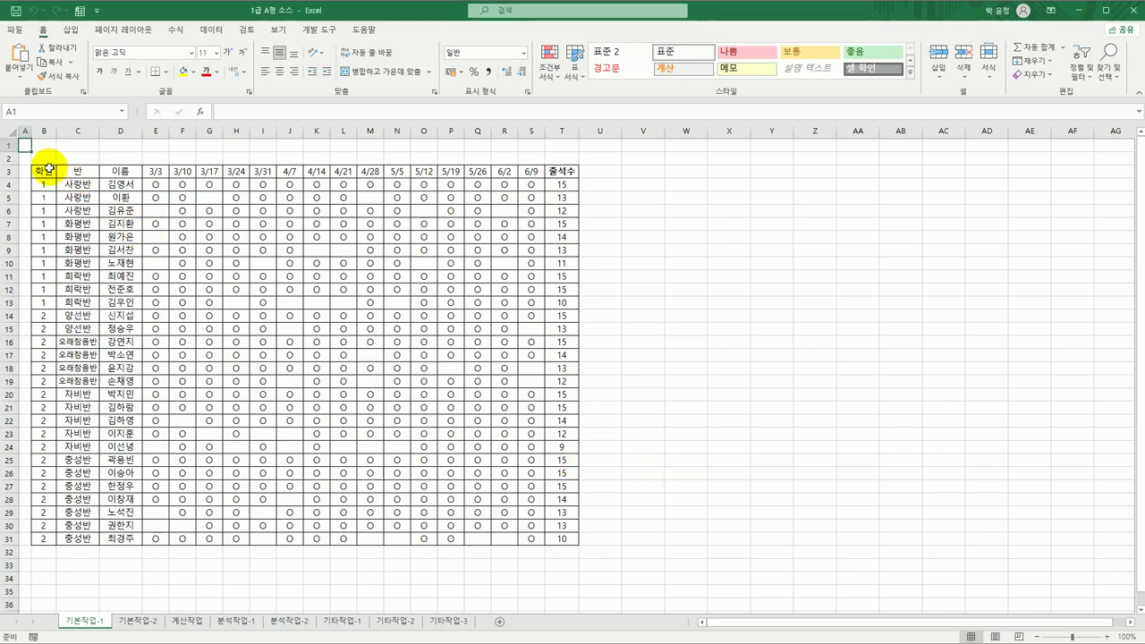
{"action": "left_click_drag", "start_coordinate": [49, 168], "coordinate": [555, 537]}
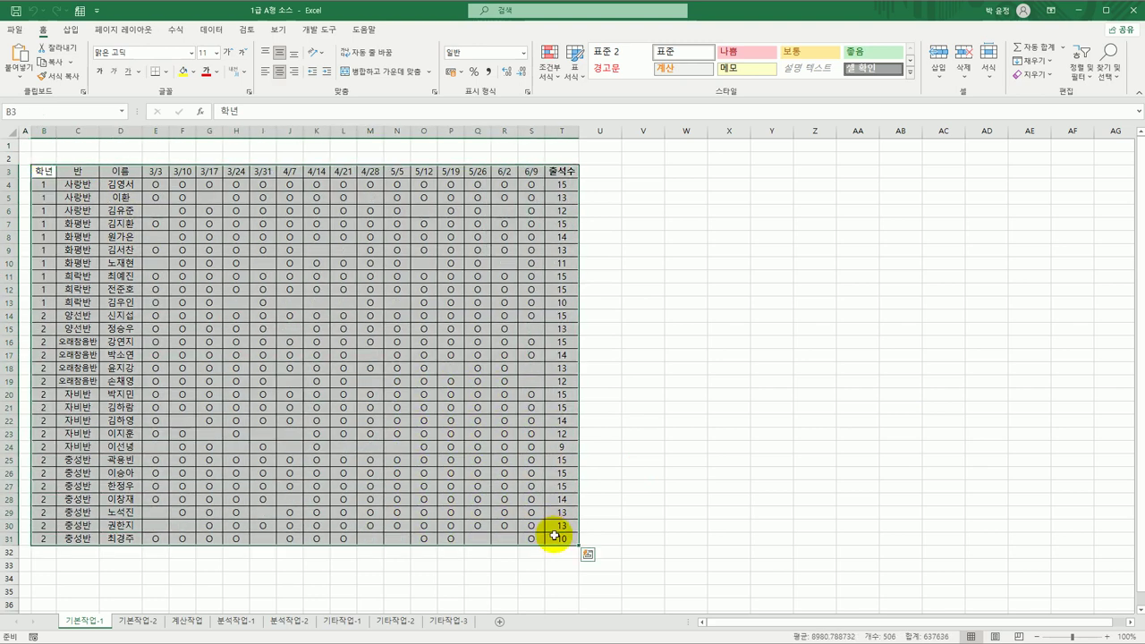
{"action": "left_click", "coordinate": [566, 172]}
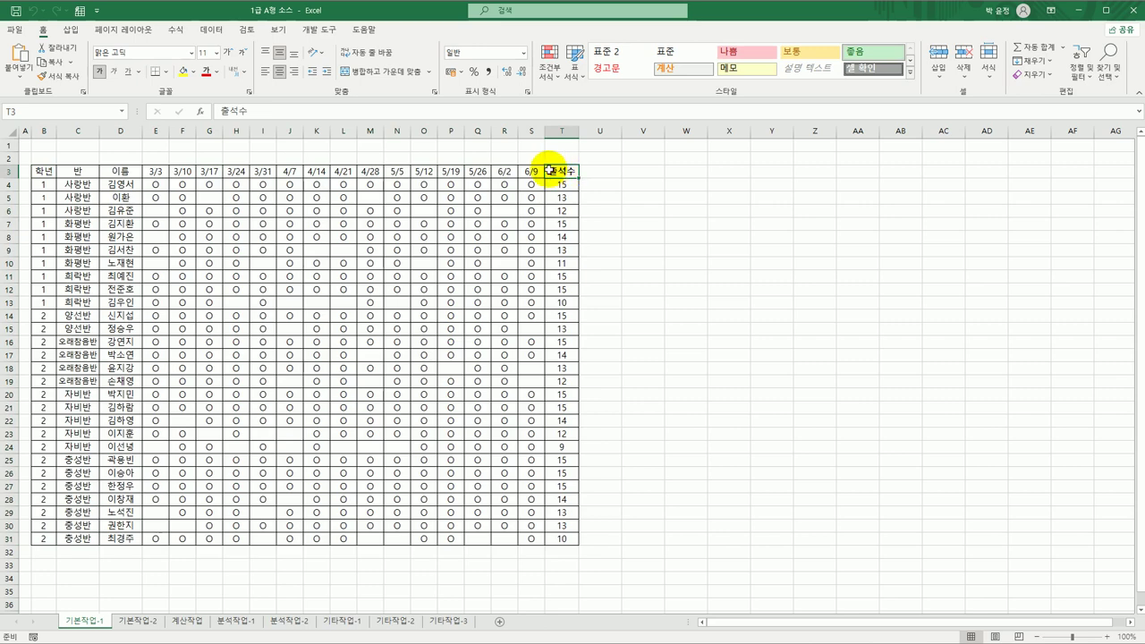
{"action": "left_click", "coordinate": [528, 170]}
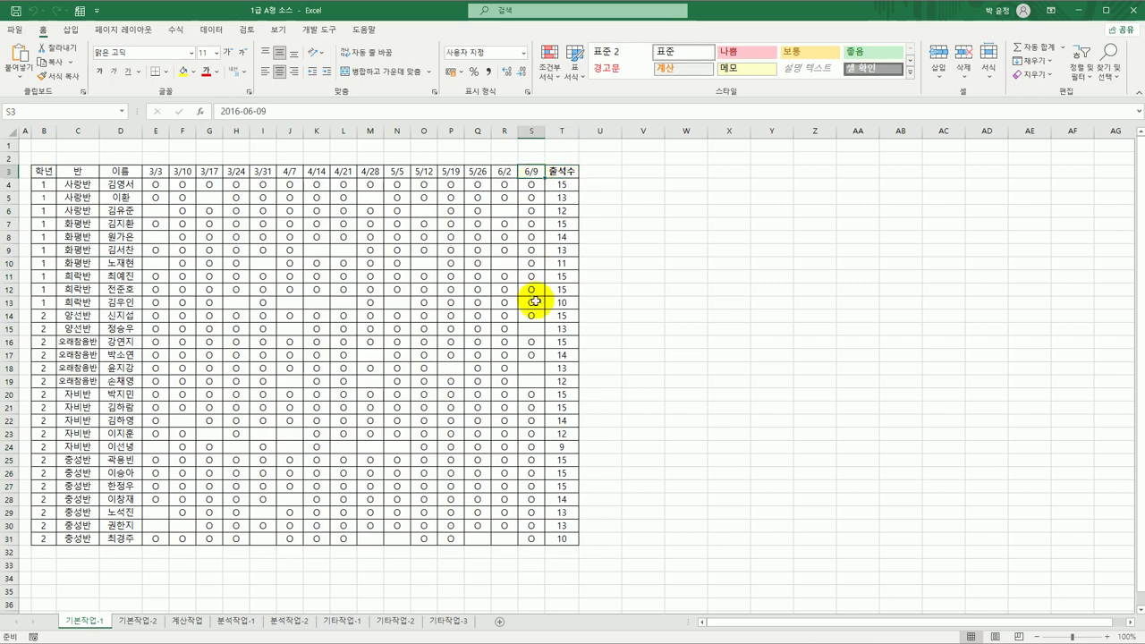
{"action": "left_click", "coordinate": [528, 330]}
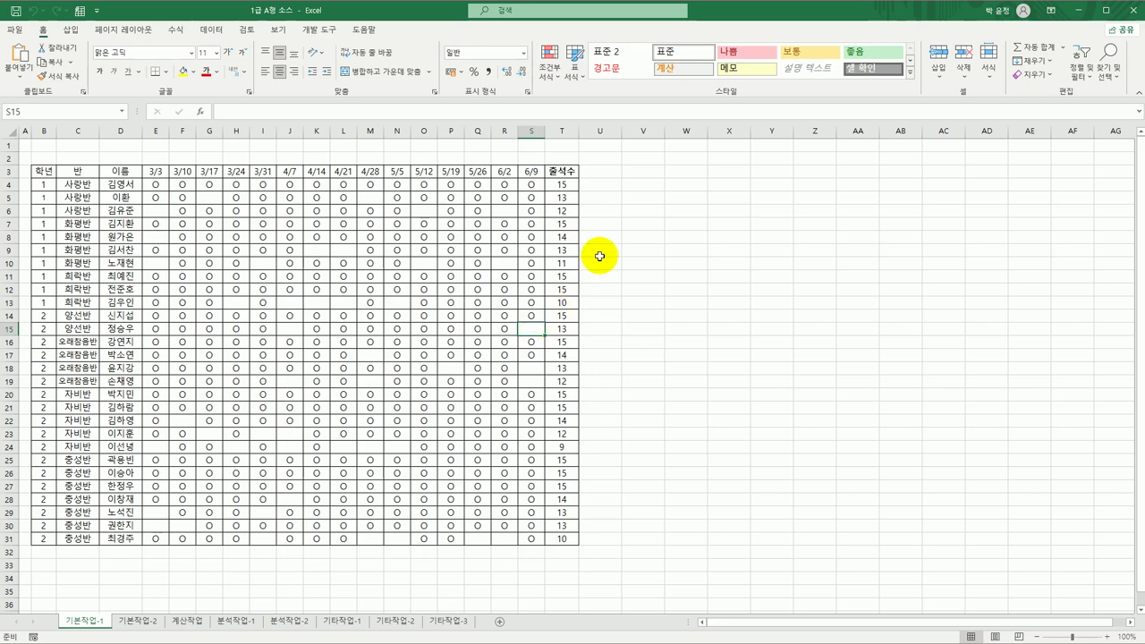
Enter the criteria heading 조건 in cell V3 beside the attendance table.
{"action": "left_click", "coordinate": [635, 173]}
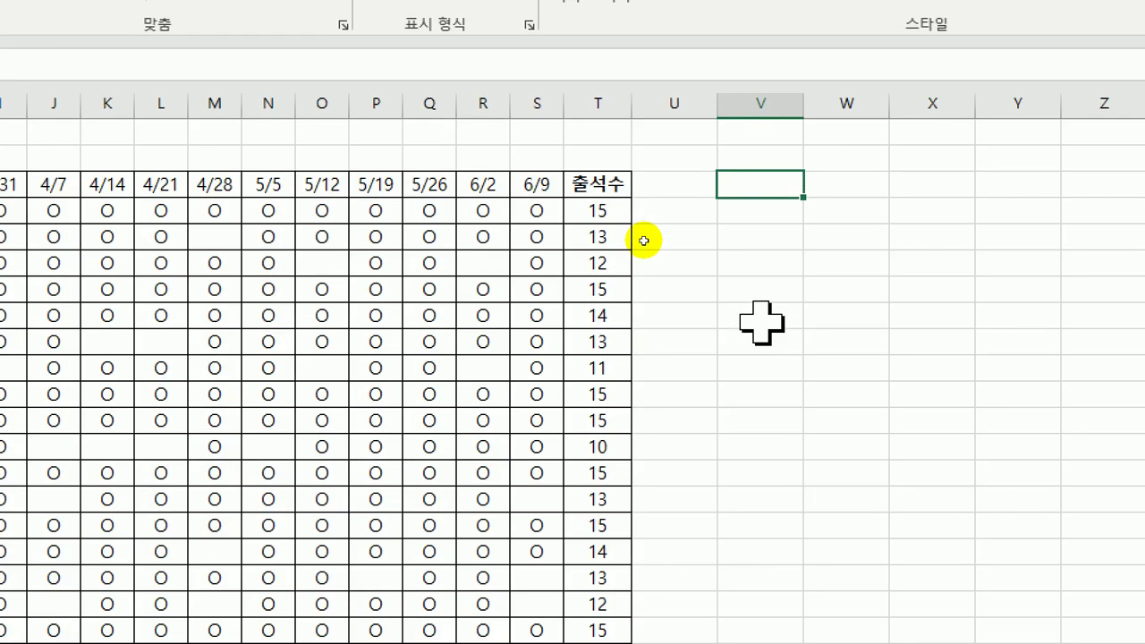
{"action": "type", "text": "wh"}
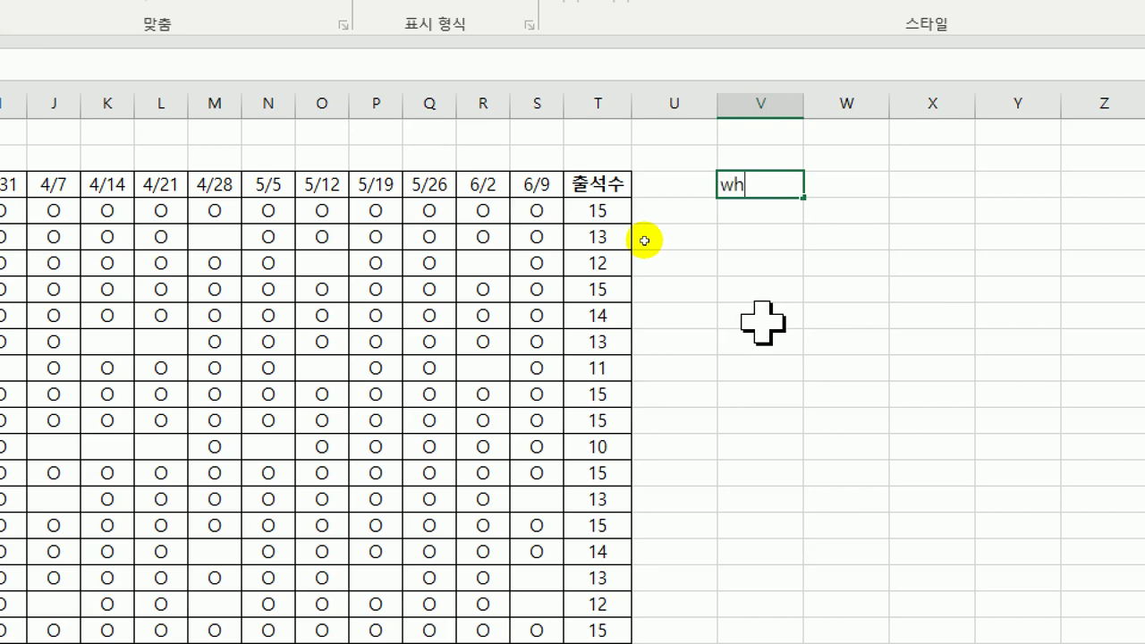
{"action": "key", "text": "BackSpace"}
{"action": "key", "text": "BackSpace"}
{"action": "key", "text": "Hangul"}
{"action": "type", "text": "조건"}
{"action": "key", "text": "Return"}
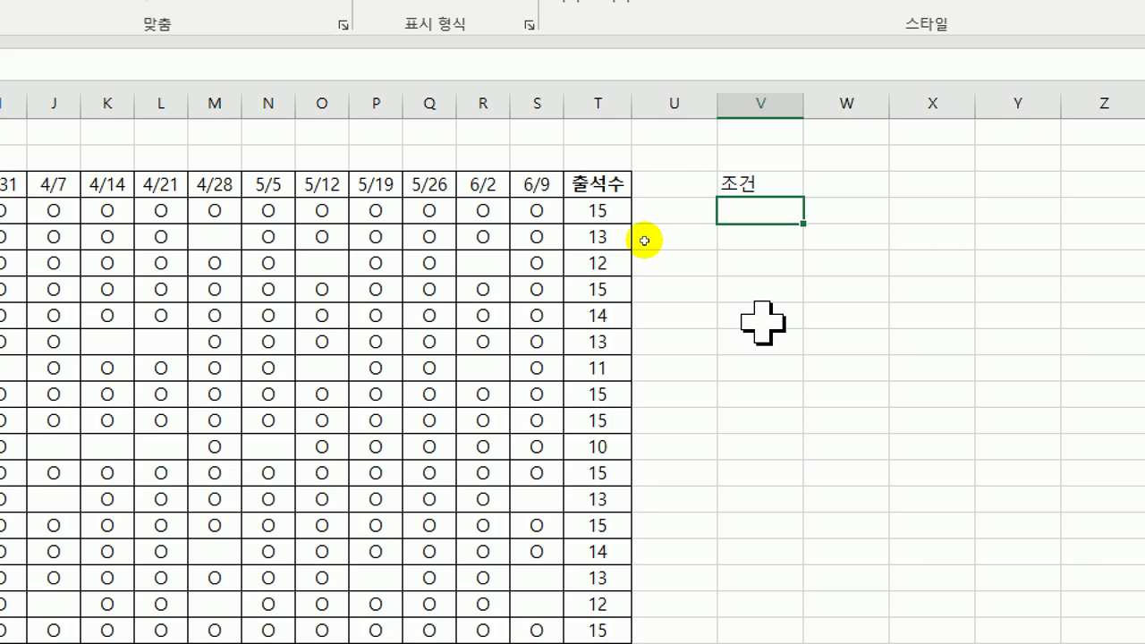
Start an OR formula in V4 whose first test is $T4<MEDIAN($T$4:$T$31), with the column and range references fixed as shown.
{"action": "type", "text": "=or"}
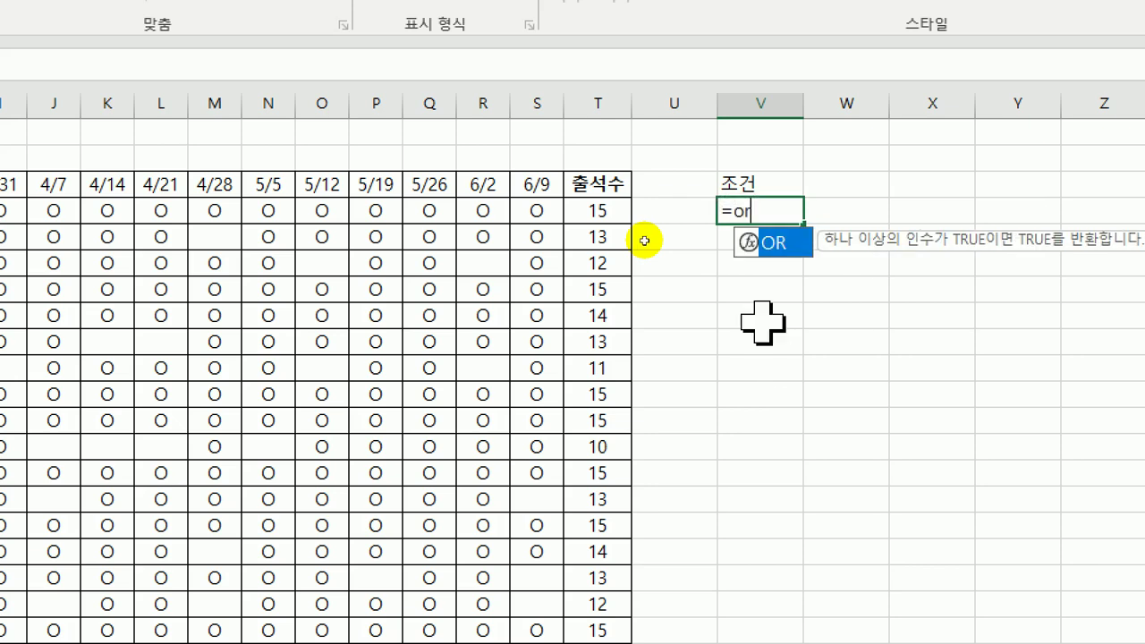
{"action": "type", "text": "("}
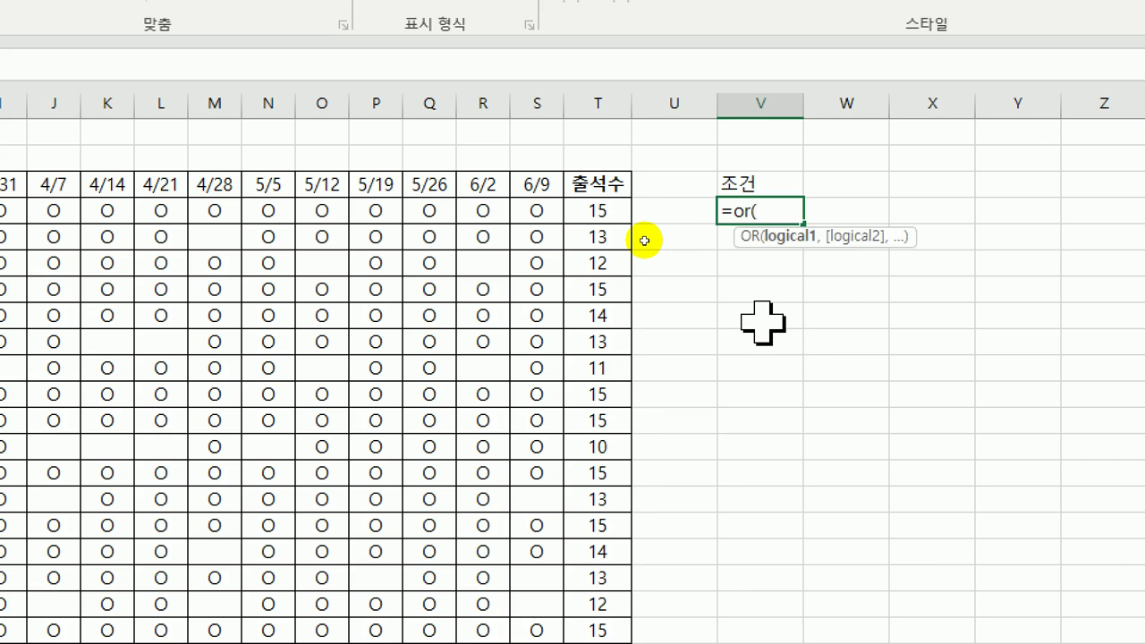
{"action": "left_click", "coordinate": [567, 205]}
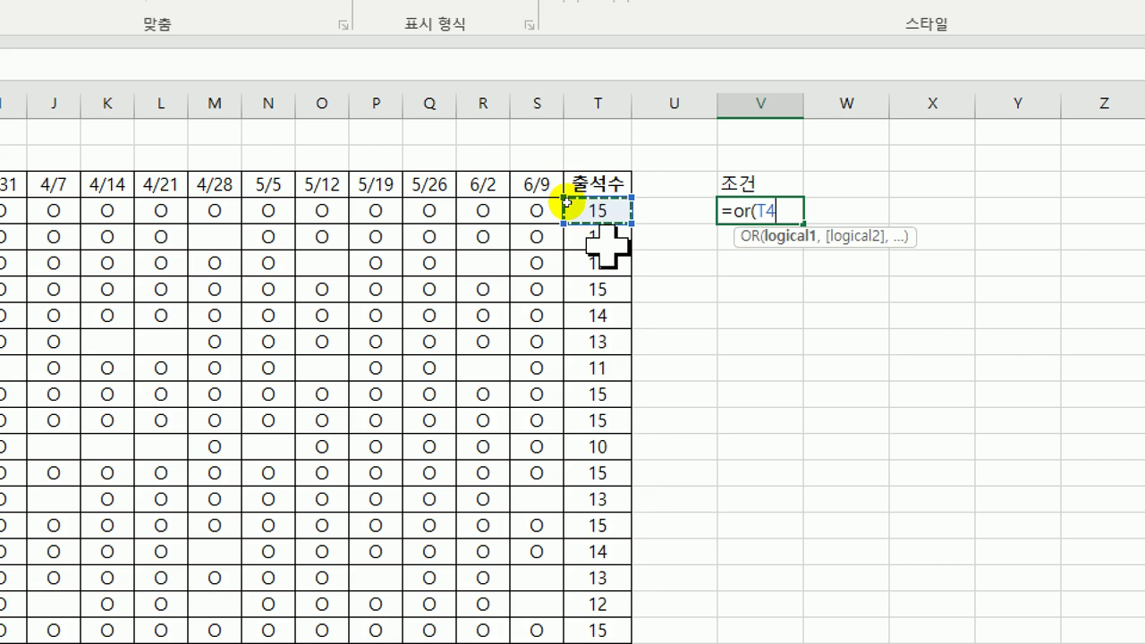
{"action": "key", "text": "F4"}
{"action": "key", "text": "F4"}
{"action": "key", "text": "F4"}
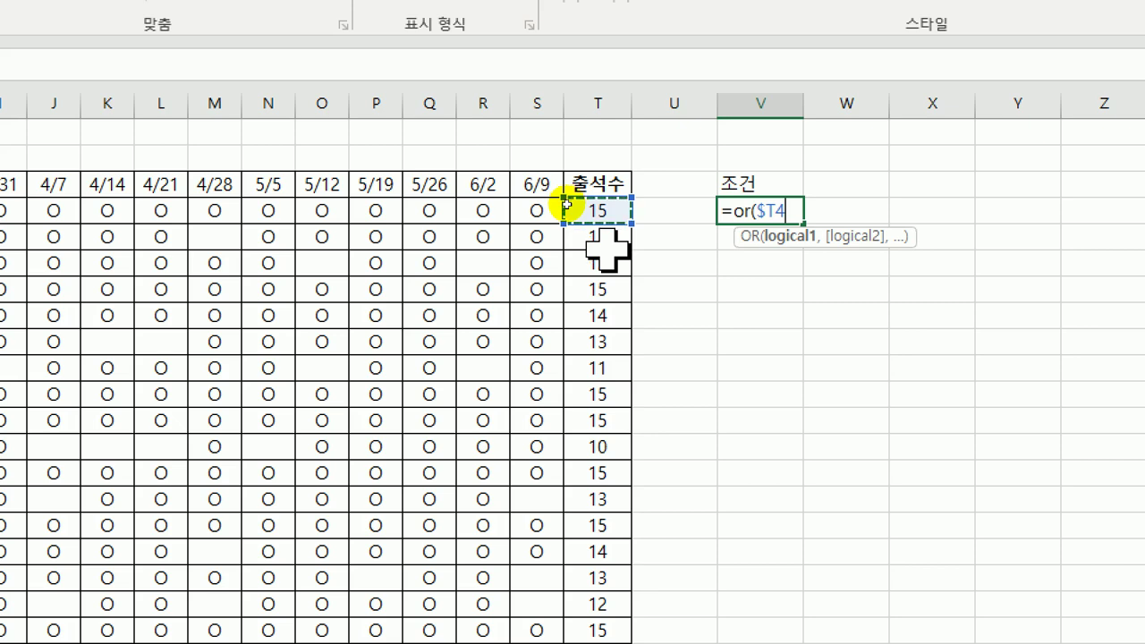
{"action": "type", "text": "<me"}
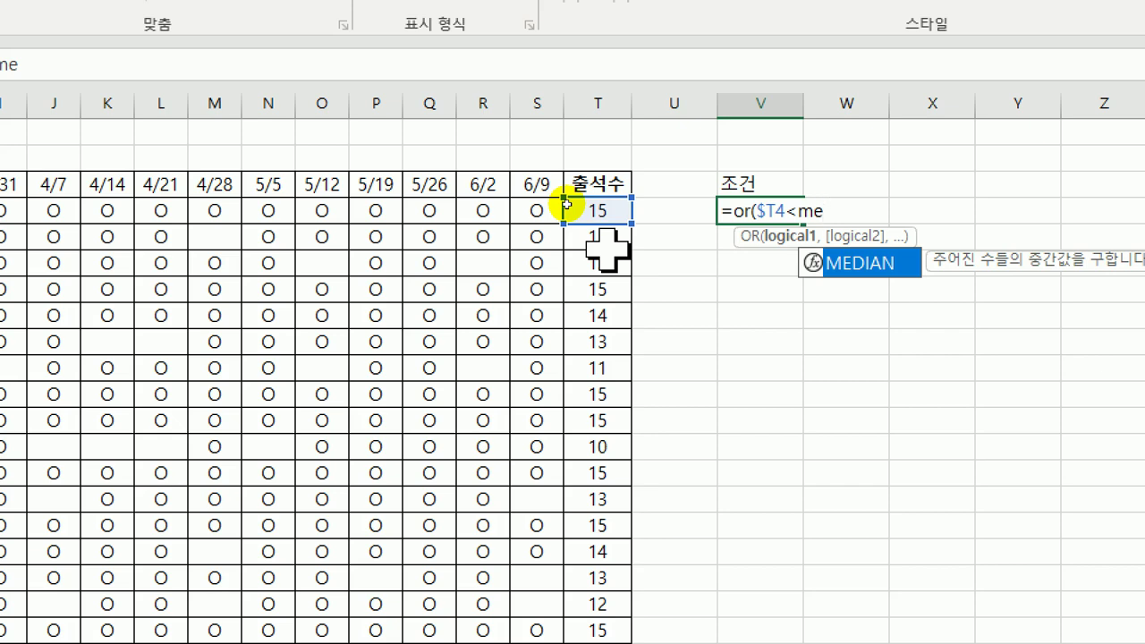
{"action": "double_click", "coordinate": [866, 263]}
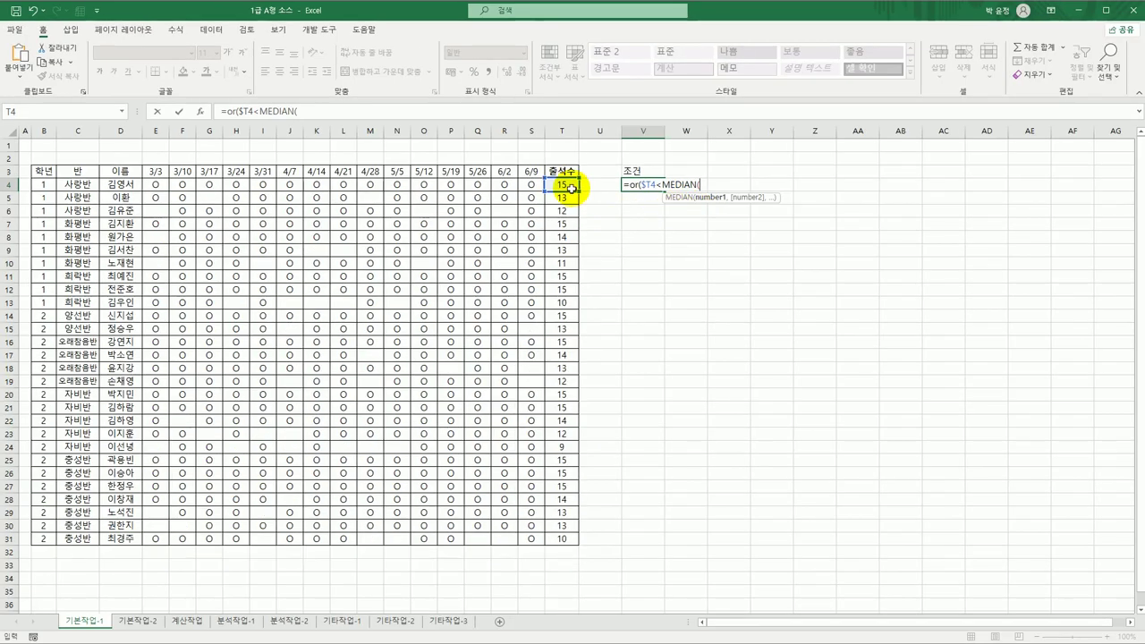
{"action": "left_click_drag", "start_coordinate": [605, 206], "coordinate": [578, 643]}
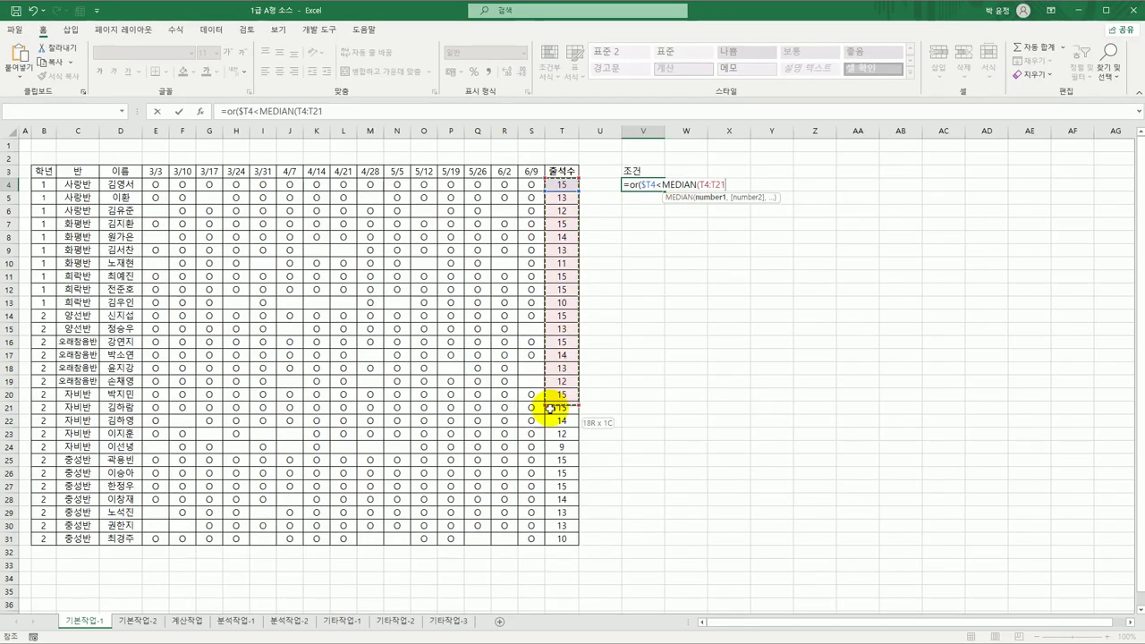
{"action": "left_click_drag", "start_coordinate": [554, 539], "coordinate": [555, 540]}
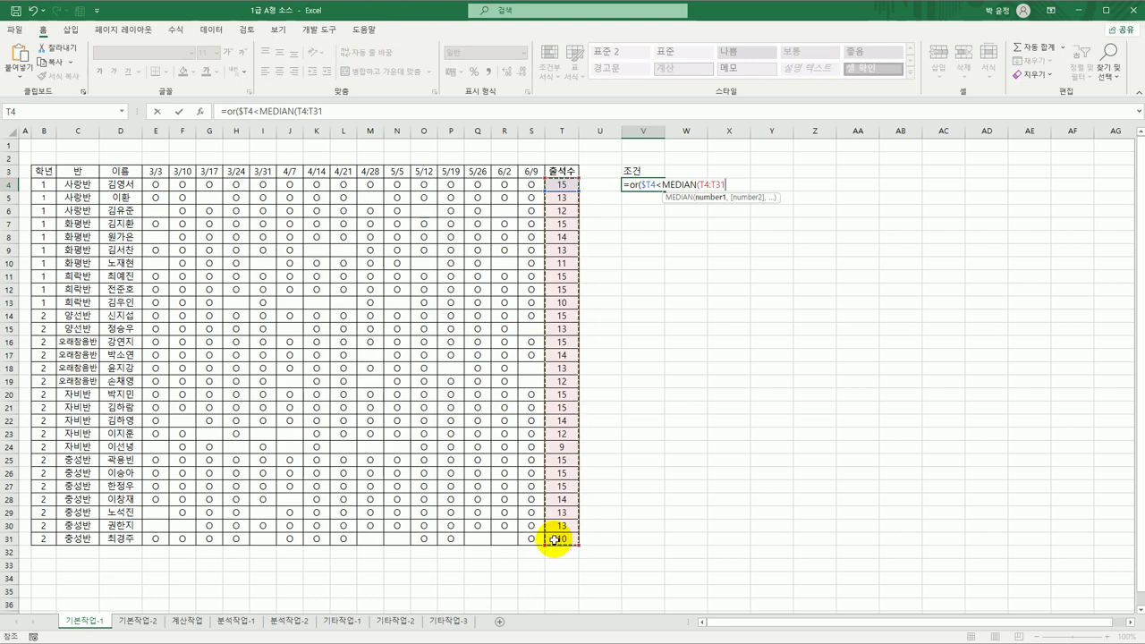
{"action": "key", "text": "F4"}
{"action": "type", "text": ")"}
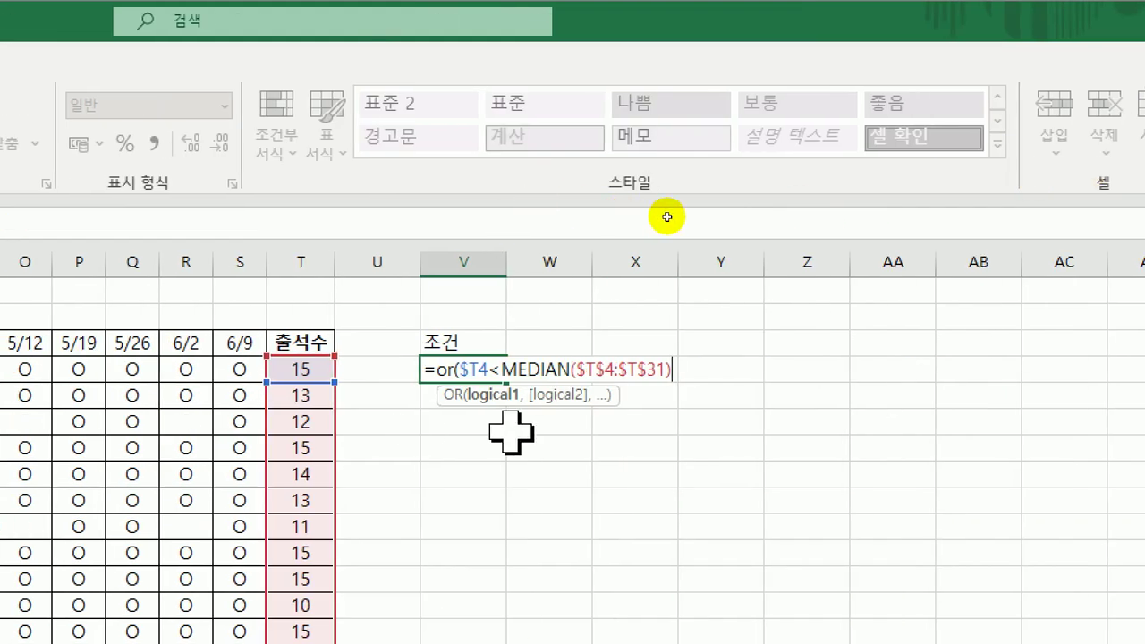
Add ISBLANK($S4) as the second OR test in V4 and complete the formula.
{"action": "type", "text": ","}
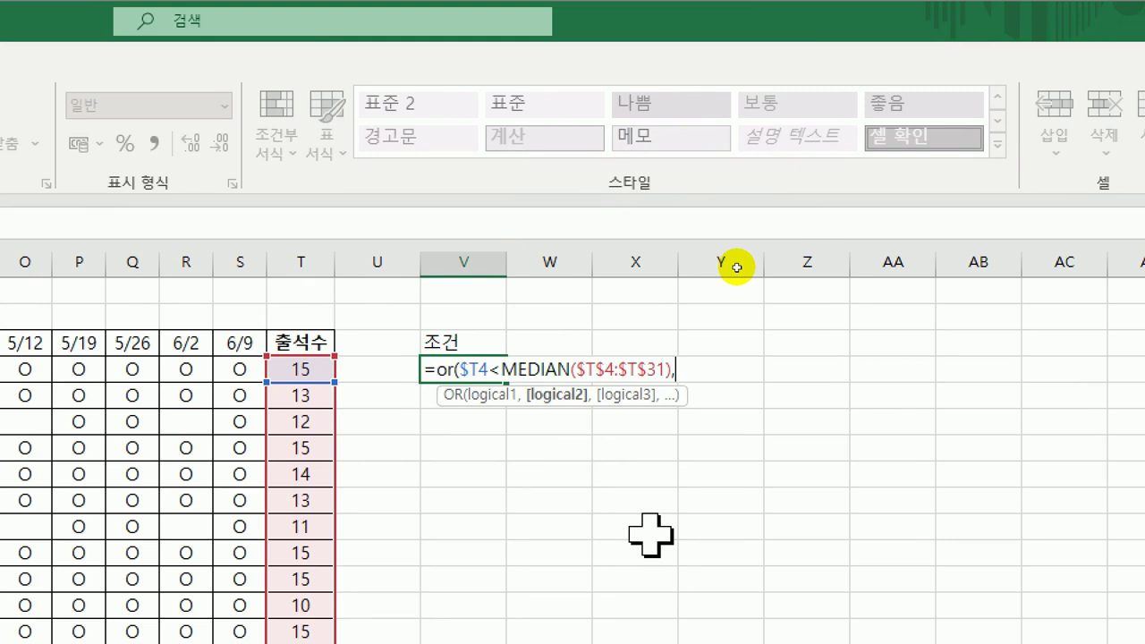
{"action": "type", "text": "is"}
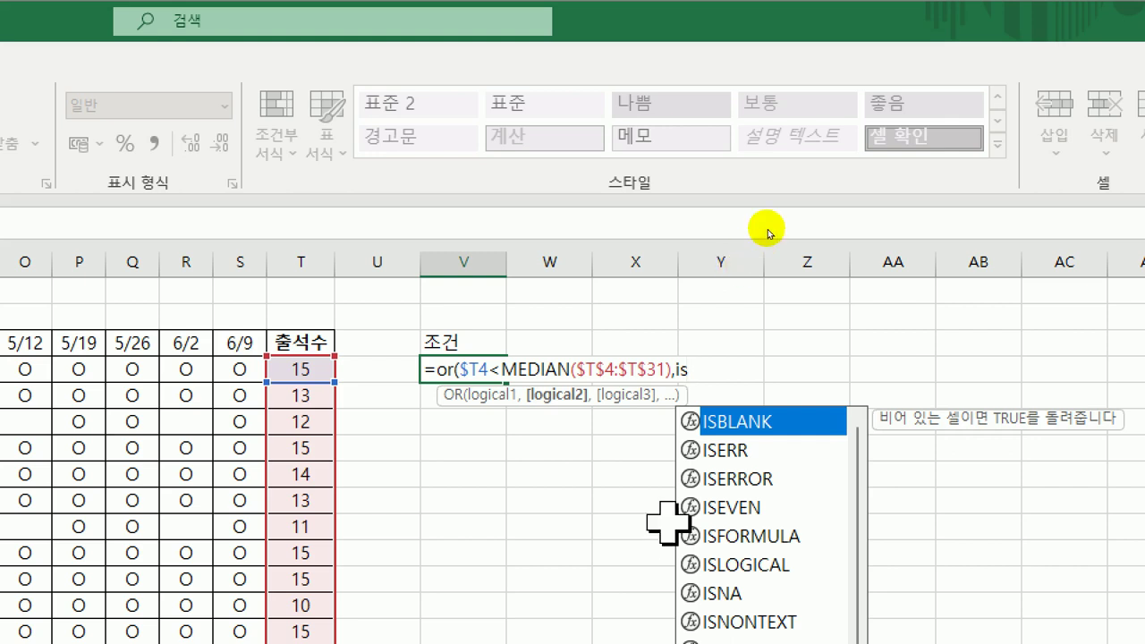
{"action": "double_click", "coordinate": [756, 421]}
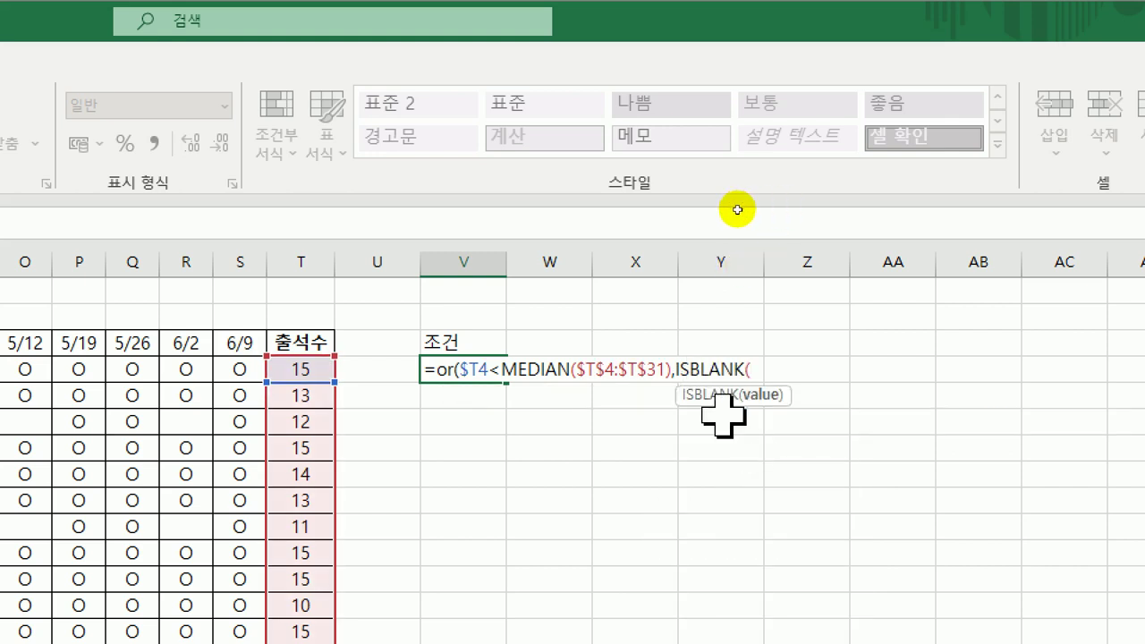
{"action": "left_click", "coordinate": [236, 370]}
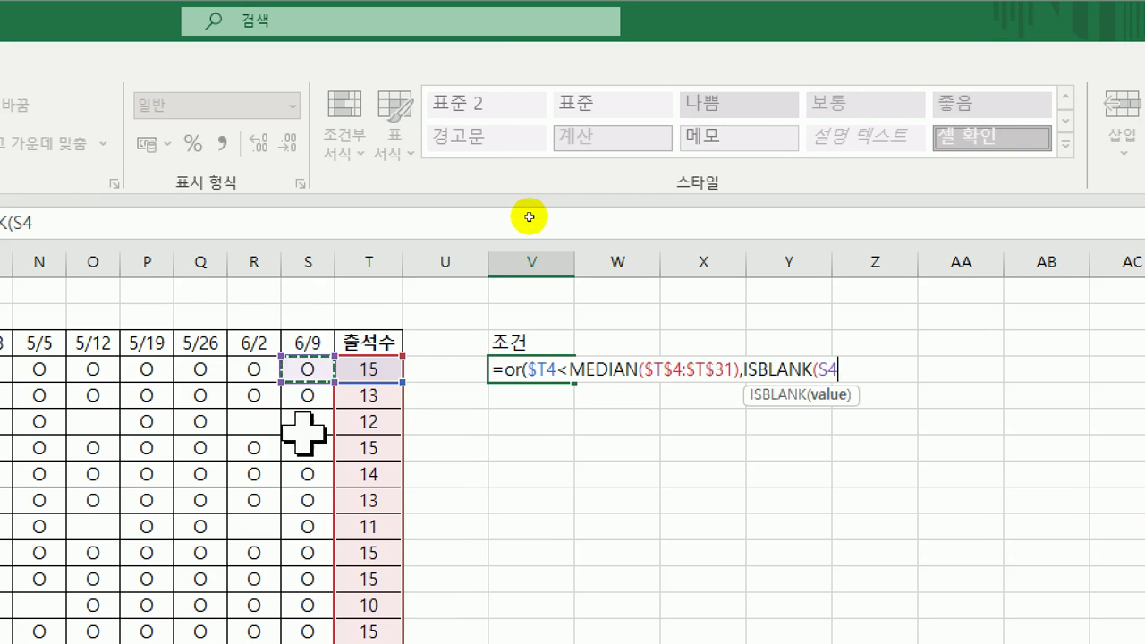
{"action": "key", "text": "F4"}
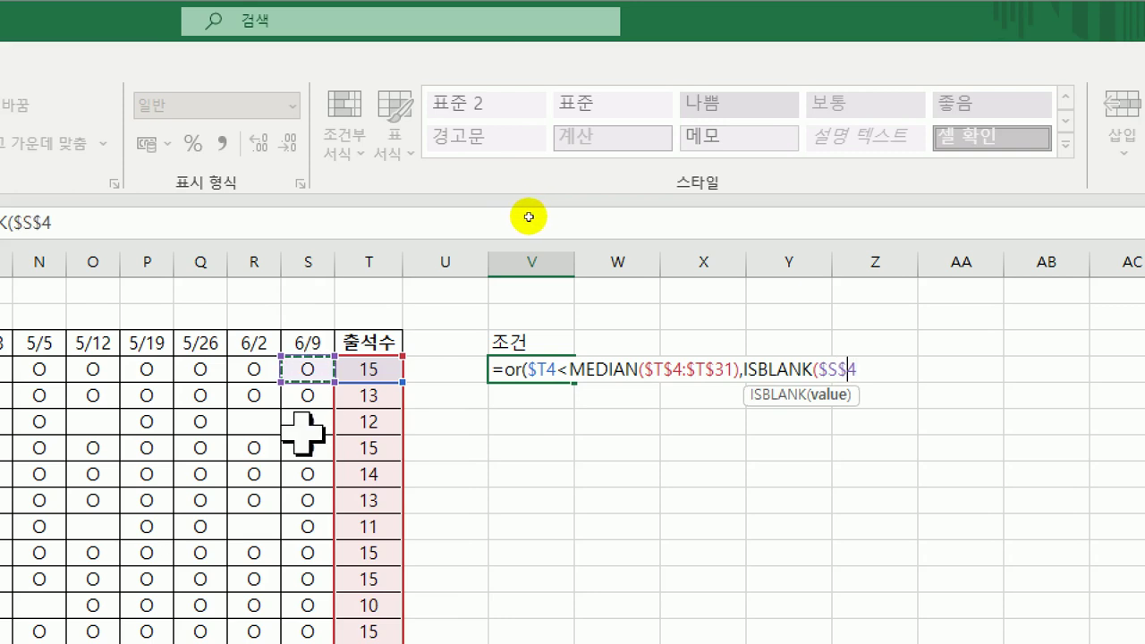
{"action": "key", "text": "F4"}
{"action": "key", "text": "F4"}
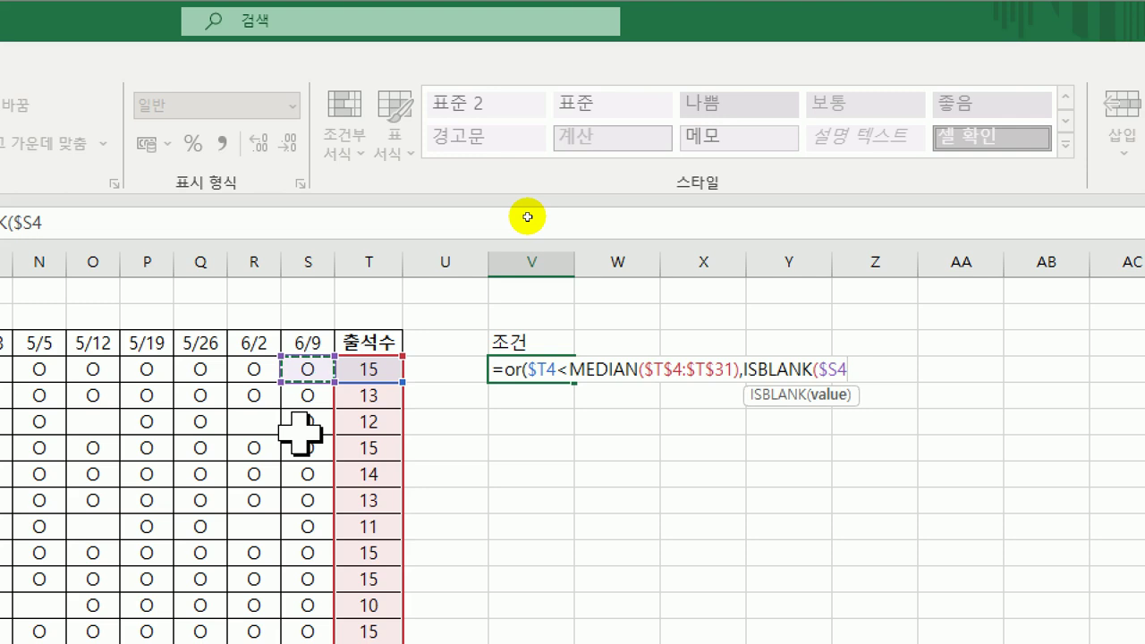
{"action": "type", "text": ")"}
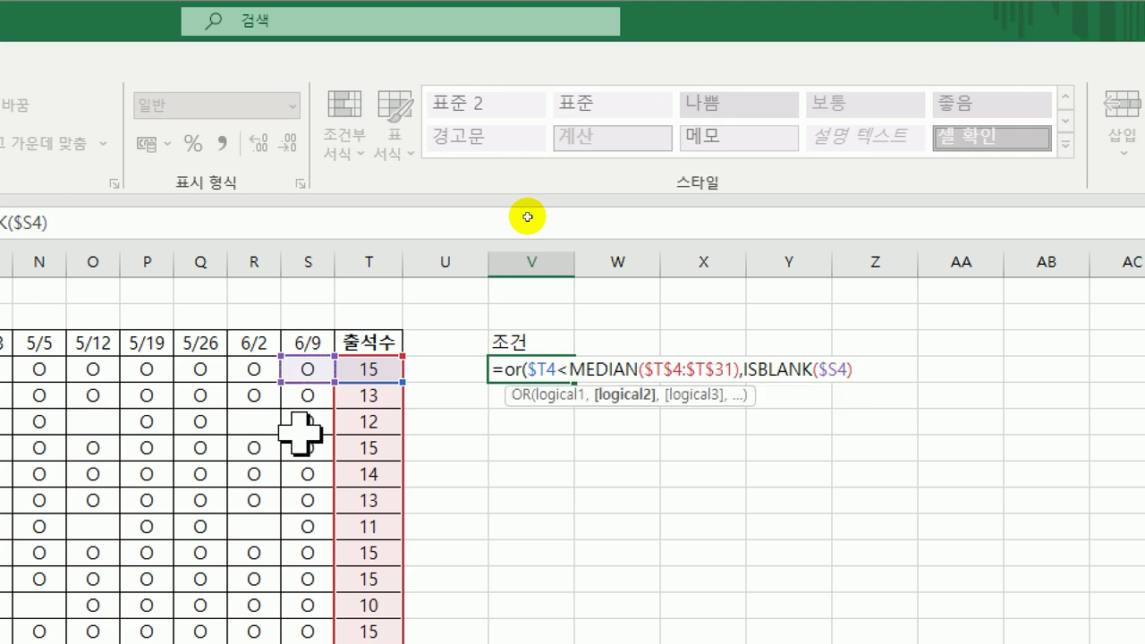
{"action": "type", "text": ")"}
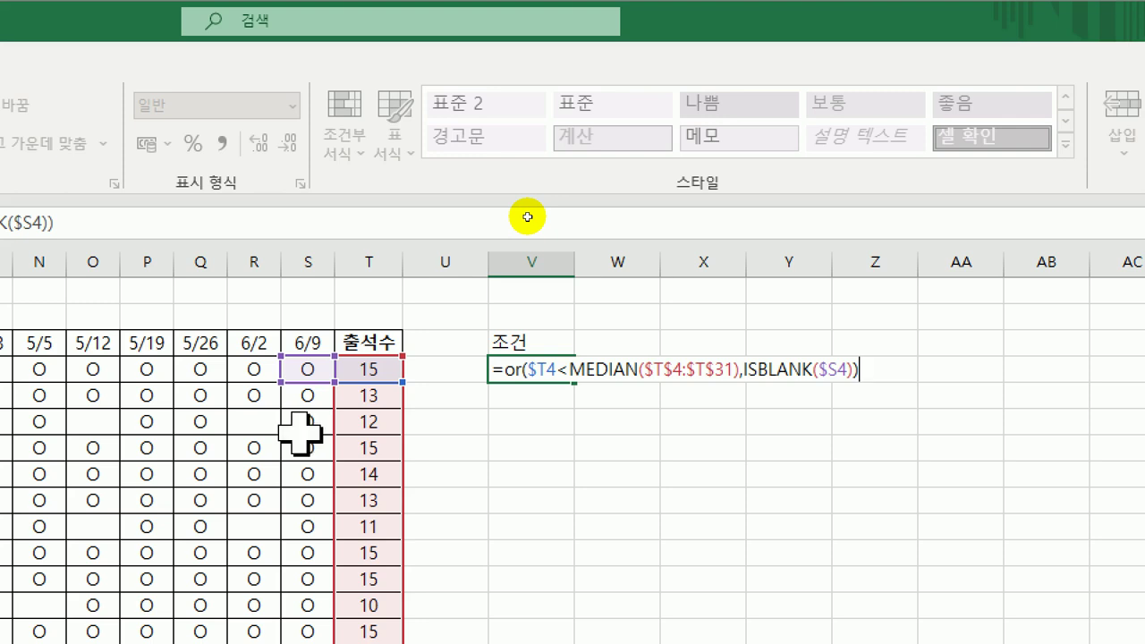
{"action": "key", "text": "Return"}
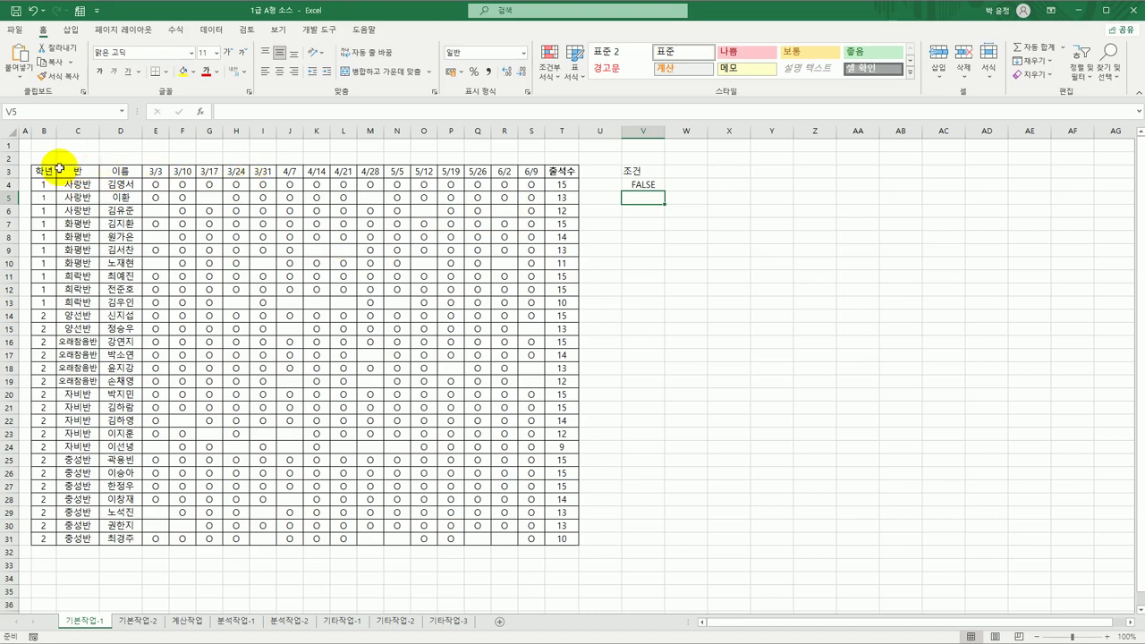
Copy the headers 학년, 반, 이름, 6/9 and 출석수 from the table to the cells starting at X3.
{"action": "left_click_drag", "start_coordinate": [59, 169], "coordinate": [107, 169]}
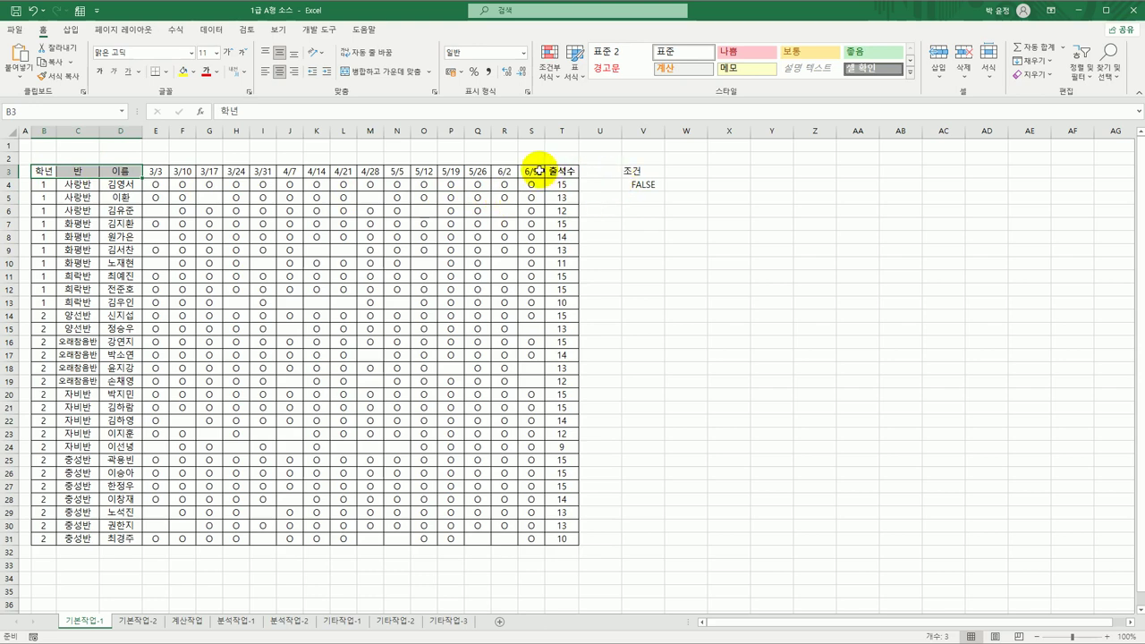
{"action": "left_click_drag", "start_coordinate": [538, 170], "coordinate": [559, 170]}
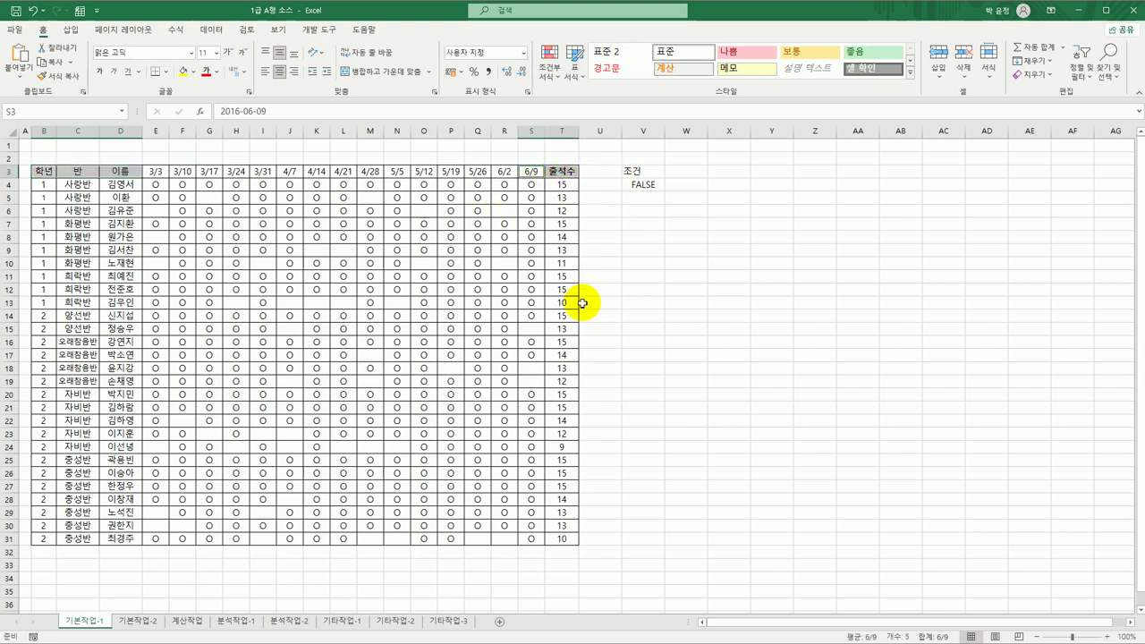
{"action": "key", "text": "ctrl+c"}
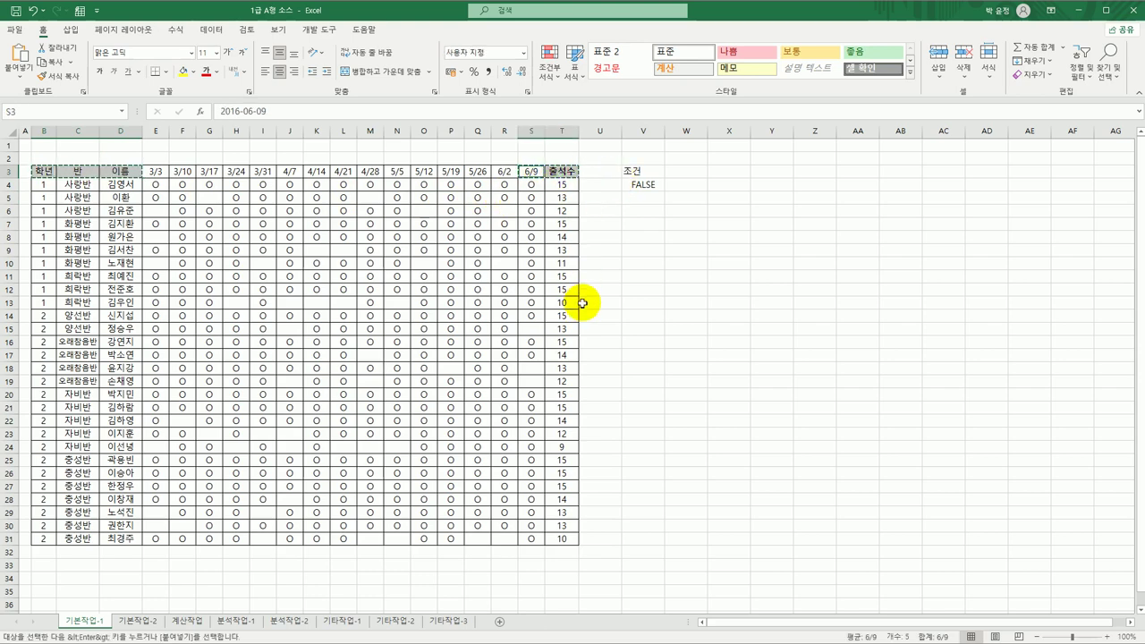
{"action": "left_click", "coordinate": [710, 173]}
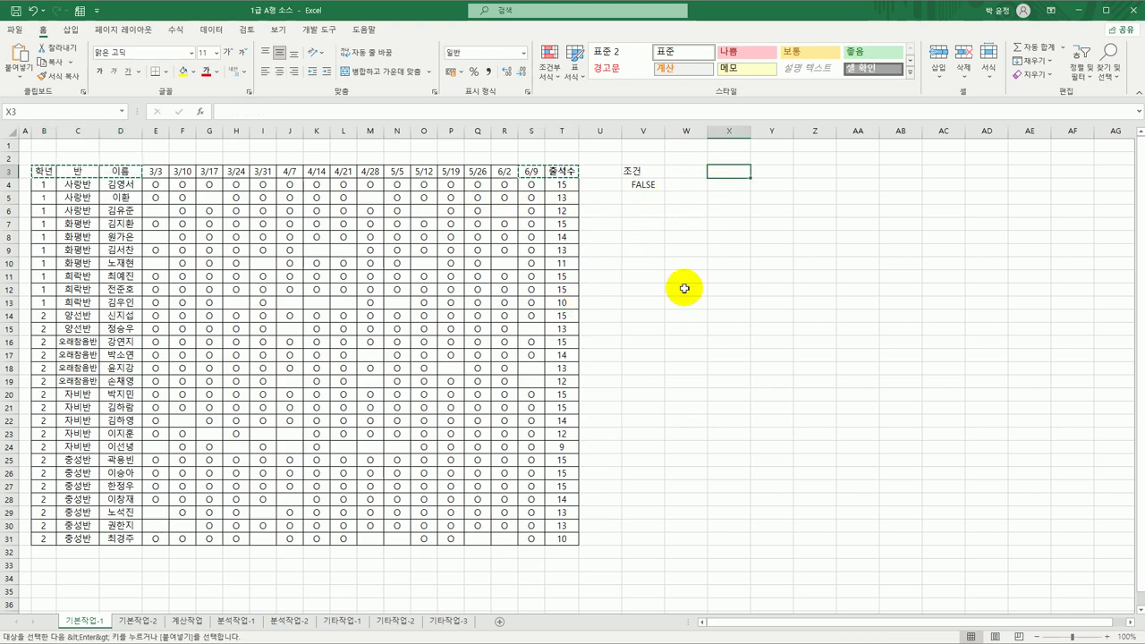
{"action": "key", "text": "ctrl+v"}
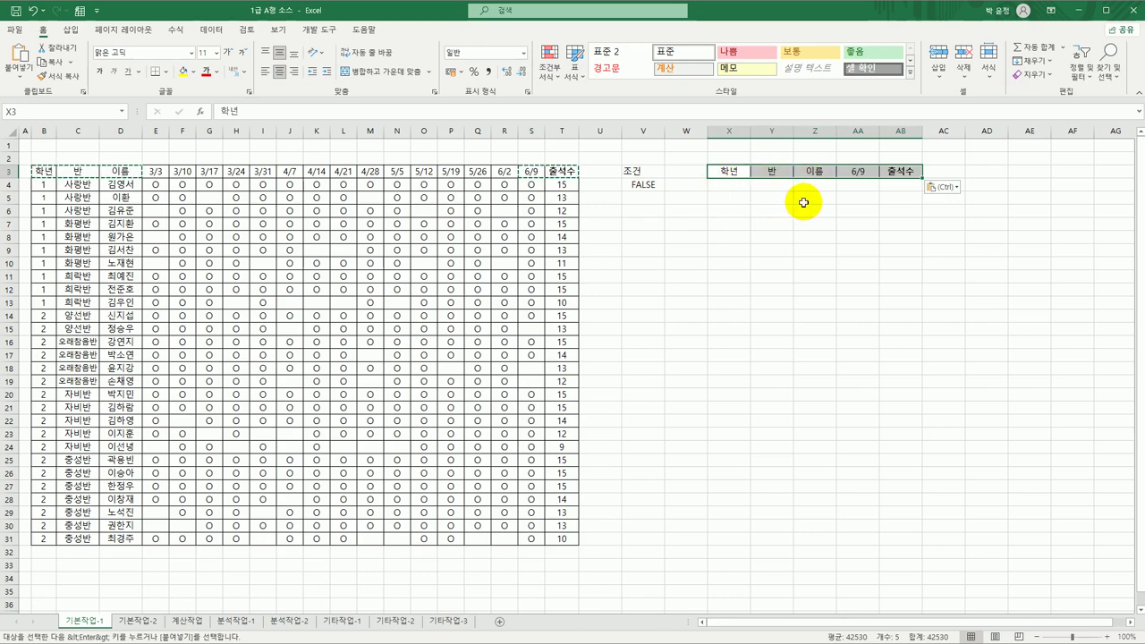
Start an Advanced Filter on the attendance table $B$3:$T$31 with V3:V4 as the criteria range.
{"action": "left_click", "coordinate": [341, 214]}
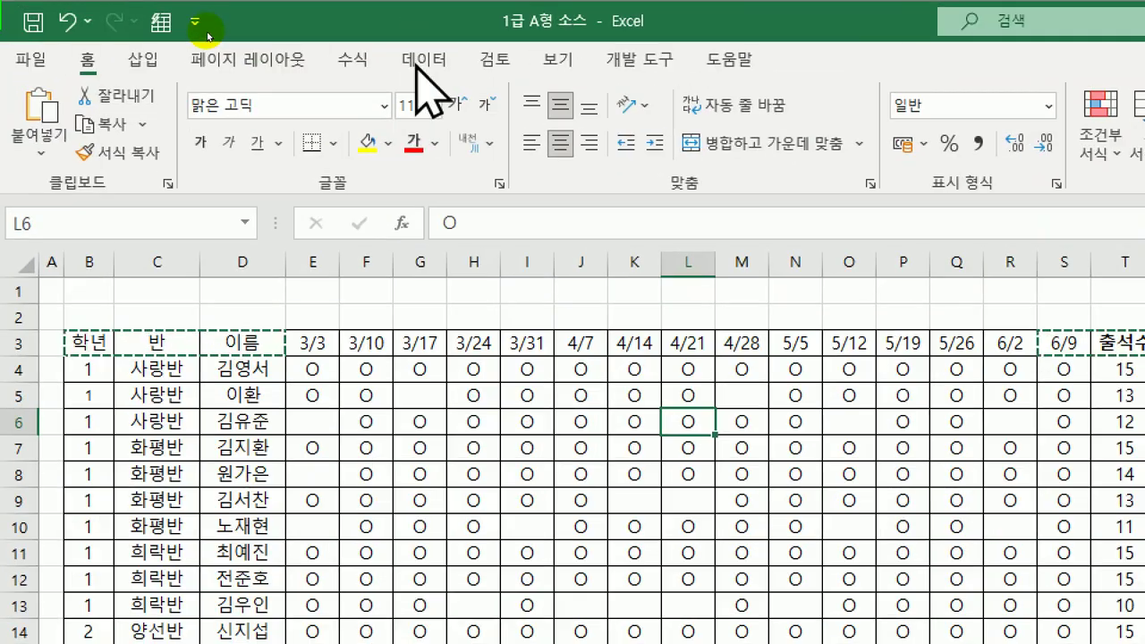
{"action": "left_click", "coordinate": [211, 32]}
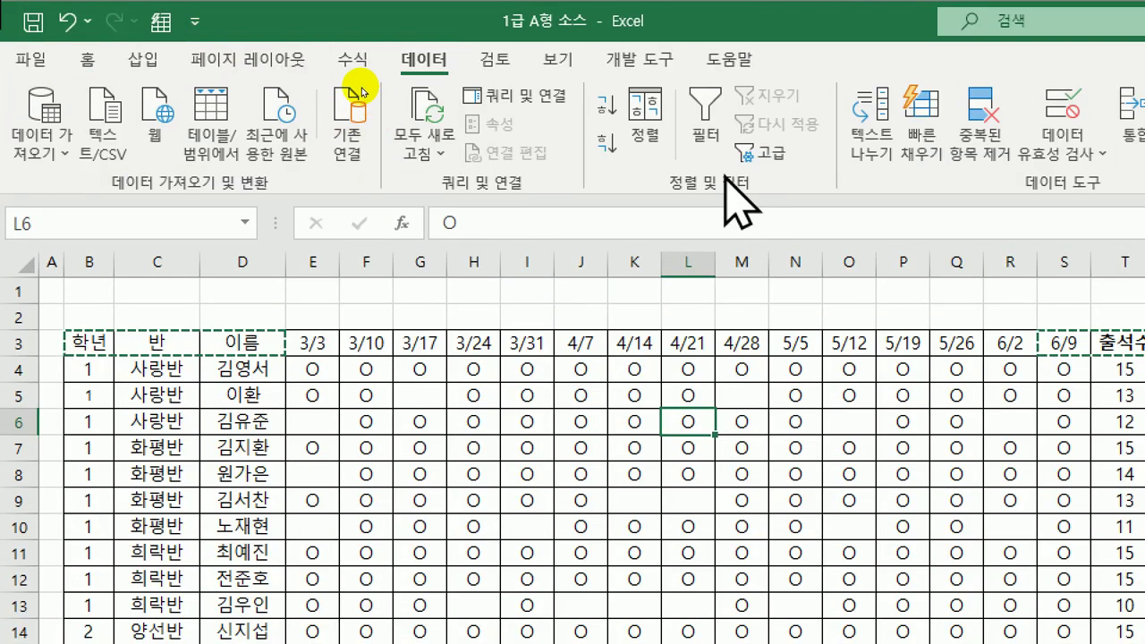
{"action": "left_click", "coordinate": [767, 155]}
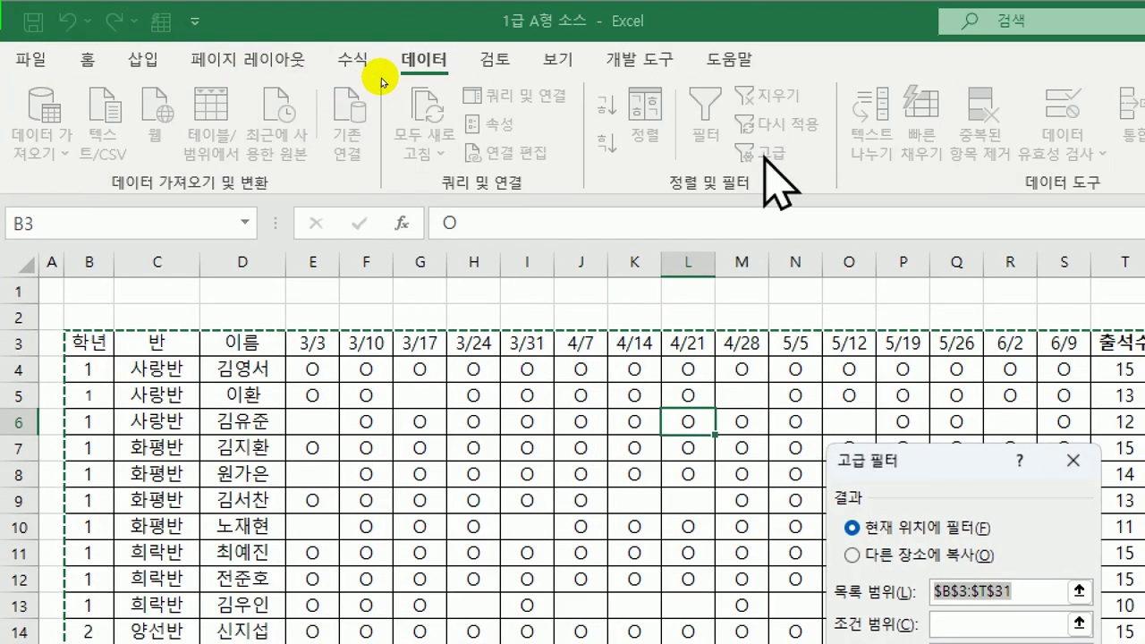
{"action": "left_click_drag", "start_coordinate": [923, 473], "coordinate": [615, 194]}
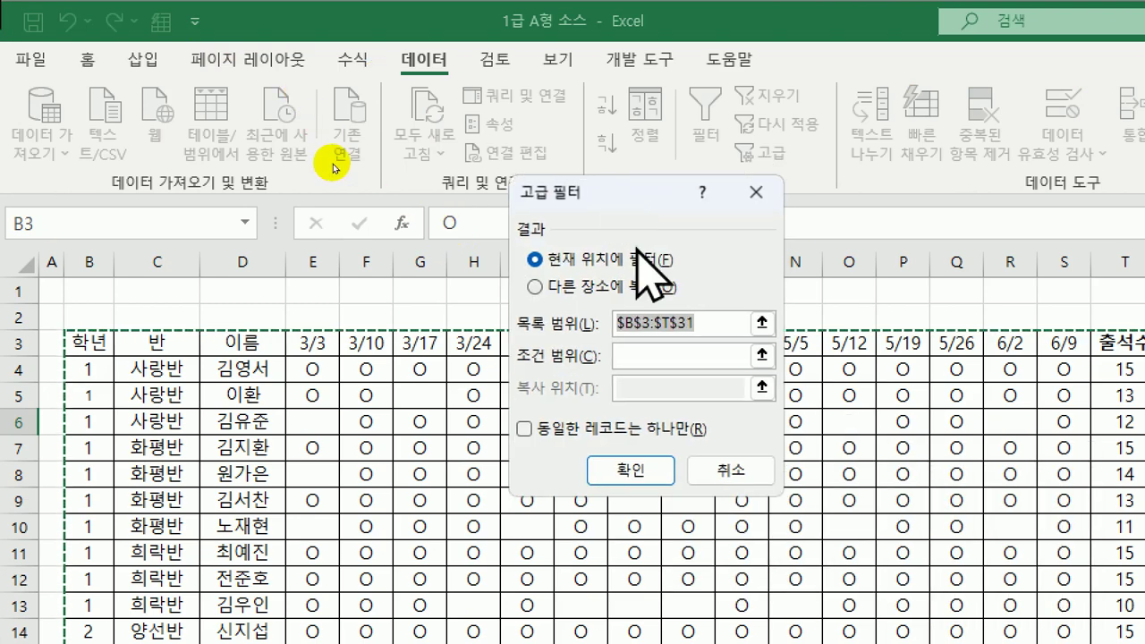
{"action": "left_click", "coordinate": [667, 356]}
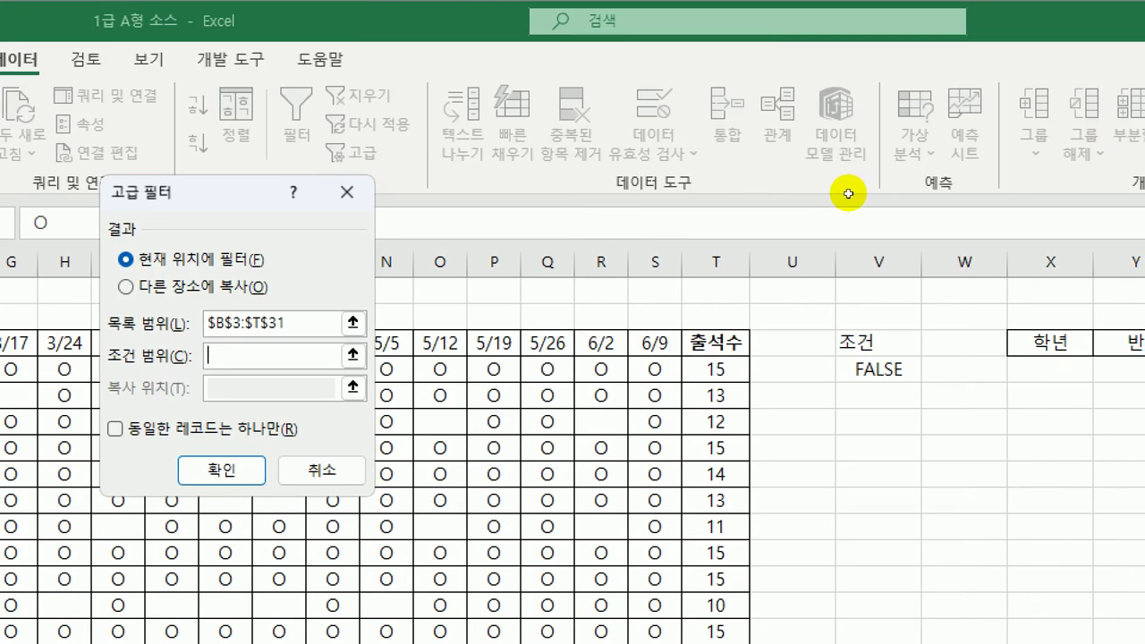
{"action": "left_click_drag", "start_coordinate": [859, 347], "coordinate": [857, 367]}
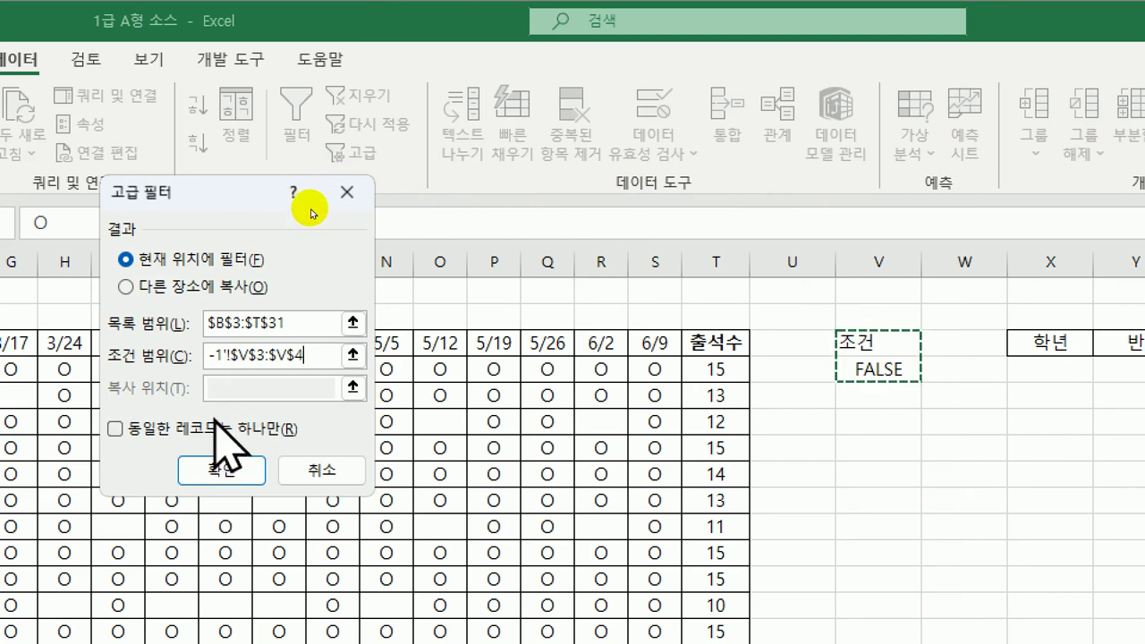
Set the filter to copy its results to another location, using headers X3:AB3 as the destination, and run it.
{"action": "left_click", "coordinate": [145, 290]}
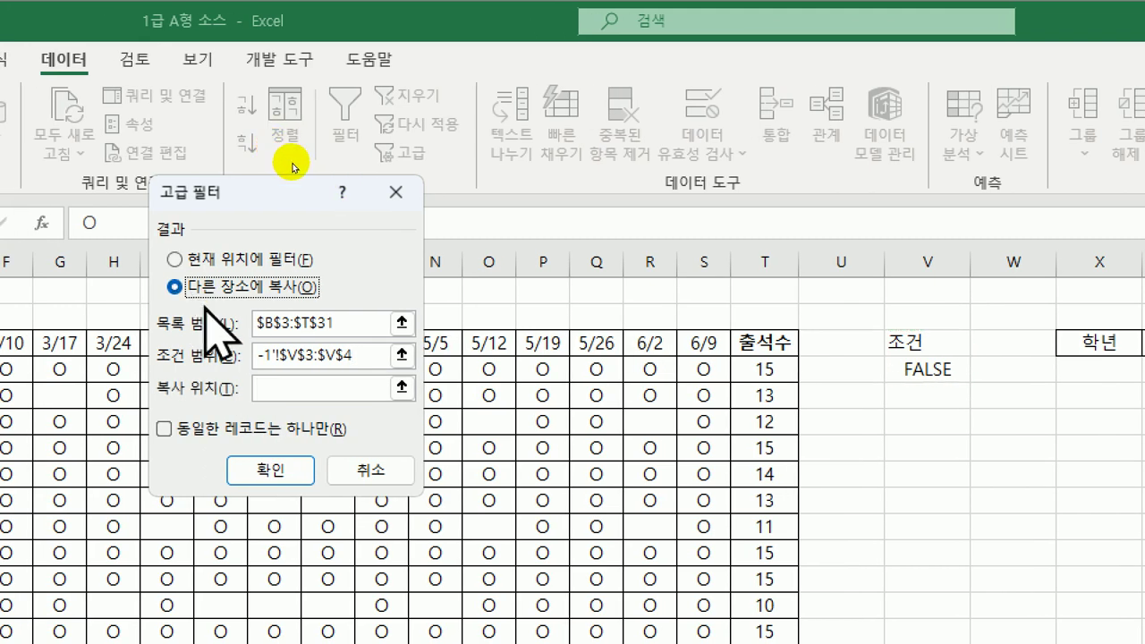
{"action": "left_click_drag", "start_coordinate": [289, 190], "coordinate": [626, 170]}
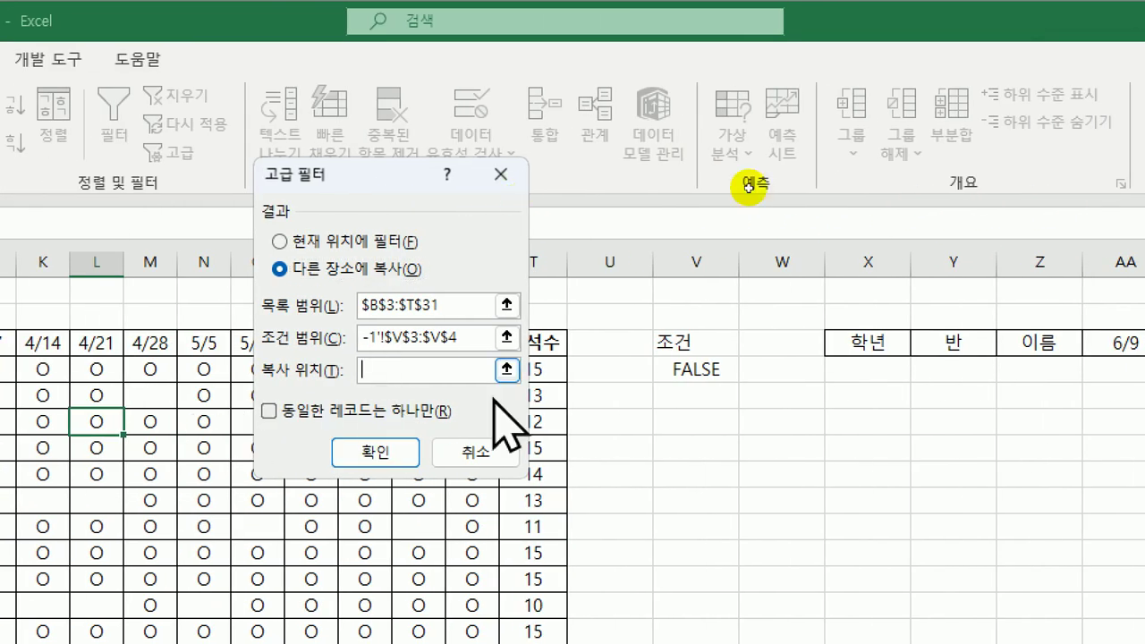
{"action": "left_click_drag", "start_coordinate": [875, 341], "coordinate": [1144, 343]}
{"action": "left_click_drag", "start_coordinate": [946, 170], "coordinate": [900, 152]}
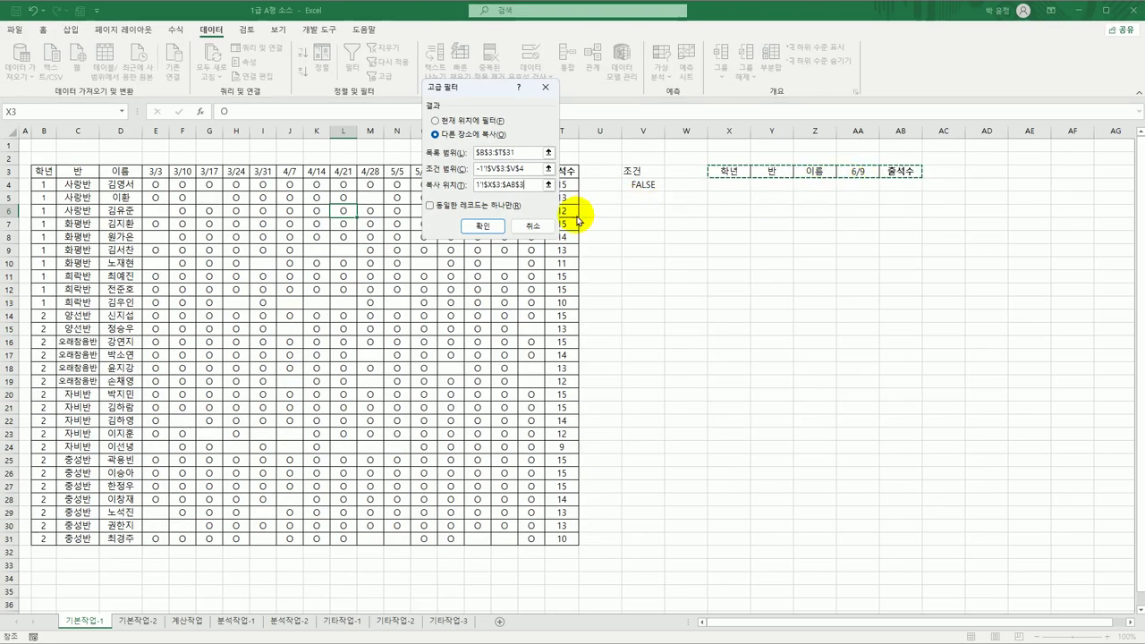
{"action": "left_click", "coordinate": [483, 225]}
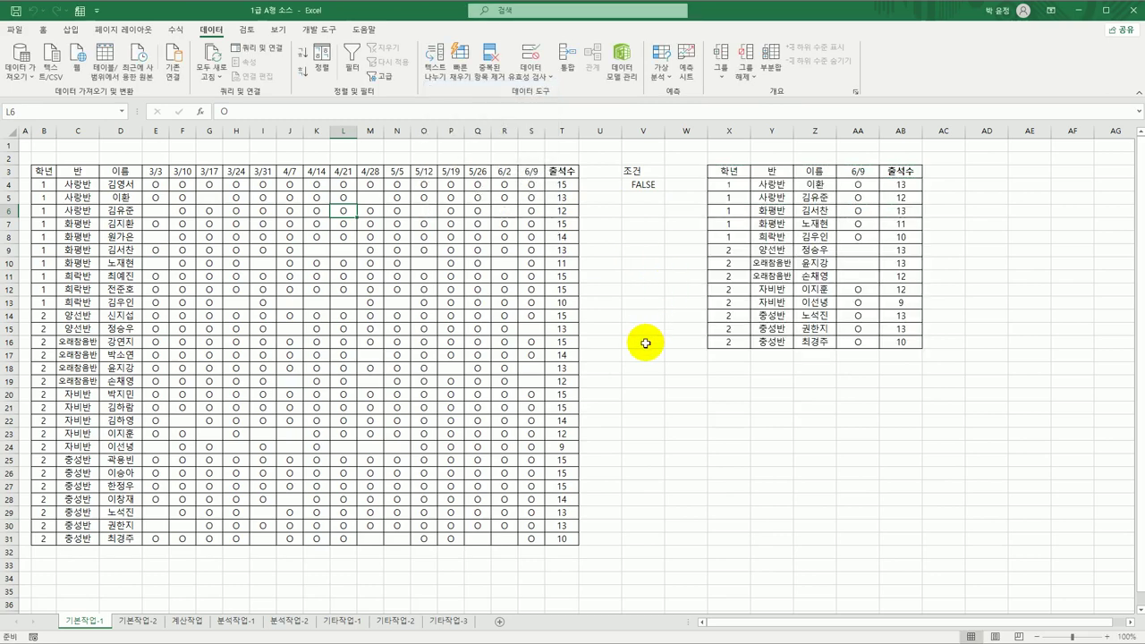
Check the extracted 출석수 values against a temporary MEDIAN(T4:T31) in V10, clear it, and examine the blank 6/9 entries.
{"action": "left_click_drag", "start_coordinate": [898, 185], "coordinate": [893, 343]}
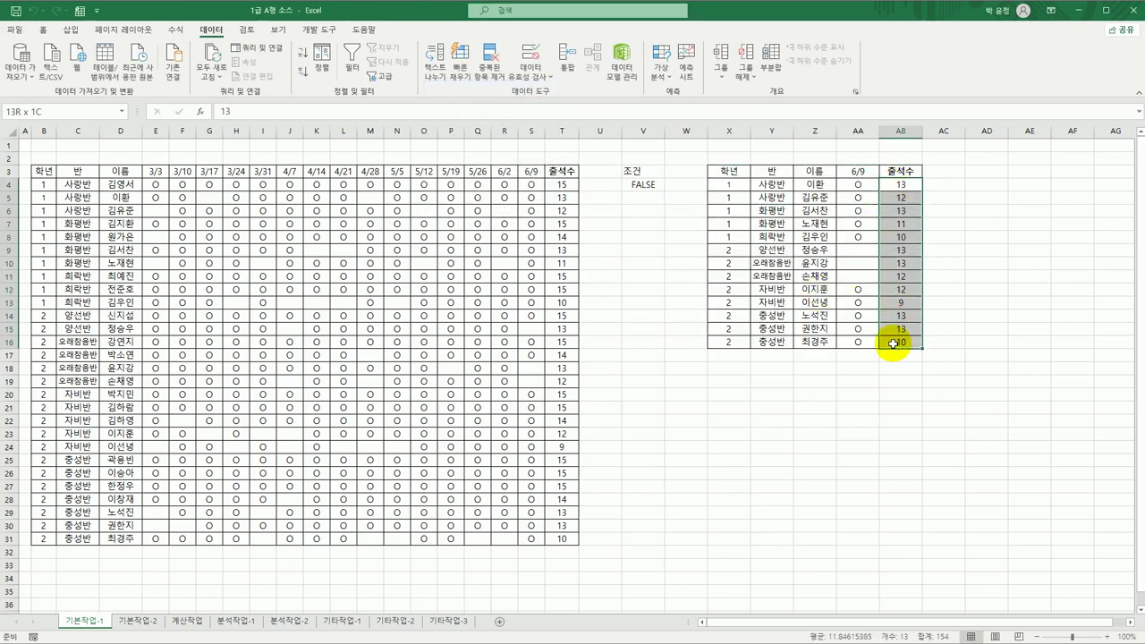
{"action": "left_click", "coordinate": [661, 264]}
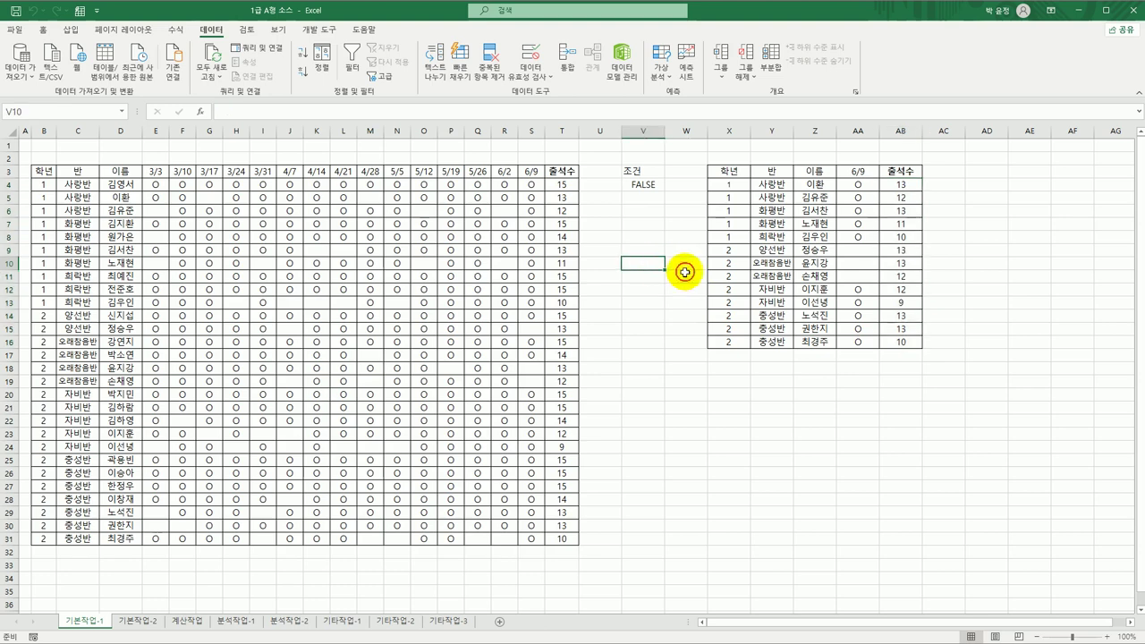
{"action": "type", "text": "=me"}
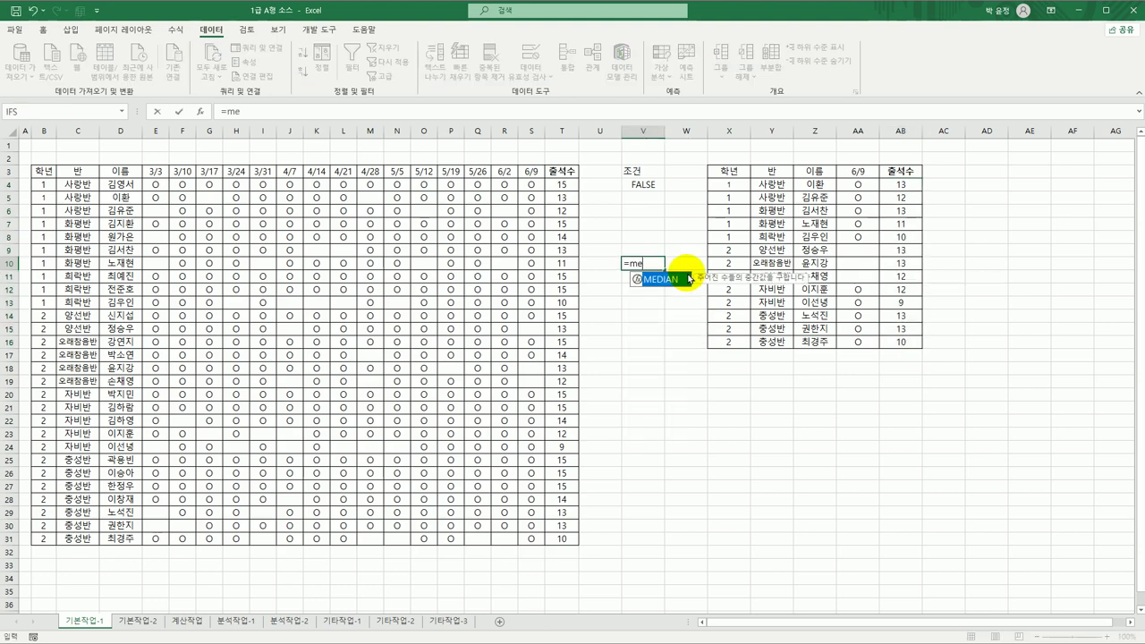
{"action": "double_click", "coordinate": [688, 279]}
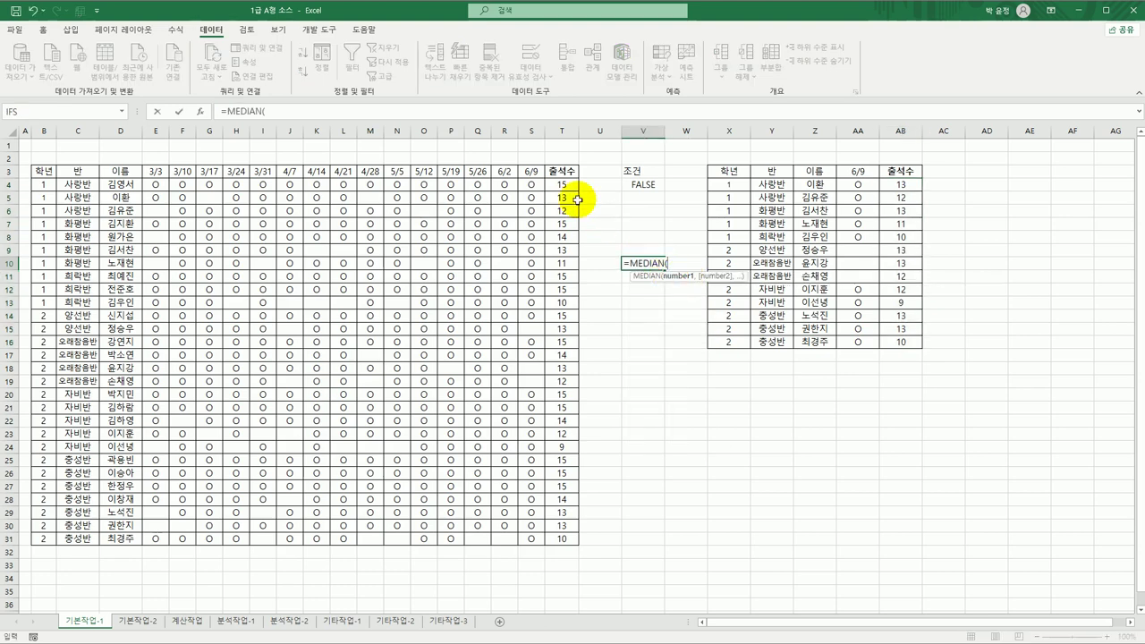
{"action": "left_click_drag", "start_coordinate": [562, 184], "coordinate": [558, 534]}
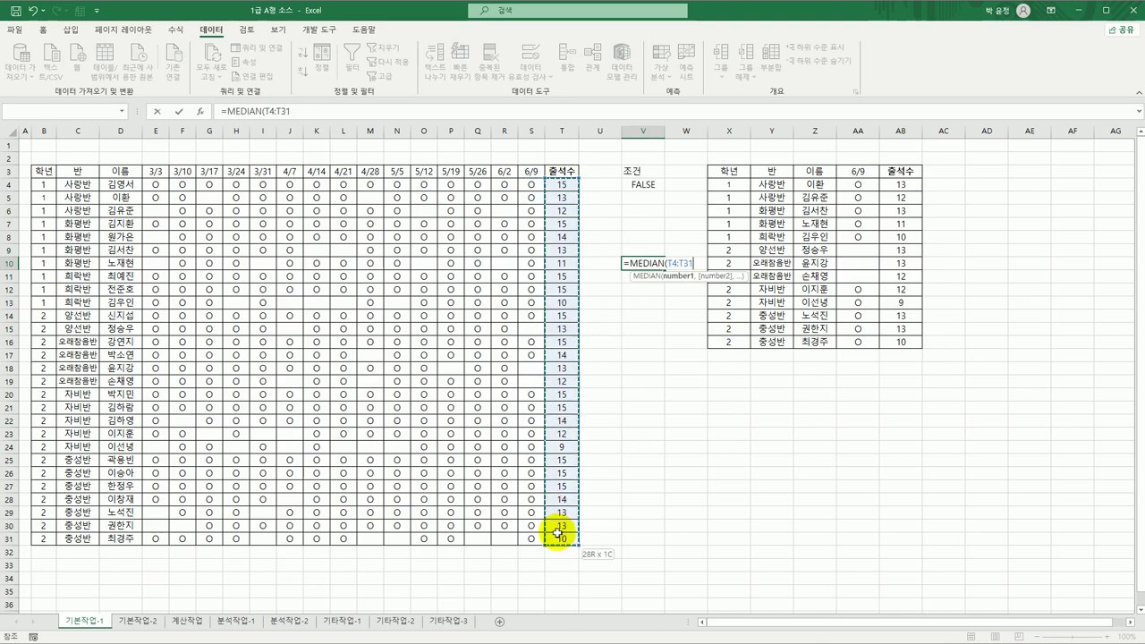
{"action": "key", "text": "Return"}
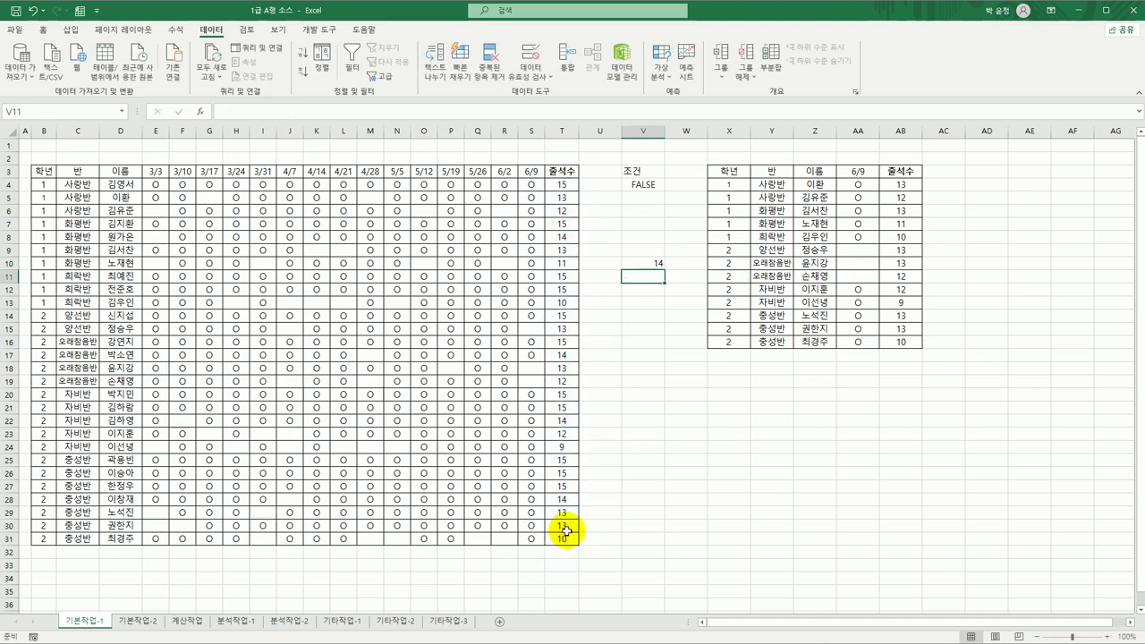
{"action": "left_click_drag", "start_coordinate": [895, 184], "coordinate": [913, 345]}
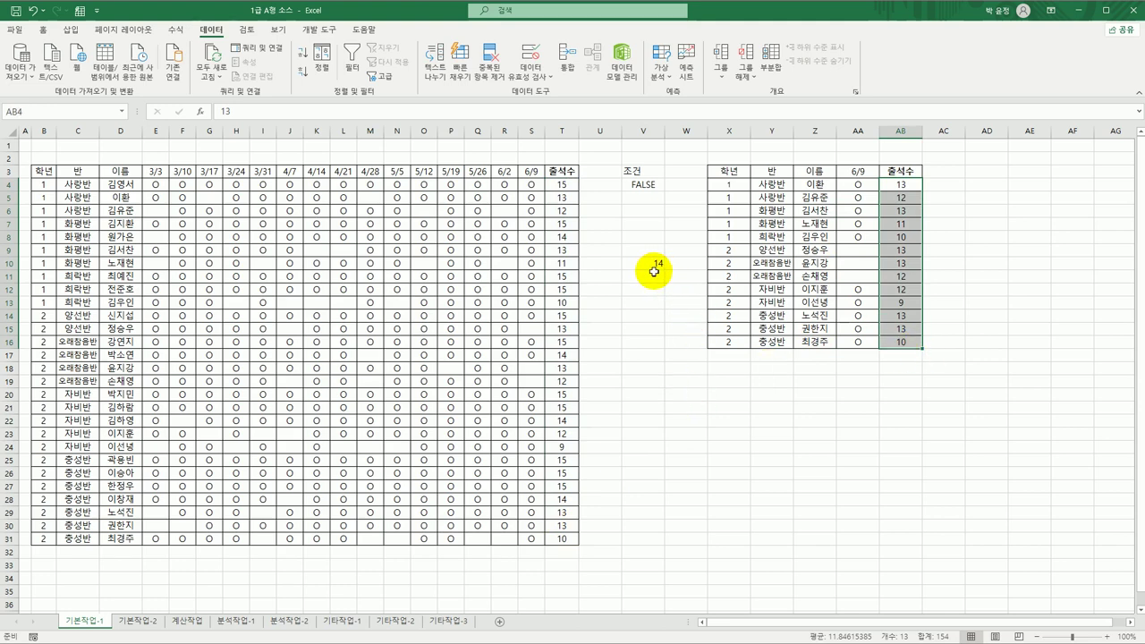
{"action": "left_click", "coordinate": [654, 262]}
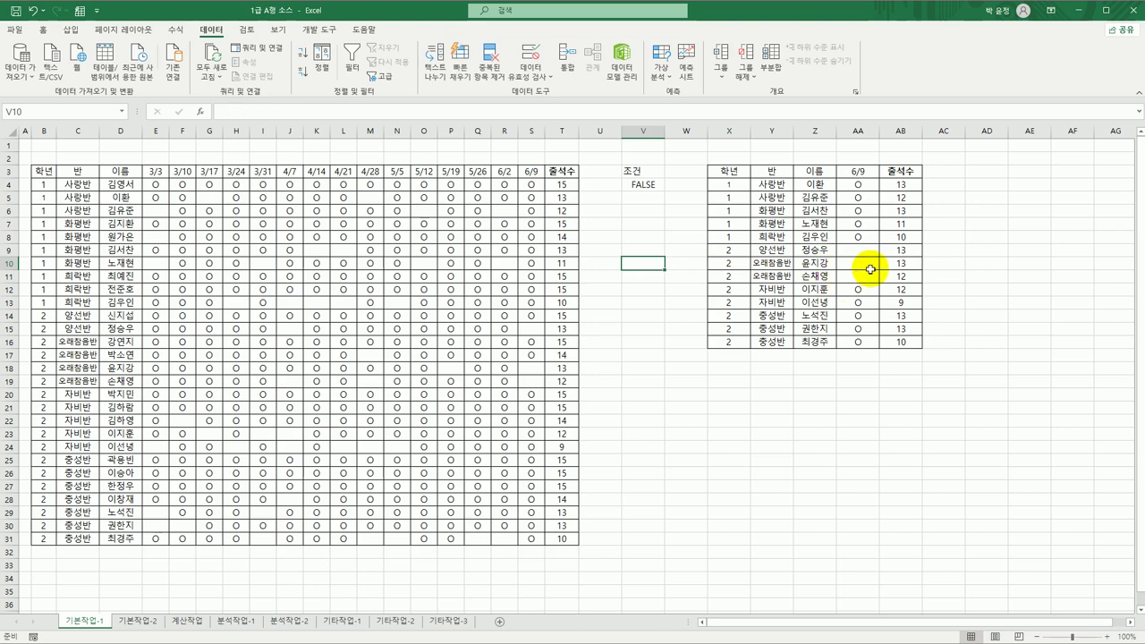
{"action": "left_click_drag", "start_coordinate": [869, 249], "coordinate": [864, 275]}
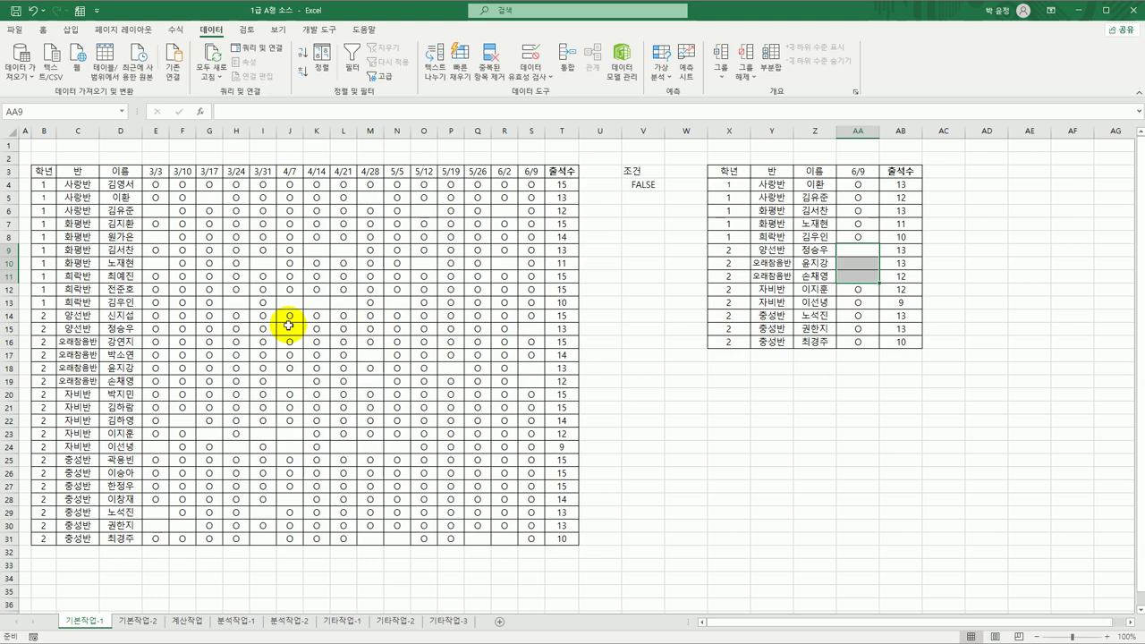
Create a new formula-based conditional formatting rule for the date columns E3:S31, including the header row.
{"action": "left_click_drag", "start_coordinate": [157, 171], "coordinate": [524, 542]}
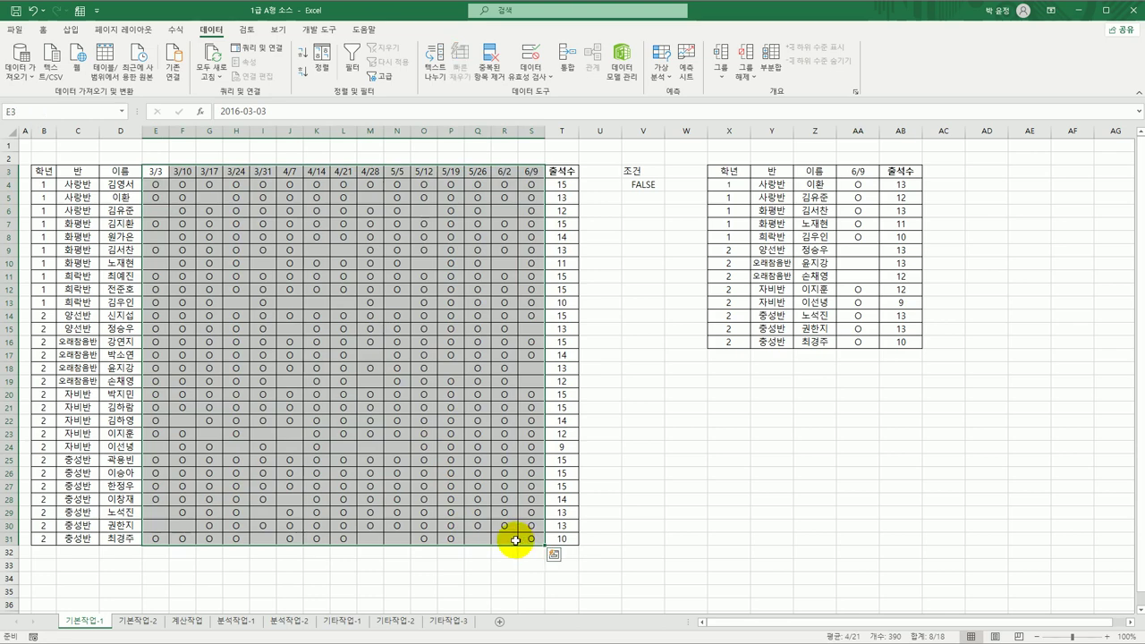
{"action": "left_click", "coordinate": [46, 30]}
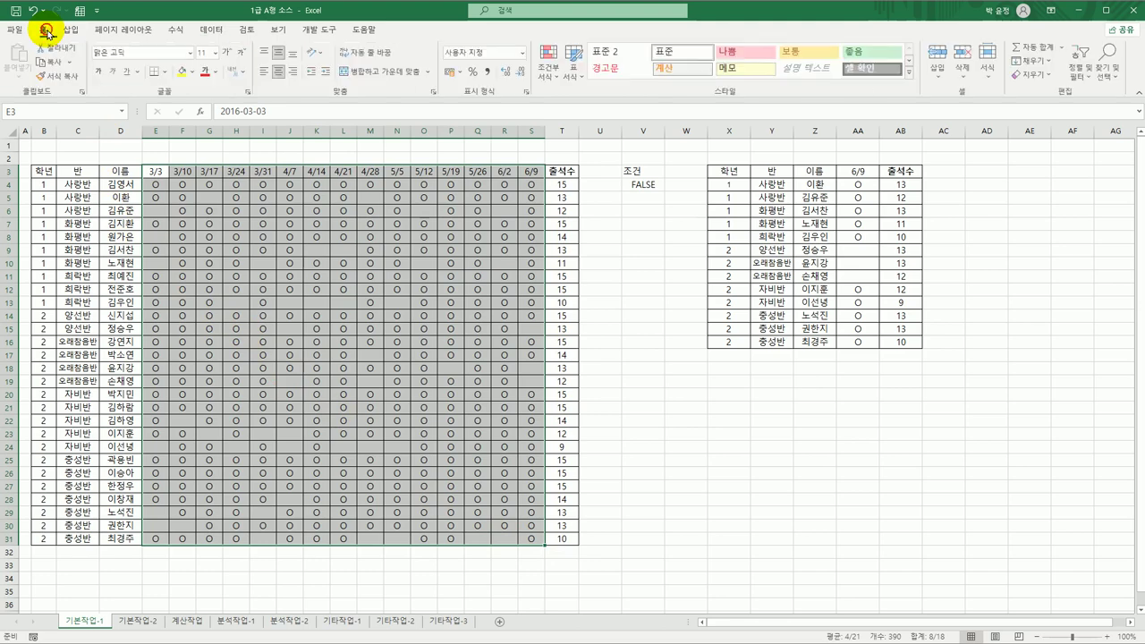
{"action": "left_click", "coordinate": [557, 79]}
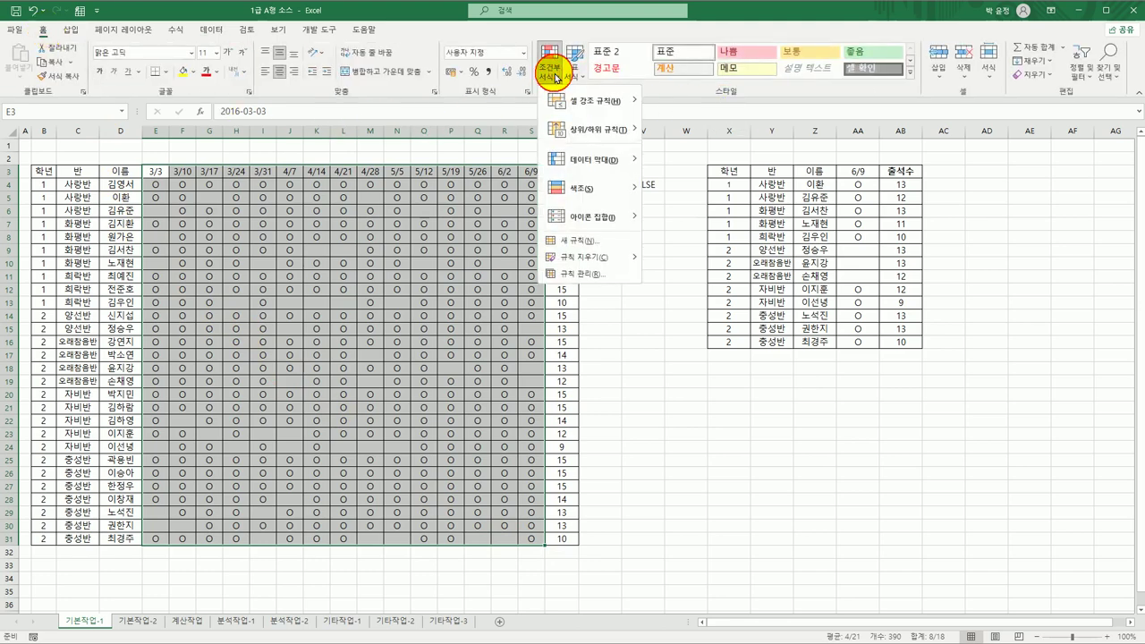
{"action": "left_click", "coordinate": [599, 241]}
{"action": "left_click_drag", "start_coordinate": [486, 69], "coordinate": [505, 81]}
{"action": "left_click", "coordinate": [375, 170]}
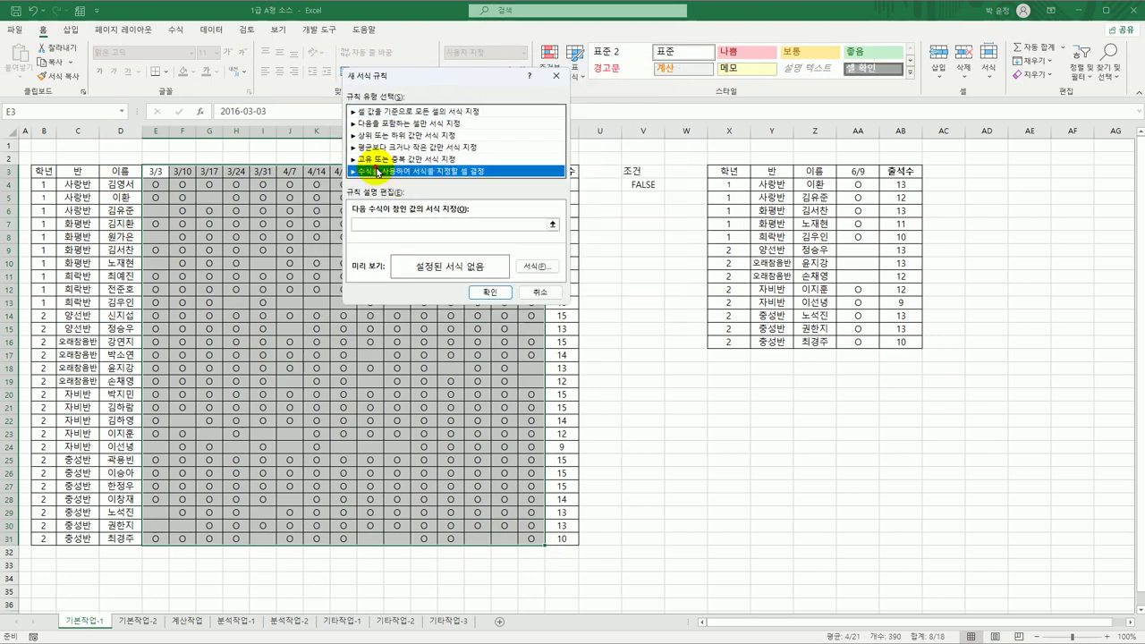
{"action": "left_click", "coordinate": [390, 225]}
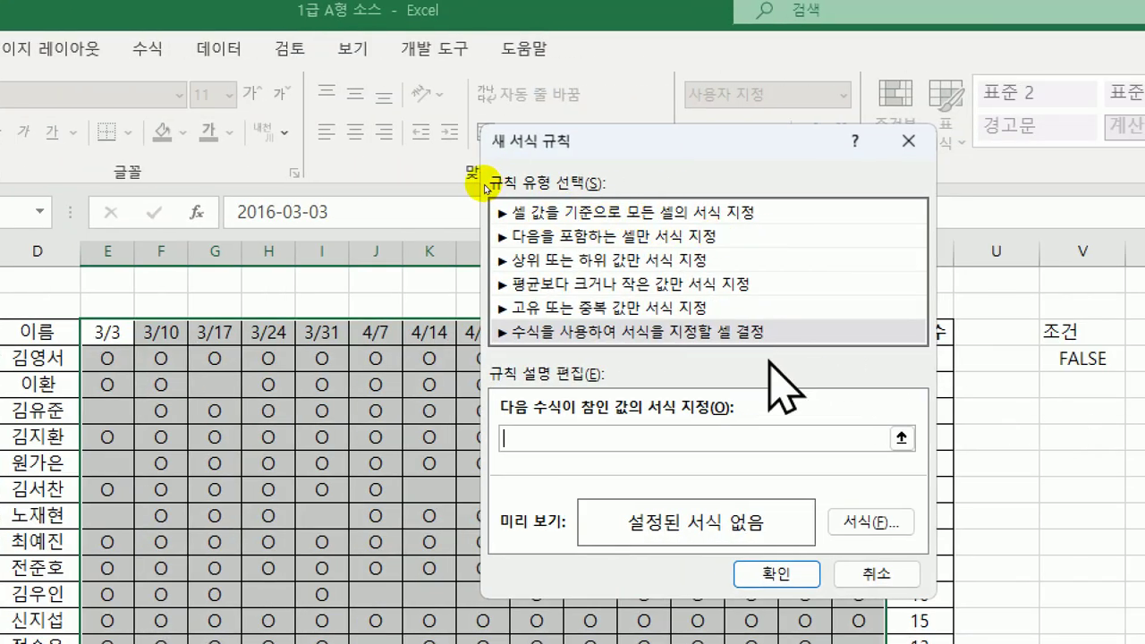
{"action": "left_click", "coordinate": [729, 333]}
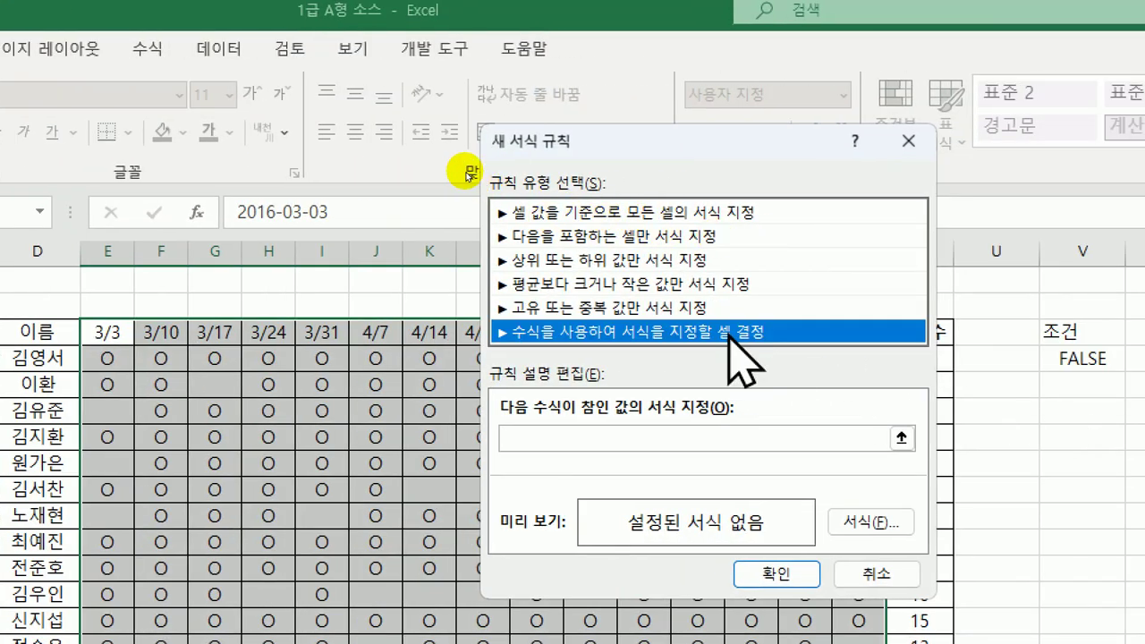
Start the rule's AND formula with an ISODD test of COLUMN(E$3), fixing only the row reference.
{"action": "left_click", "coordinate": [624, 441]}
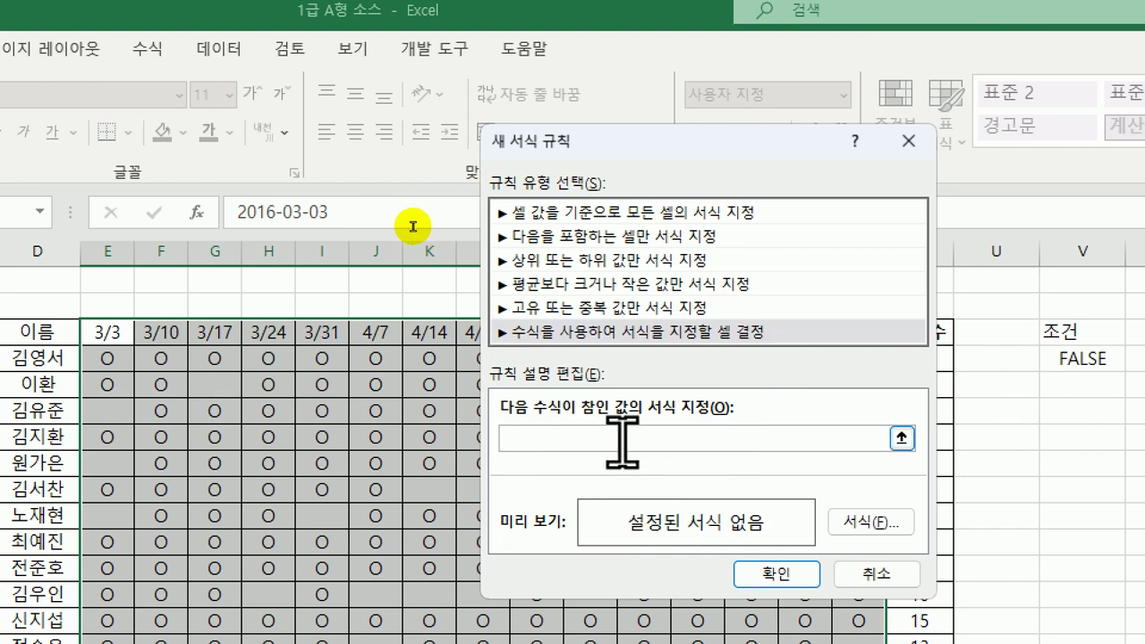
{"action": "type", "text": "="}
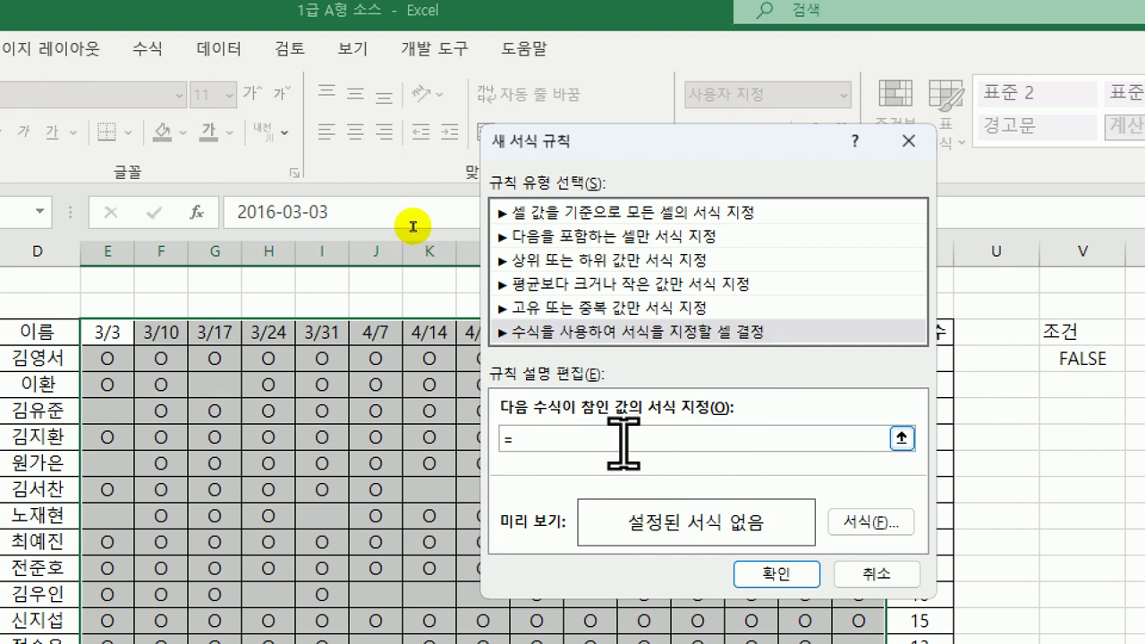
{"action": "type", "text": "and("}
{"action": "type", "text": "isodd("}
{"action": "type", "text": "column("}
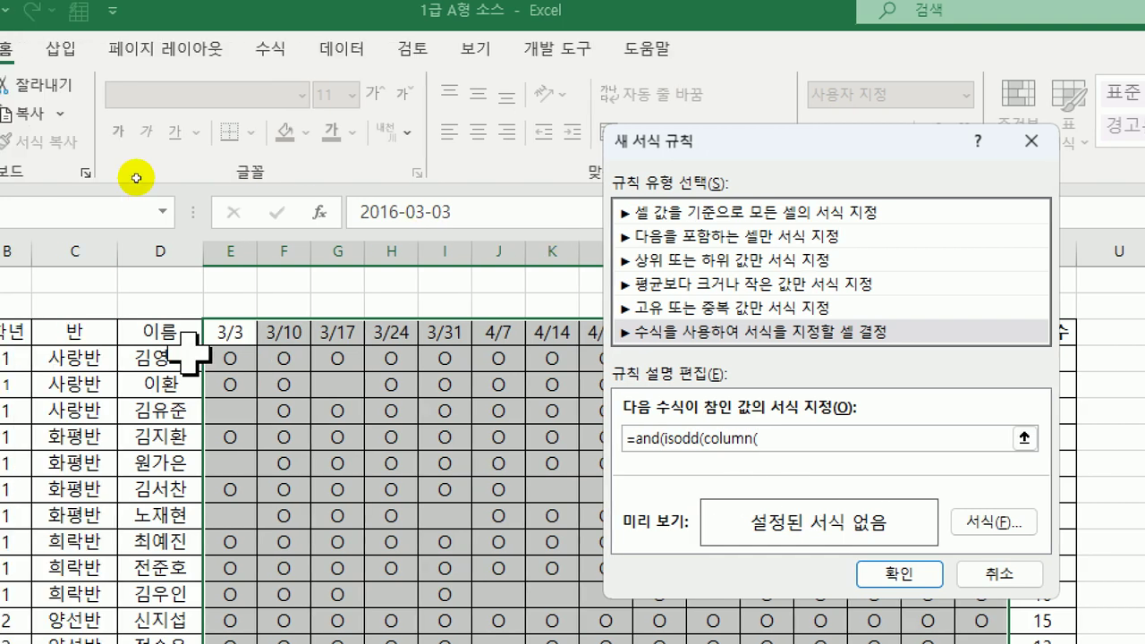
{"action": "left_click", "coordinate": [225, 333]}
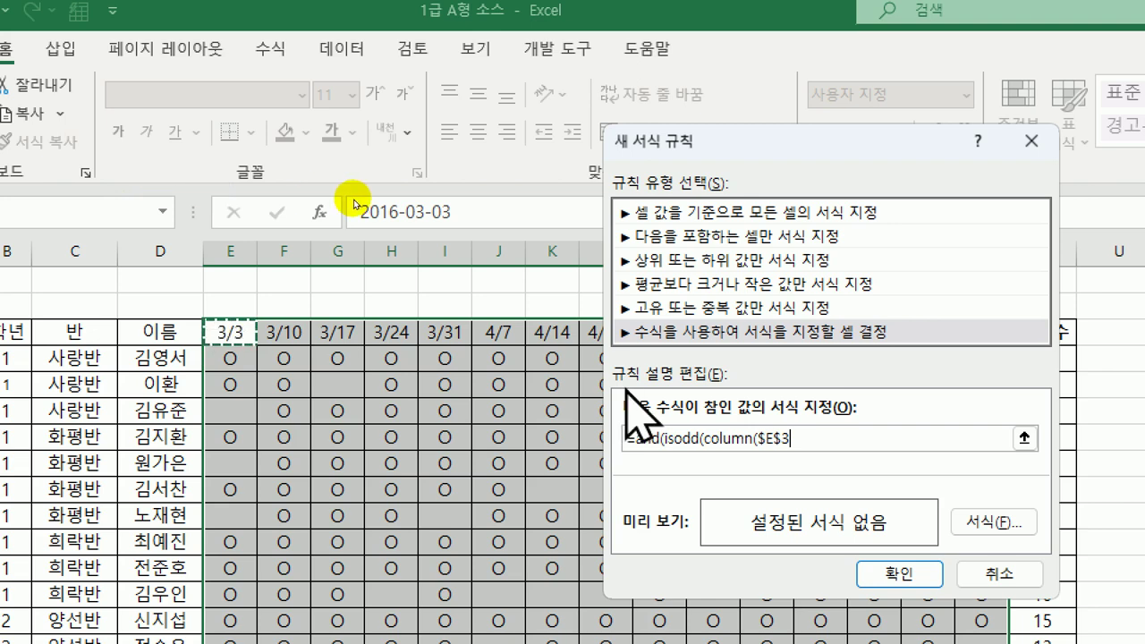
{"action": "left_click", "coordinate": [765, 438]}
{"action": "type", "text": "$"}
{"action": "key", "text": "F4"}
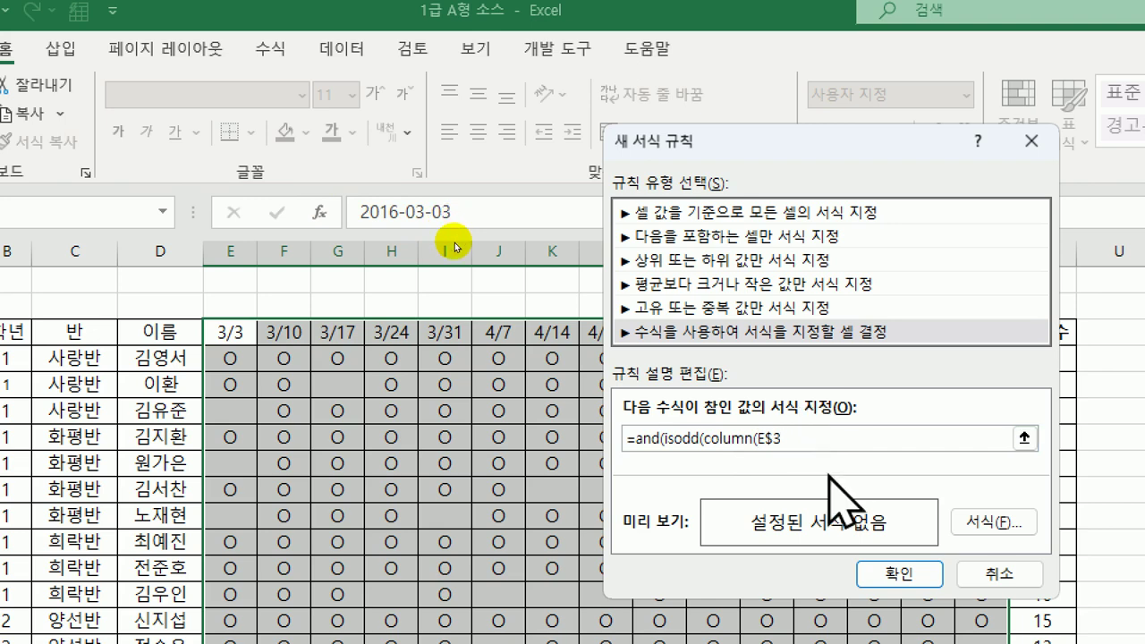
{"action": "type", "text": ")"}
Complete the rule's AND formula with an ISODD test of MONTH(E$3), keeping only the row reference fixed.
{"action": "type", "text": "),isodd(month("}
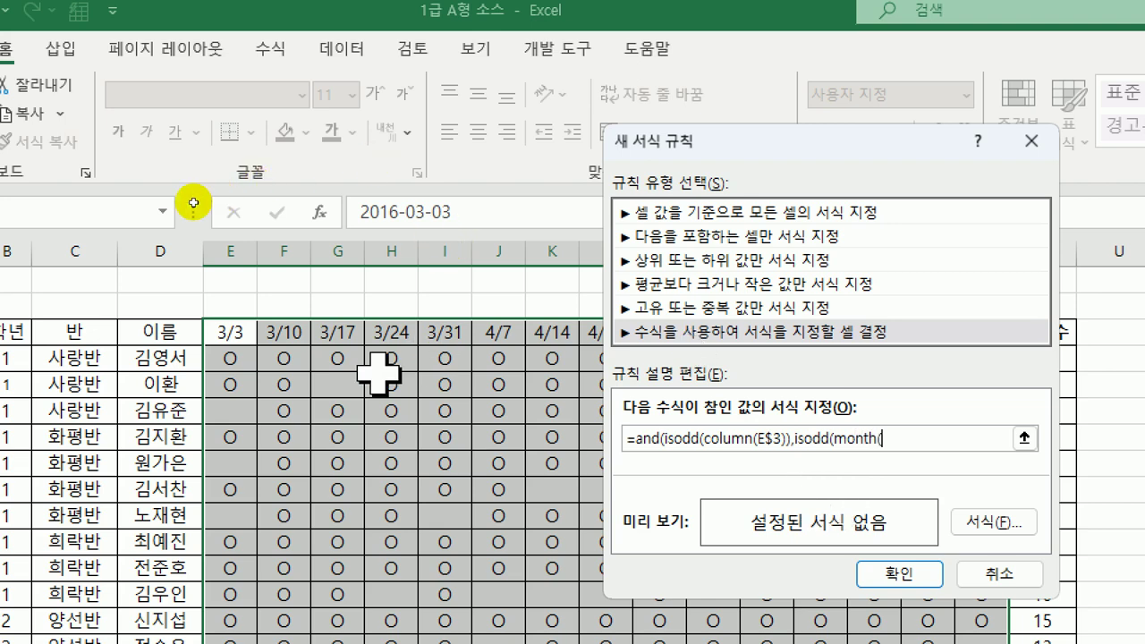
{"action": "left_click", "coordinate": [233, 334]}
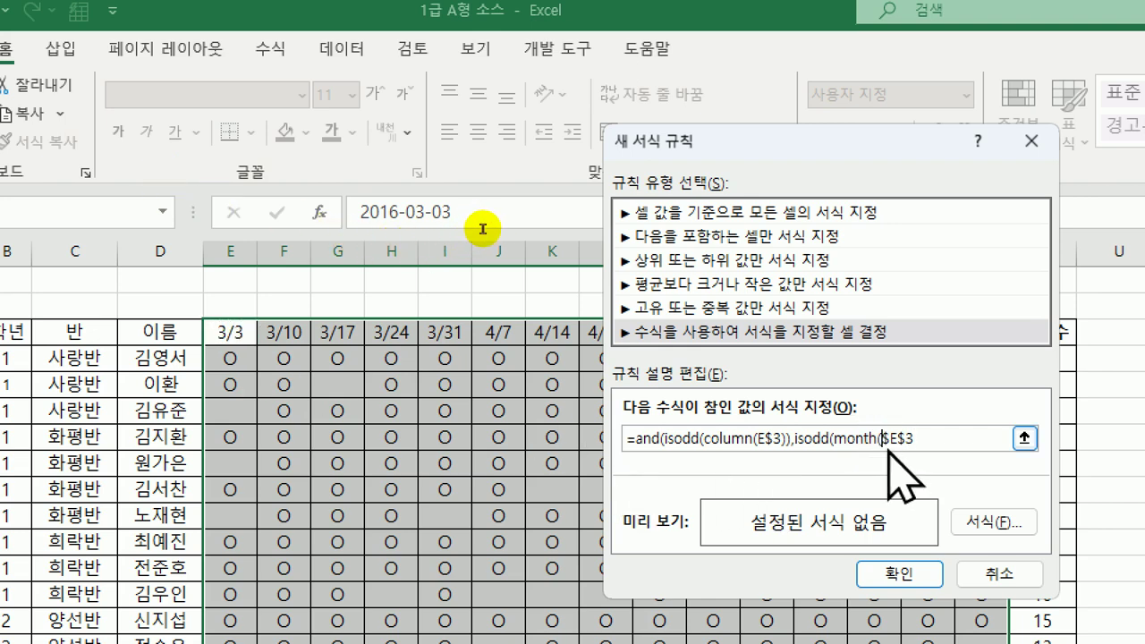
{"action": "type", "text": "$"}
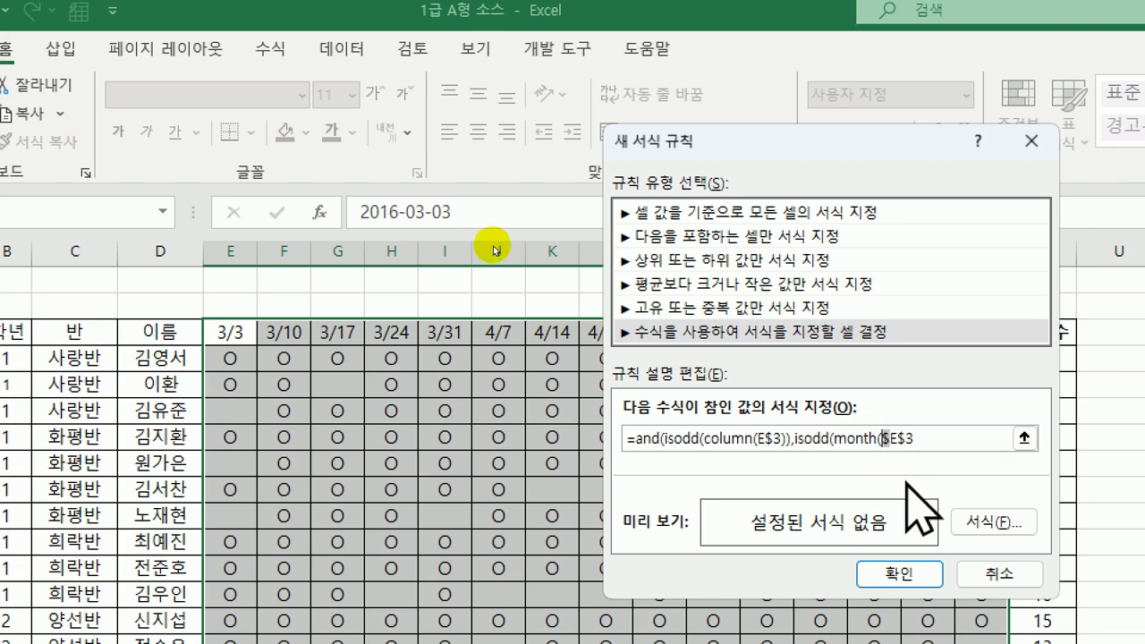
{"action": "key", "text": "BackSpace"}
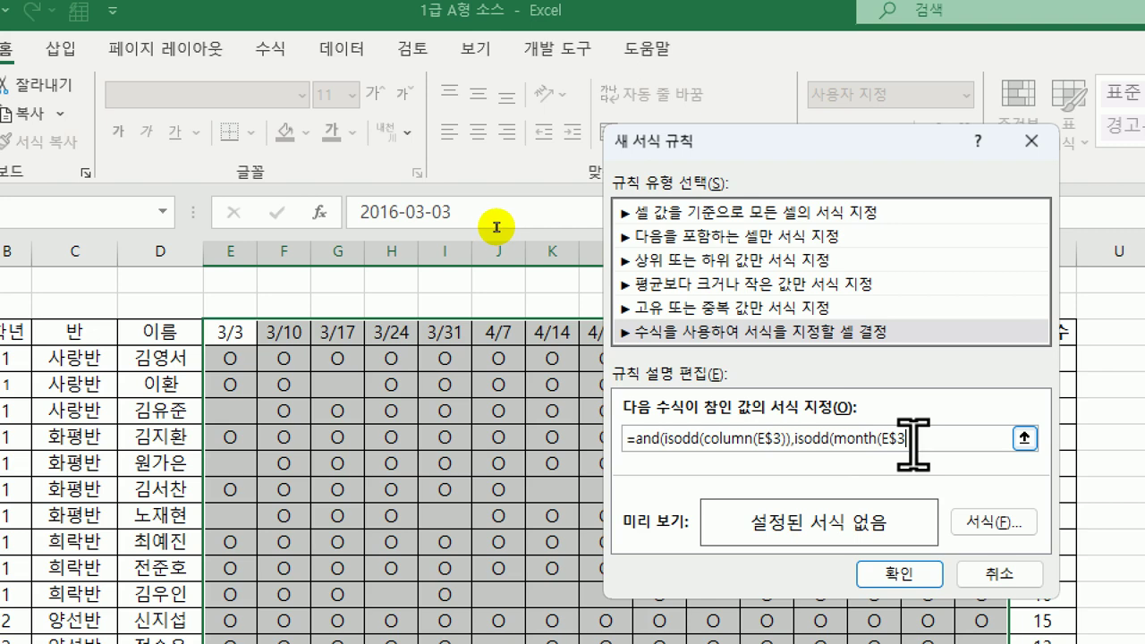
{"action": "type", "text": ")"}
{"action": "left_click_drag", "start_coordinate": [847, 135], "coordinate": [713, 91]}
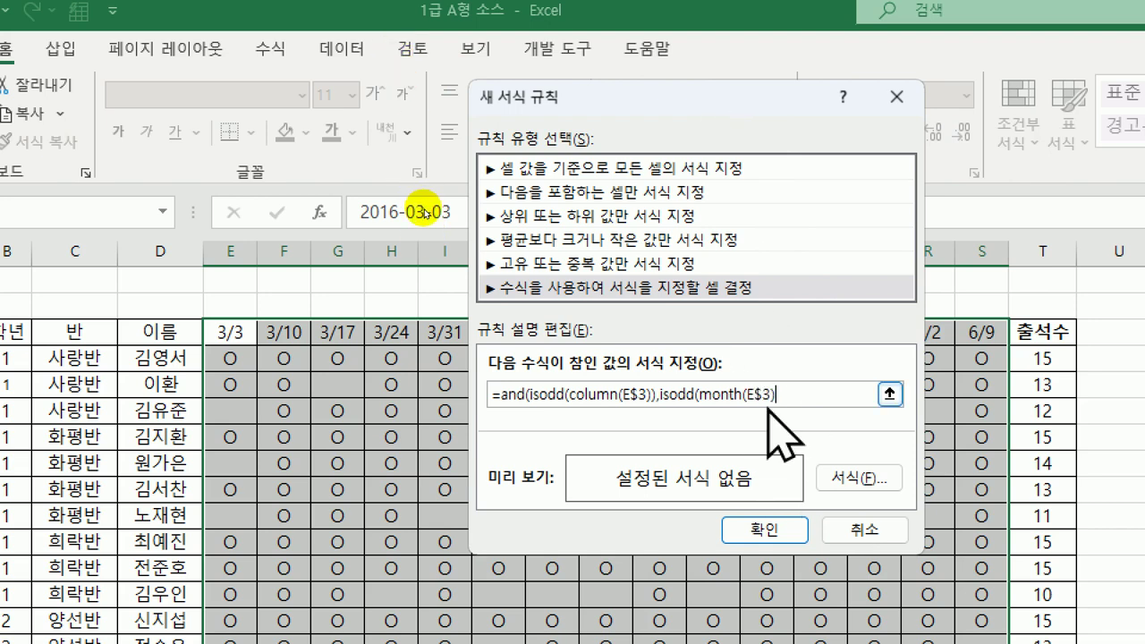
{"action": "type", "text": "))"}
Give the conditional formatting rule a yellow fill and apply it to the date columns.
{"action": "left_click", "coordinate": [846, 476]}
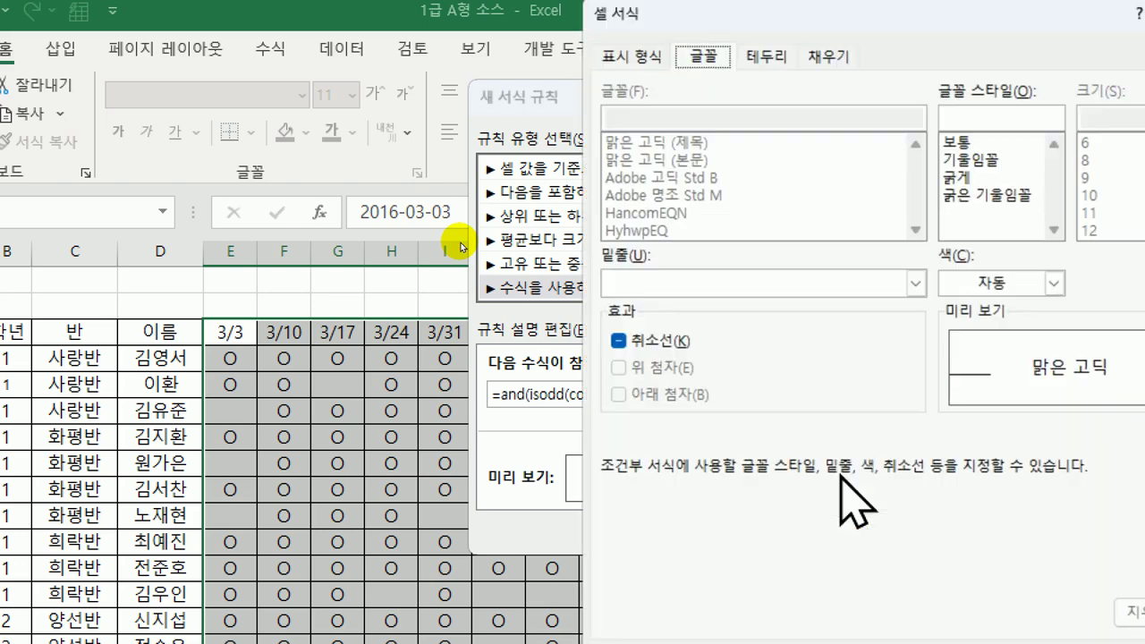
{"action": "left_click_drag", "start_coordinate": [783, 9], "coordinate": [508, 9]}
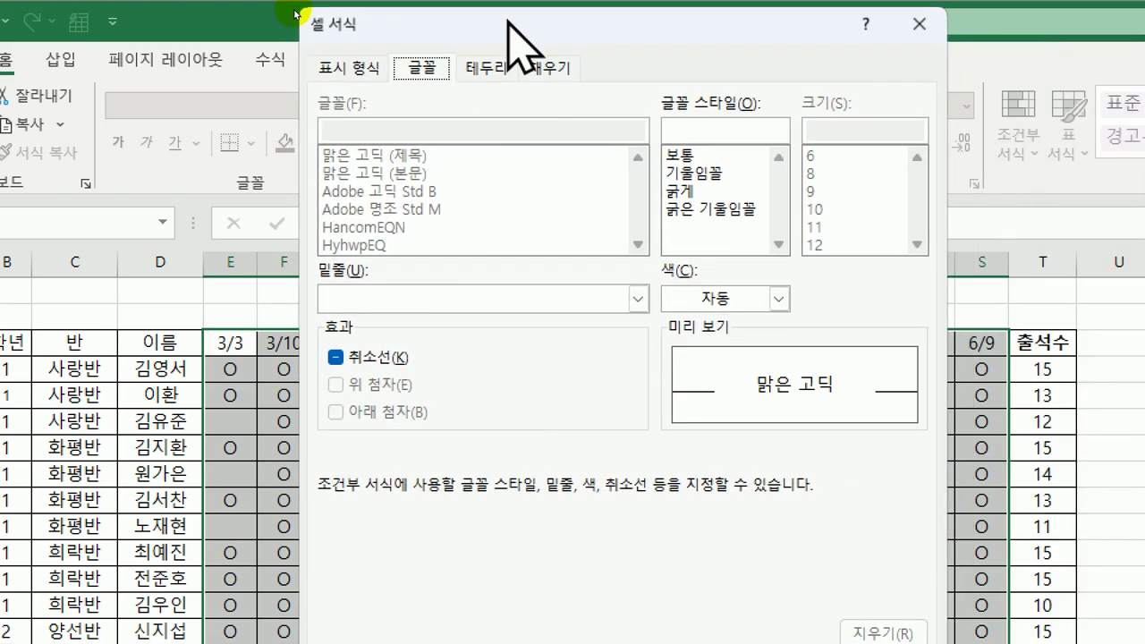
{"action": "left_click", "coordinate": [546, 68]}
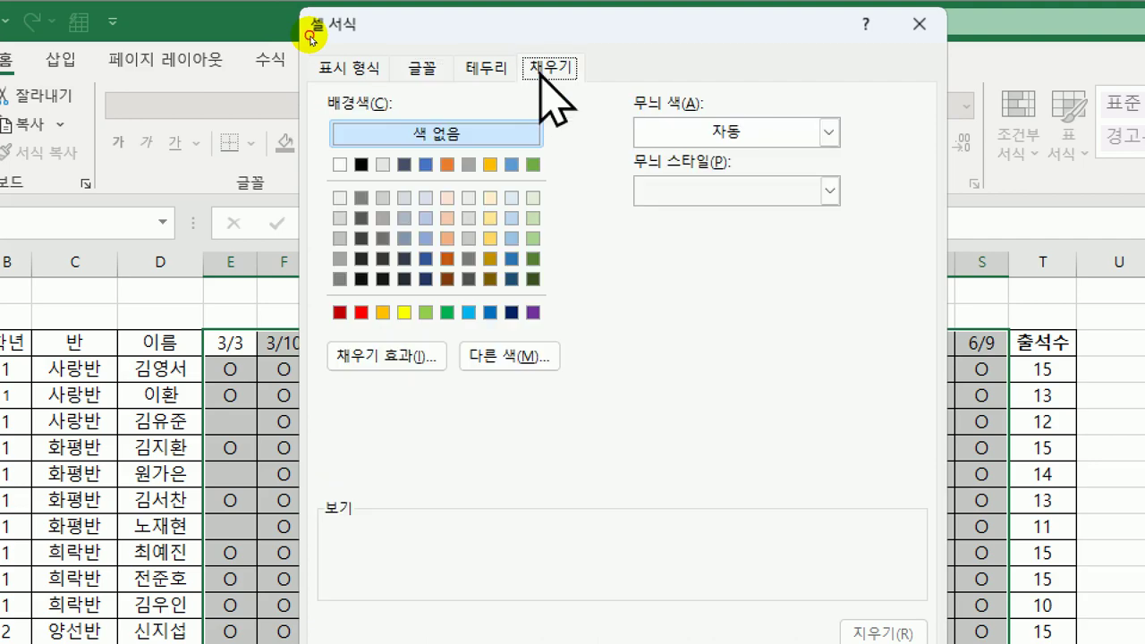
{"action": "left_click", "coordinate": [404, 312]}
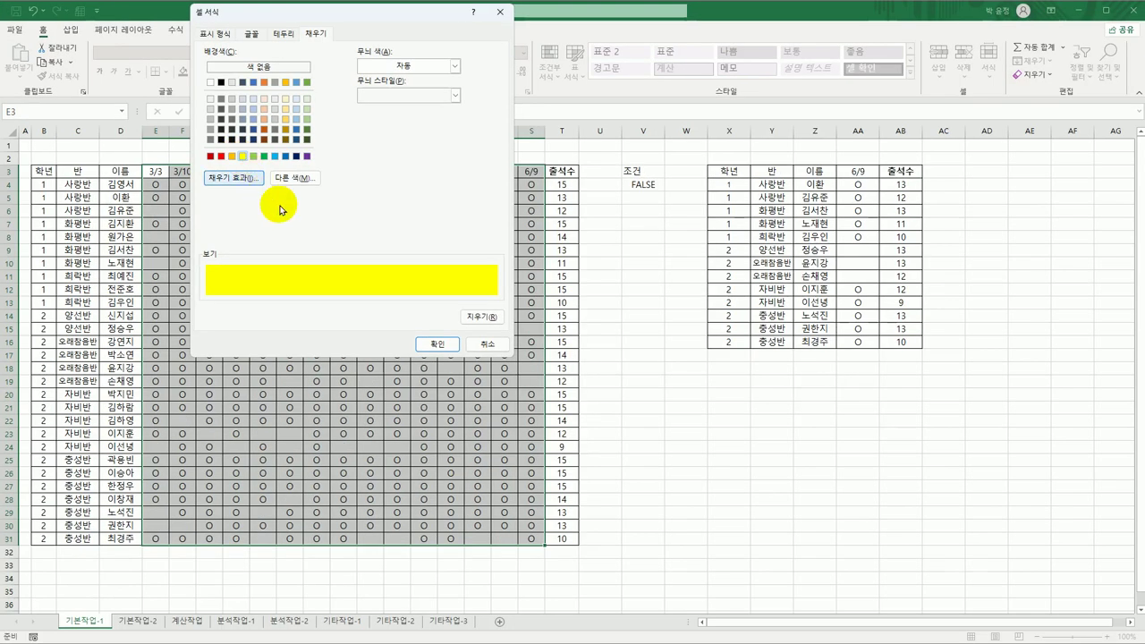
{"action": "left_click", "coordinate": [426, 345]}
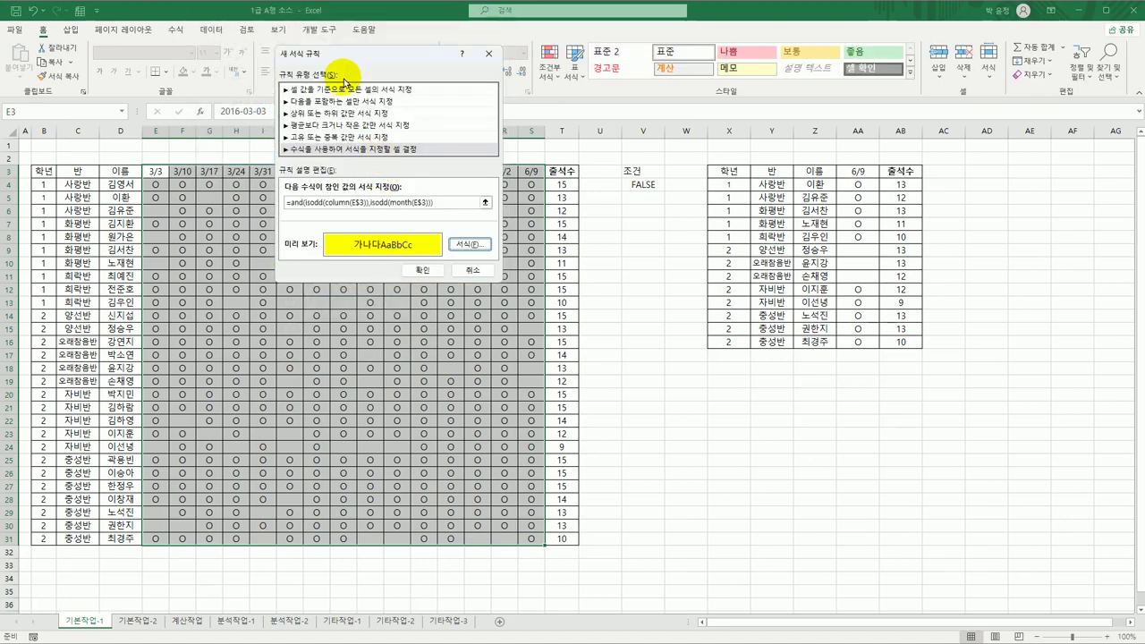
{"action": "left_click", "coordinate": [421, 269]}
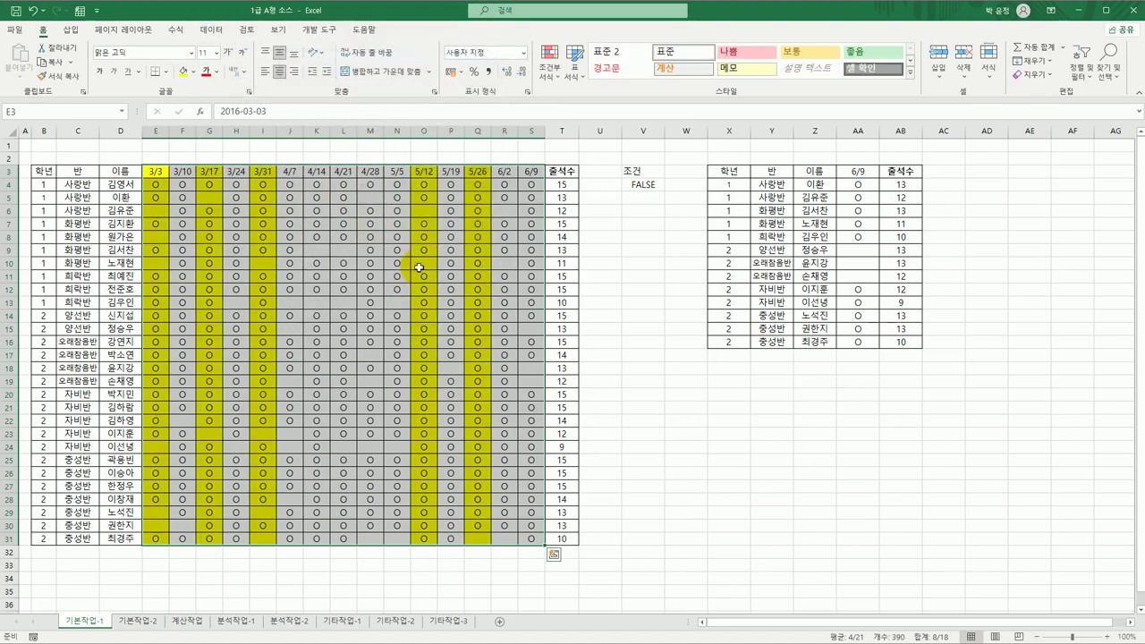
Check the highlighted columns by examining their column letters and the March and May dates in row 3.
{"action": "left_click", "coordinate": [24, 145]}
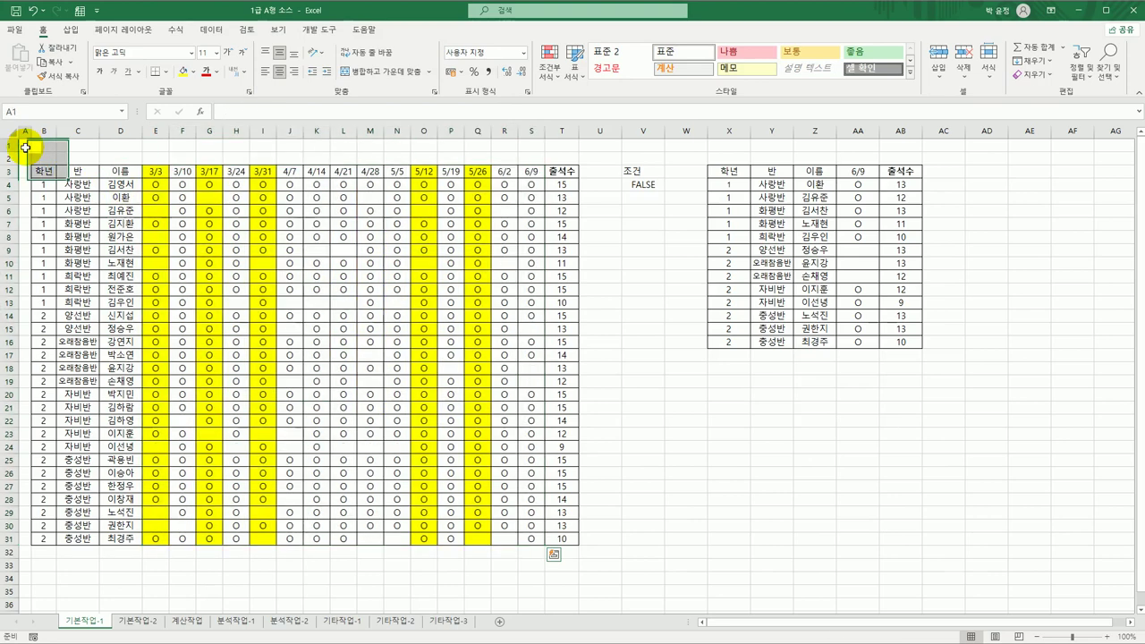
{"action": "left_click", "coordinate": [155, 145]}
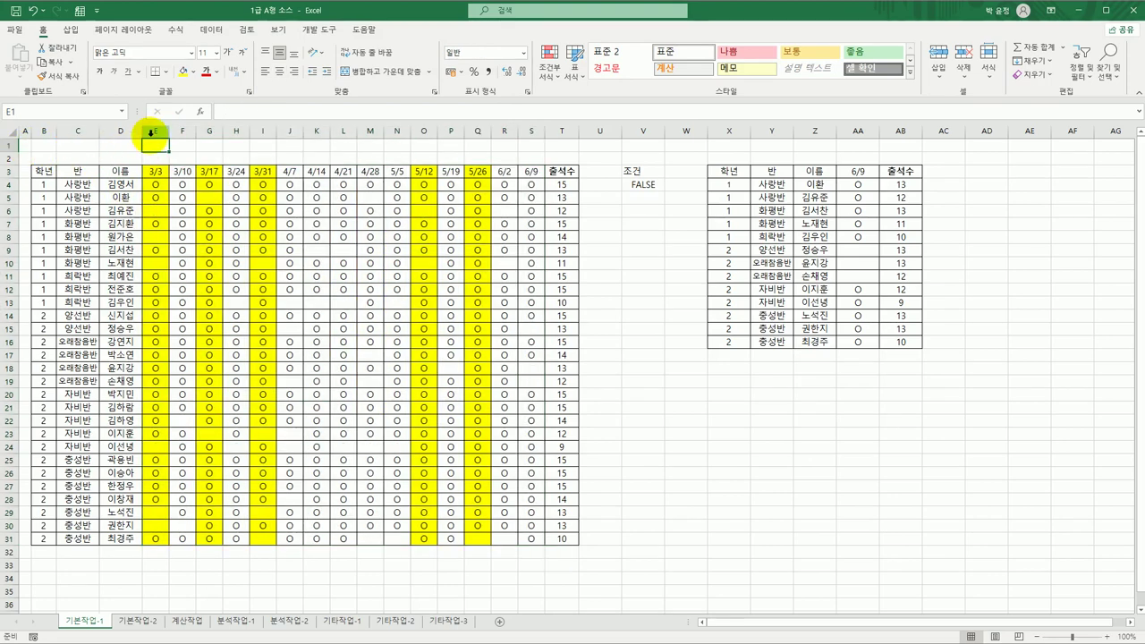
{"action": "left_click", "coordinate": [209, 131]}
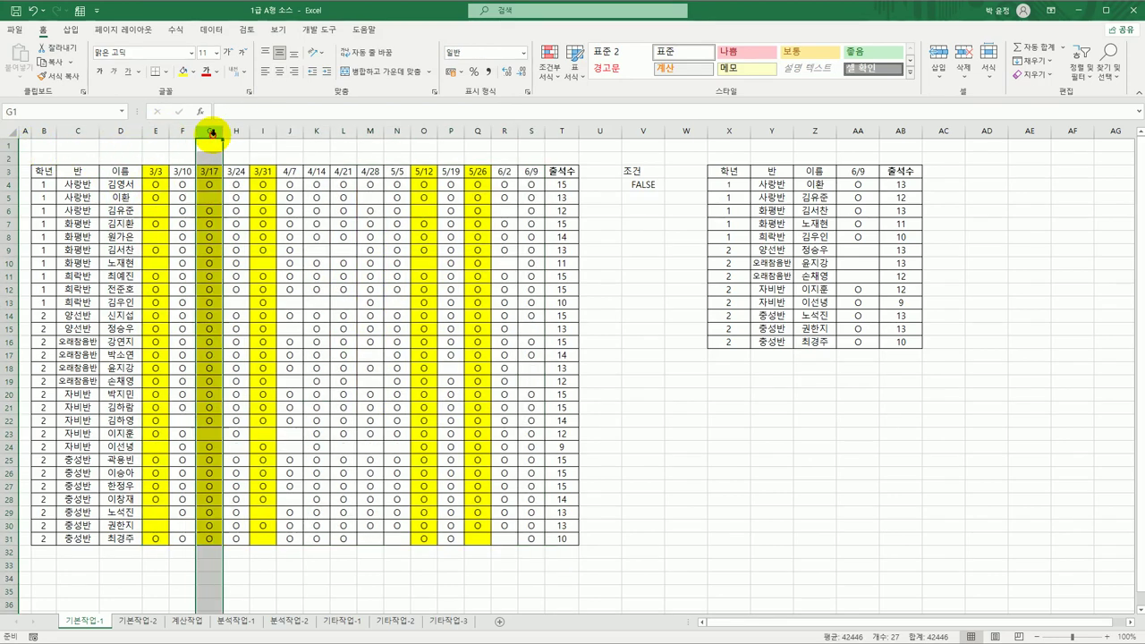
{"action": "left_click", "coordinate": [267, 132]}
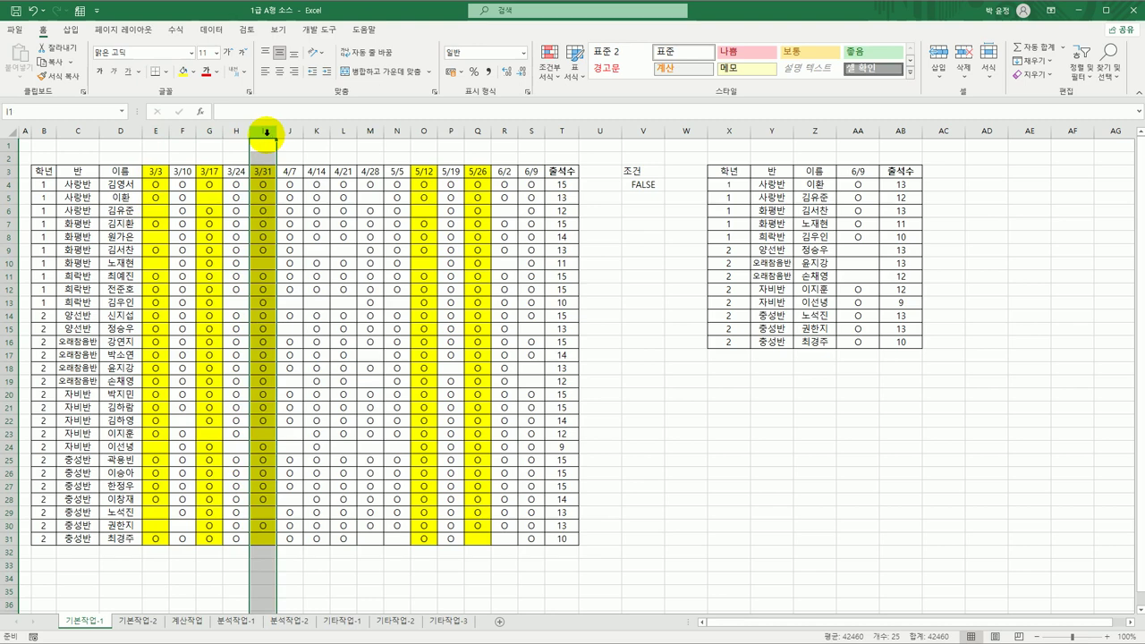
{"action": "left_click_drag", "start_coordinate": [155, 171], "coordinate": [262, 172]}
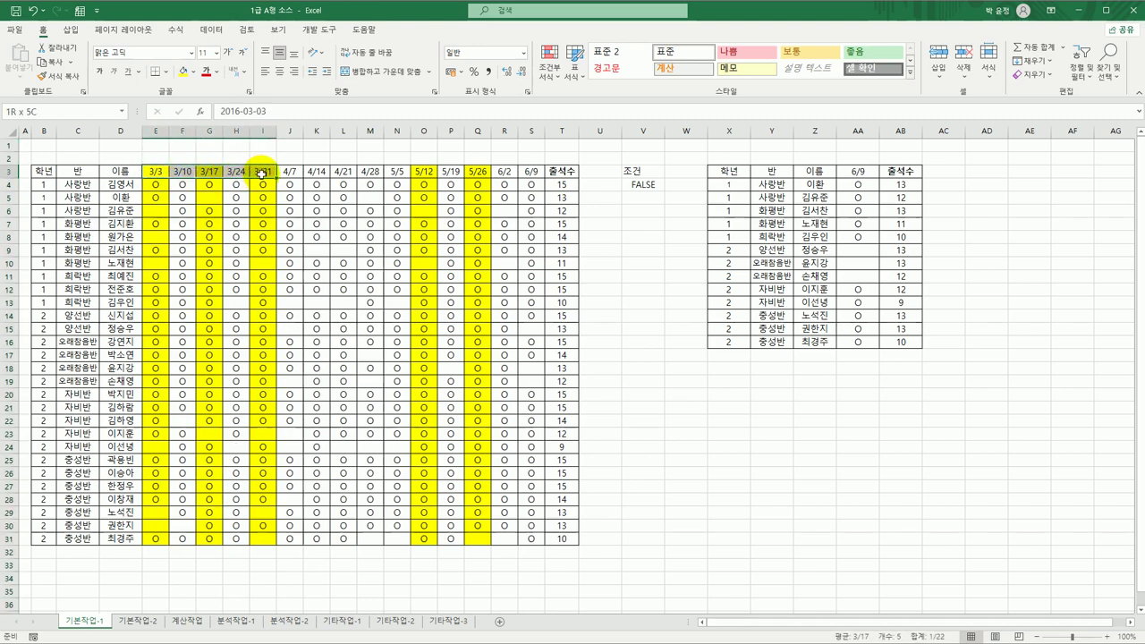
{"action": "left_click_drag", "start_coordinate": [397, 171], "coordinate": [484, 171]}
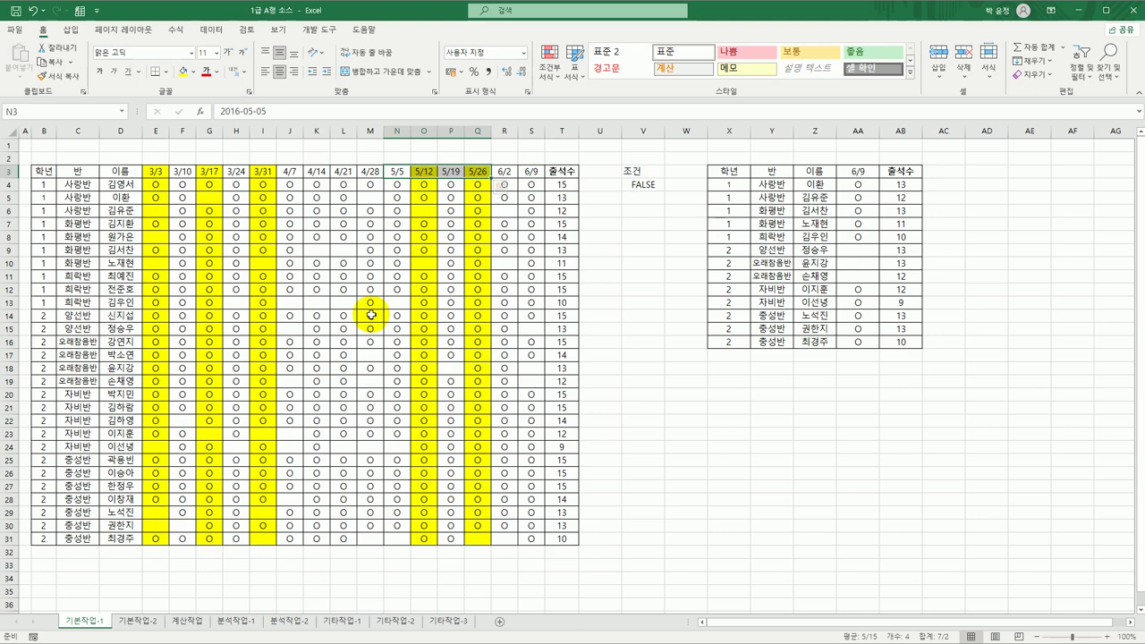
On sheet 기본작업-2, set cells E4:T31 to locked and hidden (잠금, 숨김) in their cell protection format.
{"action": "left_click", "coordinate": [154, 620]}
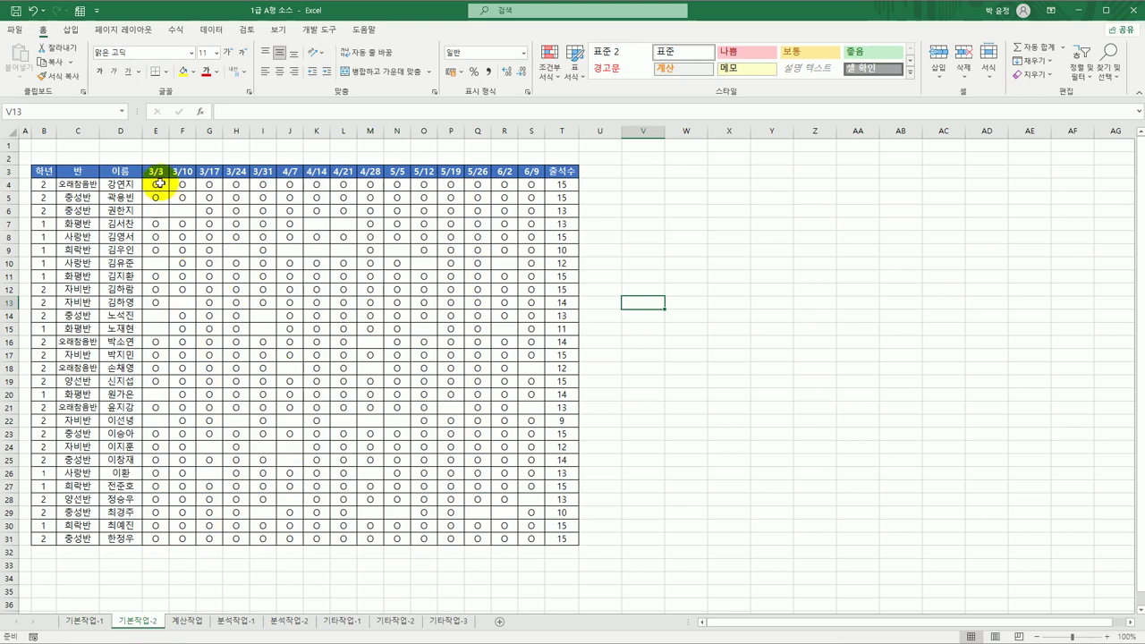
{"action": "left_click_drag", "start_coordinate": [156, 185], "coordinate": [552, 541]}
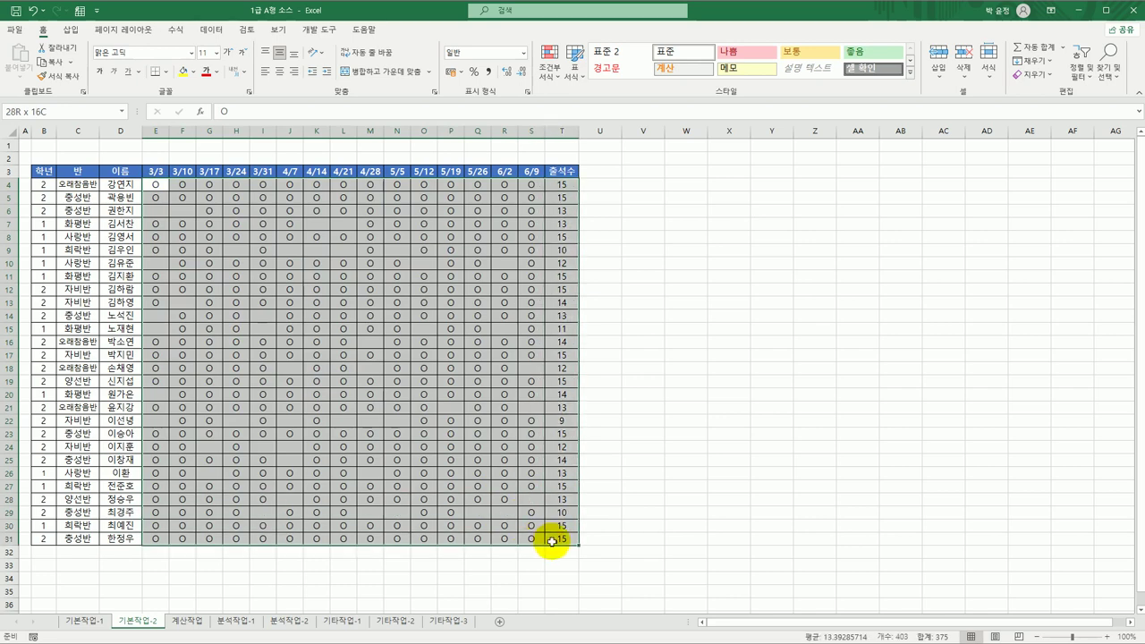
{"action": "right_click", "coordinate": [383, 210]}
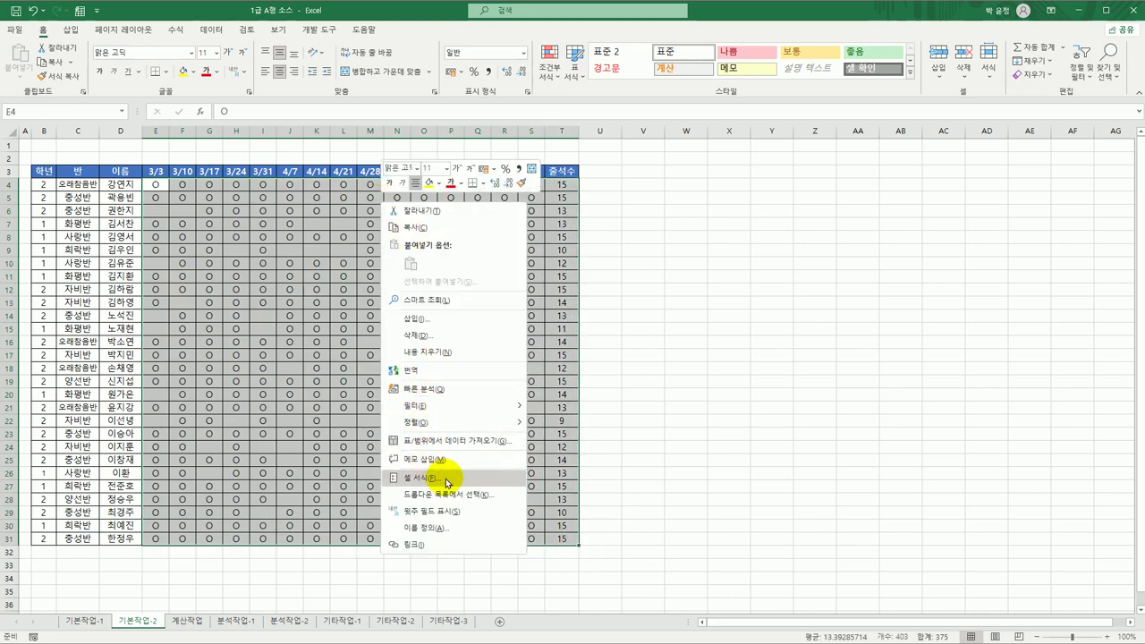
{"action": "left_click", "coordinate": [446, 480]}
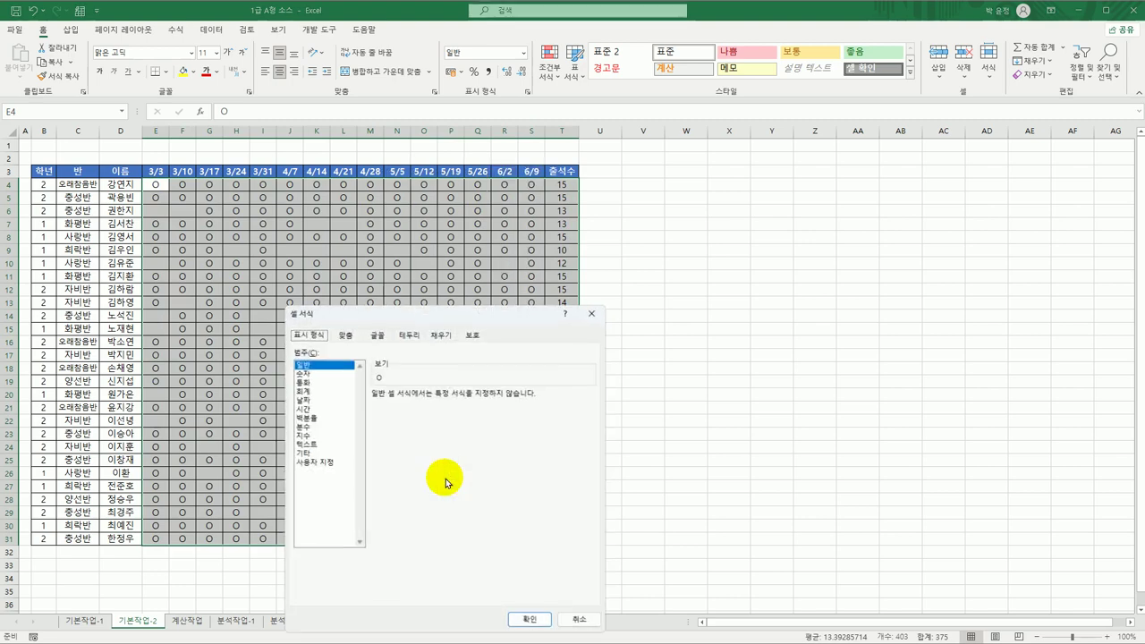
{"action": "left_click_drag", "start_coordinate": [460, 309], "coordinate": [614, 148]}
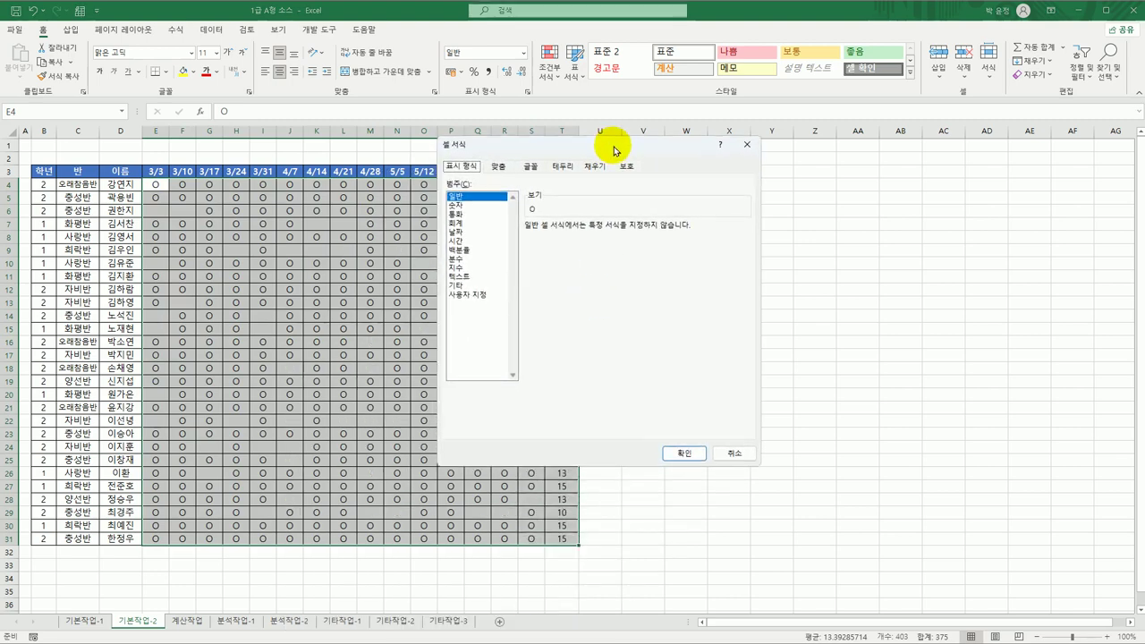
{"action": "left_click", "coordinate": [627, 168]}
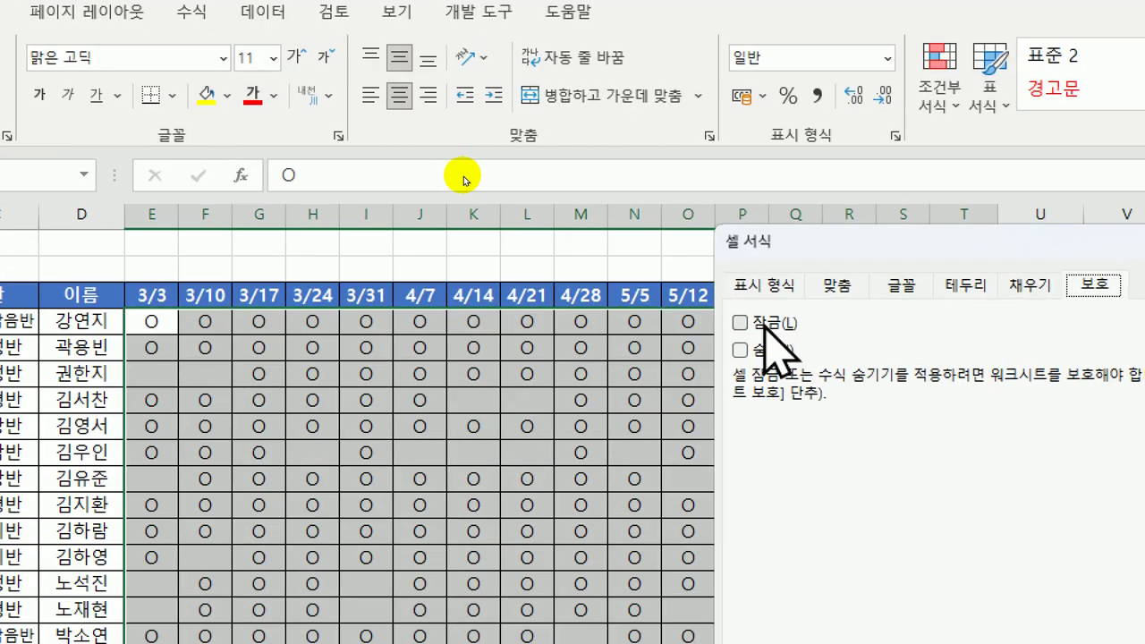
{"action": "left_click_drag", "start_coordinate": [472, 146], "coordinate": [291, 106]}
{"action": "left_click_drag", "start_coordinate": [423, 164], "coordinate": [299, 107]}
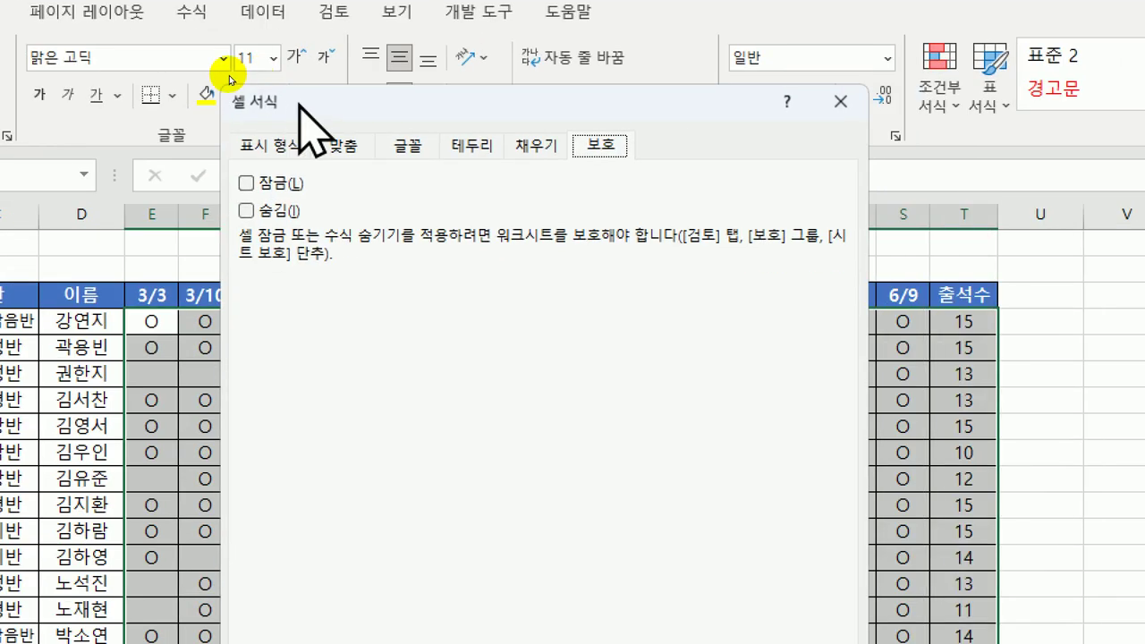
{"action": "left_click", "coordinate": [282, 183]}
{"action": "left_click", "coordinate": [277, 215]}
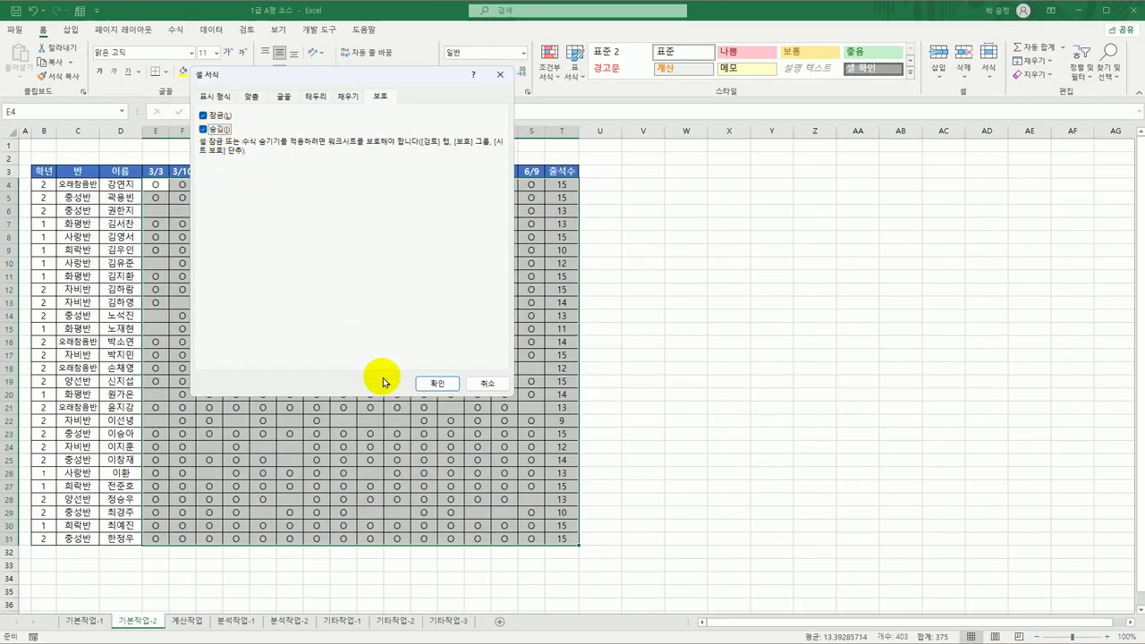
{"action": "left_click", "coordinate": [434, 380]}
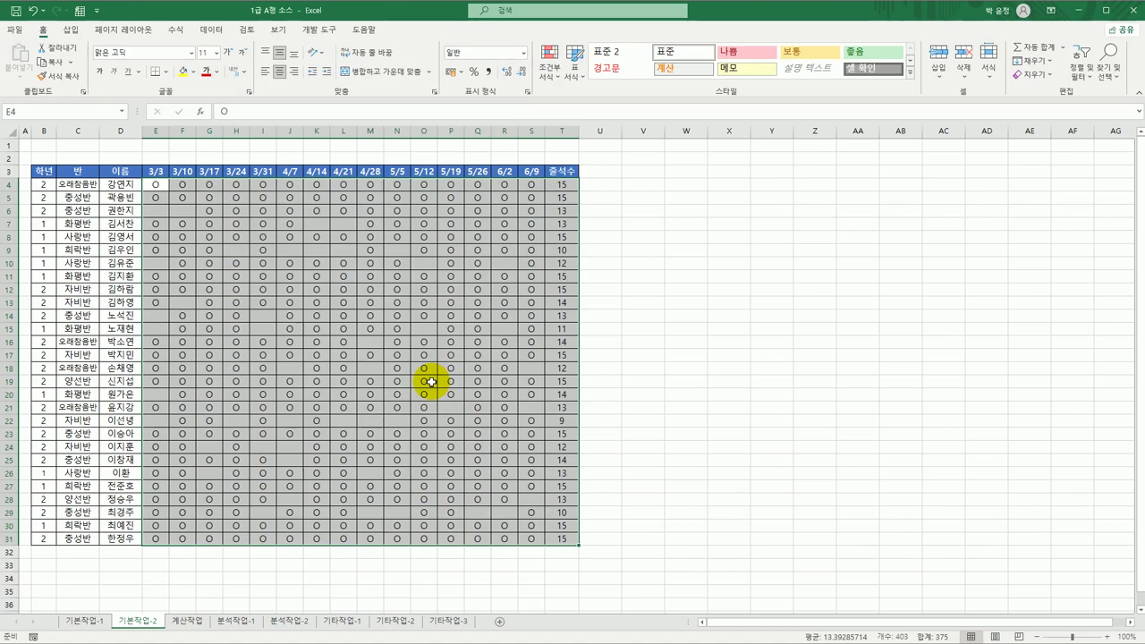
Protect the sheet without a password, allowing only selection of locked and unlocked cells.
{"action": "left_click", "coordinate": [245, 32]}
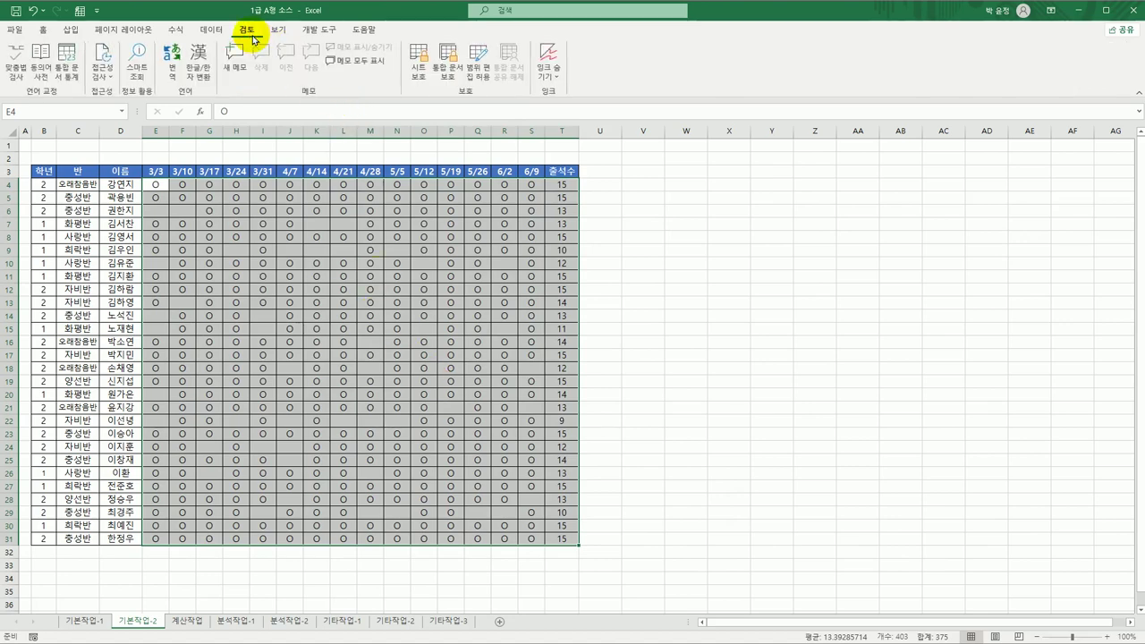
{"action": "left_click", "coordinate": [419, 65]}
{"action": "left_click_drag", "start_coordinate": [373, 53], "coordinate": [374, 90]}
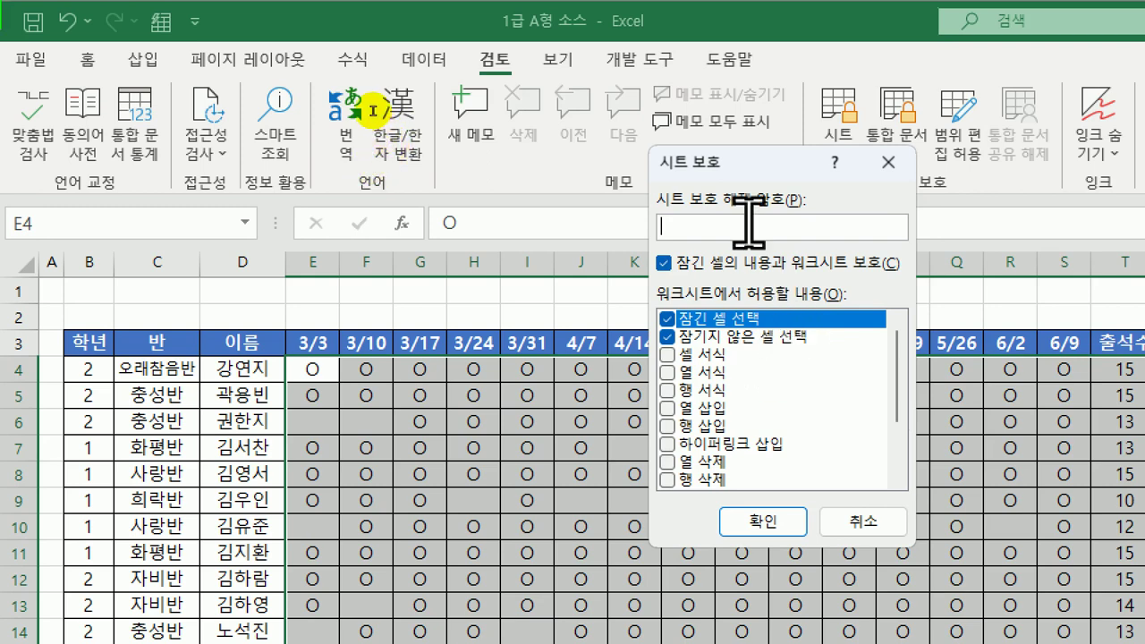
{"action": "left_click", "coordinate": [768, 520]}
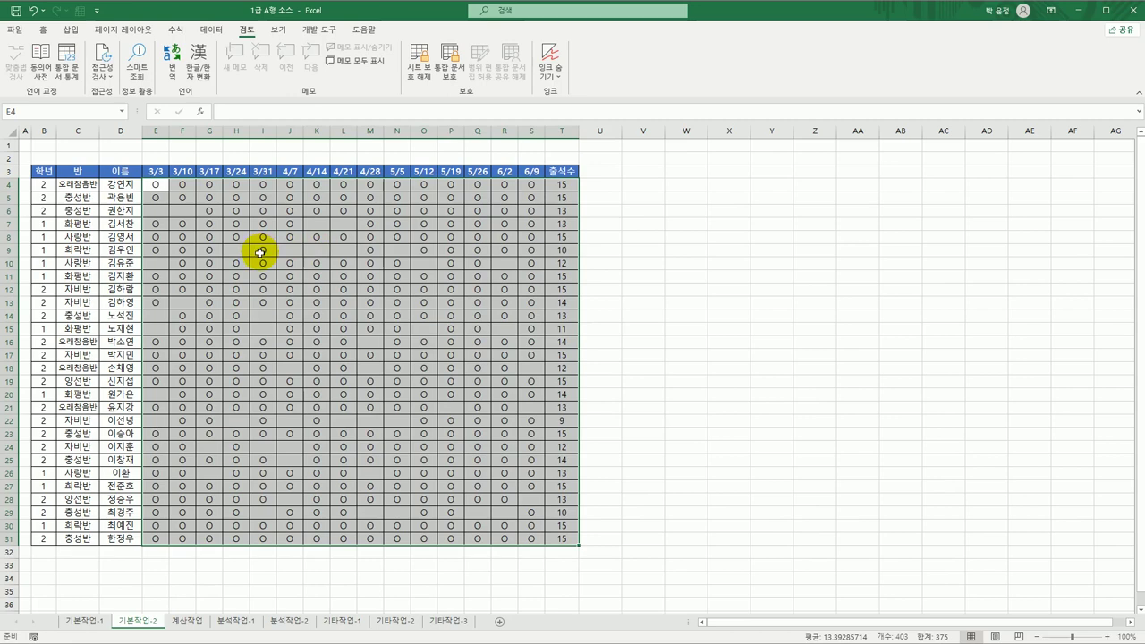
Show the sheet in Page Break Preview at 100% zoom.
{"action": "left_click", "coordinate": [276, 29]}
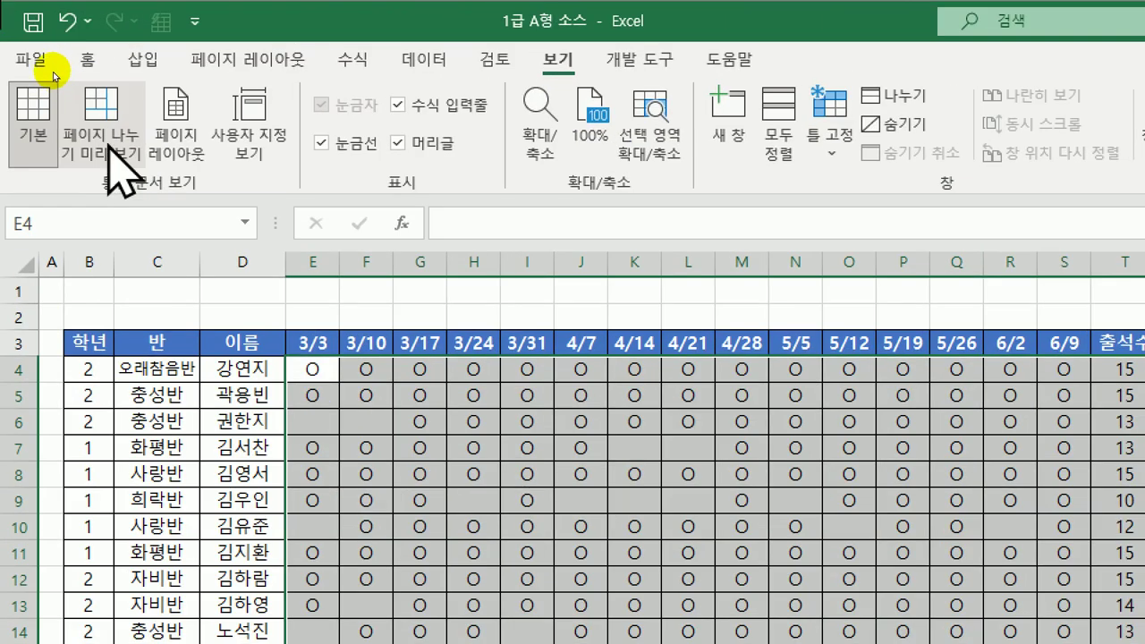
{"action": "left_click", "coordinate": [67, 106]}
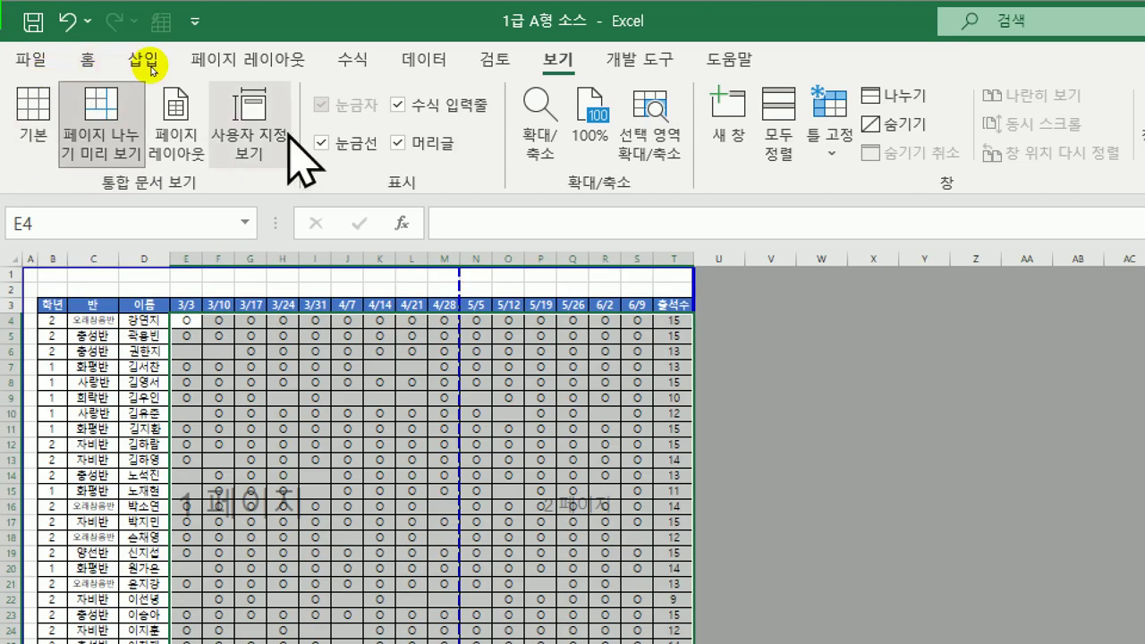
{"action": "left_click", "coordinate": [605, 136]}
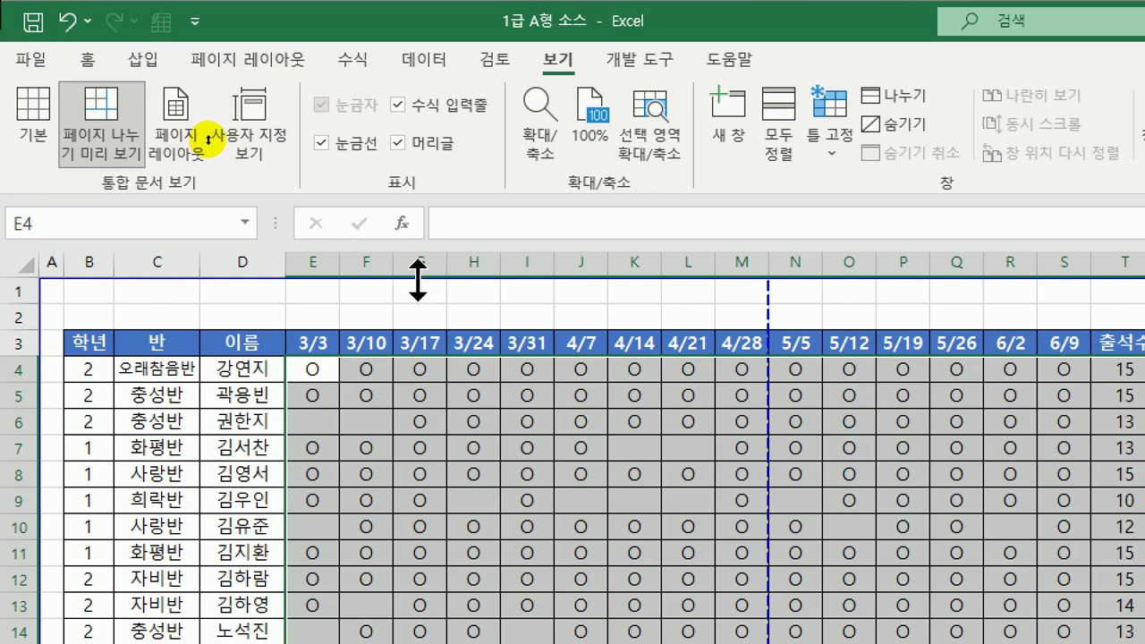
Limit the print area to B3:T31 and remove the vertical page break so it prints on one page.
{"action": "left_click_drag", "start_coordinate": [418, 280], "coordinate": [417, 330]}
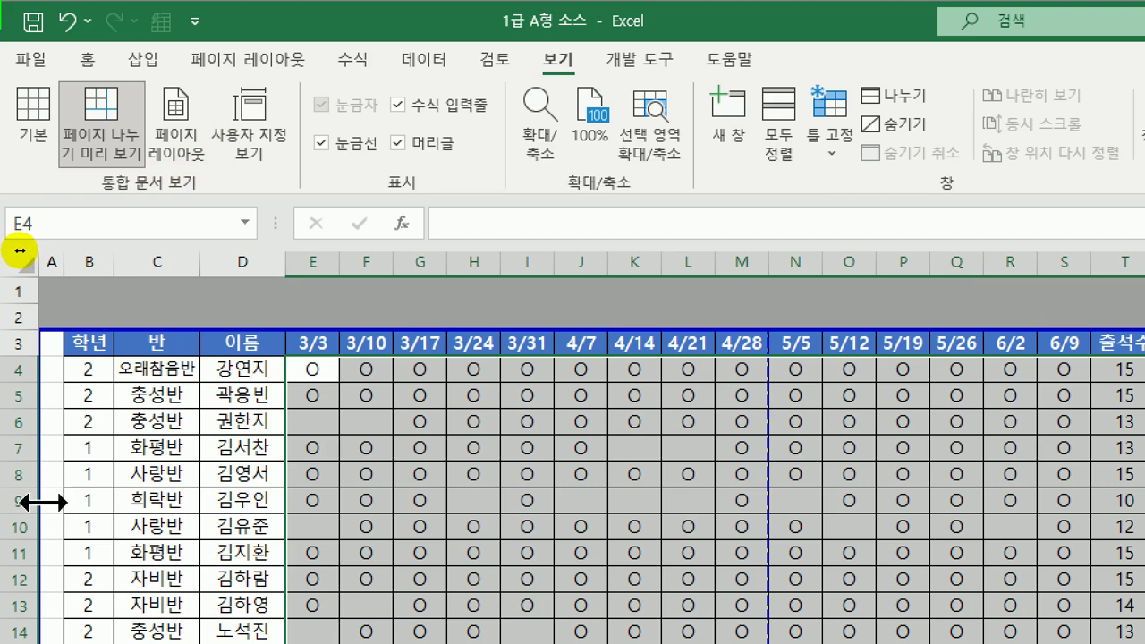
{"action": "left_click_drag", "start_coordinate": [42, 503], "coordinate": [64, 504]}
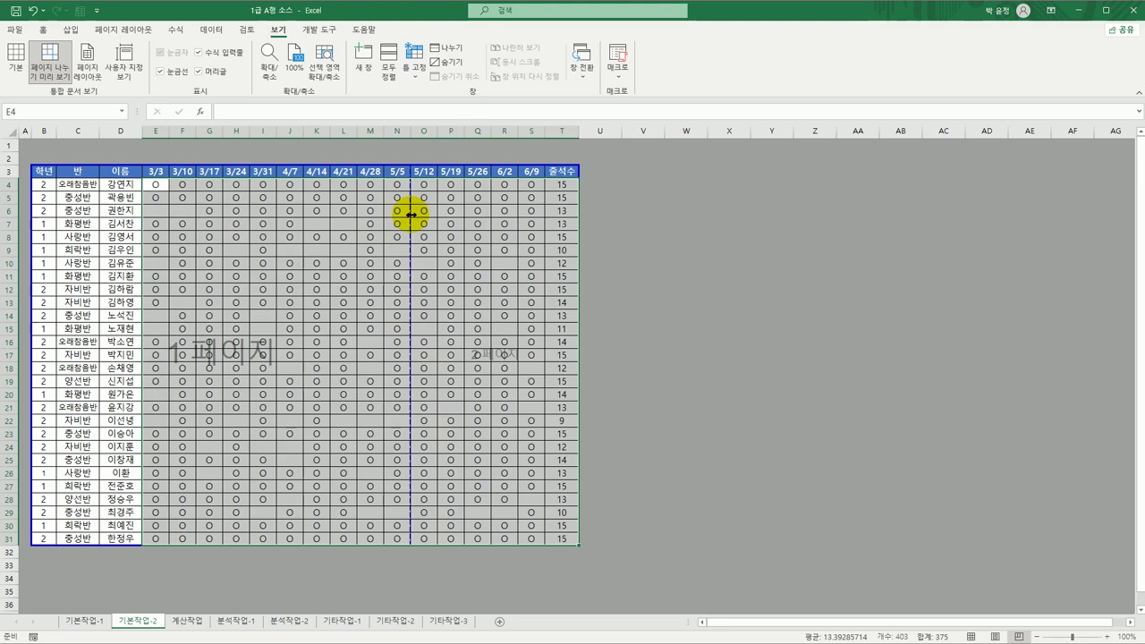
{"action": "left_click_drag", "start_coordinate": [410, 215], "coordinate": [603, 218]}
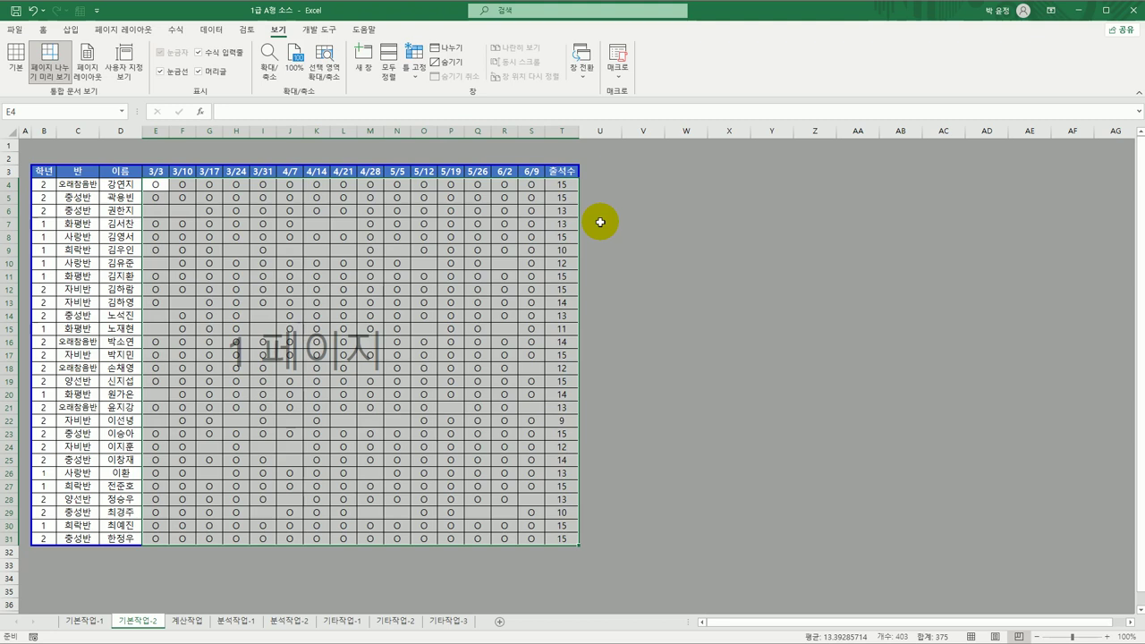
Open the 계산작업 sheet and review the codes in 표1 and the 표2 lookup range K5:M8.
{"action": "left_click", "coordinate": [187, 620]}
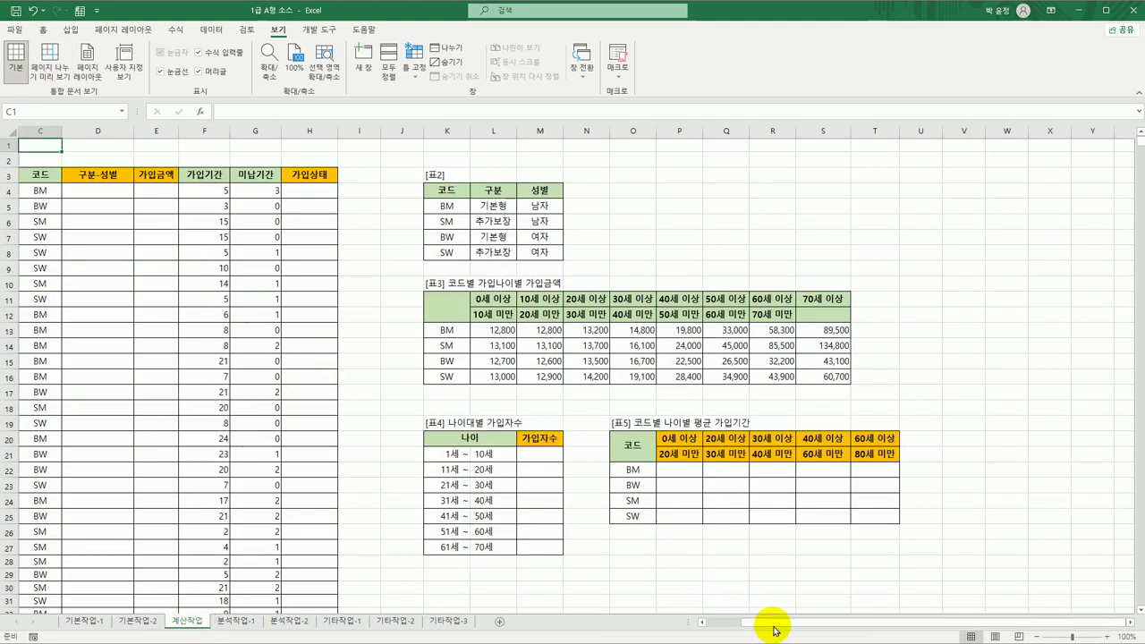
{"action": "left_click_drag", "start_coordinate": [772, 624], "coordinate": [723, 626]}
{"action": "left_click", "coordinate": [166, 195]}
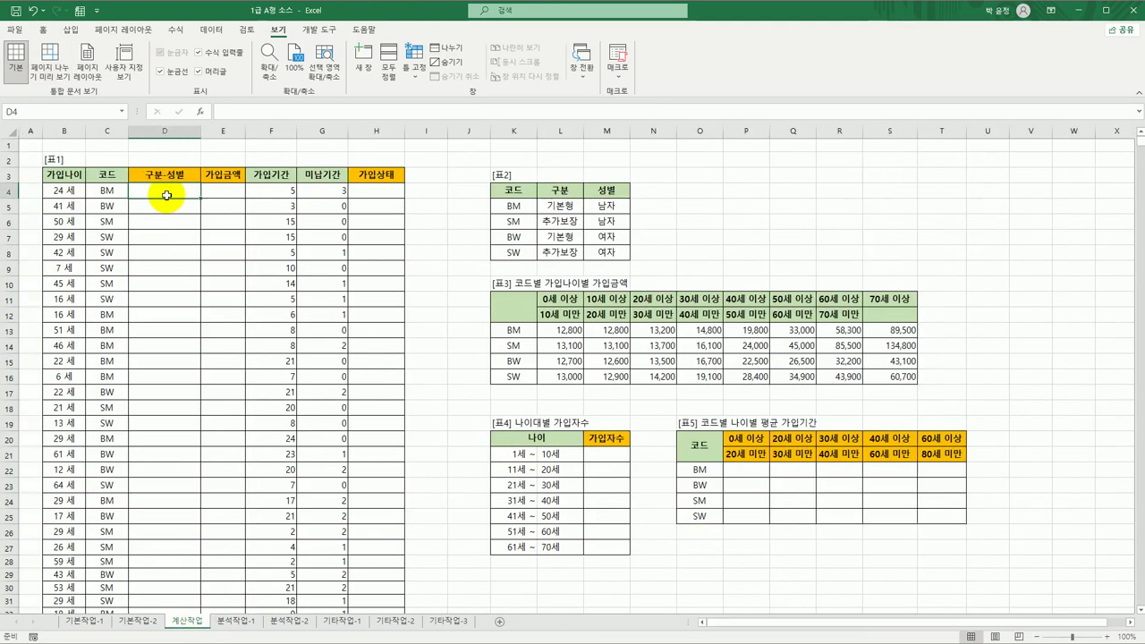
{"action": "left_click", "coordinate": [103, 191]}
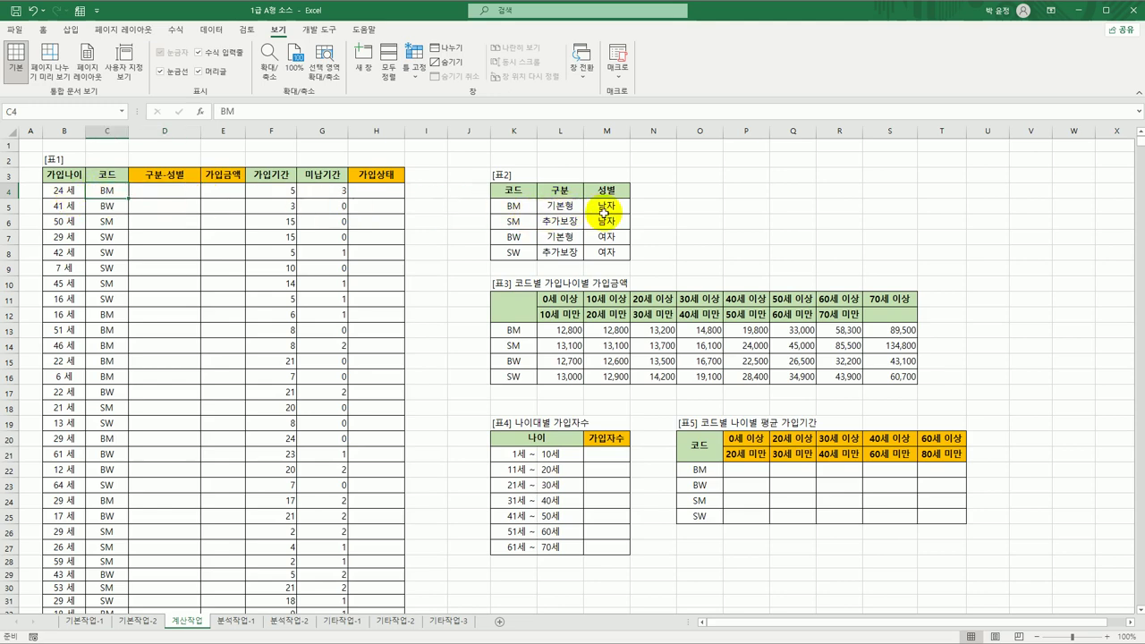
{"action": "left_click", "coordinate": [171, 189]}
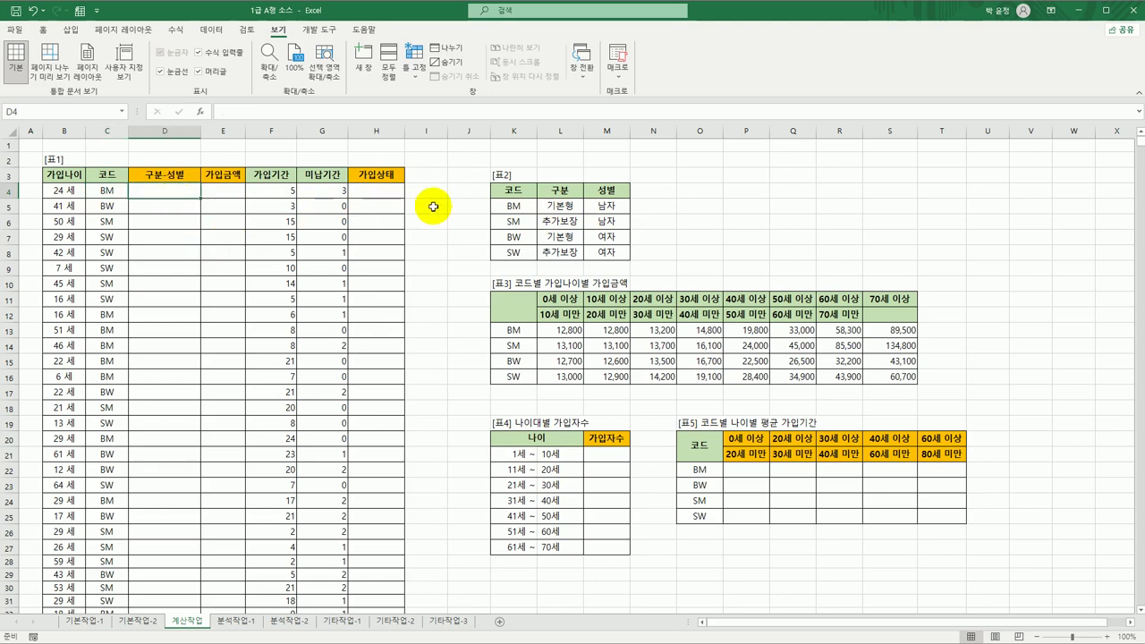
{"action": "left_click_drag", "start_coordinate": [514, 207], "coordinate": [607, 253]}
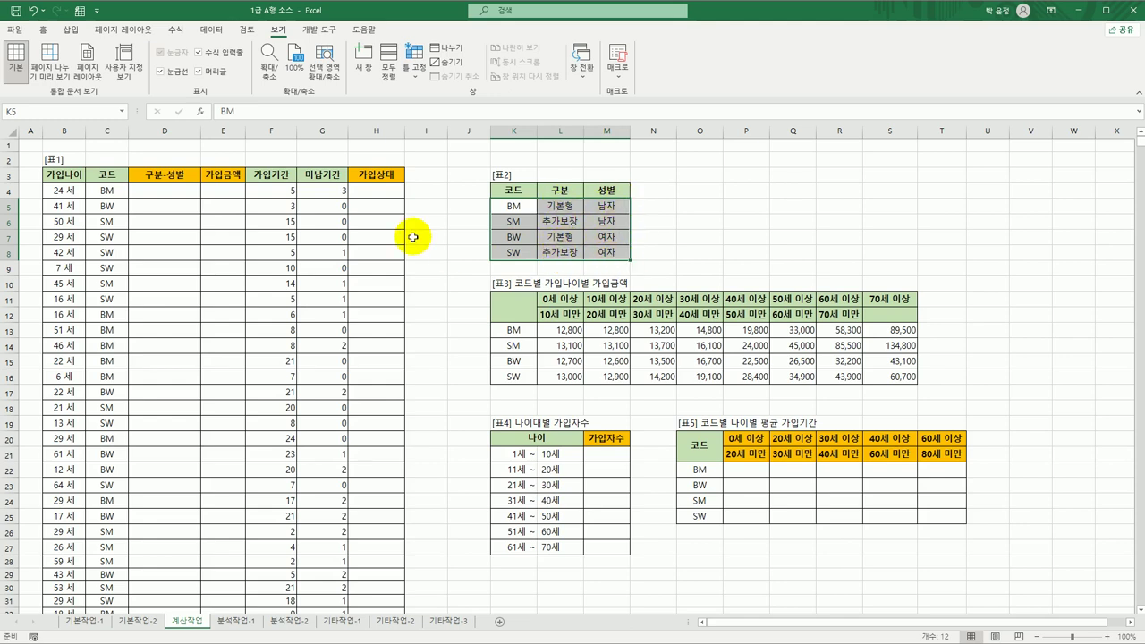
Start a VLOOKUP in D4 with lookup value C4 and the absolute table range $K$5:$M$8.
{"action": "left_click", "coordinate": [189, 199]}
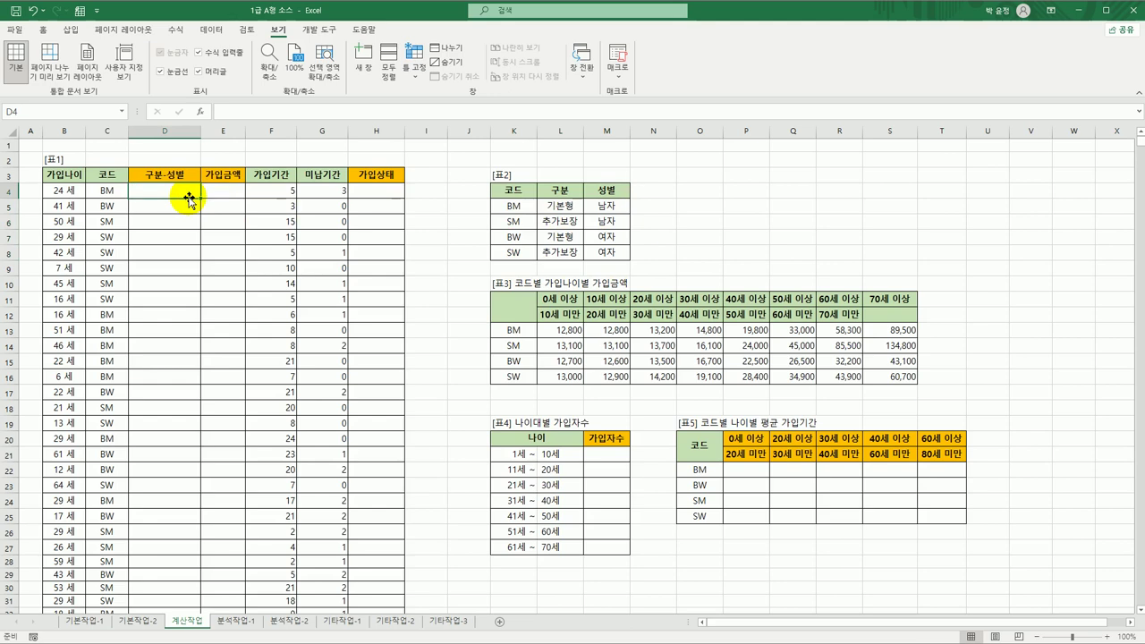
{"action": "type", "text": "="}
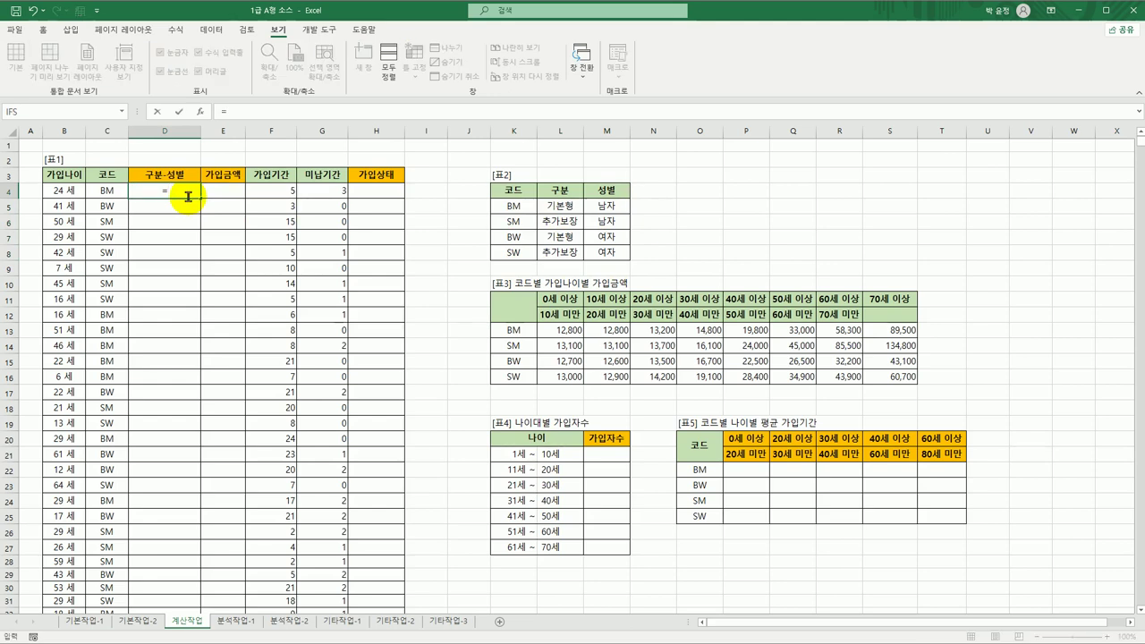
{"action": "type", "text": "vl"}
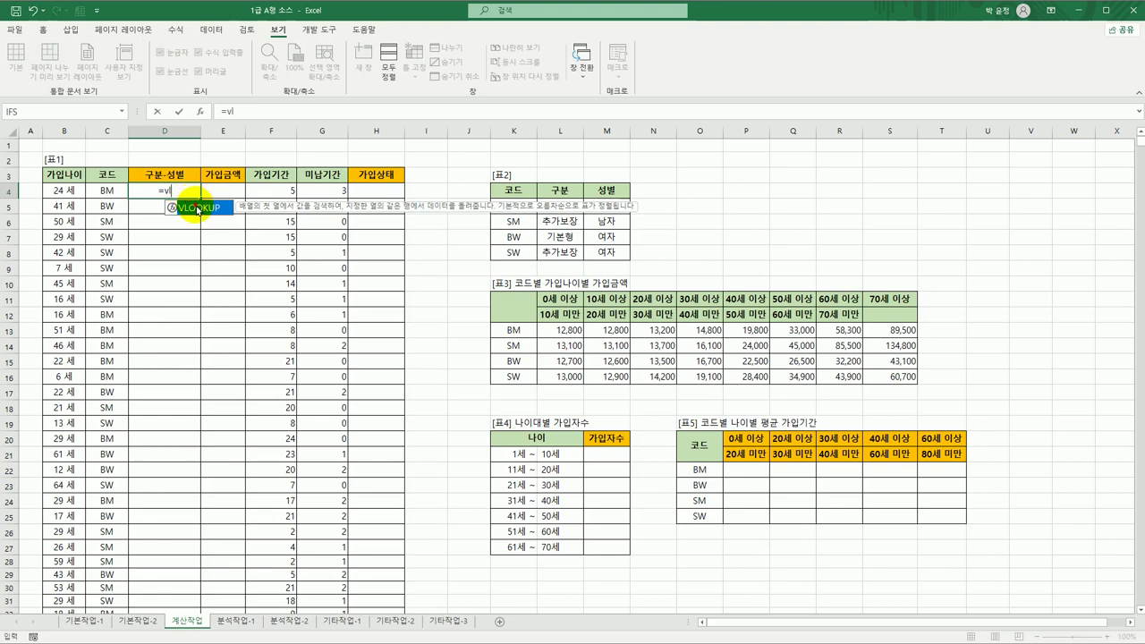
{"action": "double_click", "coordinate": [197, 209]}
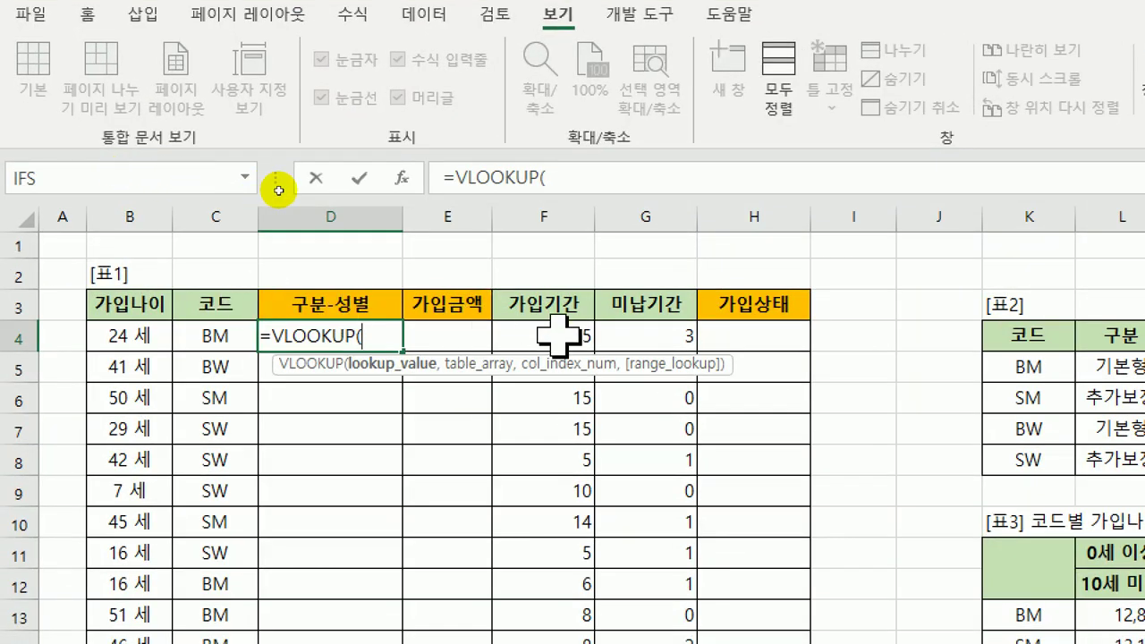
{"action": "left_click", "coordinate": [404, 177]}
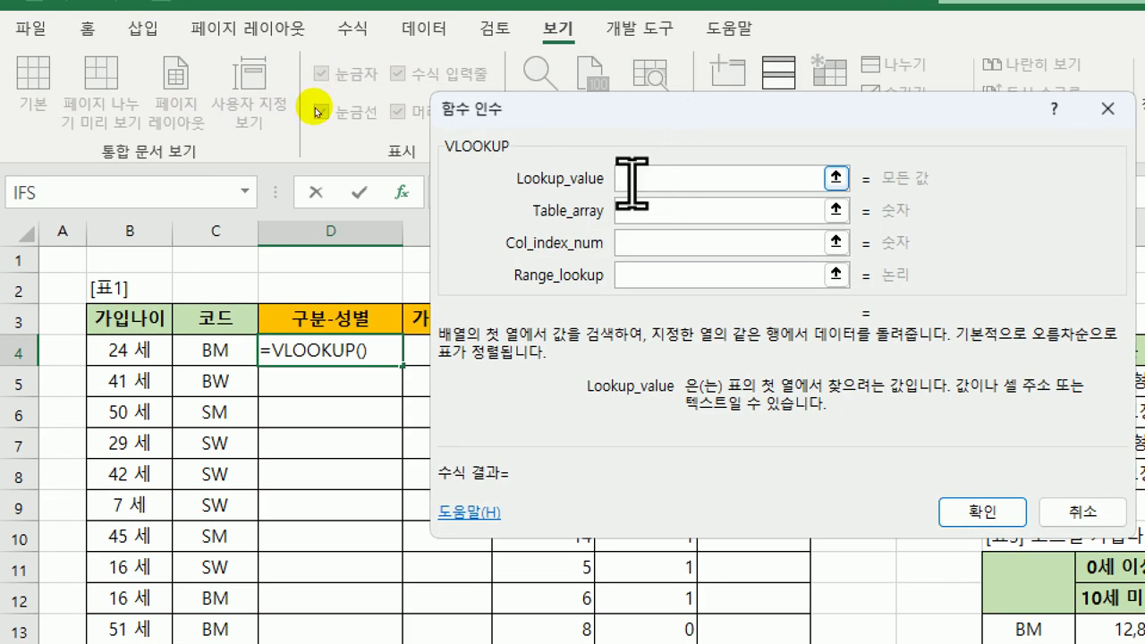
{"action": "left_click", "coordinate": [207, 356]}
{"action": "left_click", "coordinate": [641, 215]}
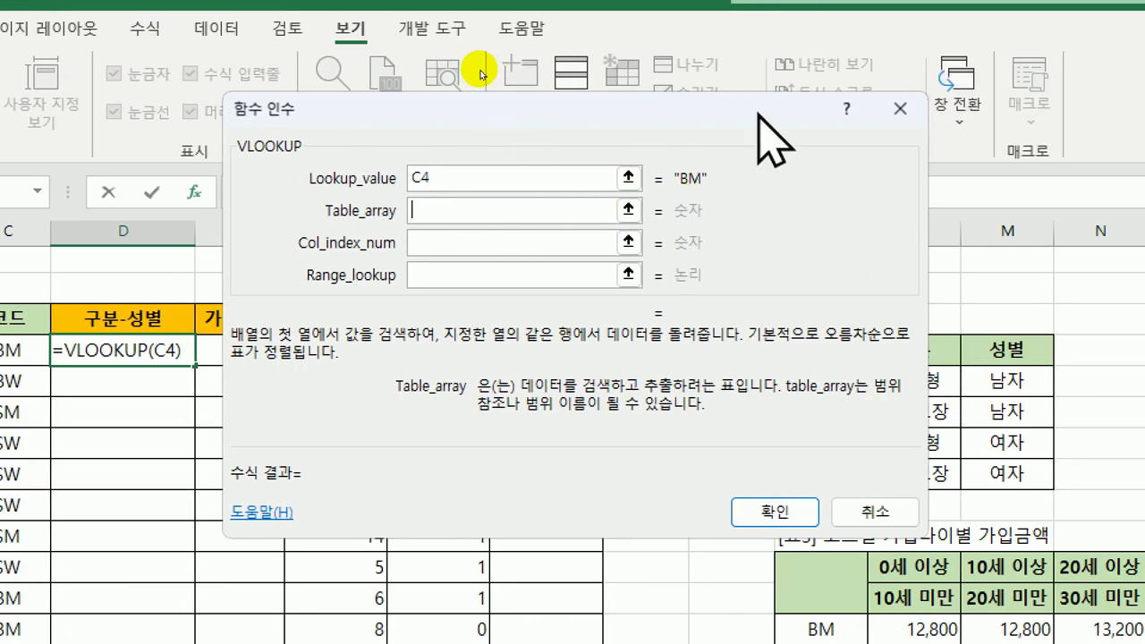
{"action": "left_click_drag", "start_coordinate": [758, 114], "coordinate": [603, 128]}
{"action": "left_click_drag", "start_coordinate": [820, 383], "coordinate": [1011, 474]}
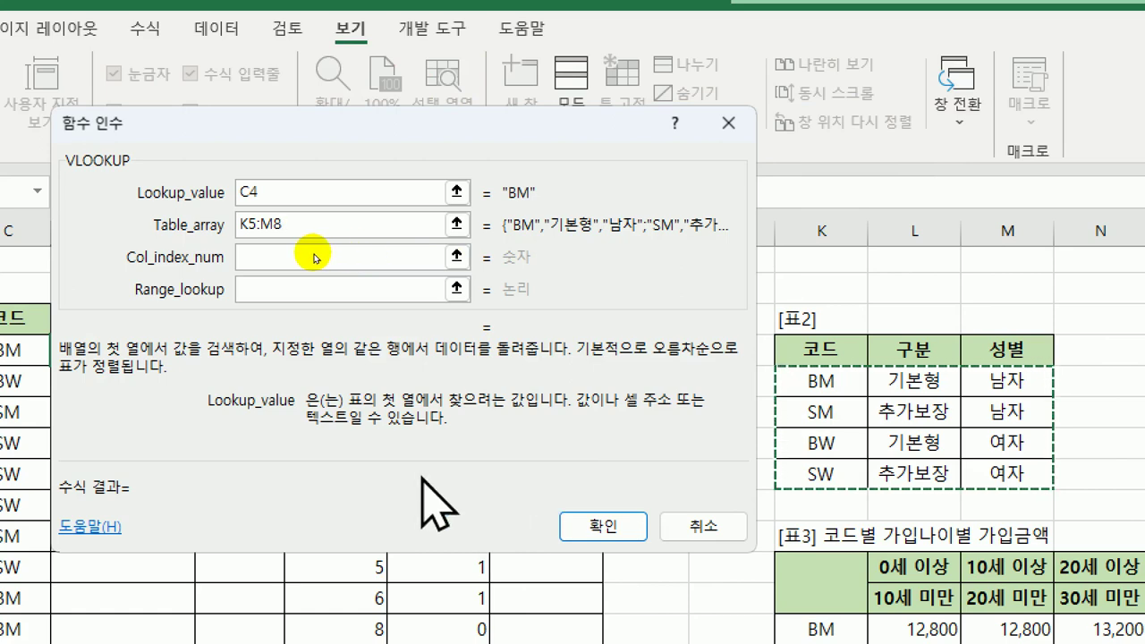
{"action": "key", "text": "F4"}
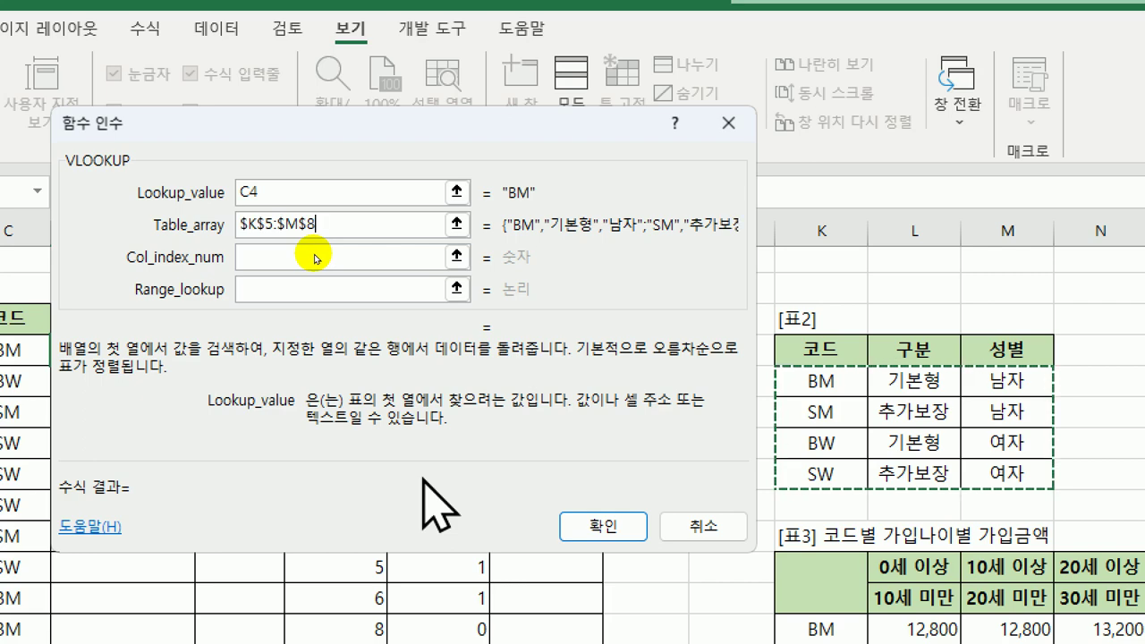
Complete D4's VLOOKUP with column index 2 and range lookup false for an exact match.
{"action": "left_click", "coordinate": [315, 258]}
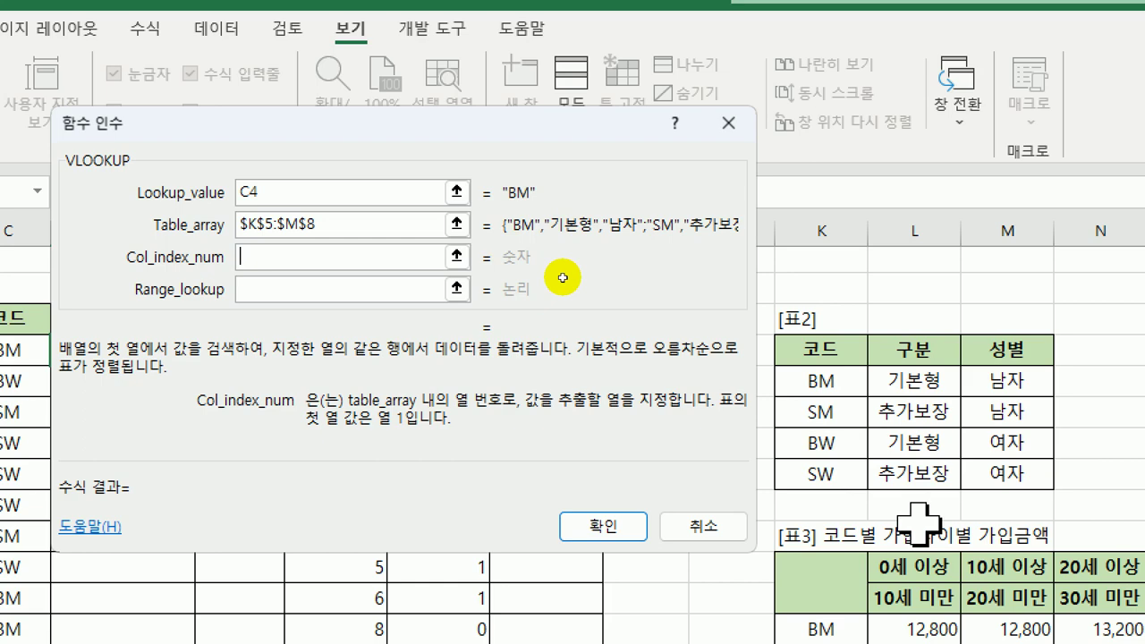
{"action": "type", "text": "2"}
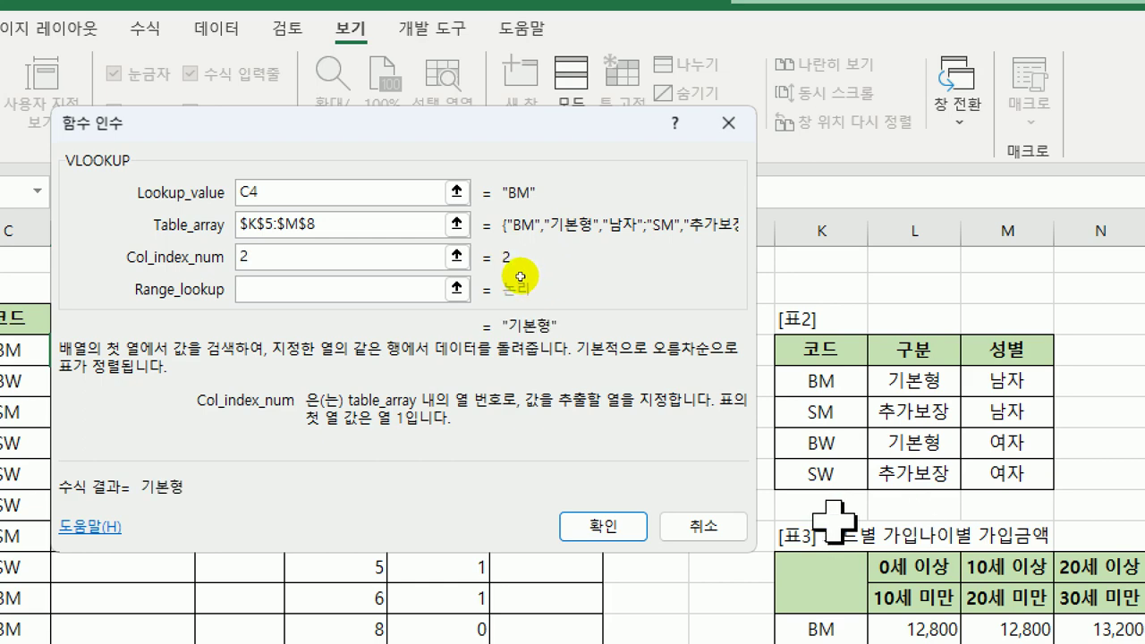
{"action": "left_click", "coordinate": [238, 288]}
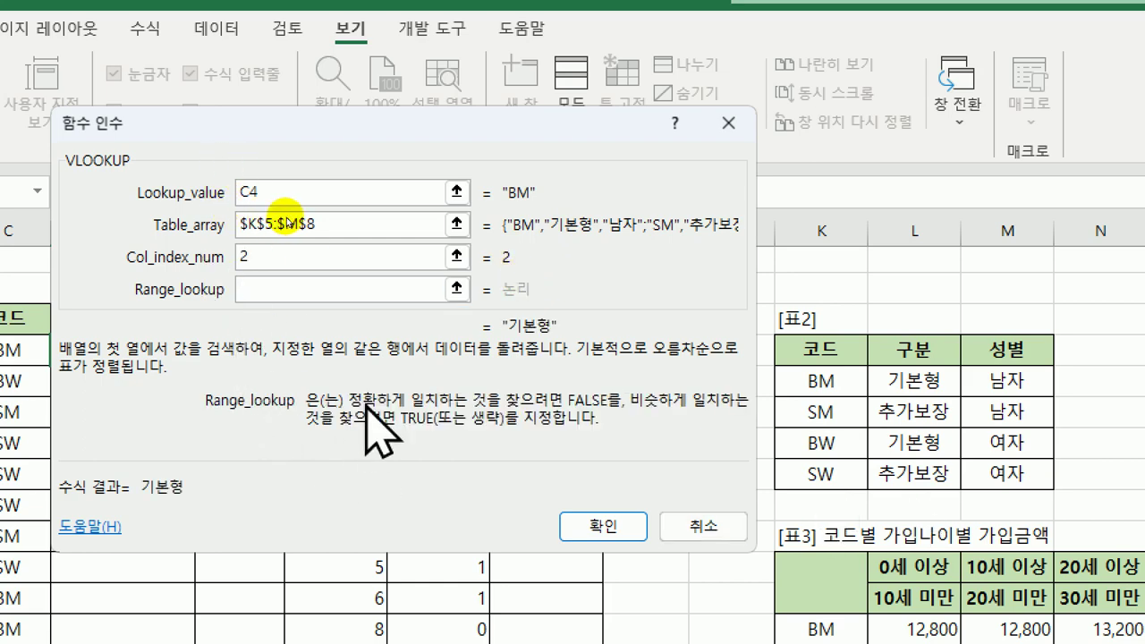
{"action": "type", "text": "f"}
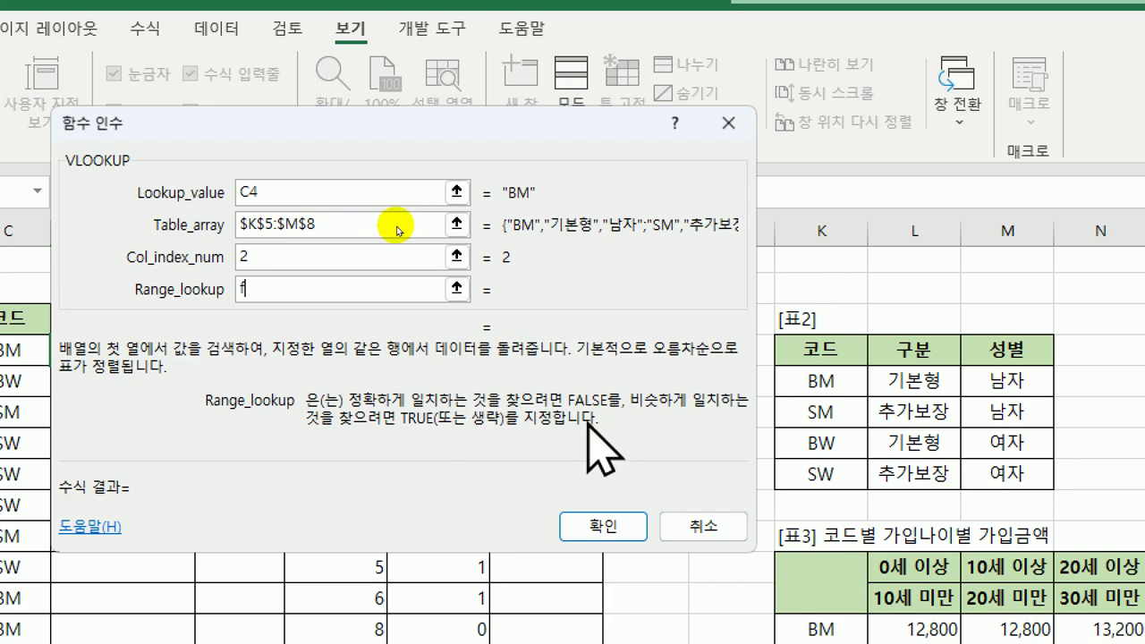
{"action": "type", "text": "alse"}
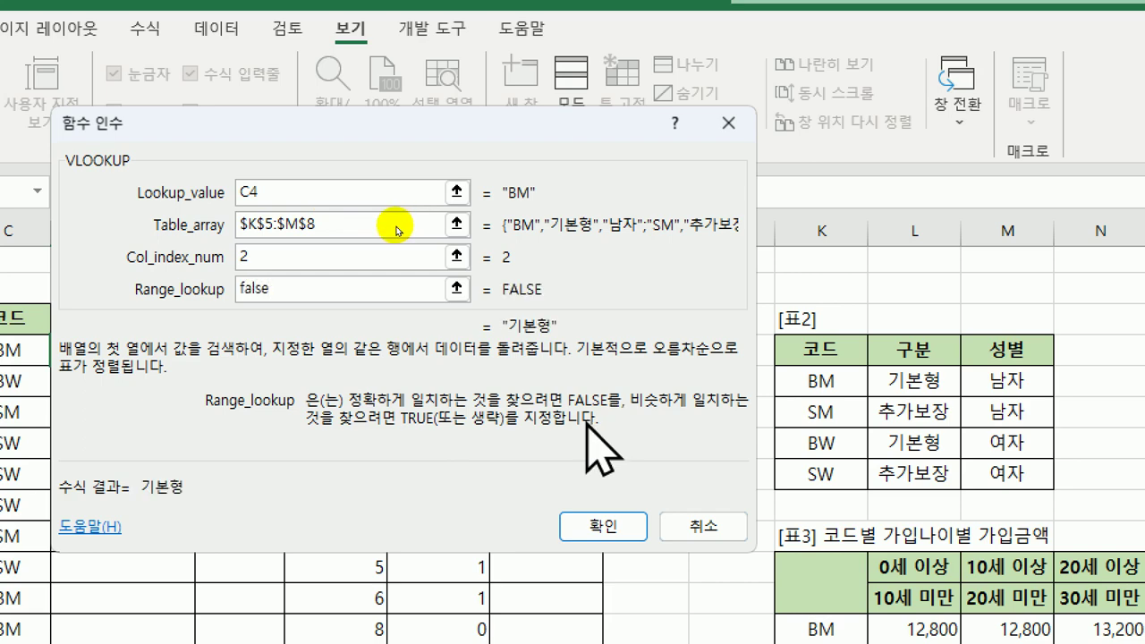
{"action": "left_click", "coordinate": [573, 526]}
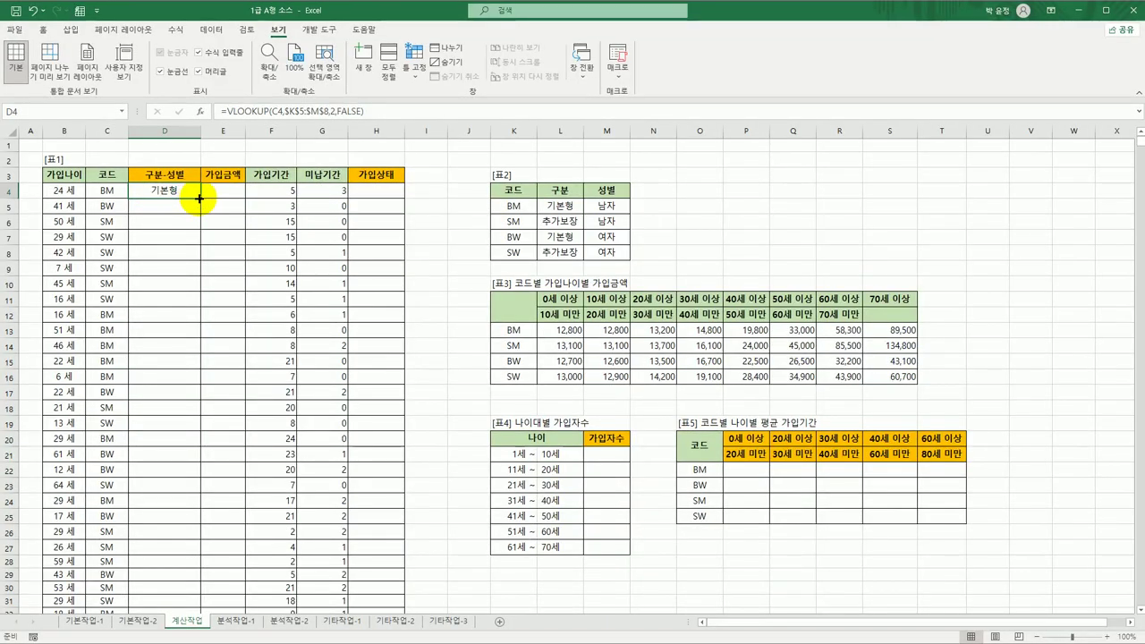
Fill the D4 formula down the 구분-성별 column of 표1 and check it against the 표2 range K5:M8.
{"action": "left_click_drag", "start_coordinate": [200, 199], "coordinate": [174, 614]}
{"action": "scroll", "coordinate": [179, 499], "scroll_direction": "up", "scroll_amount": 2}
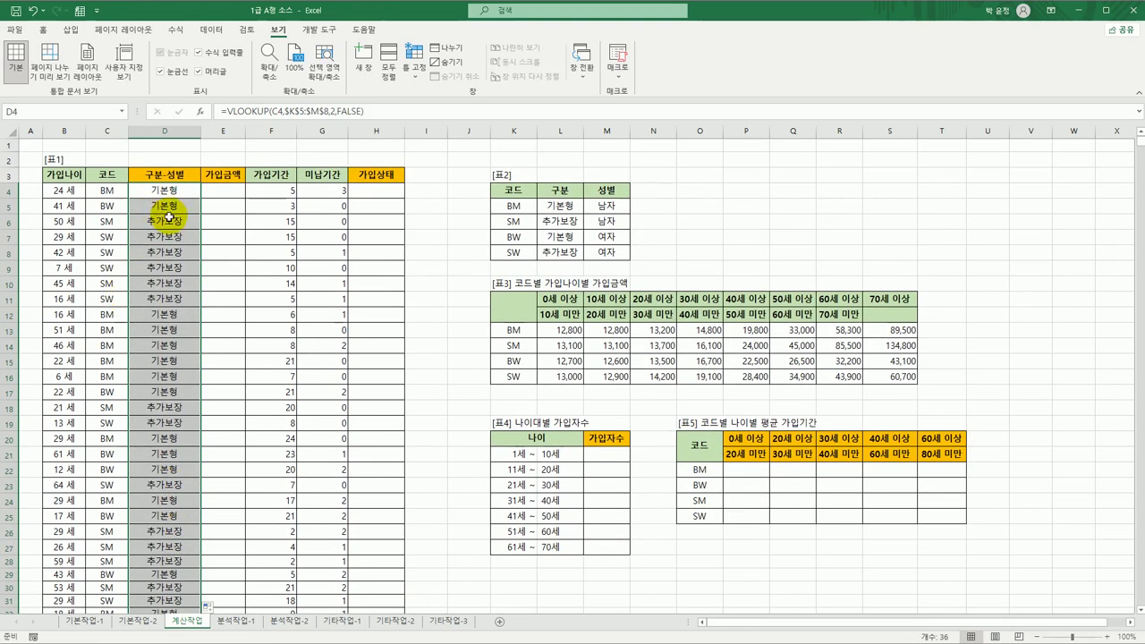
{"action": "left_click", "coordinate": [163, 197]}
{"action": "left_click", "coordinate": [530, 212]}
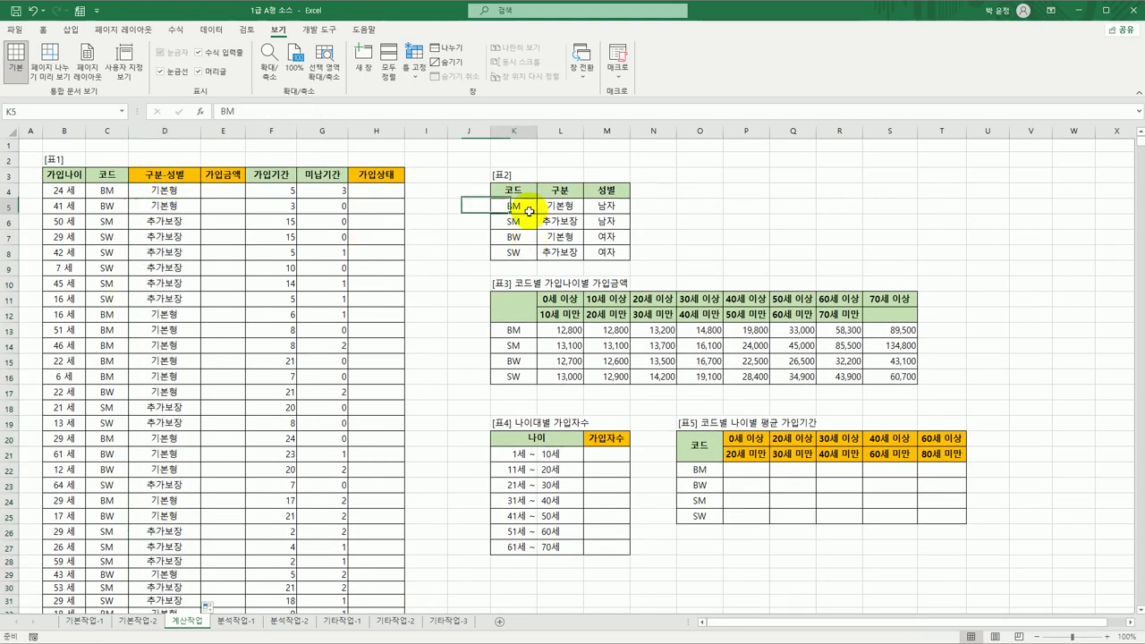
{"action": "left_click_drag", "start_coordinate": [529, 211], "coordinate": [604, 252]}
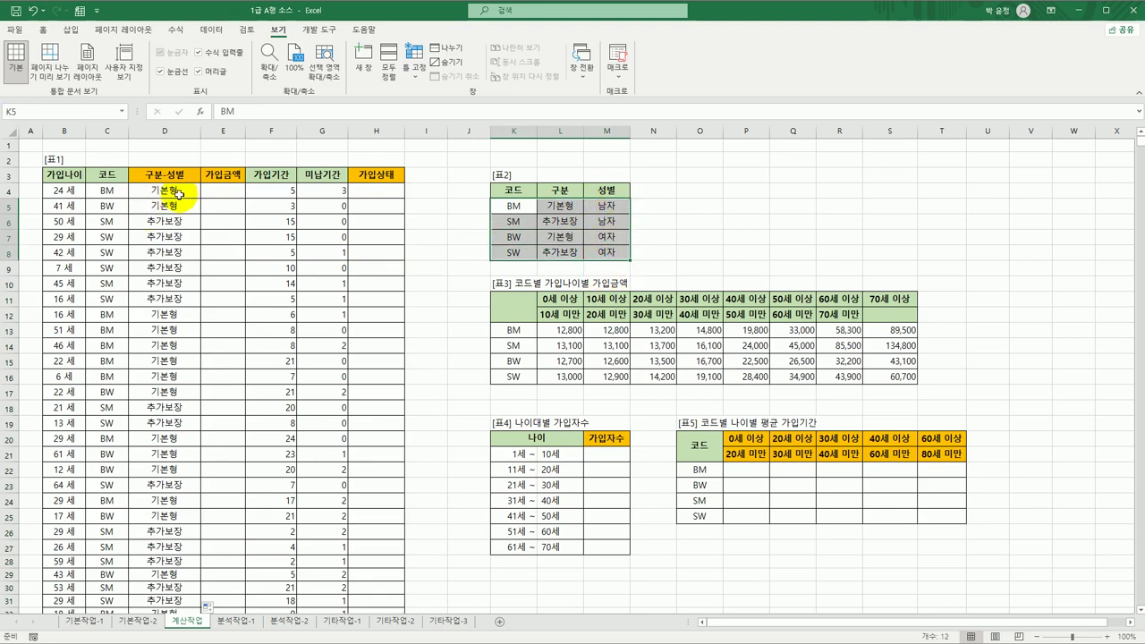
Wrap D4's VLOOKUP in a CONCAT function and enter "-" as its second text argument.
{"action": "left_click", "coordinate": [166, 189]}
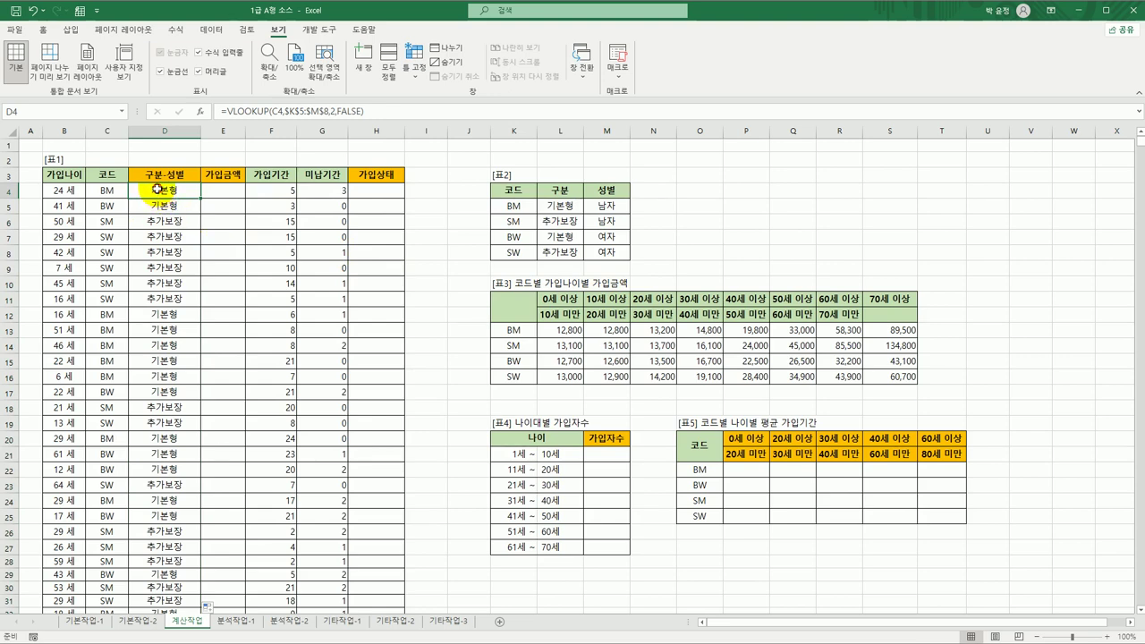
{"action": "double_click", "coordinate": [158, 189]}
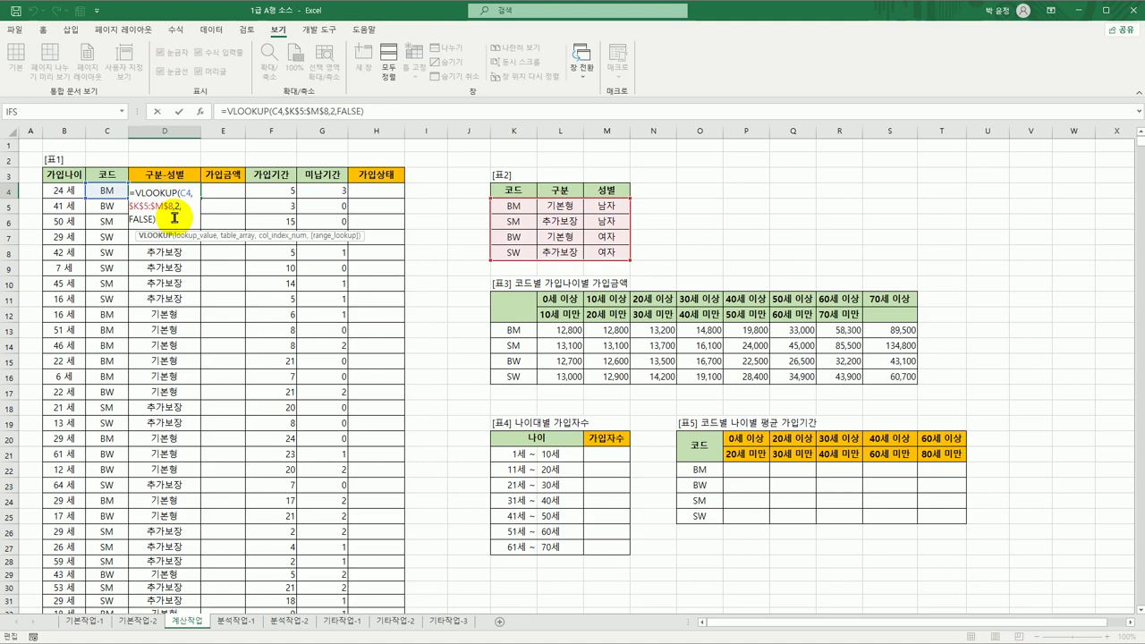
{"action": "left_click", "coordinate": [135, 196]}
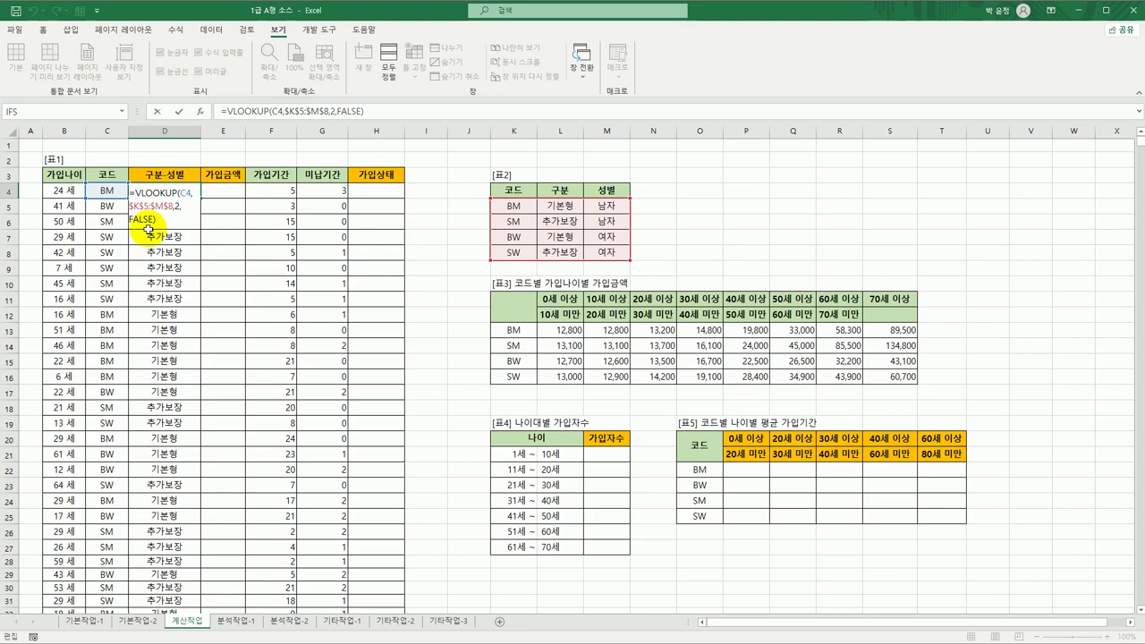
{"action": "type", "text": "con"}
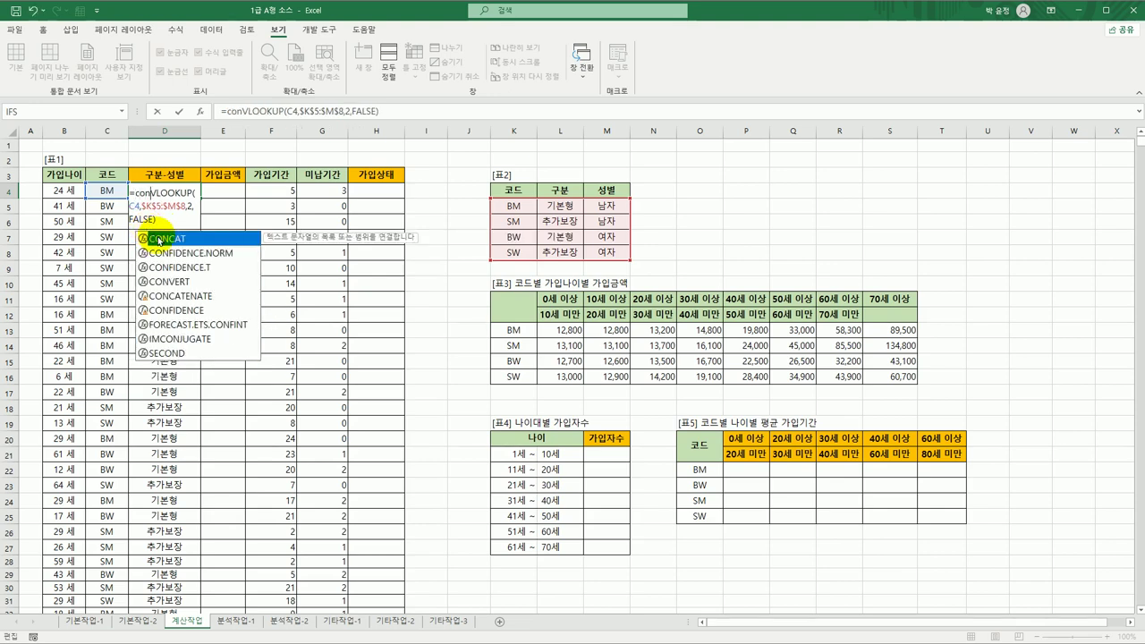
{"action": "double_click", "coordinate": [159, 239]}
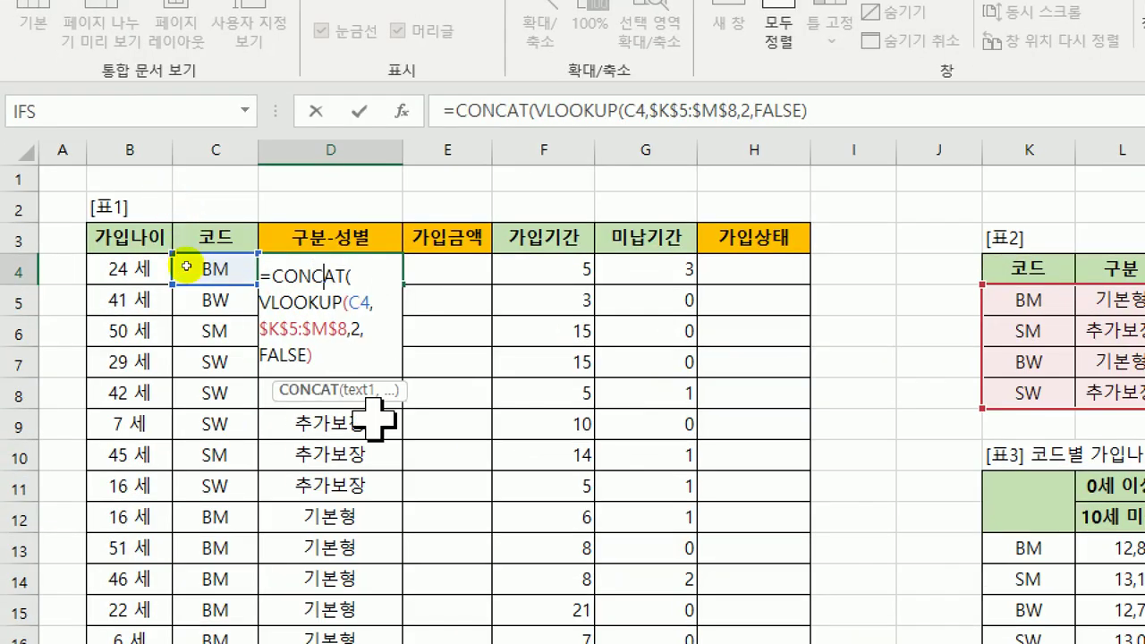
{"action": "left_click", "coordinate": [298, 276]}
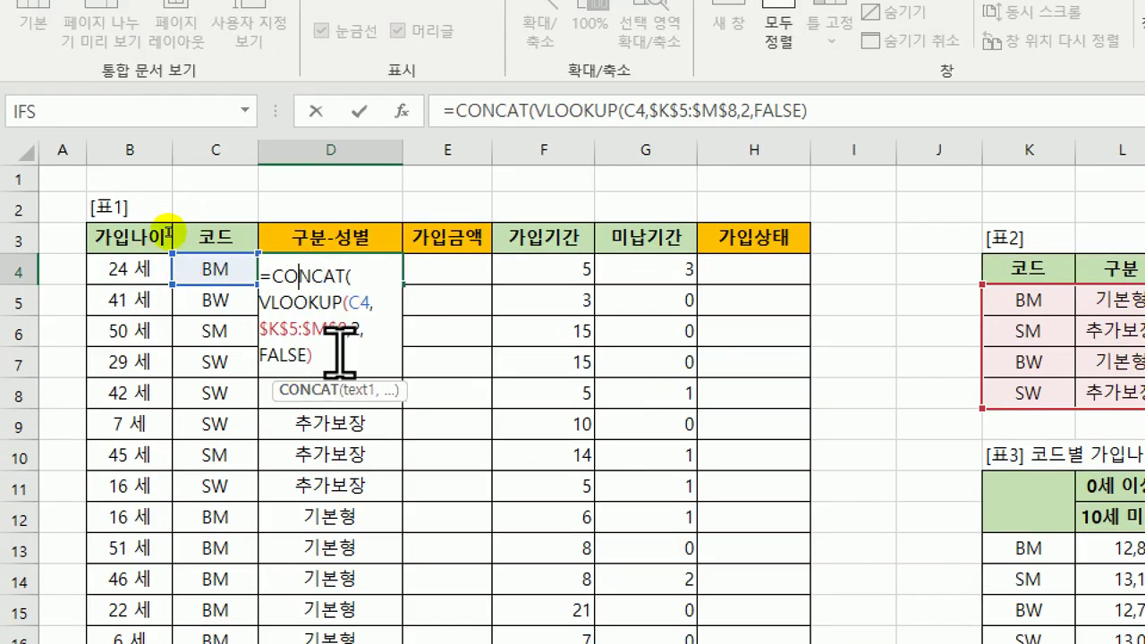
{"action": "left_click", "coordinate": [402, 111]}
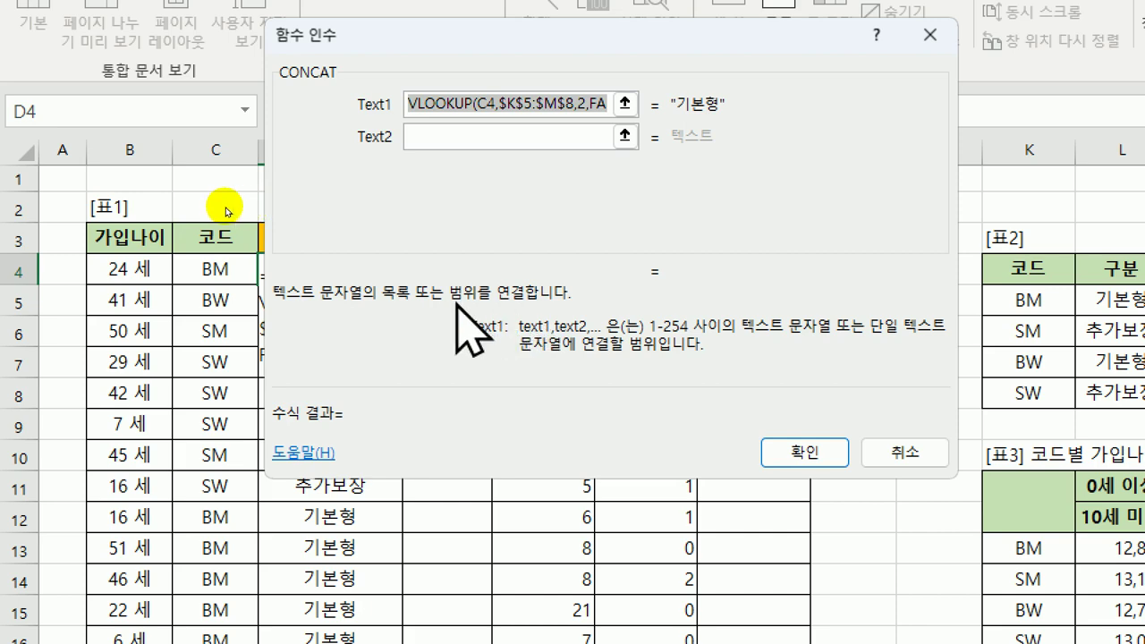
{"action": "left_click", "coordinate": [486, 135]}
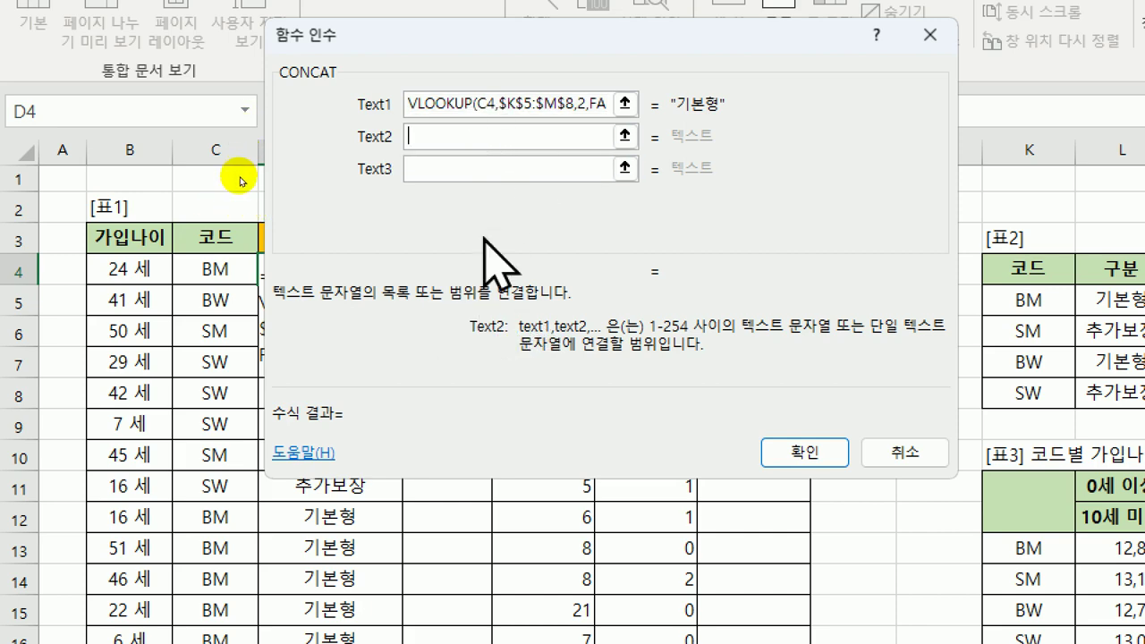
{"action": "type", "text": "-"}
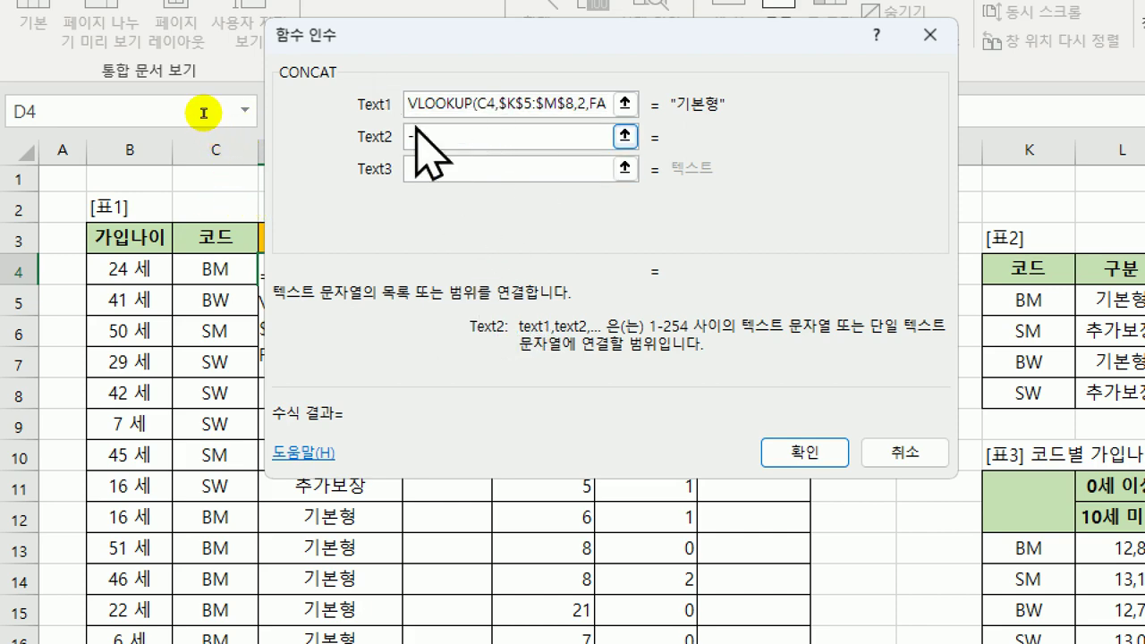
Copy D4's VLOOKUP from the first CONCAT text argument into the third text argument.
{"action": "left_click_drag", "start_coordinate": [412, 104], "coordinate": [702, 134]}
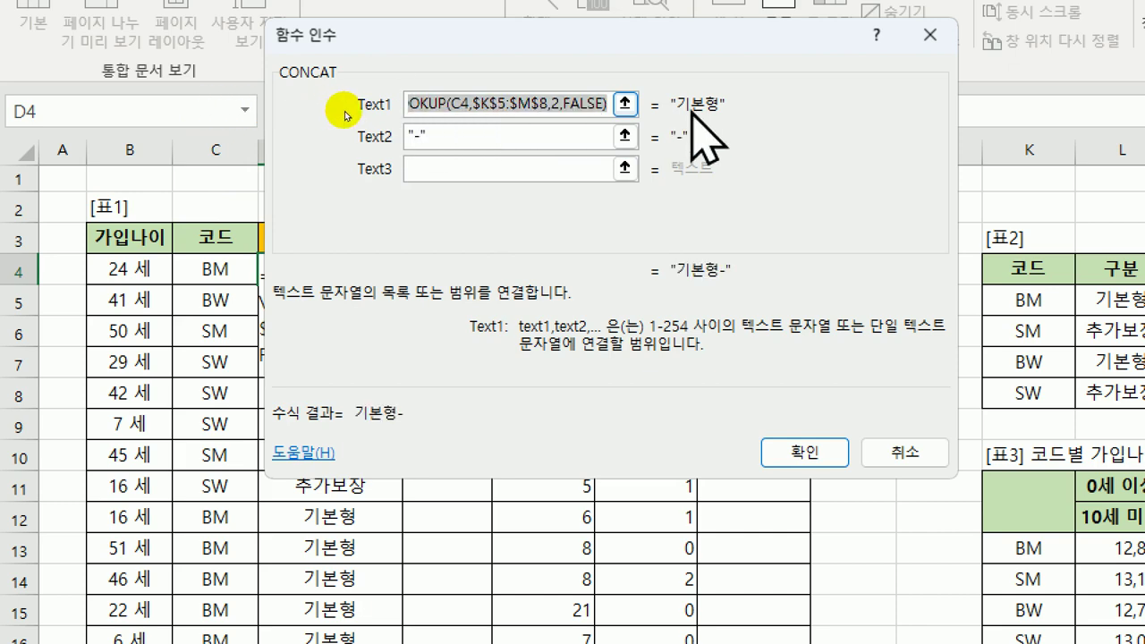
{"action": "key", "text": "ctrl+c"}
{"action": "left_click", "coordinate": [519, 170]}
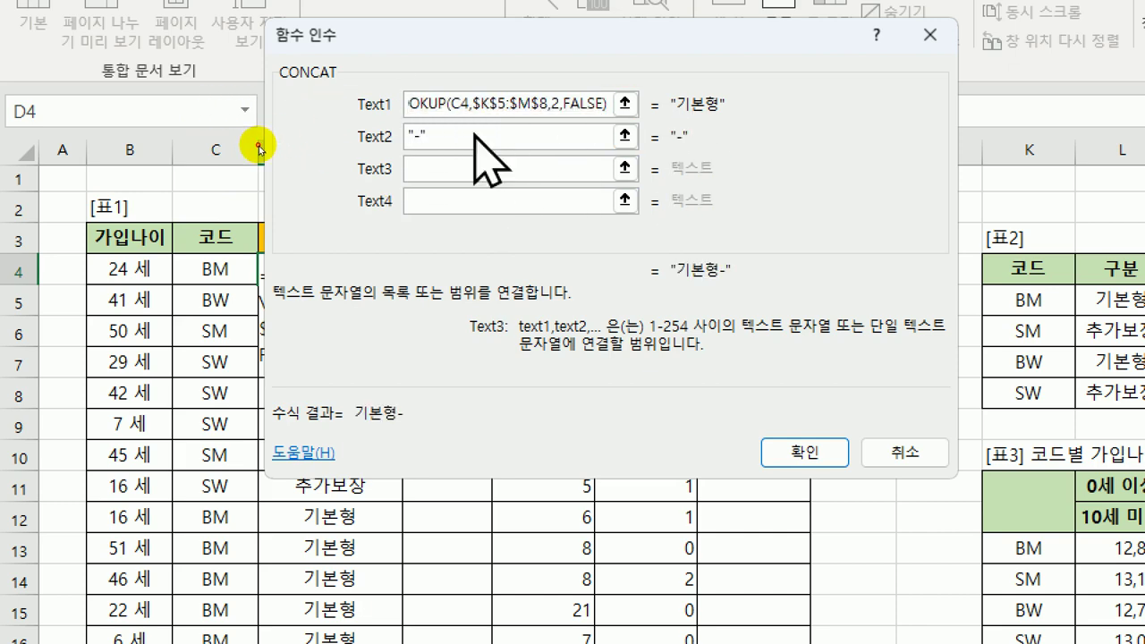
{"action": "key", "text": "ctrl+v"}
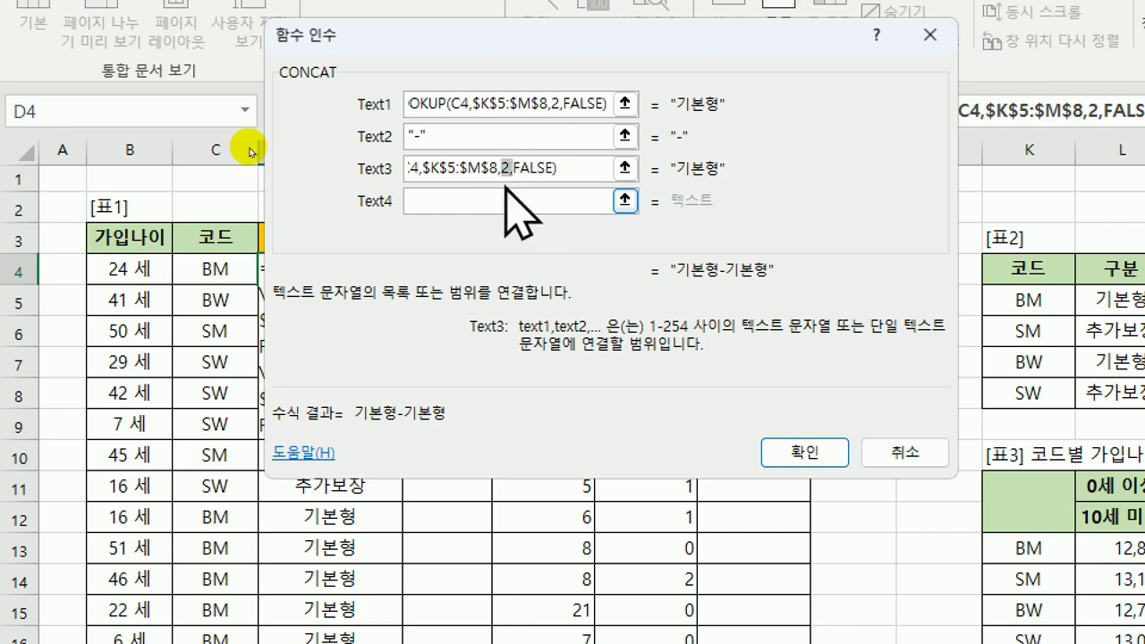
Set the third argument's VLOOKUP column index to 3 and fill D4's CONCAT formula down the 구분-성별 column.
{"action": "left_click", "coordinate": [507, 168]}
{"action": "type", "text": "3"}
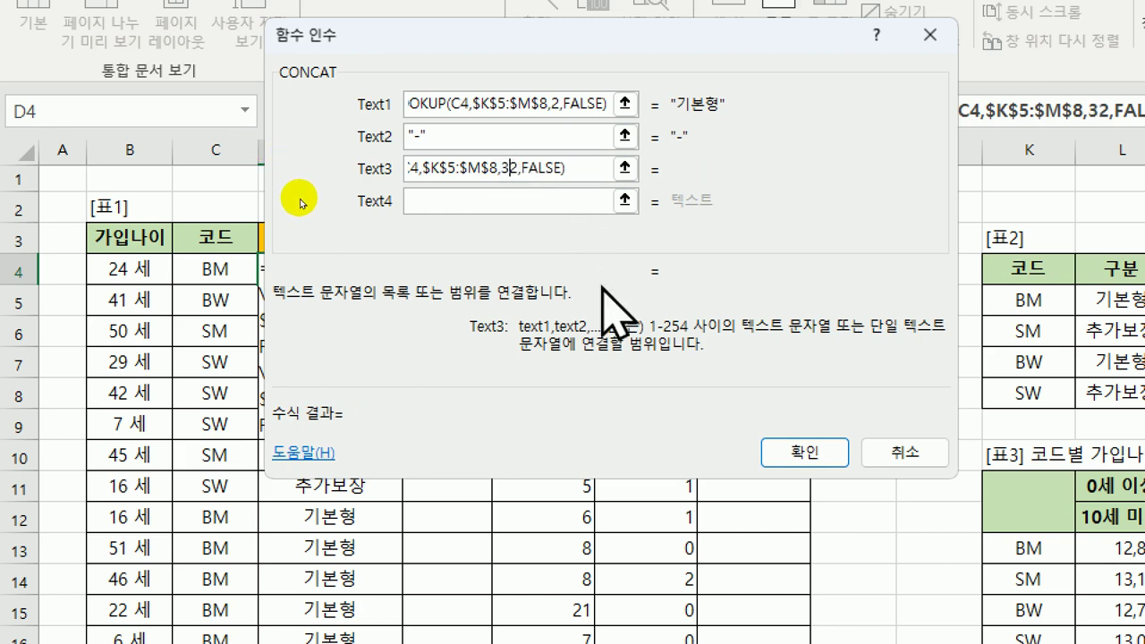
{"action": "key", "text": "Delete"}
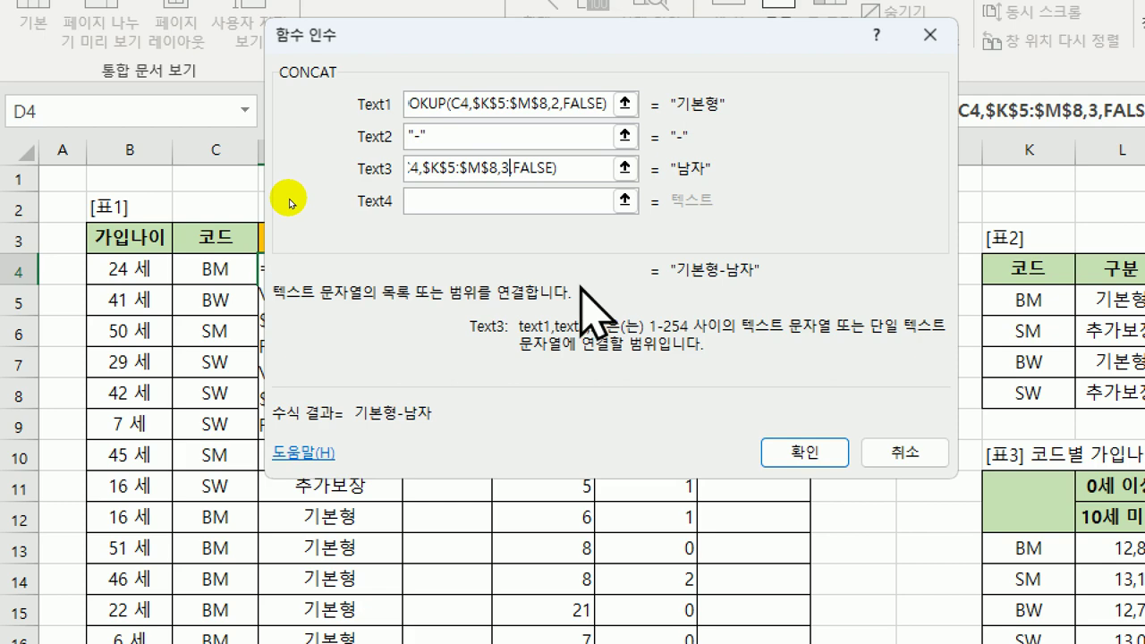
{"action": "left_click", "coordinate": [804, 451]}
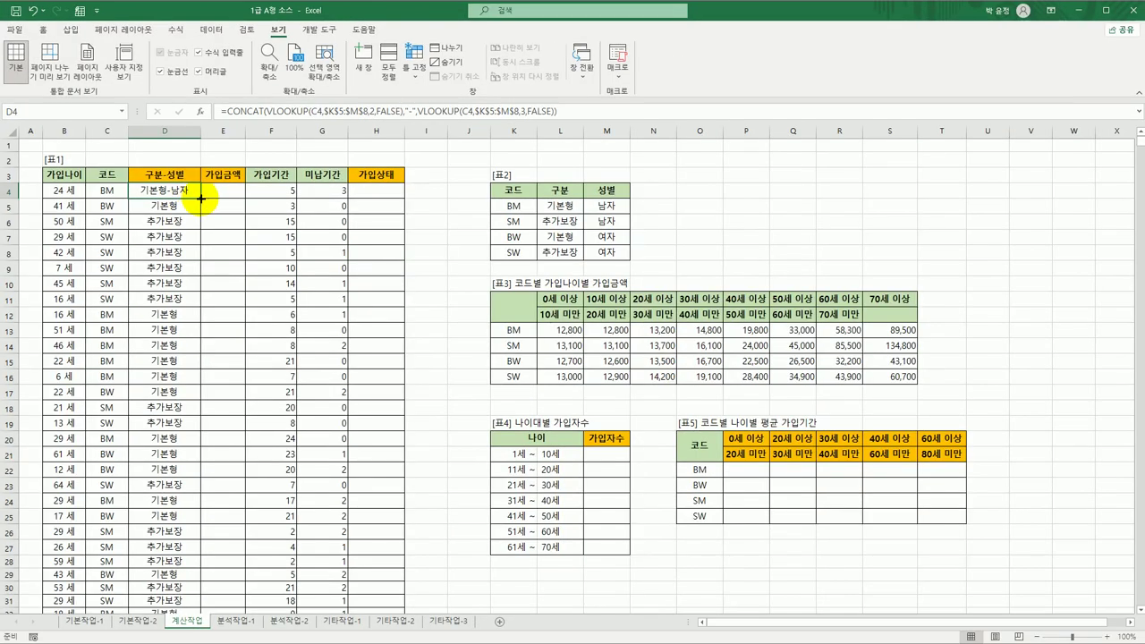
{"action": "double_click", "coordinate": [200, 198]}
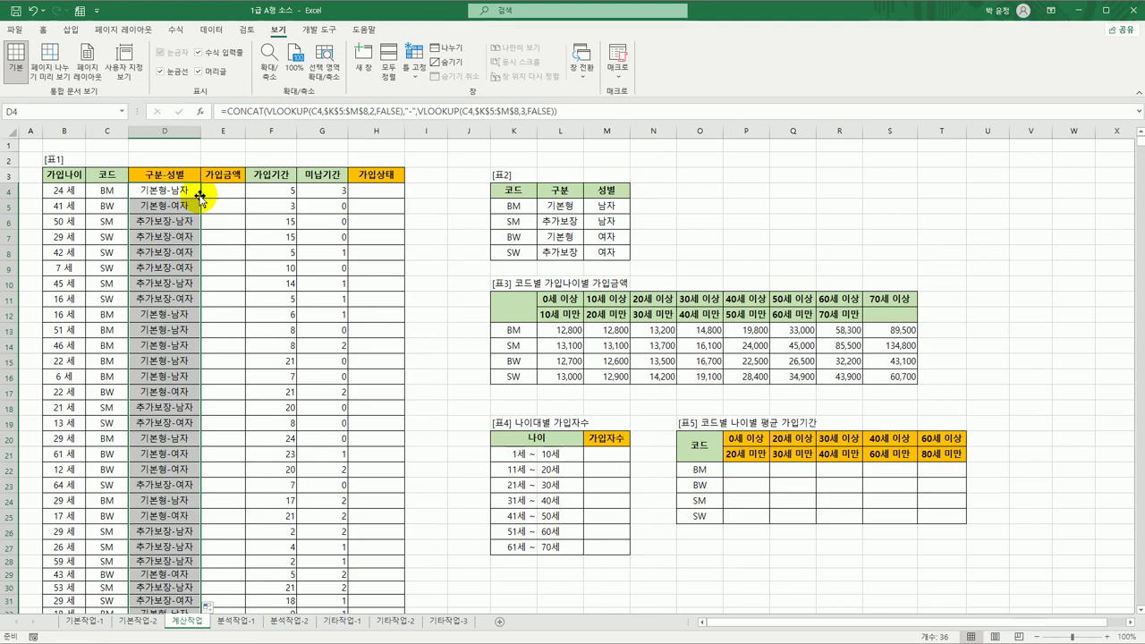
Examine how 표3 arranges the 가입금액 amounts in L13:S16 by code rows and age-band columns.
{"action": "left_click", "coordinate": [220, 194]}
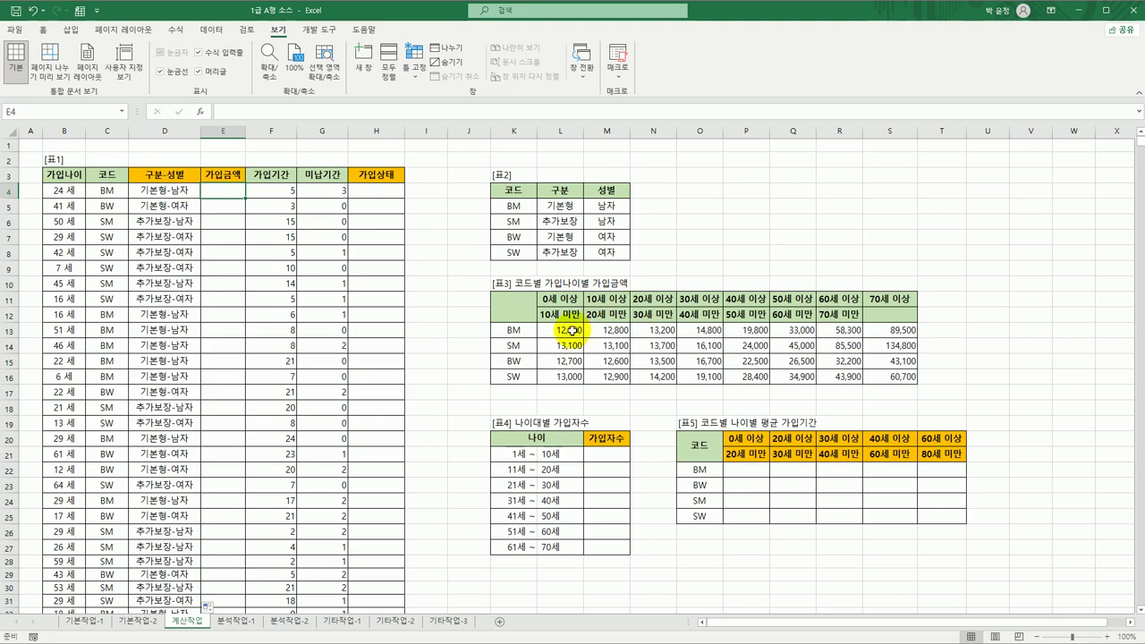
{"action": "left_click_drag", "start_coordinate": [573, 331], "coordinate": [875, 377]}
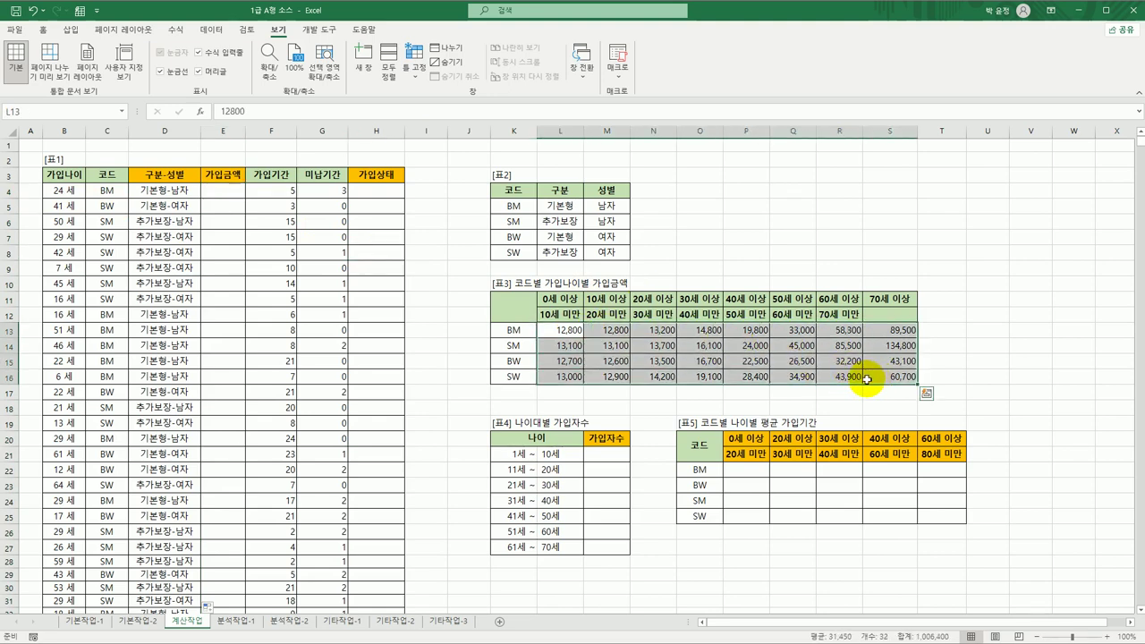
{"action": "left_click_drag", "start_coordinate": [577, 329], "coordinate": [875, 376]}
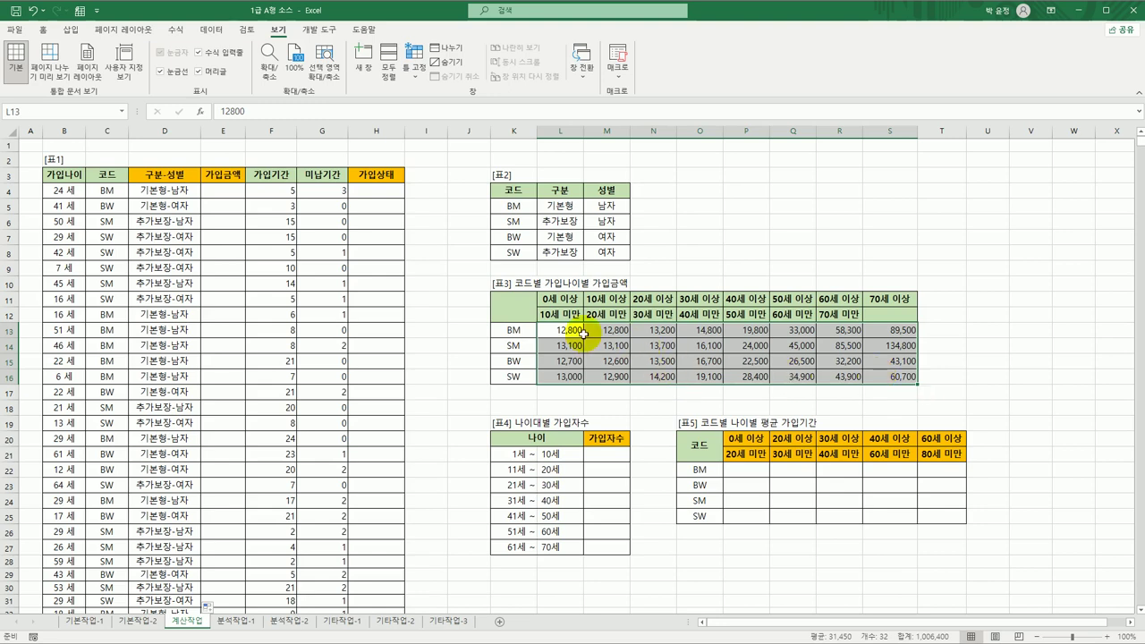
{"action": "left_click", "coordinate": [512, 331]}
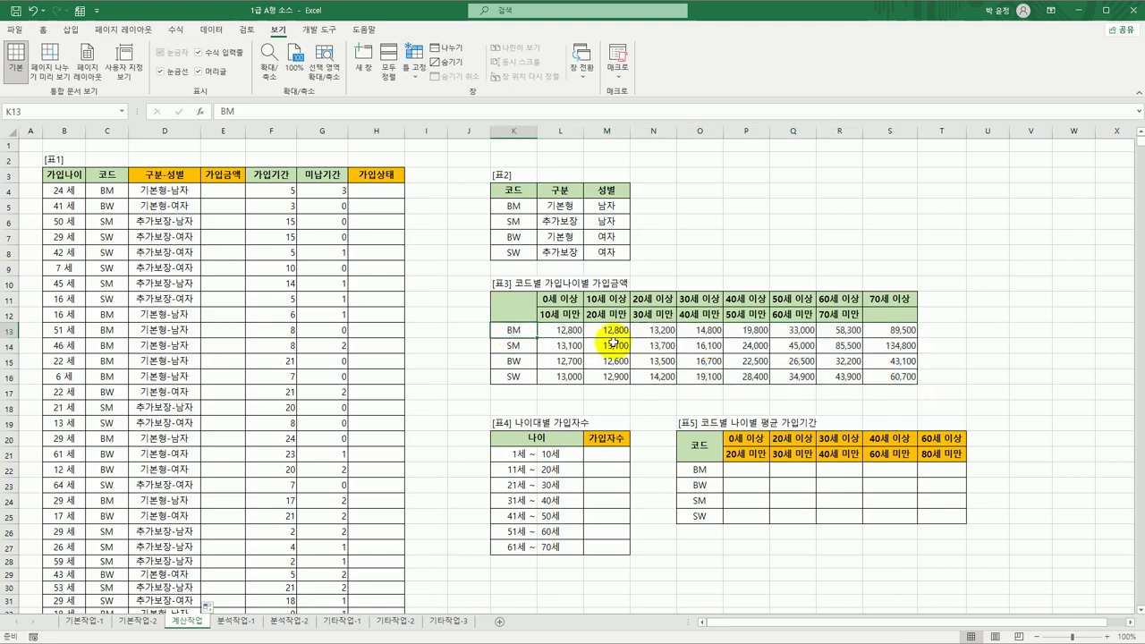
{"action": "left_click", "coordinate": [528, 344]}
{"action": "left_click_drag", "start_coordinate": [564, 345], "coordinate": [902, 342]}
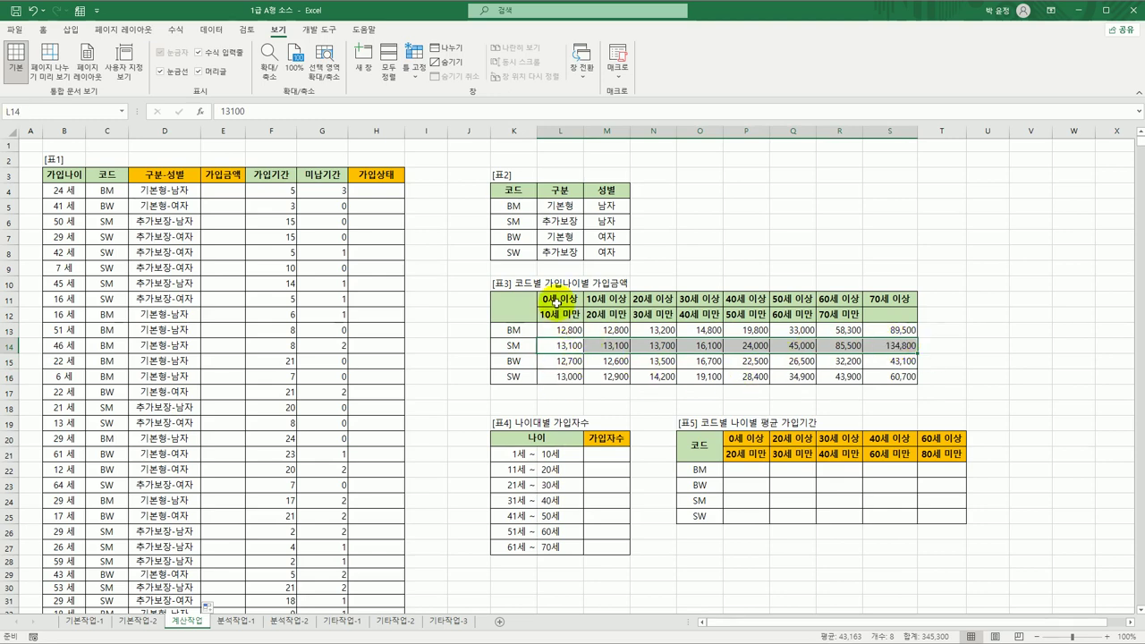
{"action": "left_click_drag", "start_coordinate": [554, 299], "coordinate": [558, 377]}
{"action": "left_click_drag", "start_coordinate": [654, 298], "coordinate": [656, 377]}
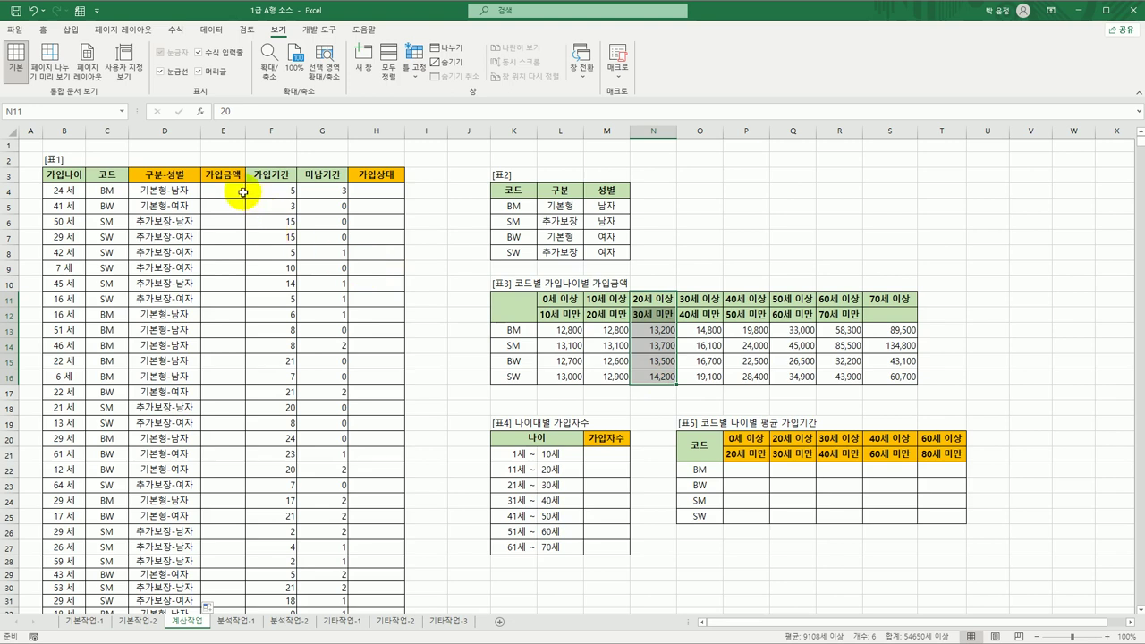
Start a MATCH function in E4 of the 가입금액 column with lookup value C4.
{"action": "left_click", "coordinate": [236, 190]}
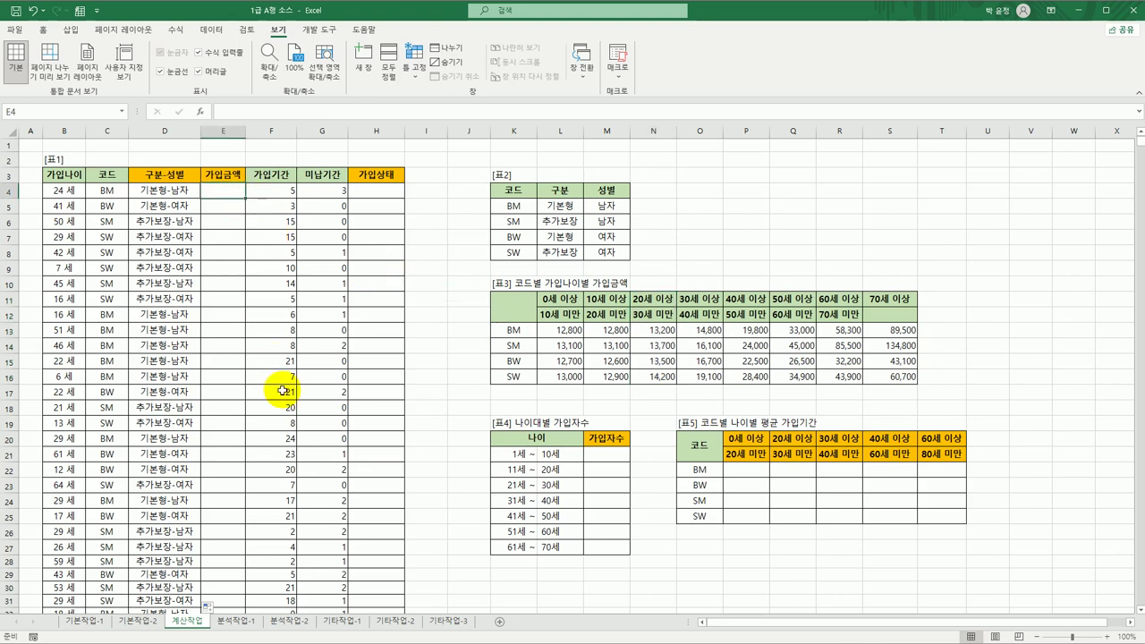
{"action": "type", "text": "="}
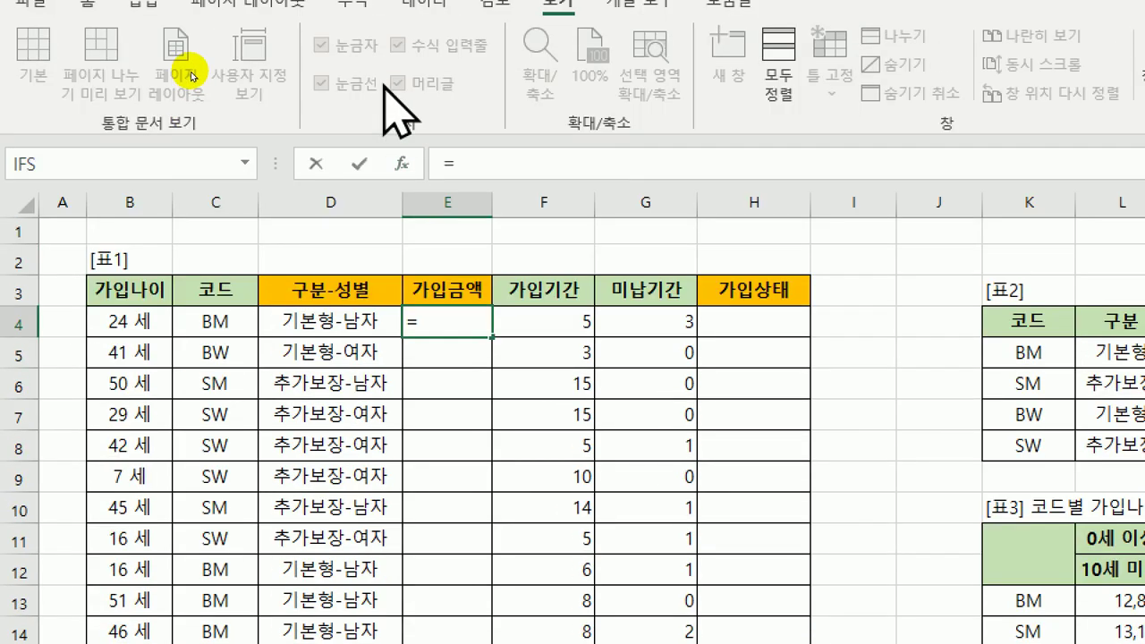
{"action": "type", "text": "m"}
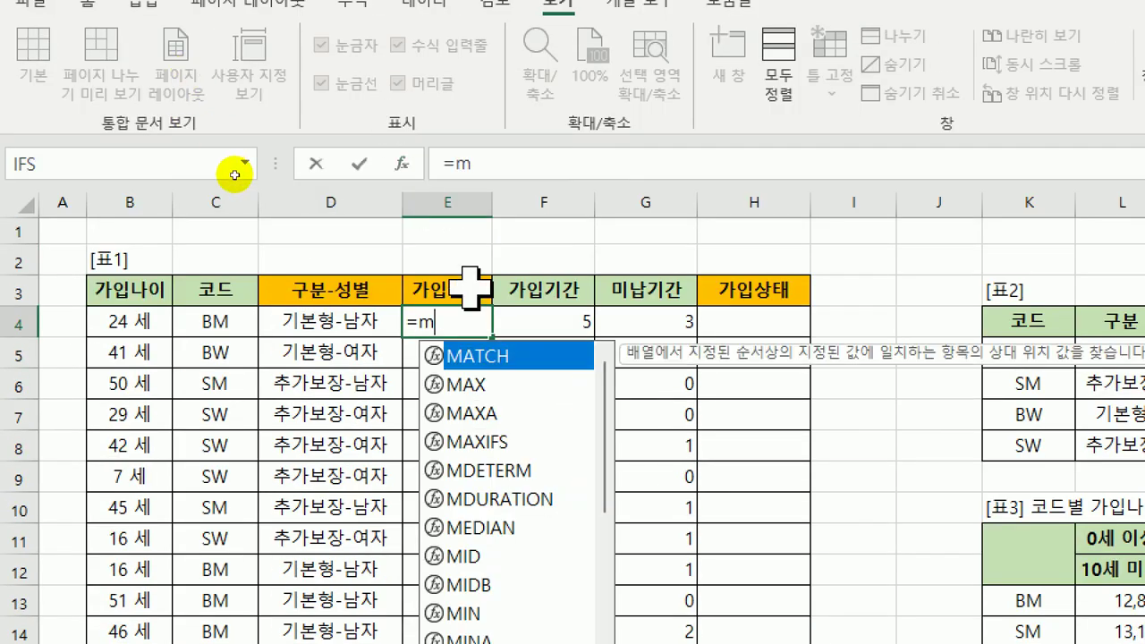
{"action": "double_click", "coordinate": [488, 358]}
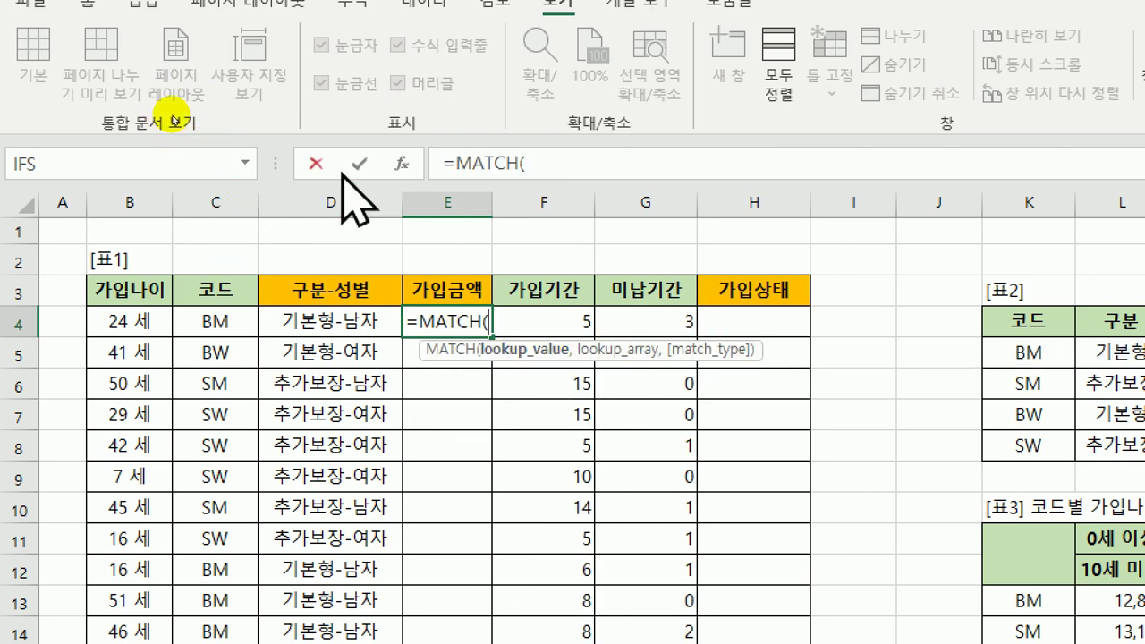
{"action": "left_click", "coordinate": [402, 163]}
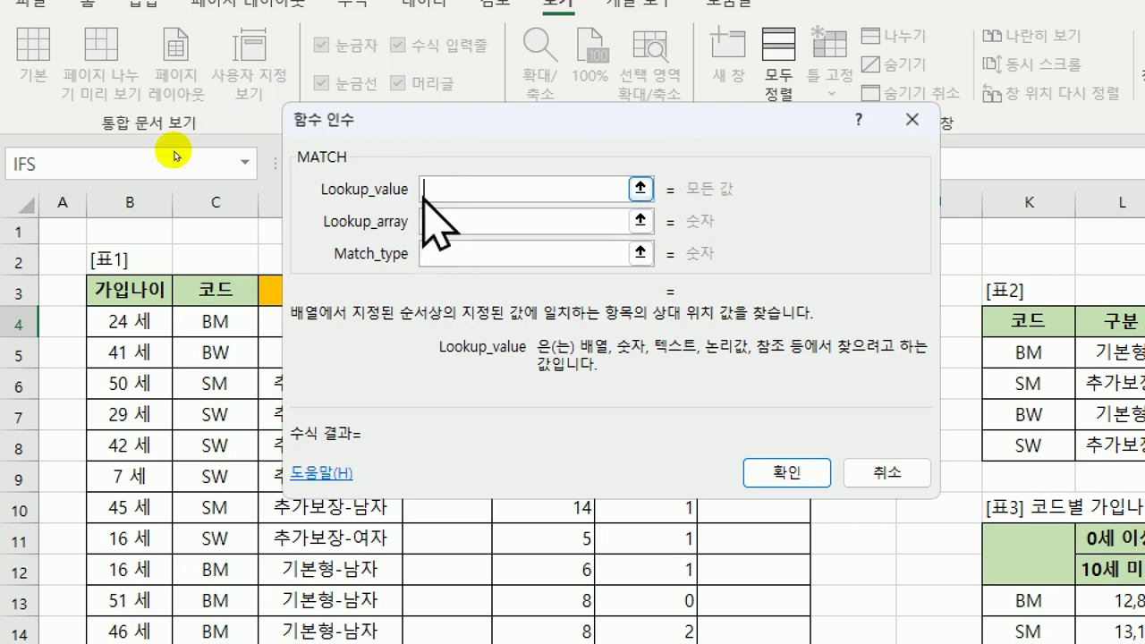
{"action": "left_click", "coordinate": [228, 320]}
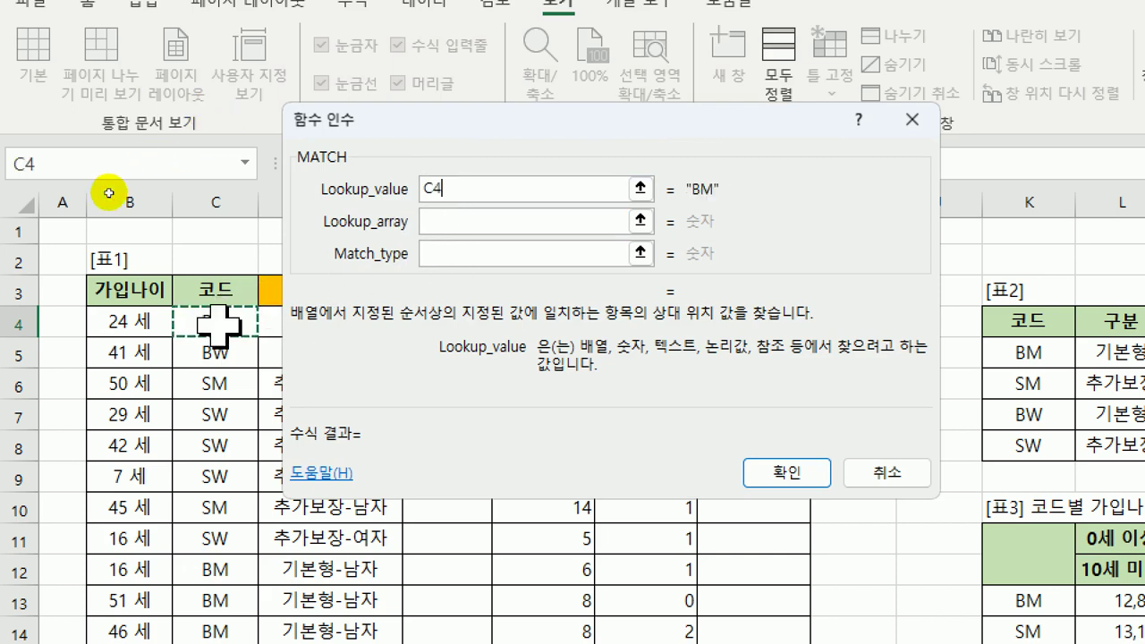
Complete E4's MATCH with the absolute lookup array $K$13:$K$16 and match type 0.
{"action": "left_click", "coordinate": [460, 221]}
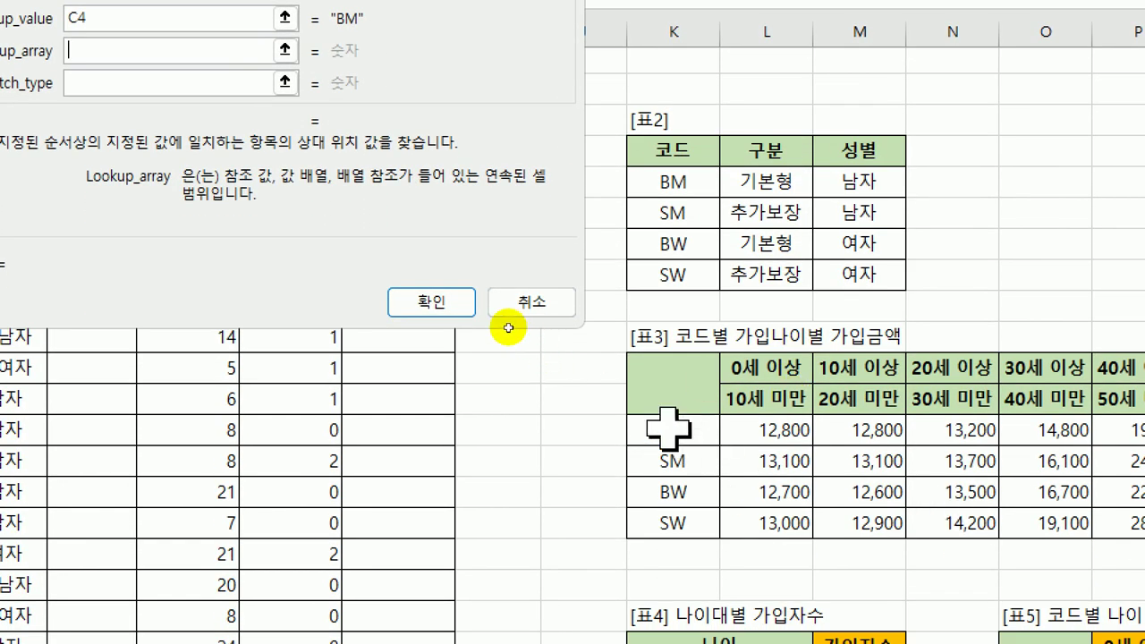
{"action": "left_click_drag", "start_coordinate": [671, 432], "coordinate": [673, 535]}
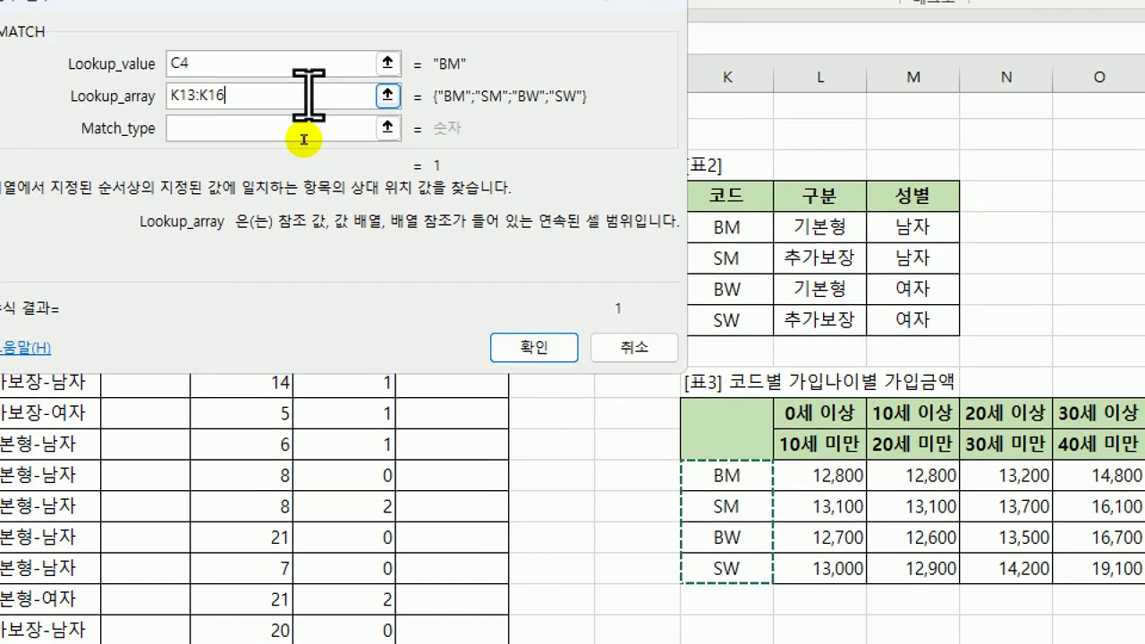
{"action": "key", "text": "F4"}
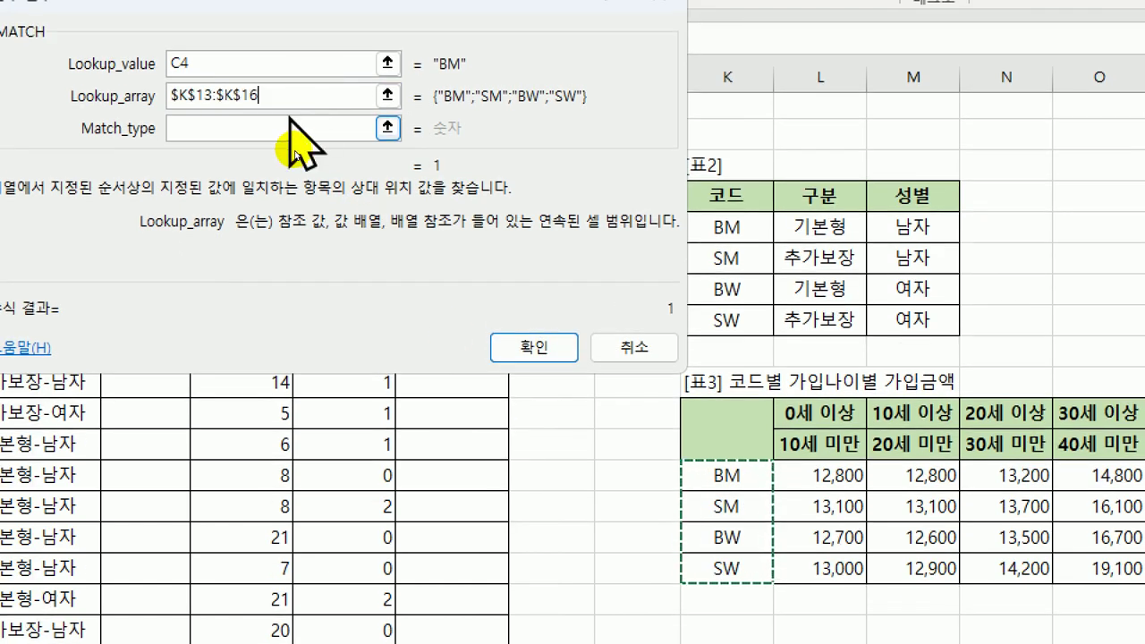
{"action": "left_click", "coordinate": [303, 137]}
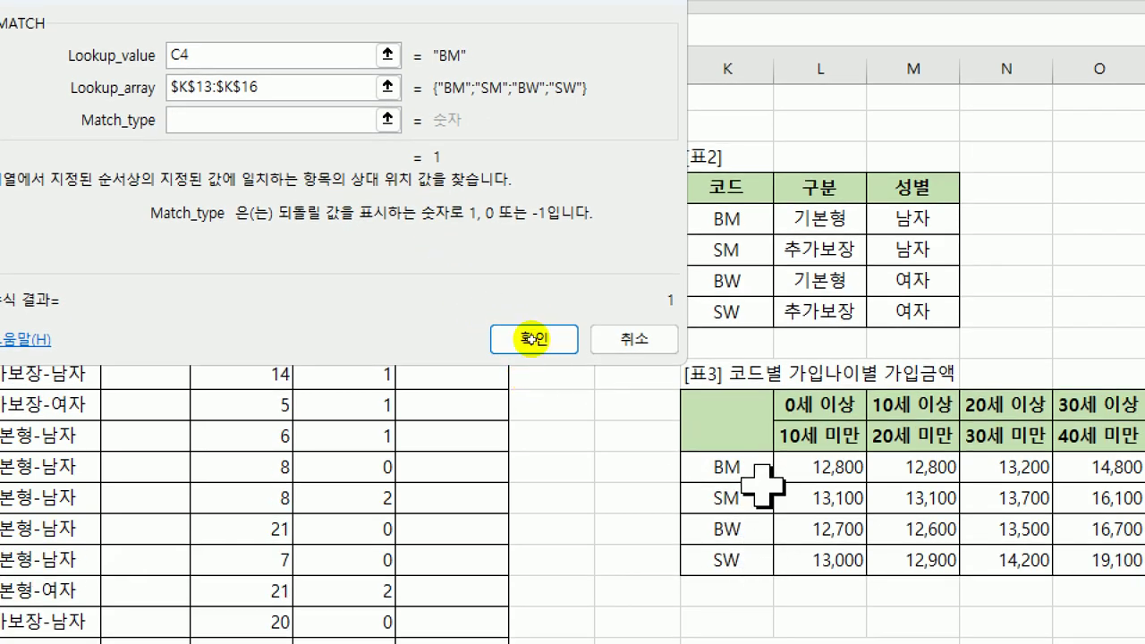
{"action": "left_click", "coordinate": [217, 119]}
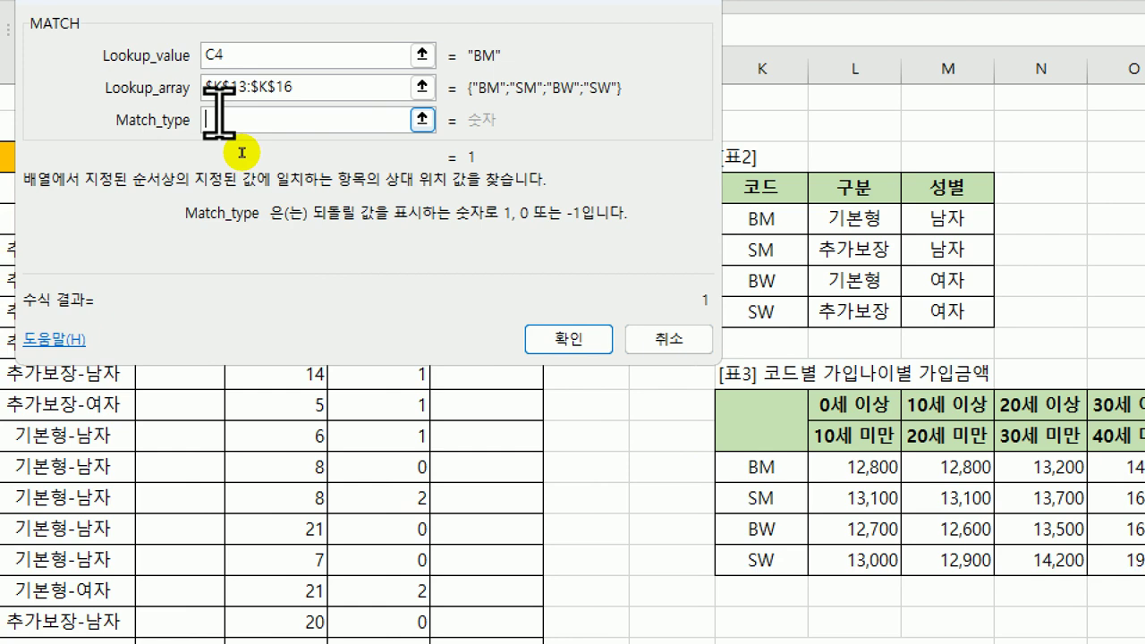
{"action": "type", "text": "0"}
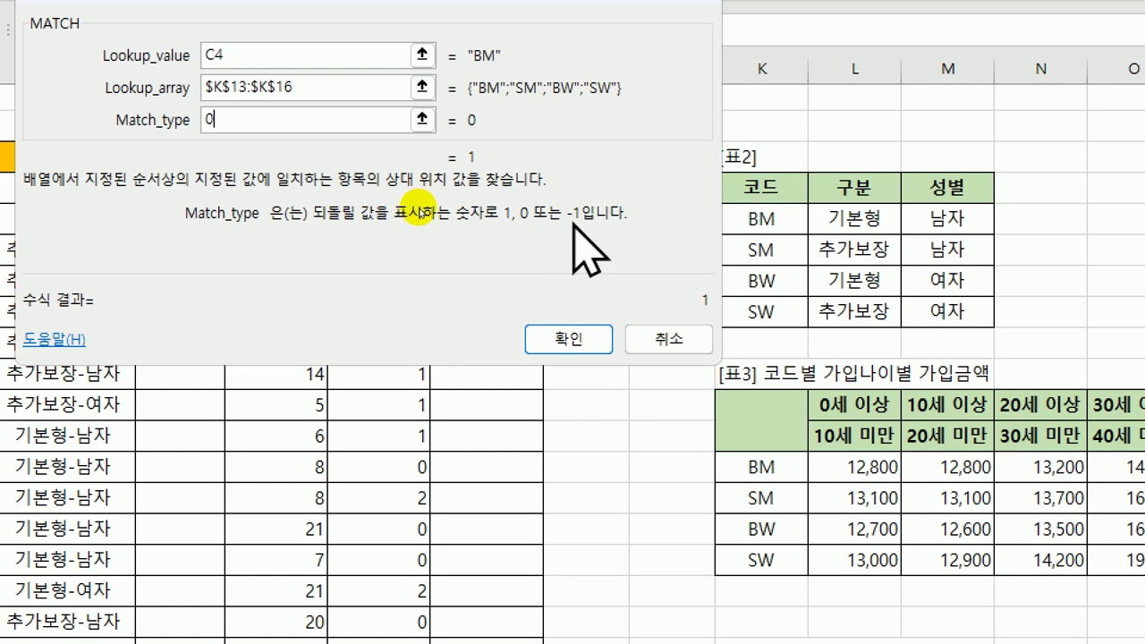
{"action": "left_click", "coordinate": [568, 338]}
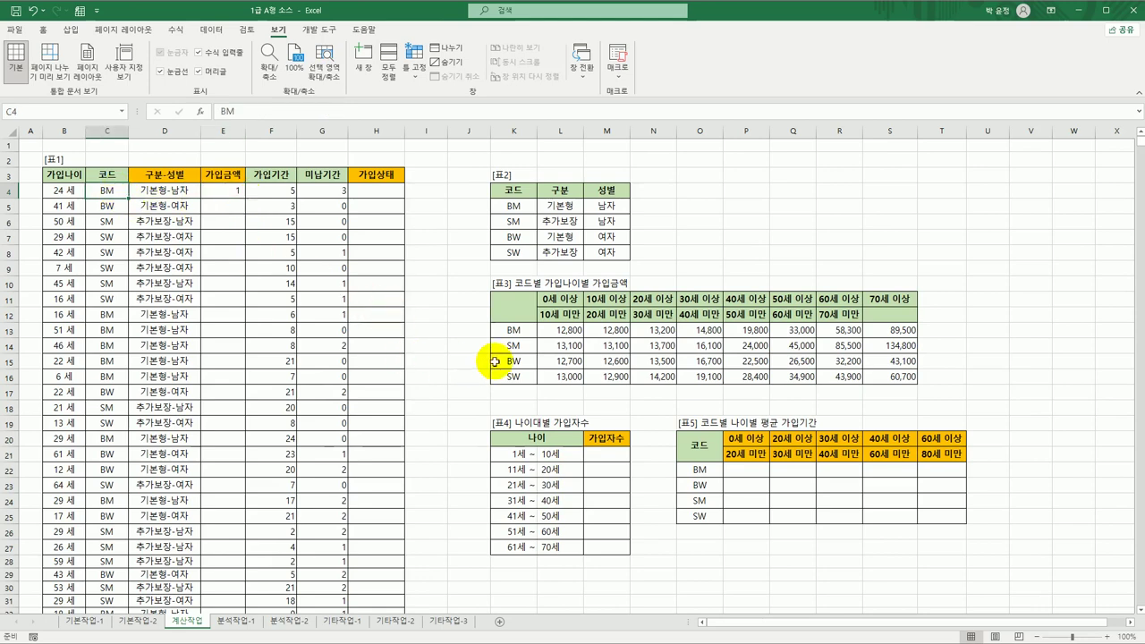
Fill E4's MATCH formula down the 가입금액 column and check it against the 표3 codes in K13:K16.
{"action": "left_click", "coordinate": [516, 332]}
{"action": "left_click_drag", "start_coordinate": [519, 340], "coordinate": [519, 377]}
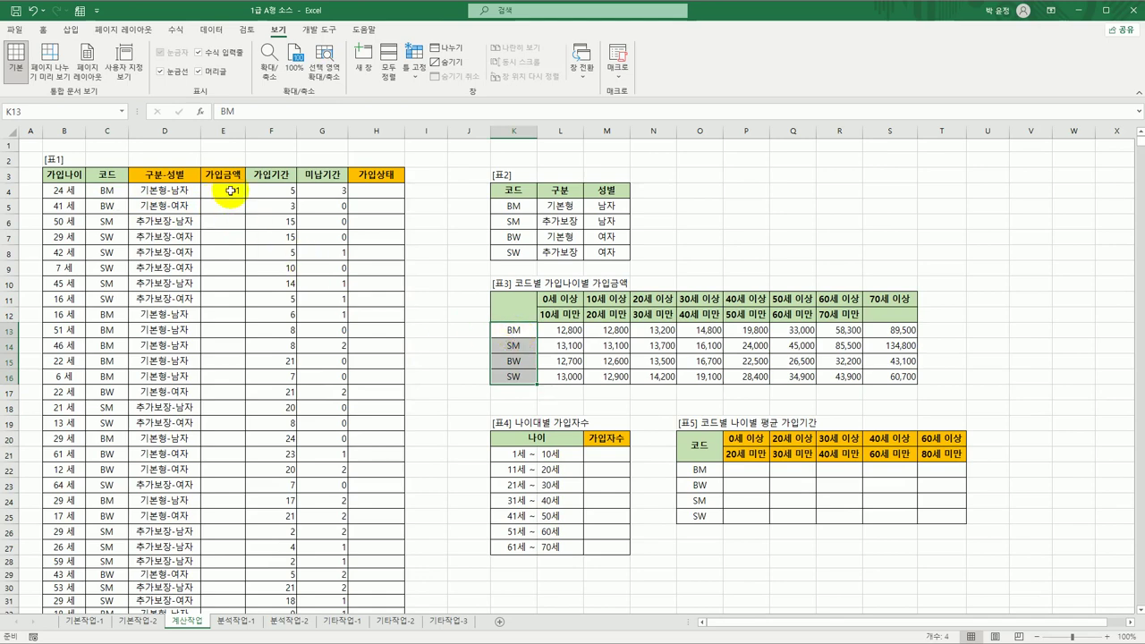
{"action": "left_click", "coordinate": [235, 189]}
{"action": "double_click", "coordinate": [245, 198]}
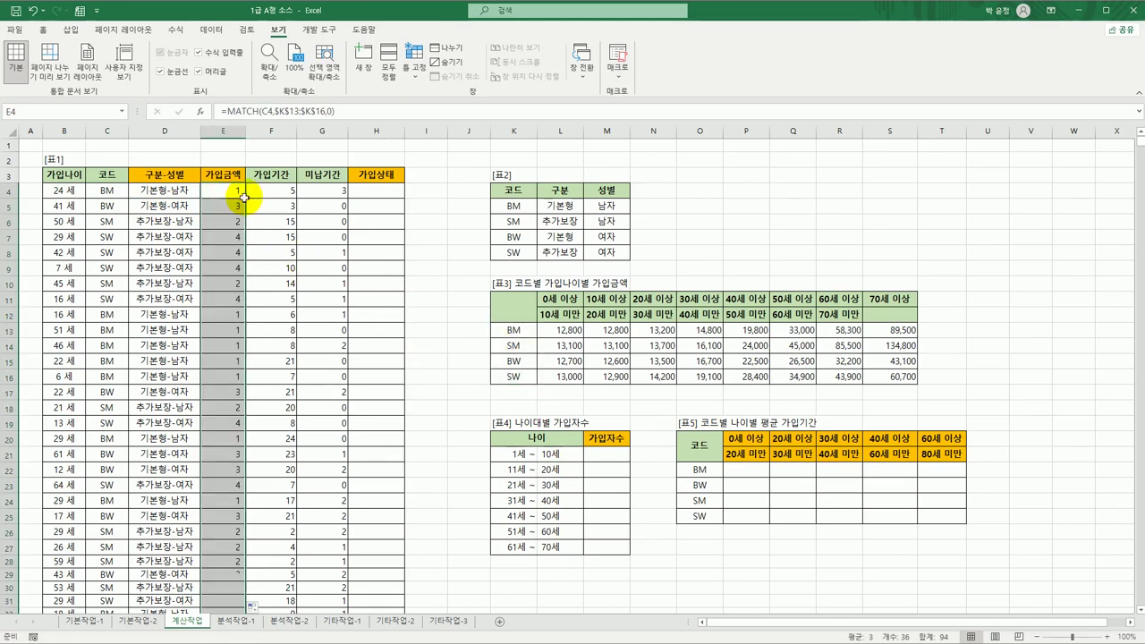
{"action": "left_click", "coordinate": [112, 208]}
{"action": "left_click", "coordinate": [513, 361]}
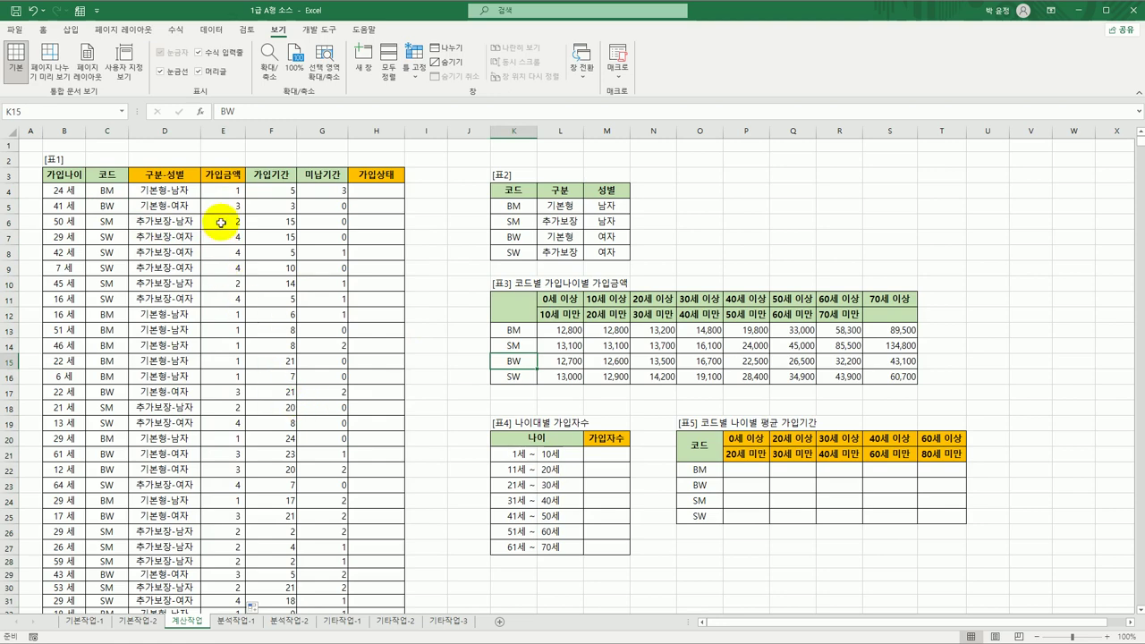
Insert an INDEX function before E4's MATCH, with the absolute 표3 range $L$13:$S$16 as its array.
{"action": "left_click", "coordinate": [227, 188]}
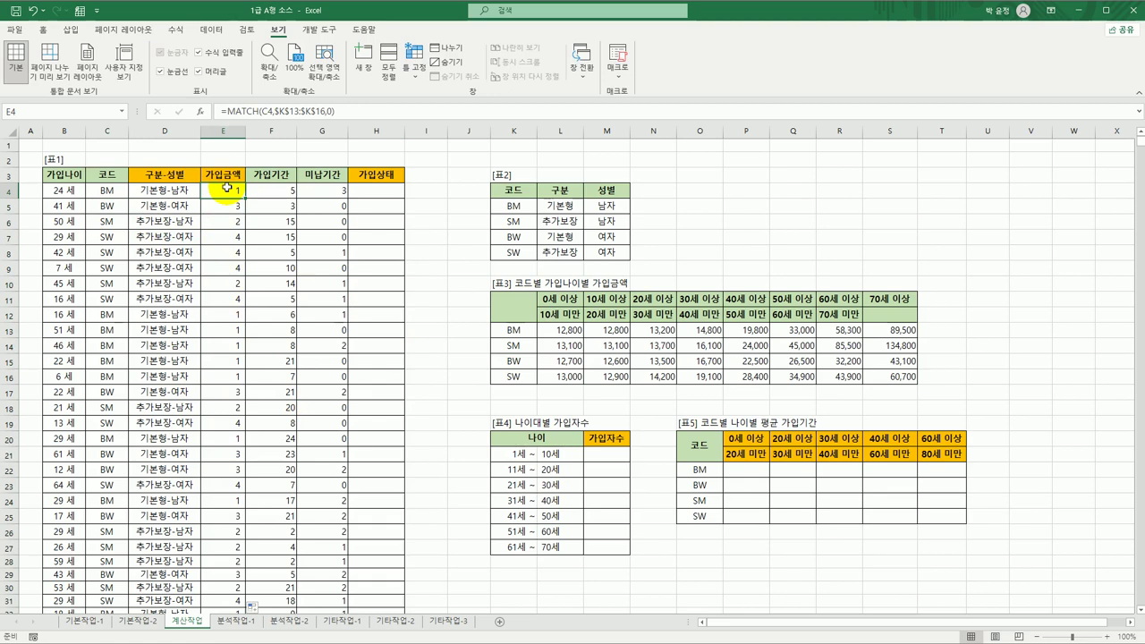
{"action": "double_click", "coordinate": [227, 188]}
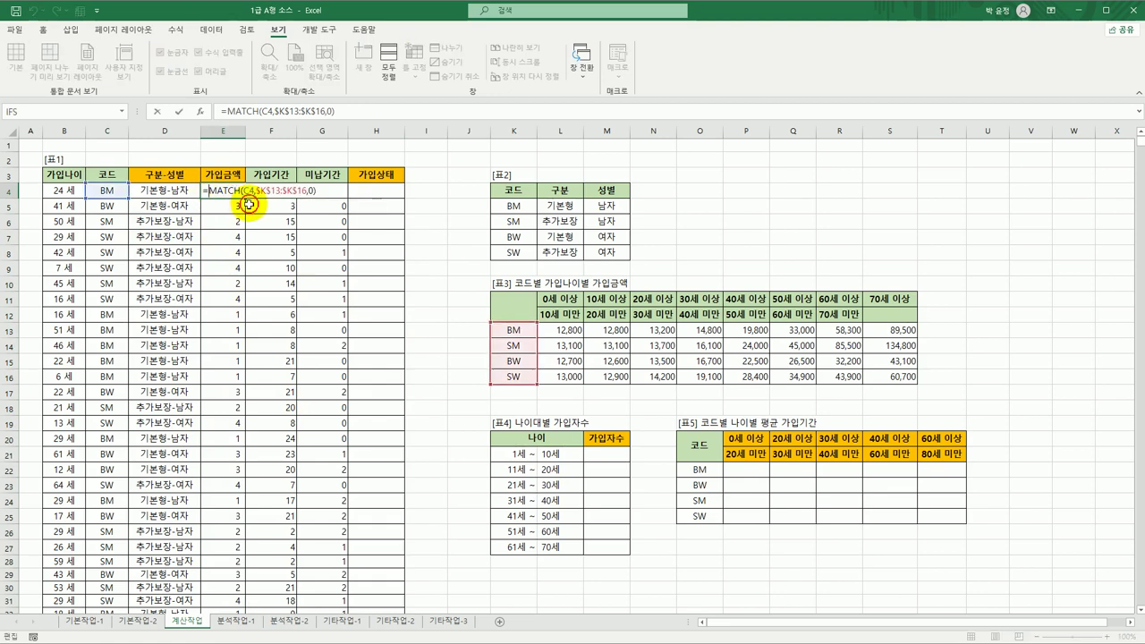
{"action": "type", "text": "ind"}
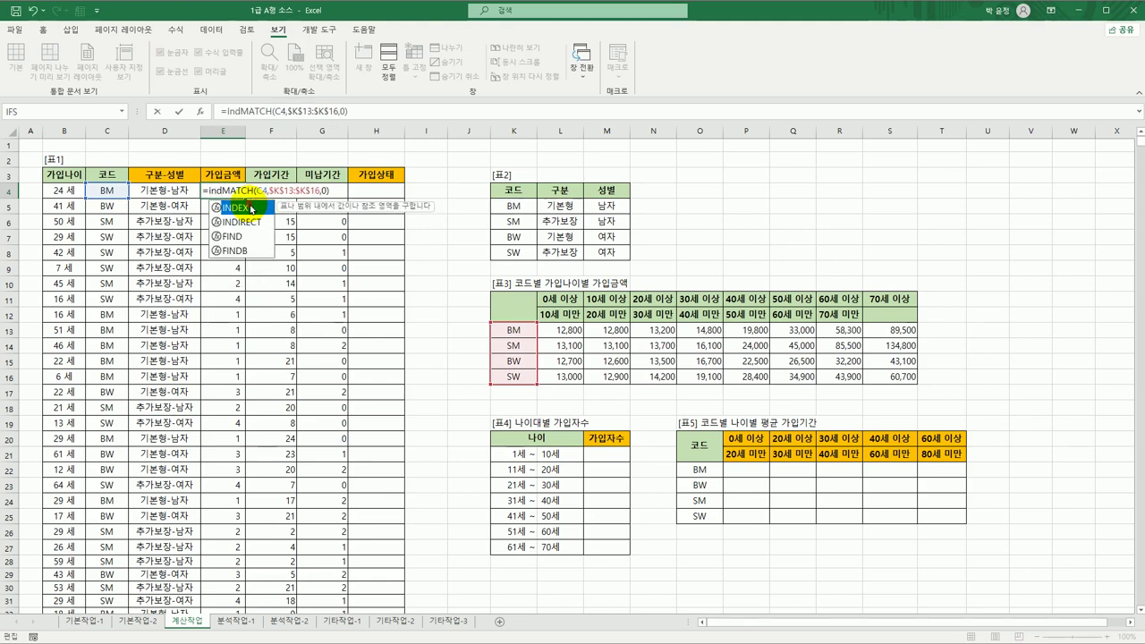
{"action": "double_click", "coordinate": [240, 207]}
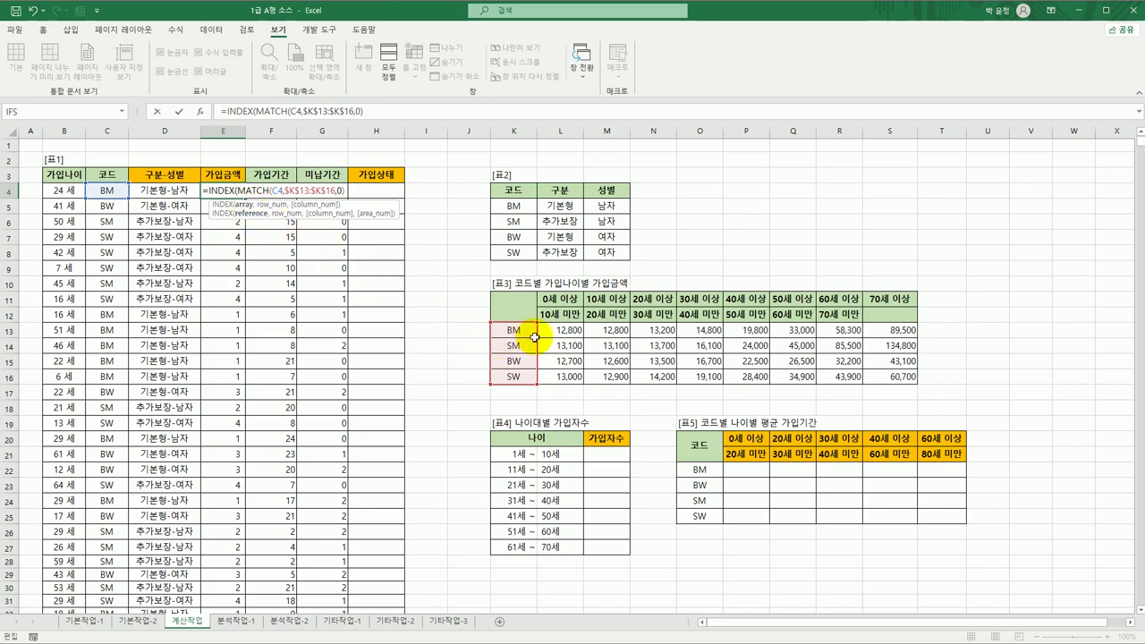
{"action": "left_click_drag", "start_coordinate": [562, 330], "coordinate": [898, 377]}
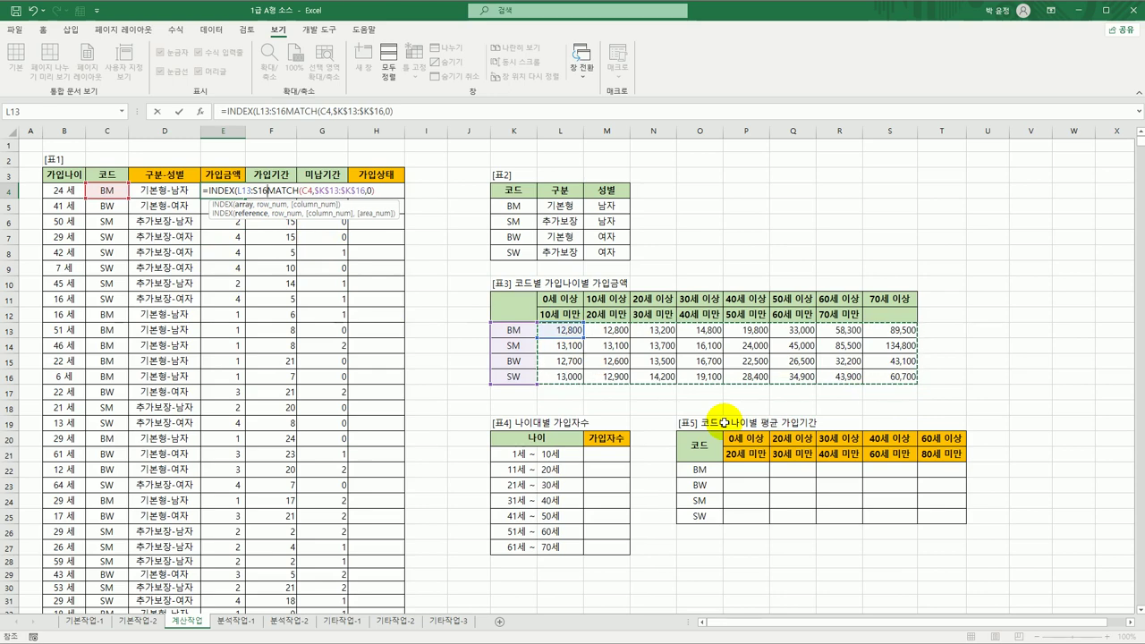
{"action": "key", "text": "F4"}
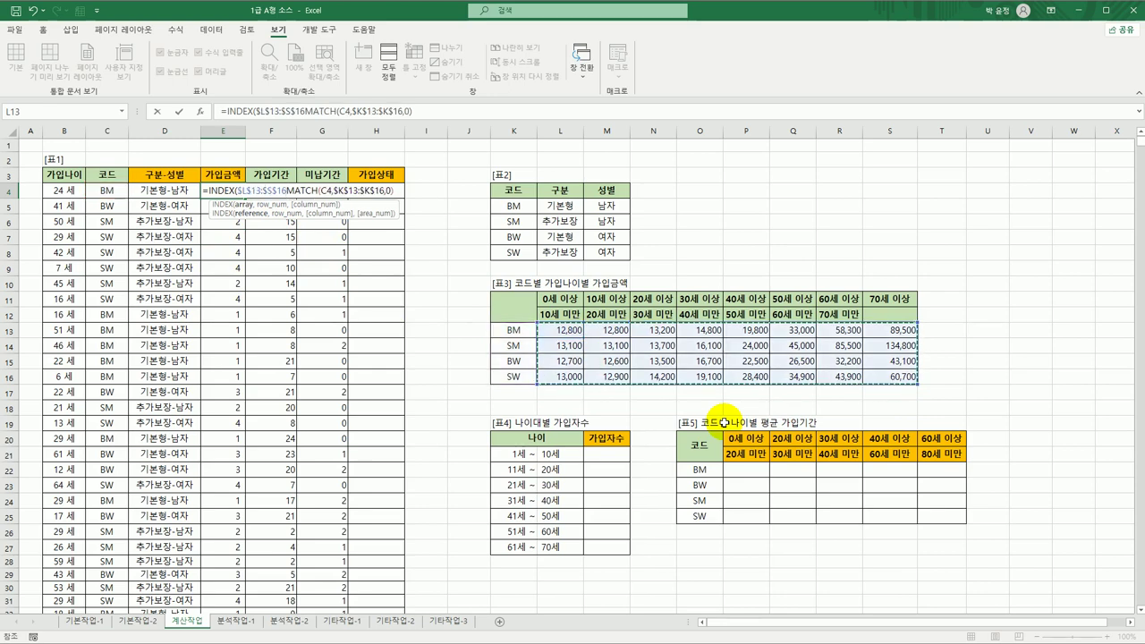
Use E4's existing MATCH as INDEX's row number and start a second MATCH with lookup value B4 for the column number.
{"action": "type", "text": ","}
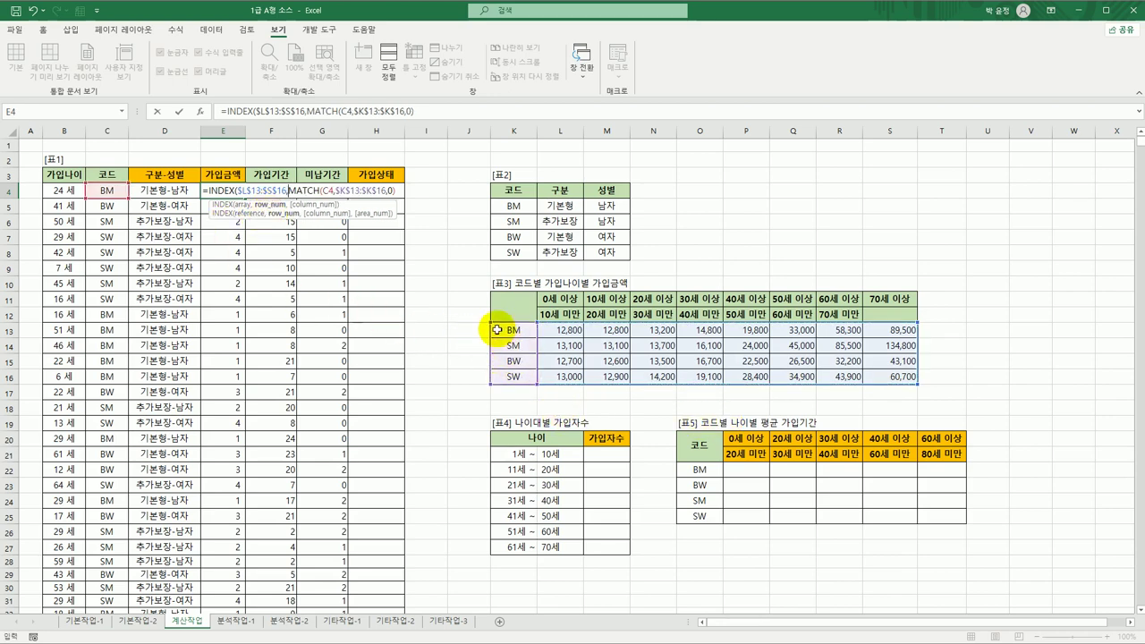
{"action": "left_click", "coordinate": [399, 190]}
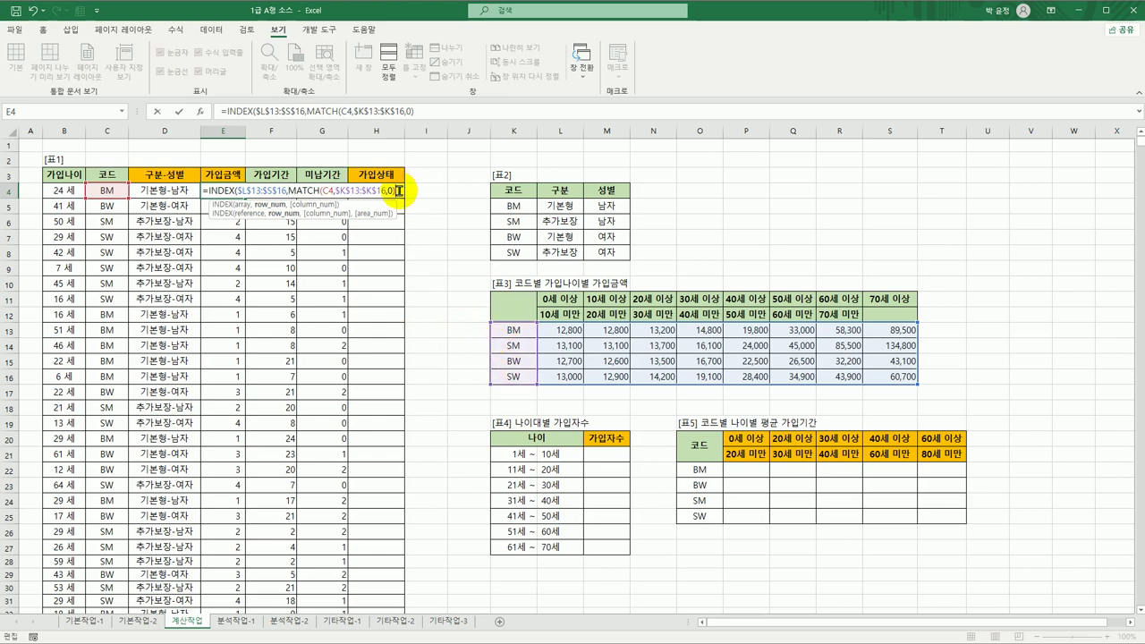
{"action": "type", "text": ","}
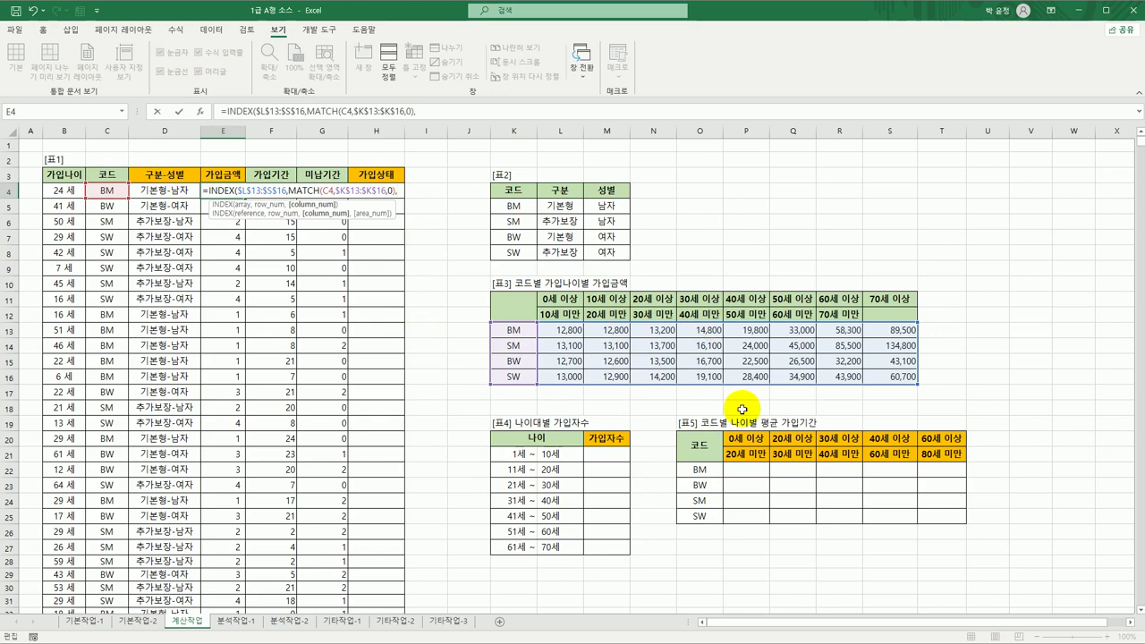
{"action": "type", "text": "m"}
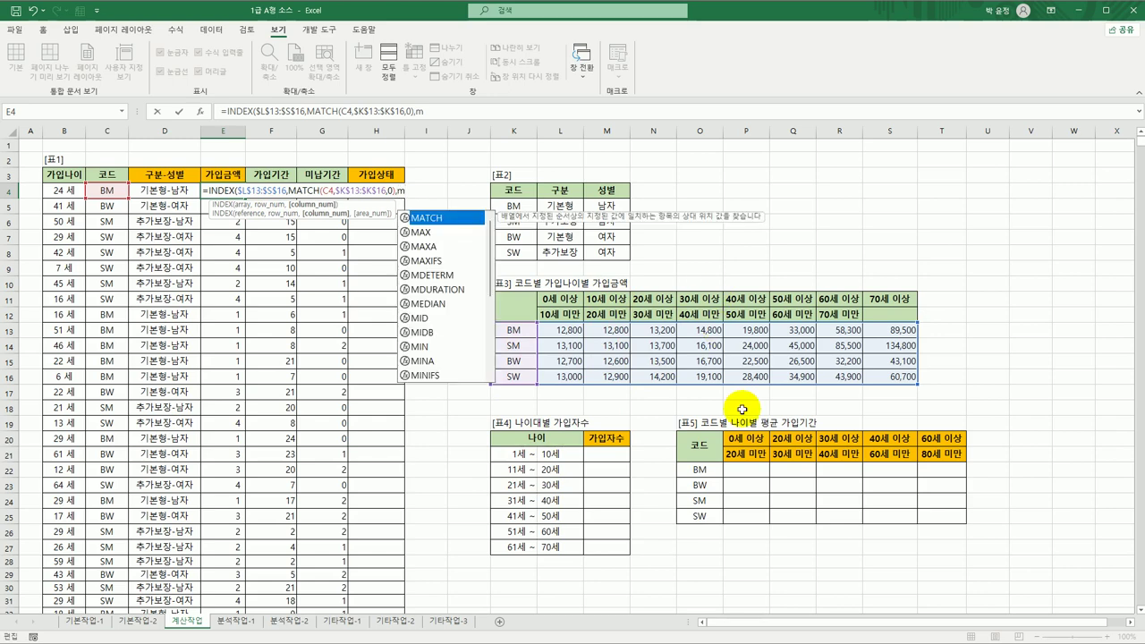
{"action": "left_click", "coordinate": [454, 224]}
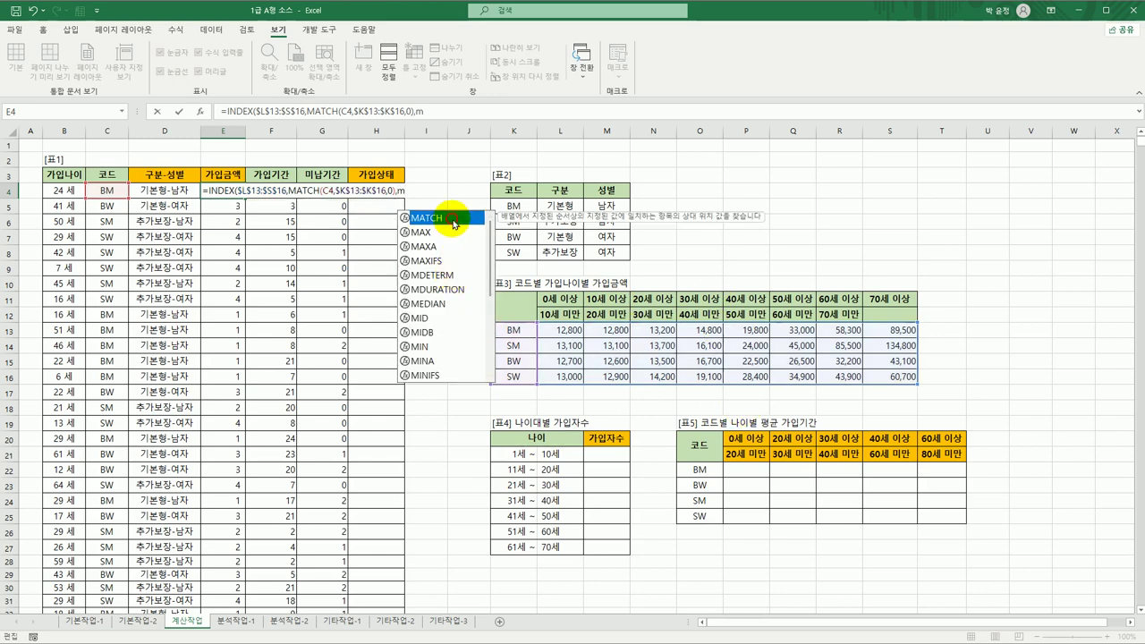
{"action": "double_click", "coordinate": [454, 218]}
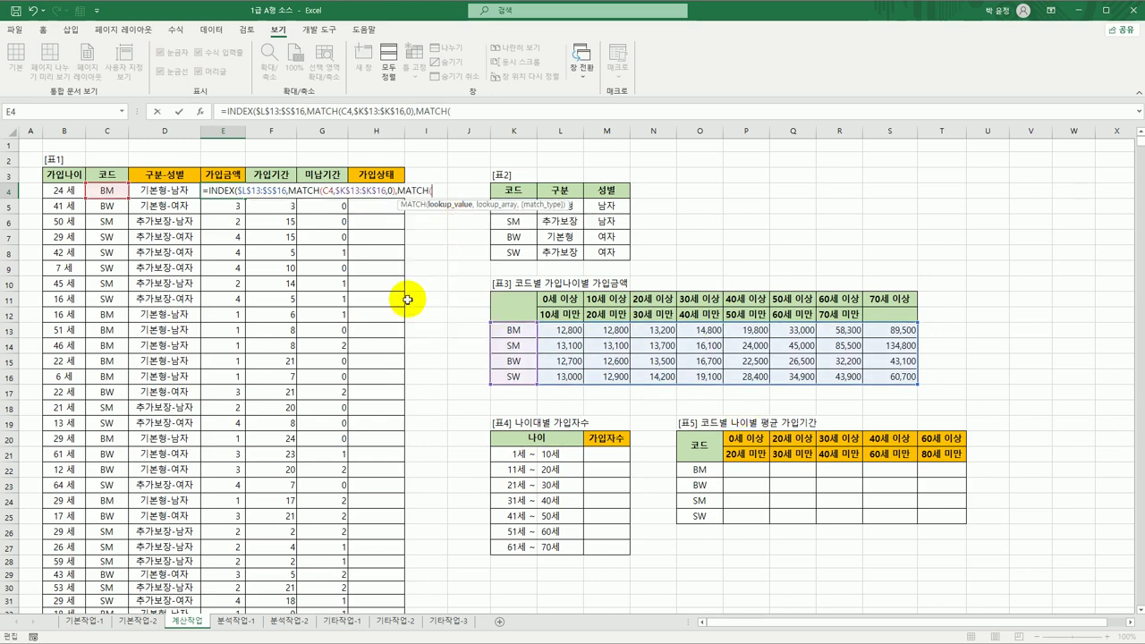
{"action": "left_click", "coordinate": [63, 190]}
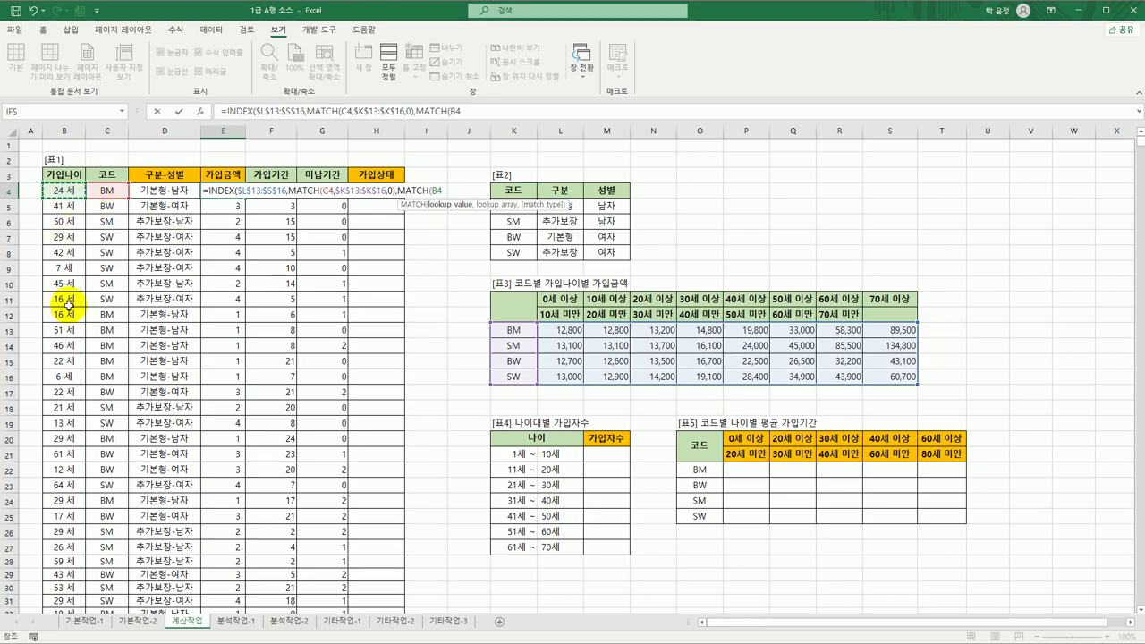
Give E4's second MATCH the absolute 표3 age header range $L$11:$S$11 as lookup array and match type 1.
{"action": "type", "text": ","}
{"action": "left_click_drag", "start_coordinate": [548, 285], "coordinate": [869, 304]}
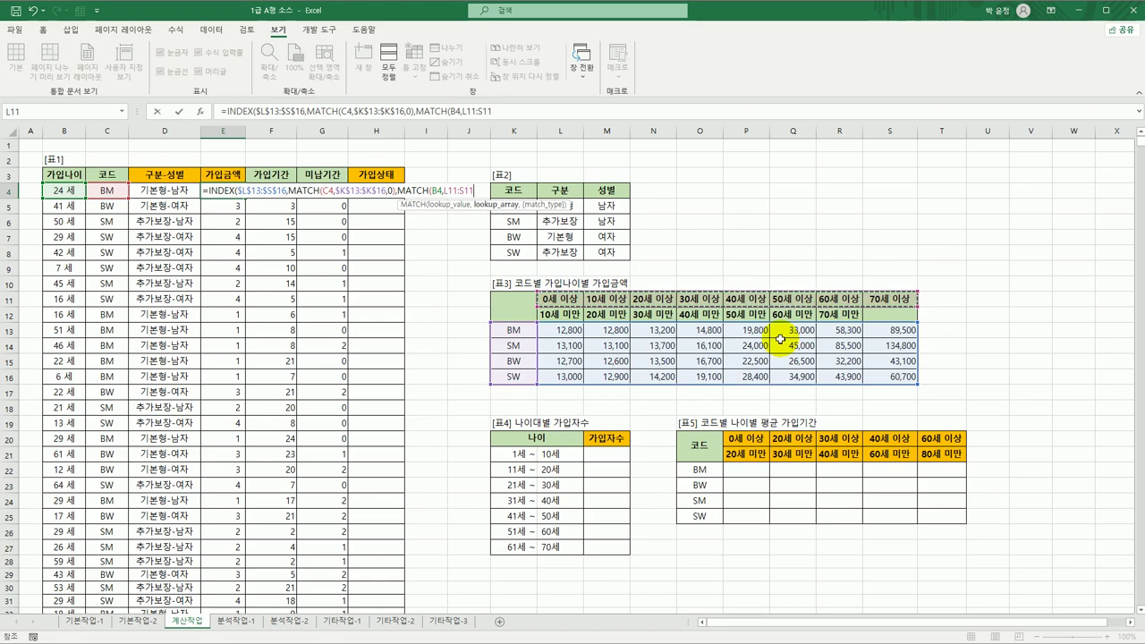
{"action": "key", "text": "F4"}
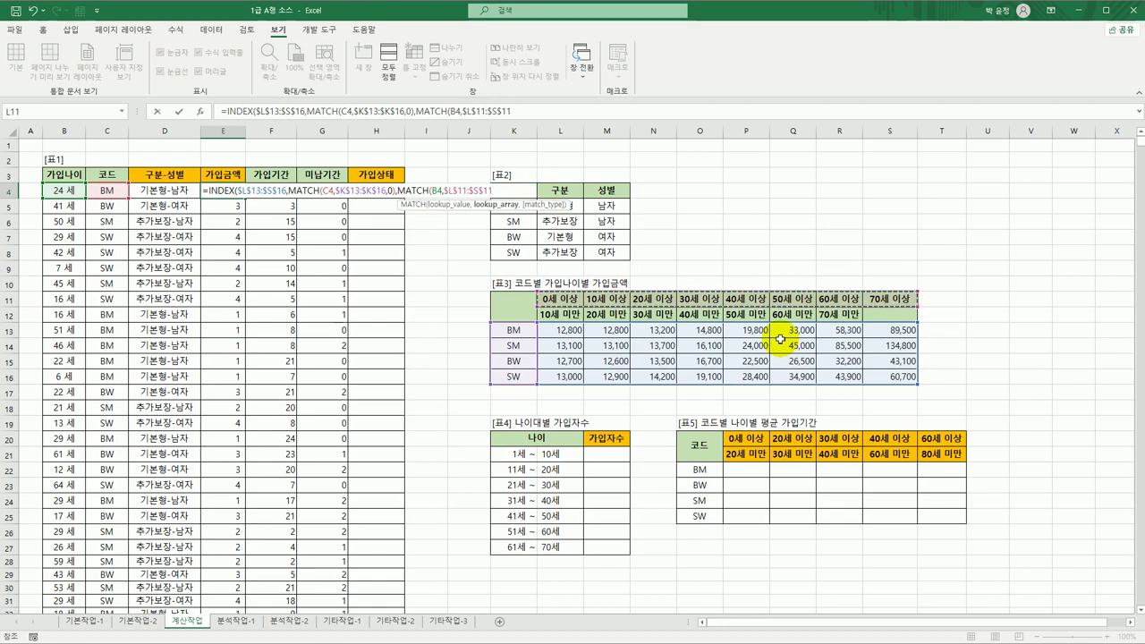
{"action": "type", "text": ","}
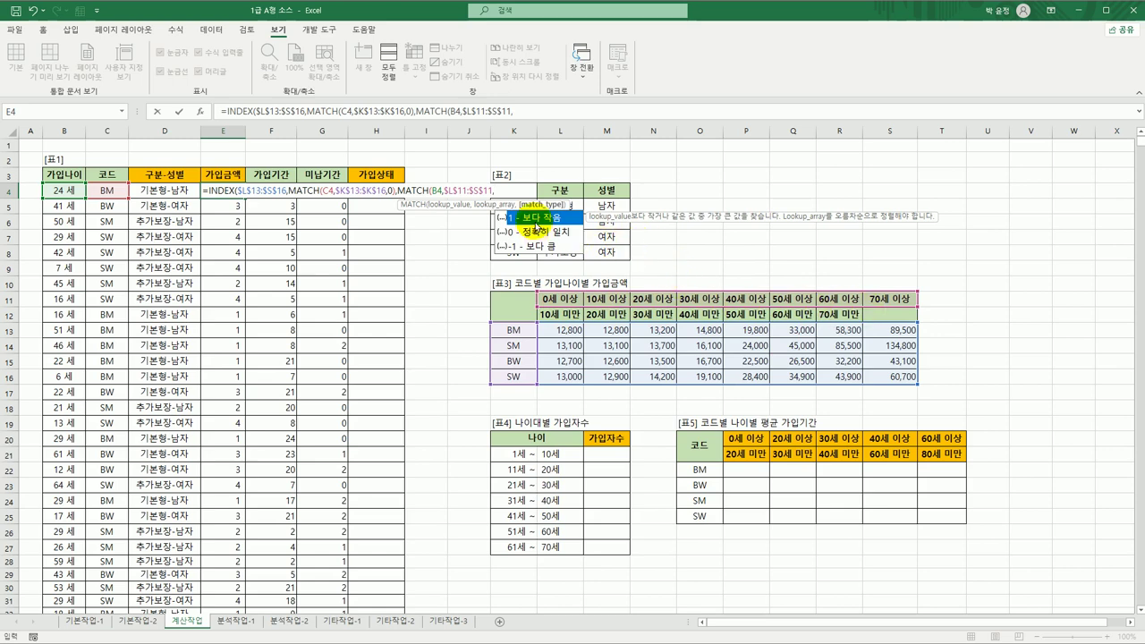
{"action": "double_click", "coordinate": [536, 220]}
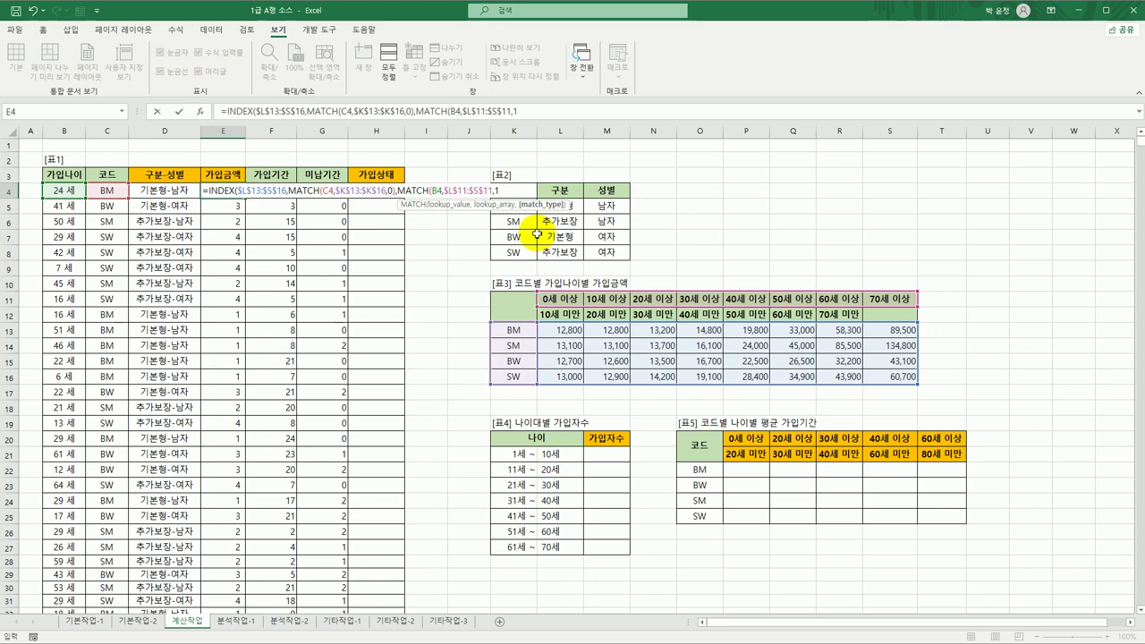
Close and enter E4's INDEX formula, and fill it down the 가입금액 column.
{"action": "type", "text": ")"}
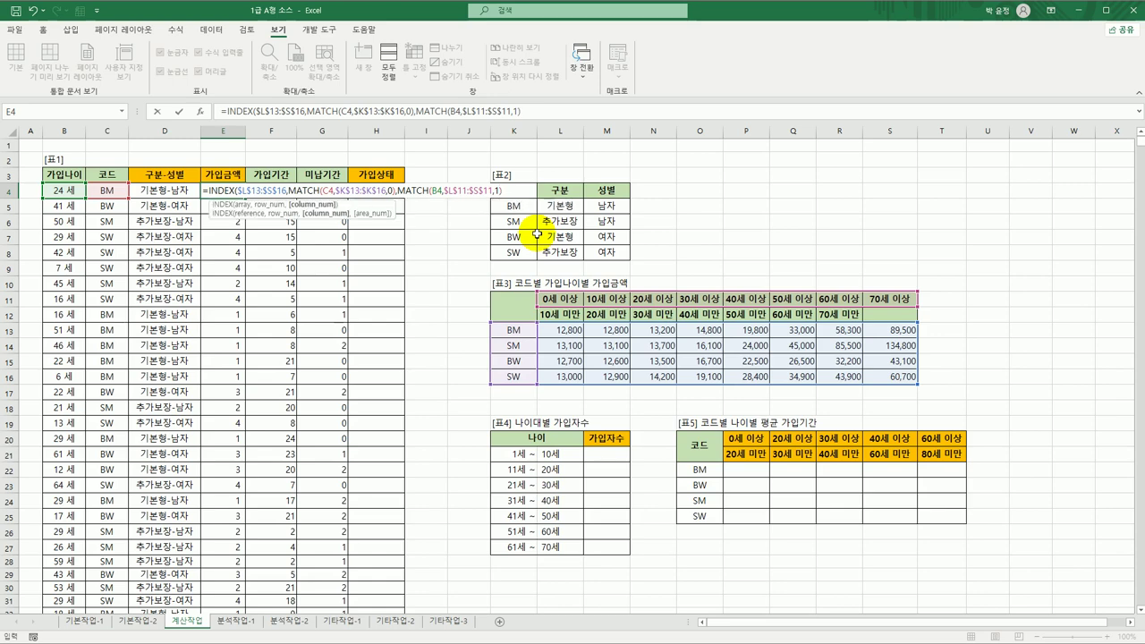
{"action": "type", "text": ")"}
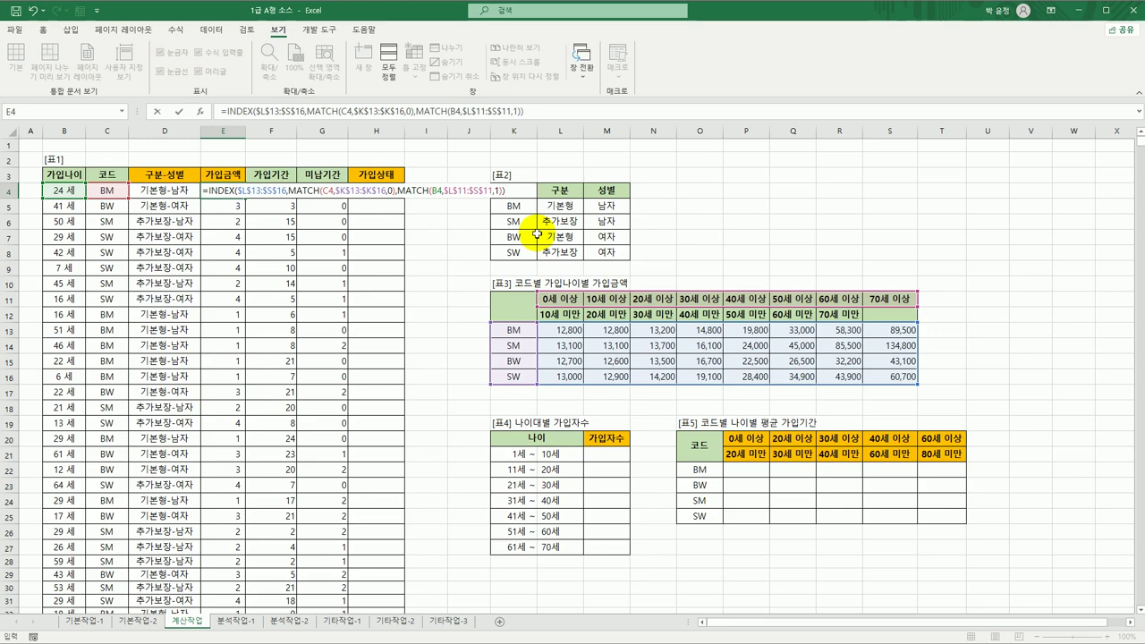
{"action": "key", "text": "ctrl+Return"}
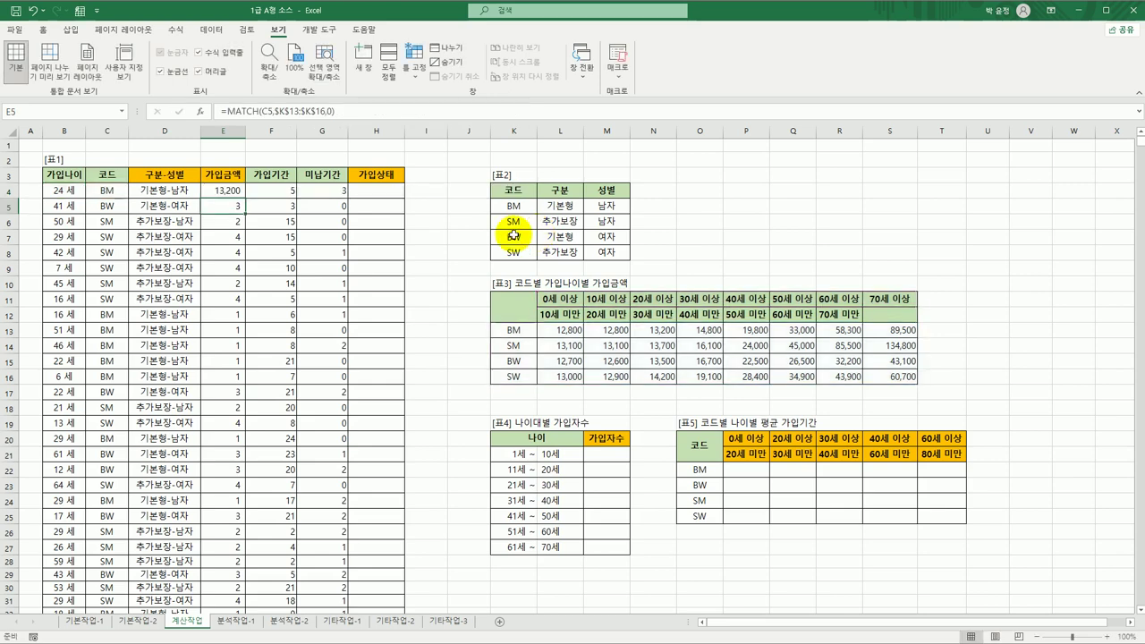
{"action": "double_click", "coordinate": [243, 198]}
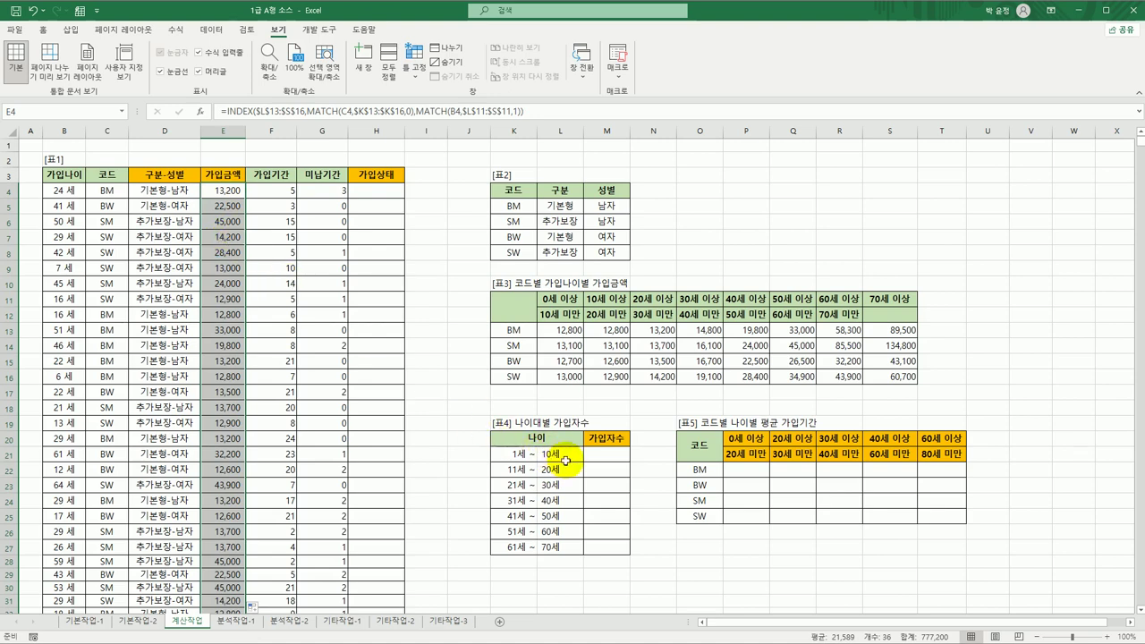
Start a TEXT formula across 표4's 가입자수 cells M21:M27 with an empty value and the format "[>0]00명;미가입".
{"action": "left_click", "coordinate": [605, 460]}
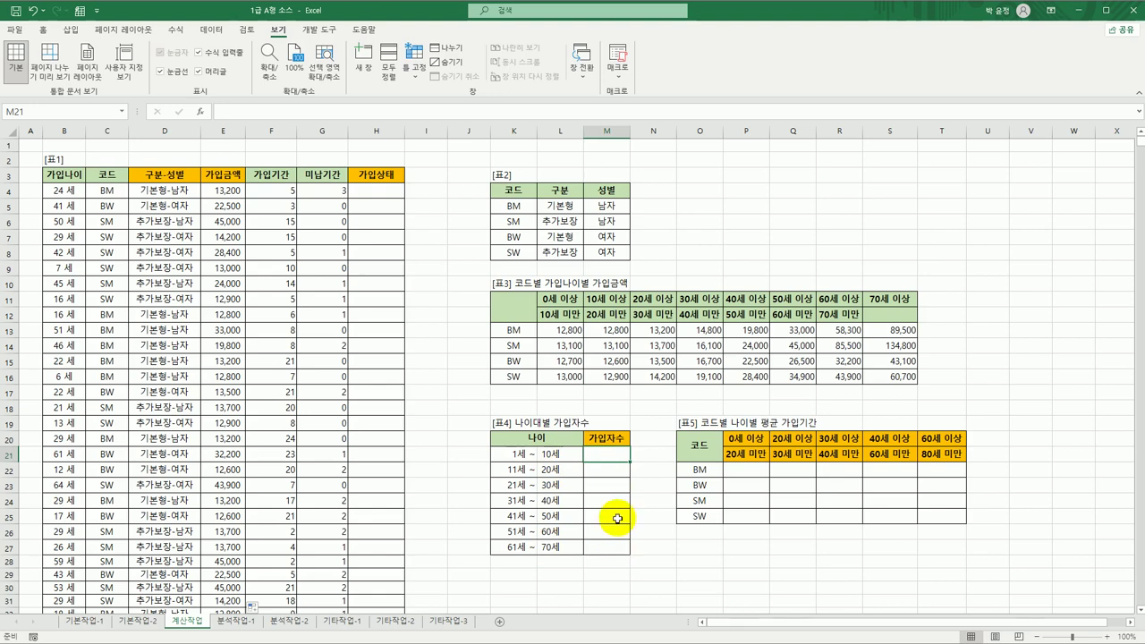
{"action": "left_click_drag", "start_coordinate": [602, 454], "coordinate": [607, 544]}
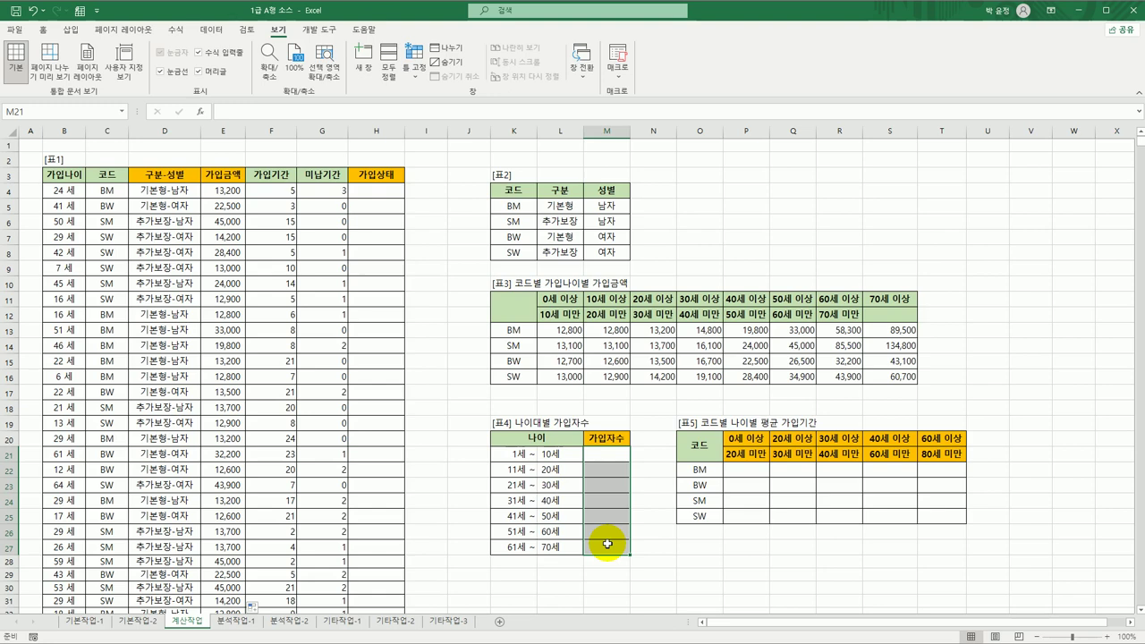
{"action": "type", "text": "="}
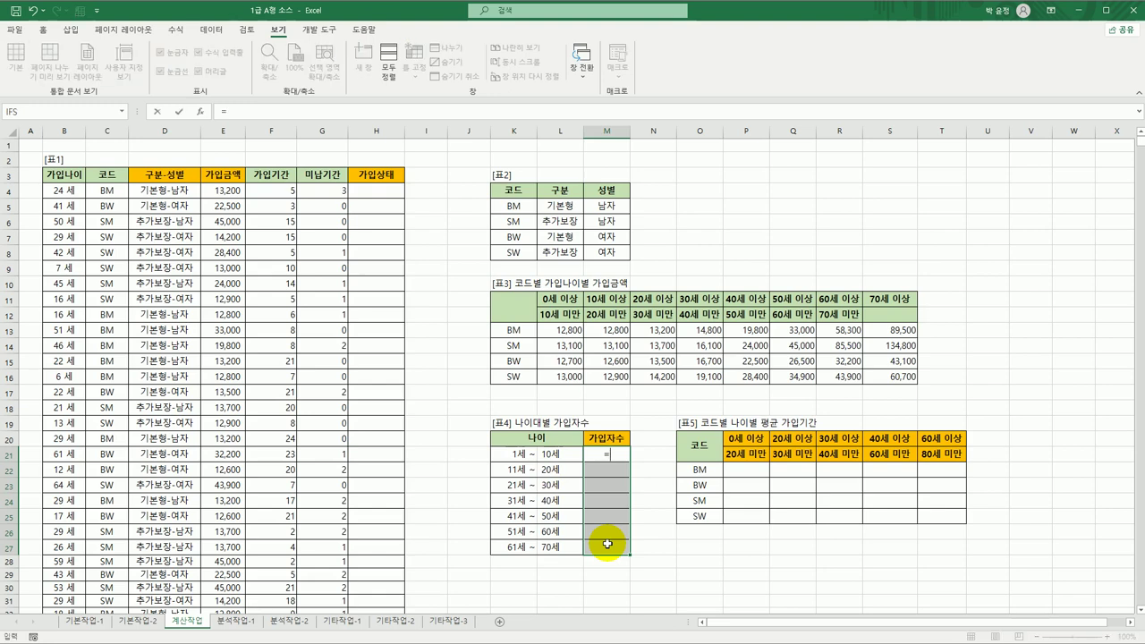
{"action": "type", "text": "text("}
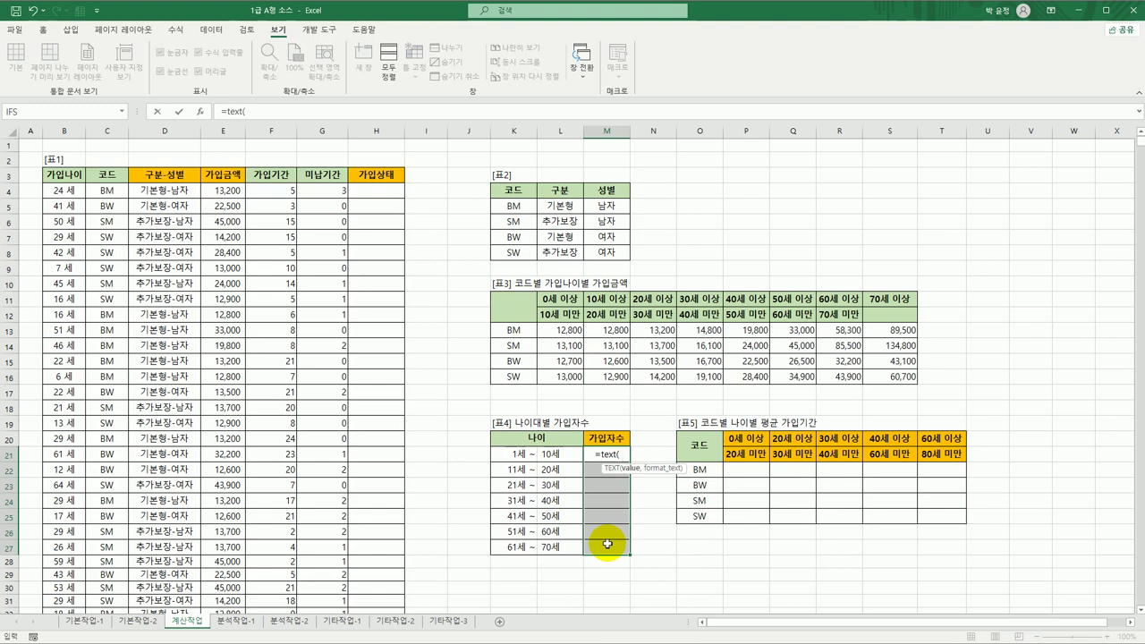
{"action": "type", "text": " ,\"\")"}
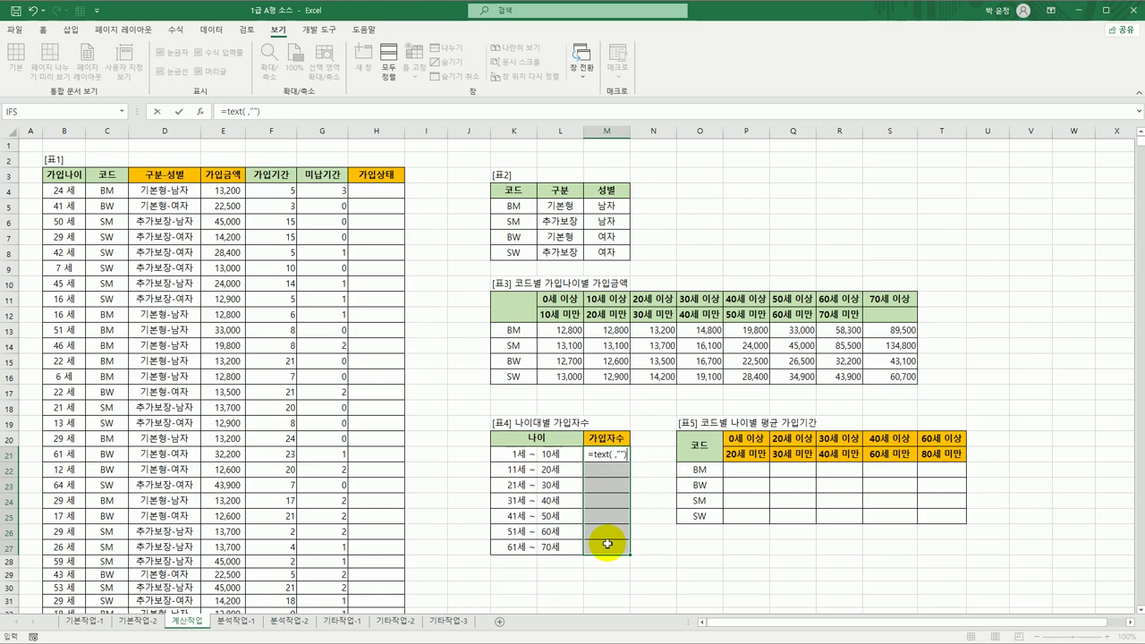
{"action": "left_click", "coordinate": [622, 457]}
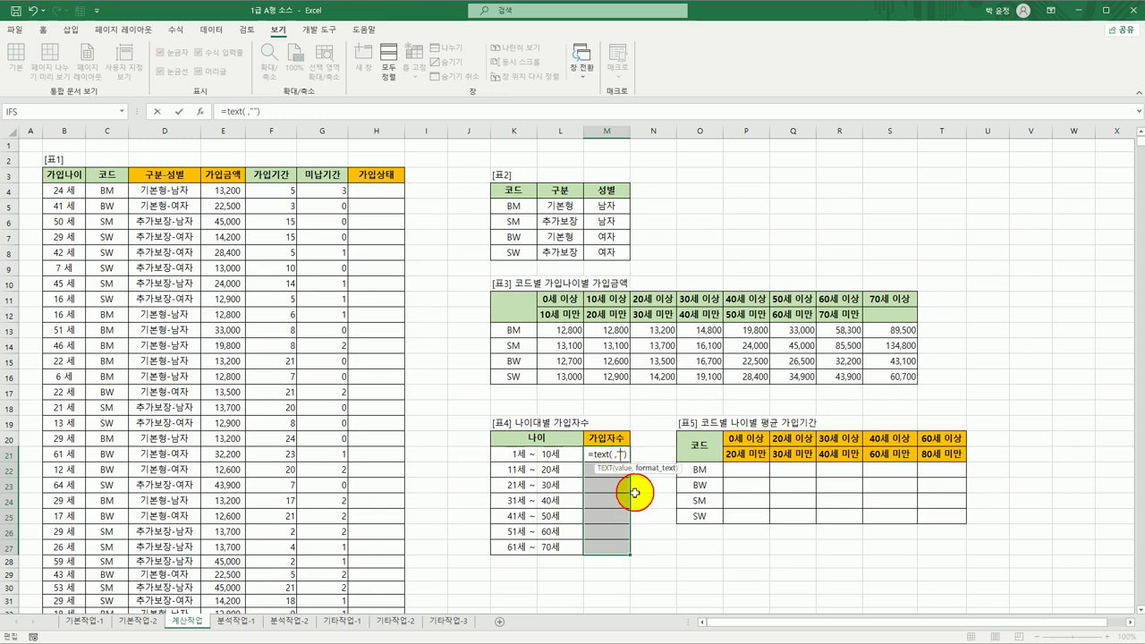
{"action": "type", "text": "[>0]"}
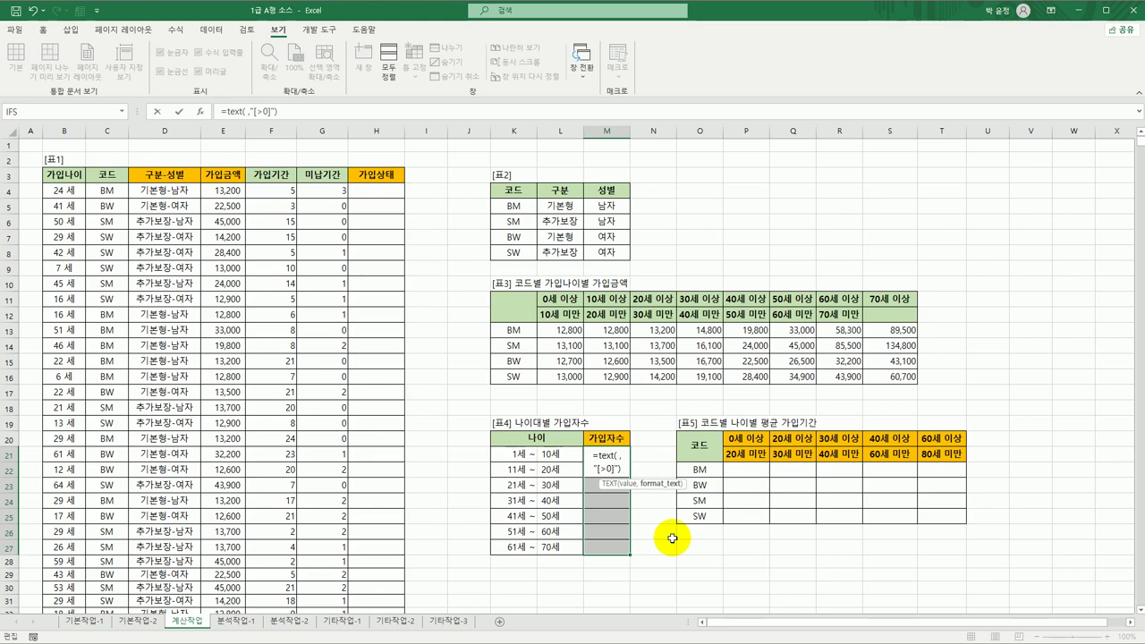
{"action": "type", "text": "00명;"}
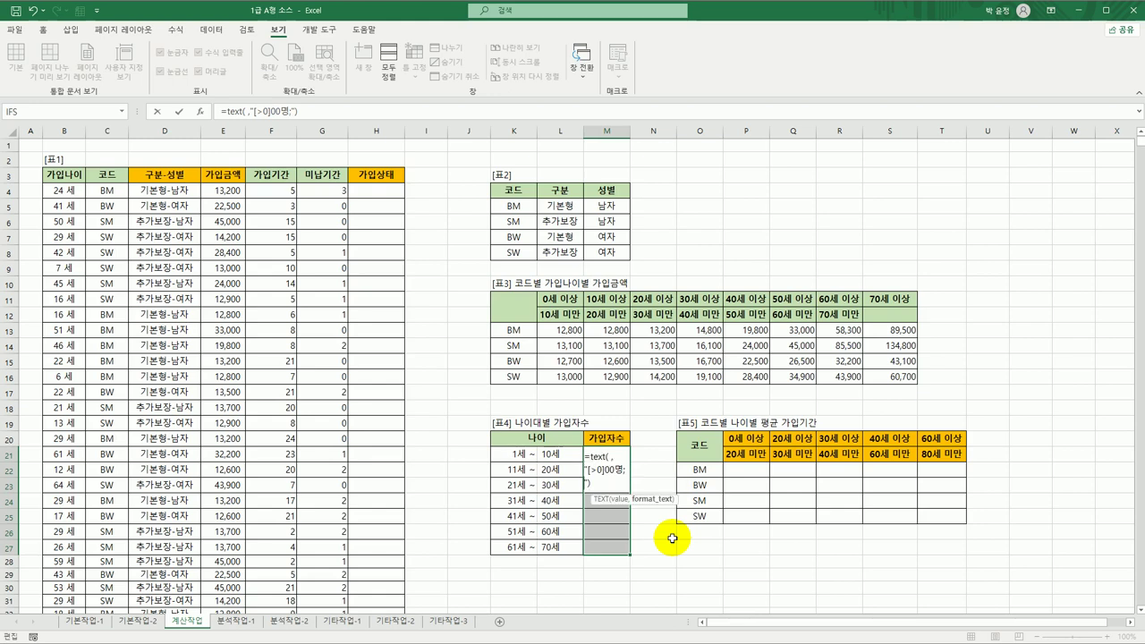
{"action": "type", "text": "미가입"}
Insert FREQUENCY(B4:B39,L21:L27) as the TEXT value and enter the formula as an array formula in M21:M27.
{"action": "left_click", "coordinate": [612, 457]}
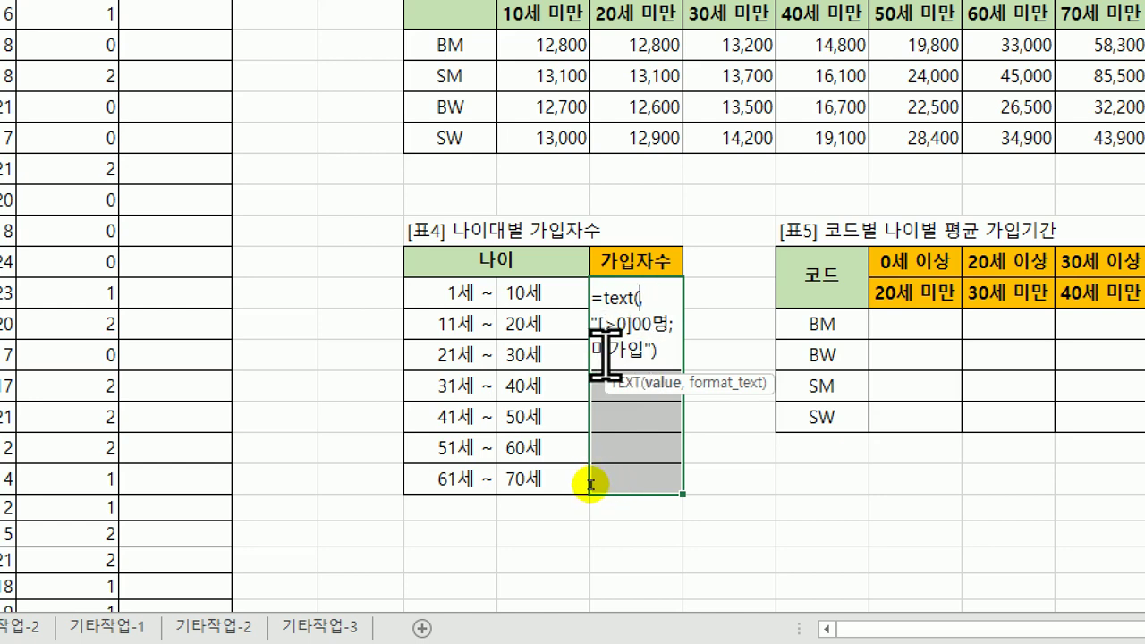
{"action": "type", "text": "fr,"}
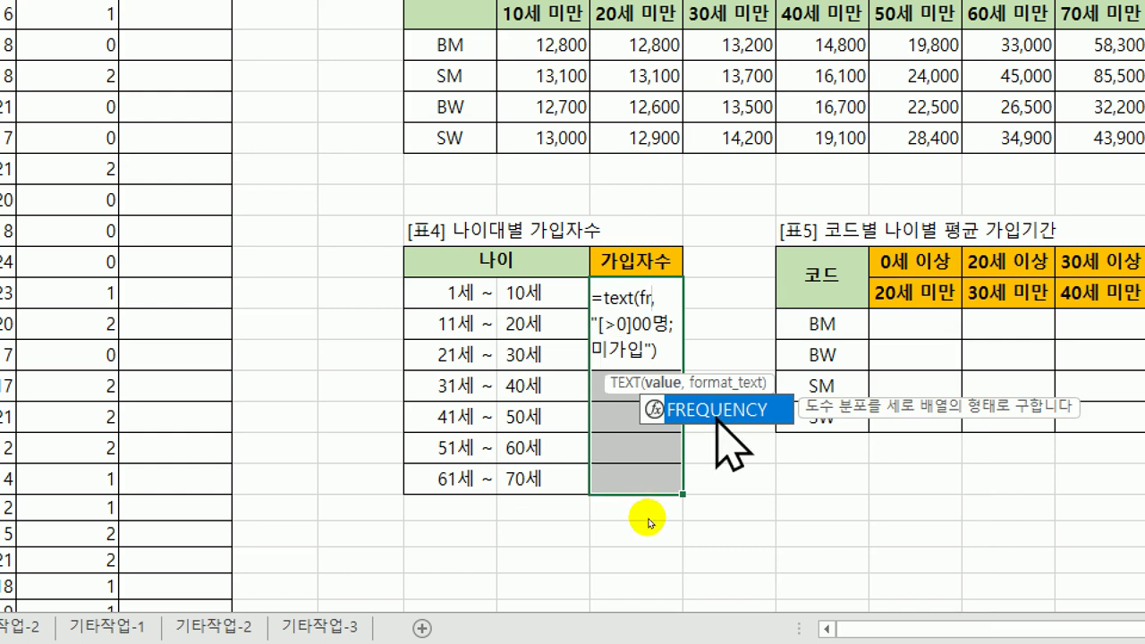
{"action": "double_click", "coordinate": [722, 413]}
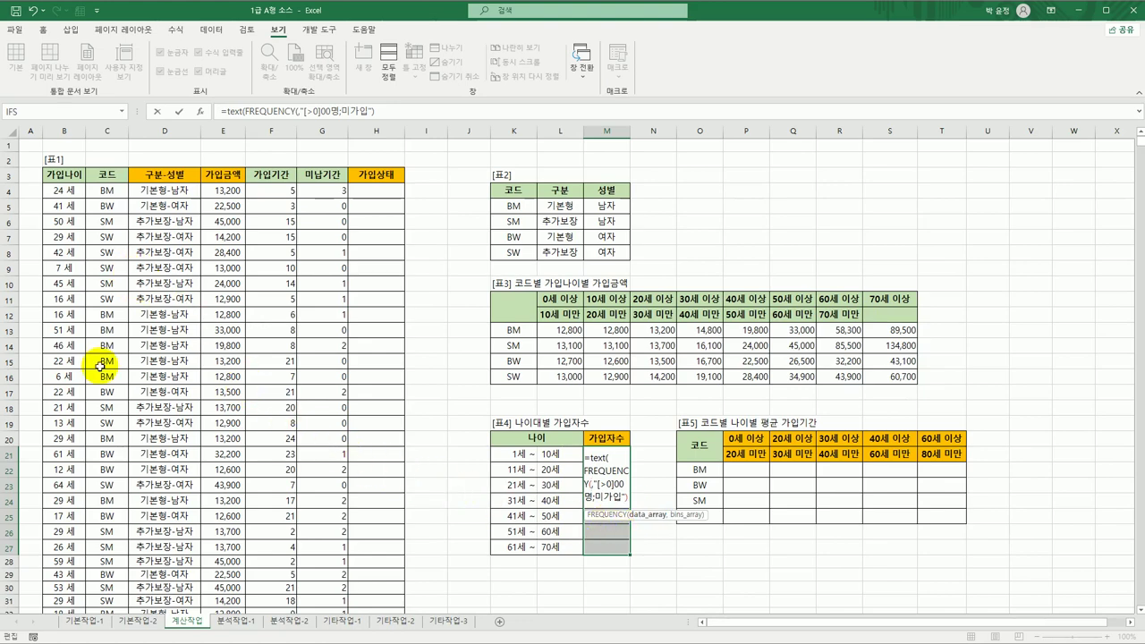
{"action": "left_click_drag", "start_coordinate": [58, 189], "coordinate": [60, 584]}
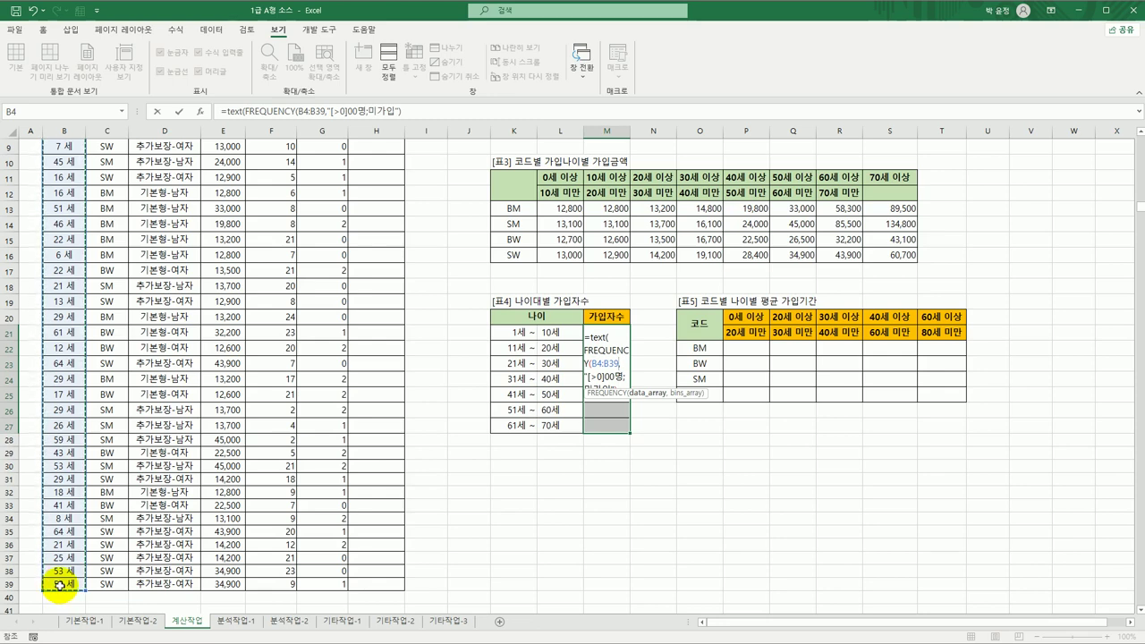
{"action": "type", "text": ","}
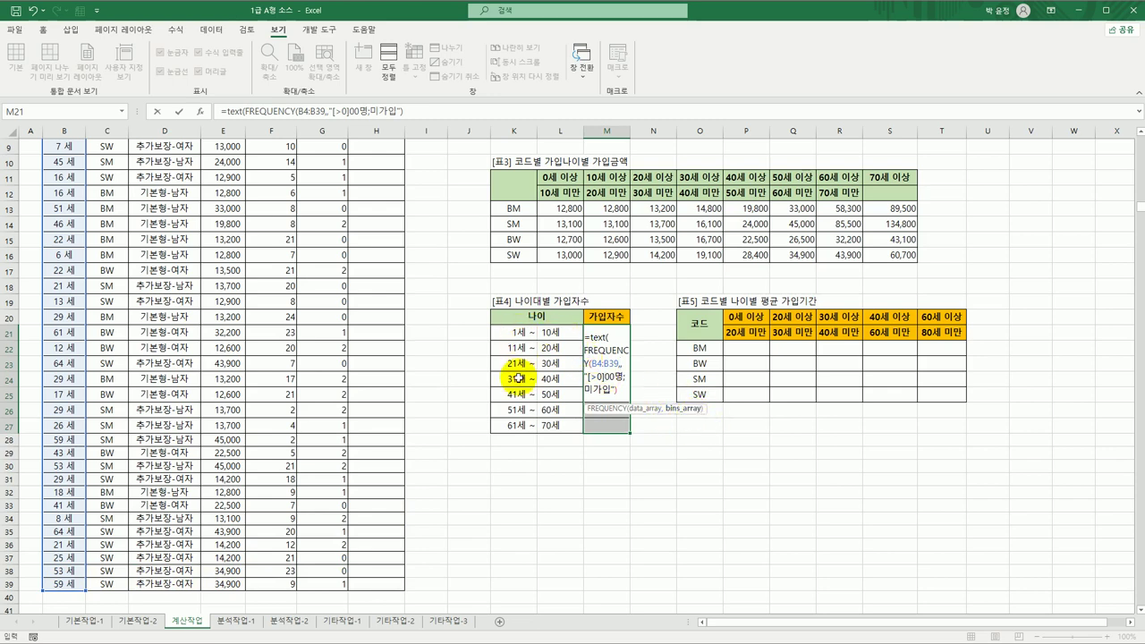
{"action": "left_click_drag", "start_coordinate": [552, 335], "coordinate": [555, 425]}
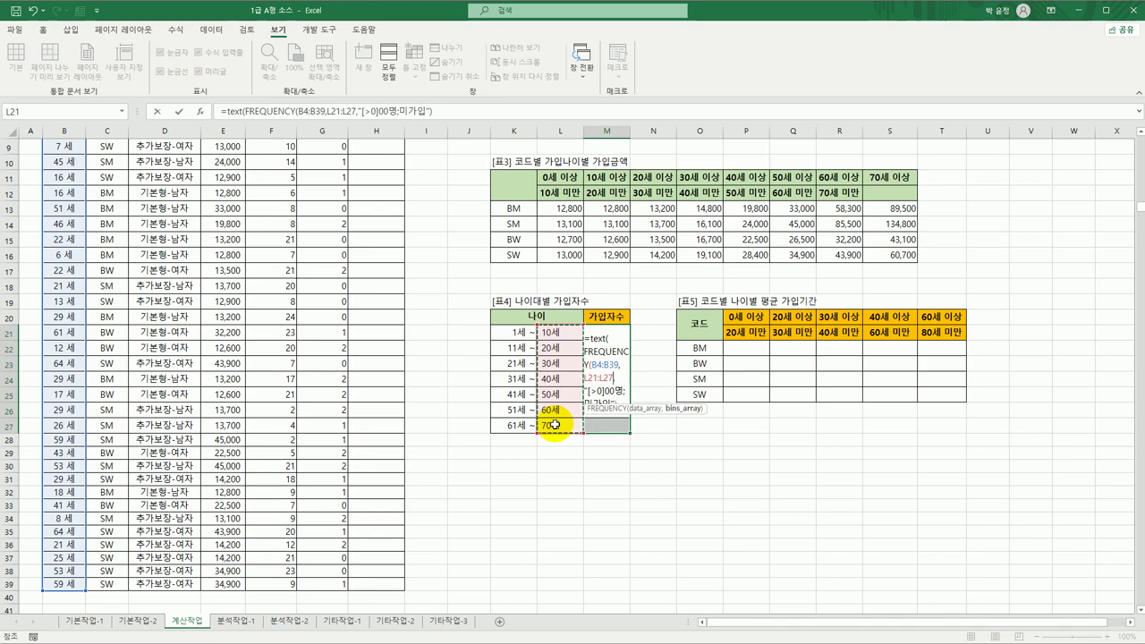
{"action": "type", "text": ")"}
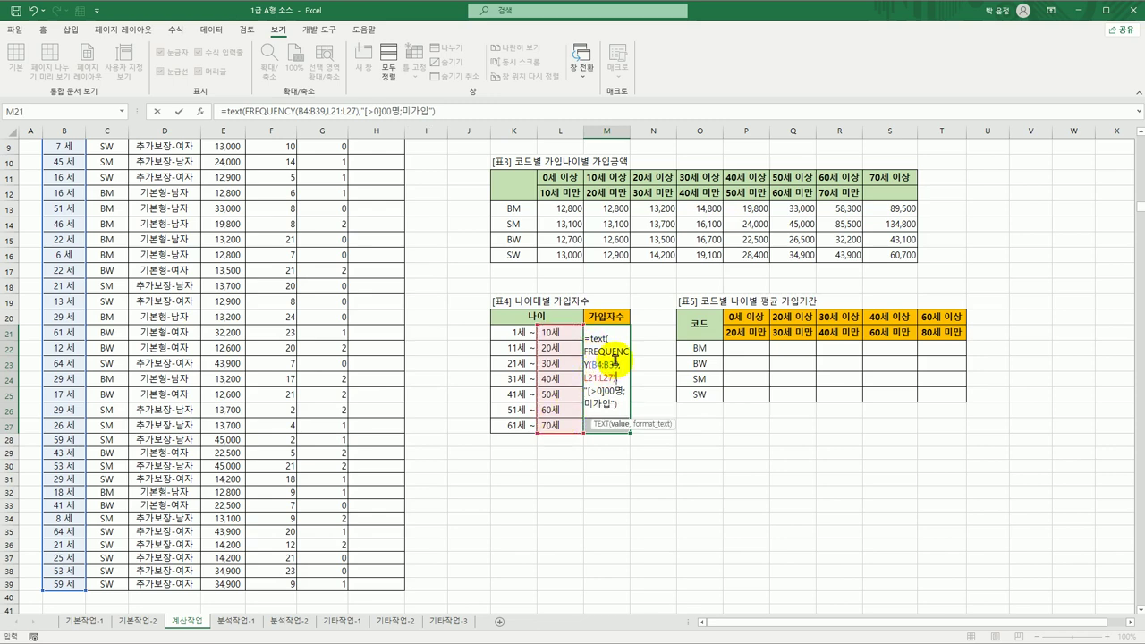
{"action": "left_click", "coordinate": [621, 407]}
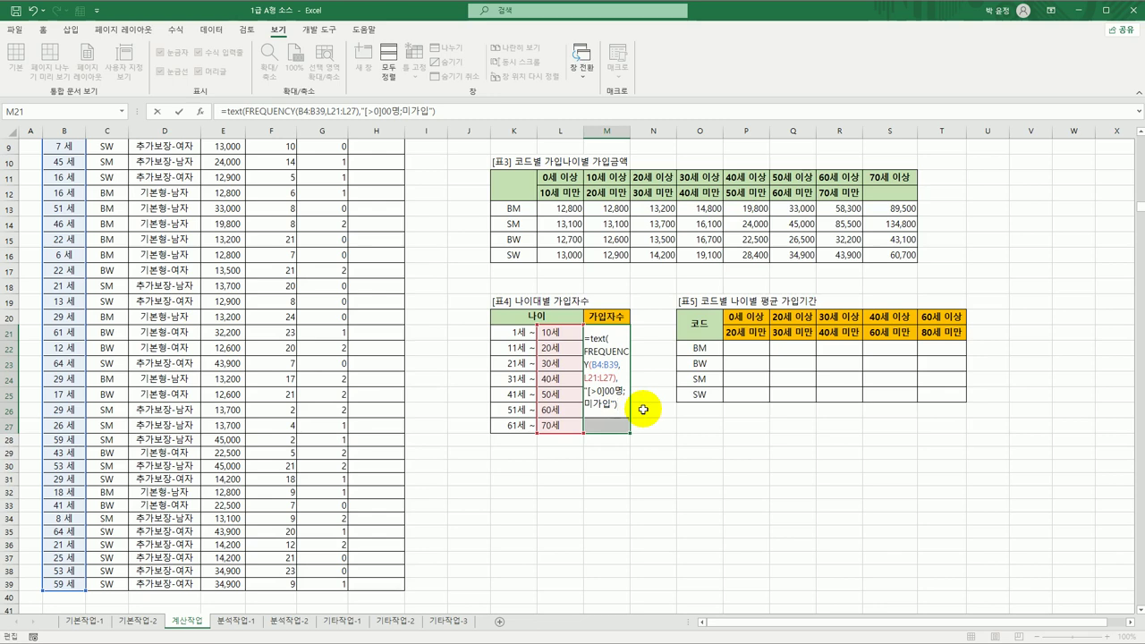
{"action": "key", "text": "ctrl+shift+Return"}
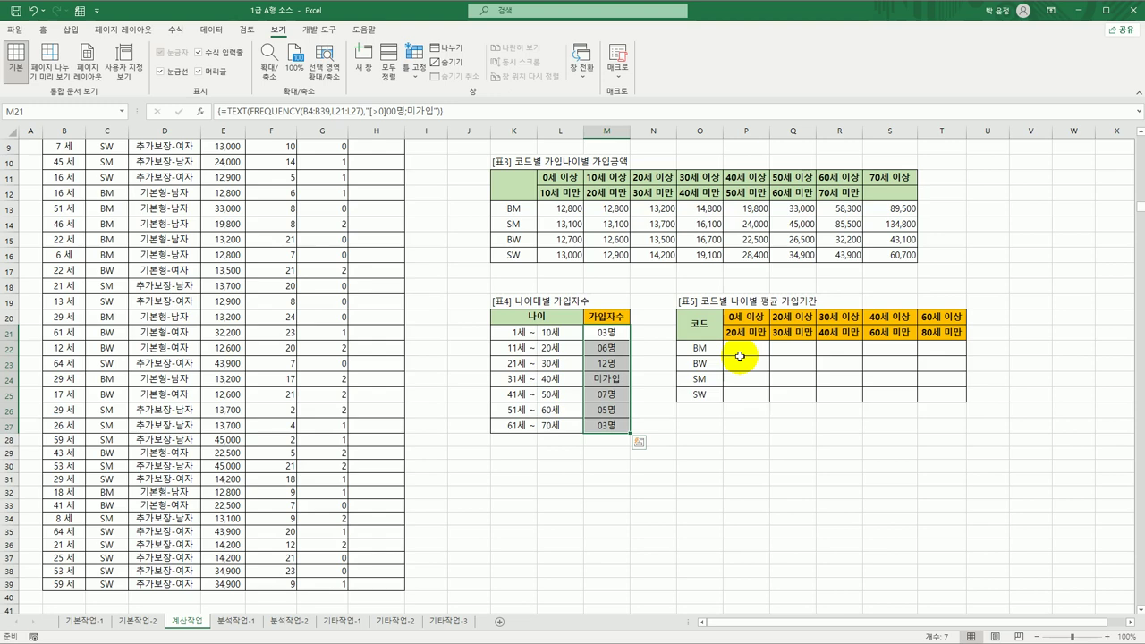
Start an IFERROR formula in 표5's first BM cell, P22, with an empty value argument and "" as the error result.
{"action": "left_click", "coordinate": [740, 356]}
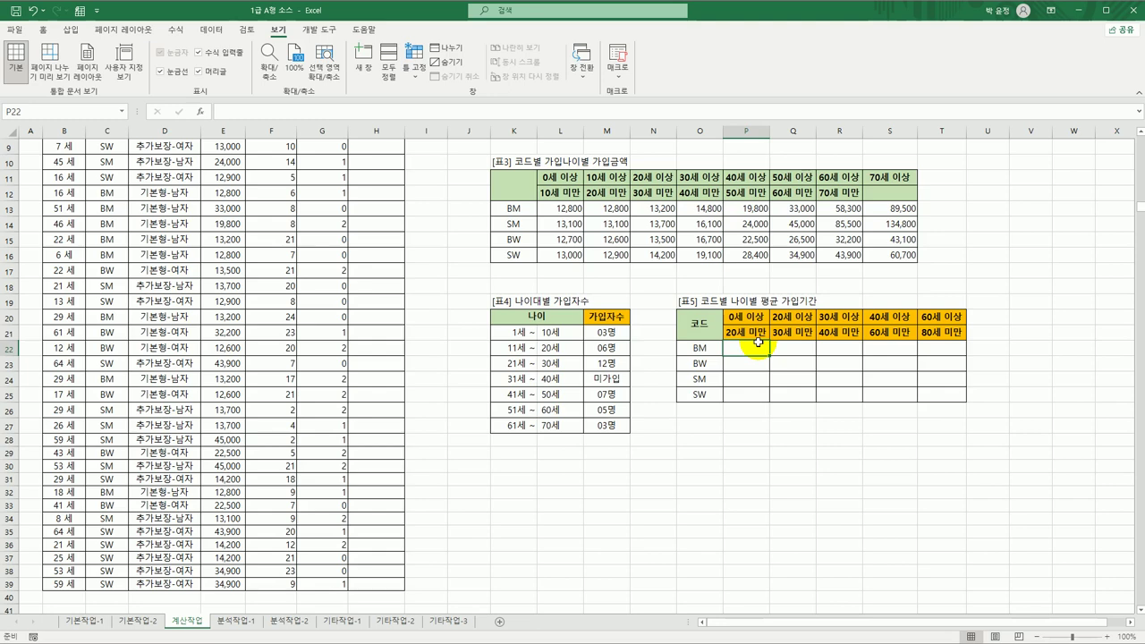
{"action": "type", "text": "="}
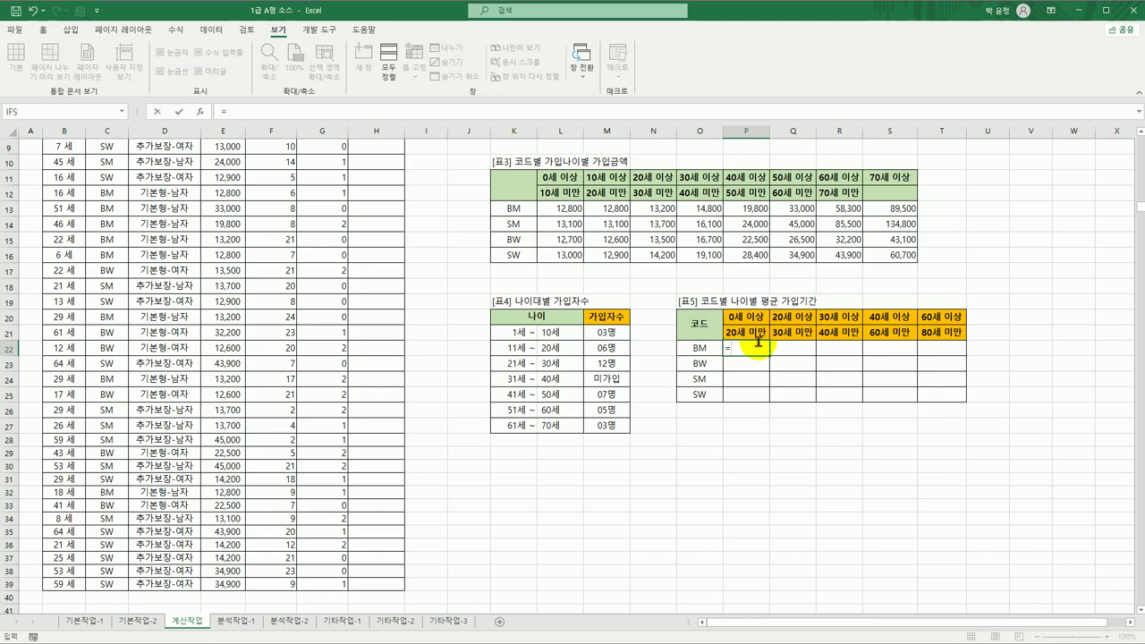
{"action": "type", "text": "if"}
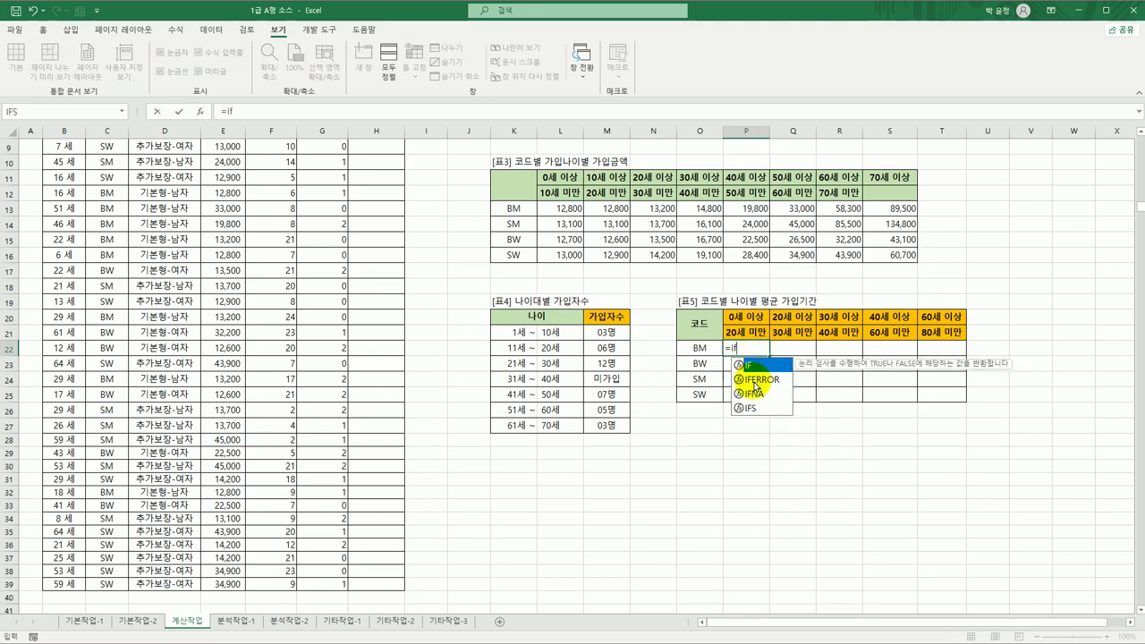
{"action": "double_click", "coordinate": [761, 380]}
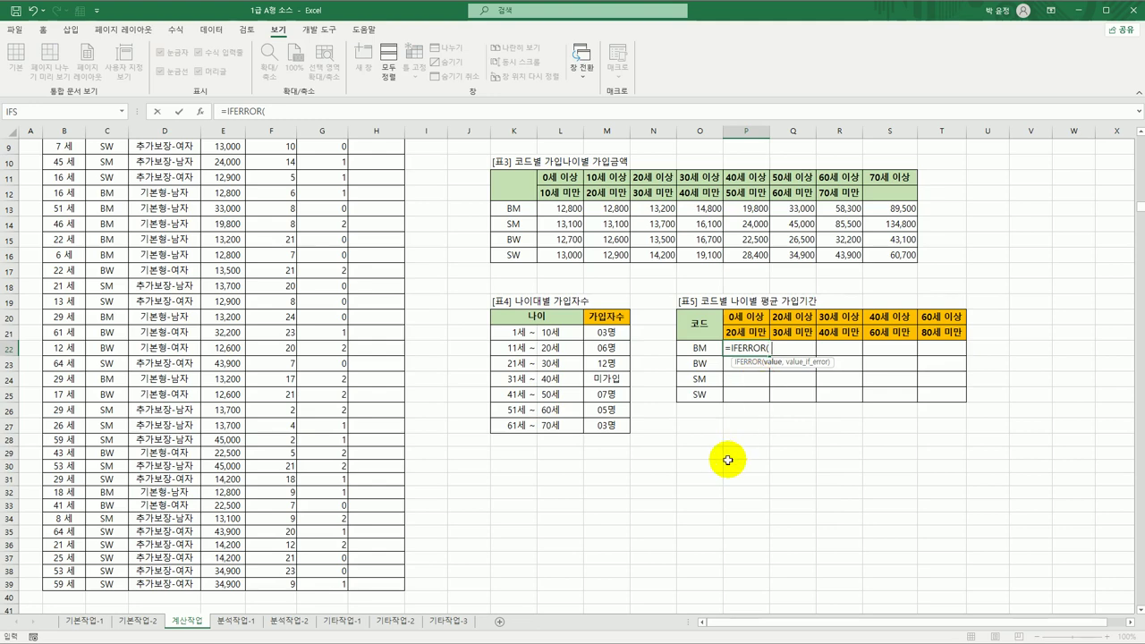
{"action": "type", "text": ",\"\")"}
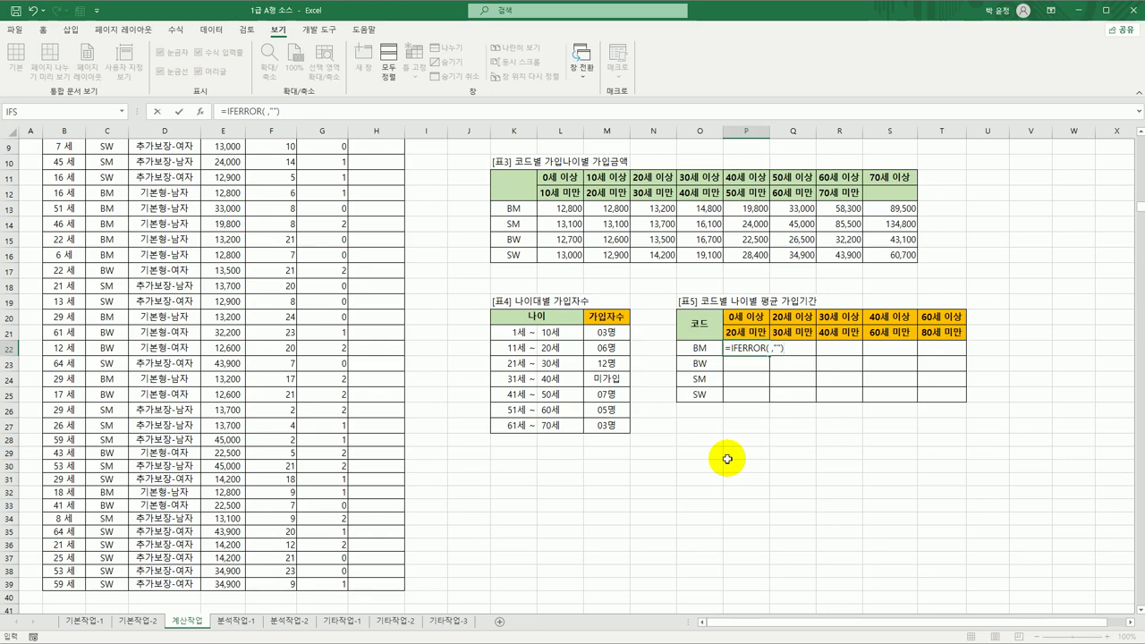
Nest AVERAGE and IF as P22's IFERROR value, with two empty bracketed conditions multiplied together as the logical test.
{"action": "left_click", "coordinate": [770, 349]}
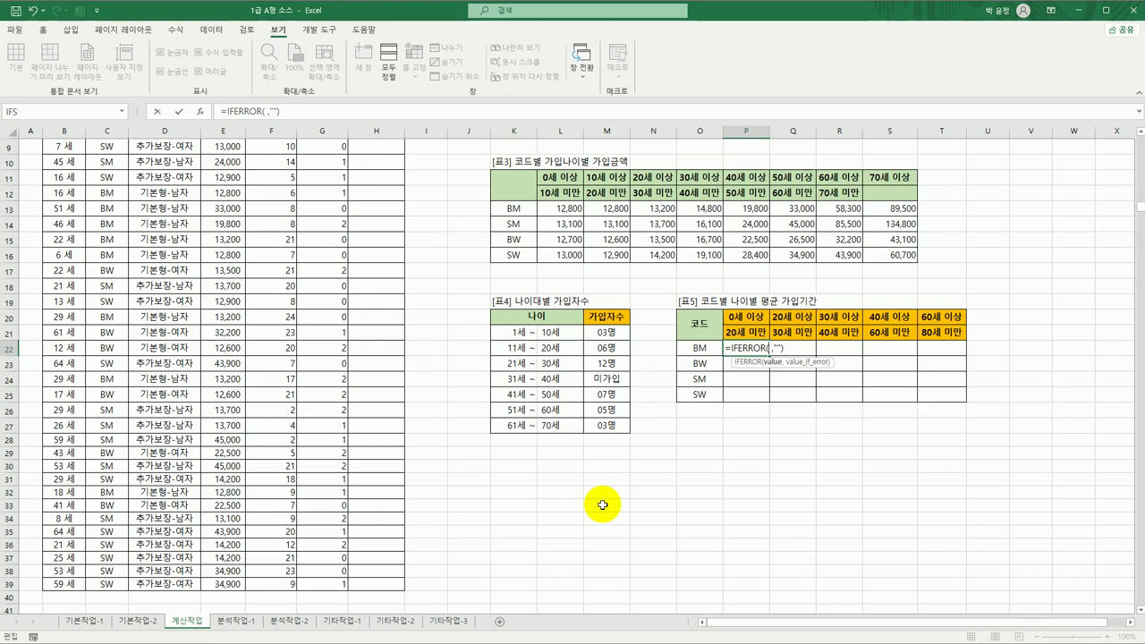
{"action": "type", "text": "av"}
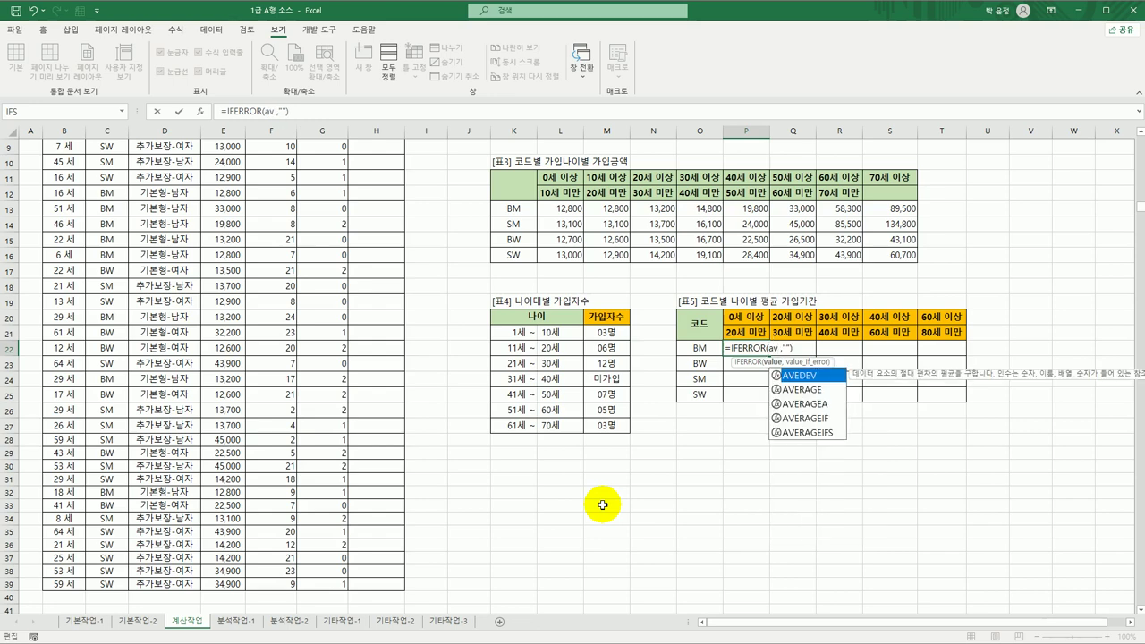
{"action": "left_click", "coordinate": [803, 391]}
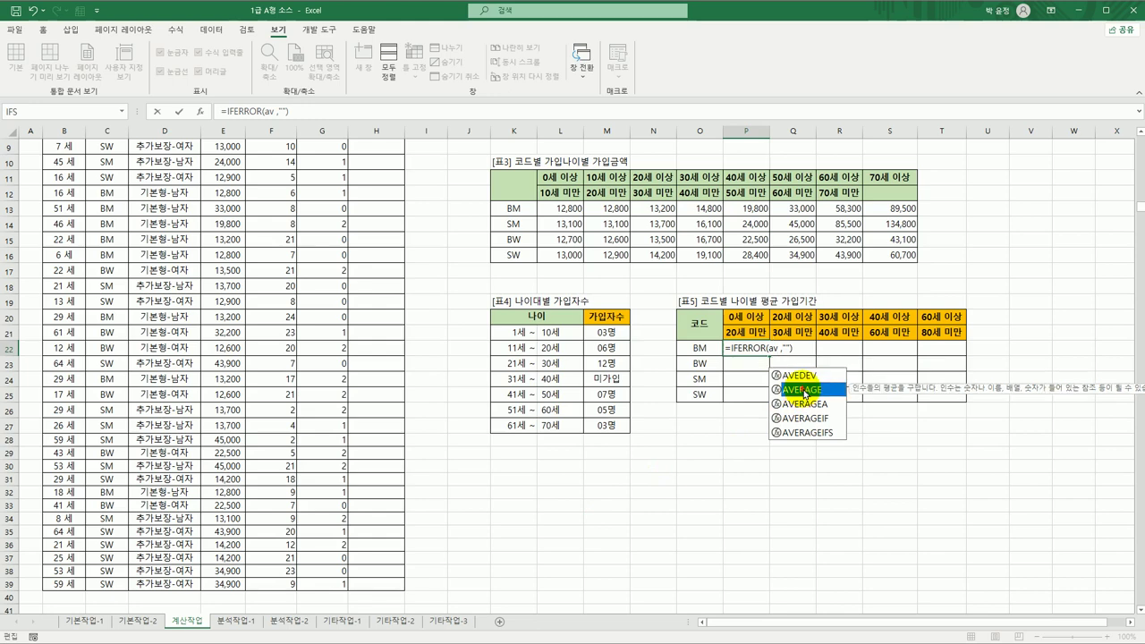
{"action": "double_click", "coordinate": [804, 391]}
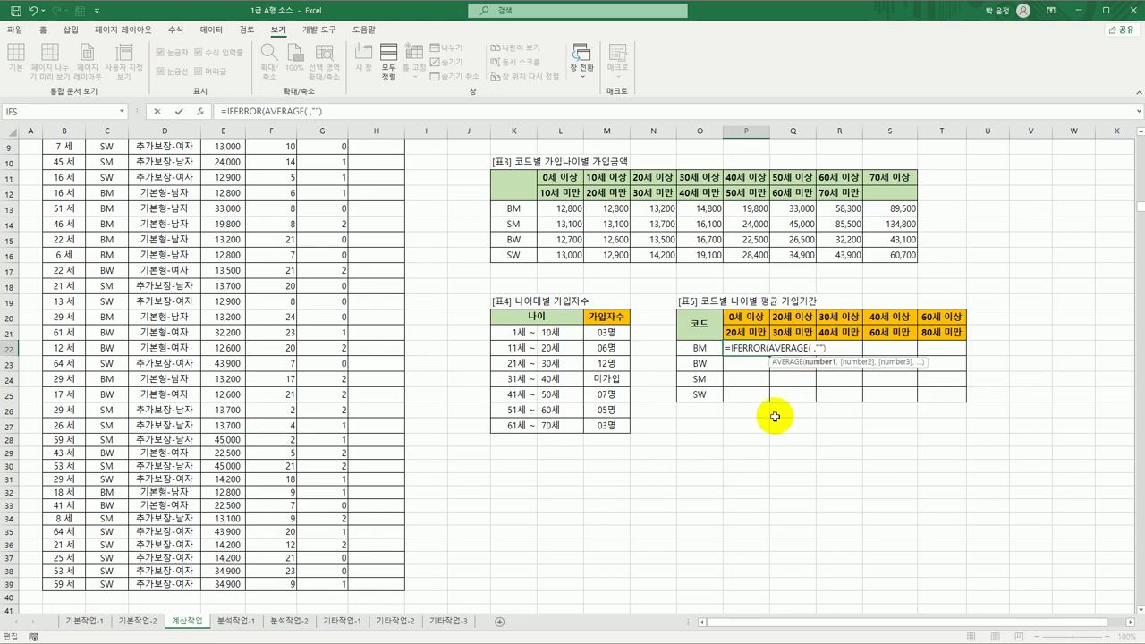
{"action": "type", "text": "if"}
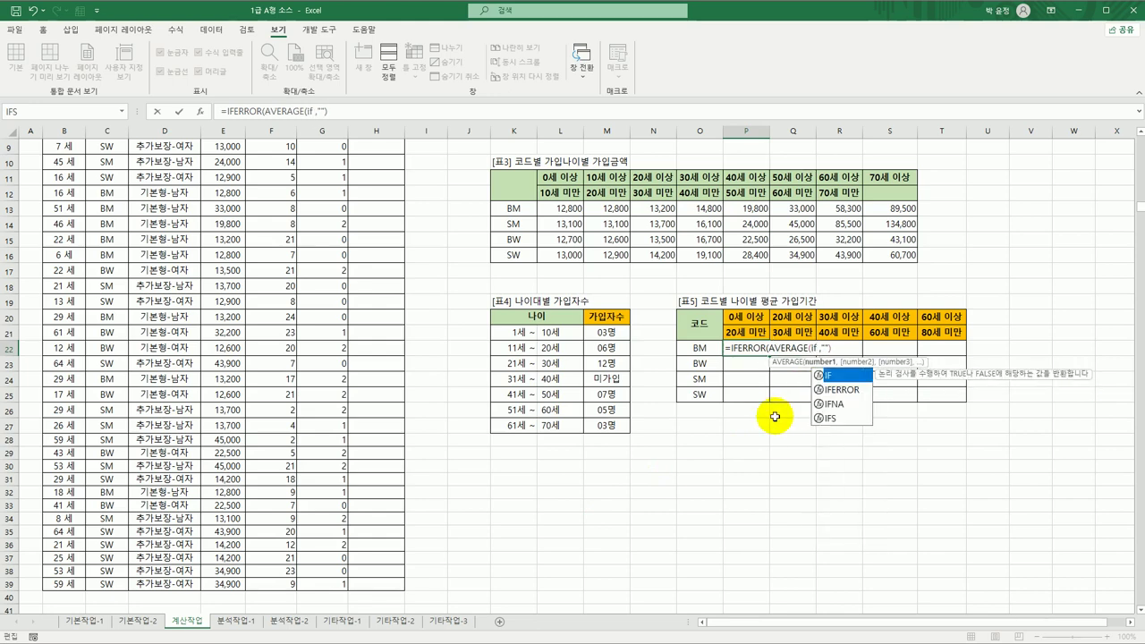
{"action": "double_click", "coordinate": [832, 376]}
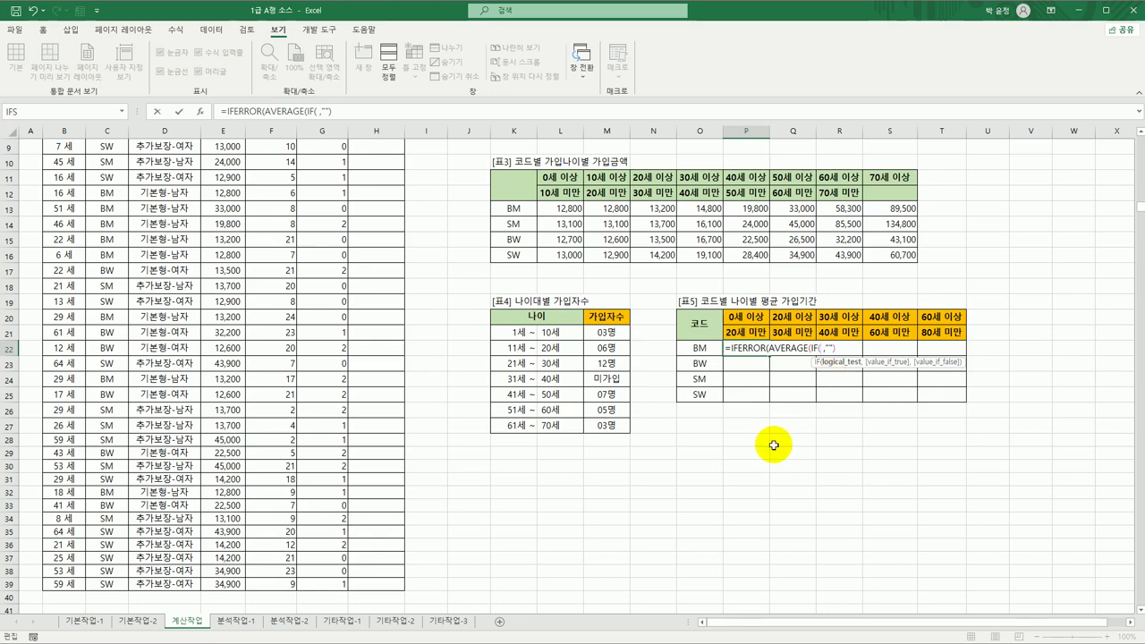
{"action": "type", "text": "()*(),"}
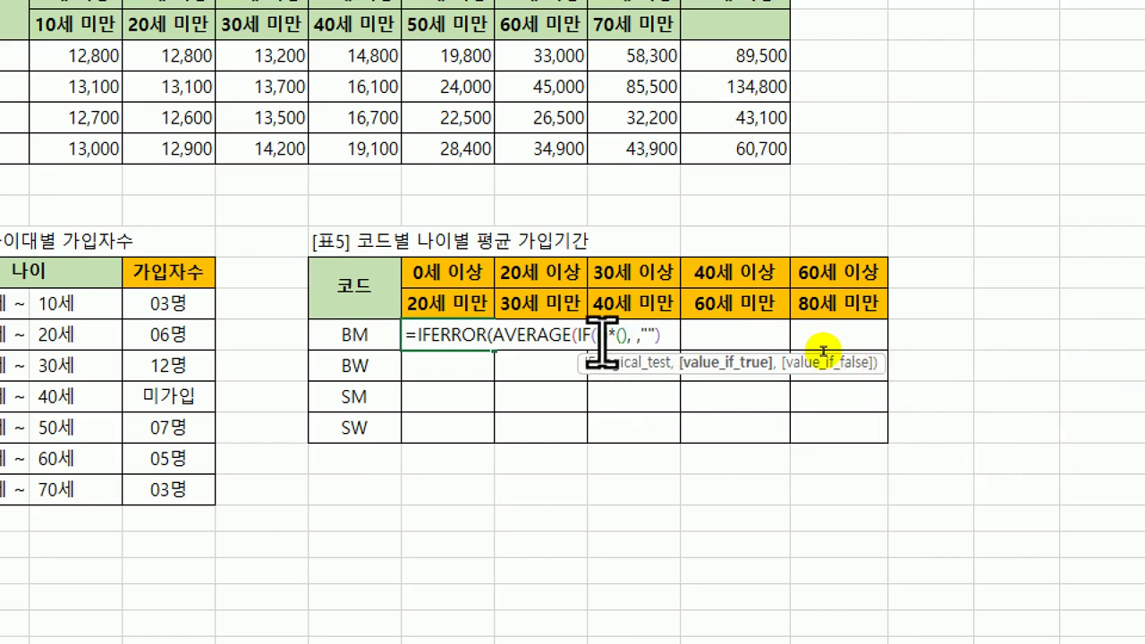
{"action": "left_click", "coordinate": [602, 336]}
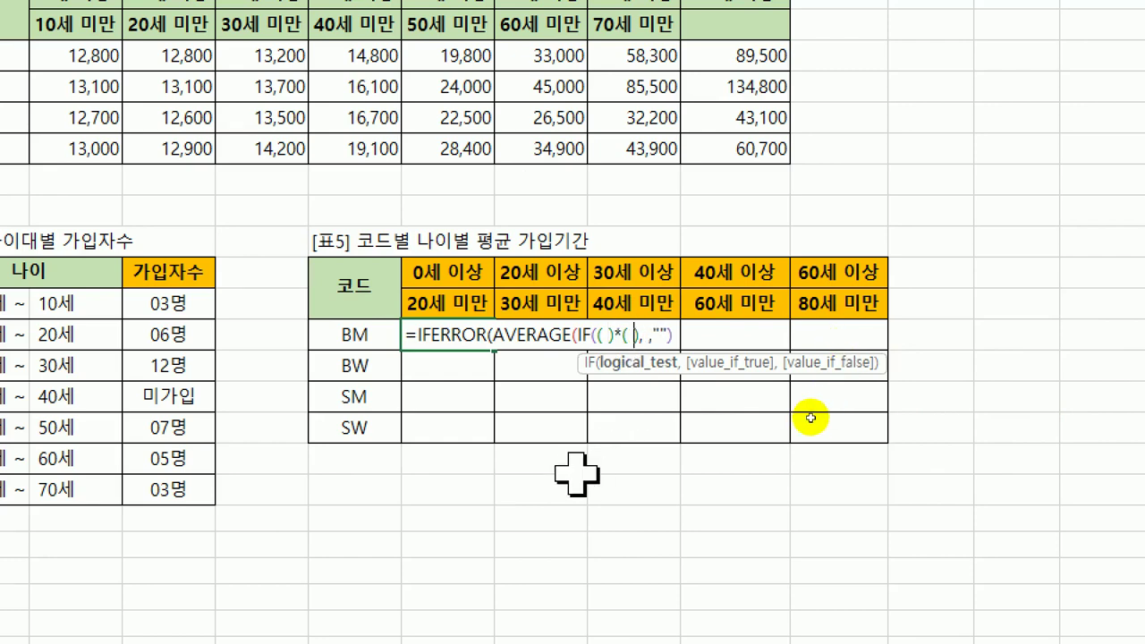
Give P22's IF the absolute 가입기간 range $F$4:$F$39 as its value if true.
{"action": "left_click", "coordinate": [643, 336]}
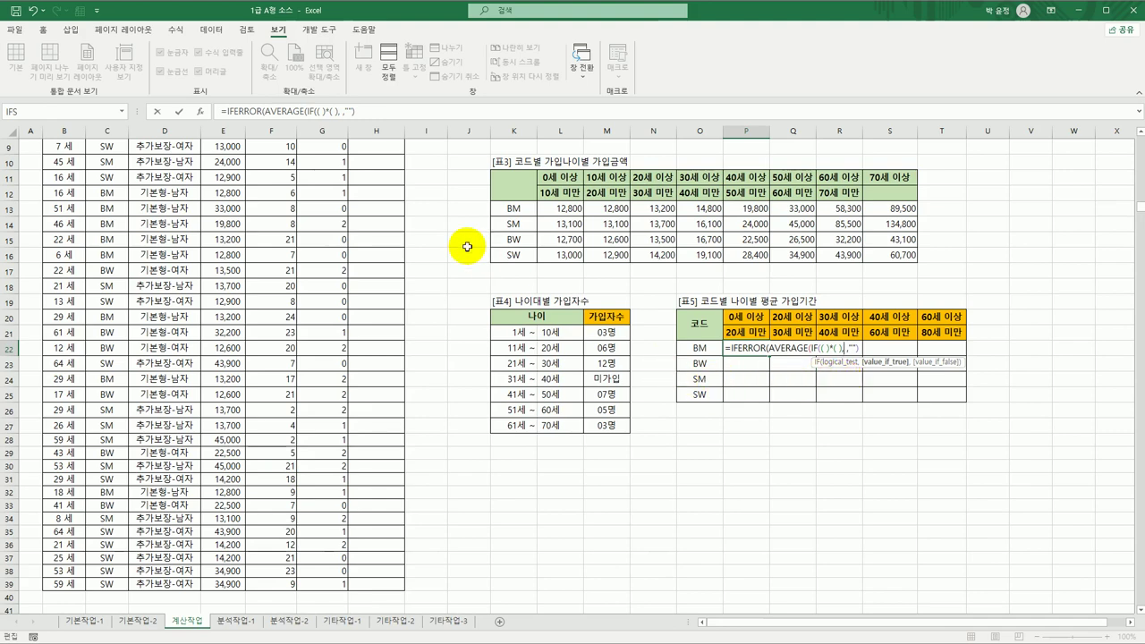
{"action": "scroll", "coordinate": [420, 225], "scroll_direction": "up", "scroll_amount": 3}
{"action": "left_click", "coordinate": [257, 192]}
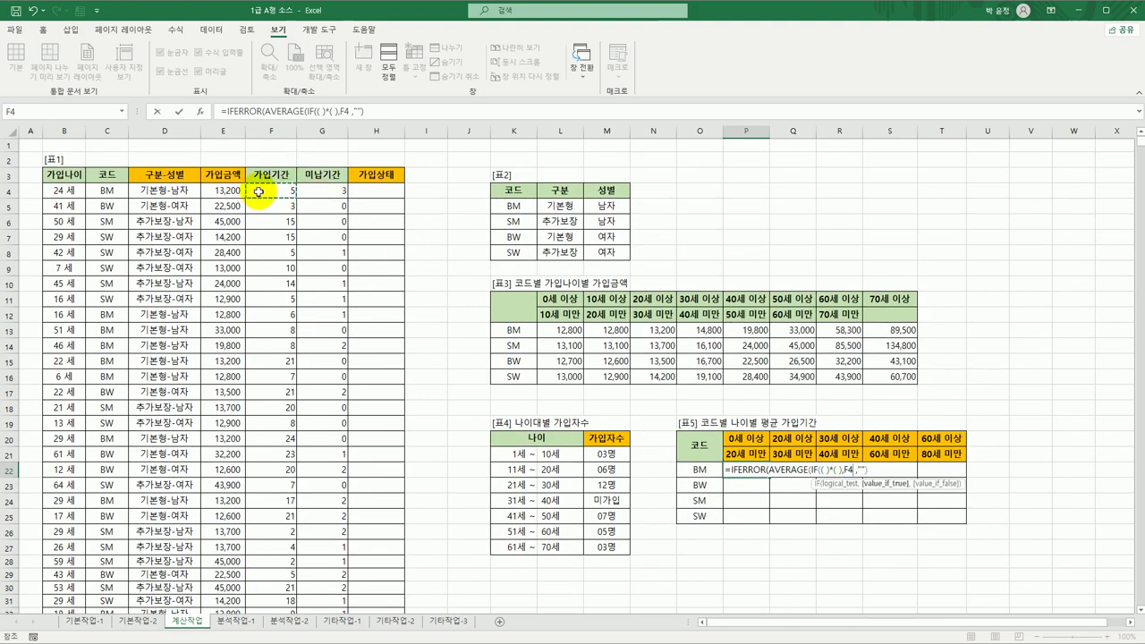
{"action": "left_click_drag", "start_coordinate": [258, 193], "coordinate": [254, 584]}
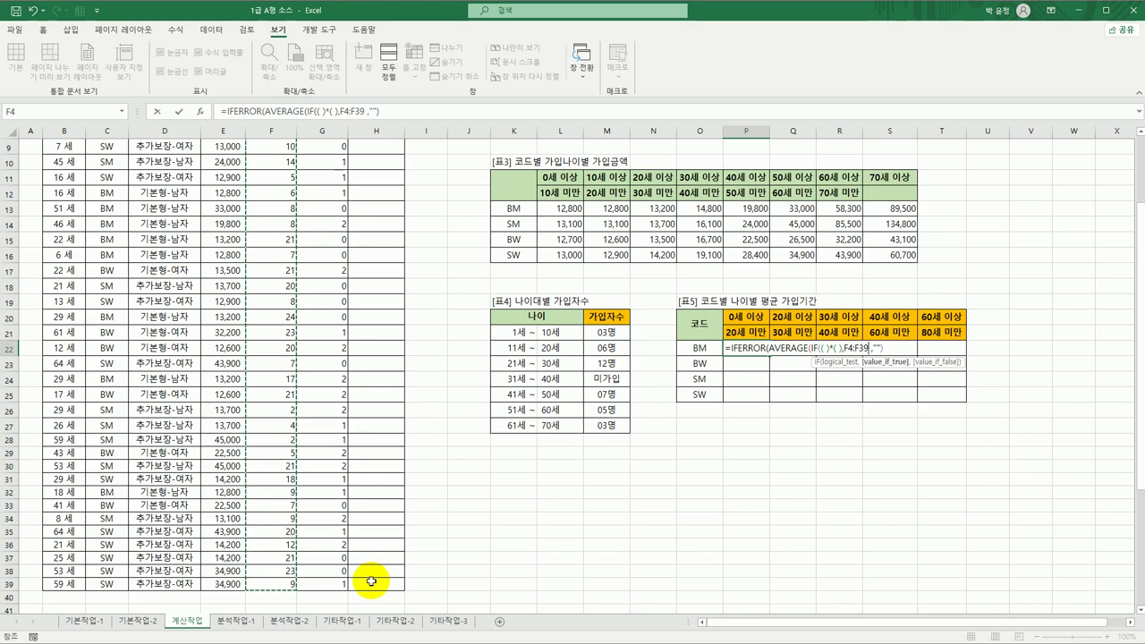
{"action": "key", "text": "F4"}
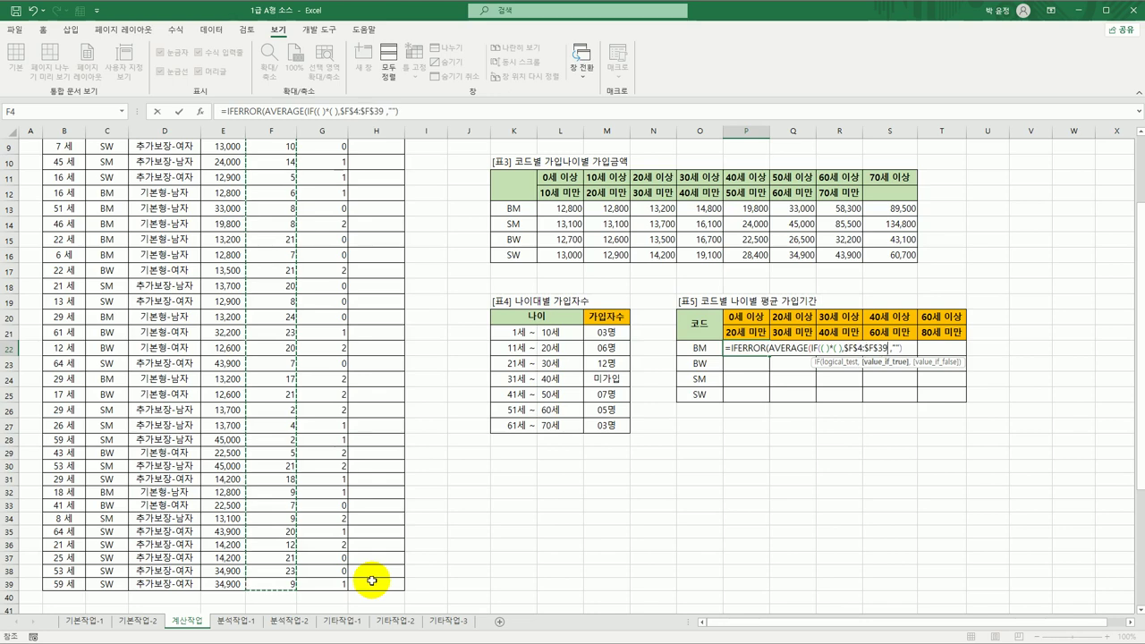
Fill P22's first IF condition with $C$4:$C$39=$O22 to match the 코드 column against the row's code.
{"action": "left_click", "coordinate": [824, 349]}
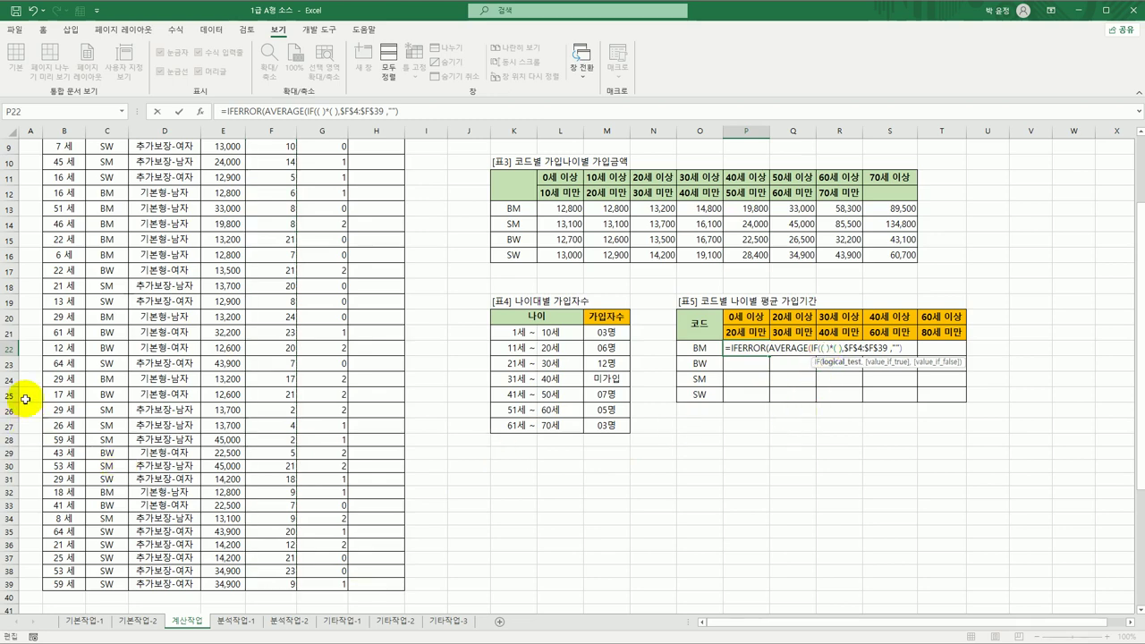
{"action": "scroll", "coordinate": [26, 400], "scroll_direction": "up", "scroll_amount": 3}
{"action": "left_click_drag", "start_coordinate": [101, 191], "coordinate": [103, 584]}
{"action": "key", "text": "F4"}
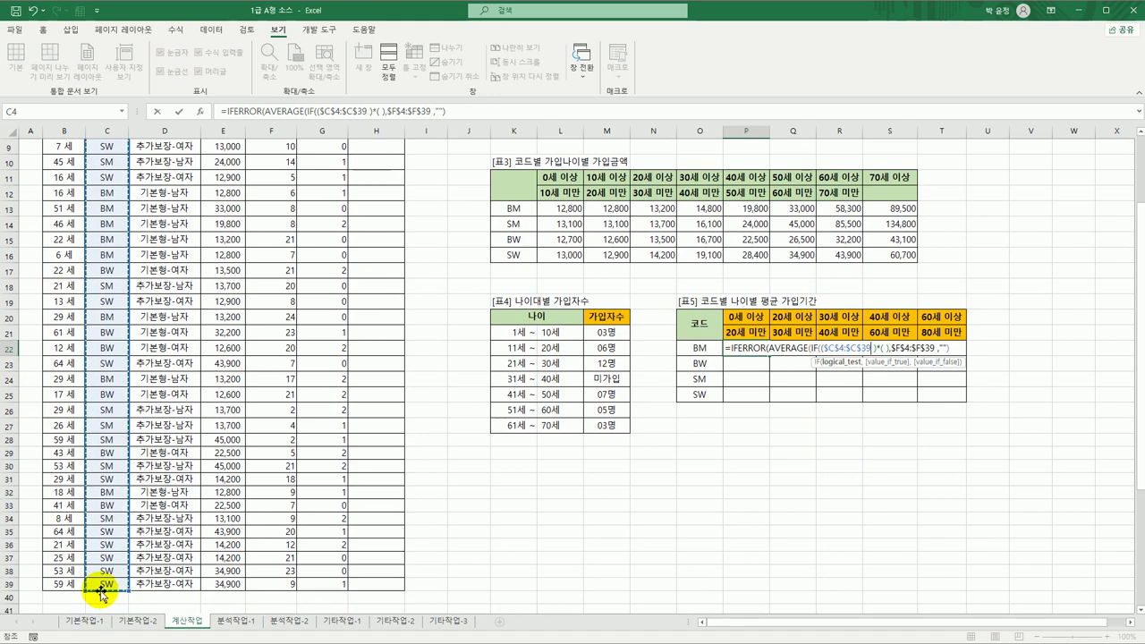
{"action": "type", "text": "="}
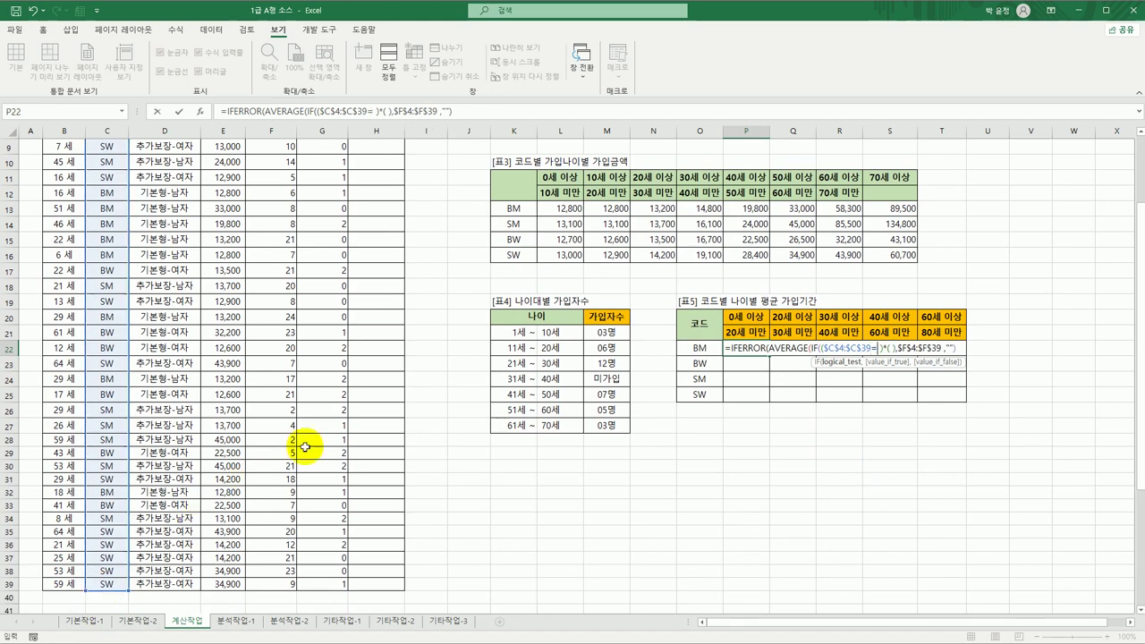
{"action": "left_click", "coordinate": [715, 348]}
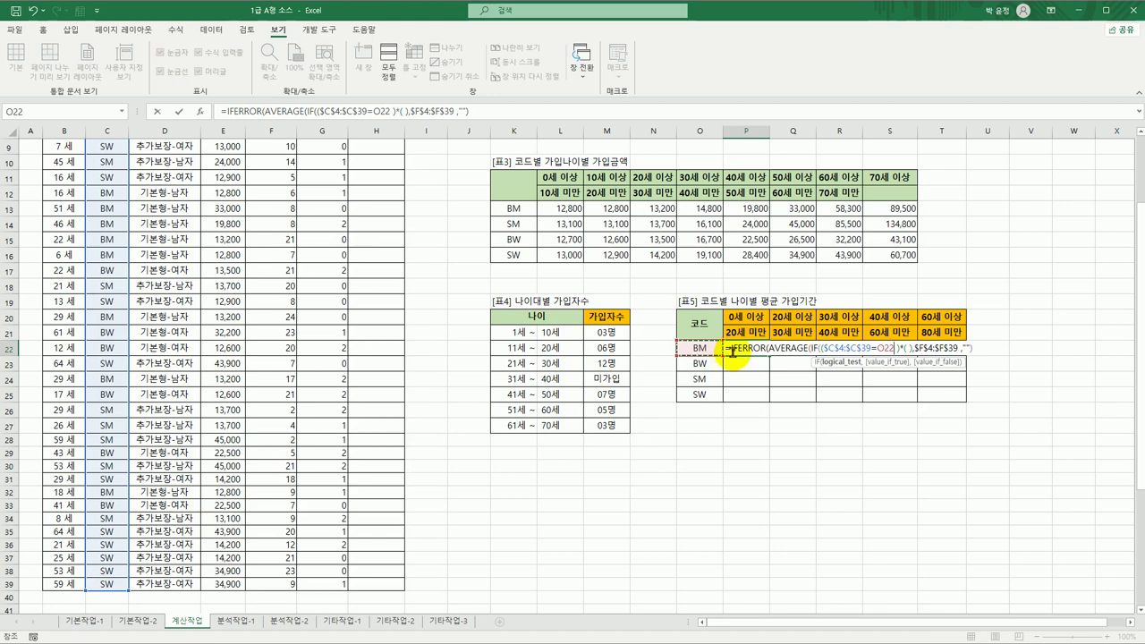
{"action": "key", "text": "F4"}
{"action": "key", "text": "F4"}
{"action": "key", "text": "F4"}
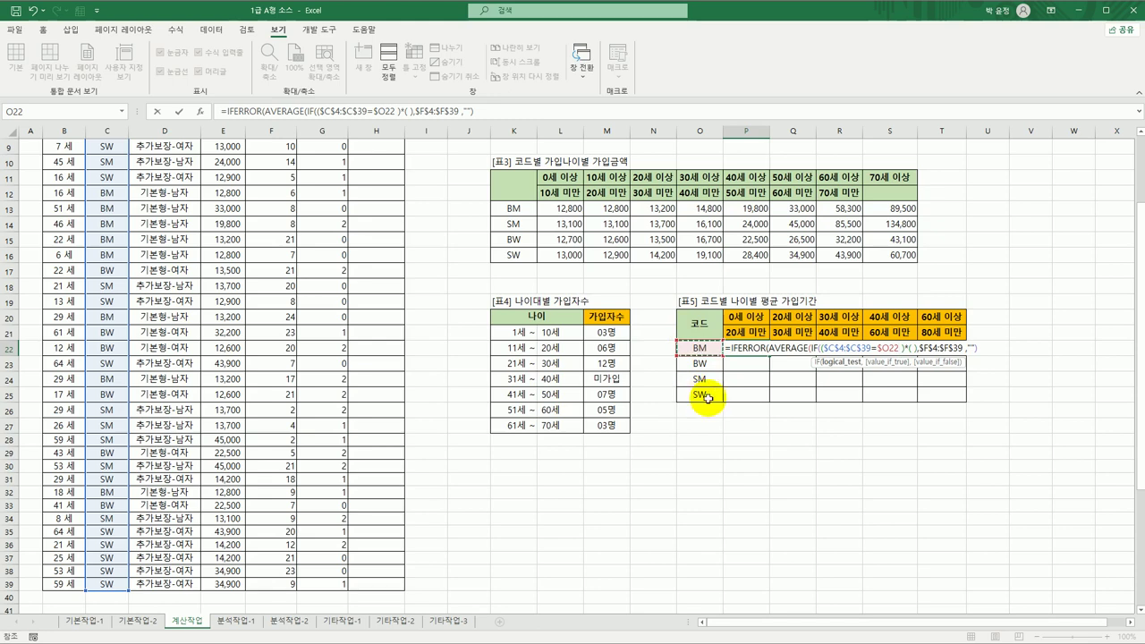
{"action": "key", "text": "Delete"}
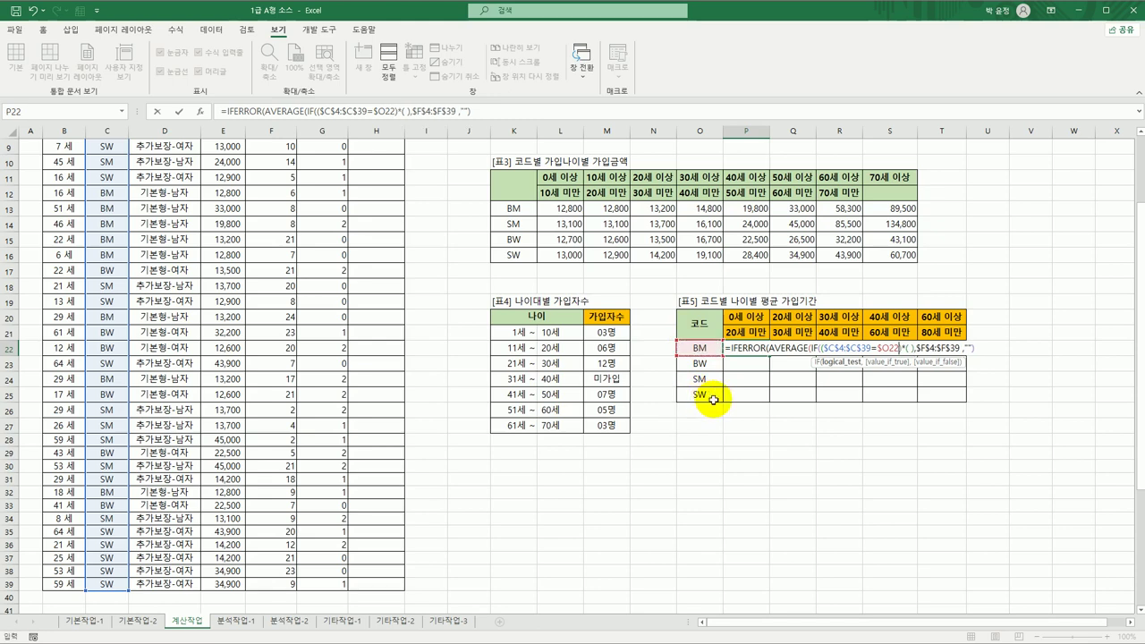
Fill P22's second IF condition with $B$4:$B$39>=P$20, comparing 가입나이 with the lower age limit.
{"action": "left_click", "coordinate": [911, 347]}
{"action": "left_click", "coordinate": [915, 348]}
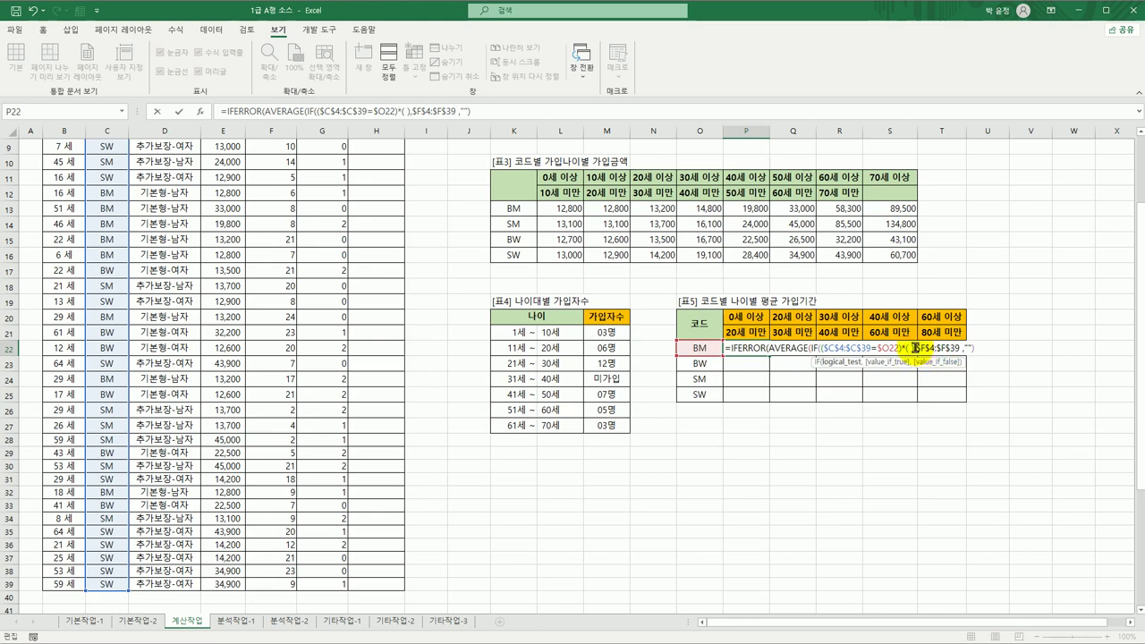
{"action": "left_click", "coordinate": [910, 354]}
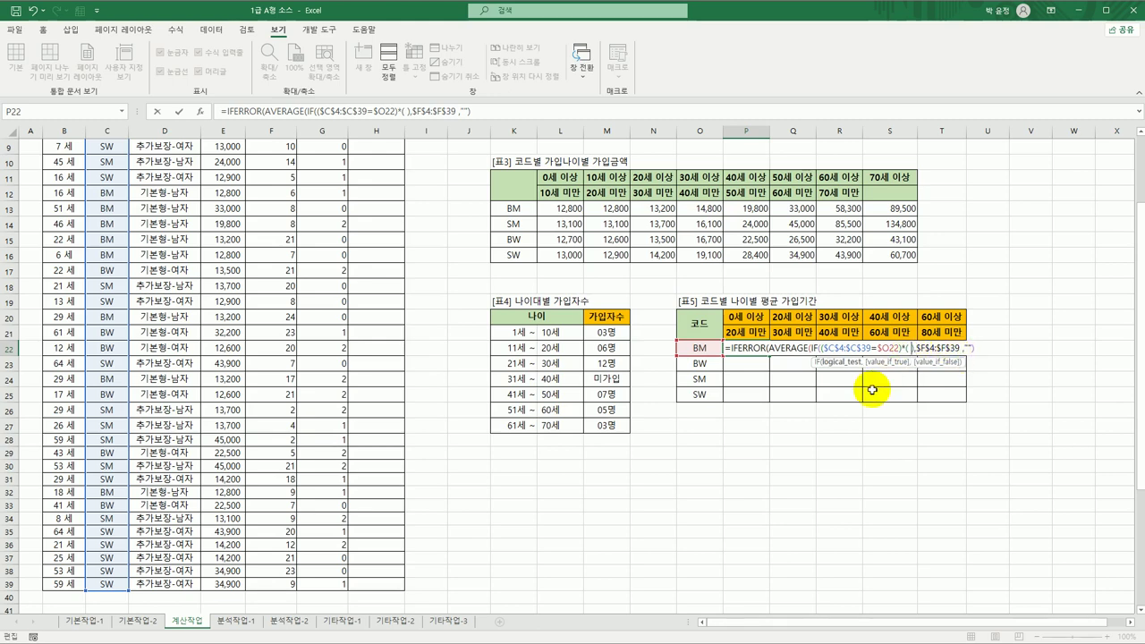
{"action": "key", "text": "BackSpace"}
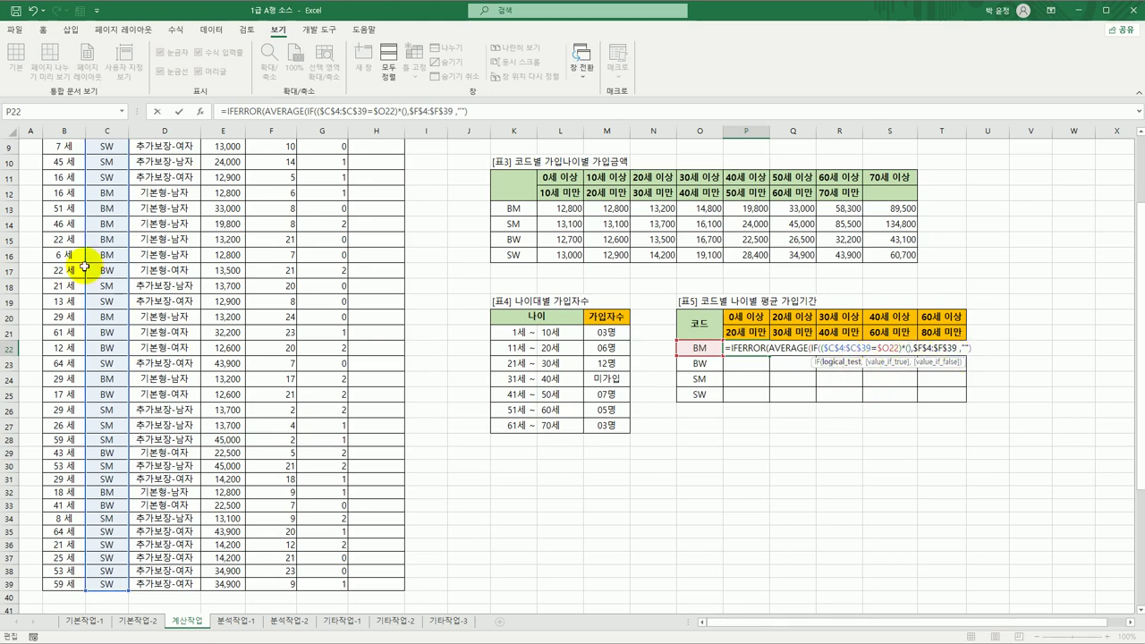
{"action": "scroll", "coordinate": [146, 237], "scroll_direction": "up", "scroll_amount": 3}
{"action": "left_click_drag", "start_coordinate": [63, 191], "coordinate": [59, 592]}
{"action": "key", "text": "F4"}
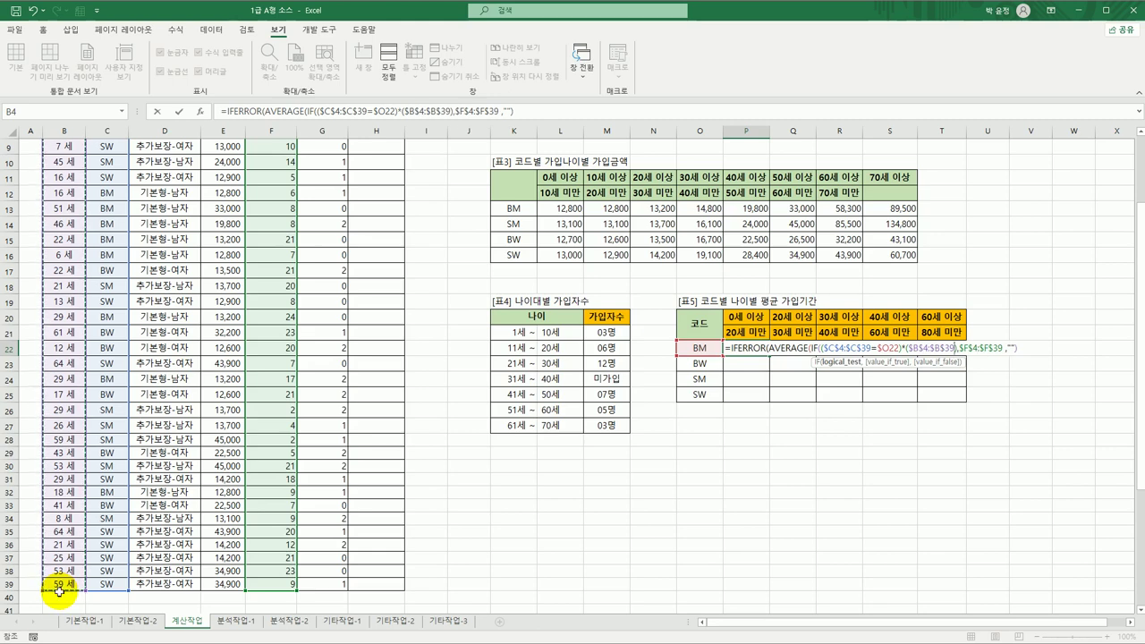
{"action": "type", "text": ">"}
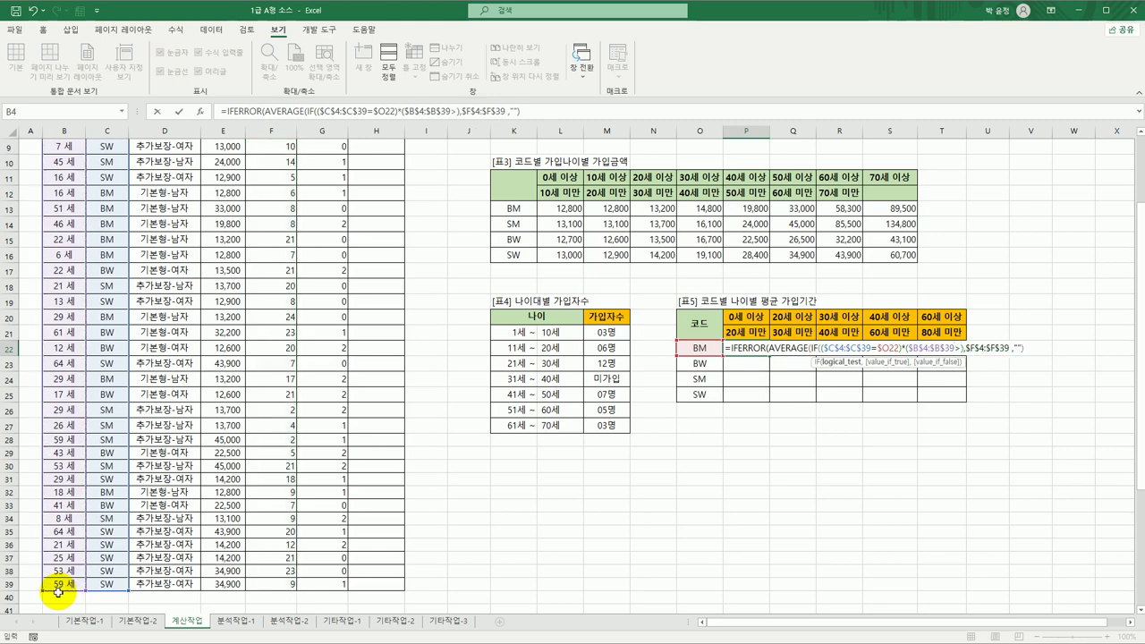
{"action": "type", "text": "="}
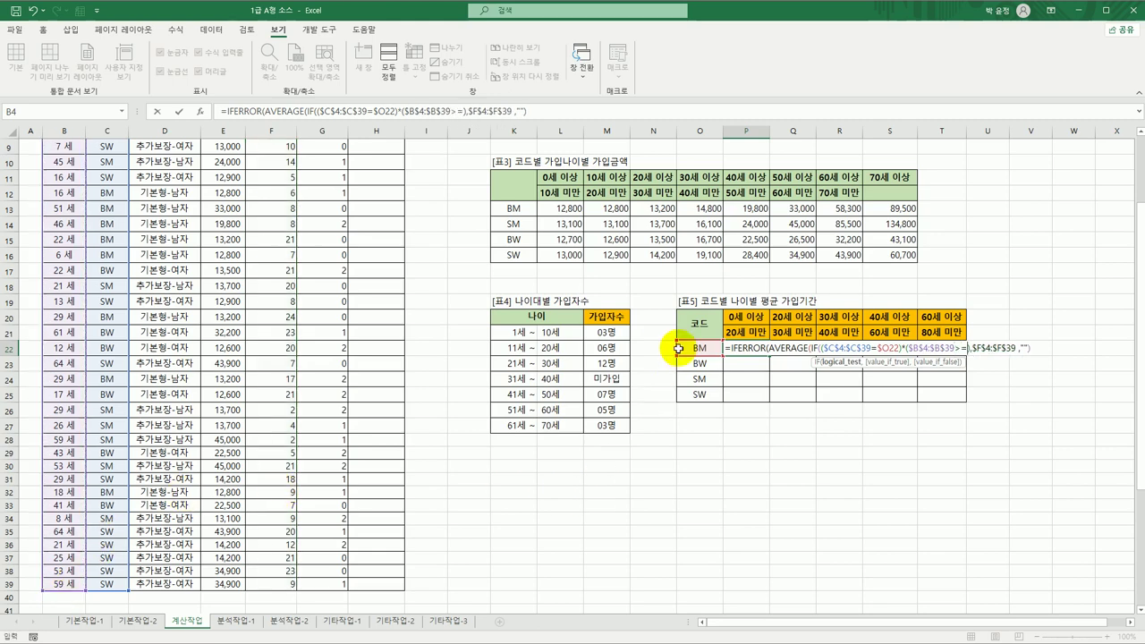
{"action": "left_click", "coordinate": [757, 315]}
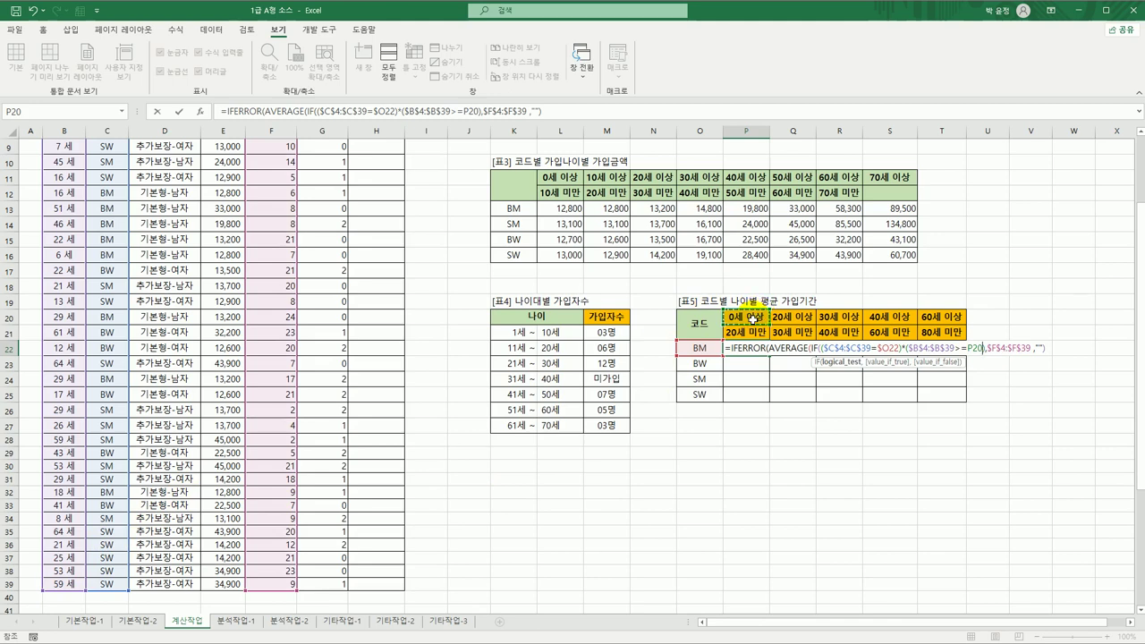
{"action": "key", "text": "Right"}
{"action": "key", "text": "F4"}
{"action": "key", "text": "F4"}
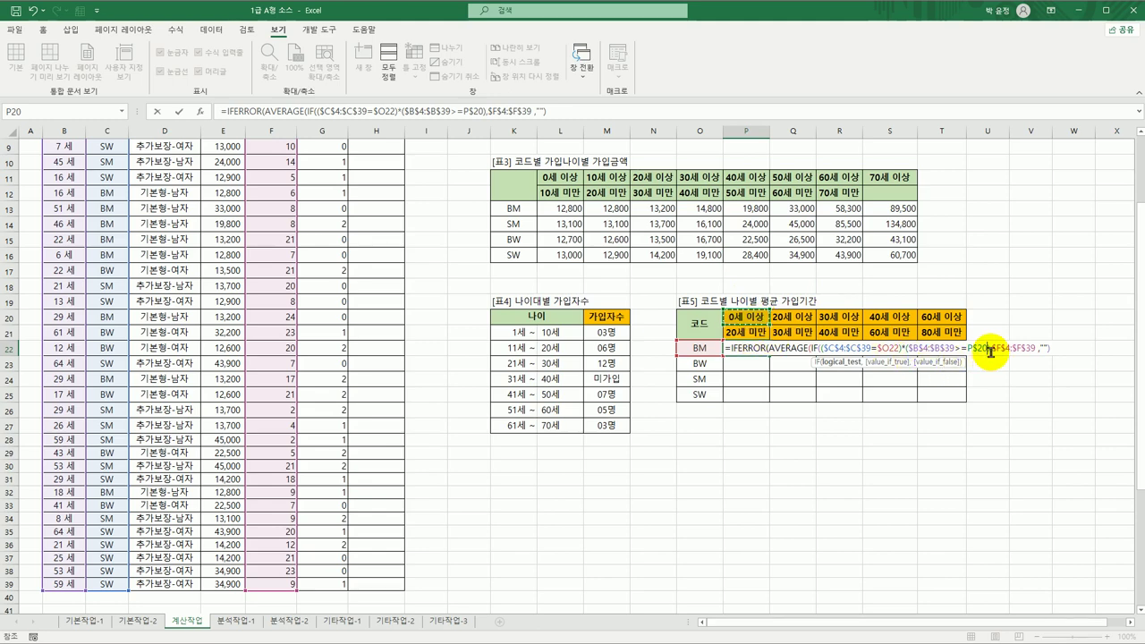
Multiply a third condition, ($B$4:$B$39<P$21), into P22's IF test to compare 가입나이 with the upper age limit.
{"action": "left_click", "coordinate": [992, 352]}
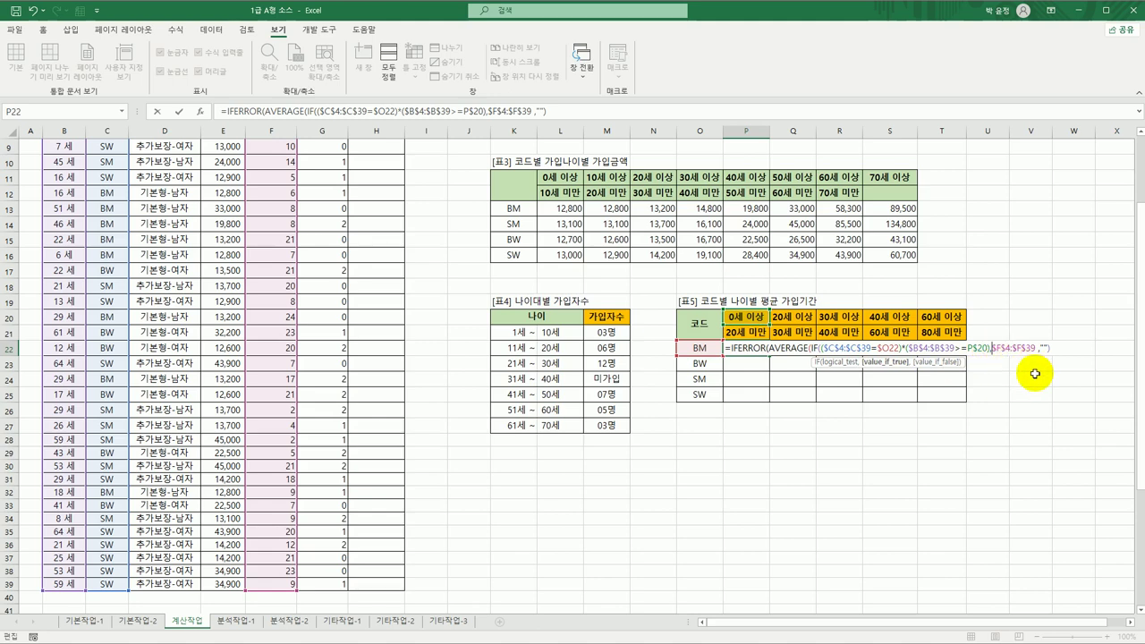
{"action": "key", "text": "Left"}
{"action": "type", "text": "*"}
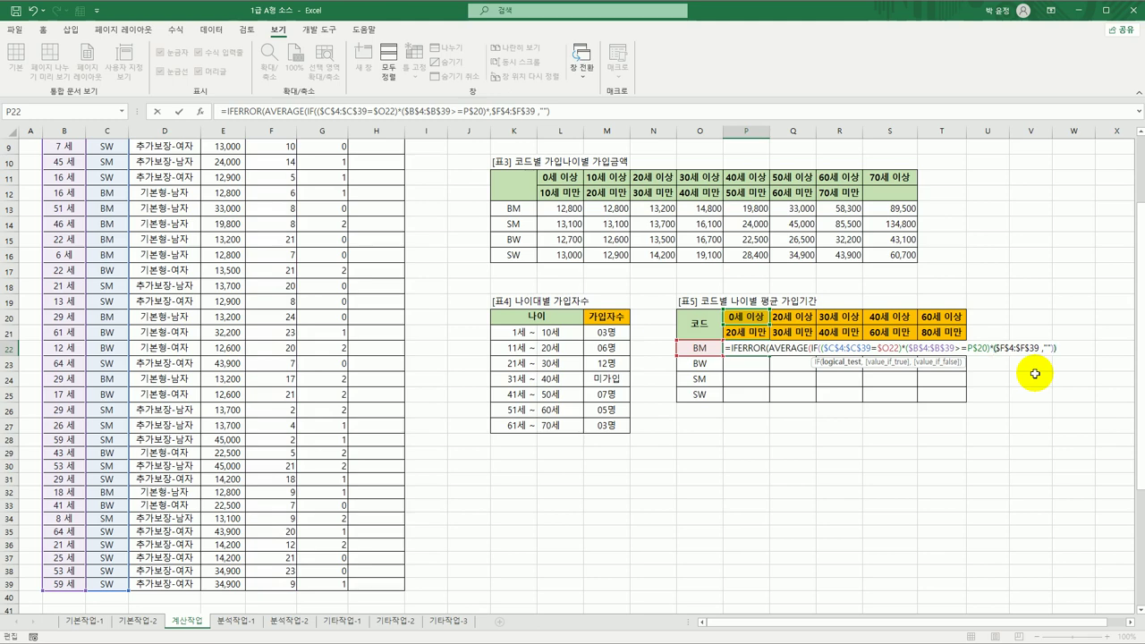
{"action": "type", "text": "("}
{"action": "scroll", "coordinate": [208, 305], "scroll_direction": "up", "scroll_amount": 1}
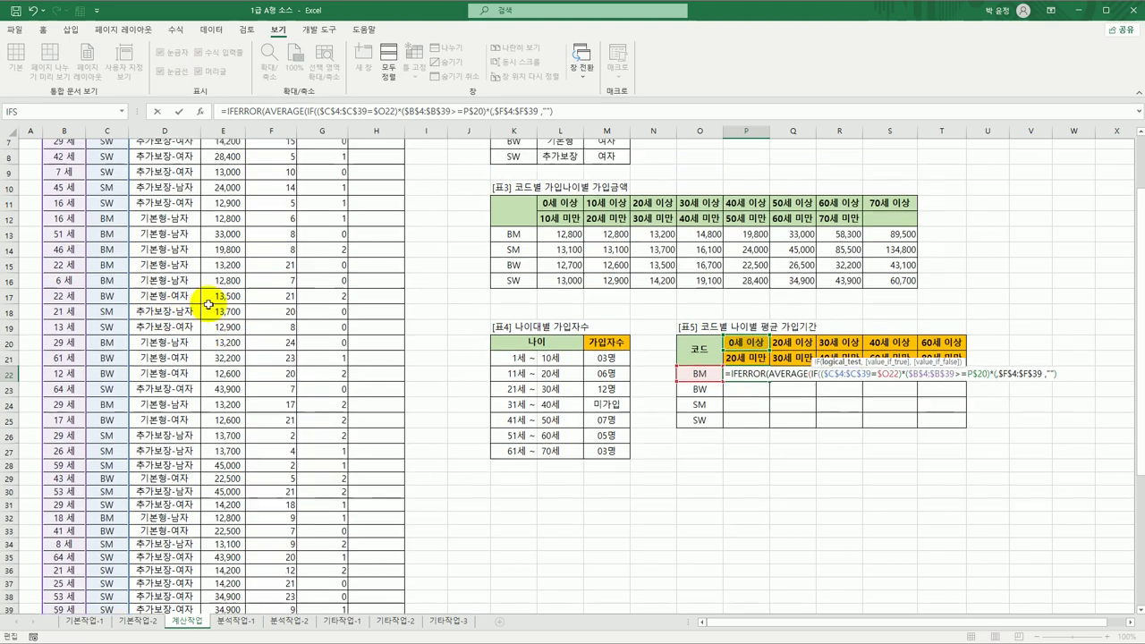
{"action": "scroll", "coordinate": [207, 306], "scroll_direction": "up", "scroll_amount": 2}
{"action": "left_click_drag", "start_coordinate": [59, 183], "coordinate": [69, 586]}
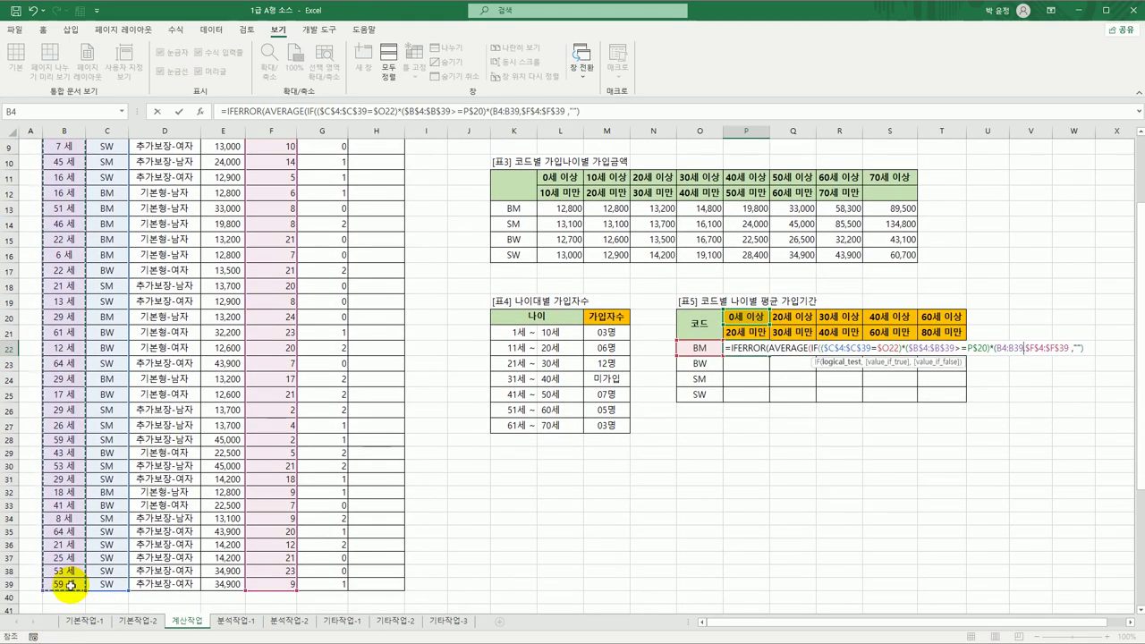
{"action": "key", "text": "F4"}
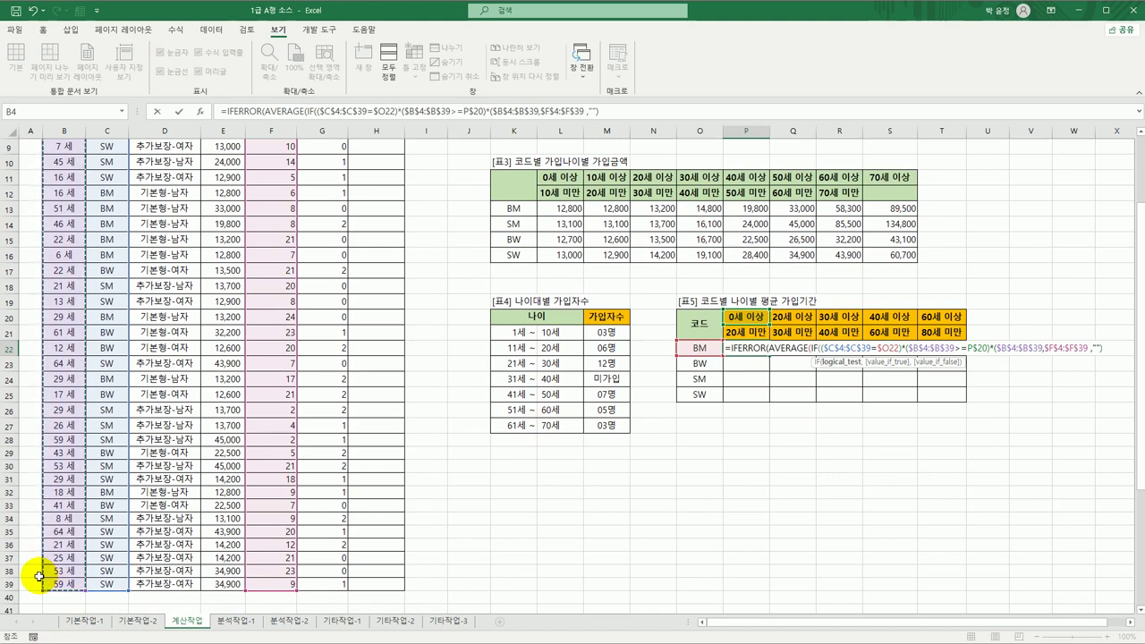
{"action": "type", "text": "<"}
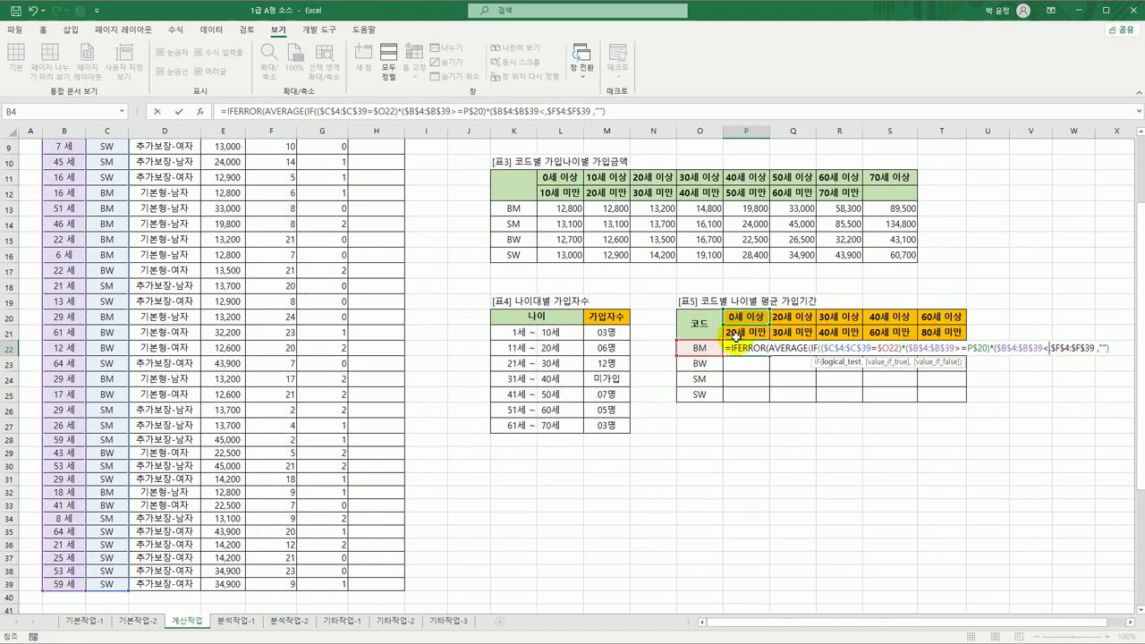
{"action": "left_click", "coordinate": [736, 337]}
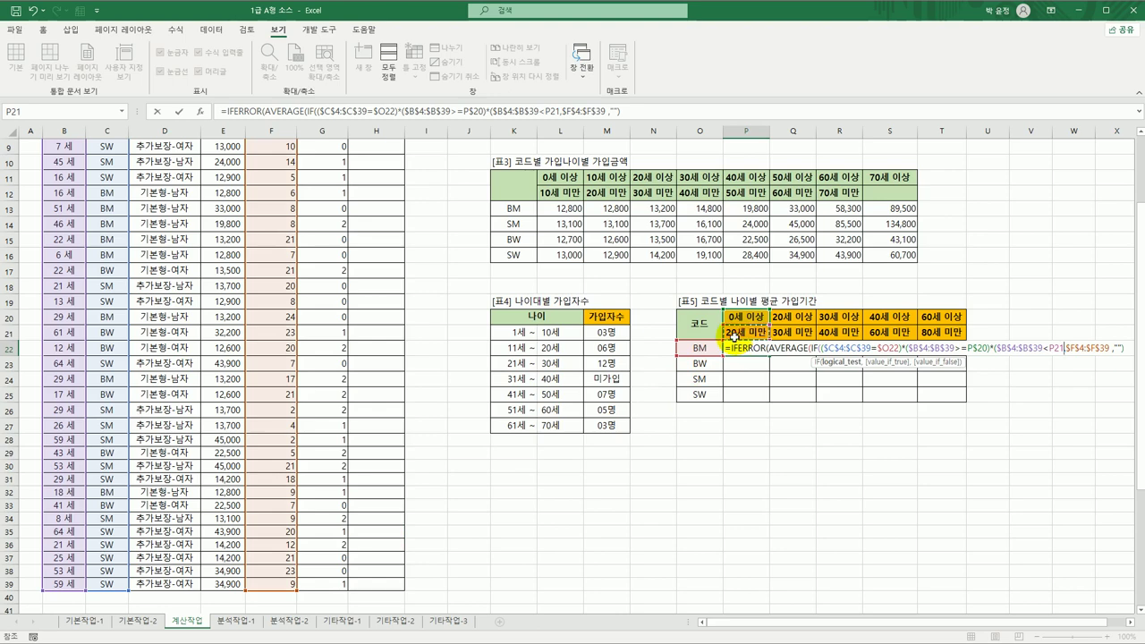
{"action": "key", "text": "F4"}
{"action": "key", "text": "F4"}
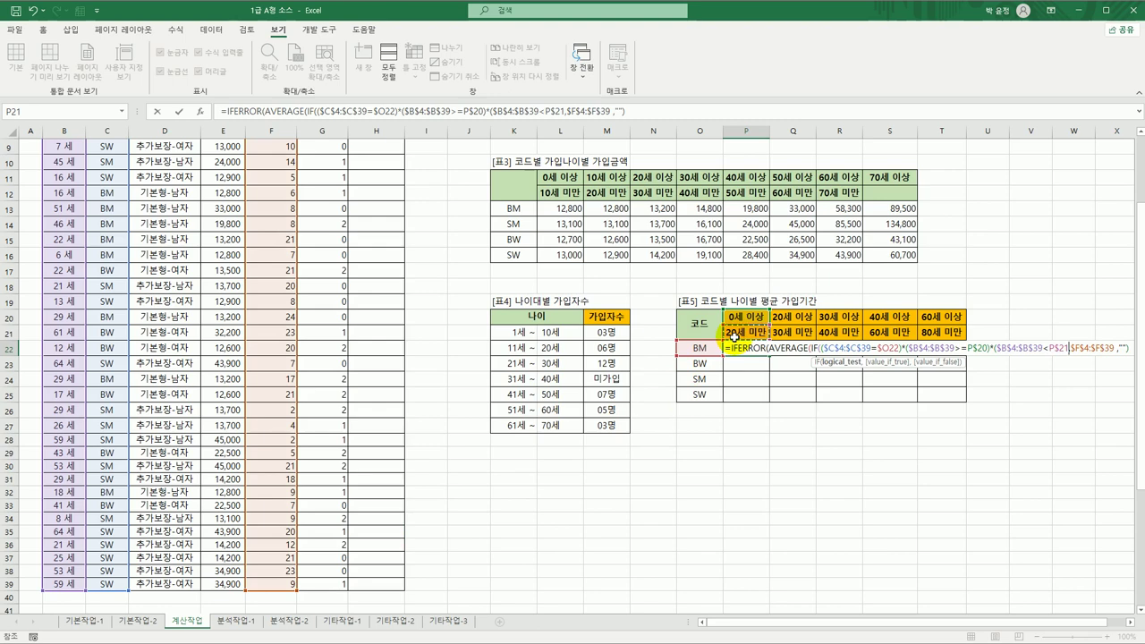
{"action": "type", "text": ")"}
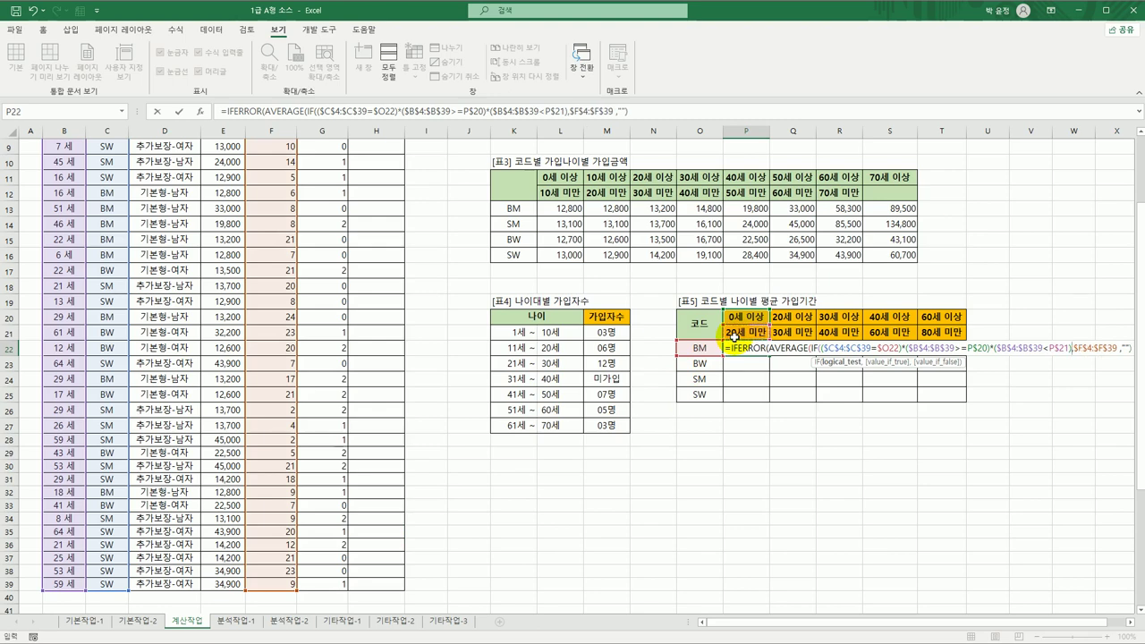
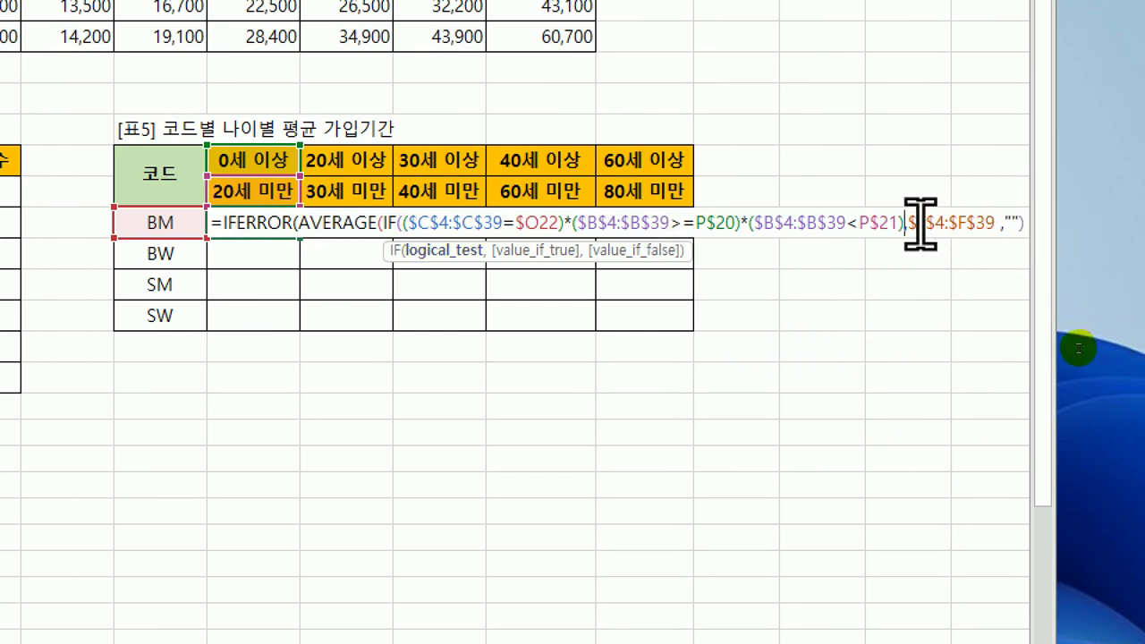
Review P22's IF arguments, checking the three multiplied conditions and the $F$4:$F$39 value if true.
{"action": "type", "text": ","}
{"action": "left_click_drag", "start_coordinate": [918, 225], "coordinate": [986, 235]}
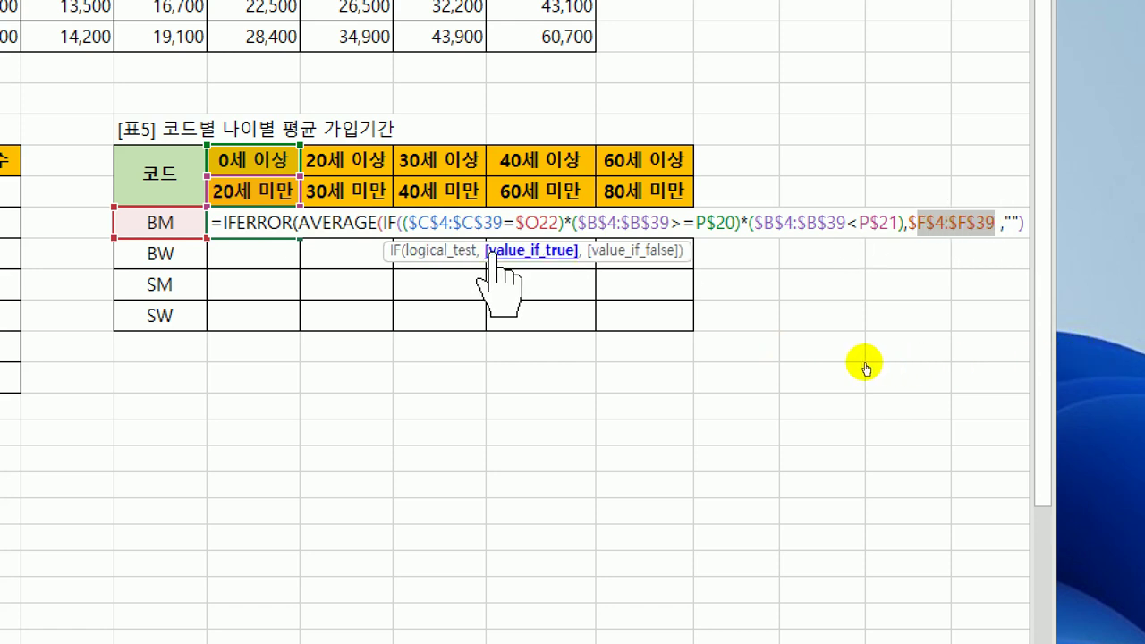
{"action": "left_click", "coordinate": [519, 250]}
{"action": "left_click", "coordinate": [391, 222]}
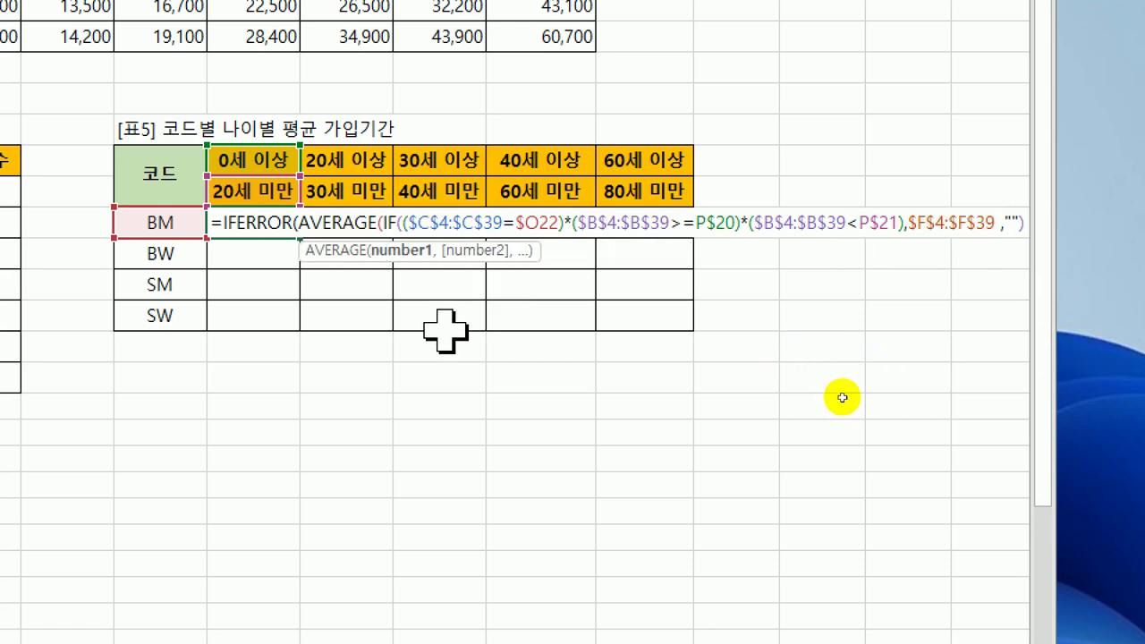
{"action": "left_click_drag", "start_coordinate": [406, 223], "coordinate": [896, 224]}
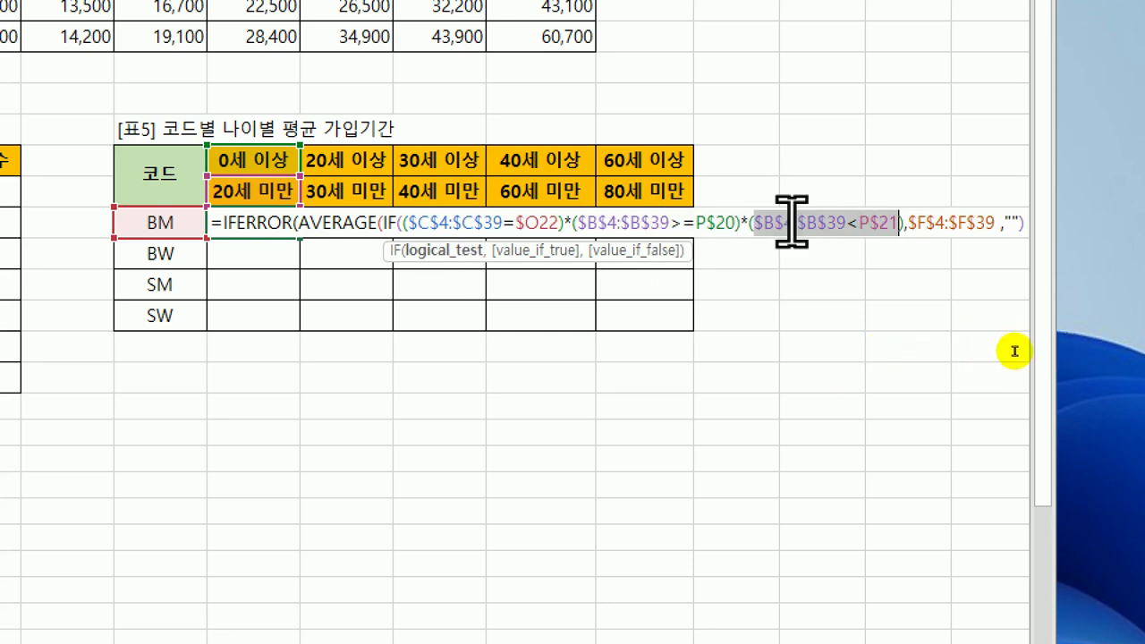
{"action": "left_click_drag", "start_coordinate": [910, 226], "coordinate": [989, 237]}
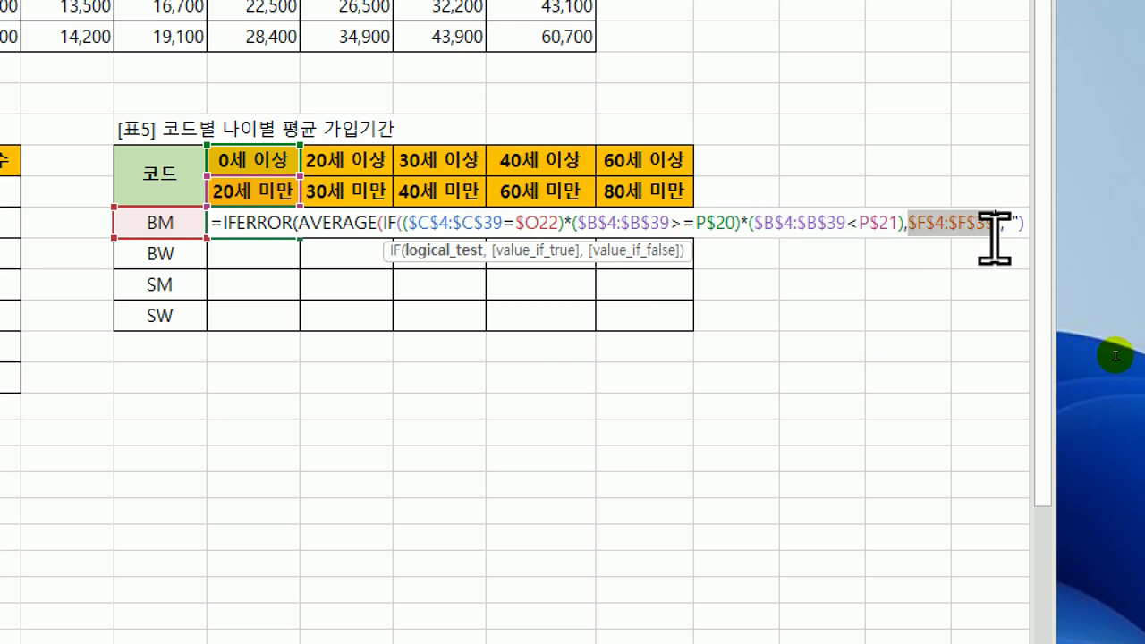
{"action": "left_click_drag", "start_coordinate": [989, 237], "coordinate": [984, 236]}
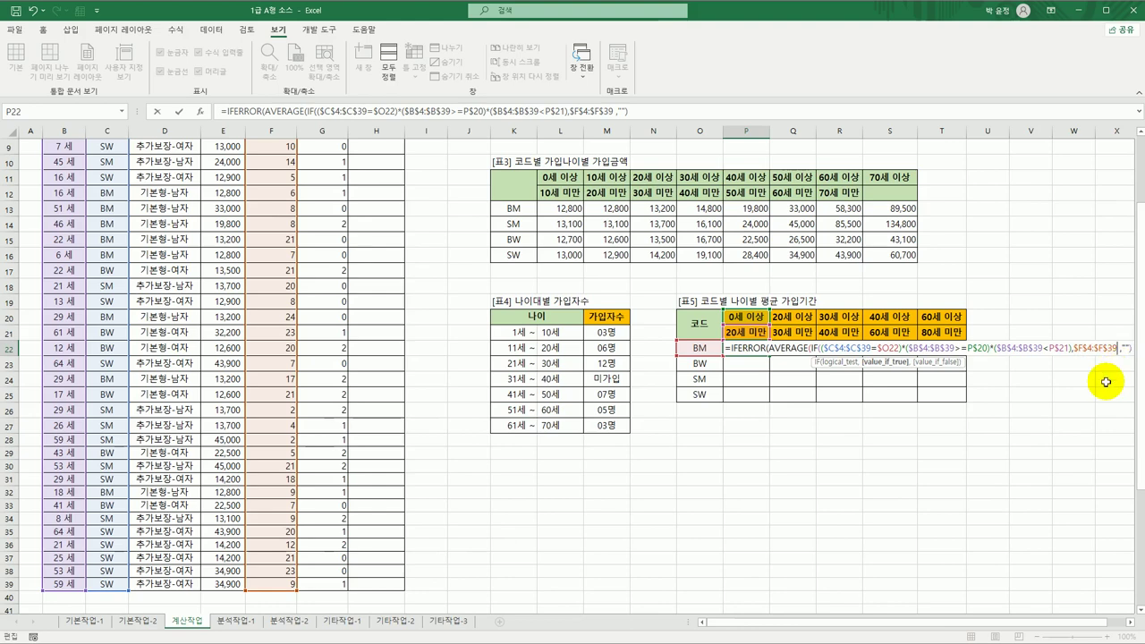
Add the closing parentheses for IF and AVERAGE after $F$4:$F$39 in P22's formula.
{"action": "type", "text": ",\"\")"}
{"action": "key", "text": "ctrl+shift+Return"}
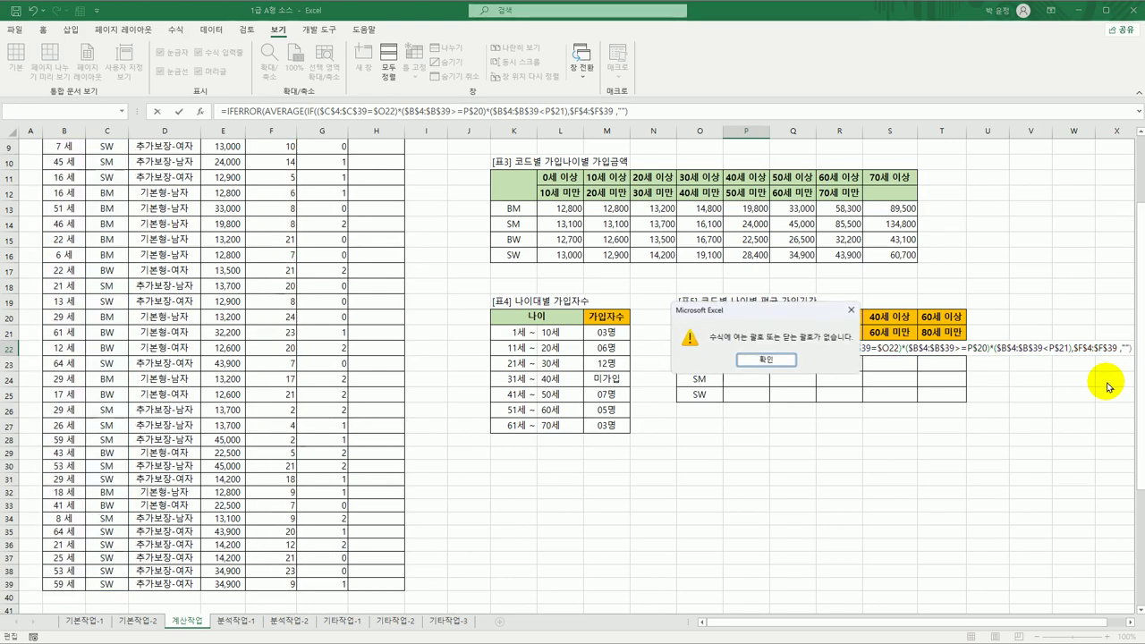
{"action": "left_click", "coordinate": [787, 365]}
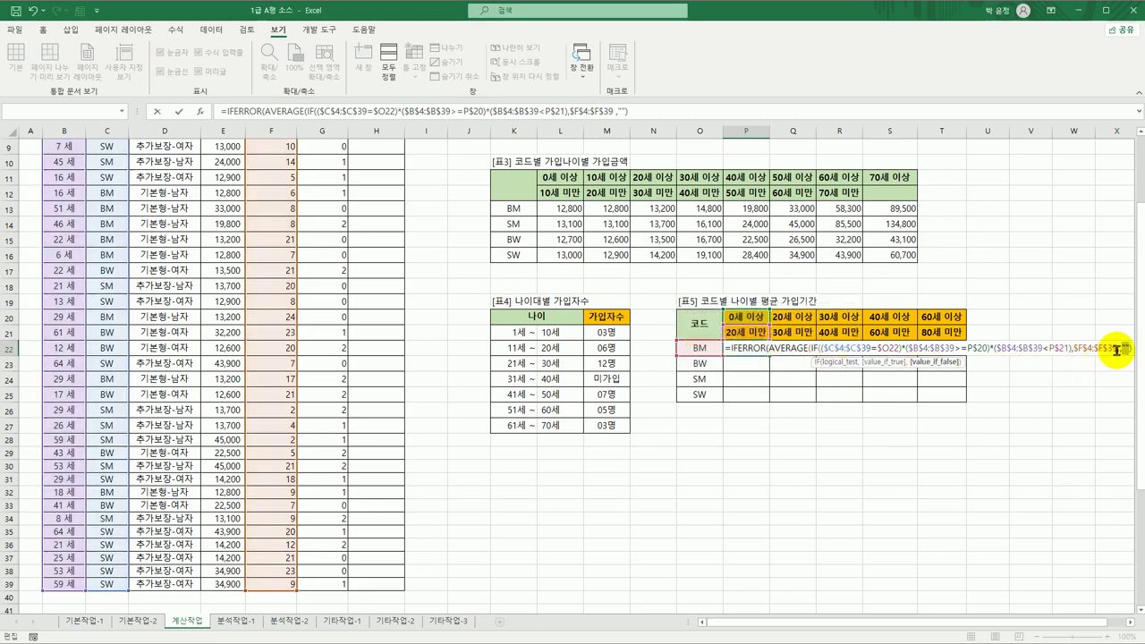
{"action": "left_click", "coordinate": [1117, 350]}
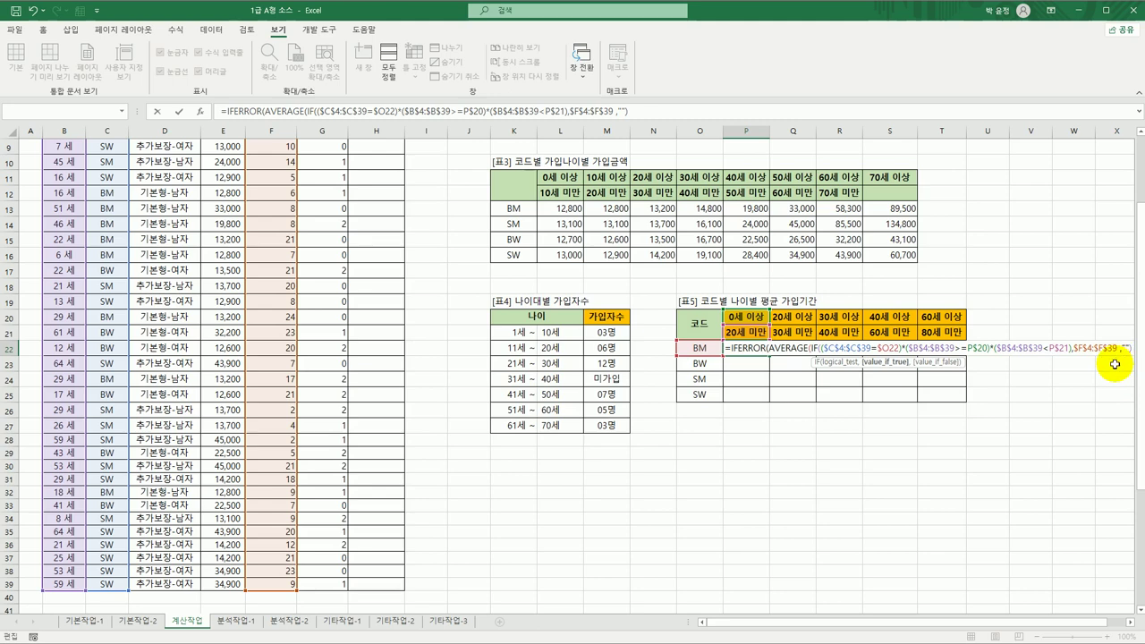
{"action": "type", "text": ")"}
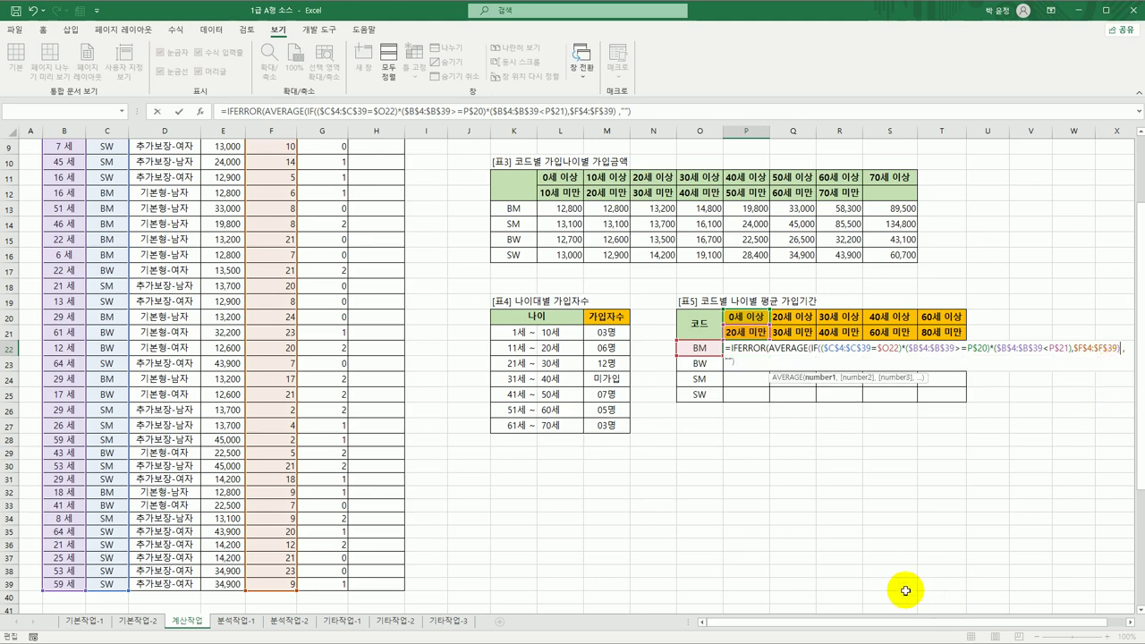
{"action": "key", "text": "Return"}
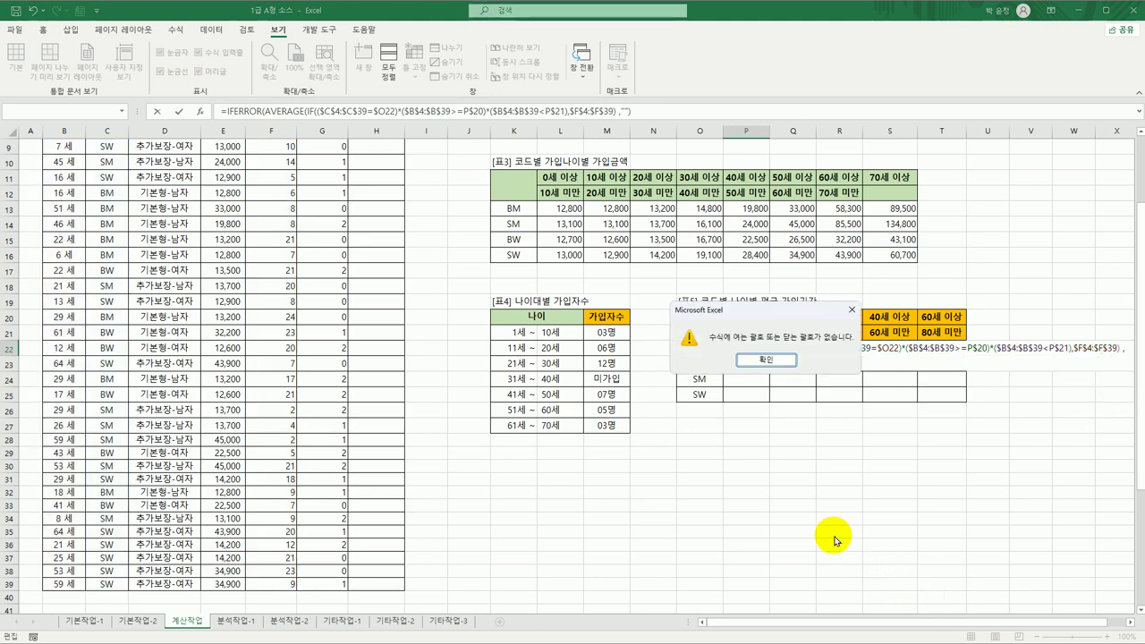
{"action": "left_click", "coordinate": [779, 363]}
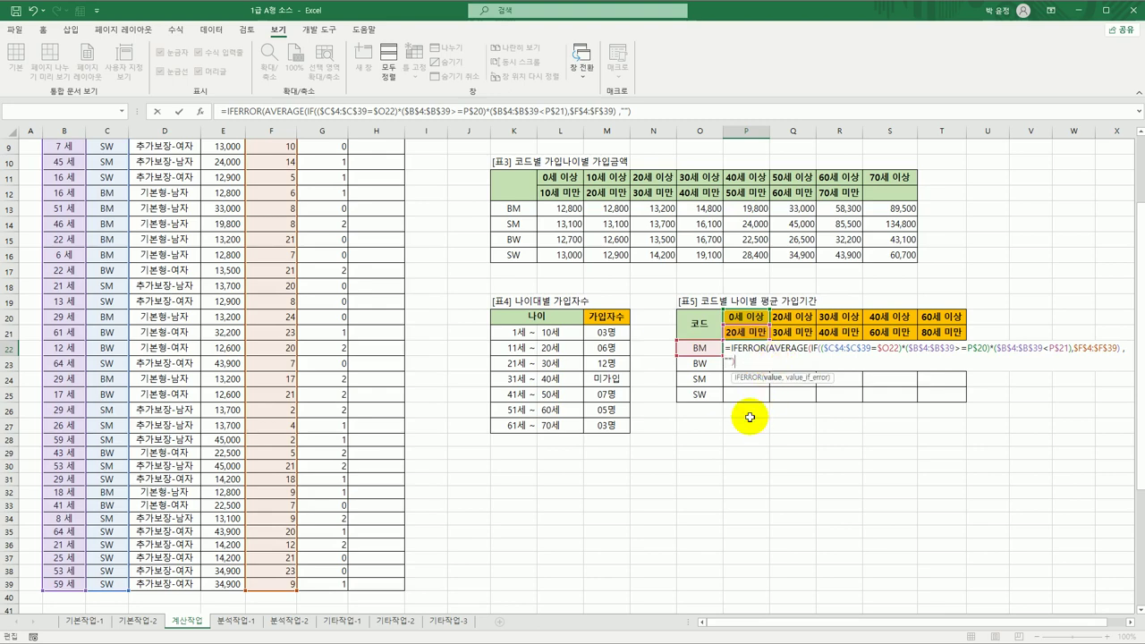
{"action": "left_click", "coordinate": [1120, 349]}
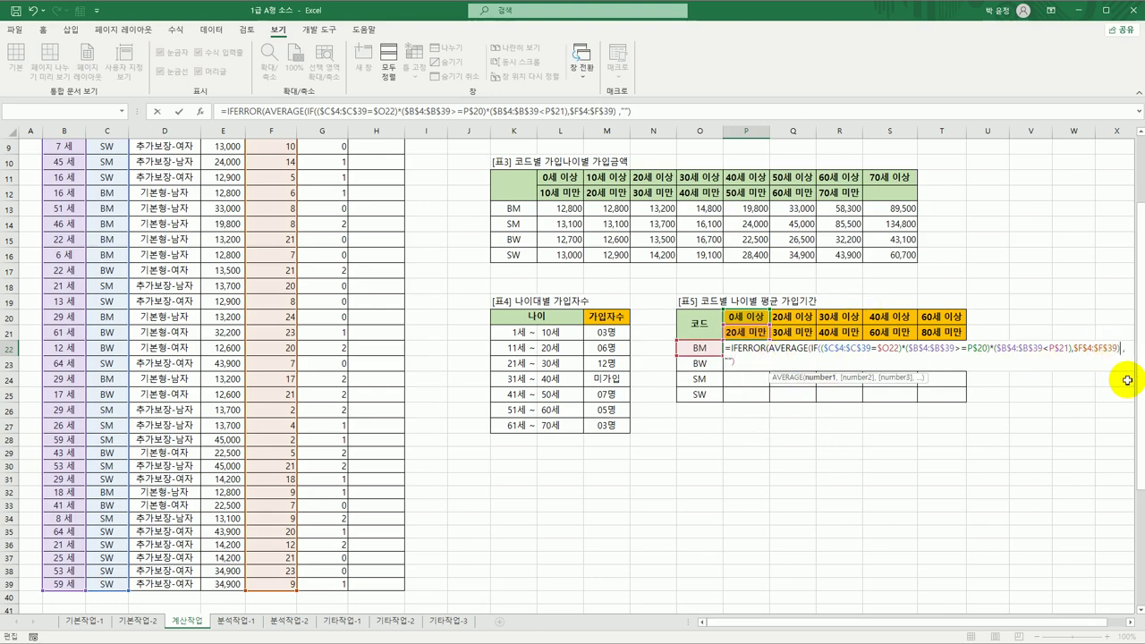
{"action": "type", "text": ")"}
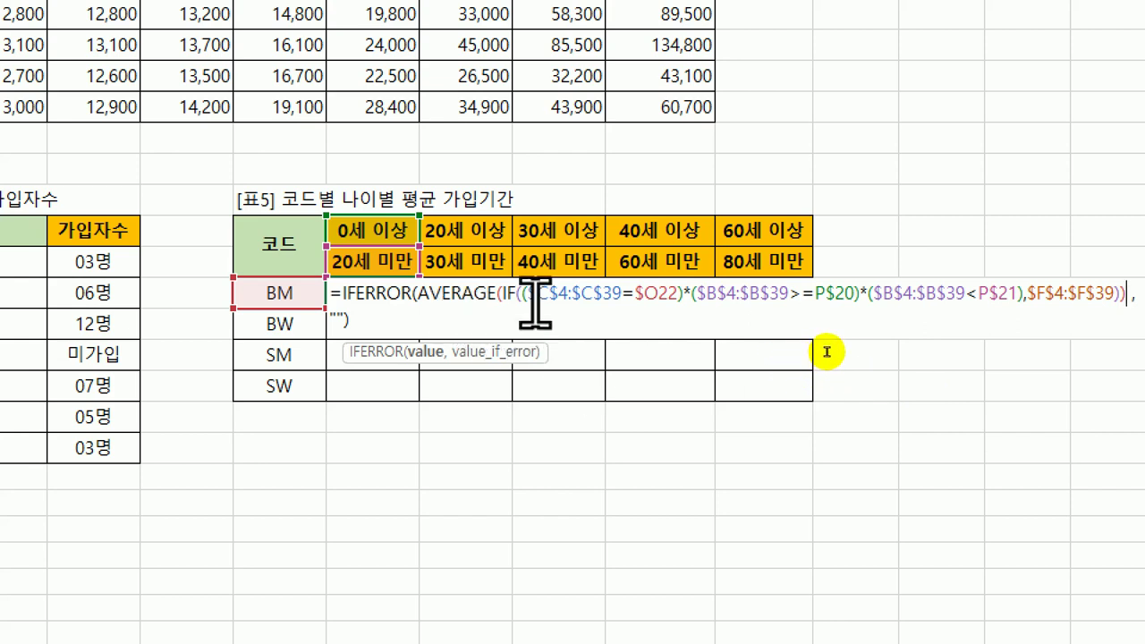
Enter P22's IFERROR formula as an array formula and fill it across P22:T25 in 표5.
{"action": "left_click_drag", "start_coordinate": [526, 299], "coordinate": [1025, 300]}
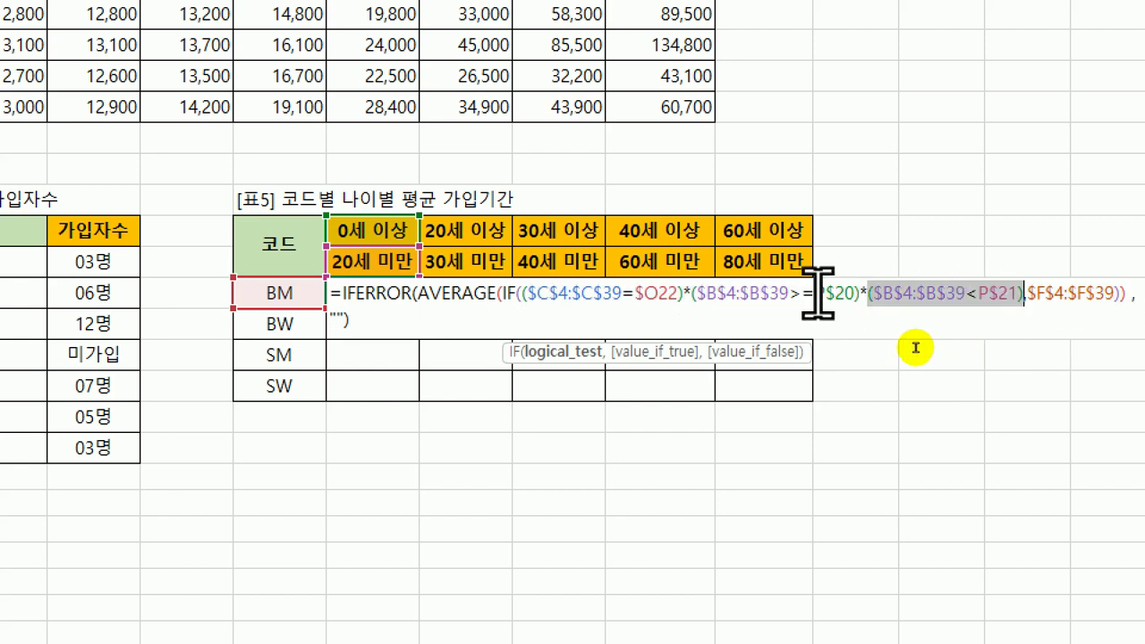
{"action": "left_click_drag", "start_coordinate": [508, 300], "coordinate": [1114, 295]}
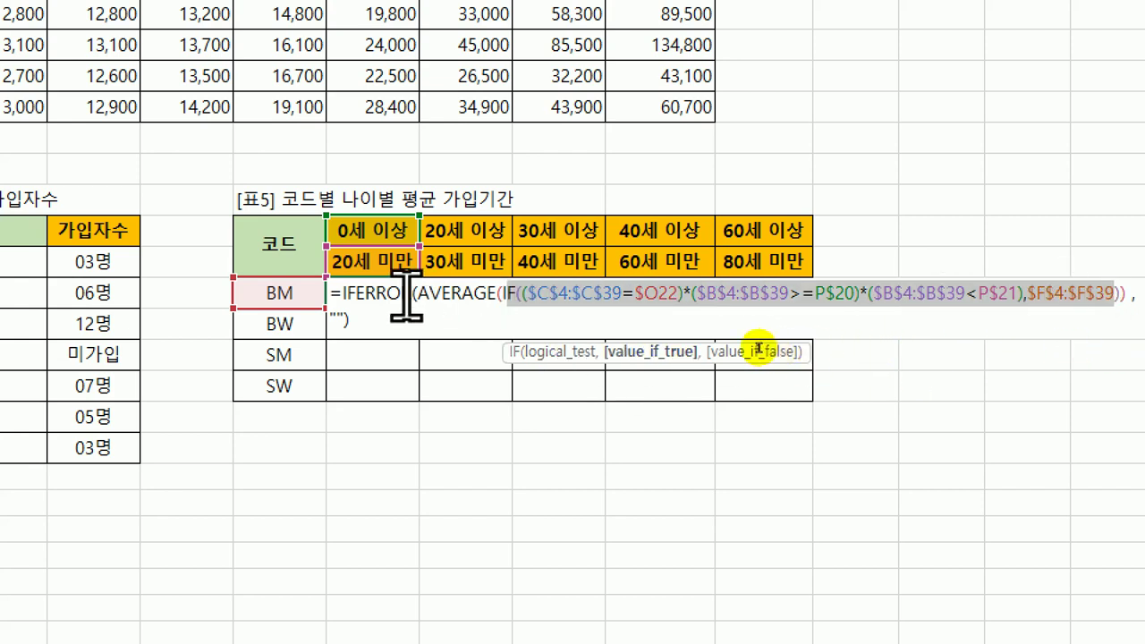
{"action": "left_click_drag", "start_coordinate": [418, 300], "coordinate": [1122, 317]}
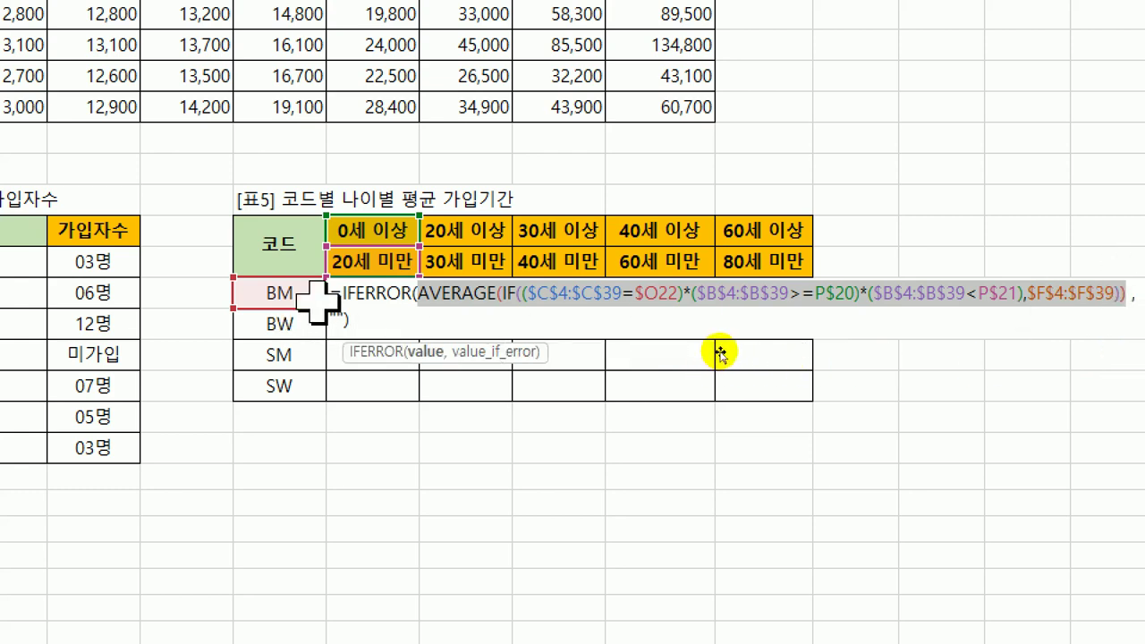
{"action": "left_click", "coordinate": [357, 320]}
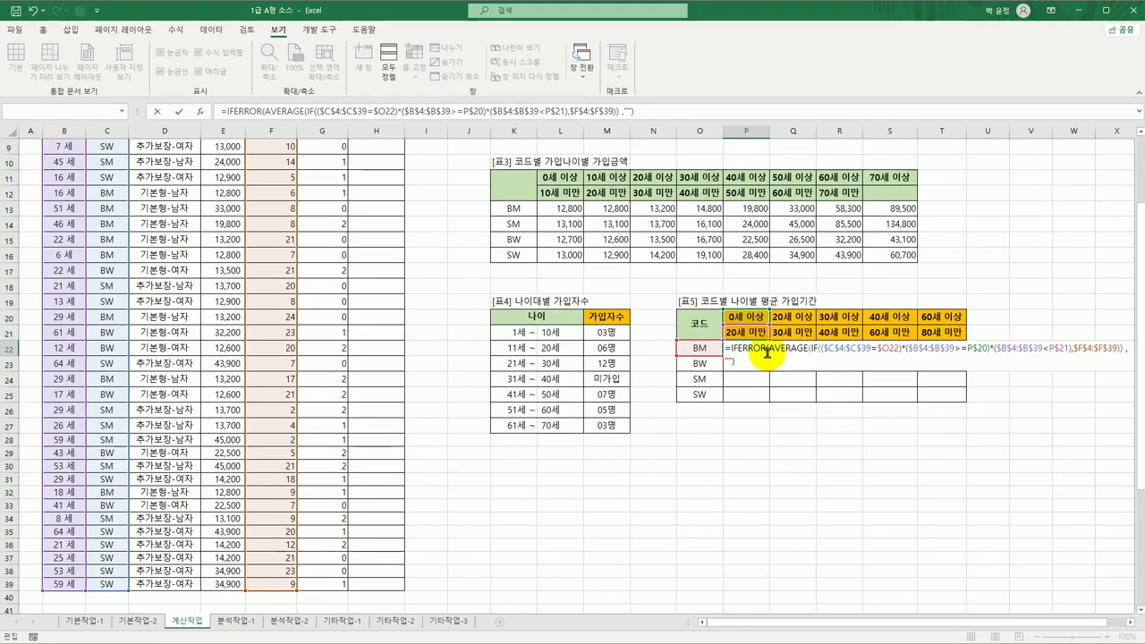
{"action": "key", "text": "ctrl+shift+Return"}
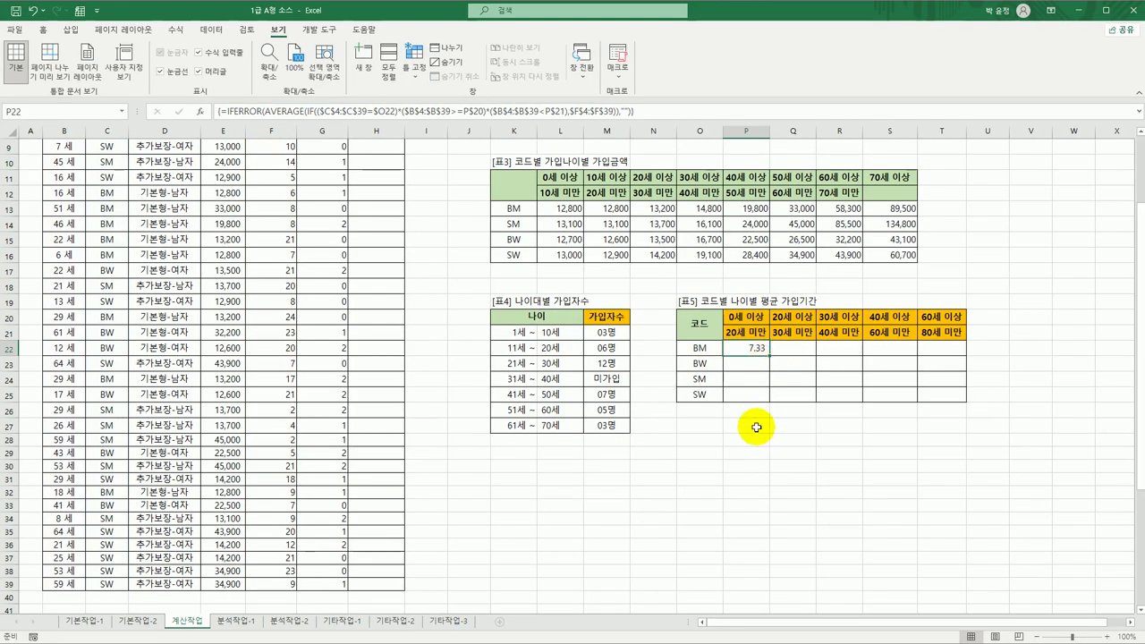
{"action": "left_click_drag", "start_coordinate": [770, 356], "coordinate": [951, 398]}
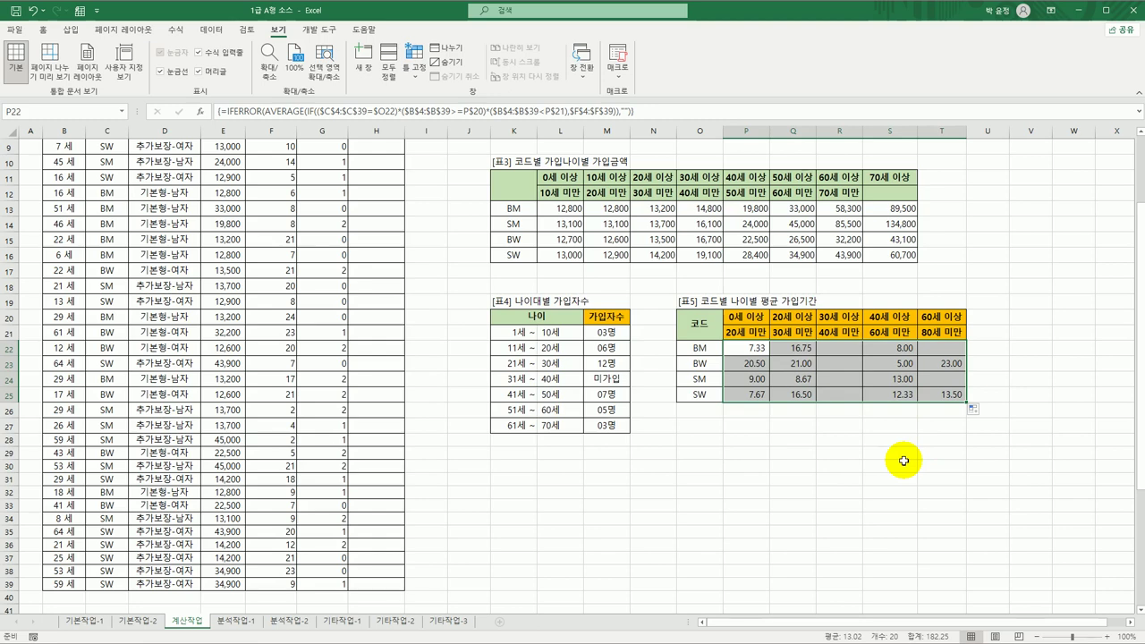
Select 표1's first 가입상태 cell, H4, and insert a new module in the workbook's Visual Basic project.
{"action": "scroll", "coordinate": [456, 398], "scroll_direction": "up", "scroll_amount": 3}
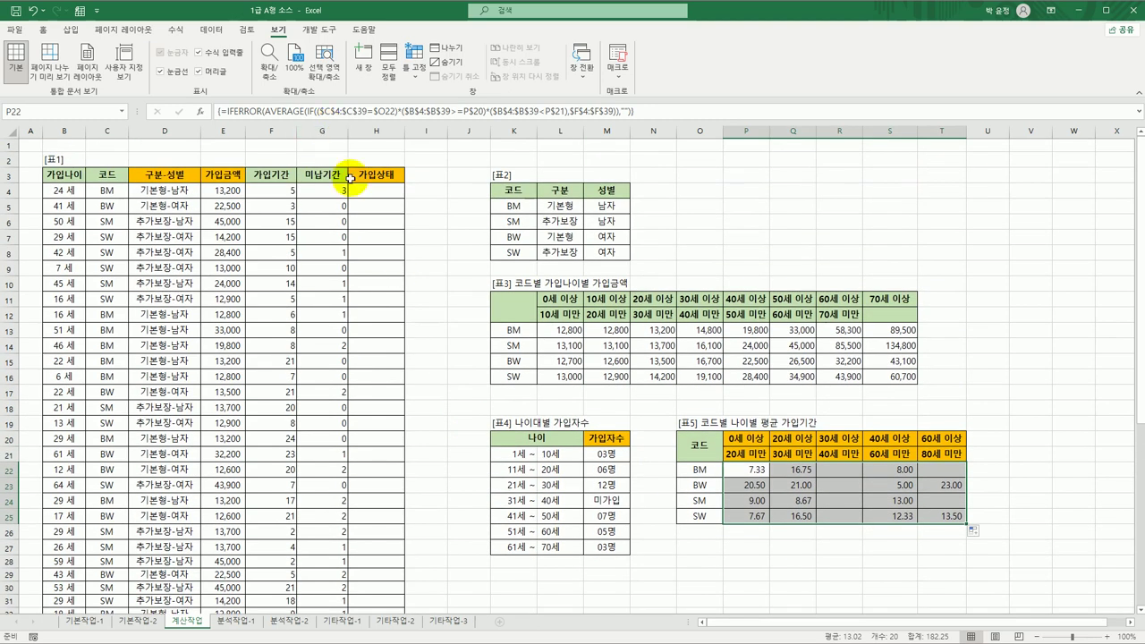
{"action": "left_click", "coordinate": [369, 194]}
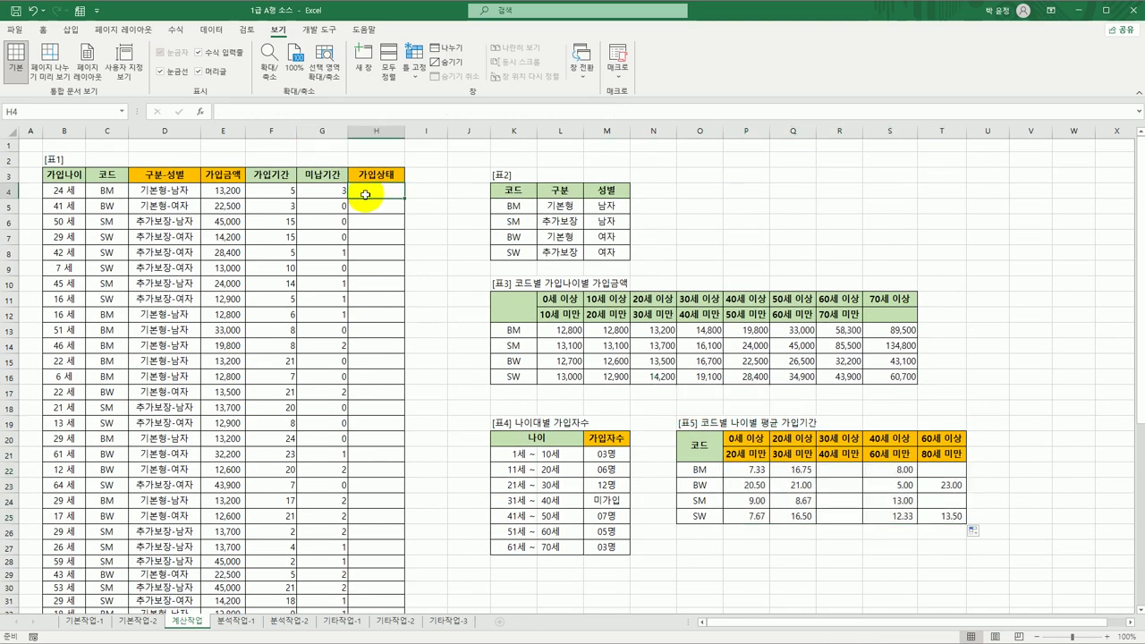
{"action": "left_click", "coordinate": [320, 30]}
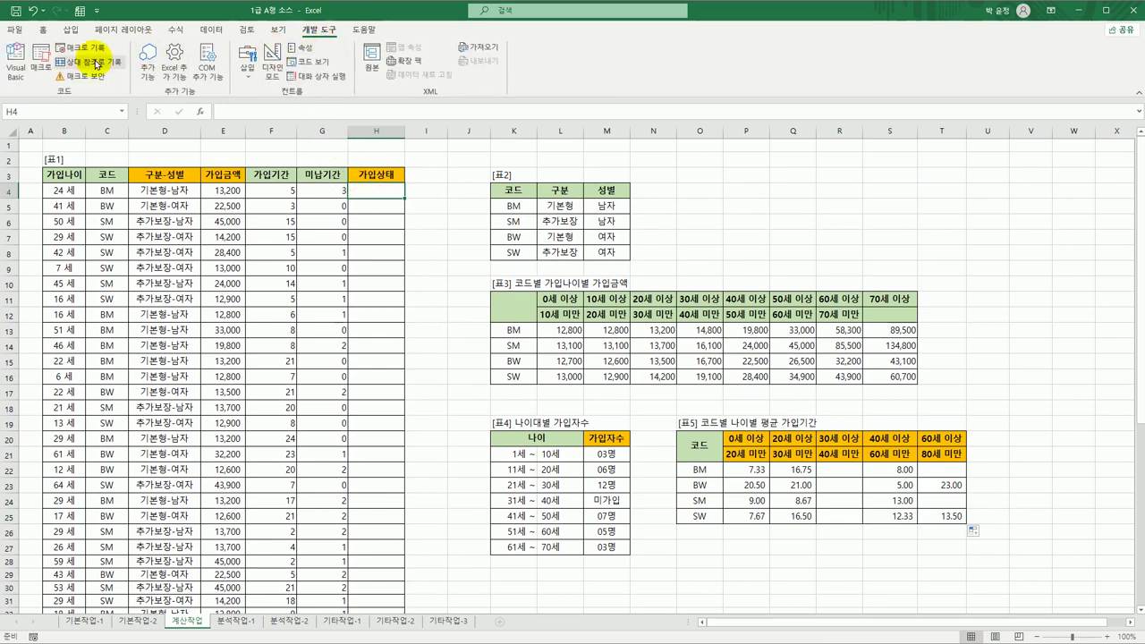
{"action": "left_click", "coordinate": [15, 61]}
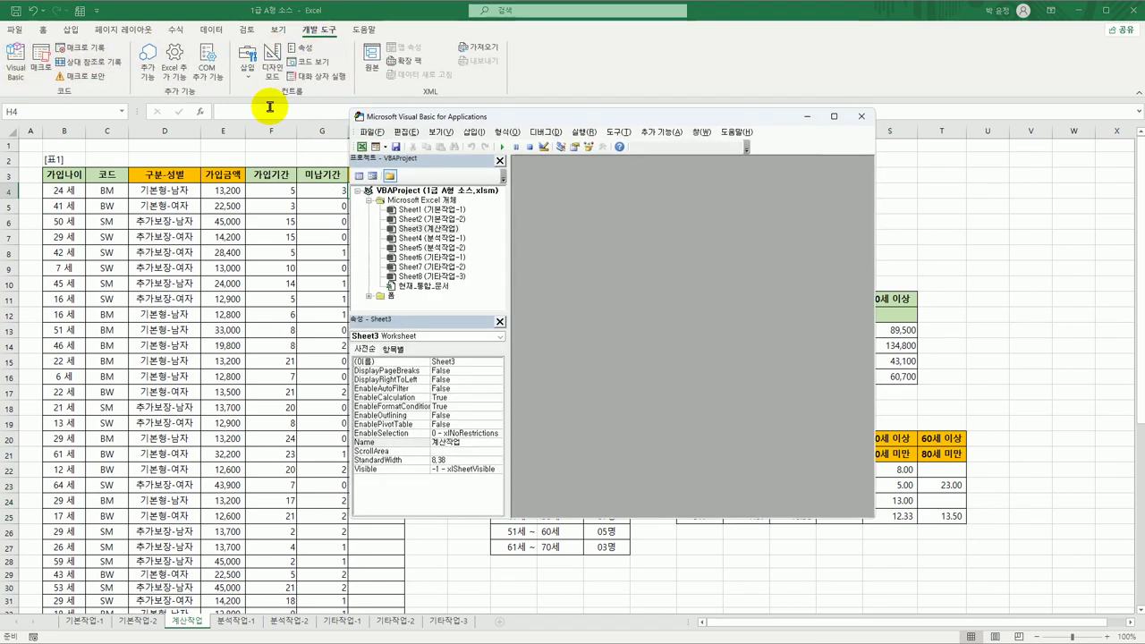
{"action": "left_click", "coordinate": [474, 131]}
{"action": "left_click", "coordinate": [490, 177]}
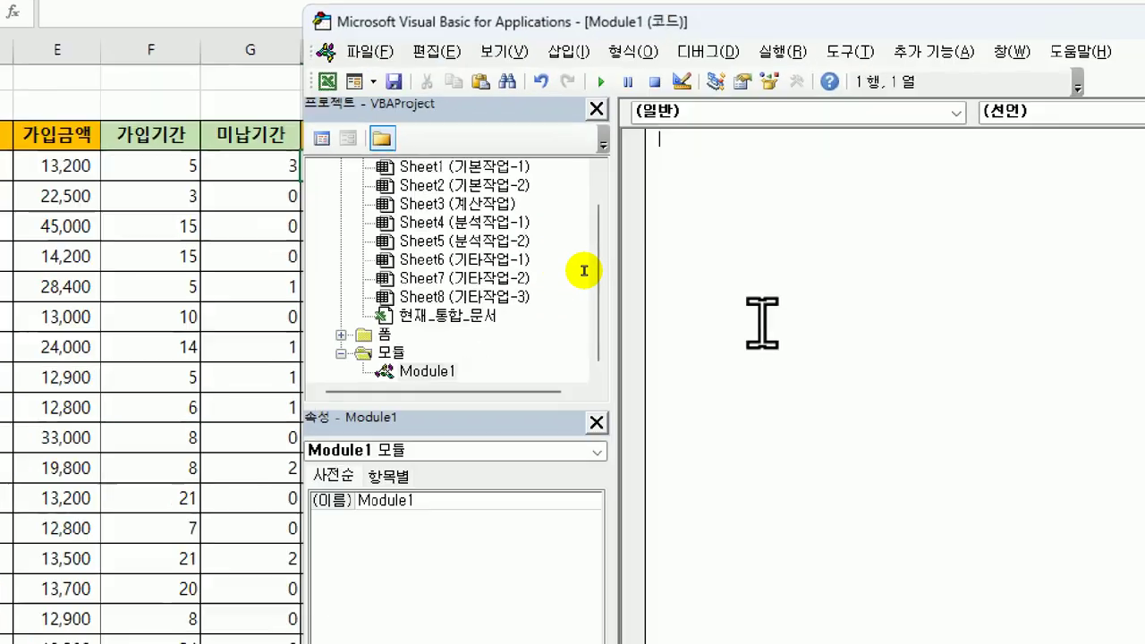
Declare the public function fn가입상태(가입기간, 미납기간) in Module1.
{"action": "type", "text": "publ"}
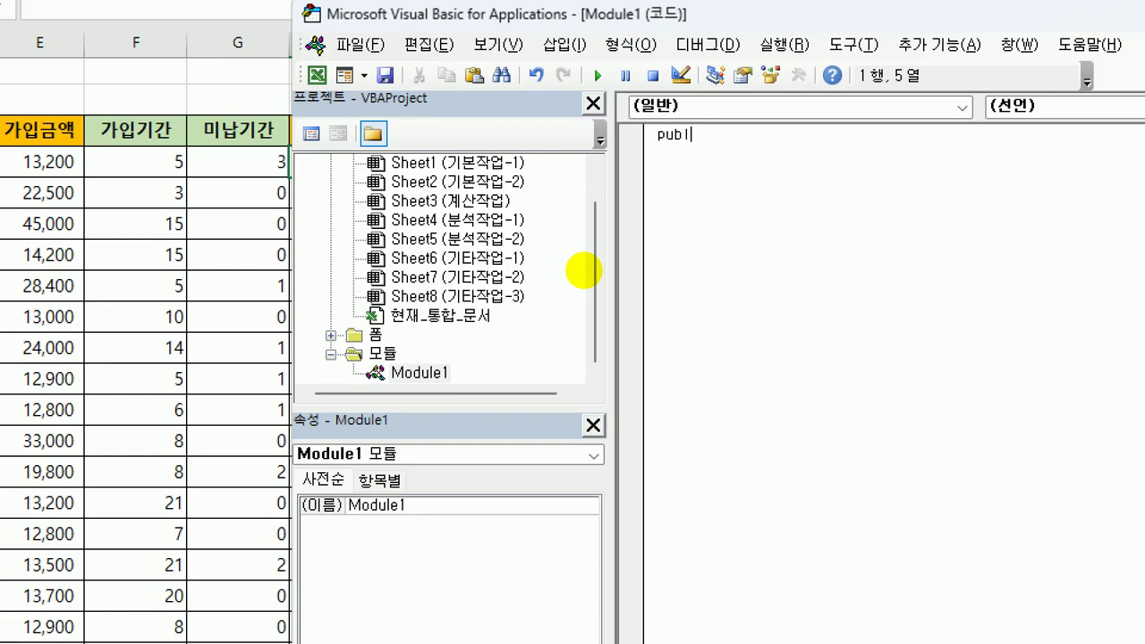
{"action": "type", "text": "ic function fn가이"}
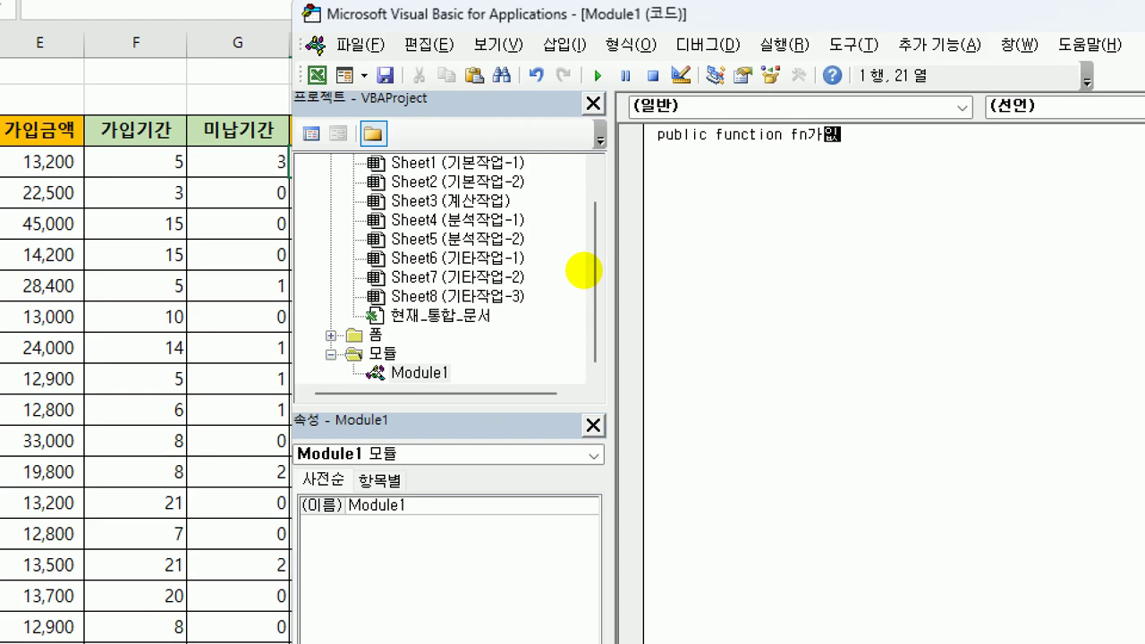
{"action": "type", "text": "상태("}
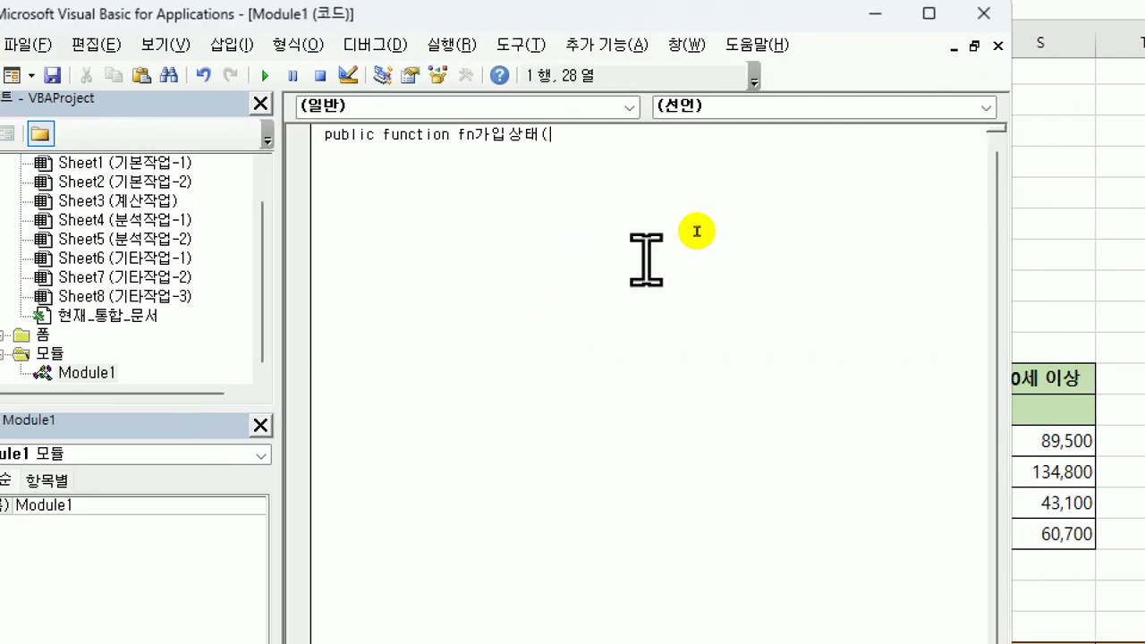
{"action": "left_click", "coordinate": [677, 184]}
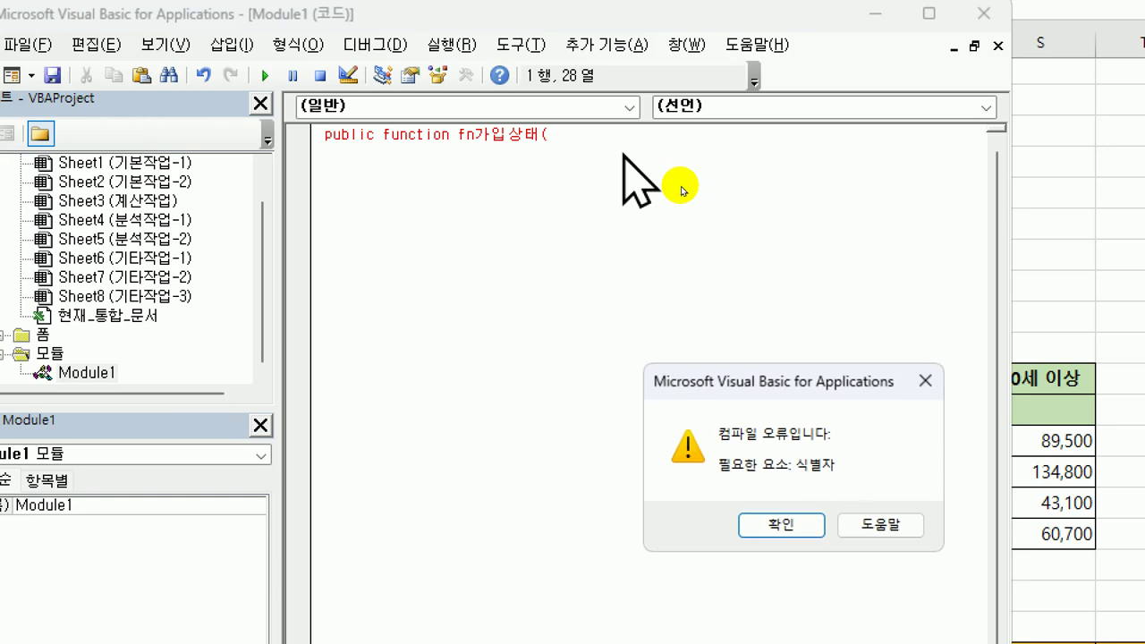
{"action": "left_click", "coordinate": [781, 524]}
{"action": "type", "text": "가이"}
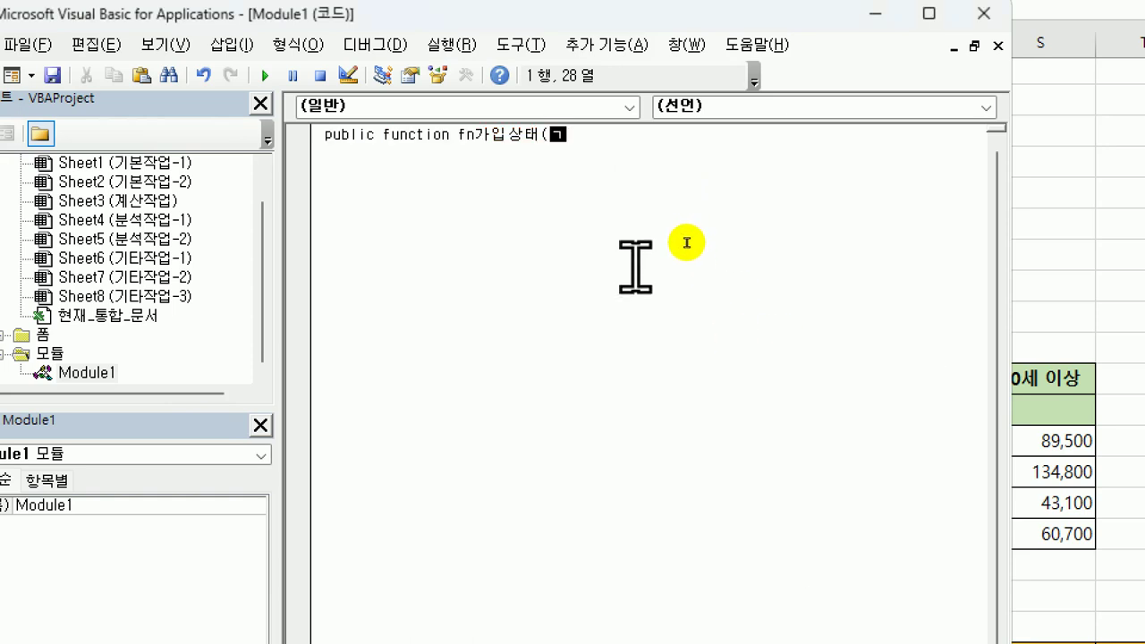
{"action": "type", "text": "기간"}
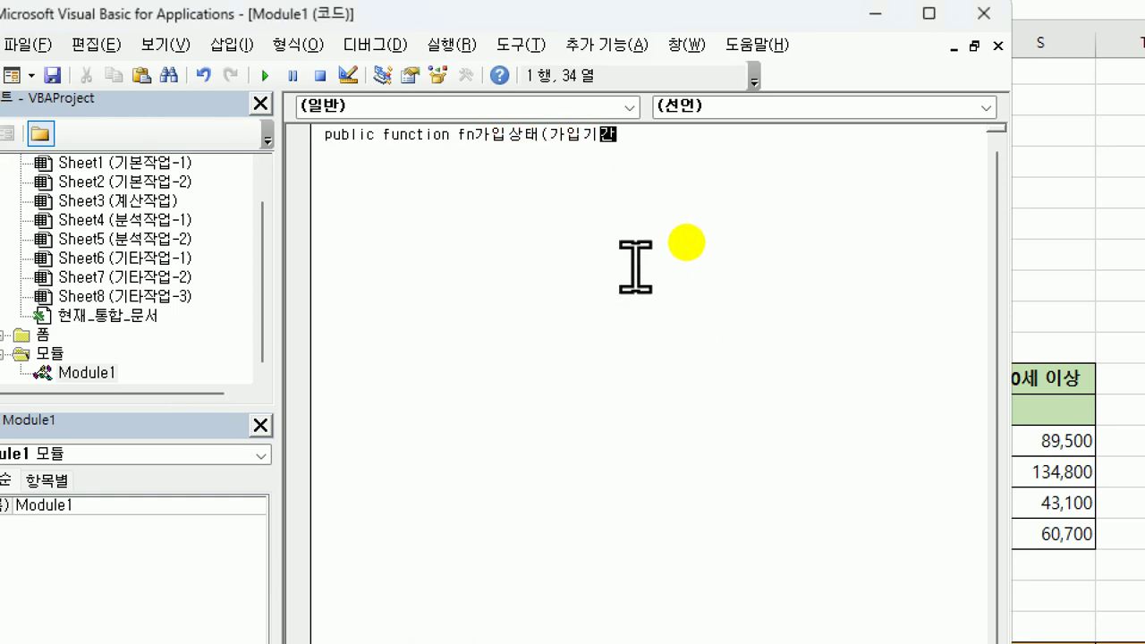
{"action": "type", "text": ",미납기간)"}
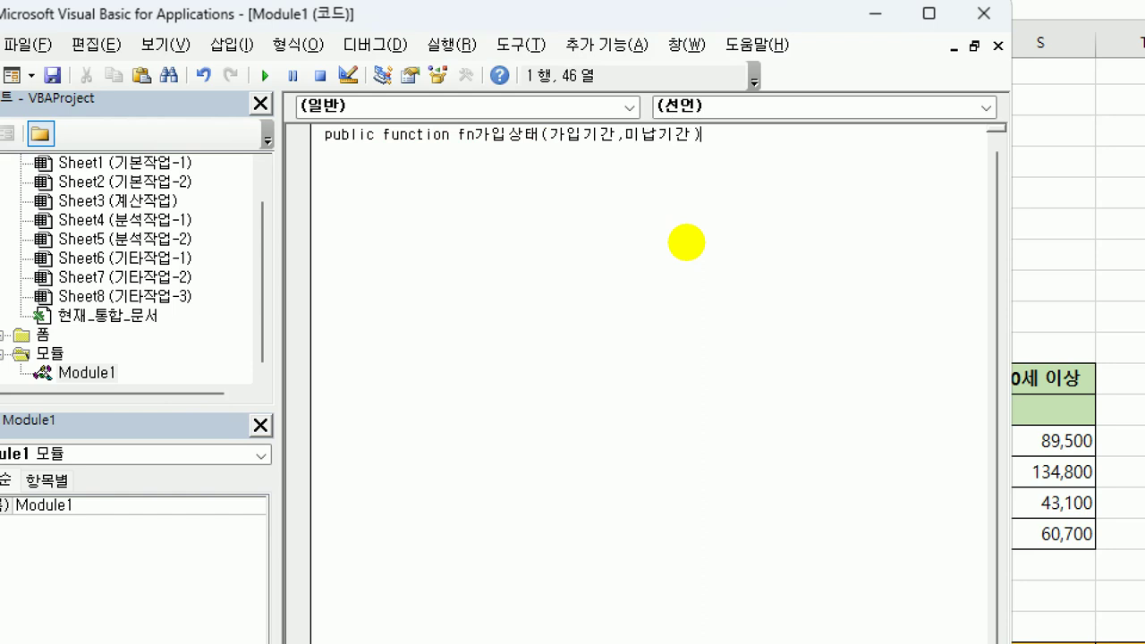
{"action": "key", "text": "Return"}
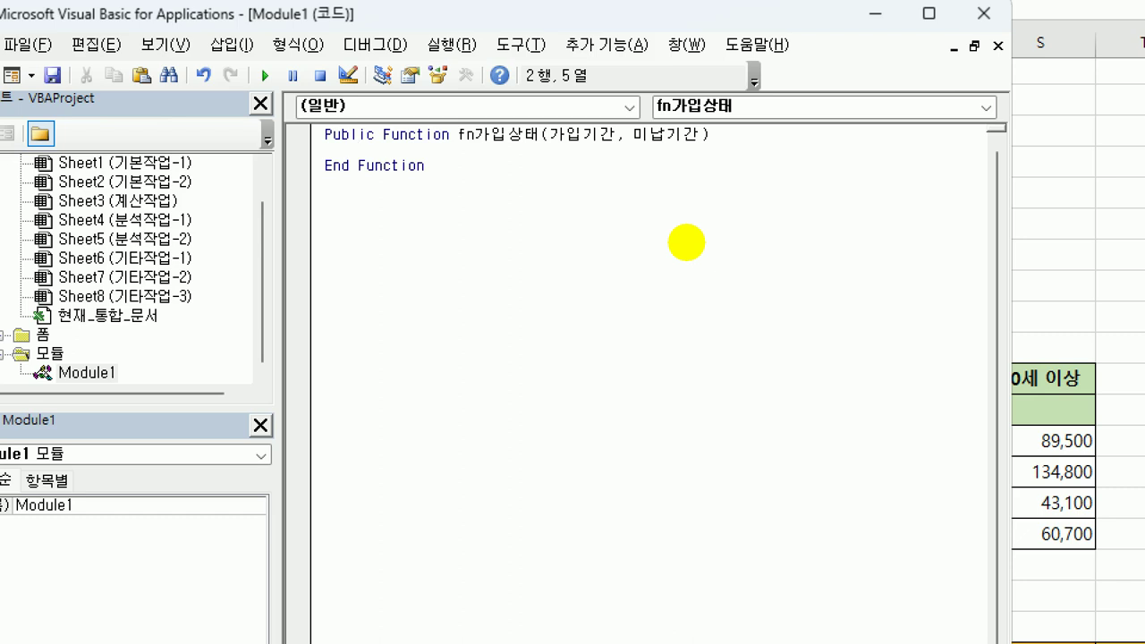
Start the function body with the condition If 미납기간 >= 가입기간 Then.
{"action": "key", "text": "Hangul"}
{"action": "type", "text": "미납기"}
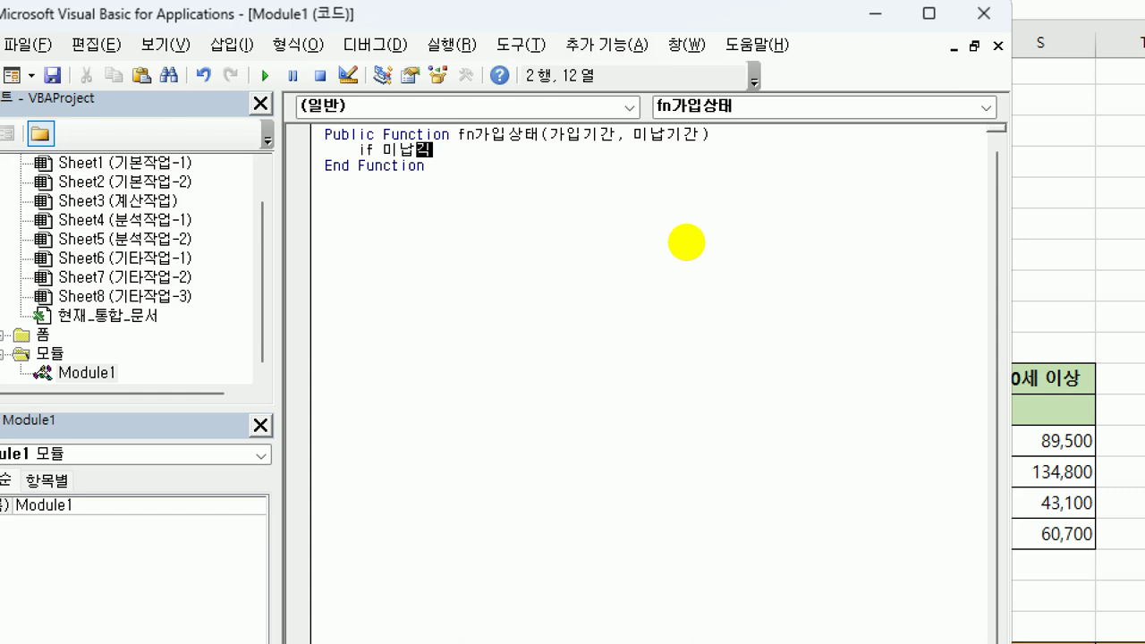
{"action": "type", "text": "간 > 가입기간"}
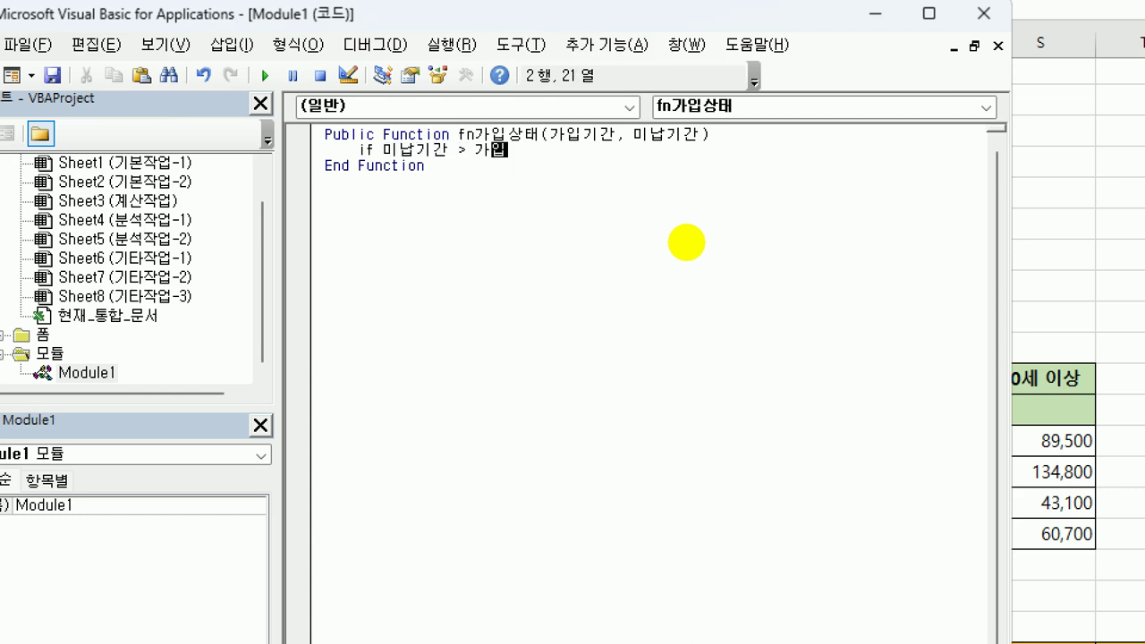
{"action": "key", "text": "BackSpace"}
{"action": "key", "text": "BackSpace"}
{"action": "key", "text": "BackSpace"}
{"action": "key", "text": "BackSpace"}
{"action": "type", "text": "가입기간 "}
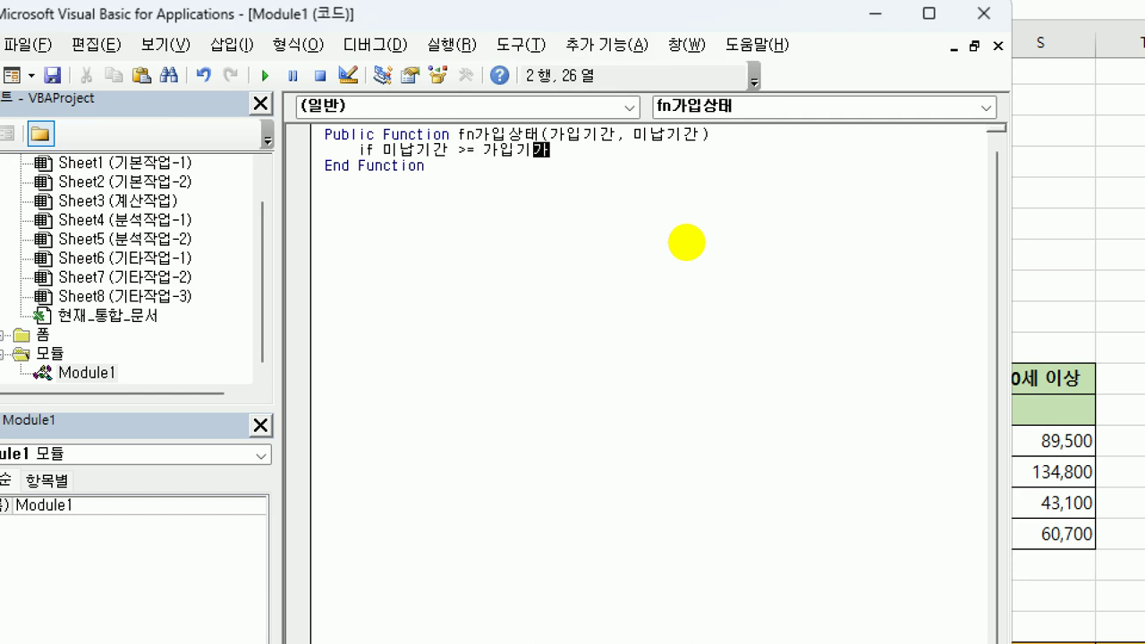
{"action": "type", "text": "then"}
{"action": "key", "text": "Return"}
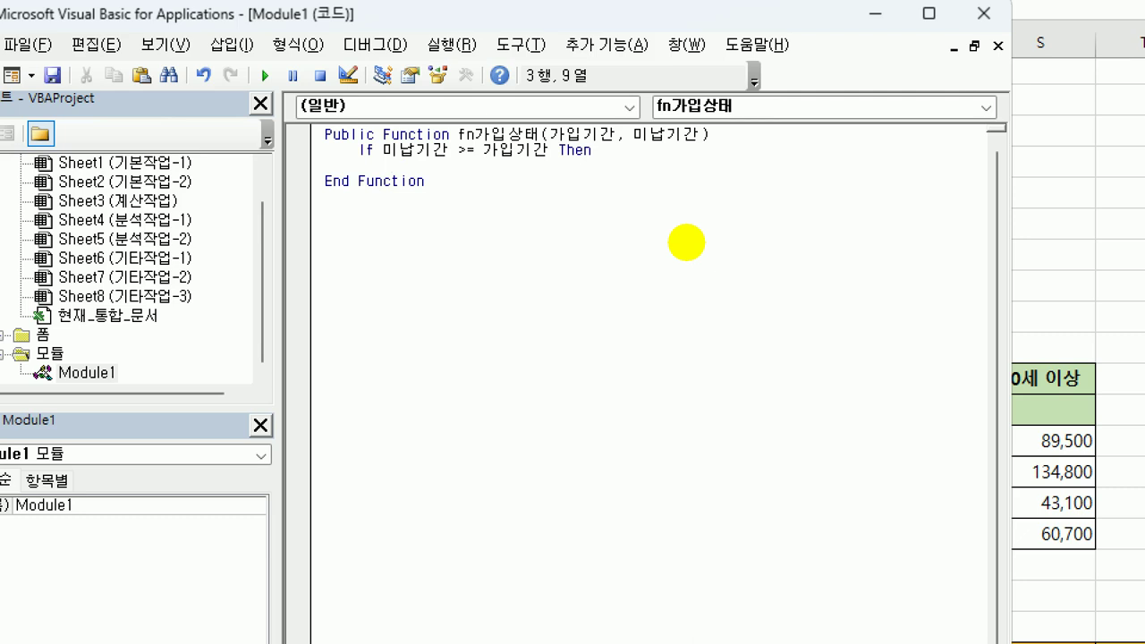
Assign "해지예상" to fn가입상태 inside the 미납기간 >= 가입기간 branch.
{"action": "type", "text": "fn가입상ㄹ태"}
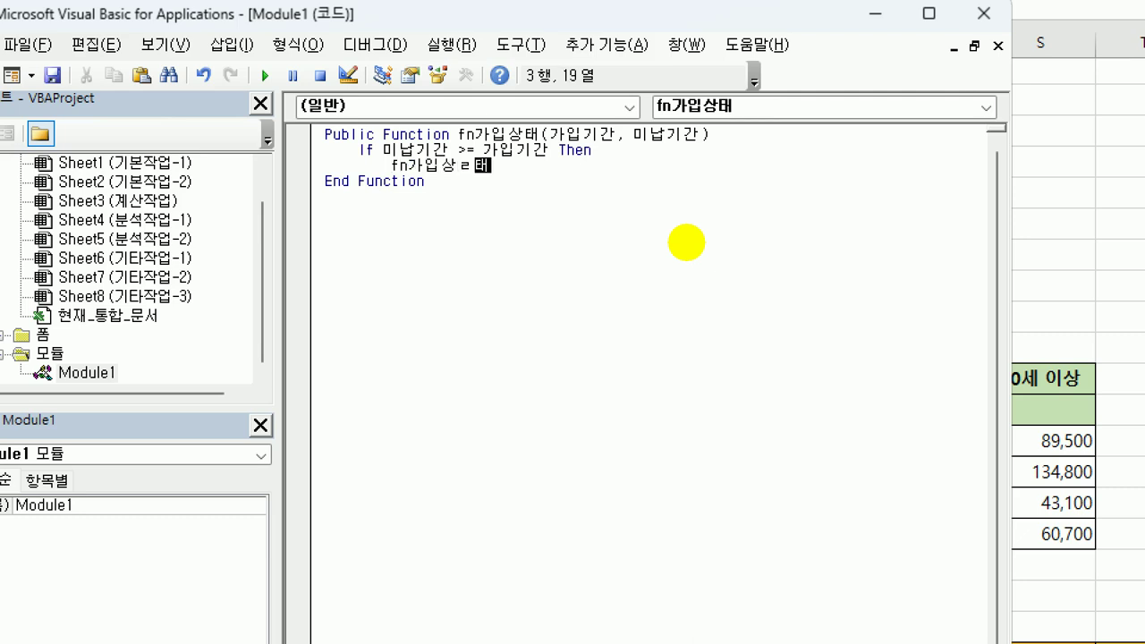
{"action": "key", "text": "BackSpace"}
{"action": "key", "text": "BackSpace"}
{"action": "type", "text": "태 ="}
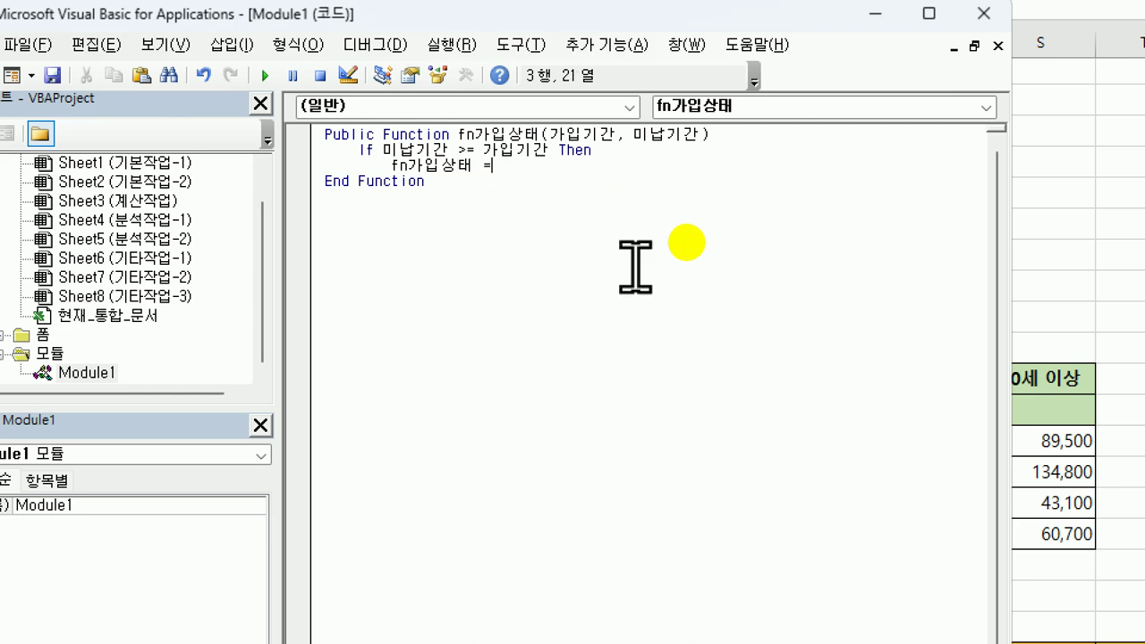
{"action": "type", "text": " \"해"}
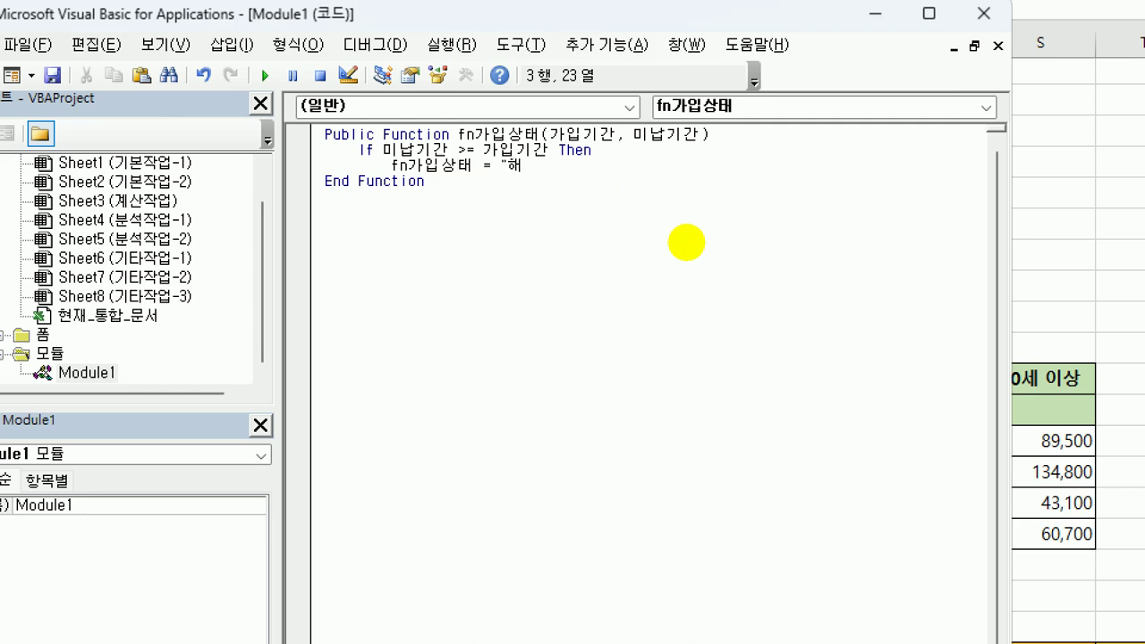
{"action": "type", "text": "지예상\""}
{"action": "key", "text": "Return"}
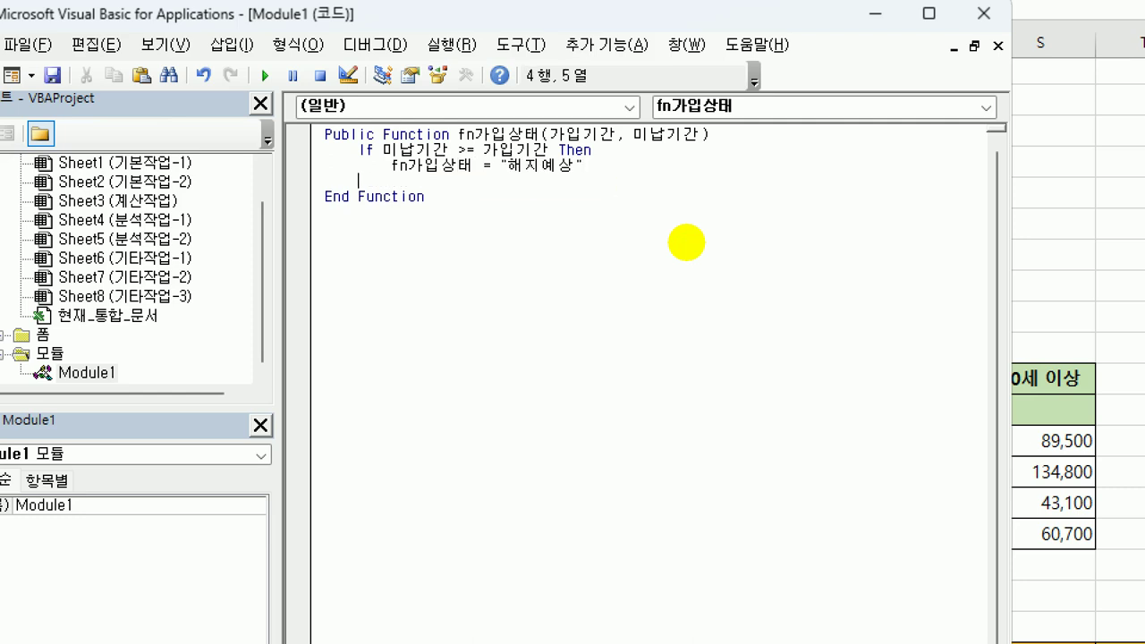
Add an Else branch with a nested If 미납기간 = 0 Then that assigns "정상" to fn가입상태.
{"action": "type", "text": "else"}
{"action": "key", "text": "Return"}
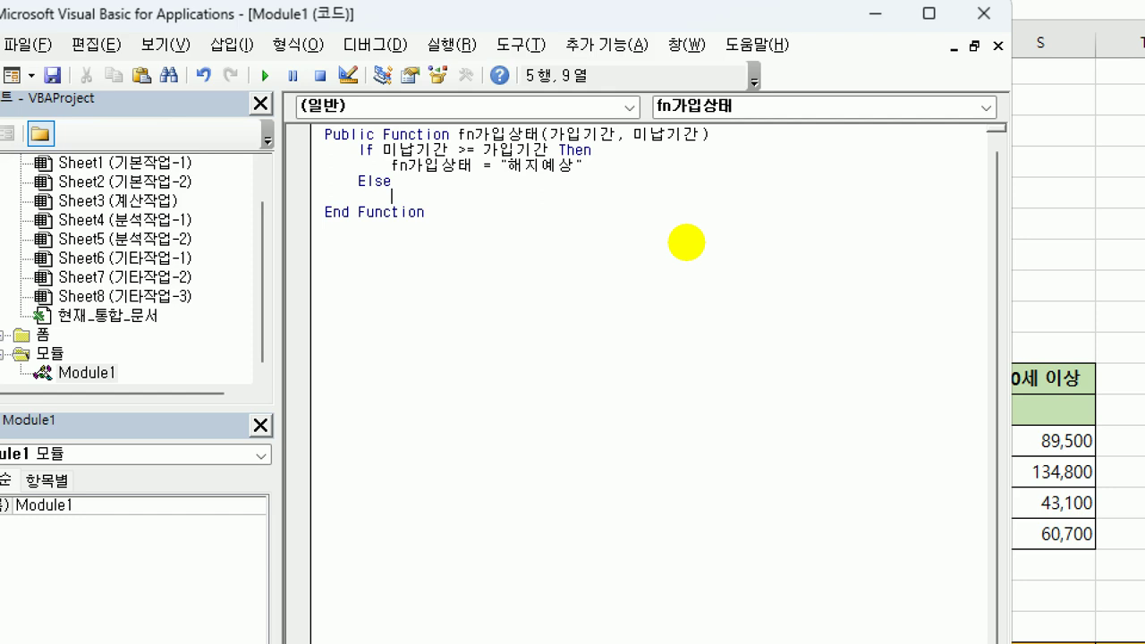
{"action": "type", "text": "if 미납기가"}
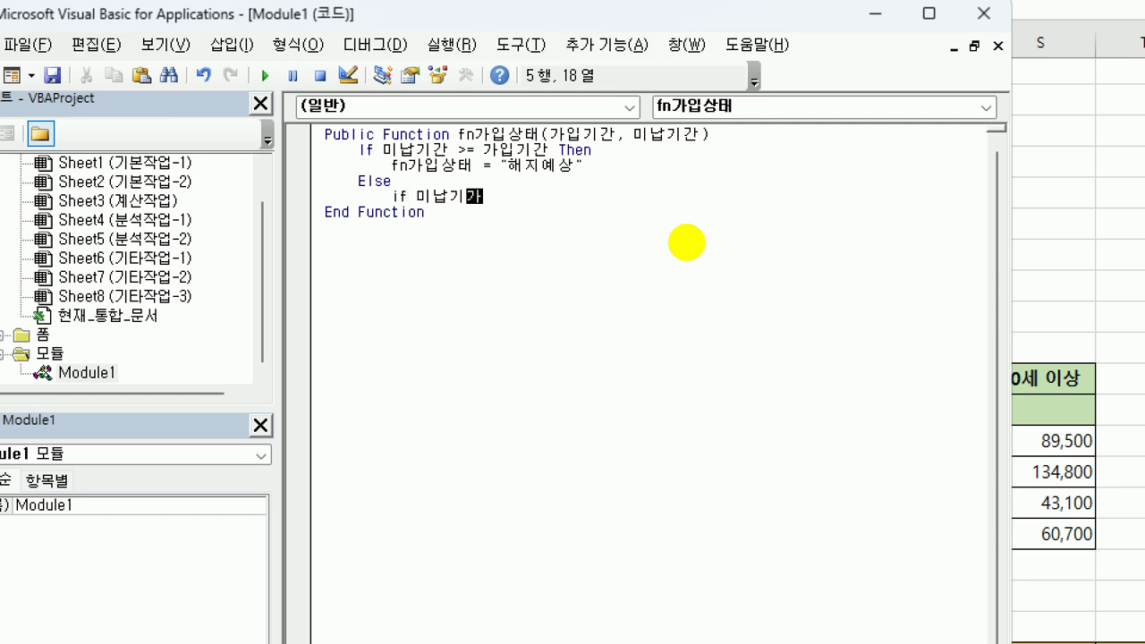
{"action": "type", "text": "간 = 0 then"}
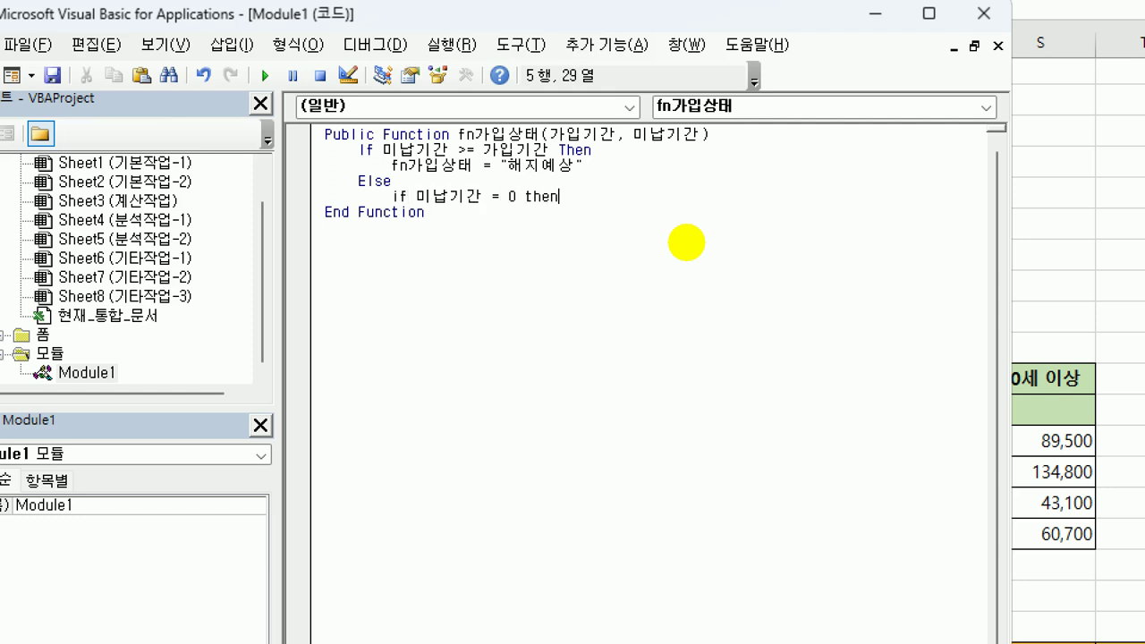
{"action": "key", "text": "Return"}
{"action": "type", "text": "fn가입상"}
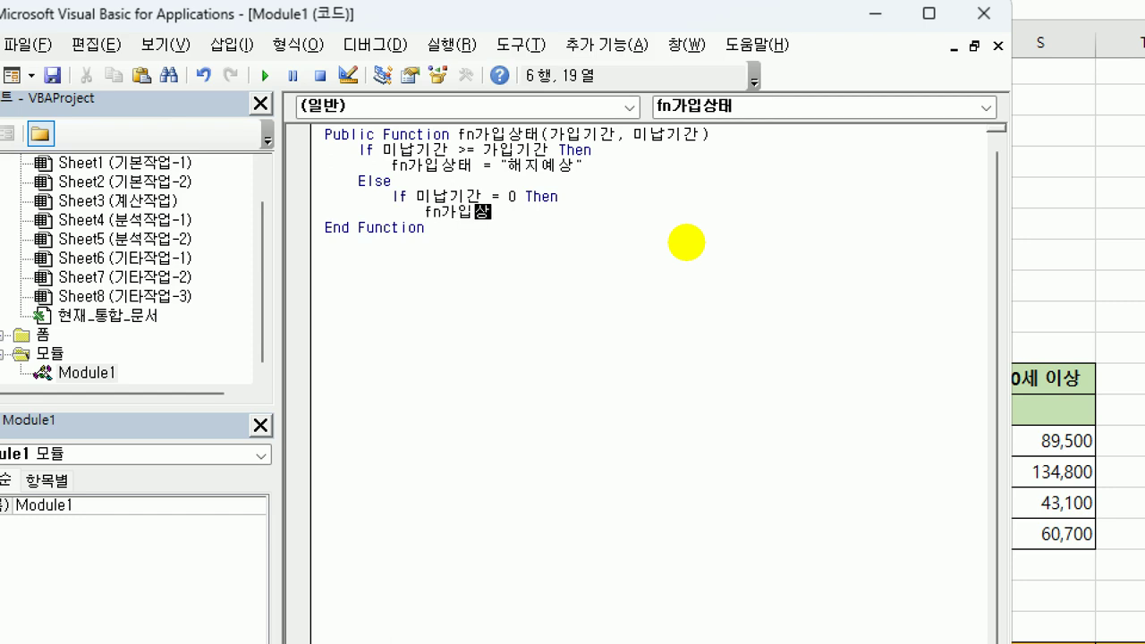
{"action": "type", "text": "태 = \"정상\""}
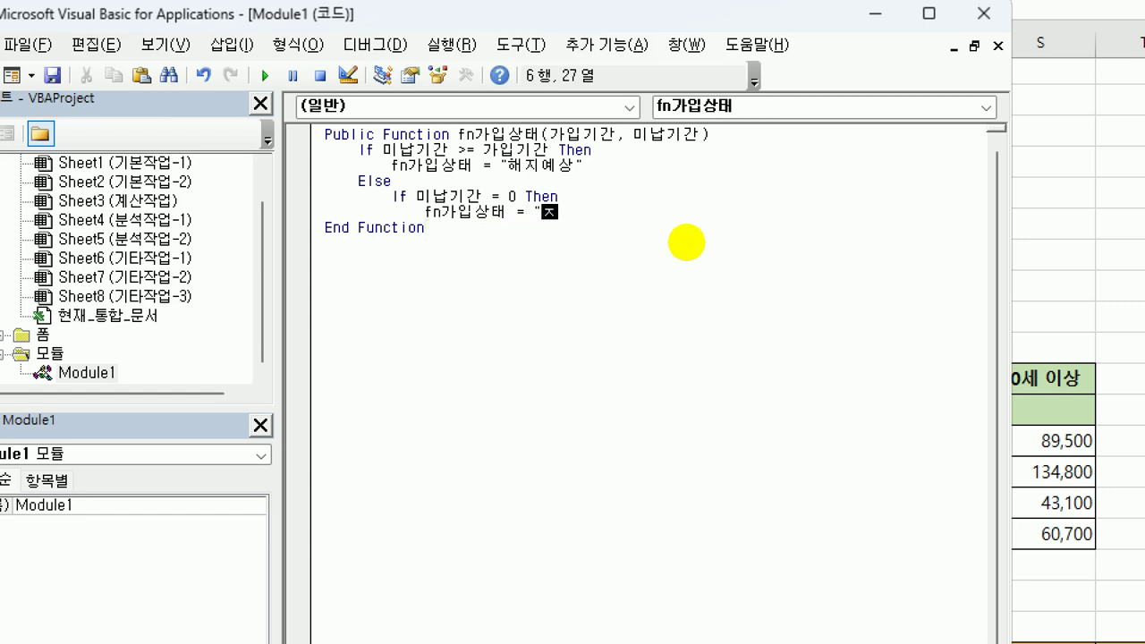
{"action": "key", "text": "Return"}
Add ElseIf 미납기간 > 2 Then to the nested If, assigning "휴면보험" to fn가입상태.
{"action": "key", "text": "BackSpace"}
{"action": "type", "text": "els"}
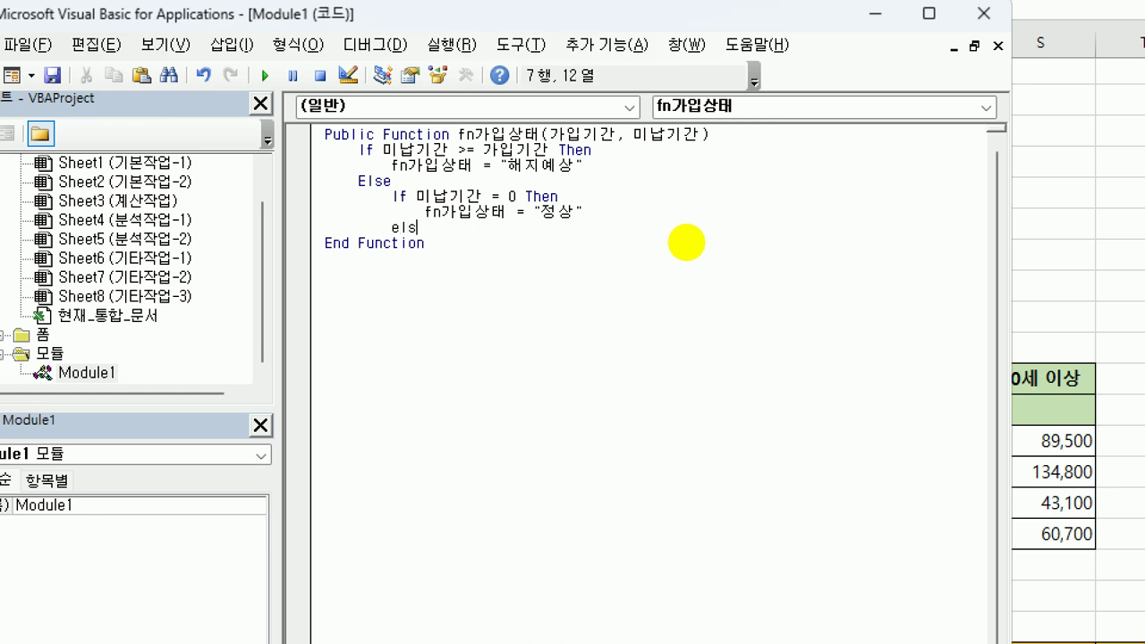
{"action": "type", "text": "eif 미납기간 > 2 then"}
{"action": "key", "text": "Return"}
{"action": "type", "text": "f"}
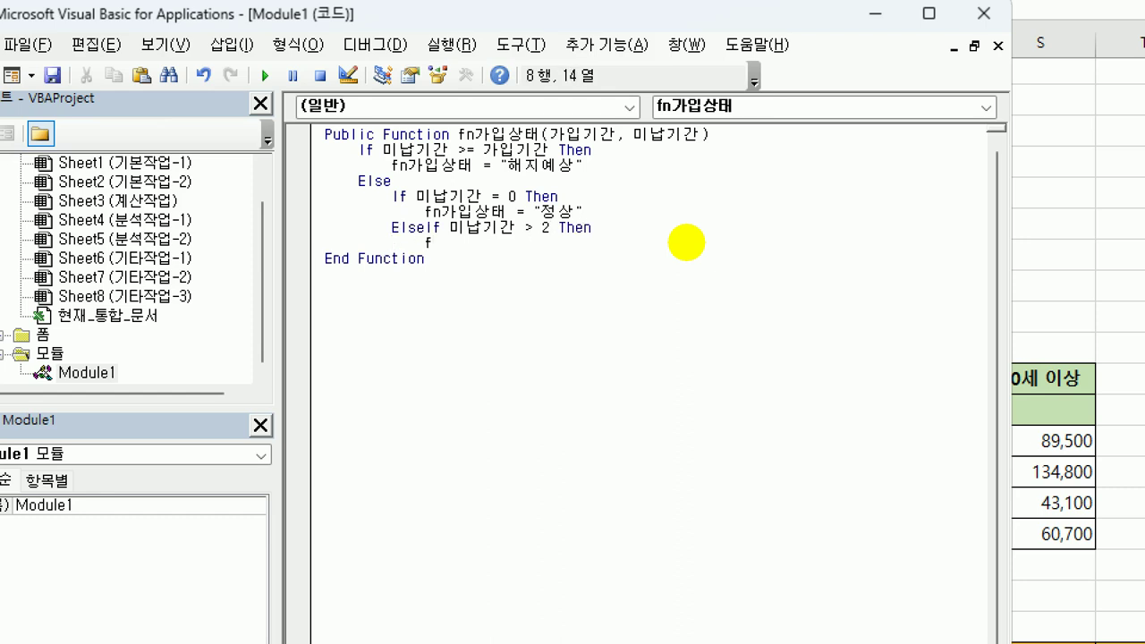
{"action": "type", "text": "n가입상태 "}
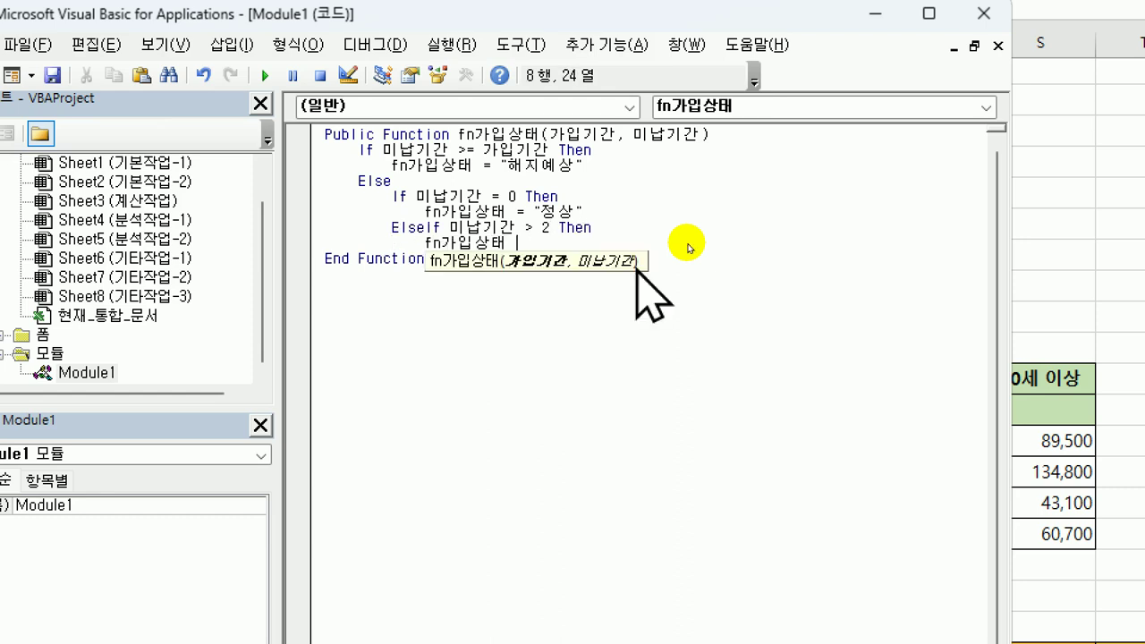
{"action": "type", "text": "= \"휴"}
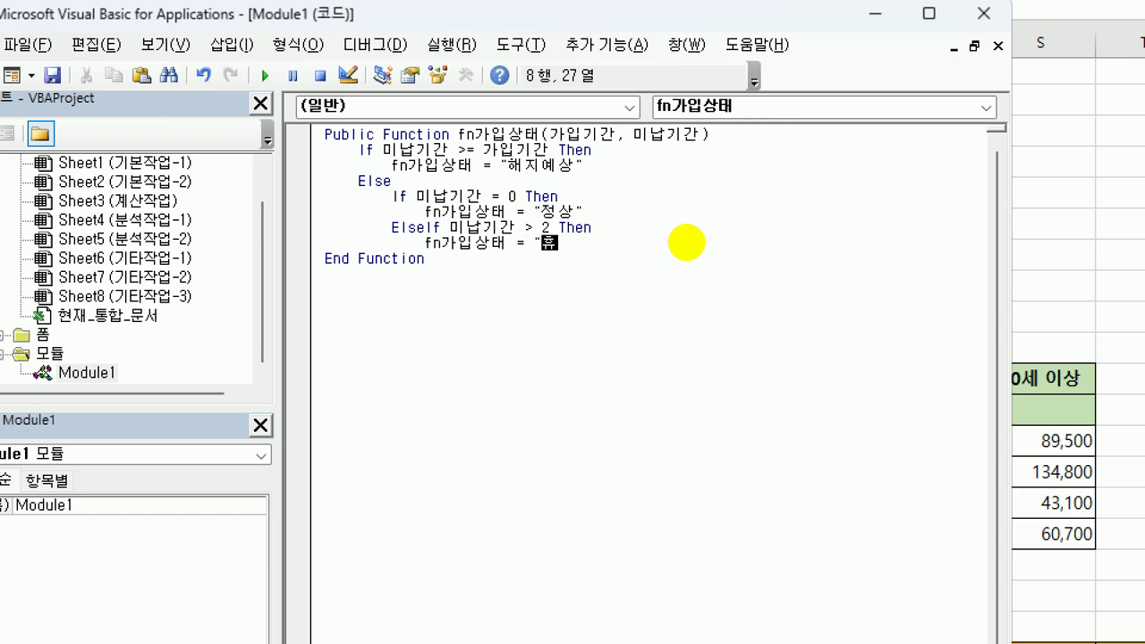
{"action": "type", "text": "면보험\""}
{"action": "key", "text": "Return"}
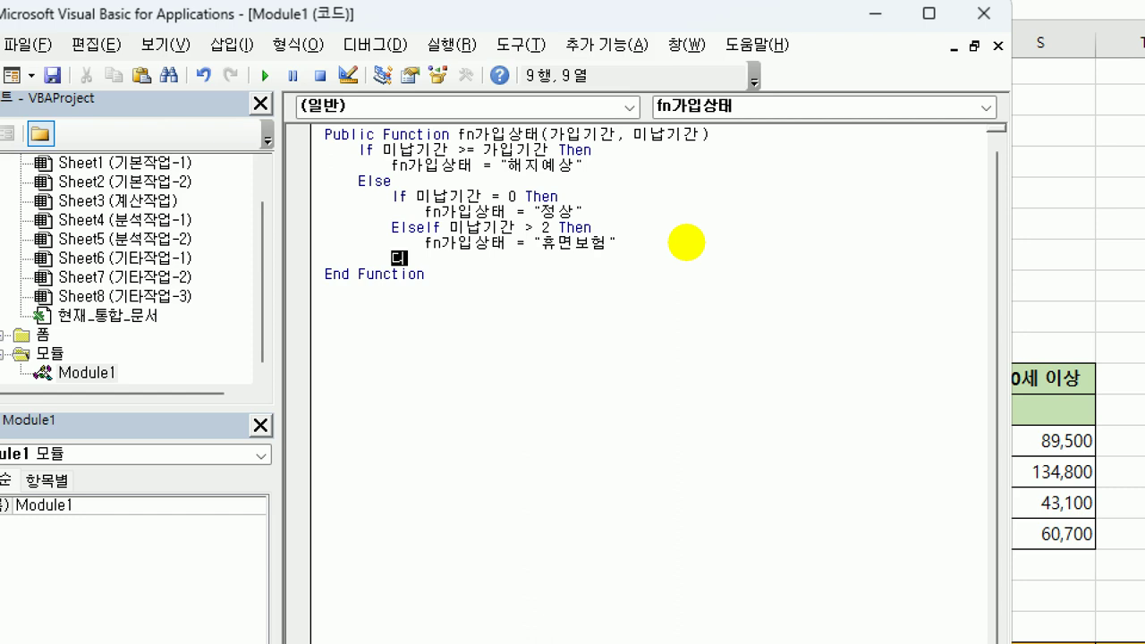
Add the nested If's Else branch, assigning 미납기간 & "개월 미납" to fn가입상태.
{"action": "type", "text": "else"}
{"action": "key", "text": "Return"}
{"action": "key", "text": "Tab"}
{"action": "type", "text": "fn"}
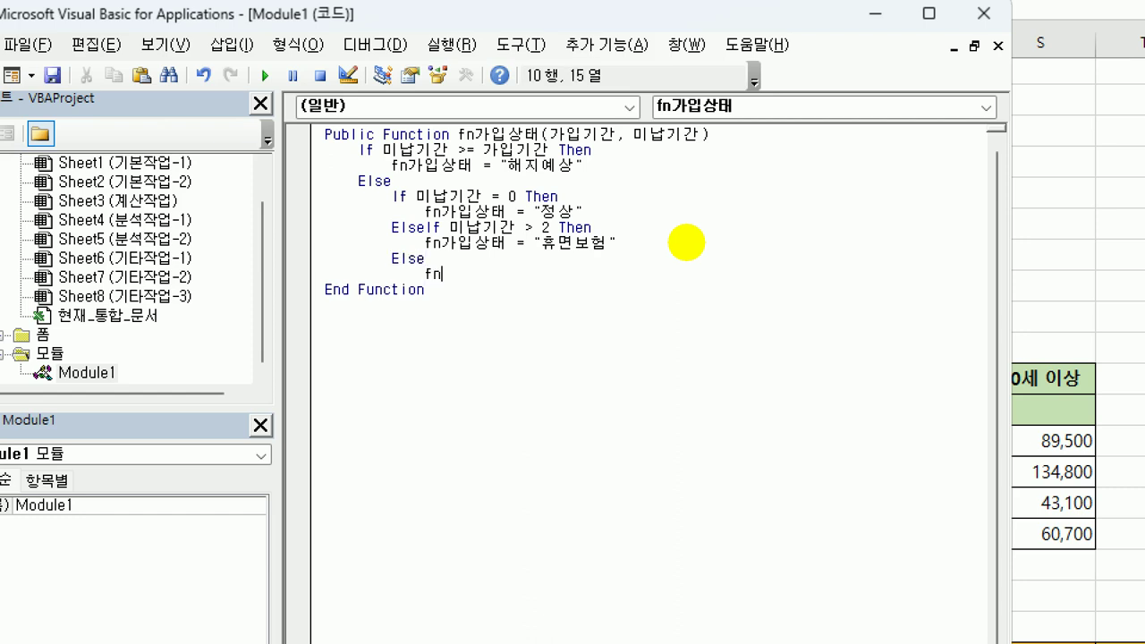
{"action": "type", "text": "가입상태 = 미납기가"}
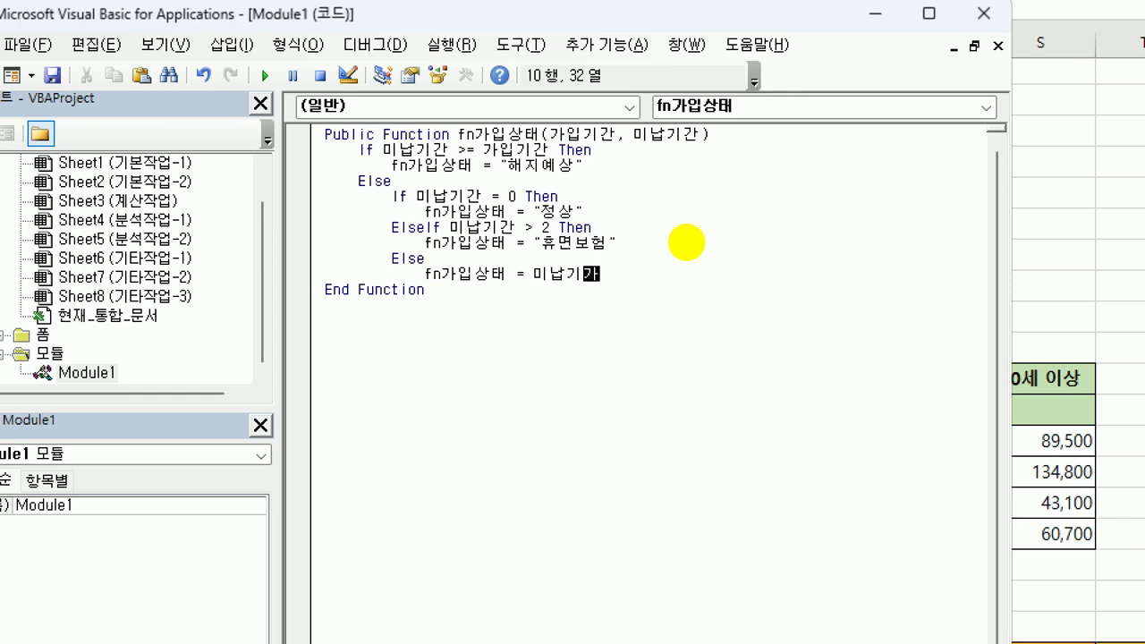
{"action": "type", "text": "ㄴ "}
{"action": "type", "text": "& \""}
{"action": "type", "text": "개월"}
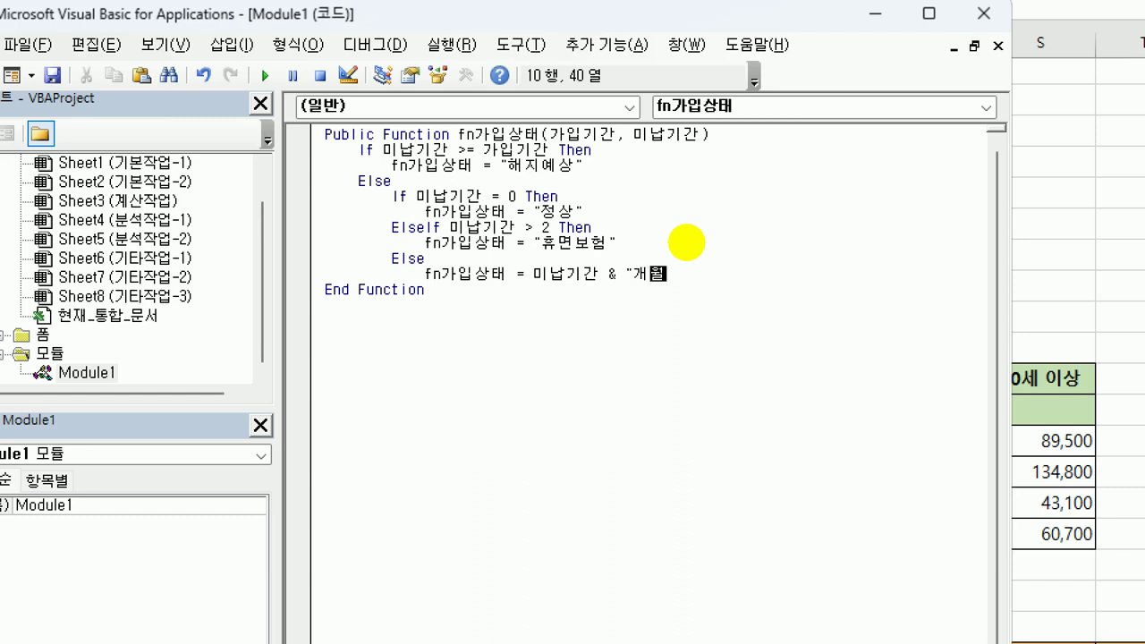
{"action": "type", "text": " 미납\""}
{"action": "key", "text": "Return"}
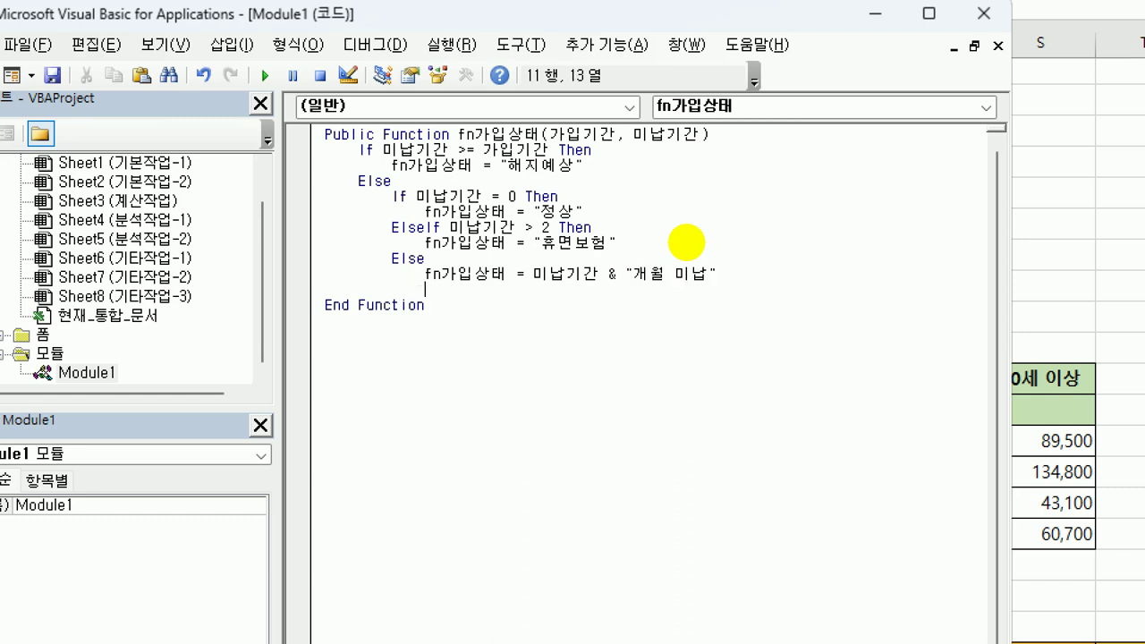
Close the nested and outer If blocks with End If lines, leaving a blank line before End Function.
{"action": "key", "text": "BackSpace"}
{"action": "type", "text": "end if"}
{"action": "key", "text": "Return"}
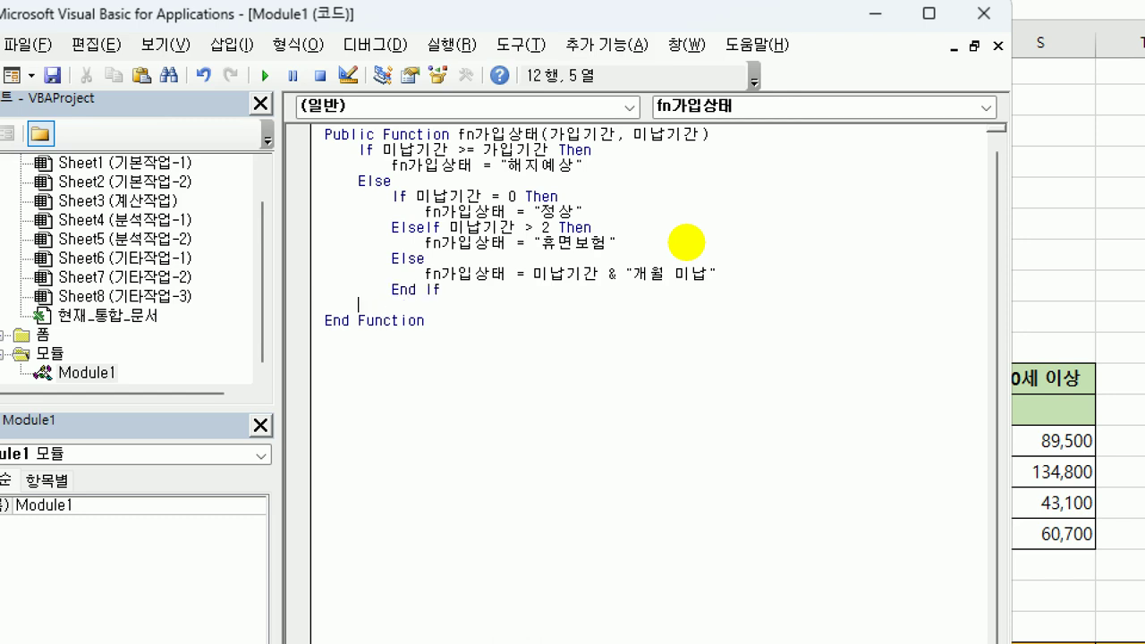
{"action": "type", "text": "end if"}
{"action": "key", "text": "Return"}
Insert a blank line directly below the fn가입상태 function declaration.
{"action": "key", "text": "Up"}
{"action": "key", "text": "Up"}
{"action": "key", "text": "Up"}
{"action": "key", "text": "Up"}
{"action": "key", "text": "Up"}
{"action": "key", "text": "Up"}
{"action": "key", "text": "Up"}
{"action": "key", "text": "Up"}
{"action": "key", "text": "Up"}
{"action": "key", "text": "Up"}
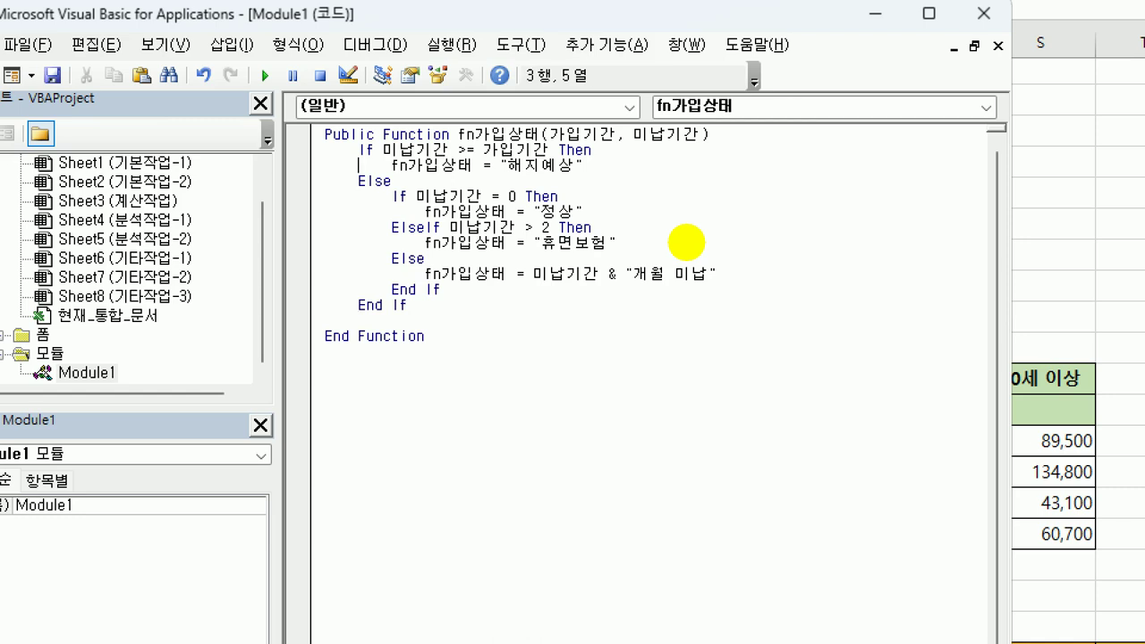
{"action": "key", "text": "Up"}
{"action": "key", "text": "Up"}
{"action": "key", "text": "End"}
{"action": "key", "text": "Return"}
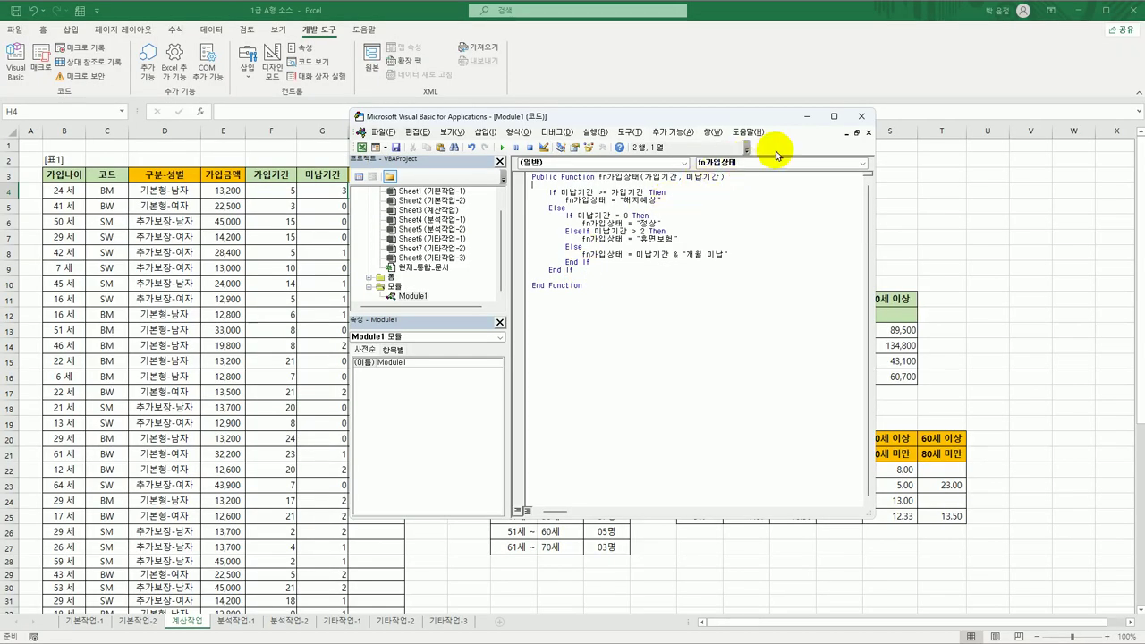
Close the VBA editor and insert the user-defined function fn가입상태 into cell H4 of 표1.
{"action": "left_click", "coordinate": [859, 118]}
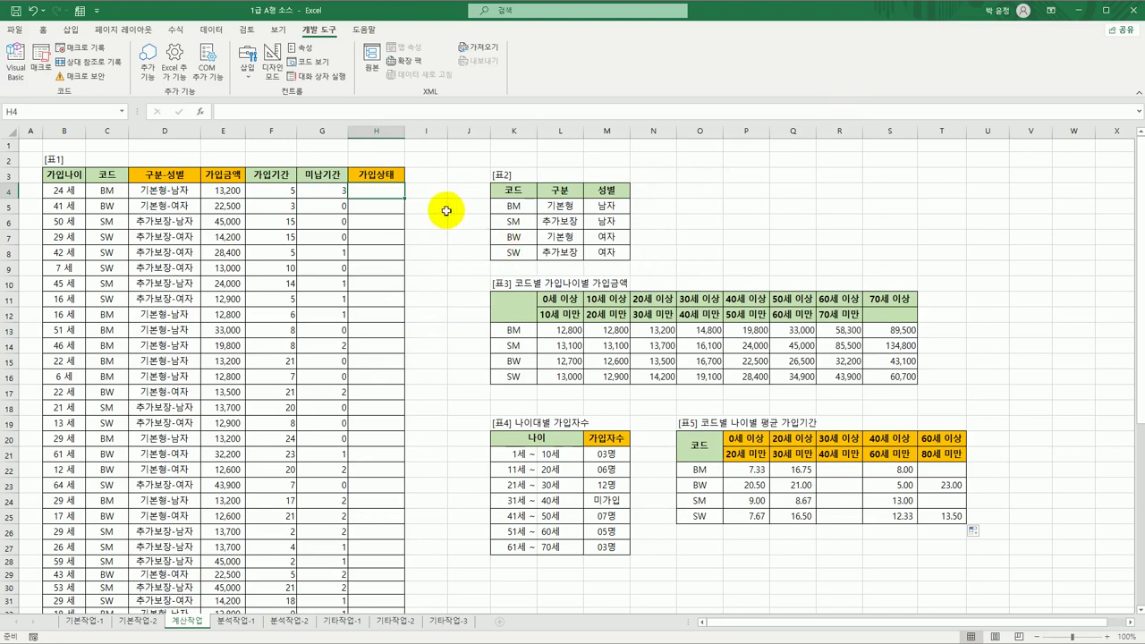
{"action": "left_click", "coordinate": [200, 111]}
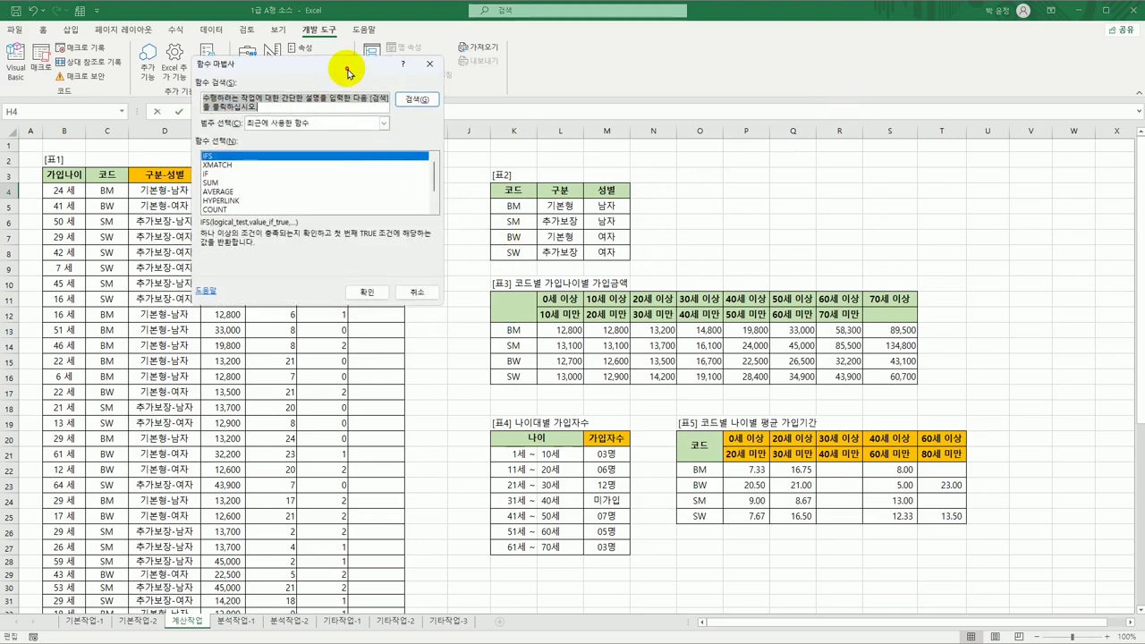
{"action": "left_click_drag", "start_coordinate": [345, 68], "coordinate": [495, 118]}
{"action": "left_click", "coordinate": [465, 178]}
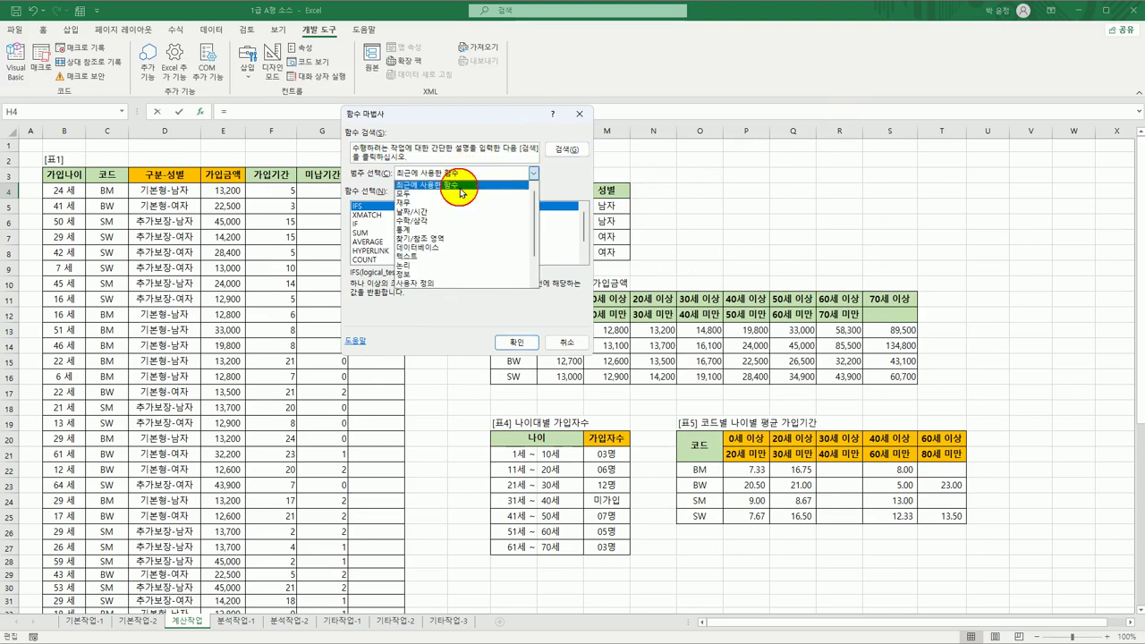
{"action": "left_click", "coordinate": [445, 286]}
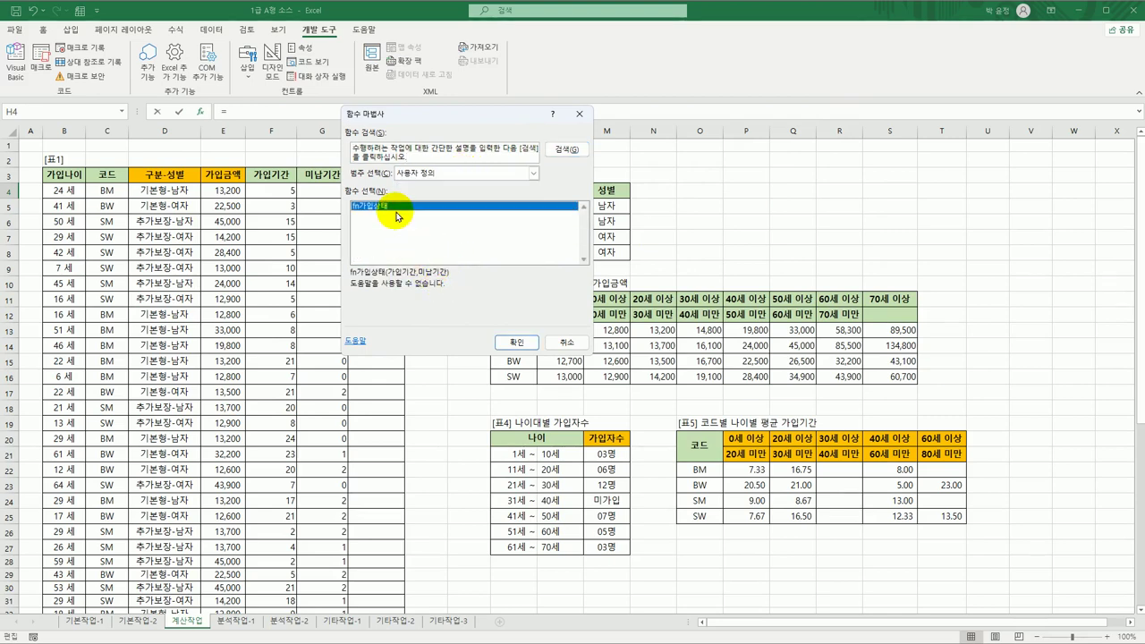
{"action": "left_click", "coordinate": [517, 341]}
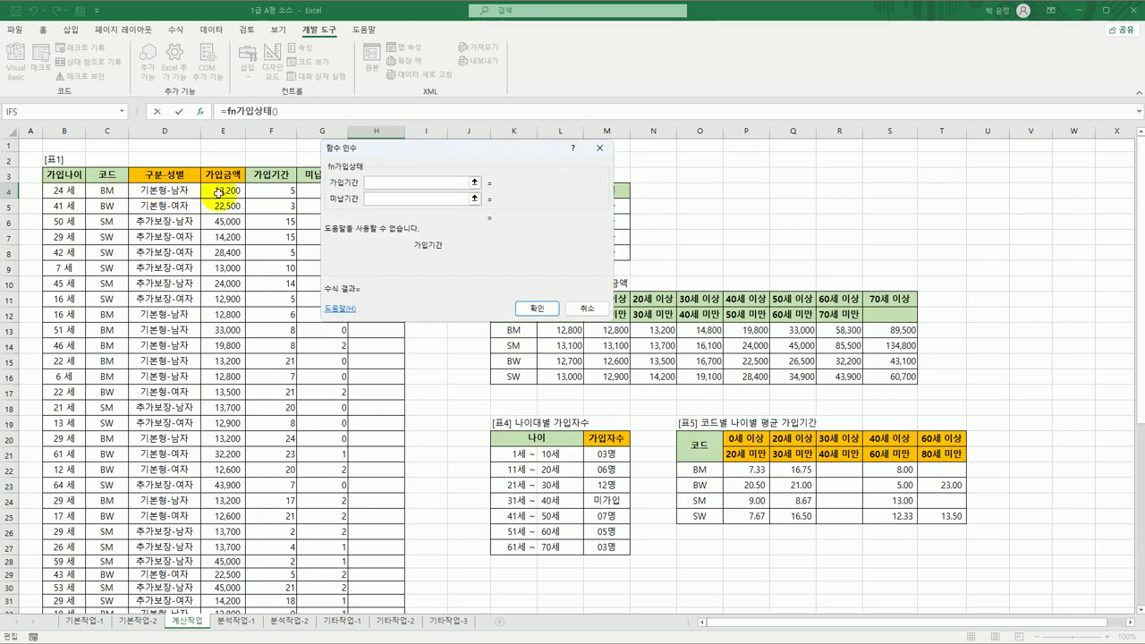
Set 가입기간 to F4 and 미납기간 to G4 in fn가입상태, then fill the formula down the 가입상태 column.
{"action": "left_click", "coordinate": [271, 191]}
{"action": "left_click", "coordinate": [396, 196]}
{"action": "left_click", "coordinate": [309, 190]}
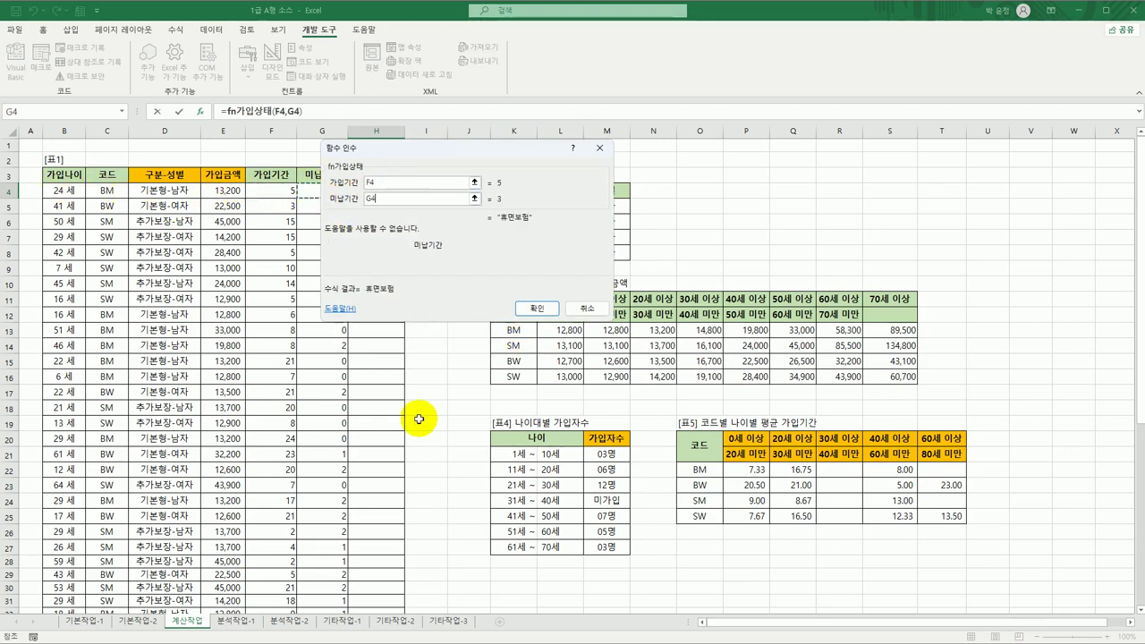
{"action": "left_click", "coordinate": [535, 310]}
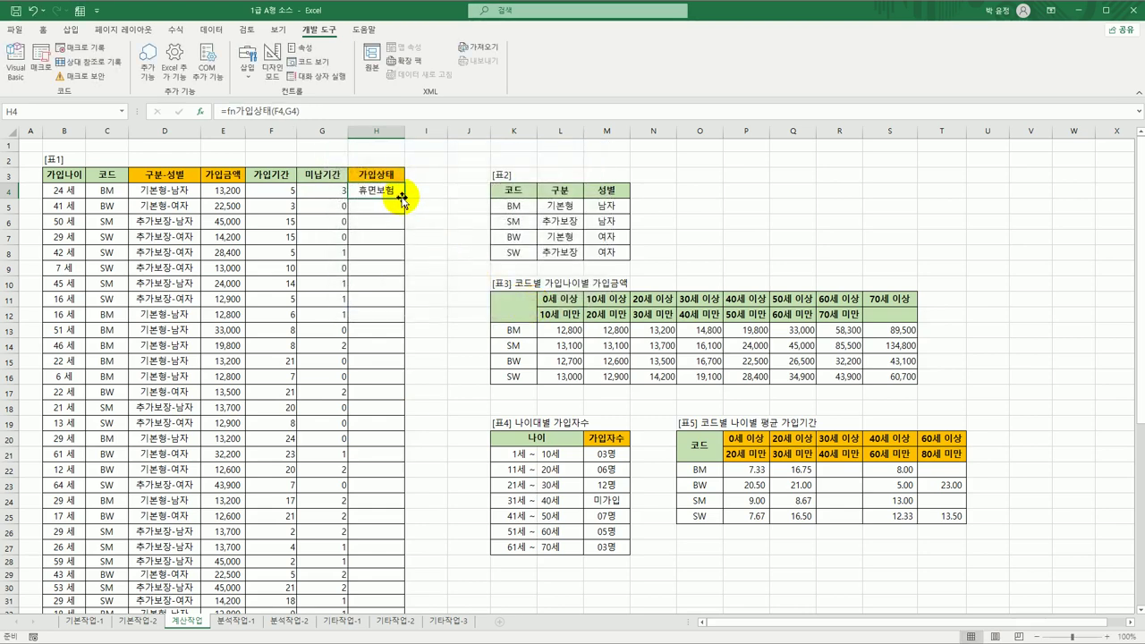
{"action": "left_click_drag", "start_coordinate": [403, 198], "coordinate": [404, 198]}
{"action": "double_click", "coordinate": [403, 198]}
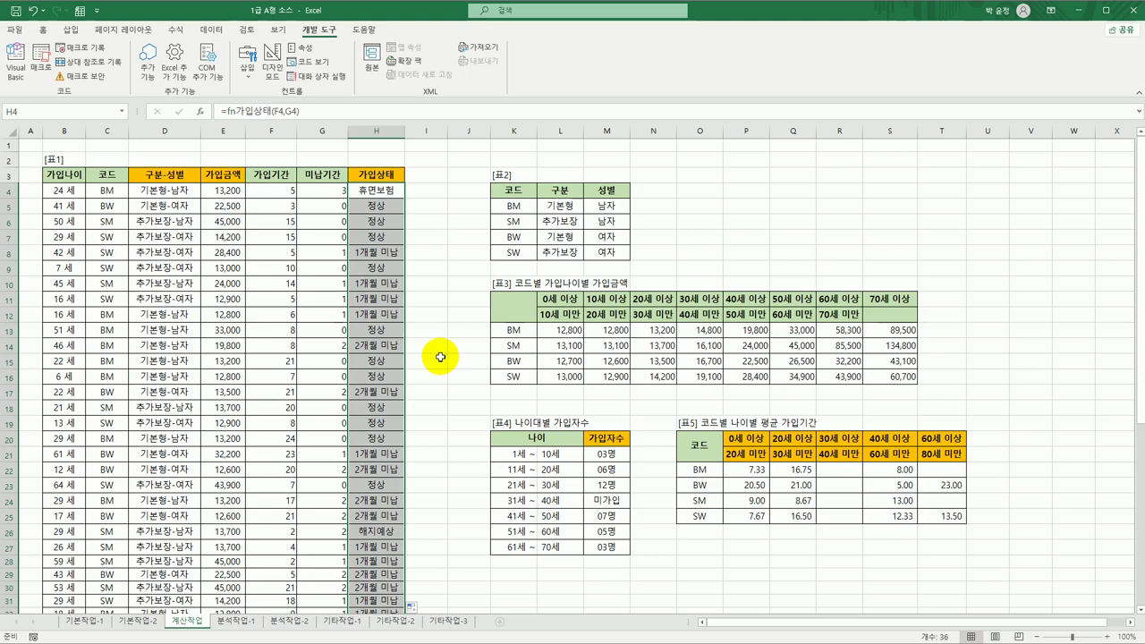
Start a pivot table at cell A3 of the 분석작업-1 sheet, using an external data source.
{"action": "left_click", "coordinate": [240, 621]}
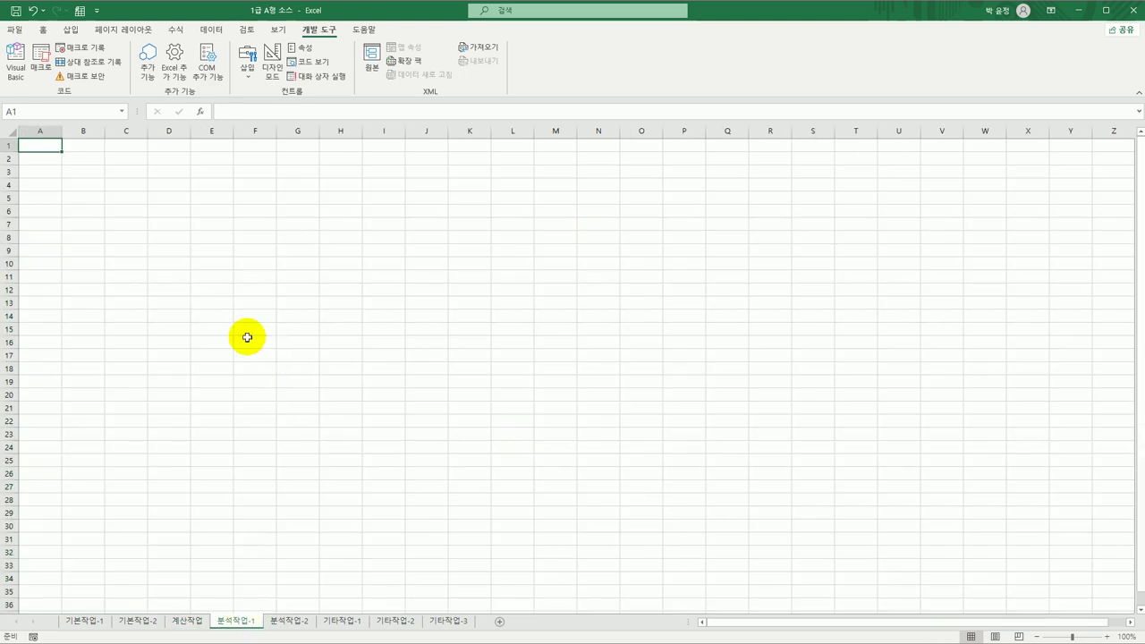
{"action": "left_click", "coordinate": [49, 177]}
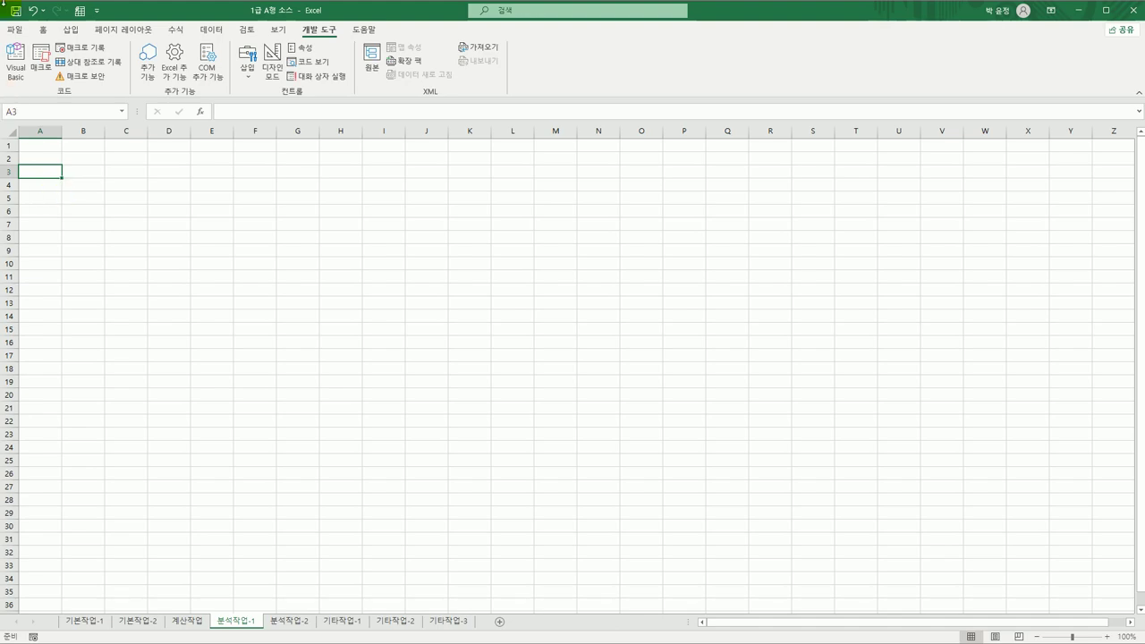
{"action": "left_click", "coordinate": [70, 29]}
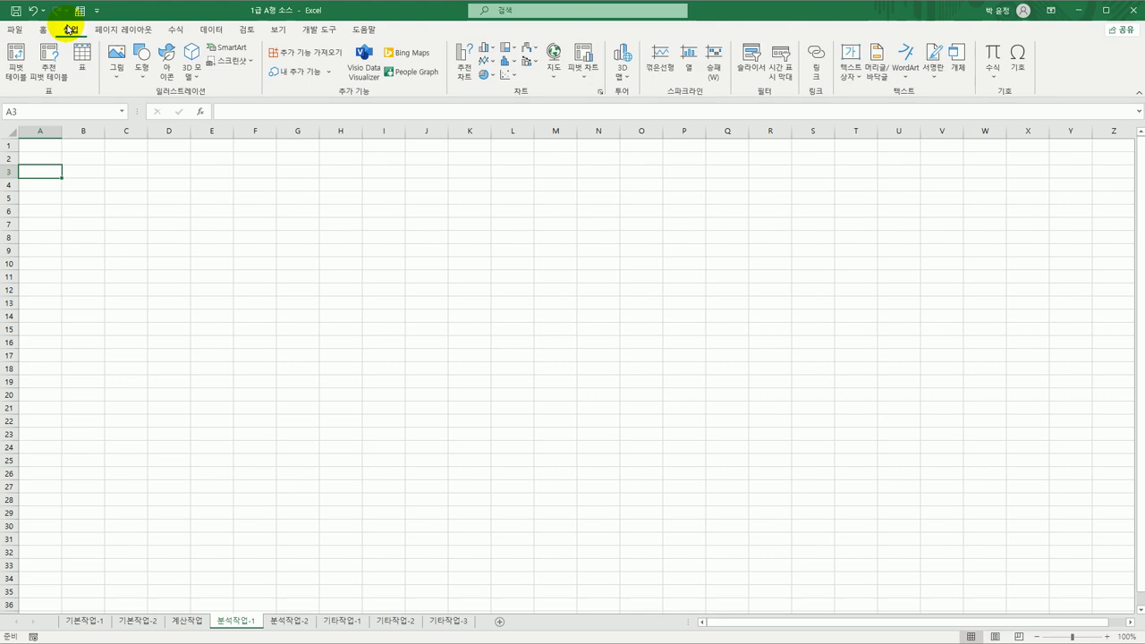
{"action": "left_click", "coordinate": [15, 72]}
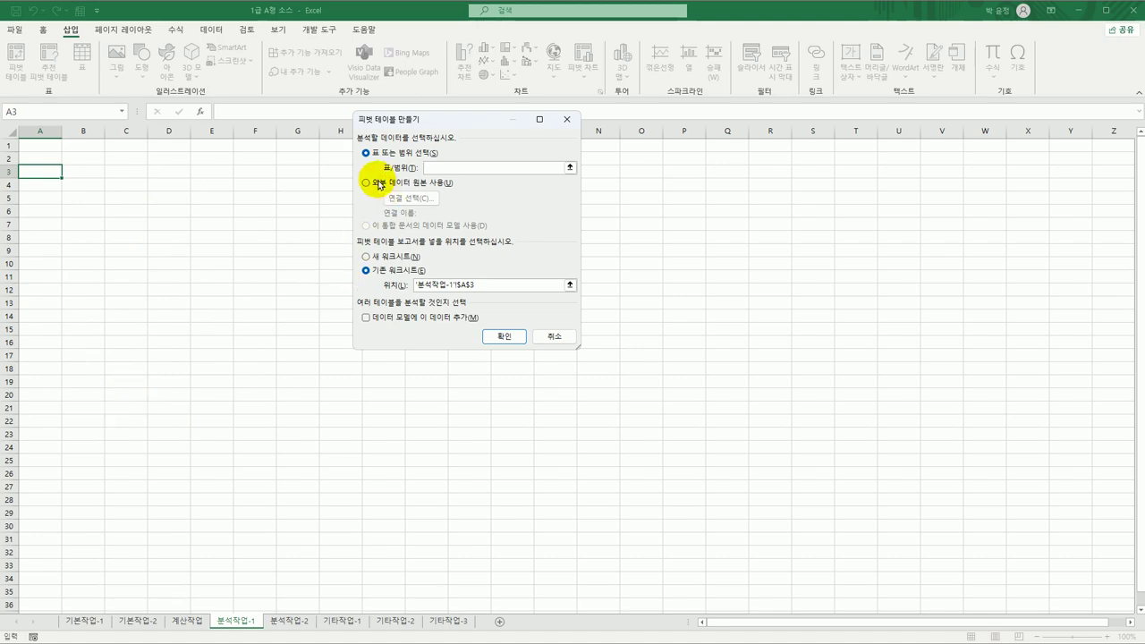
{"action": "left_click", "coordinate": [379, 184]}
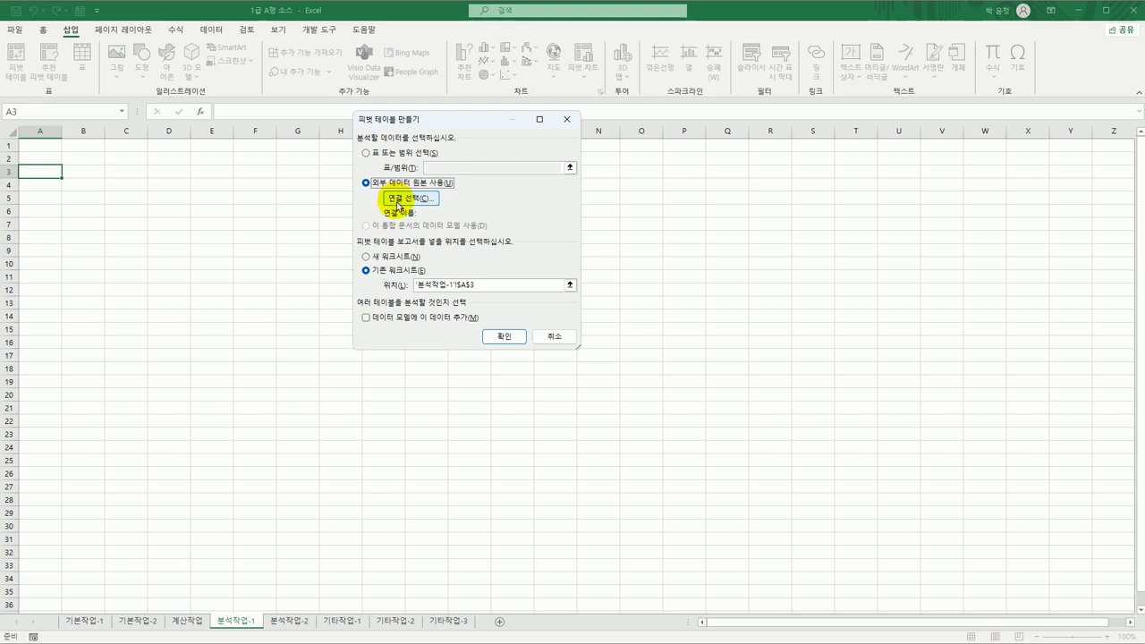
Choose the 출석부관리 file in the C: drive's 컴활1급 folder as the pivot table's connection.
{"action": "left_click", "coordinate": [400, 203]}
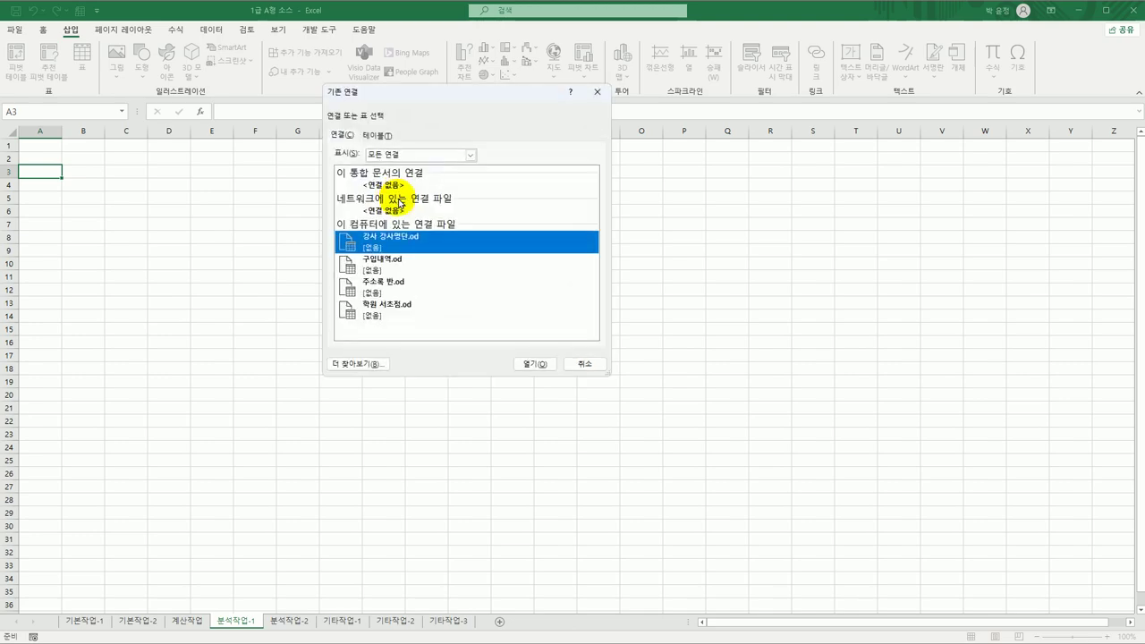
{"action": "left_click", "coordinate": [354, 365]}
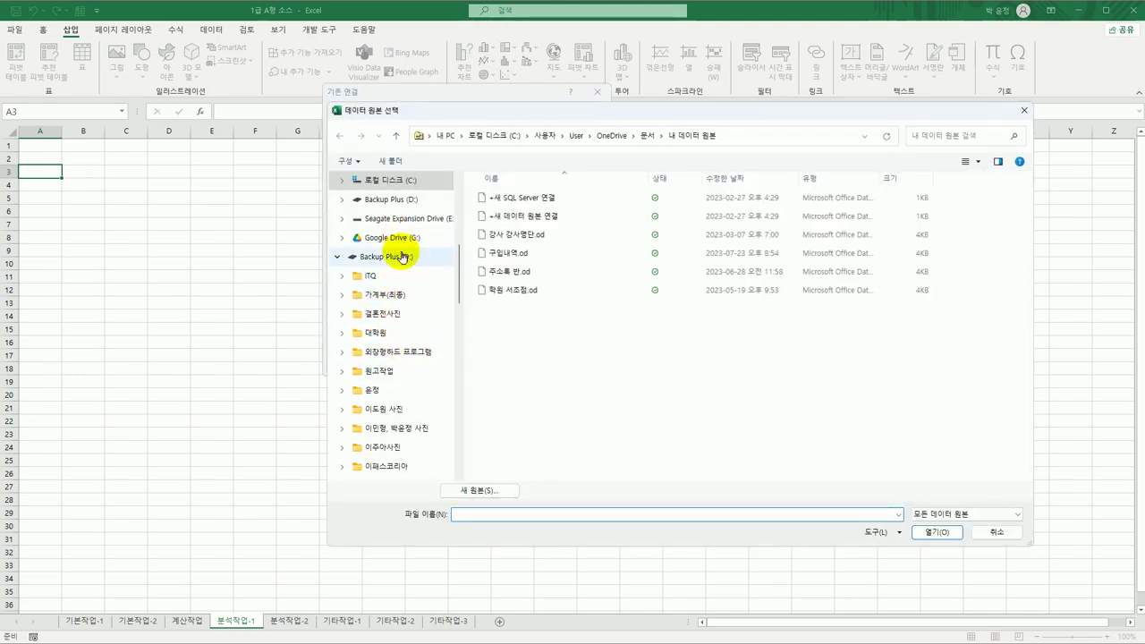
{"action": "scroll", "coordinate": [419, 340], "scroll_direction": "down", "scroll_amount": 1}
{"action": "scroll", "coordinate": [417, 340], "scroll_direction": "up", "scroll_amount": 3}
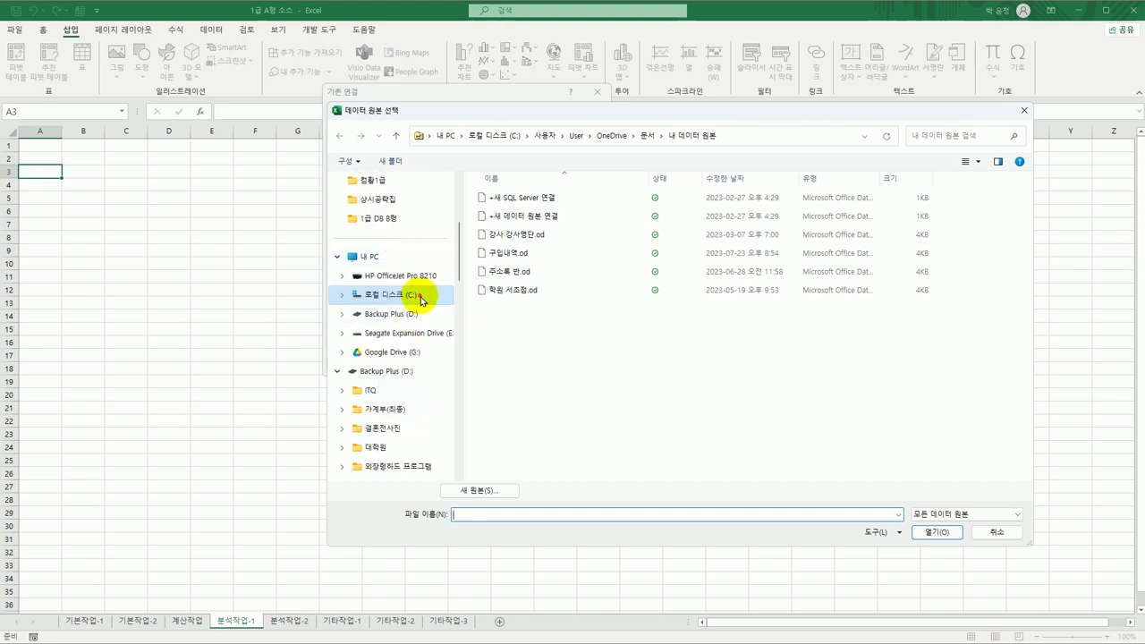
{"action": "left_click", "coordinate": [421, 295]}
{"action": "double_click", "coordinate": [548, 400]}
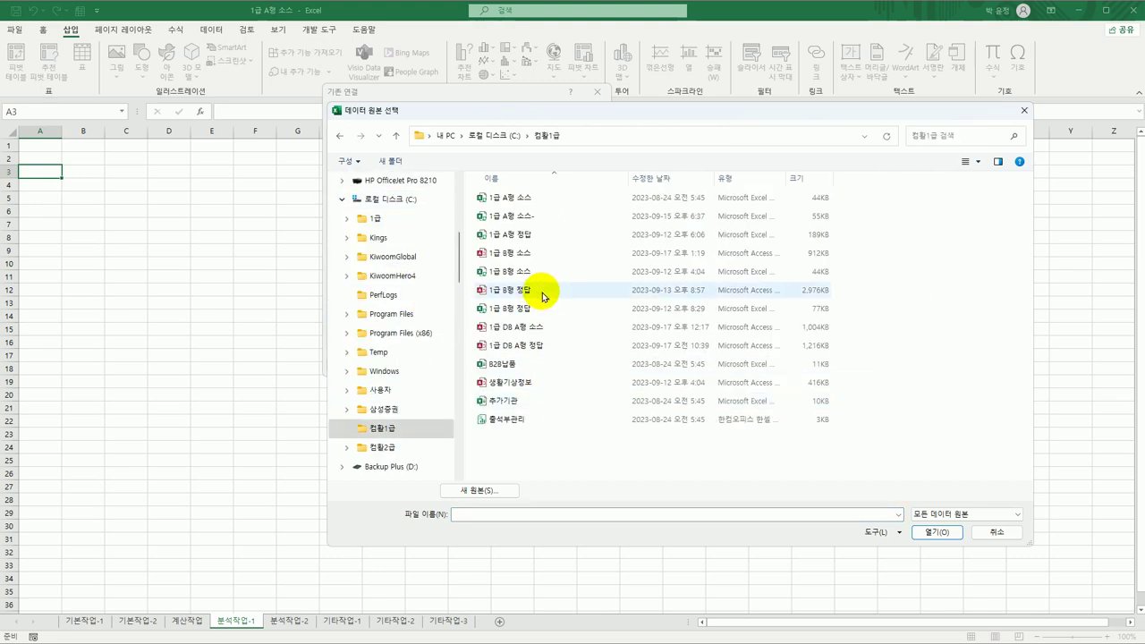
{"action": "left_click", "coordinate": [526, 419]}
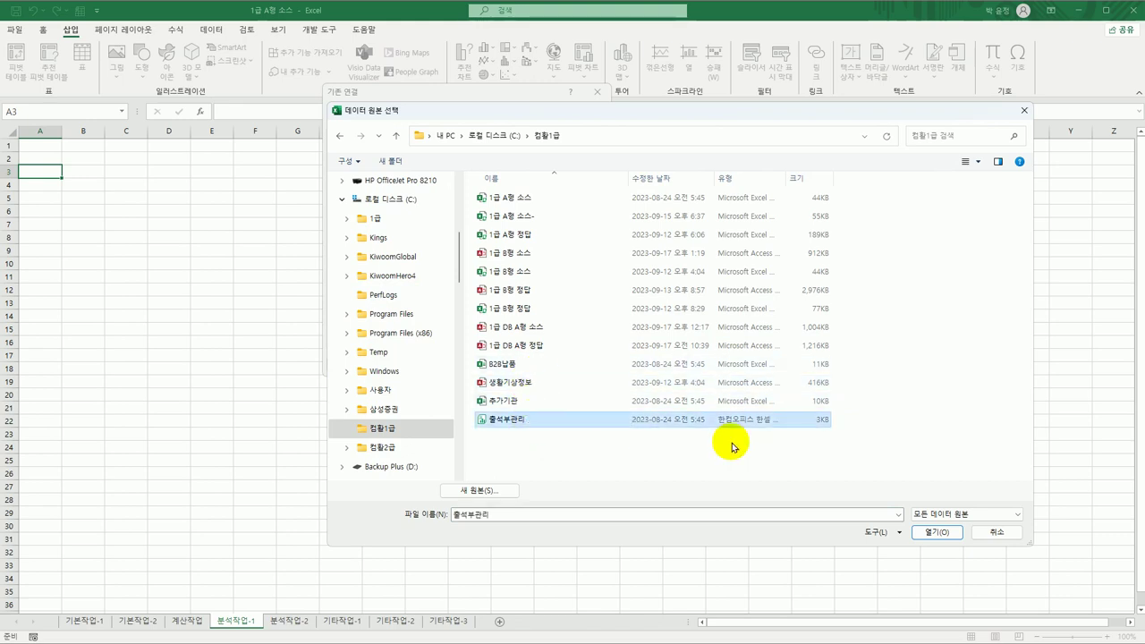
{"action": "left_click", "coordinate": [927, 533]}
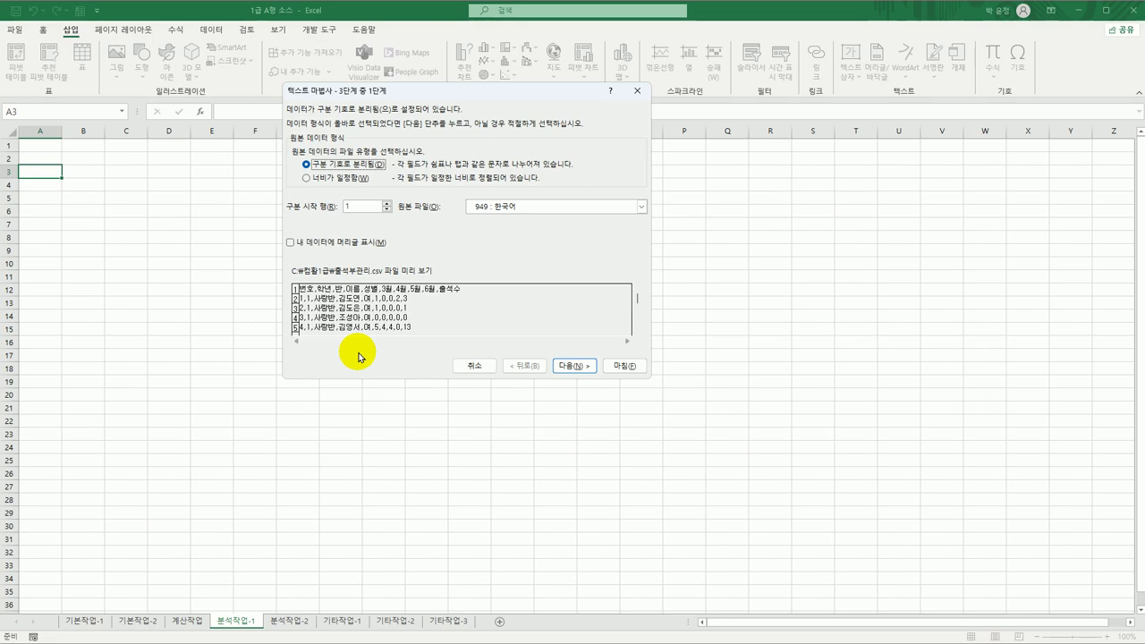
Import the delimited text with its first row as headers, using comma instead of tab as the delimiter.
{"action": "left_click", "coordinate": [343, 244]}
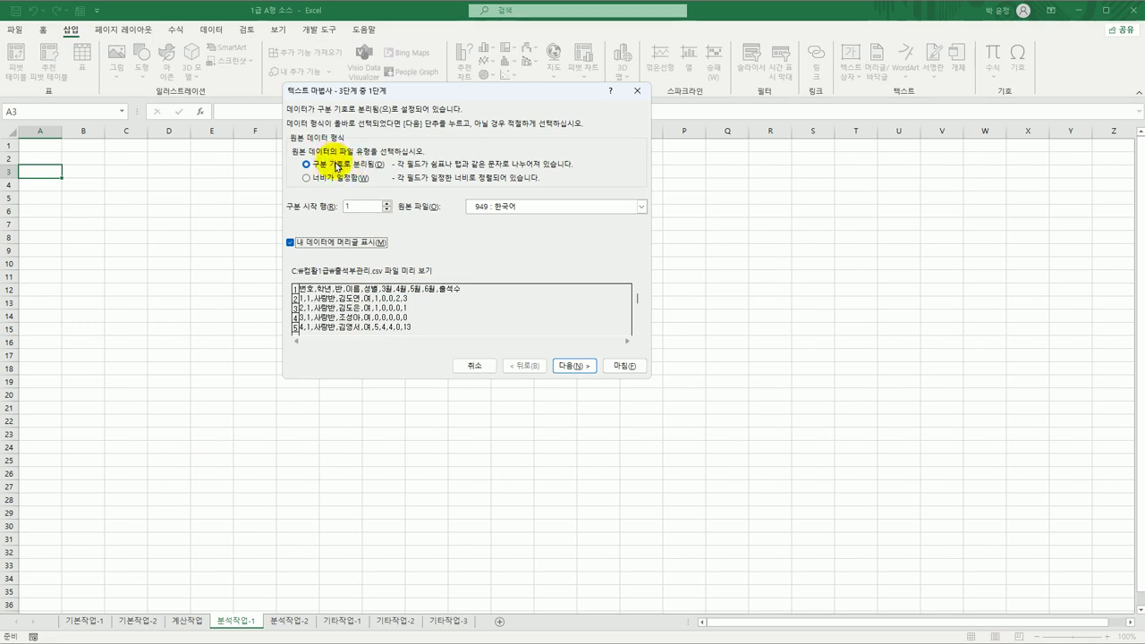
{"action": "left_click", "coordinate": [575, 367]}
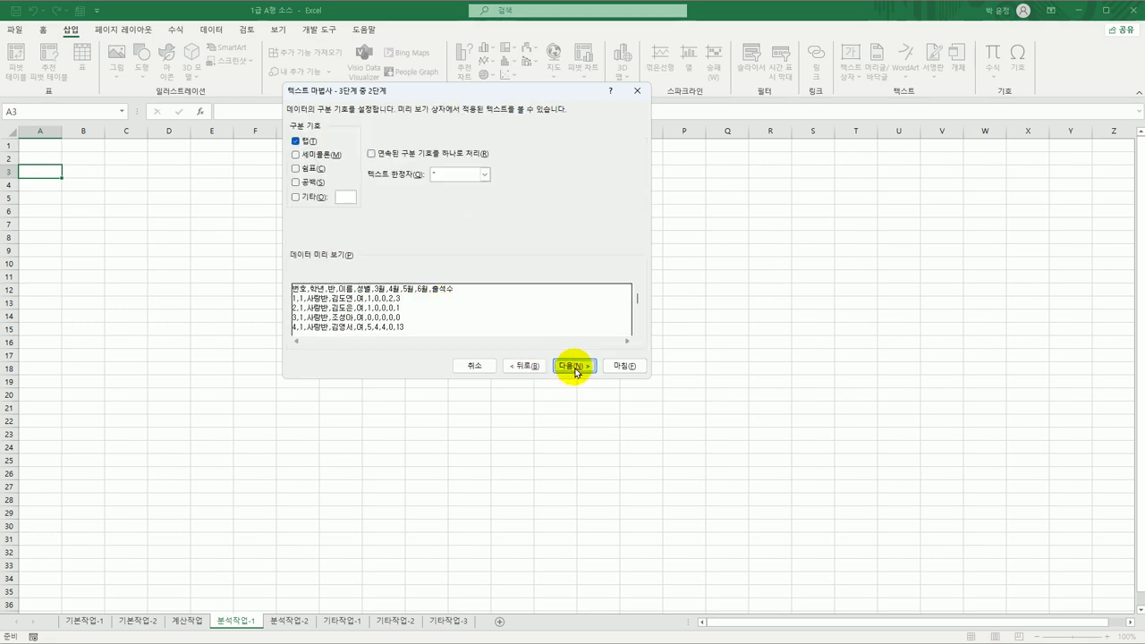
{"action": "left_click", "coordinate": [295, 141]}
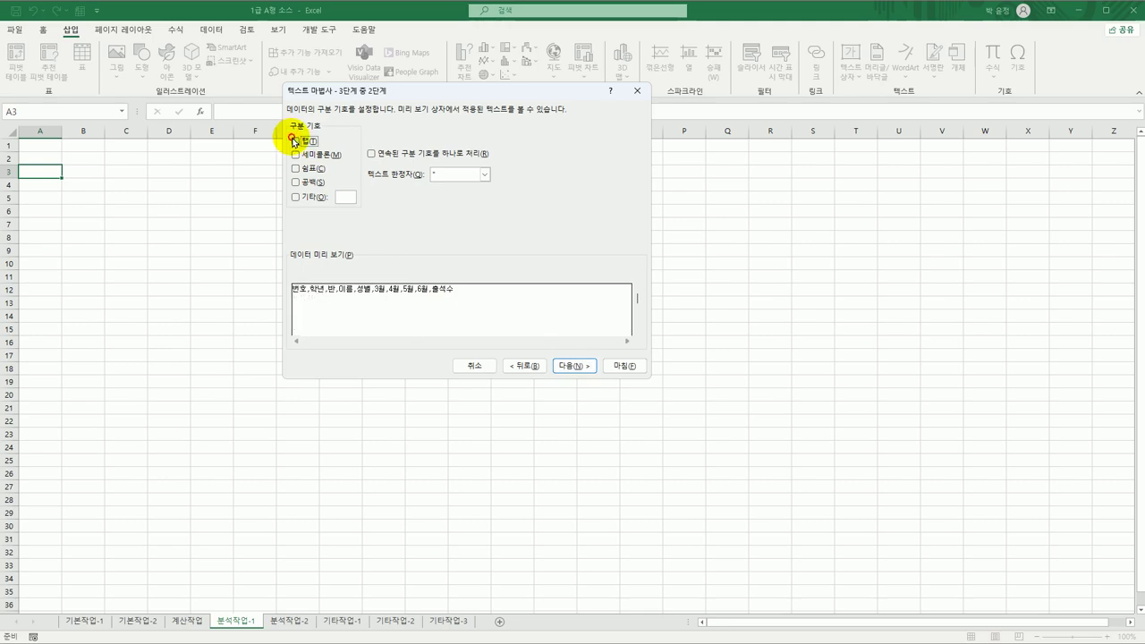
{"action": "left_click", "coordinate": [295, 168]}
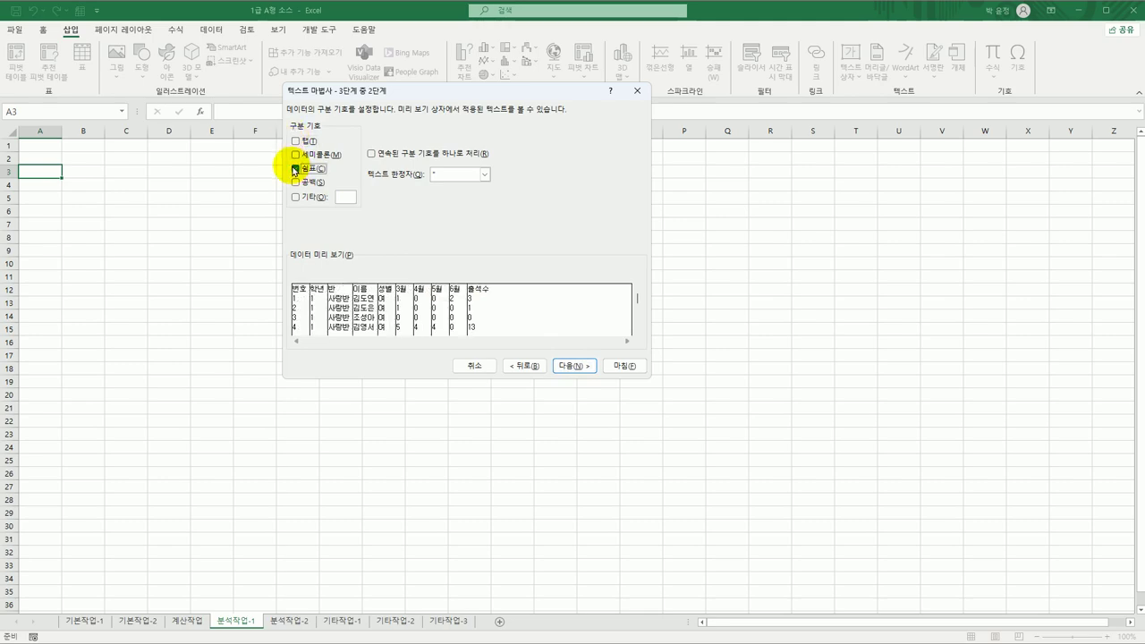
{"action": "left_click", "coordinate": [573, 365]}
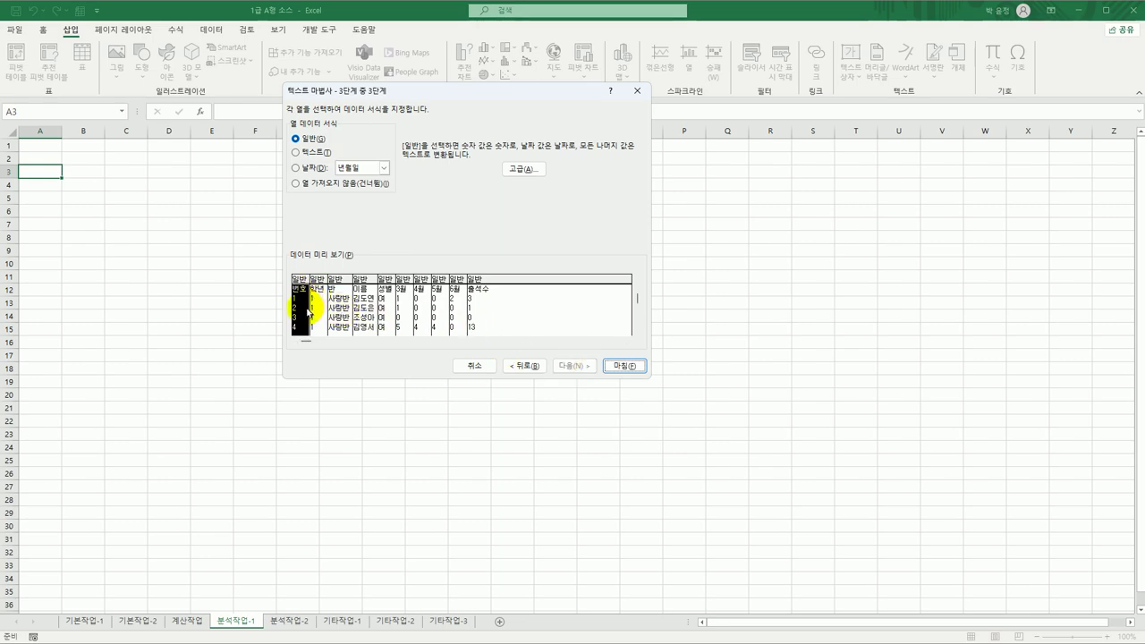
Exclude the 번호, 3월, 4월, 5월 and 6월 columns from the import and finish the text wizard.
{"action": "left_click", "coordinate": [334, 192]}
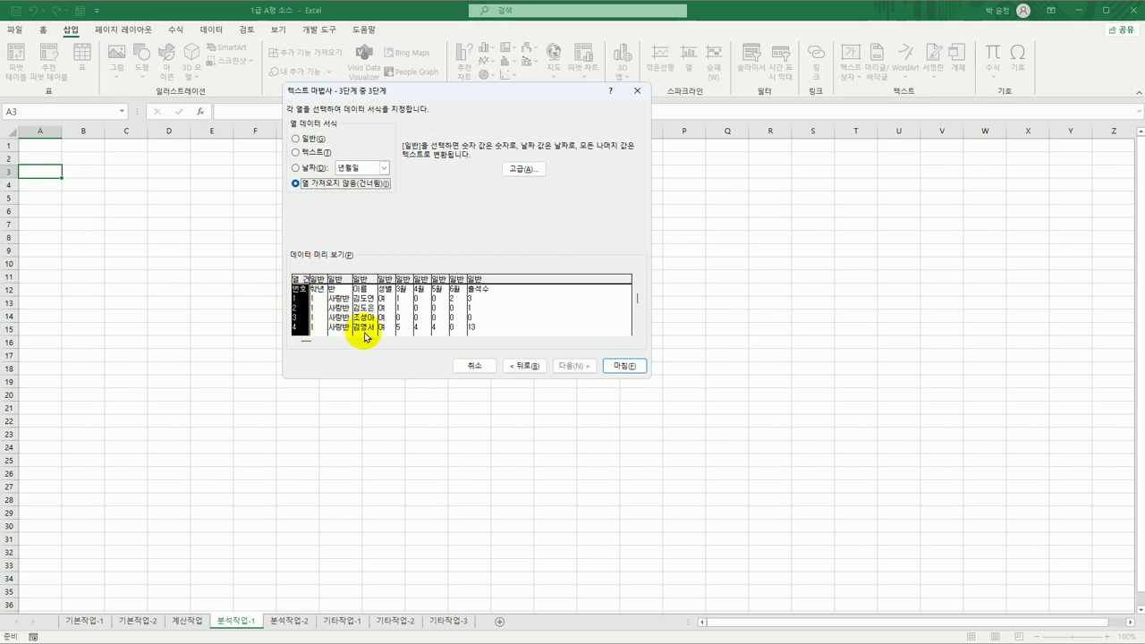
{"action": "left_click", "coordinate": [405, 280]}
{"action": "left_click", "coordinate": [349, 183]}
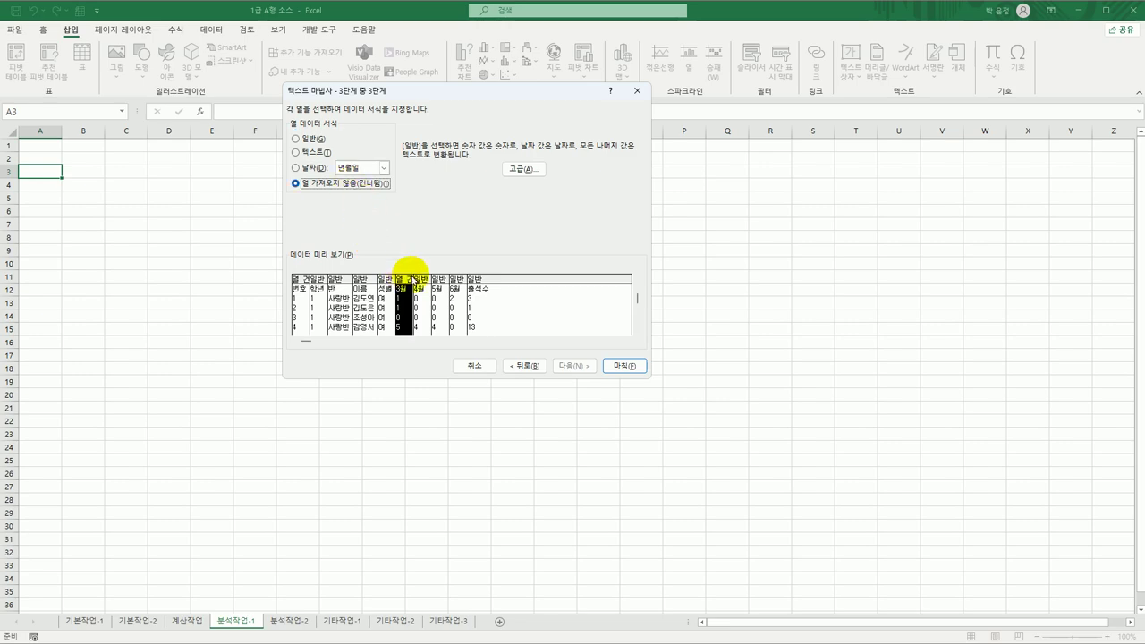
{"action": "left_click", "coordinate": [416, 279]}
{"action": "left_click", "coordinate": [356, 183]}
{"action": "left_click", "coordinate": [438, 279]}
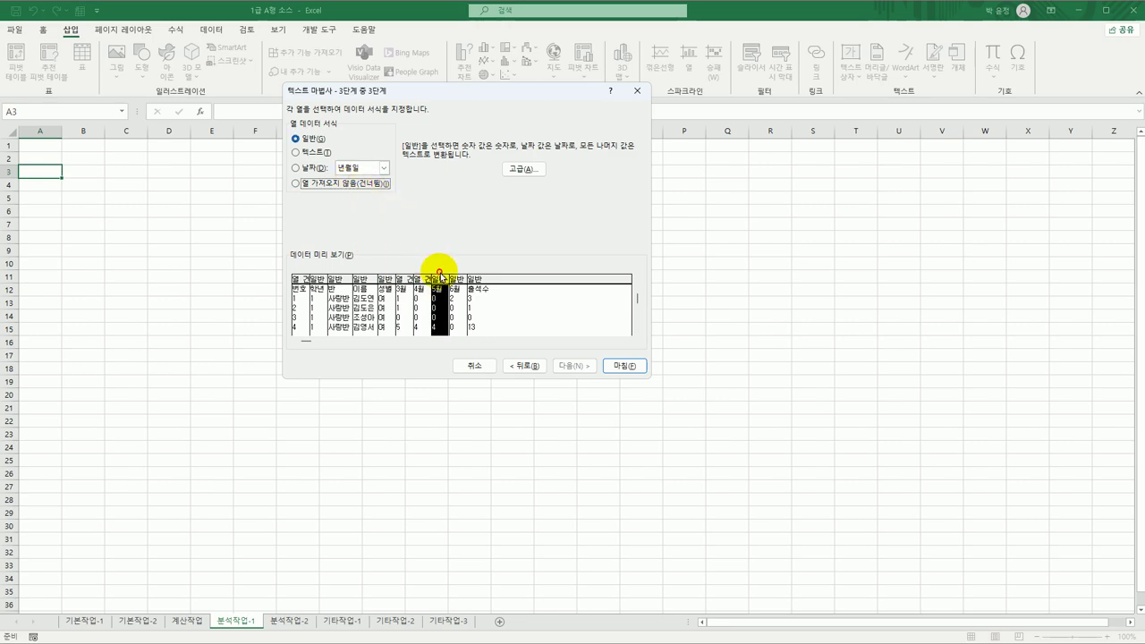
{"action": "left_click", "coordinate": [363, 185]}
{"action": "left_click", "coordinate": [456, 280]}
{"action": "left_click", "coordinate": [330, 184]}
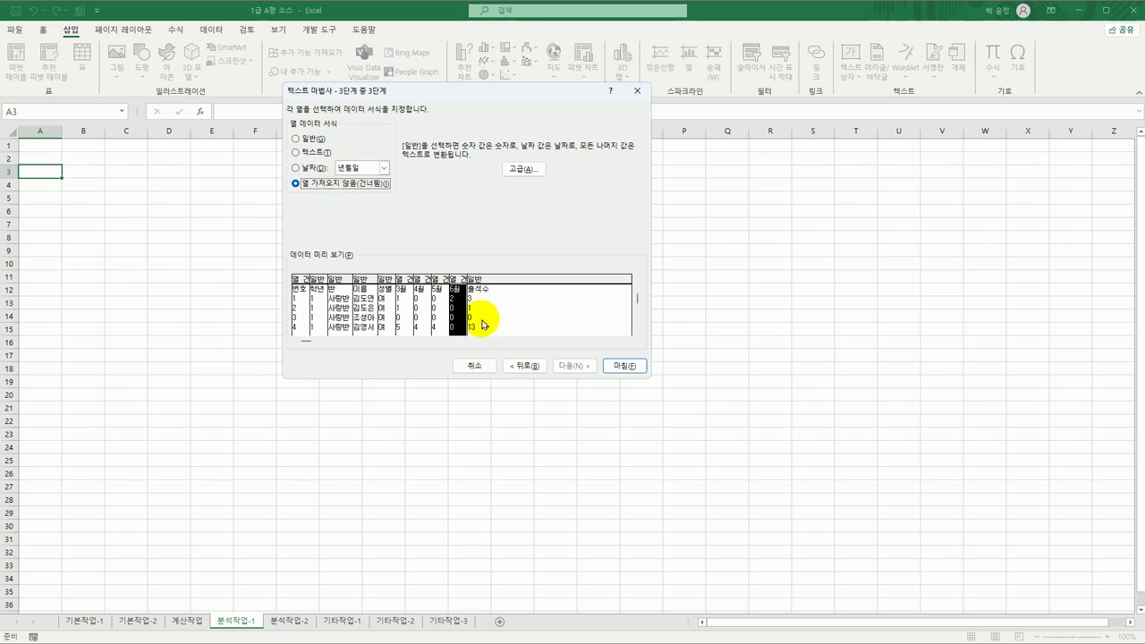
{"action": "left_click", "coordinate": [569, 366]}
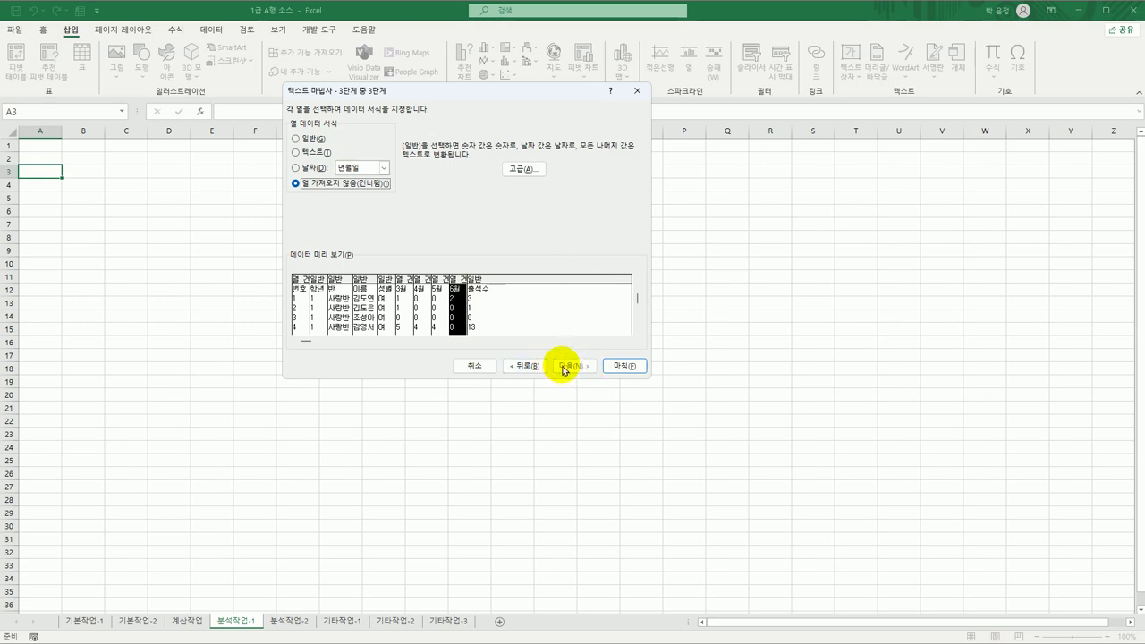
{"action": "left_click", "coordinate": [623, 365]}
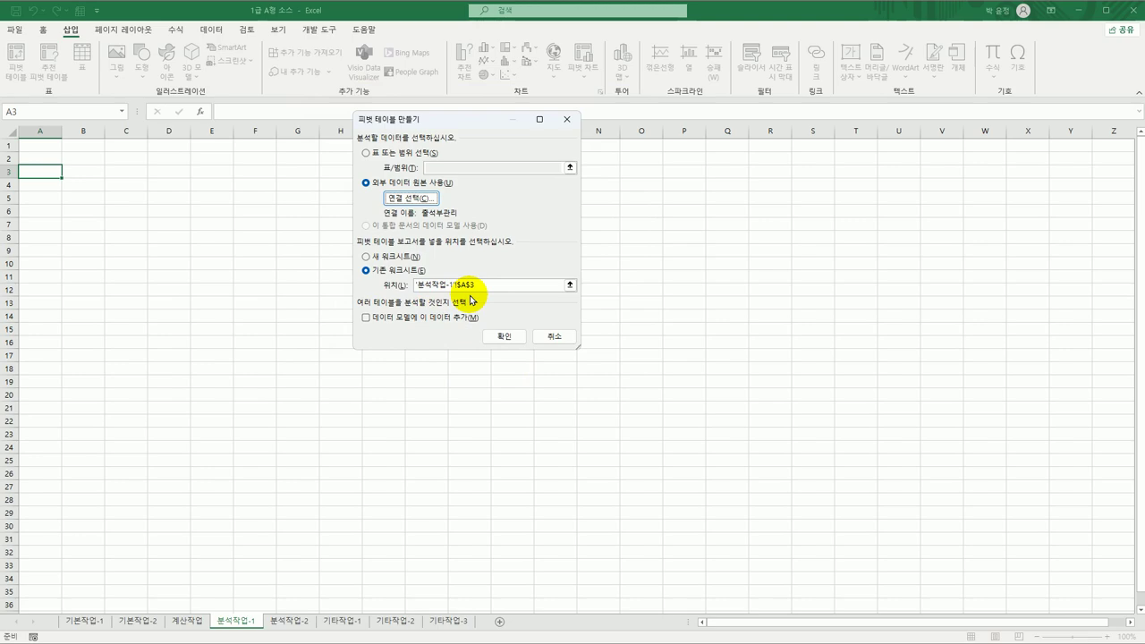
Add the imported data to the data model and create the pivot table at A3 of 분석작업-1.
{"action": "left_click", "coordinate": [513, 338]}
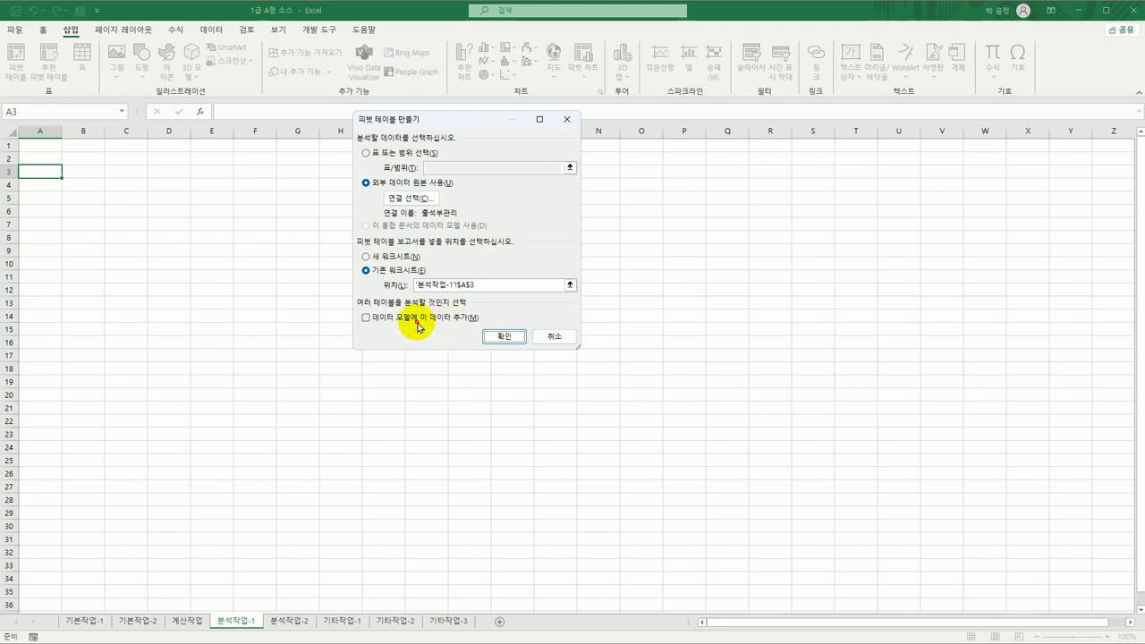
{"action": "left_click", "coordinate": [418, 322]}
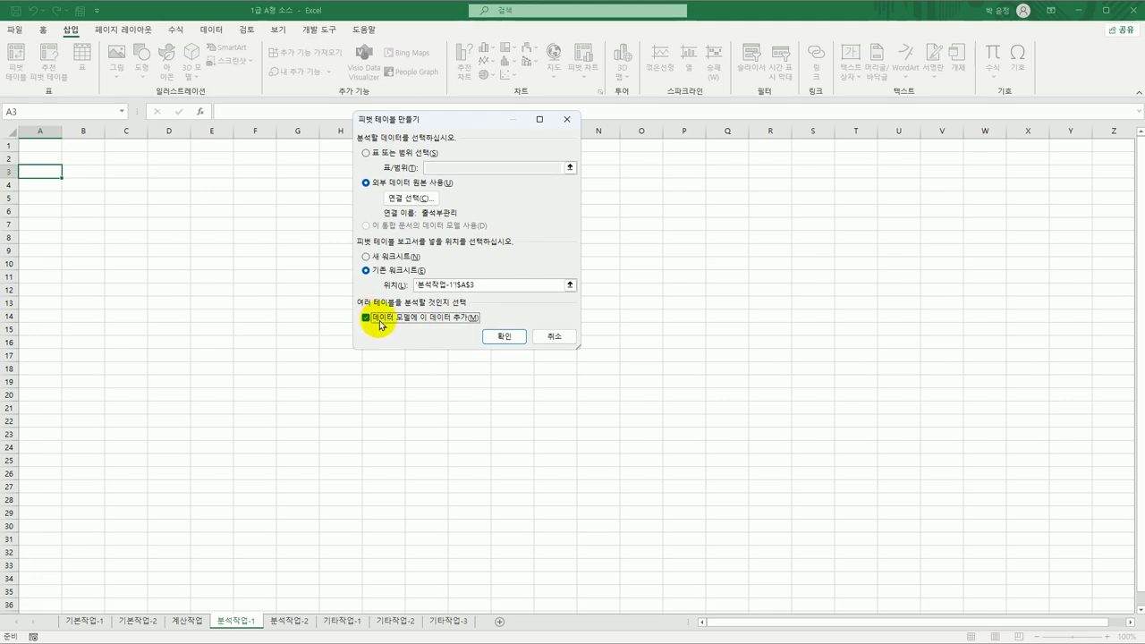
{"action": "left_click", "coordinate": [488, 334]}
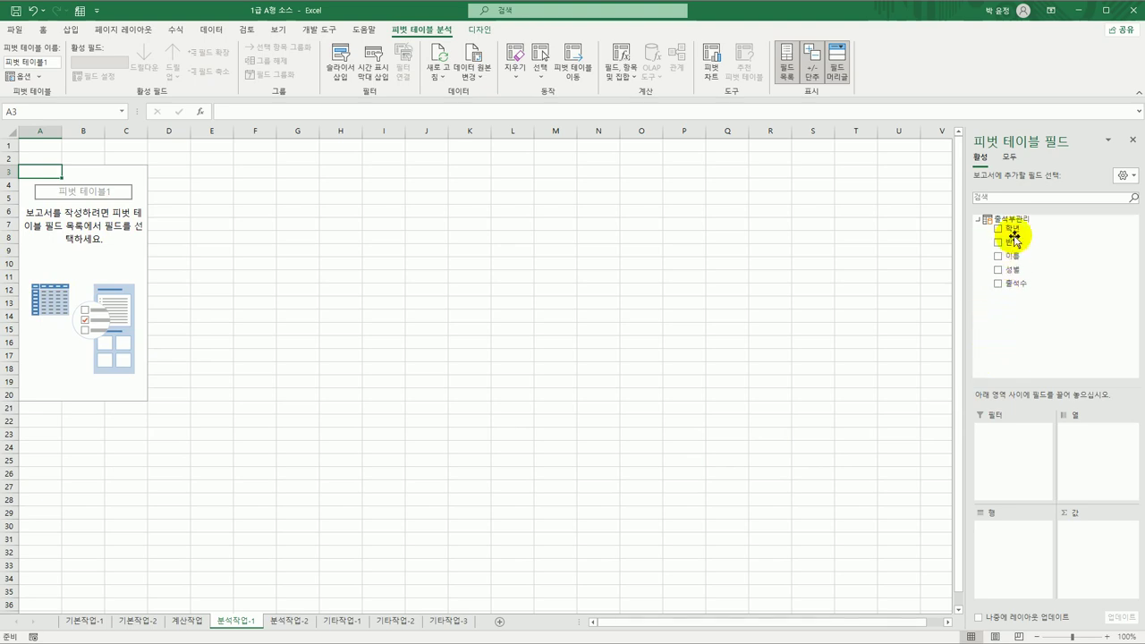
Lay out the pivot table with 학년 and 반 as rows, 성별 as columns, and 출석수 and 이름 as values.
{"action": "left_click_drag", "start_coordinate": [1013, 228], "coordinate": [1012, 543]}
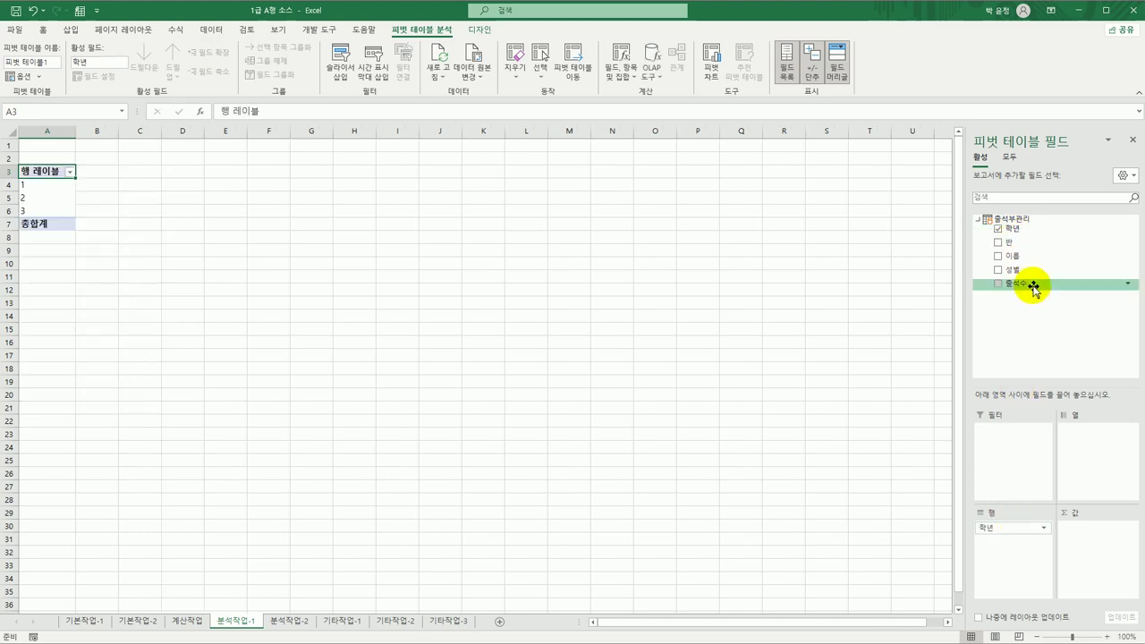
{"action": "left_click_drag", "start_coordinate": [1009, 241], "coordinate": [1010, 582]}
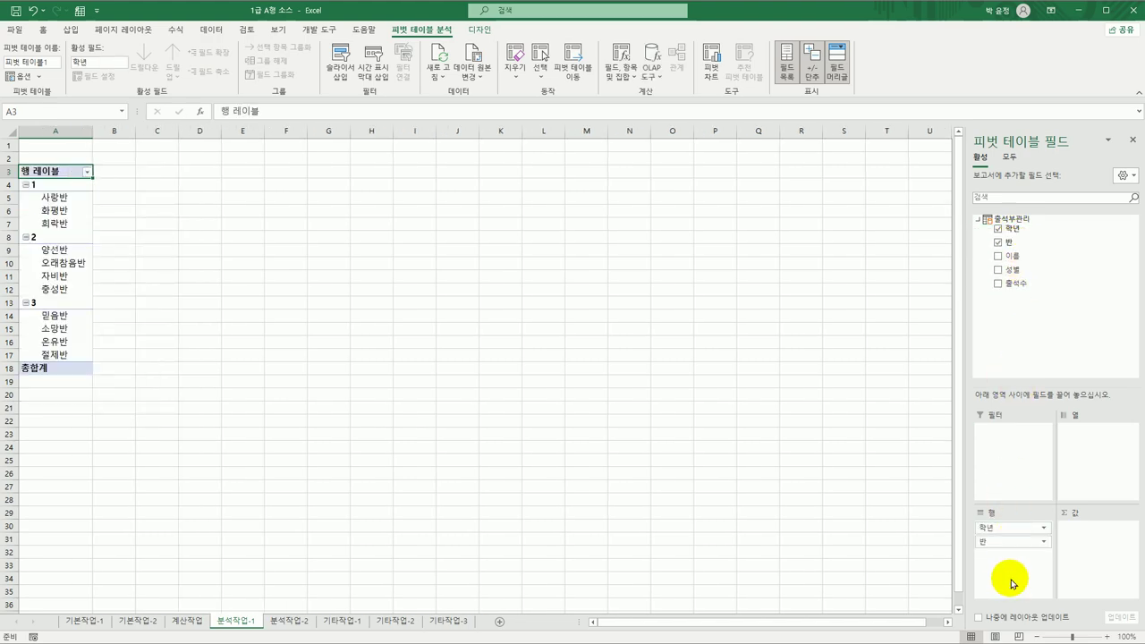
{"action": "left_click_drag", "start_coordinate": [1028, 278], "coordinate": [1079, 440]}
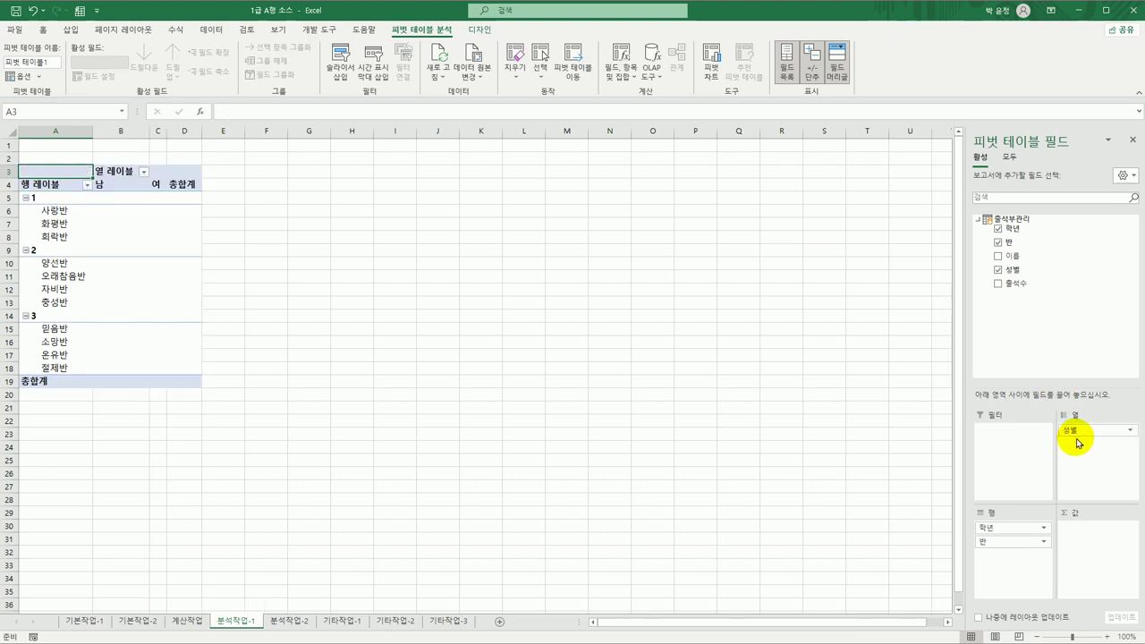
{"action": "left_click_drag", "start_coordinate": [1030, 284], "coordinate": [1070, 543]}
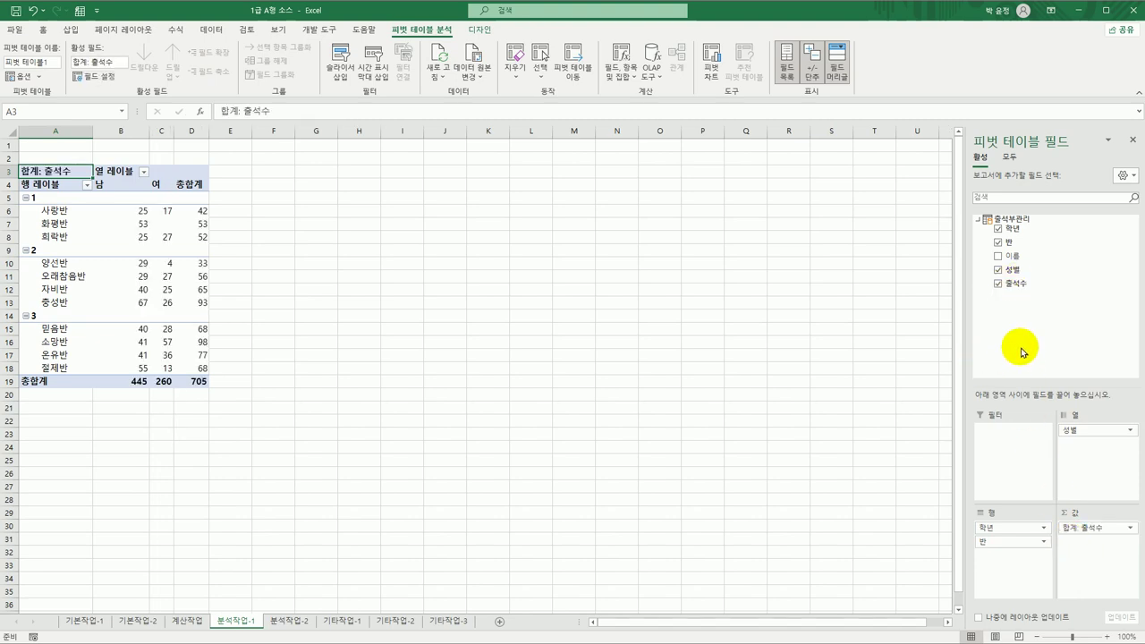
{"action": "left_click_drag", "start_coordinate": [1018, 256], "coordinate": [1080, 558]}
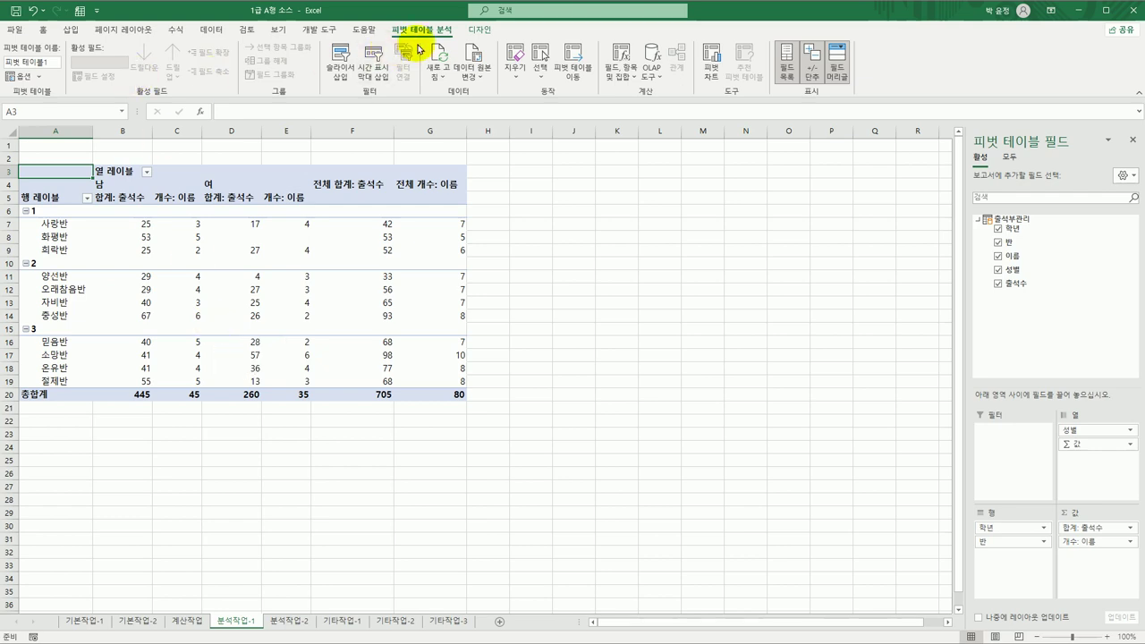
Change the pivot table's report layout to outline form (개요 형식으로 표시).
{"action": "left_click", "coordinate": [478, 31]}
{"action": "left_click", "coordinate": [71, 76]}
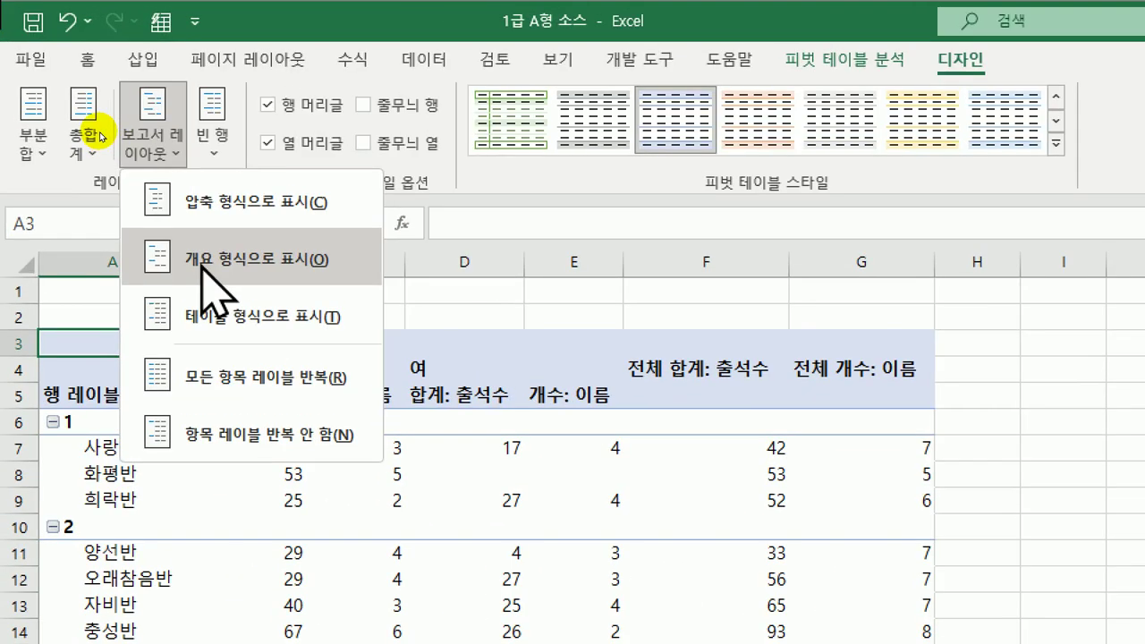
{"action": "left_click", "coordinate": [215, 260]}
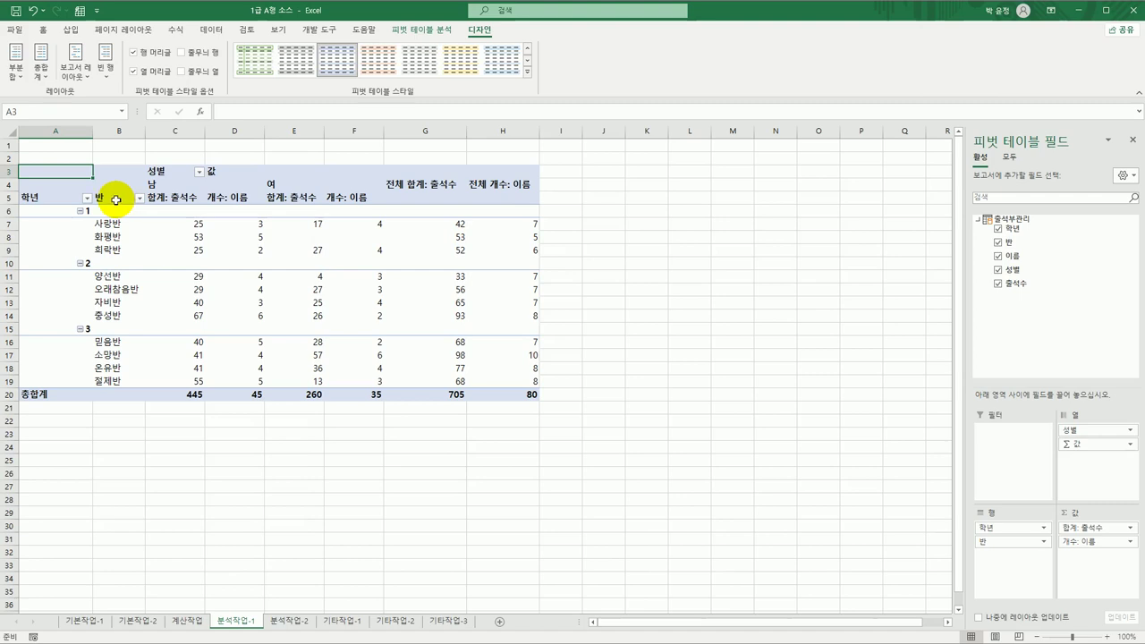
Summarize the 출석수 value field by average (평균) and format it as a number (숫자) with 0 decimal places.
{"action": "left_click", "coordinate": [168, 199]}
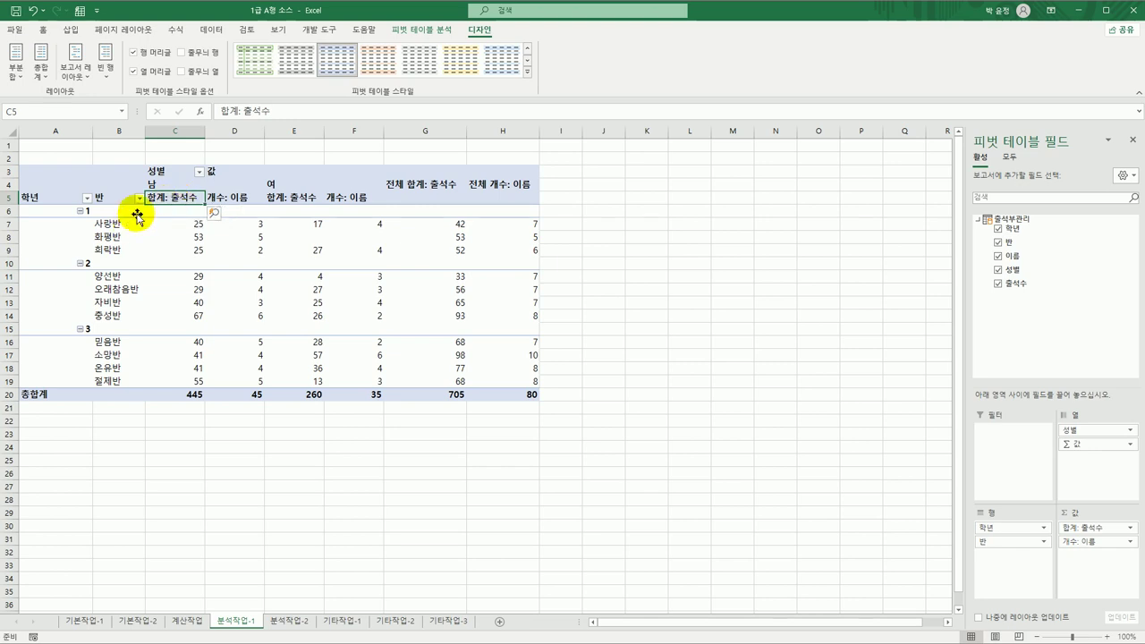
{"action": "double_click", "coordinate": [170, 198]}
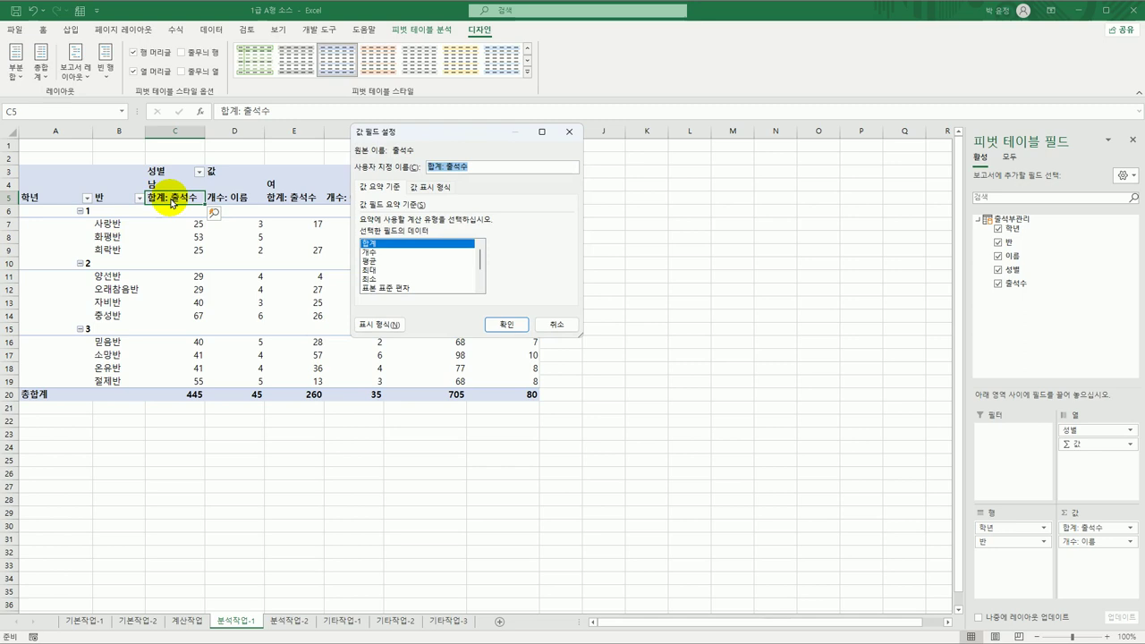
{"action": "left_click", "coordinate": [374, 253]}
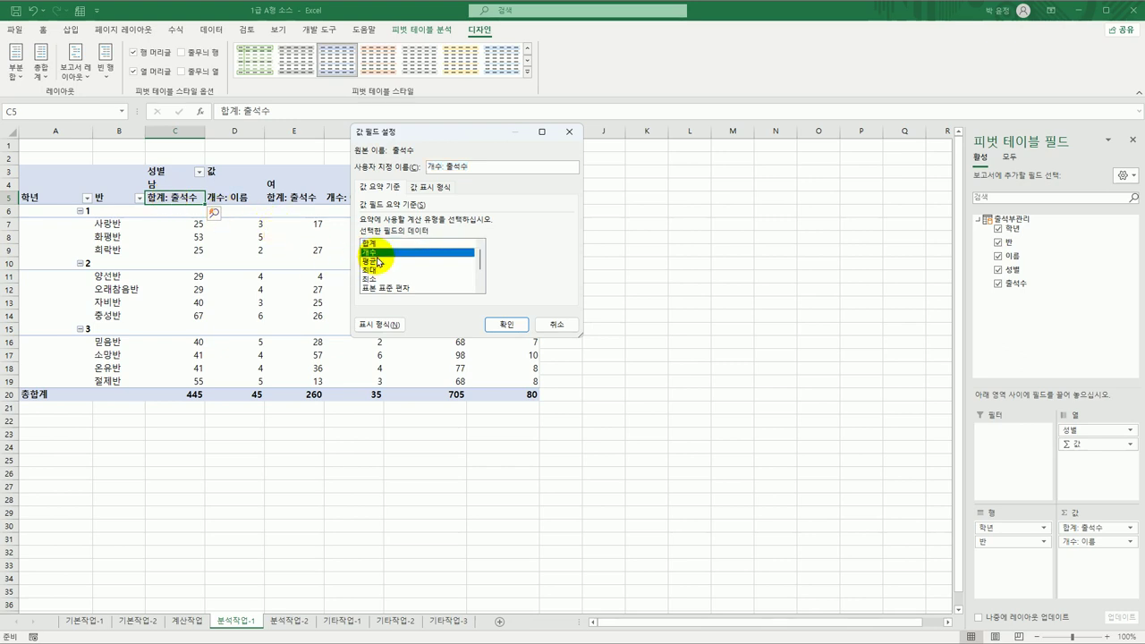
{"action": "left_click", "coordinate": [379, 324]}
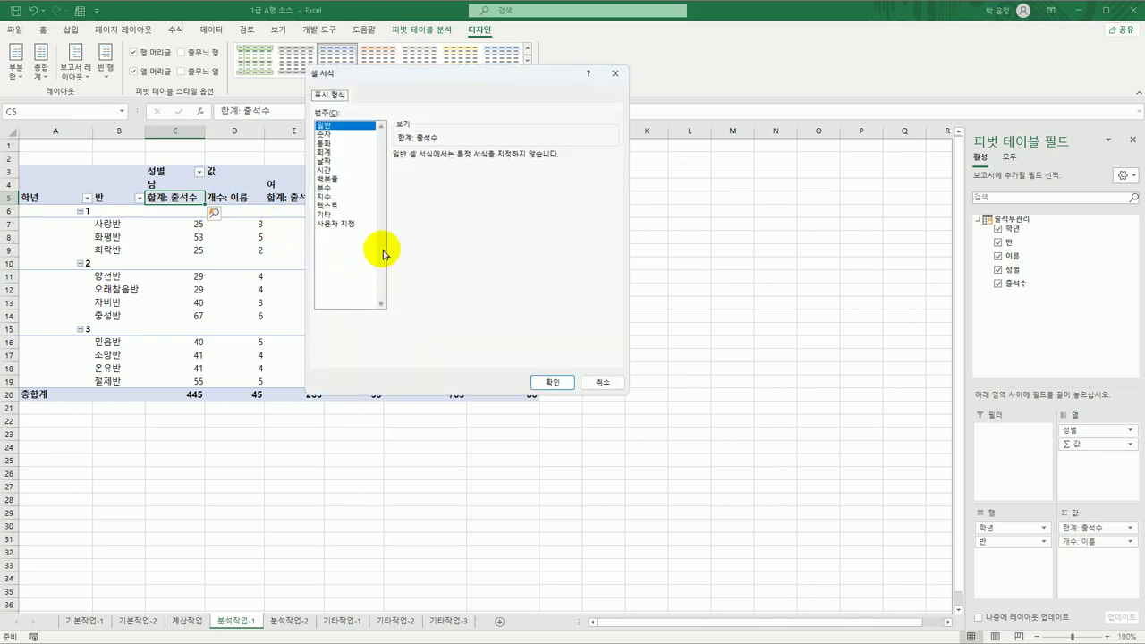
{"action": "left_click", "coordinate": [323, 133]}
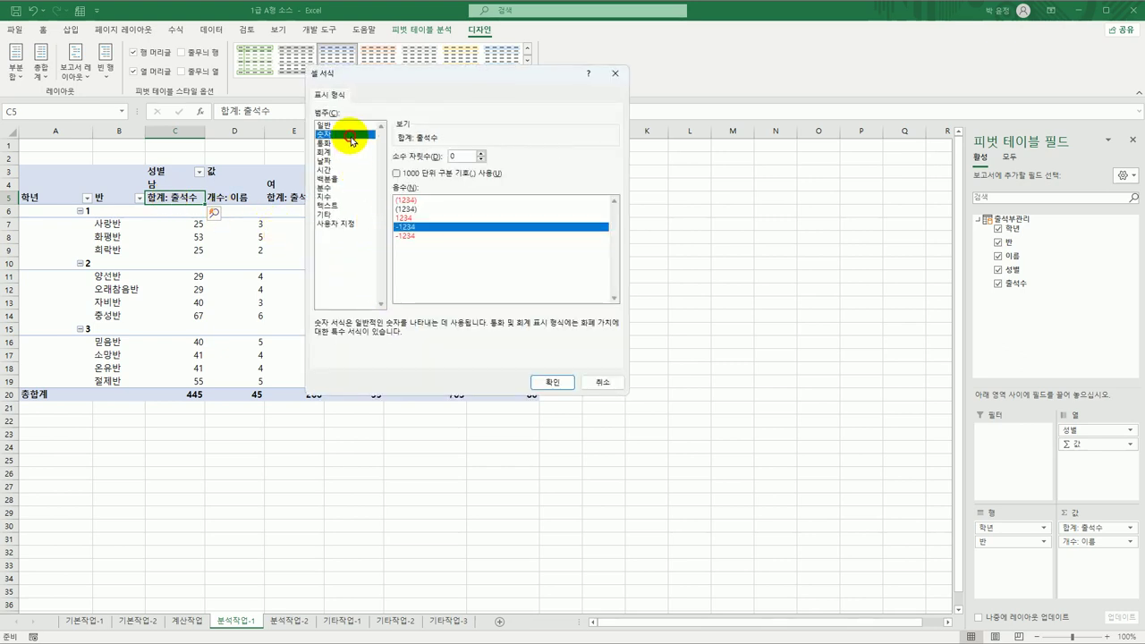
{"action": "double_click", "coordinate": [450, 157]}
{"action": "type", "text": "0"}
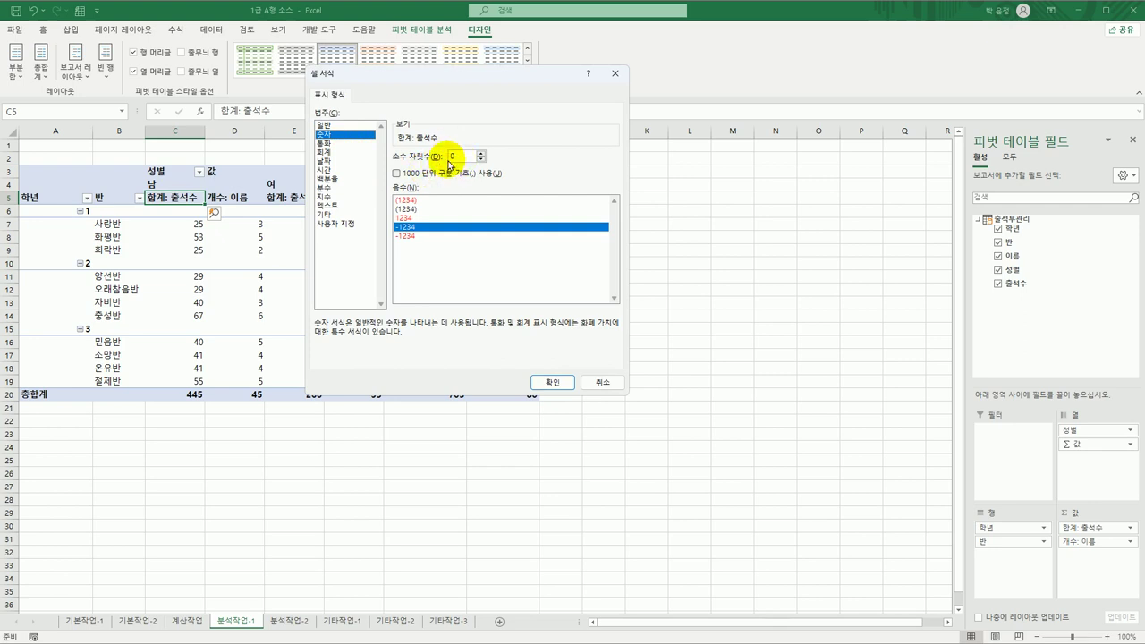
{"action": "left_click", "coordinate": [544, 380]}
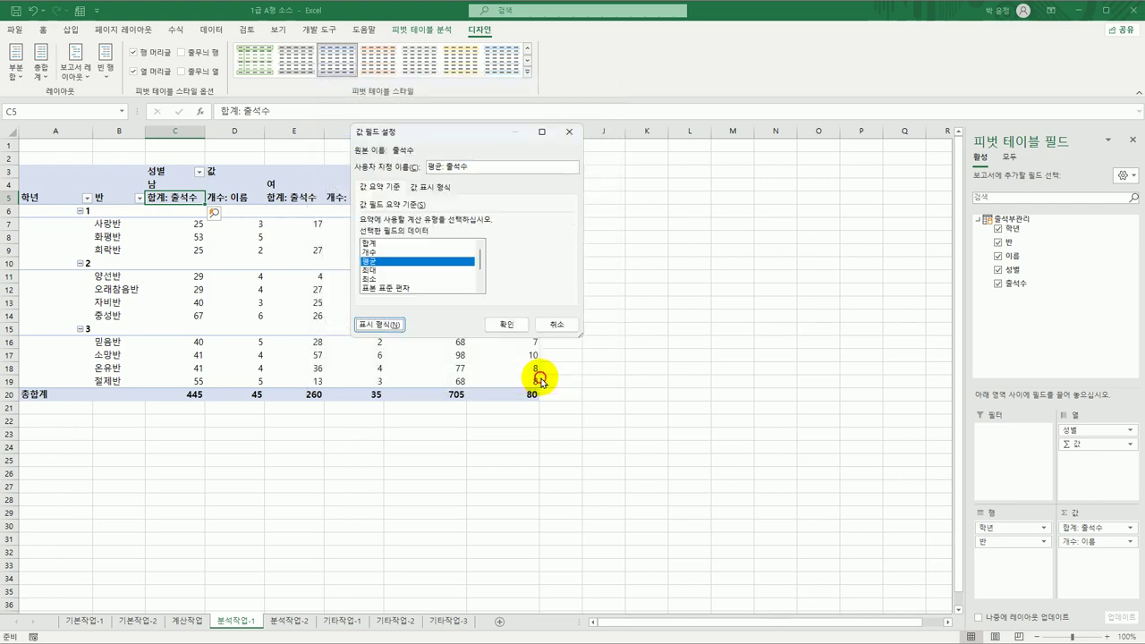
{"action": "left_click", "coordinate": [517, 333]}
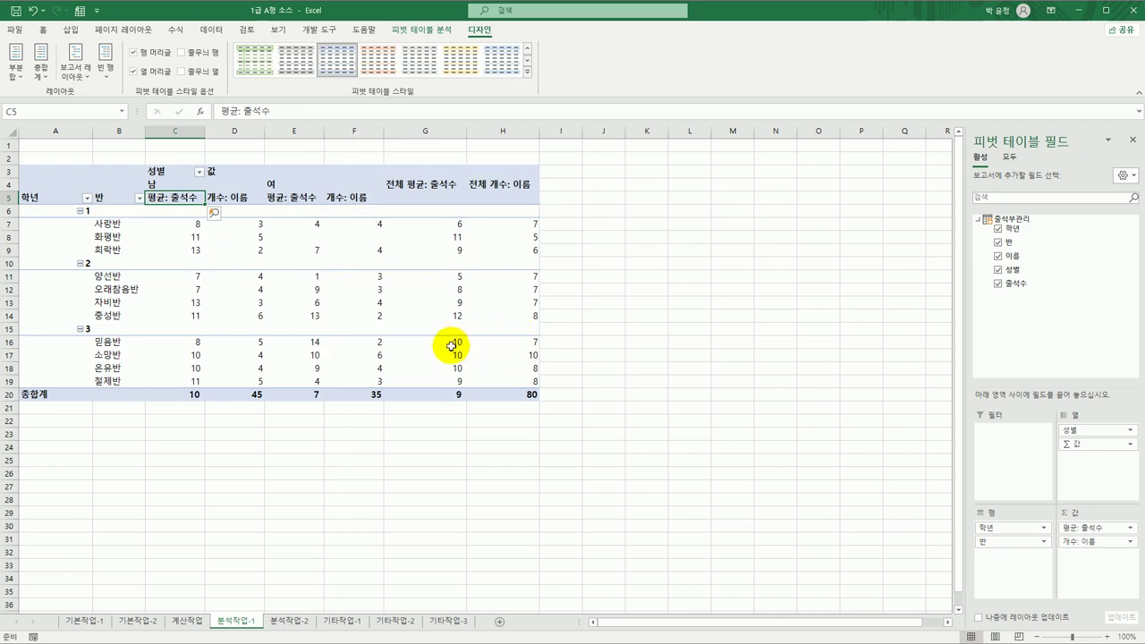
Give the 이름 count value field the custom name 학생수.
{"action": "right_click", "coordinate": [226, 199]}
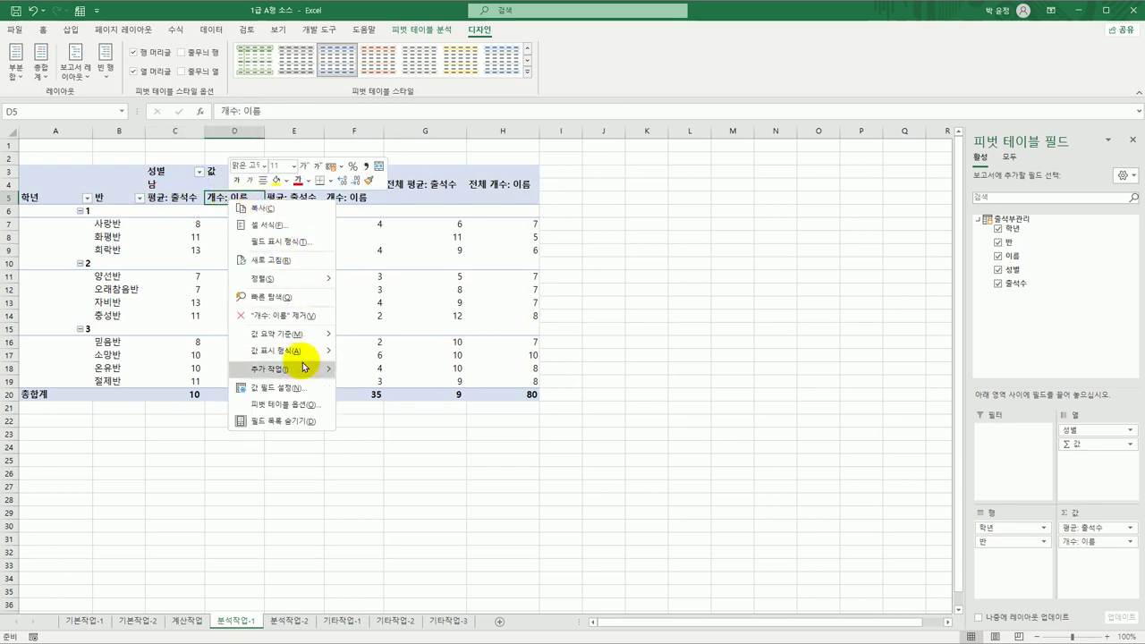
{"action": "left_click", "coordinate": [302, 389]}
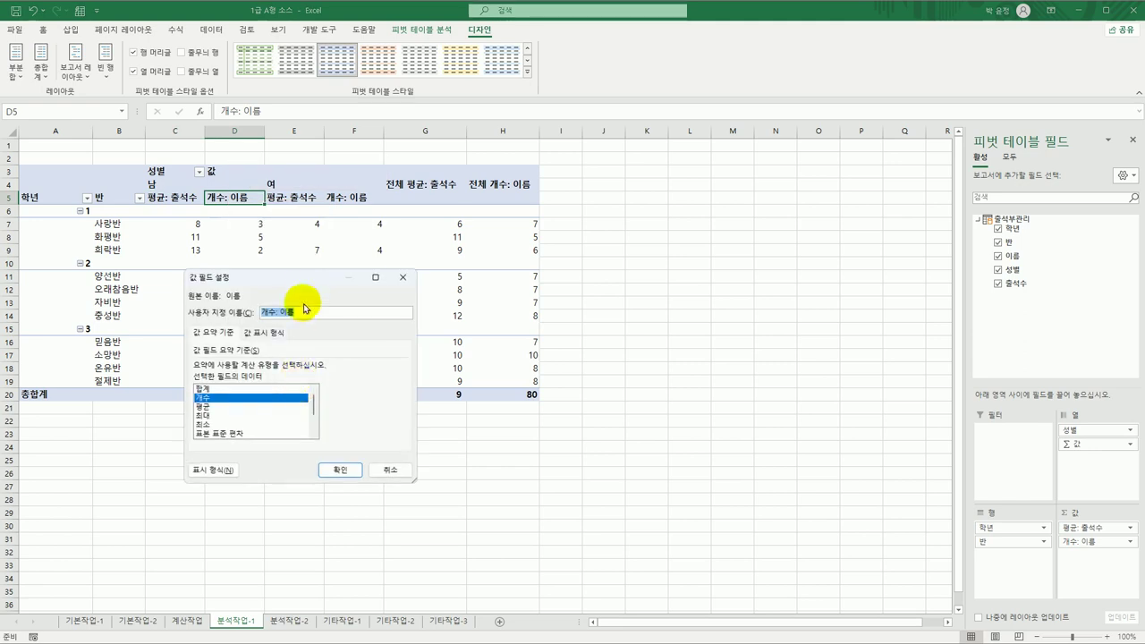
{"action": "left_click_drag", "start_coordinate": [302, 282], "coordinate": [430, 218]}
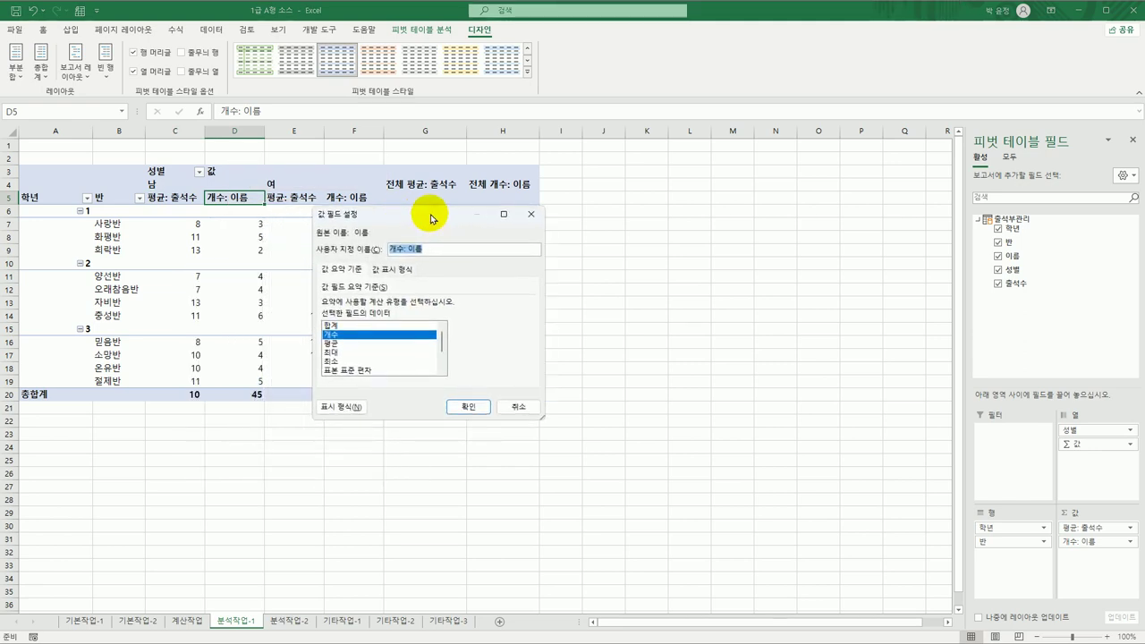
{"action": "type", "text": "개"}
{"action": "type", "text": "생수"}
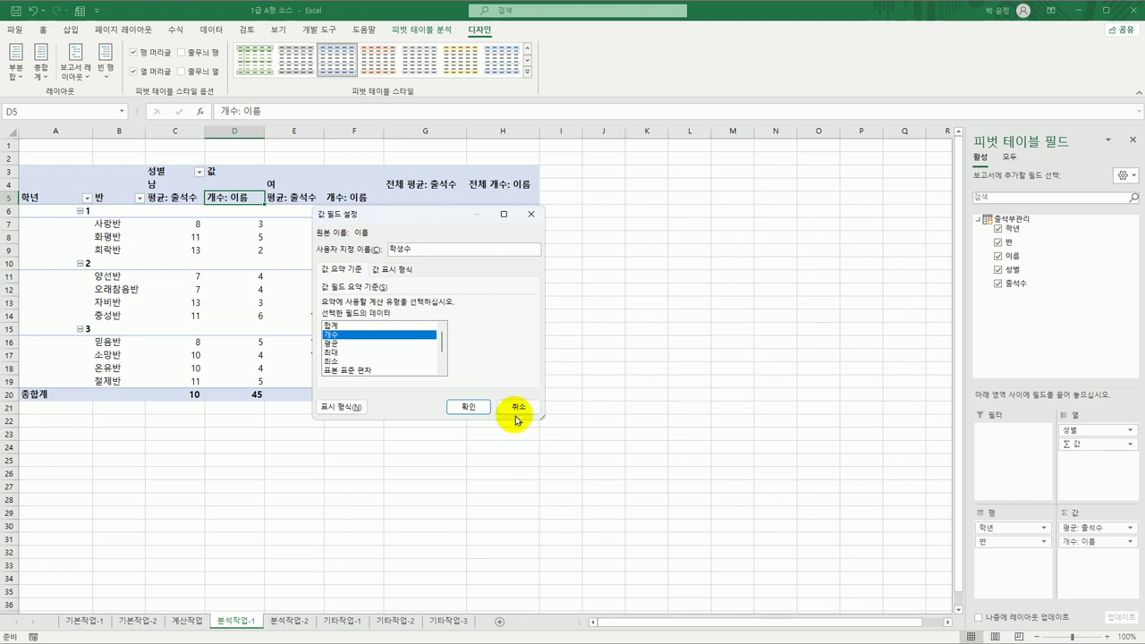
{"action": "left_click", "coordinate": [469, 405]}
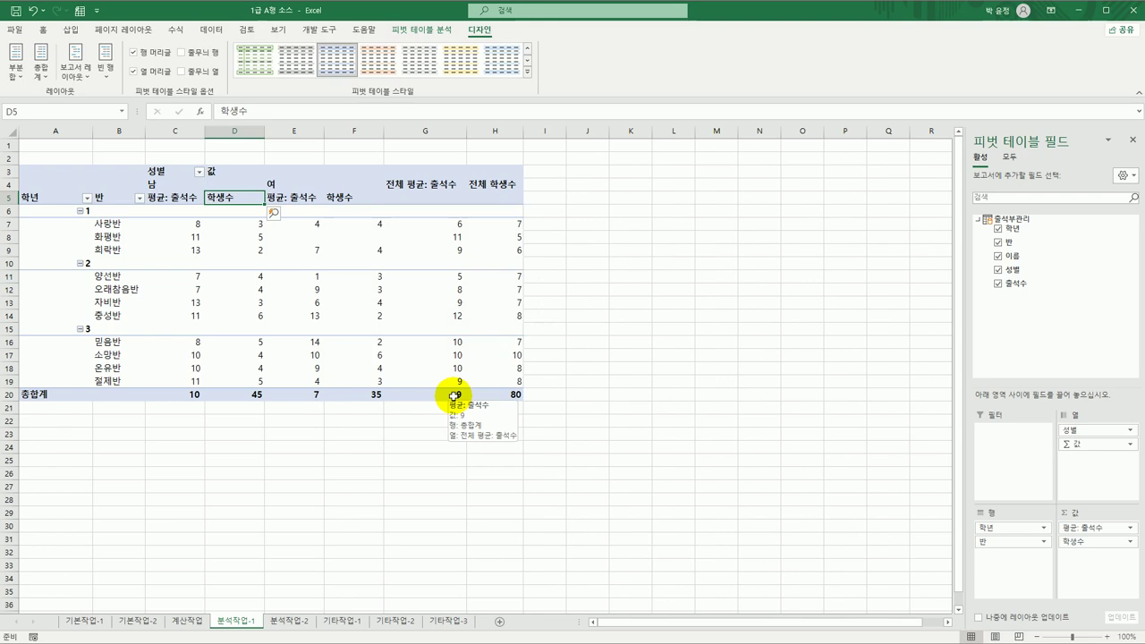
Set the pivot table options to merge and center cells with labels and show * in empty cells.
{"action": "right_click", "coordinate": [224, 225]}
{"action": "left_click", "coordinate": [269, 452]}
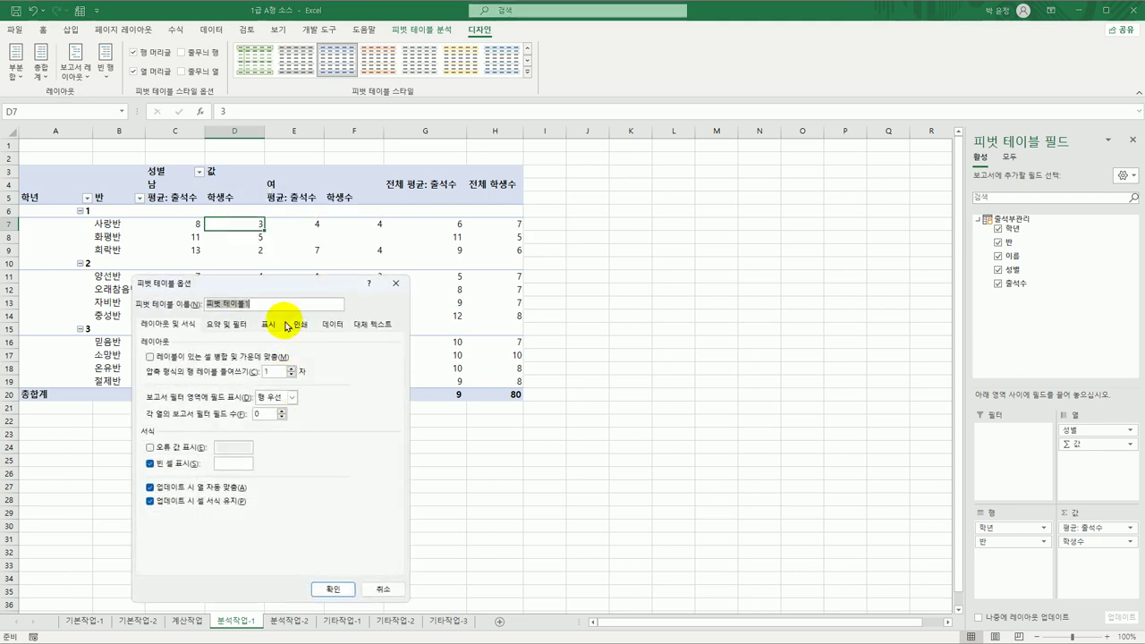
{"action": "left_click_drag", "start_coordinate": [340, 226], "coordinate": [405, 141]}
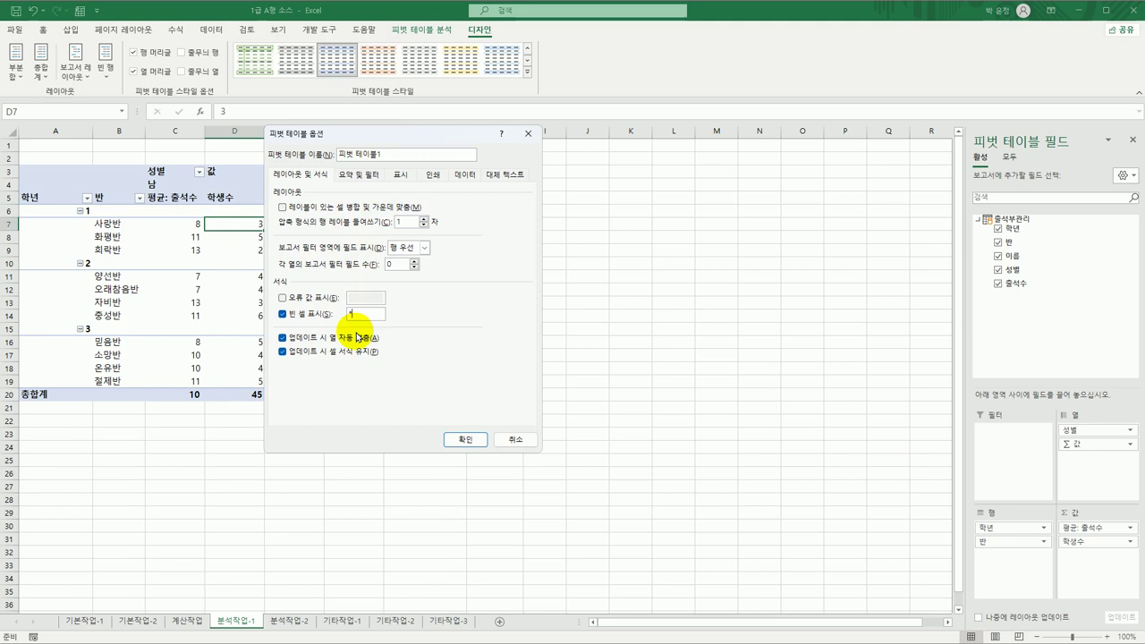
{"action": "left_click", "coordinate": [315, 212]}
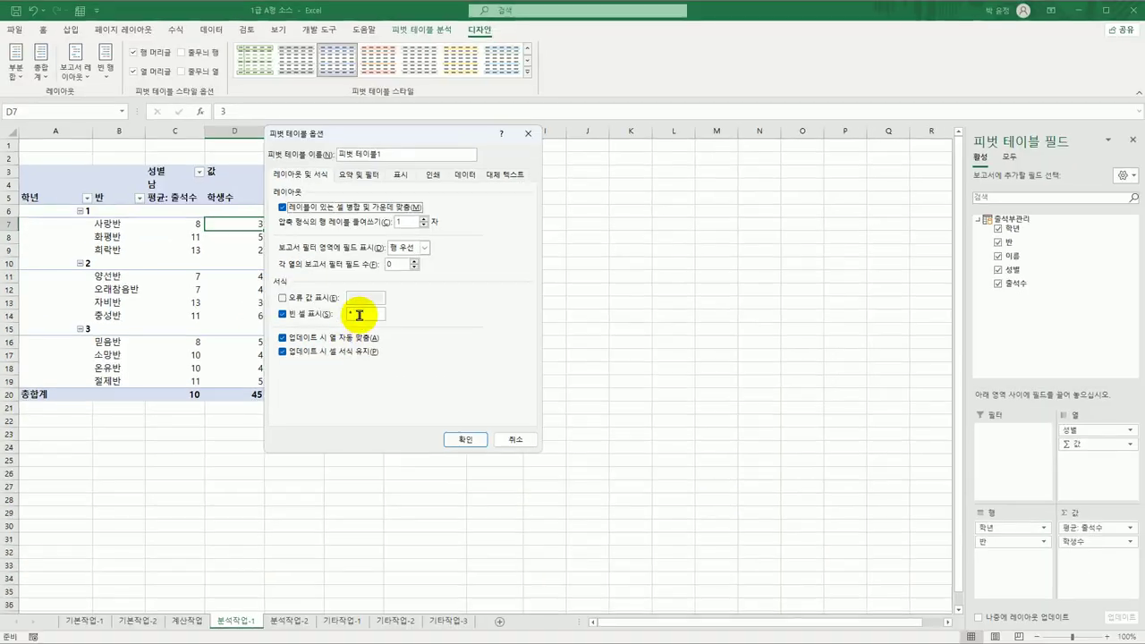
{"action": "left_click", "coordinate": [908, 643]}
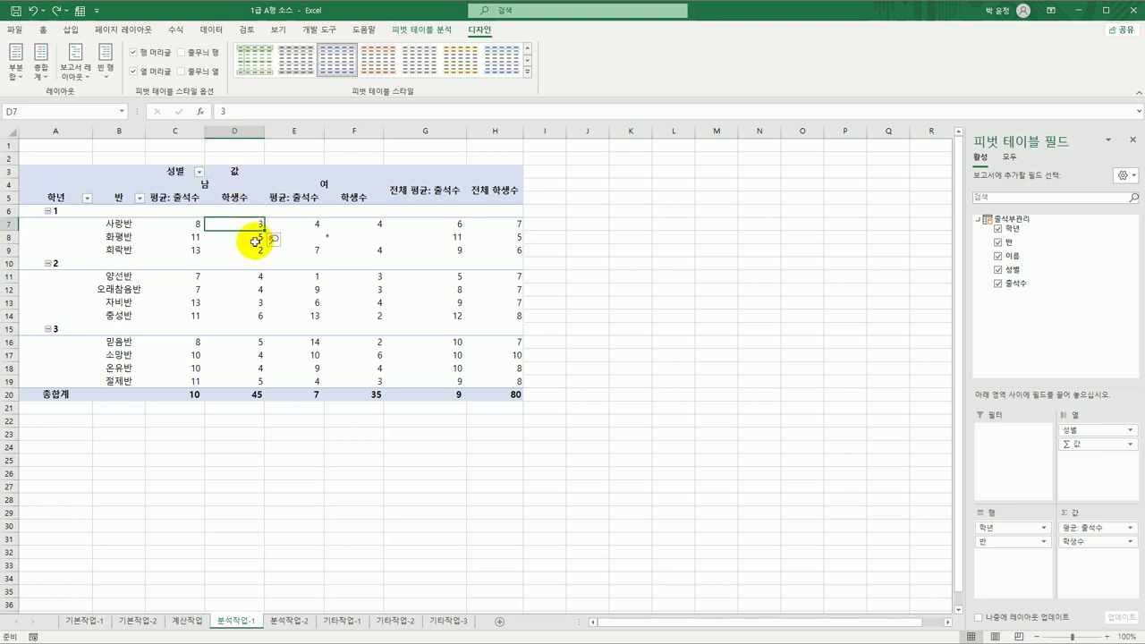
Show all pivot table subtotals at the top of each group (그룹 상단에 모든 부분합 표시).
{"action": "mouse_move", "coordinate": [255, 241]}
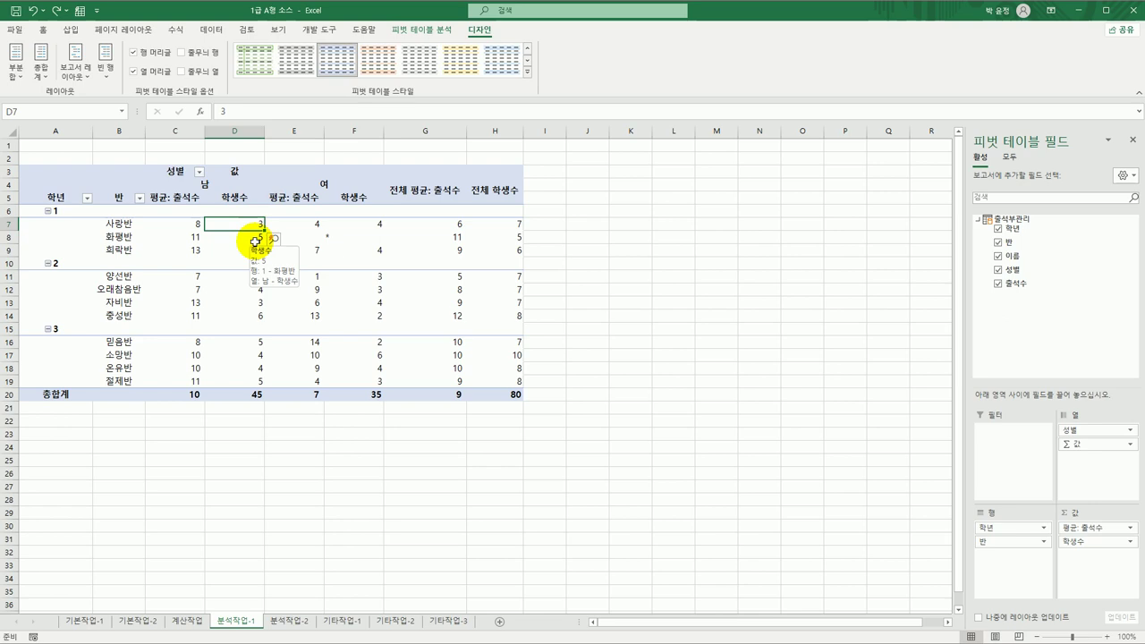
{"action": "left_click", "coordinate": [435, 29]}
{"action": "left_click", "coordinate": [482, 31]}
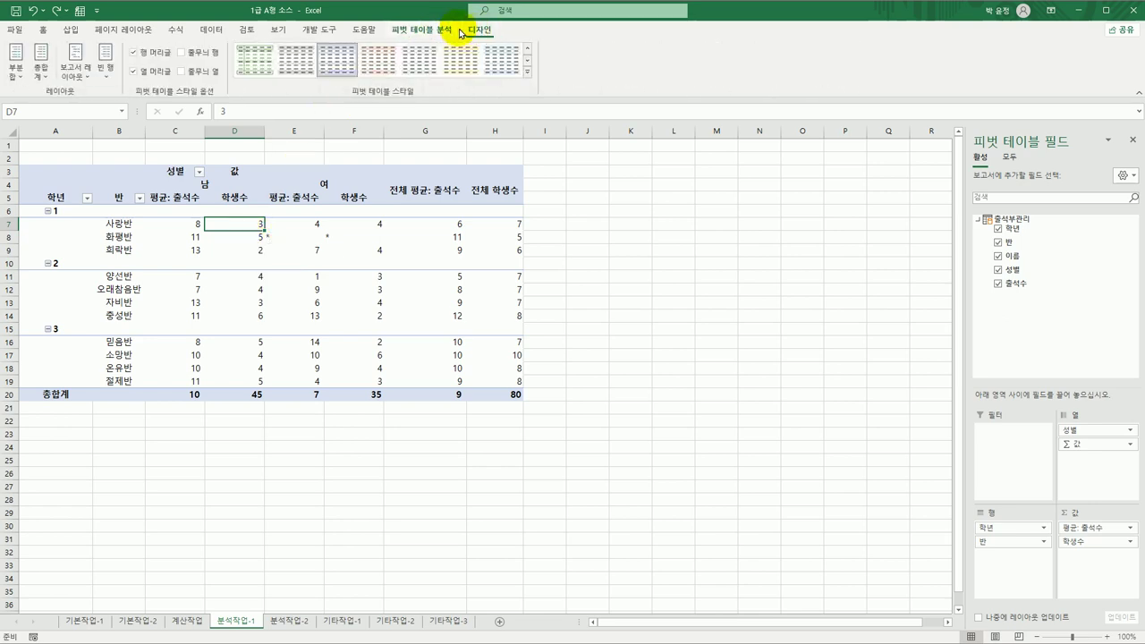
{"action": "left_click", "coordinate": [16, 74]}
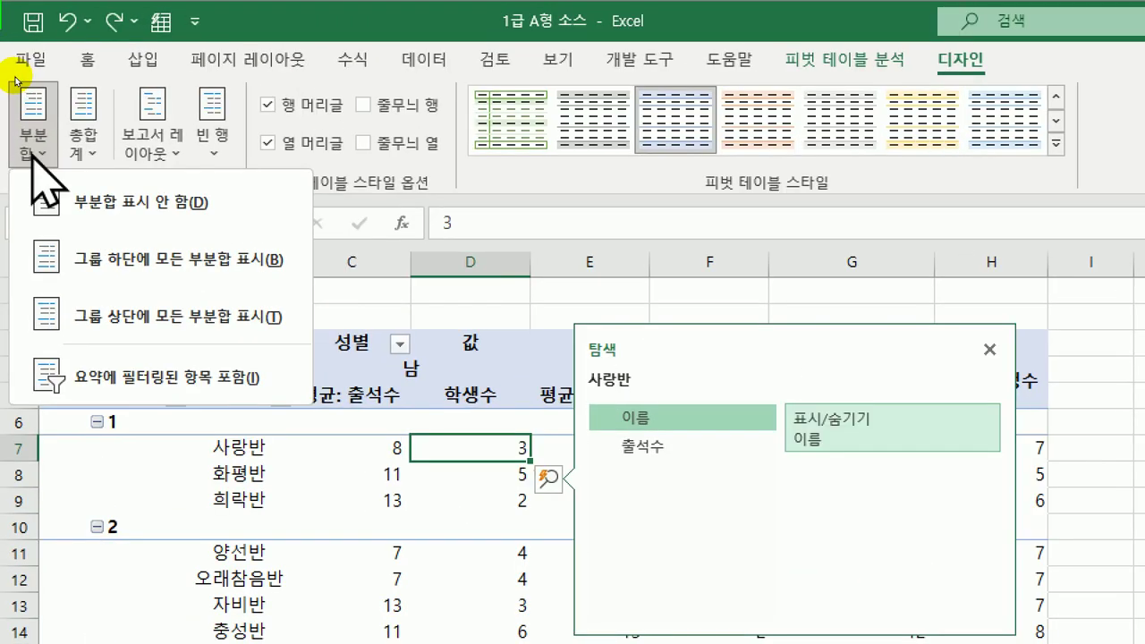
{"action": "left_click", "coordinate": [117, 314]}
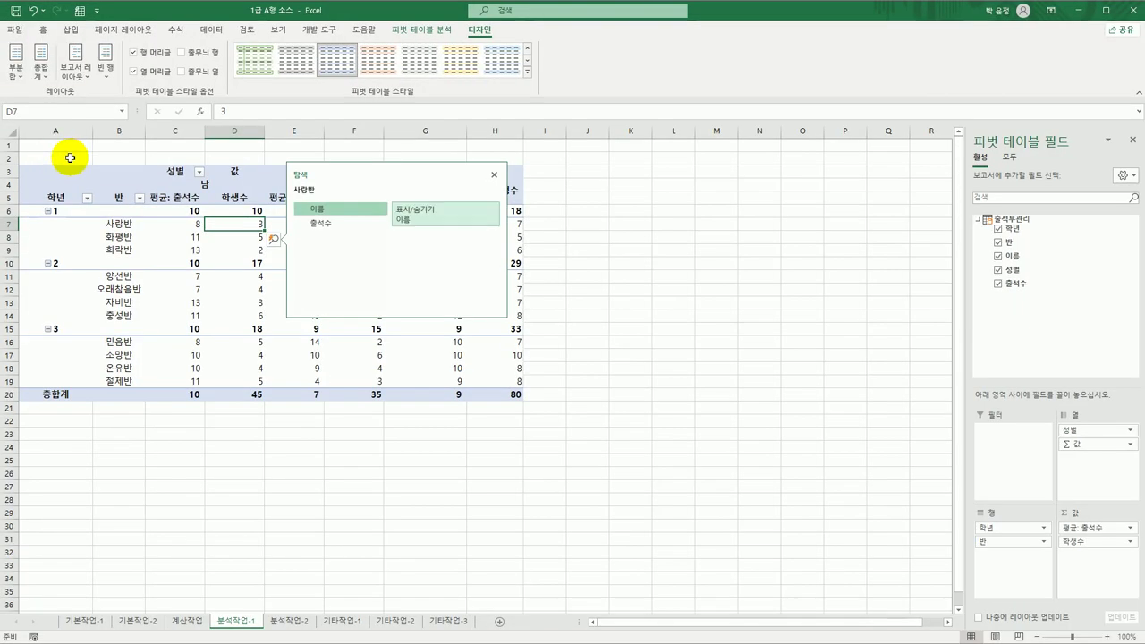
{"action": "left_click", "coordinate": [192, 211]}
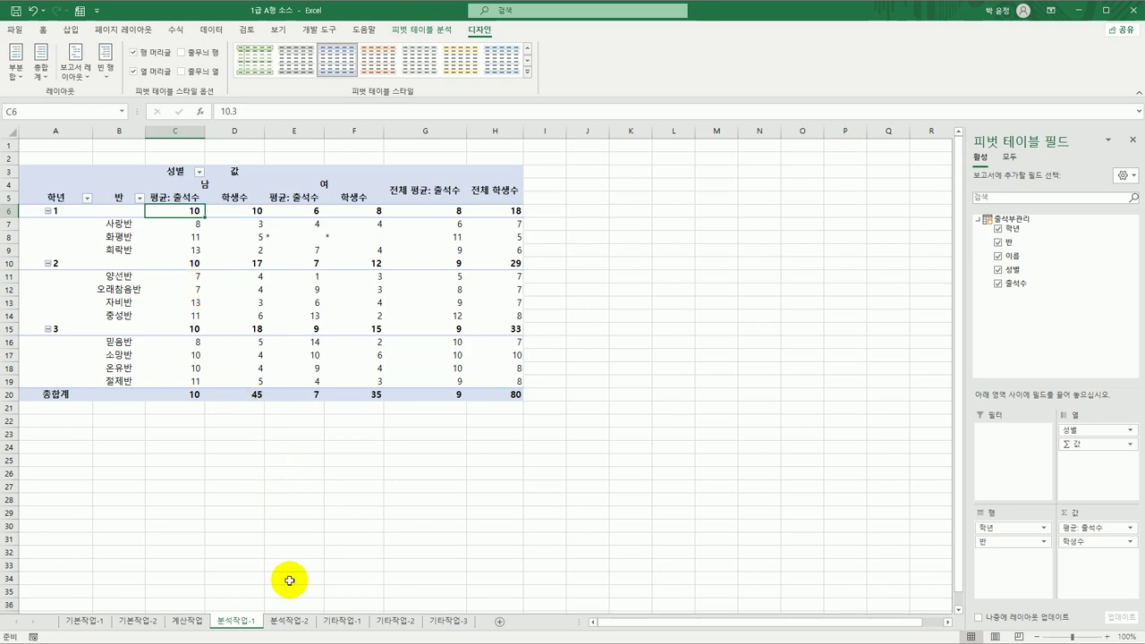
On sheet 분석작업-2, remove duplicate rows from [표1] by comparing only the 성명, 성별 and 생년월일 columns.
{"action": "left_click", "coordinate": [293, 621]}
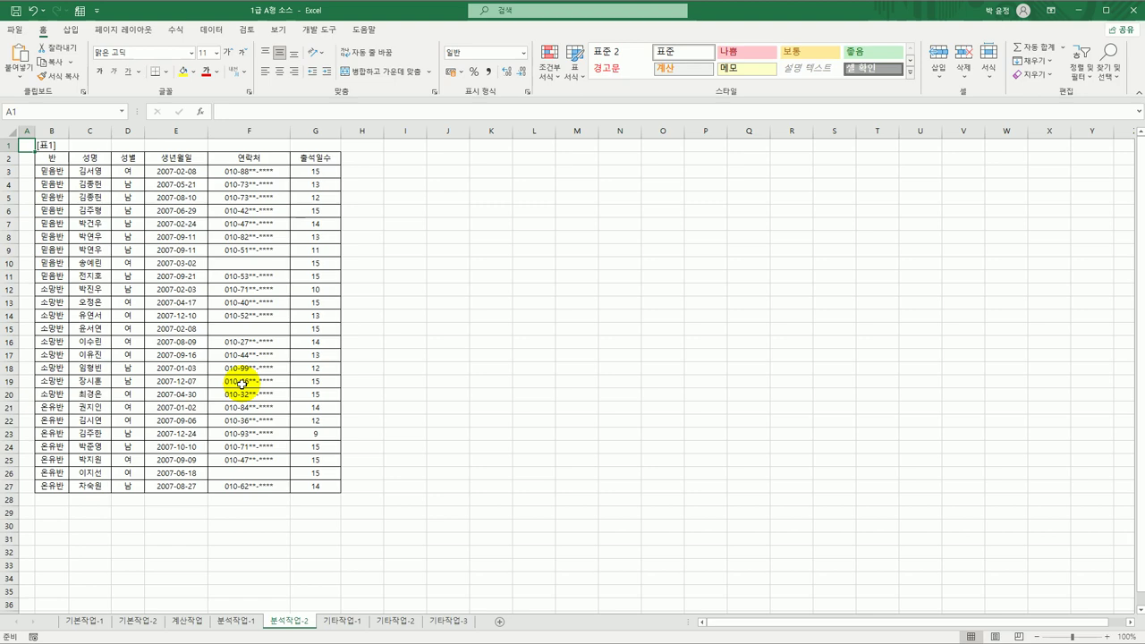
{"action": "left_click", "coordinate": [177, 197]}
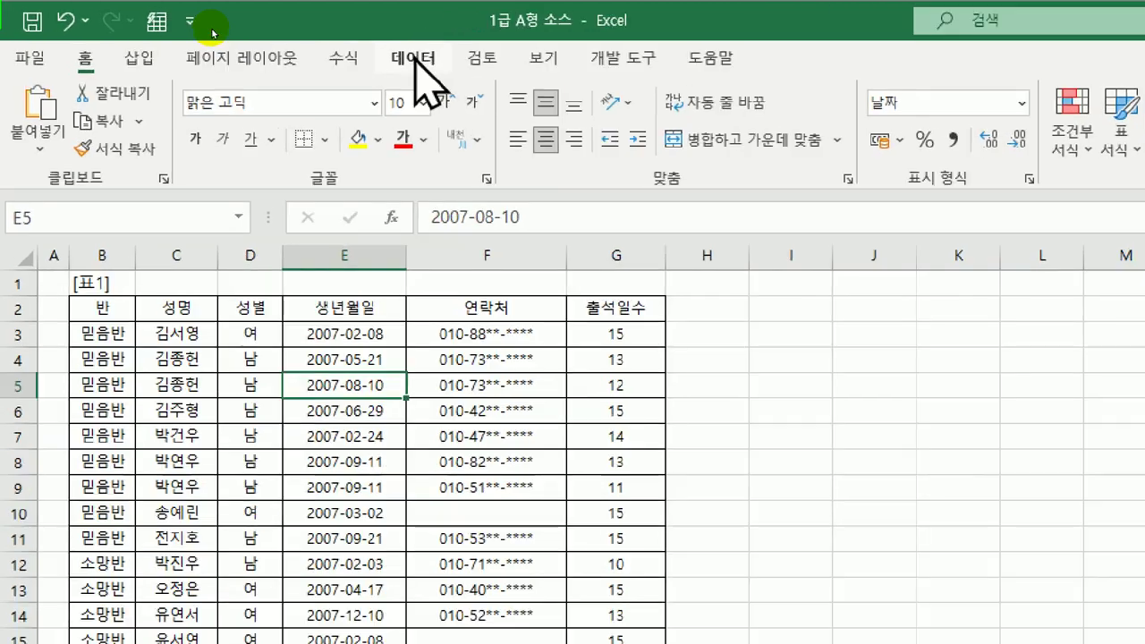
{"action": "left_click", "coordinate": [213, 32]}
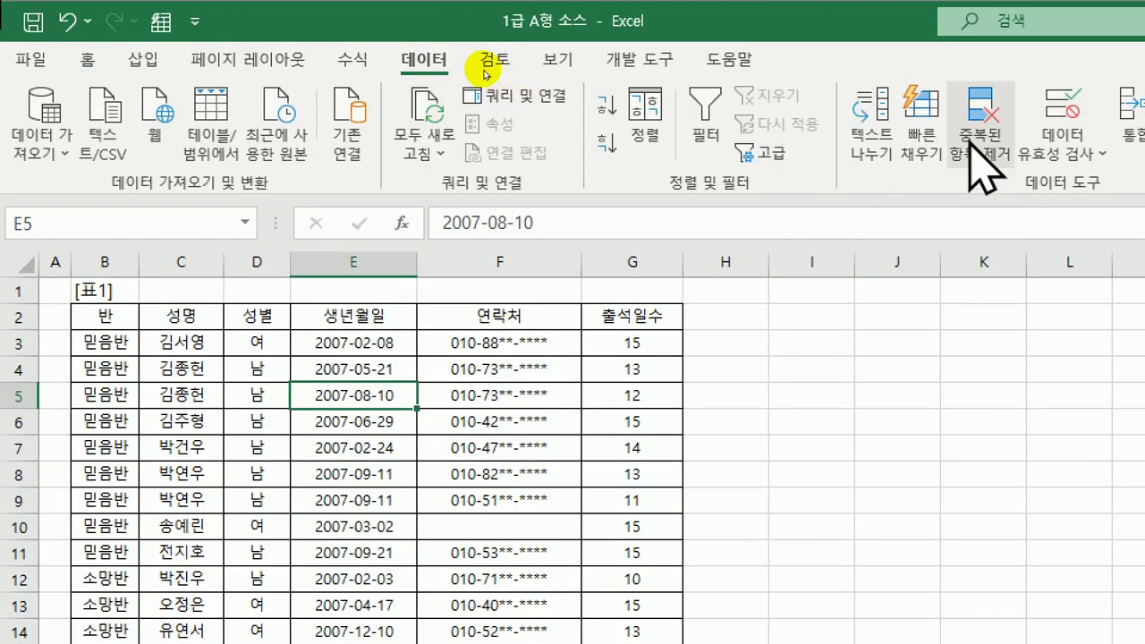
{"action": "left_click", "coordinate": [975, 135]}
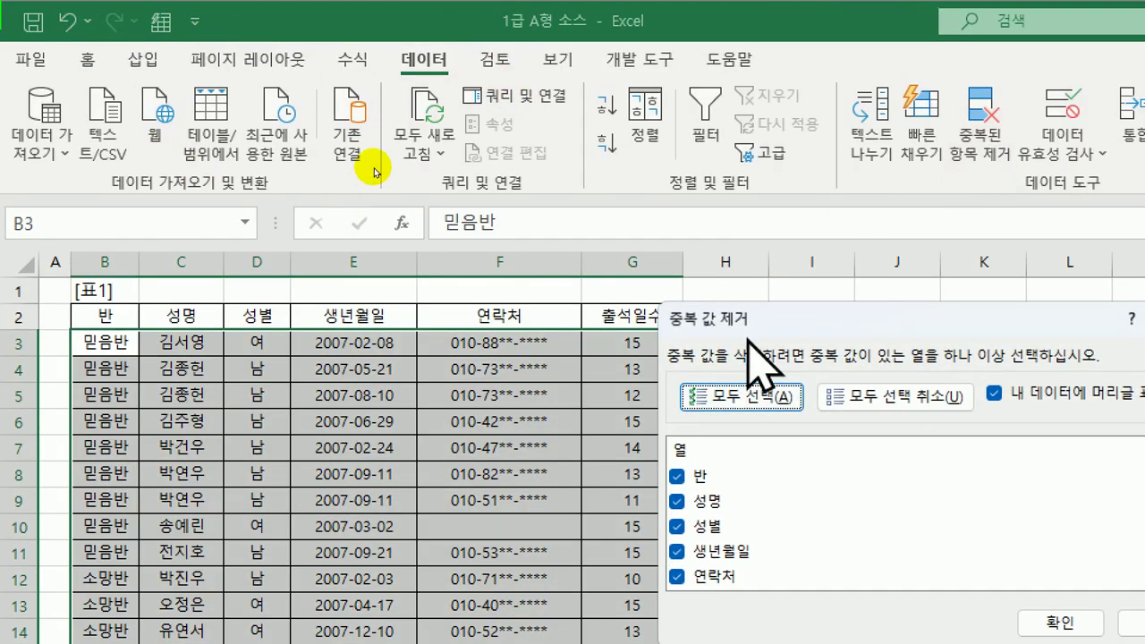
{"action": "left_click_drag", "start_coordinate": [766, 324], "coordinate": [476, 125]}
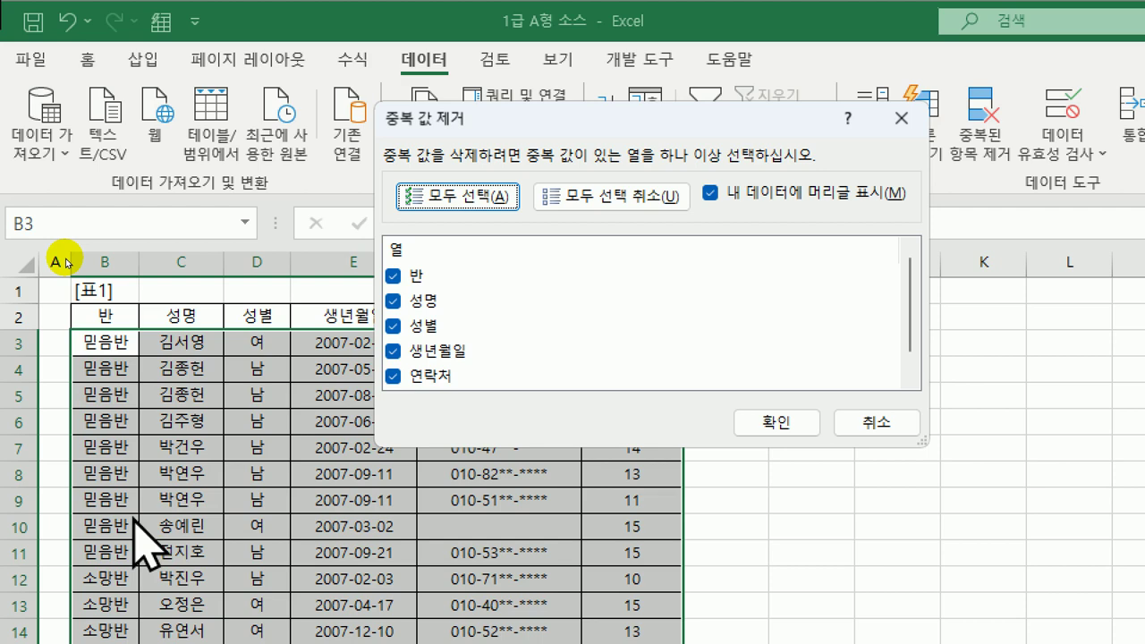
{"action": "left_click", "coordinate": [649, 199]}
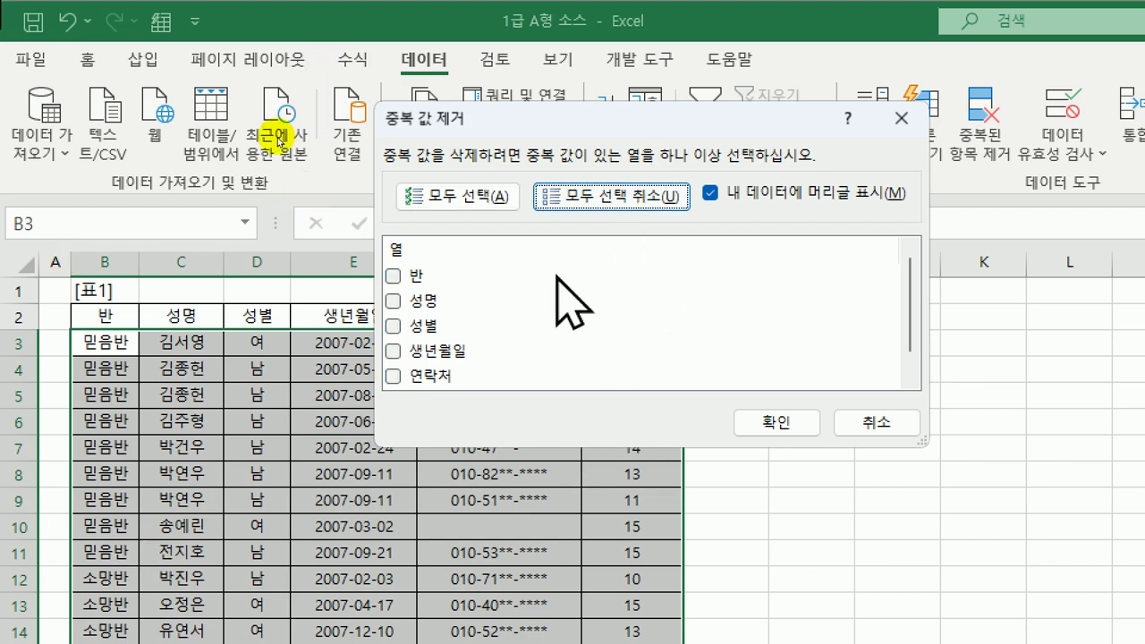
{"action": "left_click", "coordinate": [398, 301]}
{"action": "left_click", "coordinate": [396, 326]}
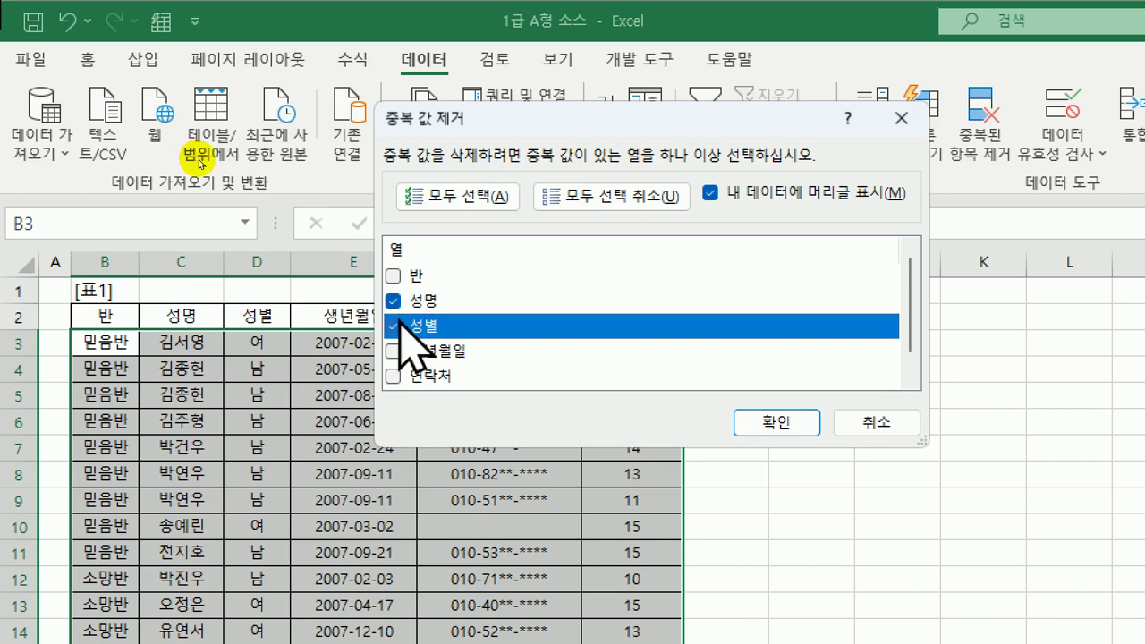
{"action": "left_click", "coordinate": [394, 352]}
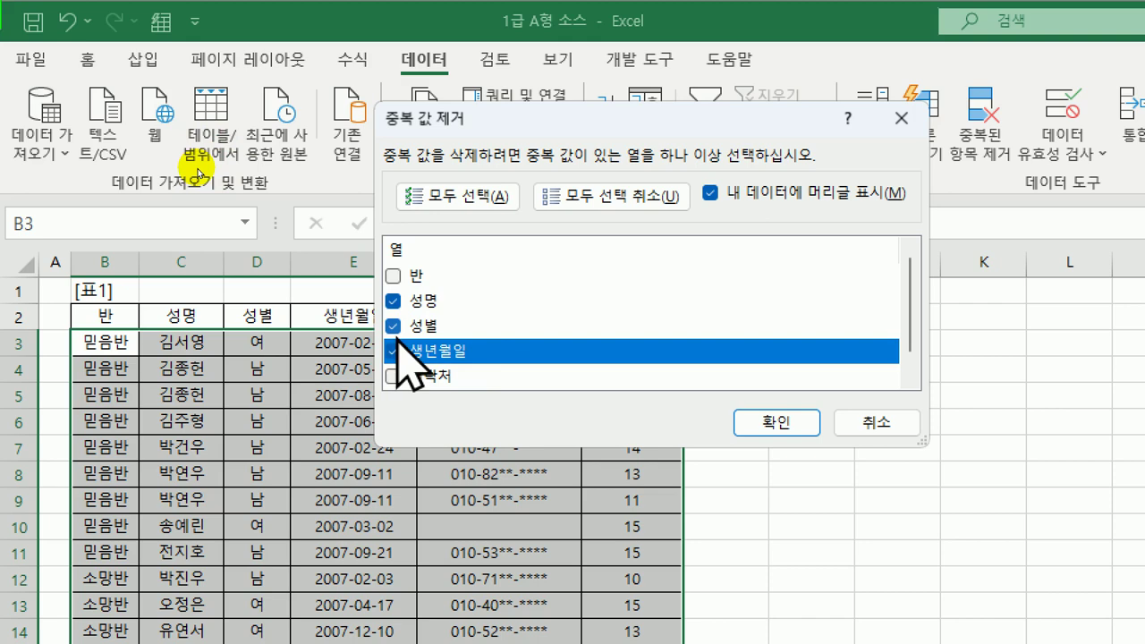
{"action": "left_click", "coordinate": [775, 424]}
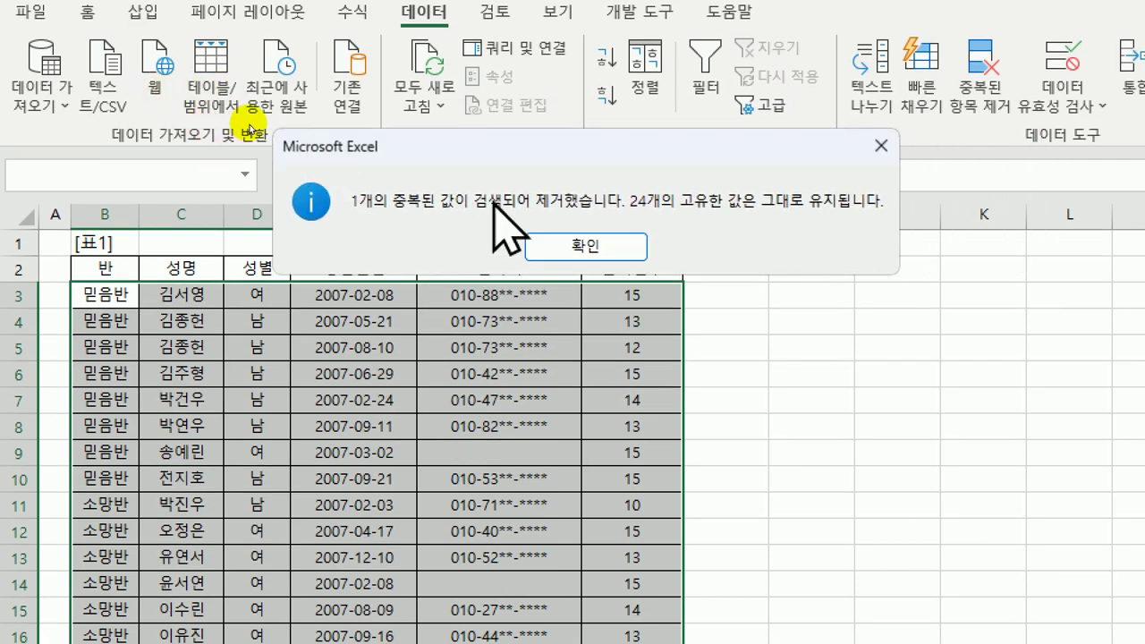
{"action": "left_click", "coordinate": [587, 246]}
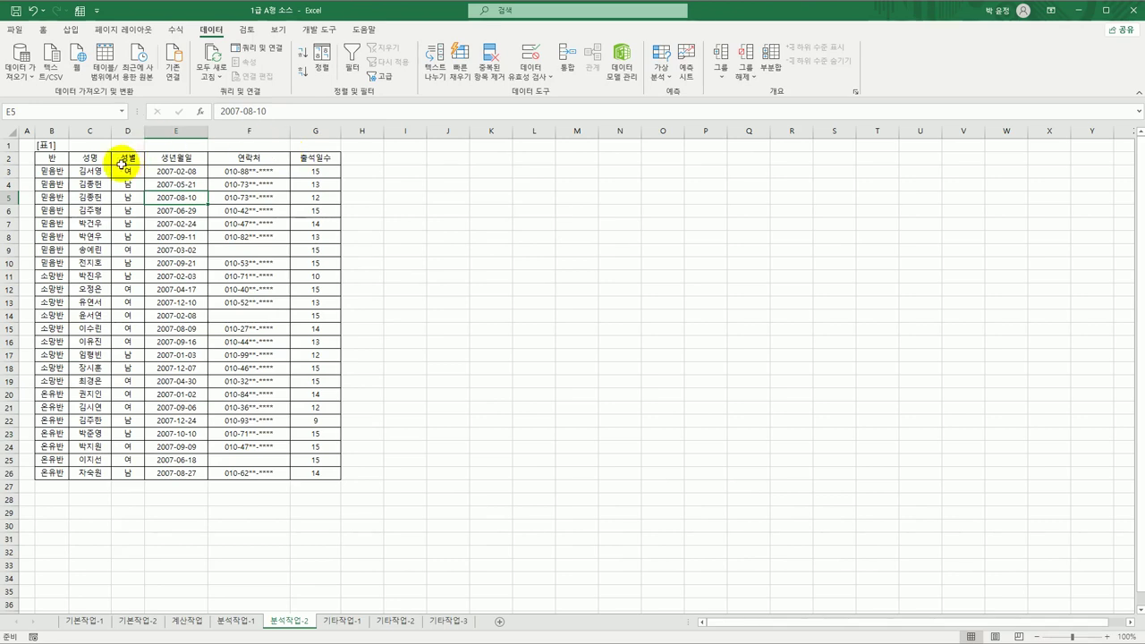
Sort [표1] by 반 in ascending order (오름차순), with 성별 ascending as the second sort level.
{"action": "left_click", "coordinate": [72, 159]}
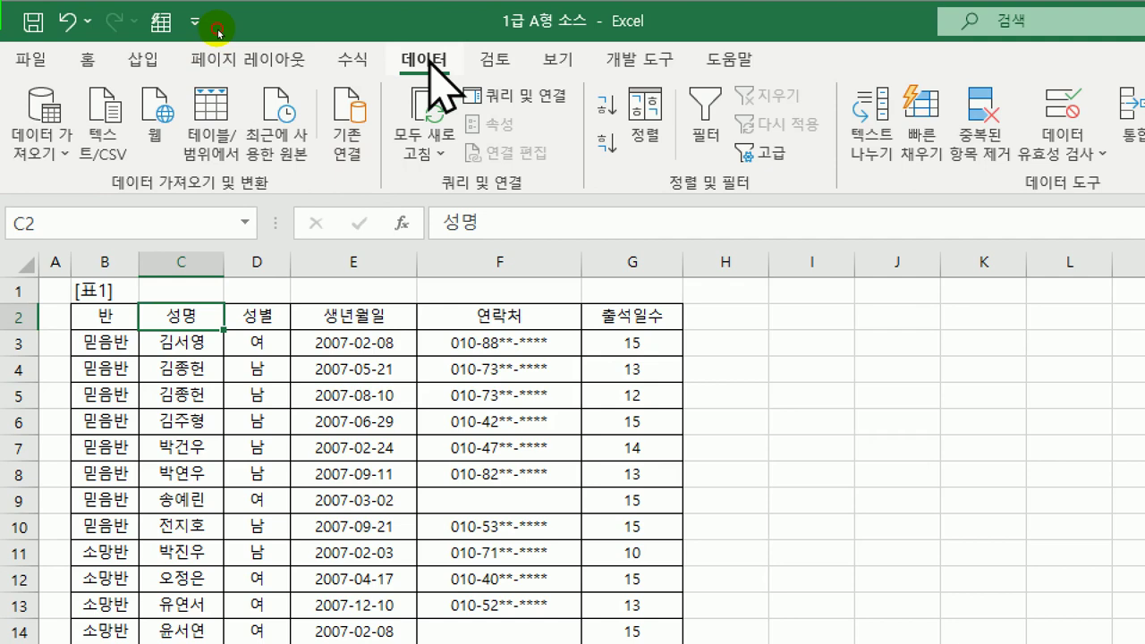
{"action": "left_click", "coordinate": [644, 134]}
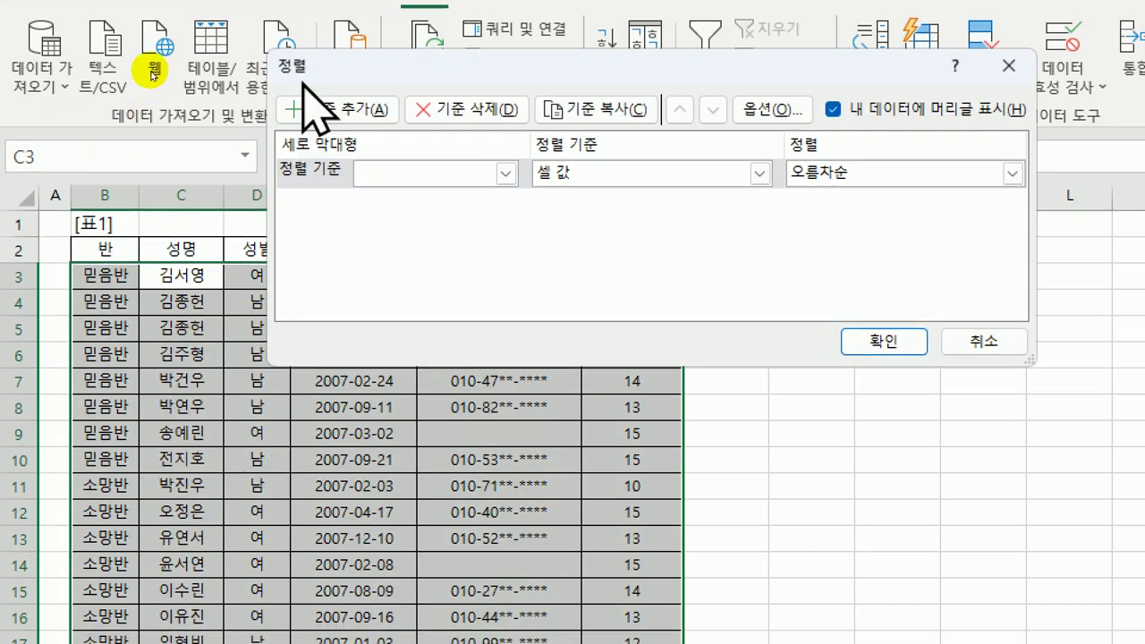
{"action": "left_click", "coordinate": [432, 177]}
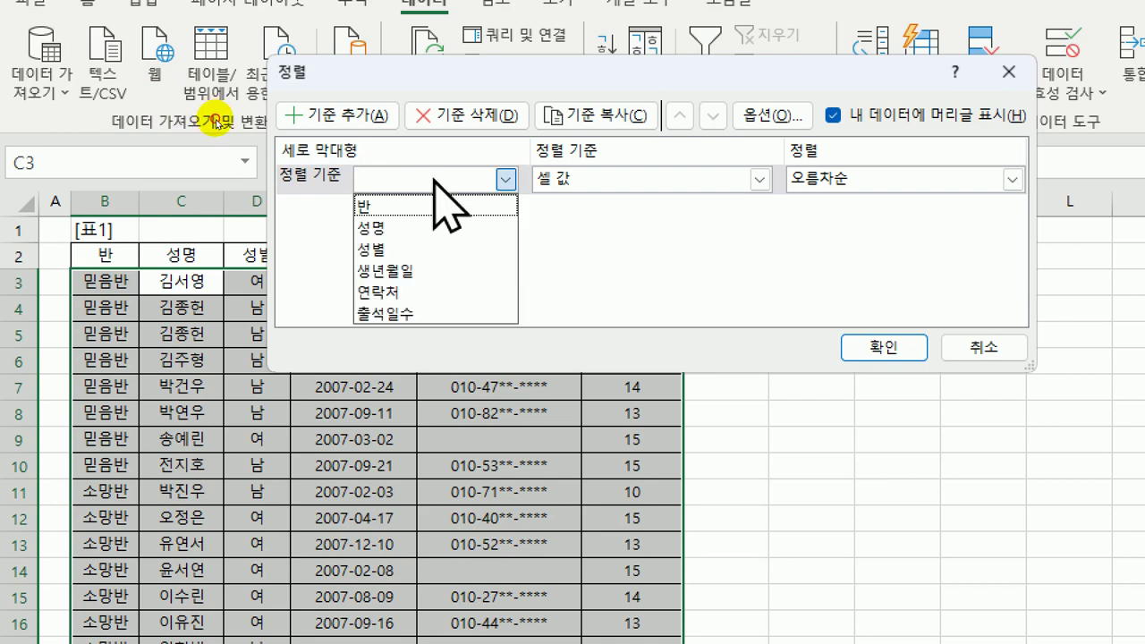
{"action": "left_click", "coordinate": [433, 202]}
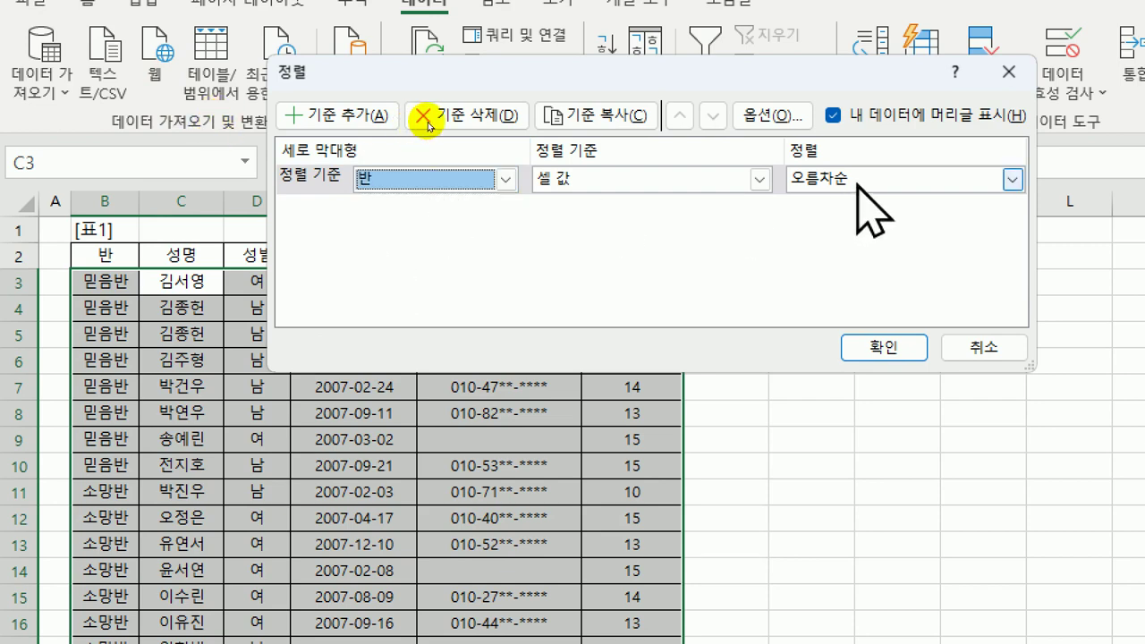
{"action": "left_click", "coordinate": [355, 114]}
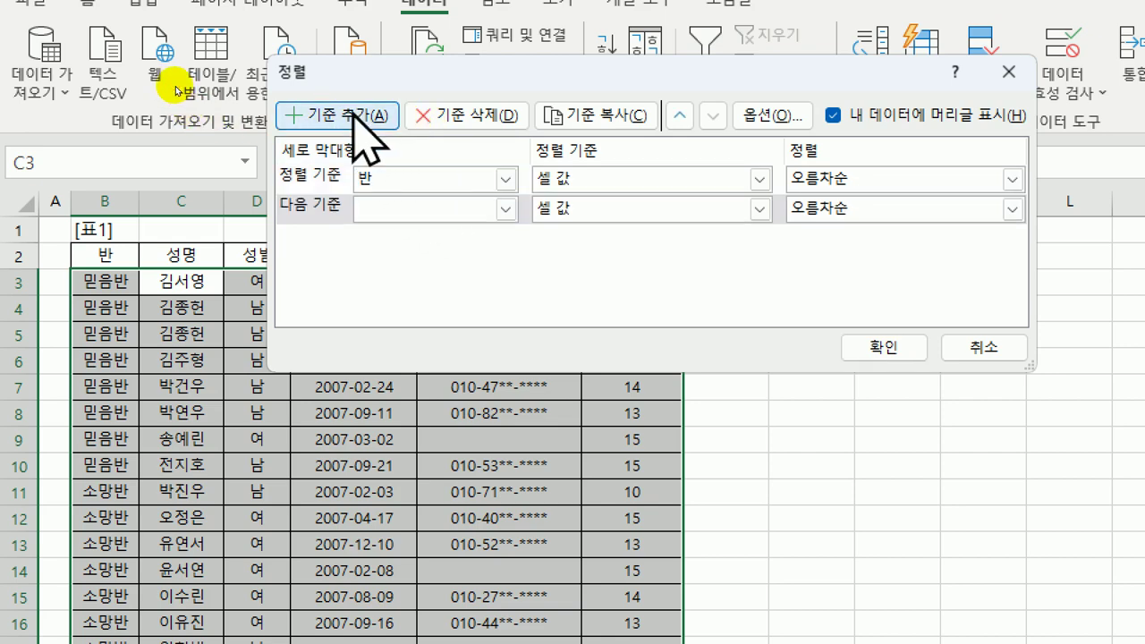
{"action": "left_click", "coordinate": [507, 208]}
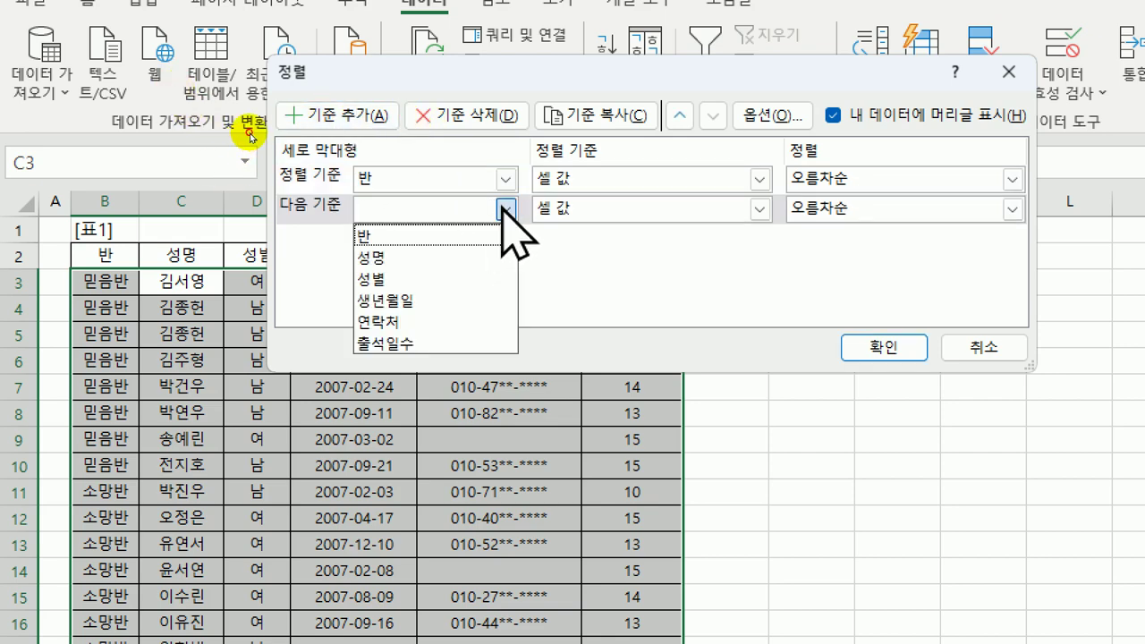
{"action": "left_click", "coordinate": [466, 279]}
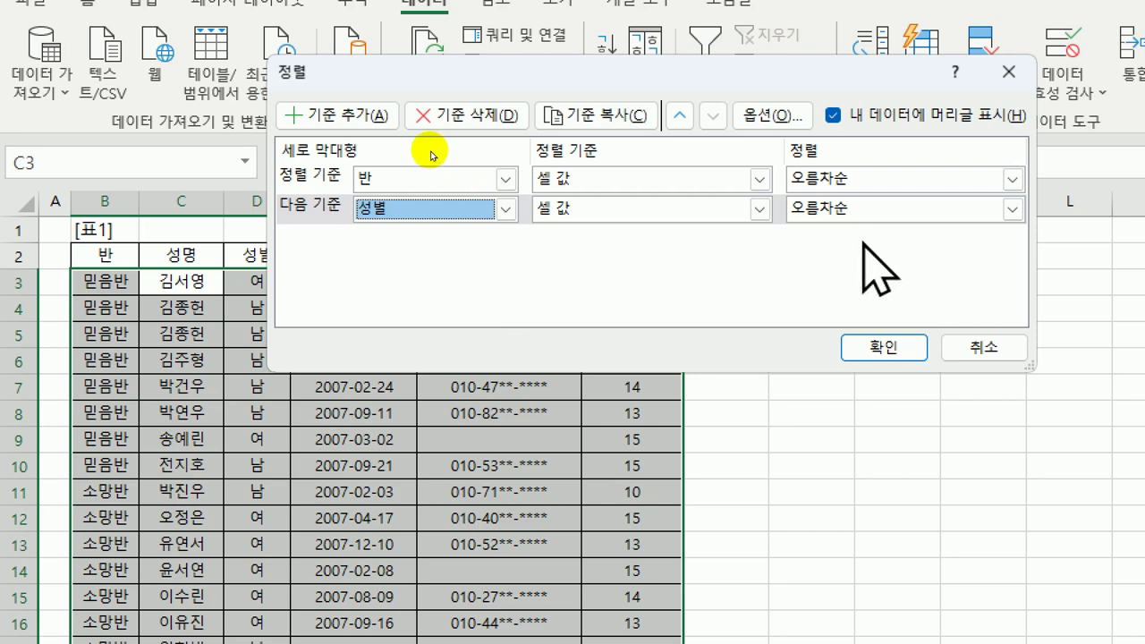
{"action": "left_click", "coordinate": [855, 349]}
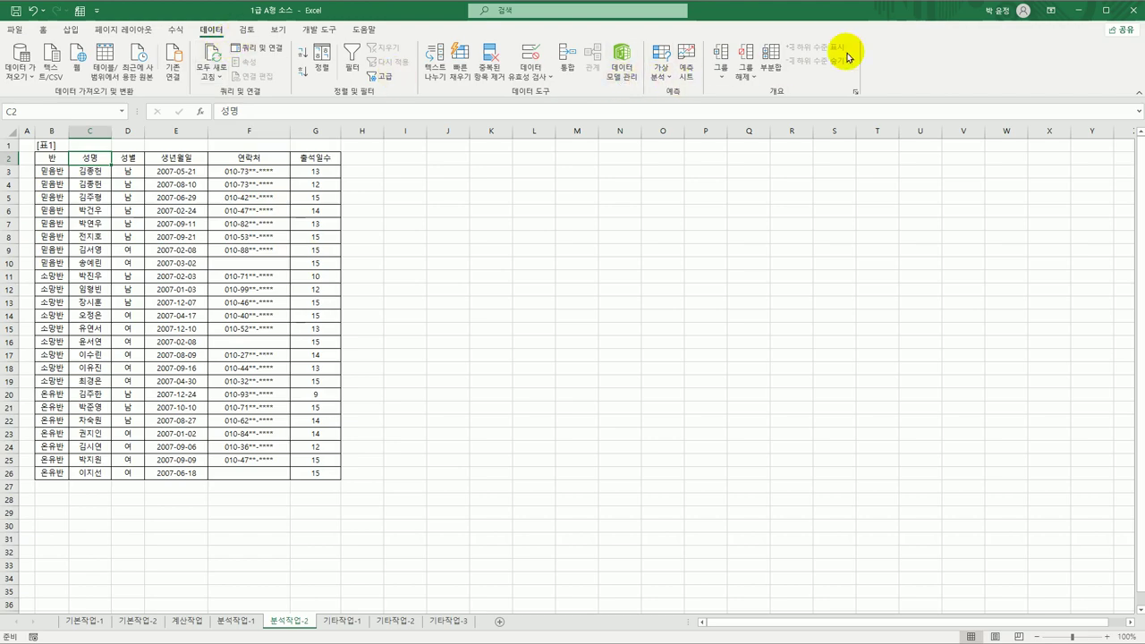
Add subtotals (부분합) to [표1] grouped by 반, computing the average (평균) of 출석일수.
{"action": "left_click", "coordinate": [783, 69]}
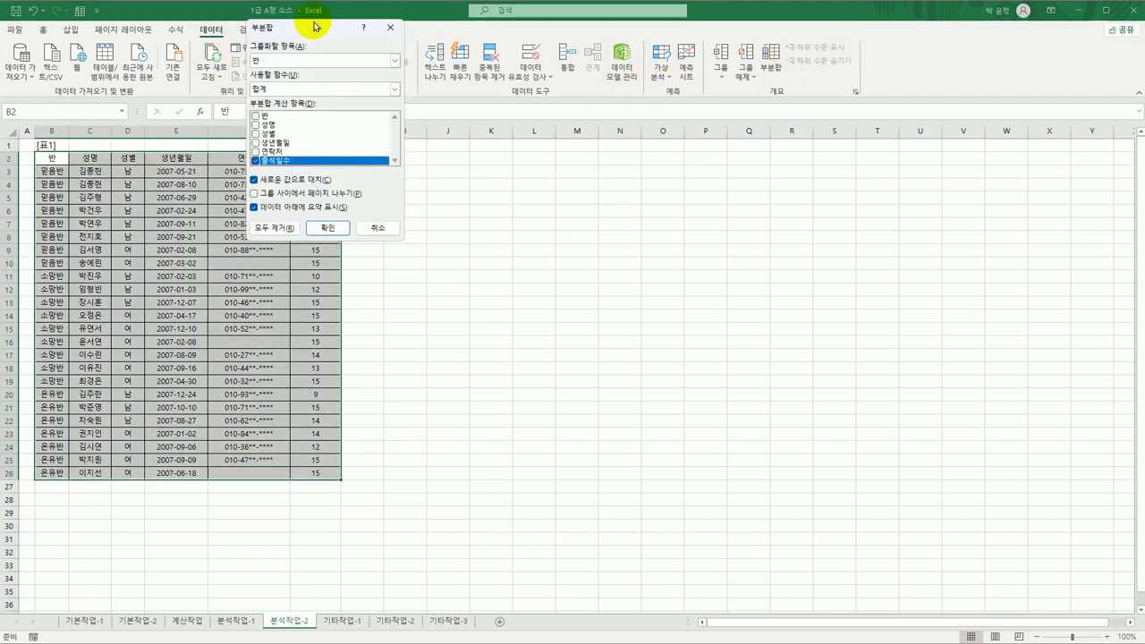
{"action": "left_click_drag", "start_coordinate": [309, 27], "coordinate": [433, 118]}
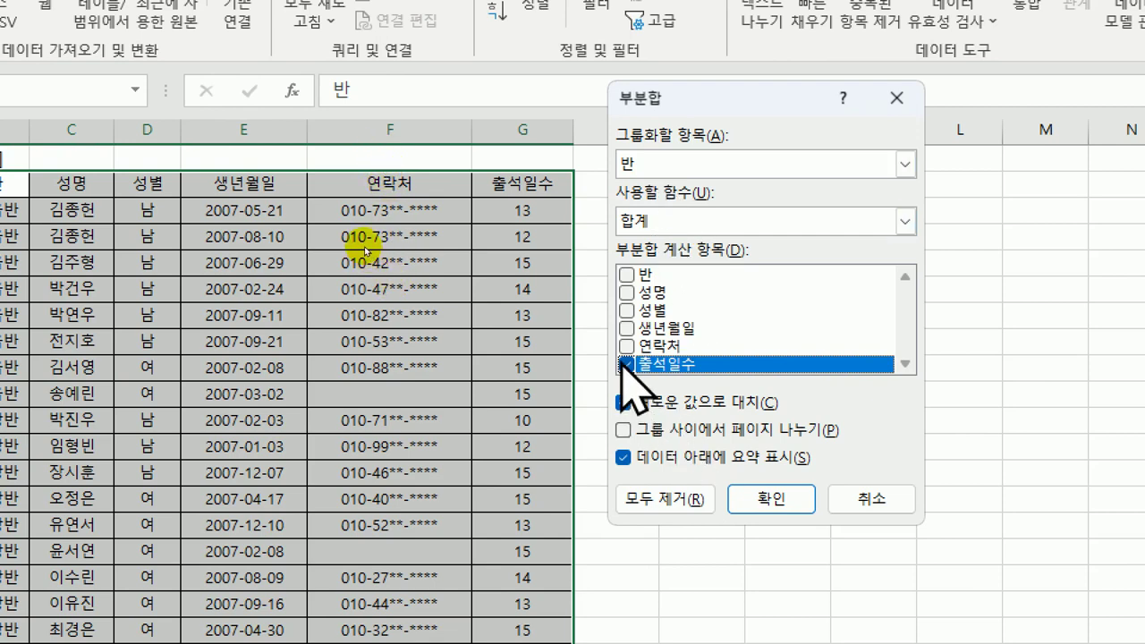
{"action": "left_click", "coordinate": [656, 222]}
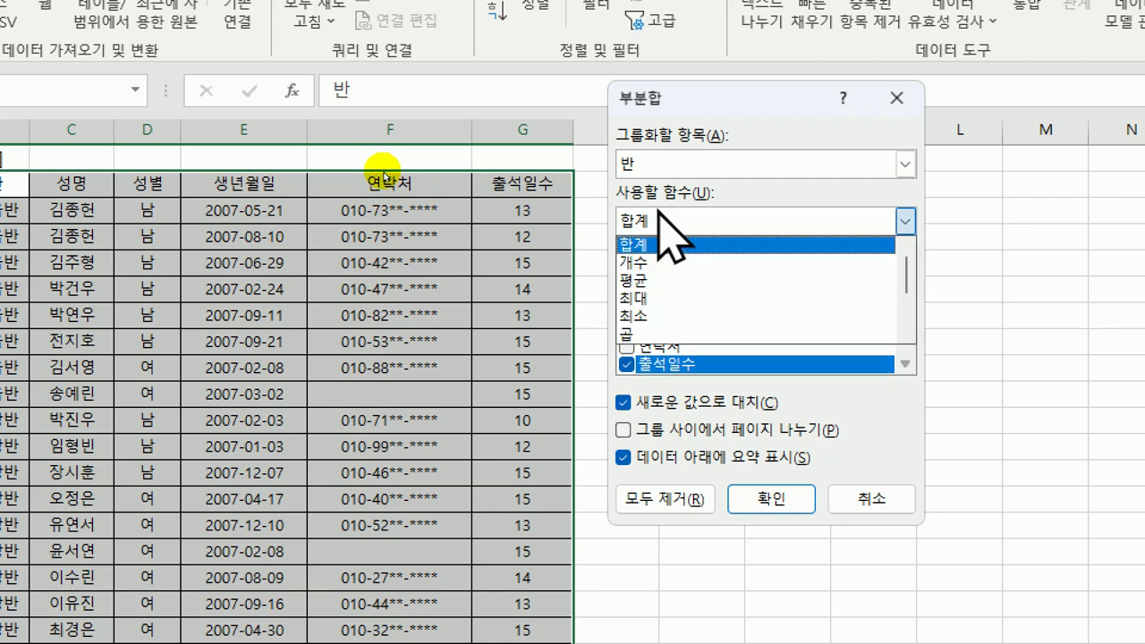
{"action": "left_click", "coordinate": [658, 280]}
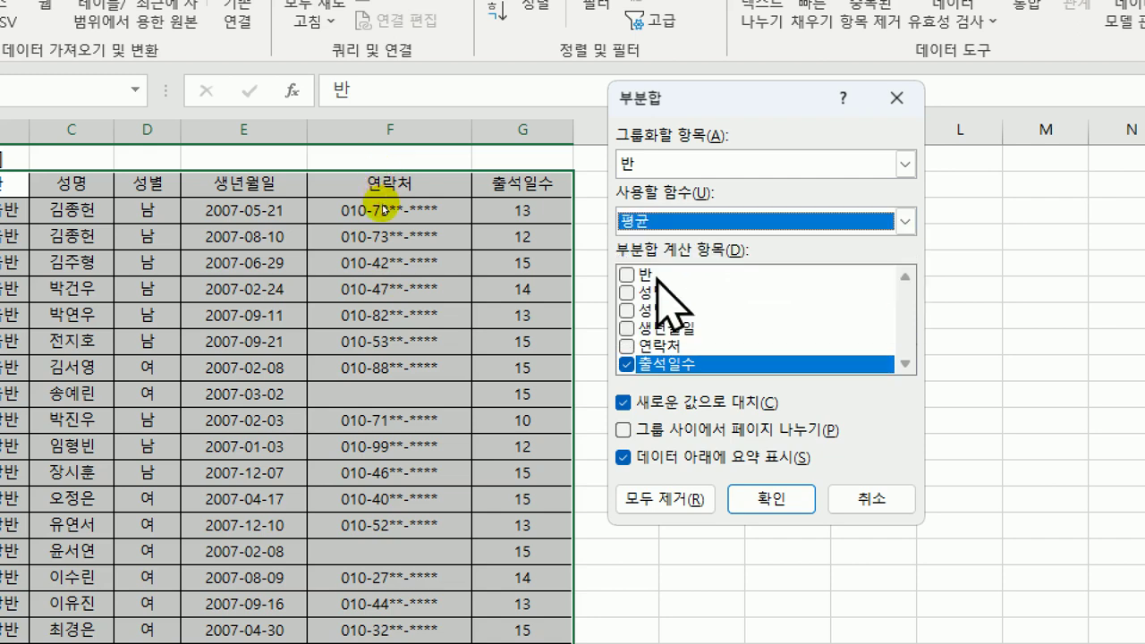
{"action": "left_click", "coordinate": [756, 501]}
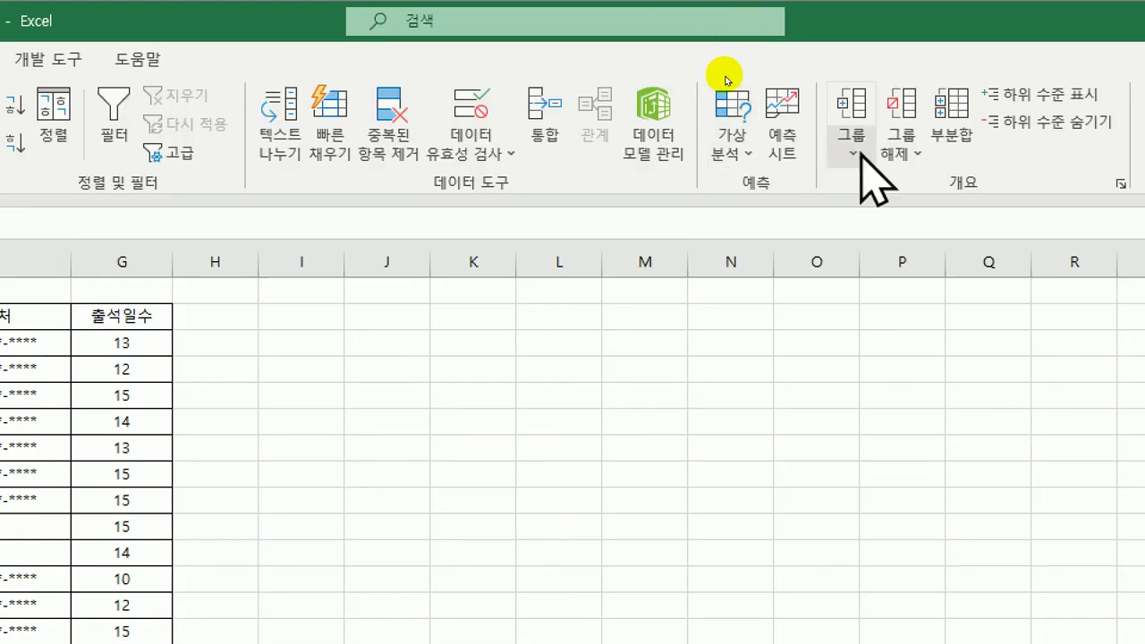
Add a nested subtotal grouped by 성별 that counts (개수) 성명 without replacing the existing subtotals, and auto-fit column B.
{"action": "left_click", "coordinate": [953, 135]}
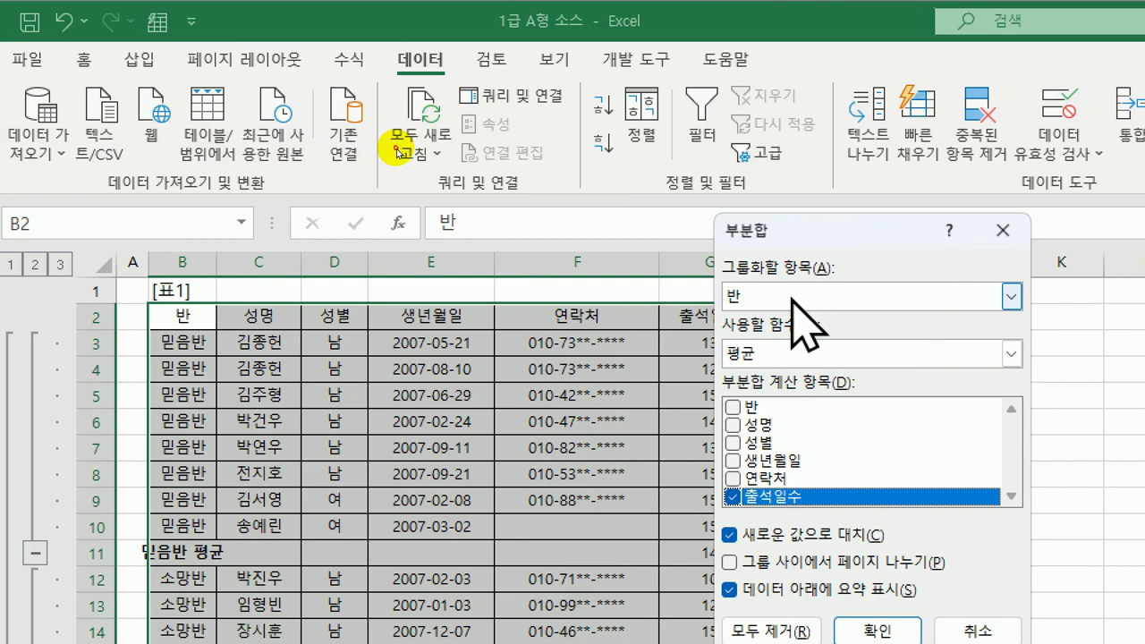
{"action": "left_click", "coordinate": [791, 299]}
{"action": "left_click", "coordinate": [761, 358]}
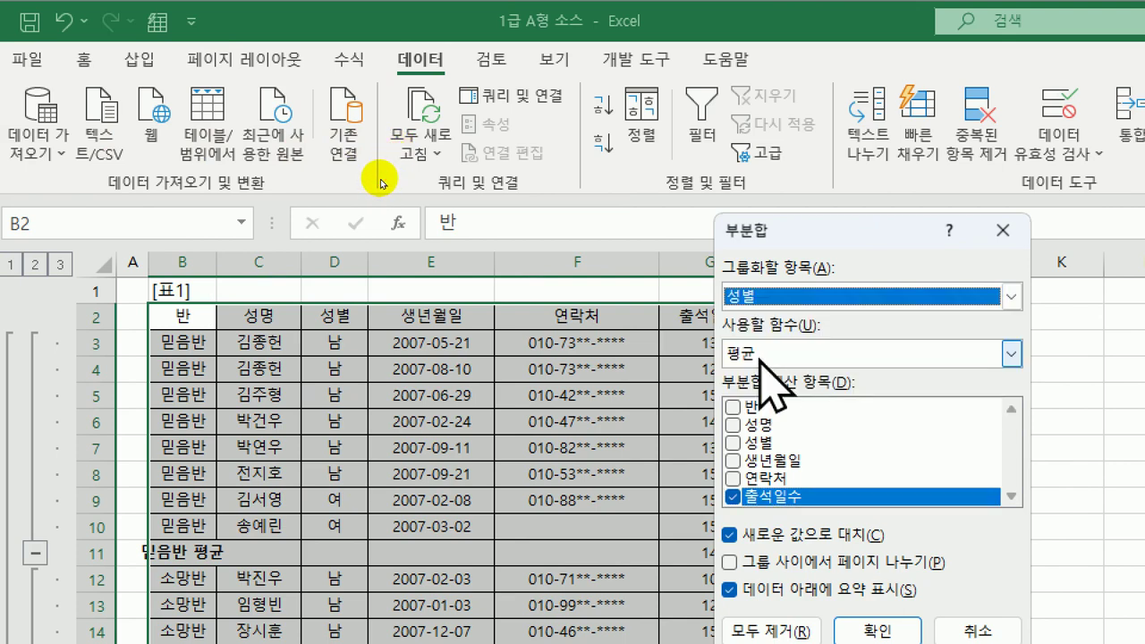
{"action": "left_click", "coordinate": [733, 498]}
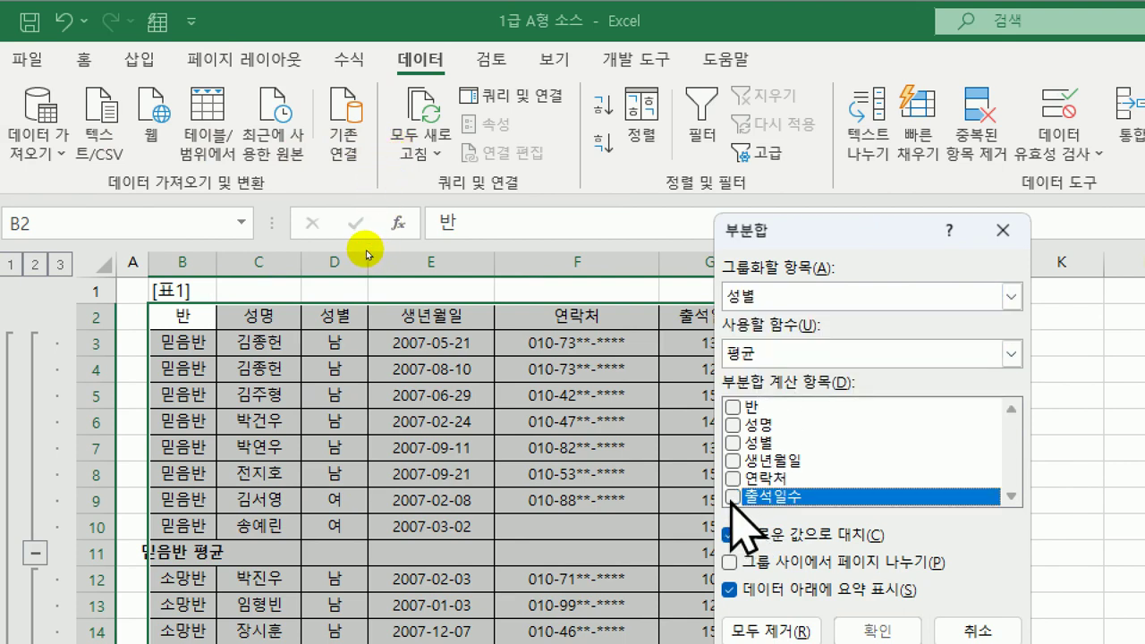
{"action": "left_click", "coordinate": [734, 425]}
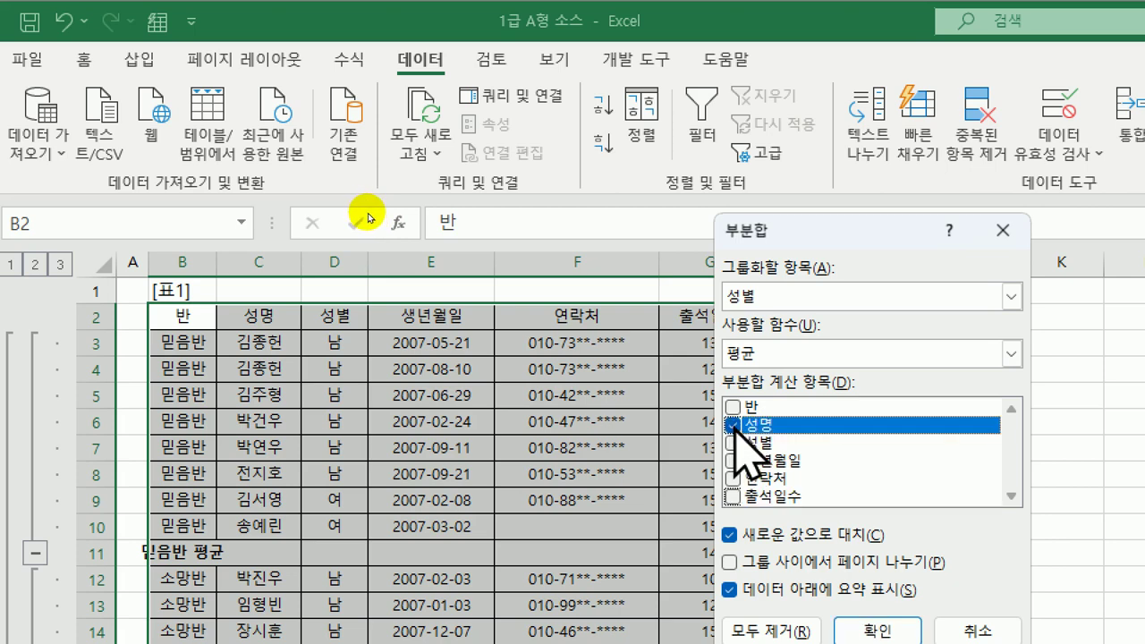
{"action": "left_click", "coordinate": [818, 354]}
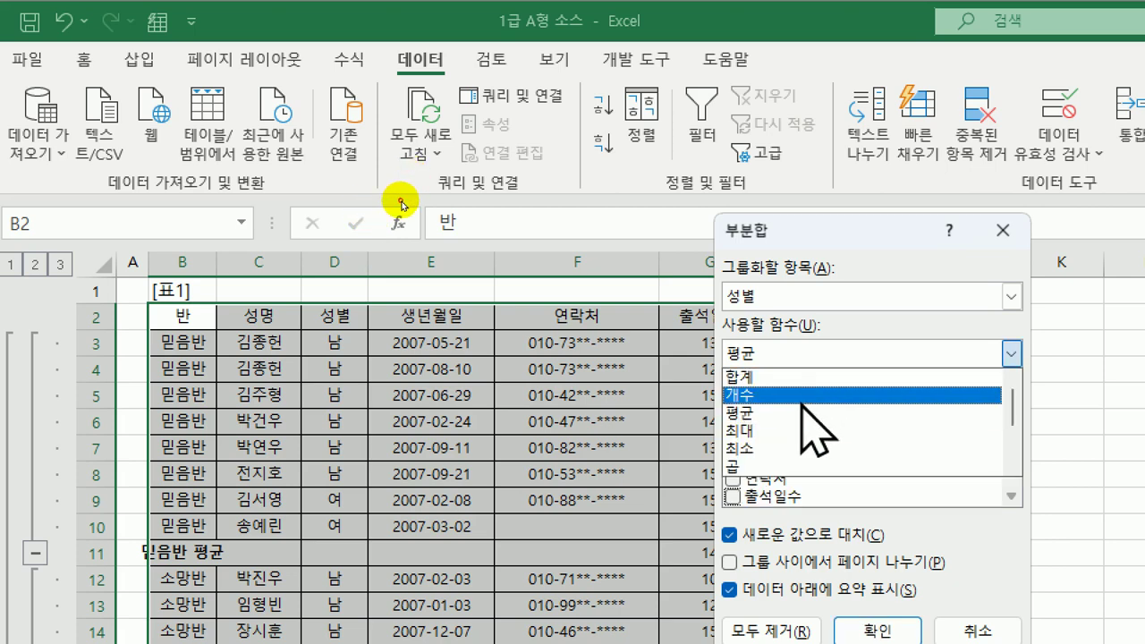
{"action": "left_click", "coordinate": [807, 396]}
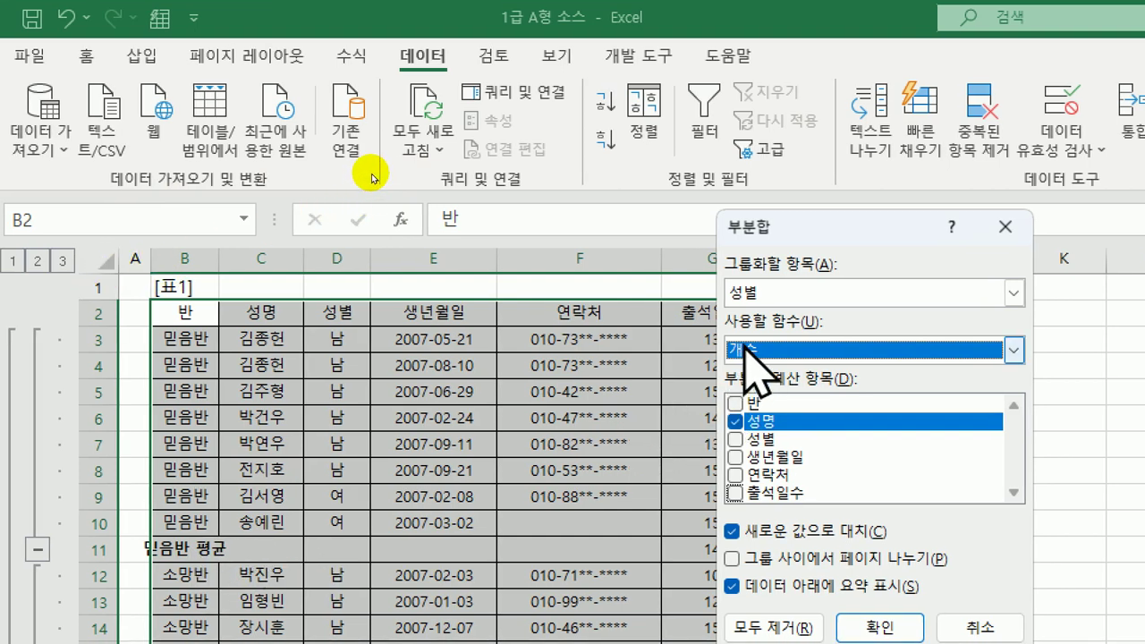
{"action": "left_click", "coordinate": [732, 531]}
{"action": "left_click_drag", "start_coordinate": [787, 226], "coordinate": [727, 120]}
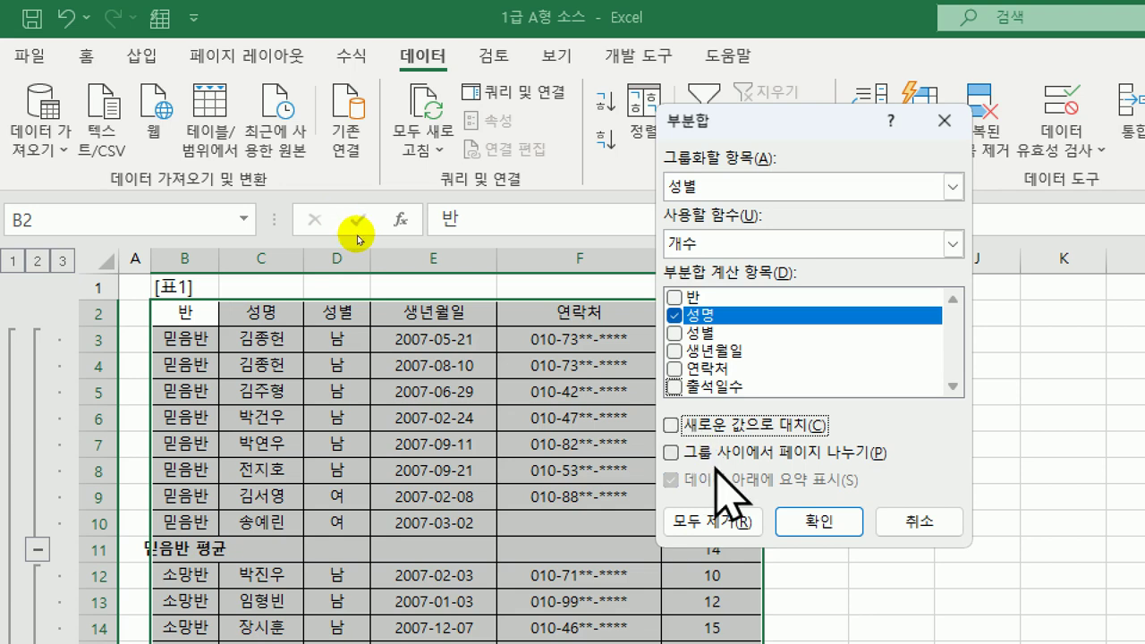
{"action": "left_click", "coordinate": [805, 519]}
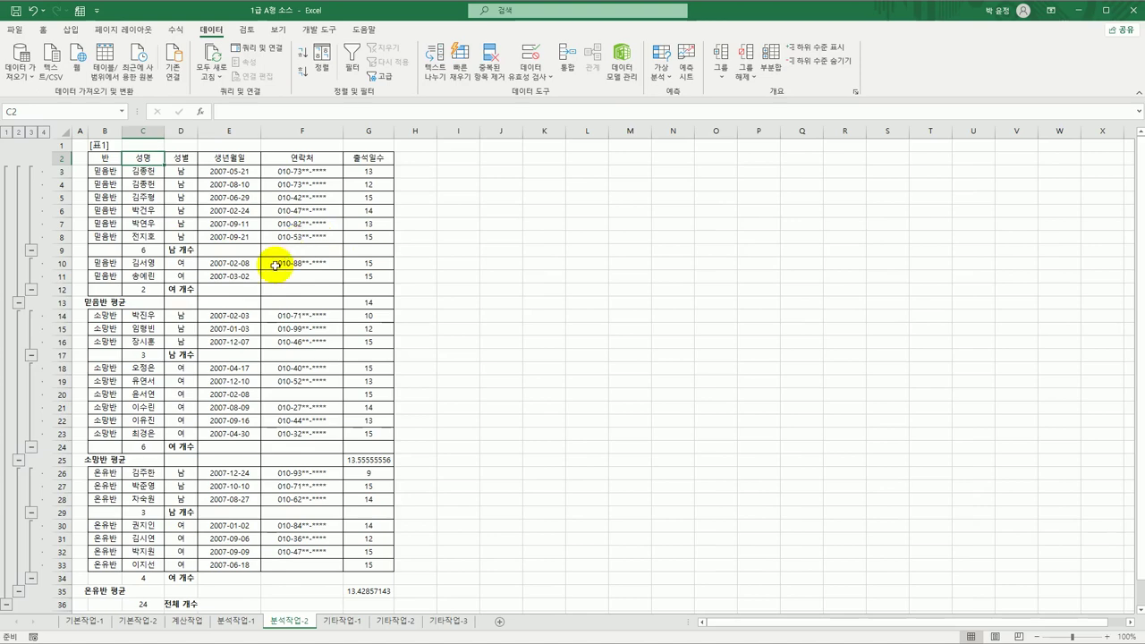
{"action": "double_click", "coordinate": [125, 138]}
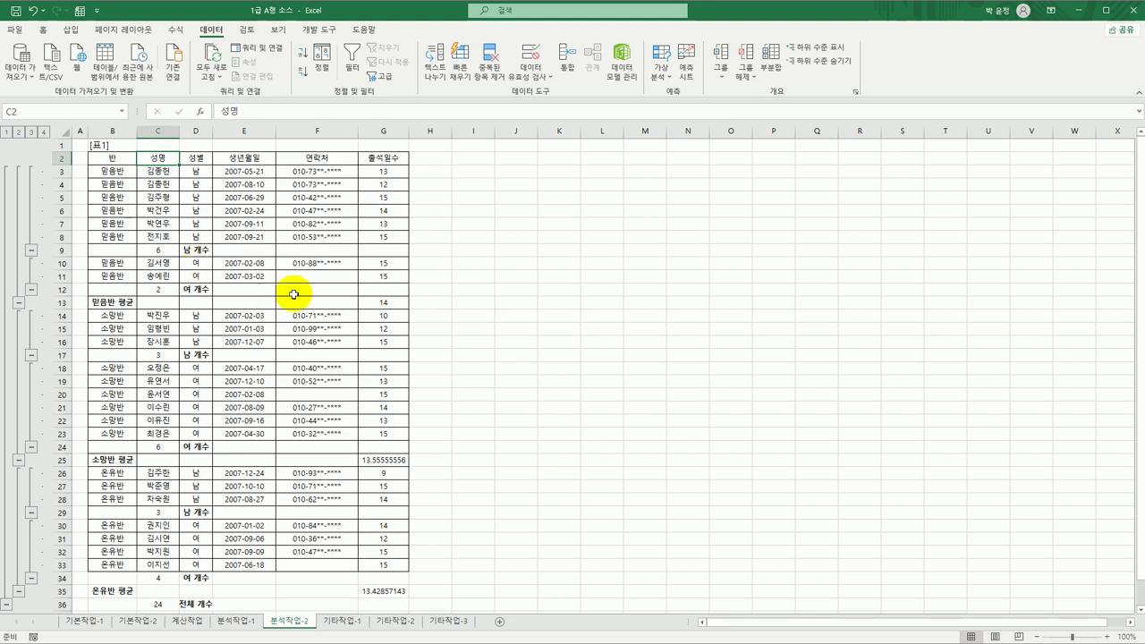
On sheet 기타작업-1, add a data series named 중국(CNY) to the chart, using C17:C21 as its values.
{"action": "left_click", "coordinate": [341, 621]}
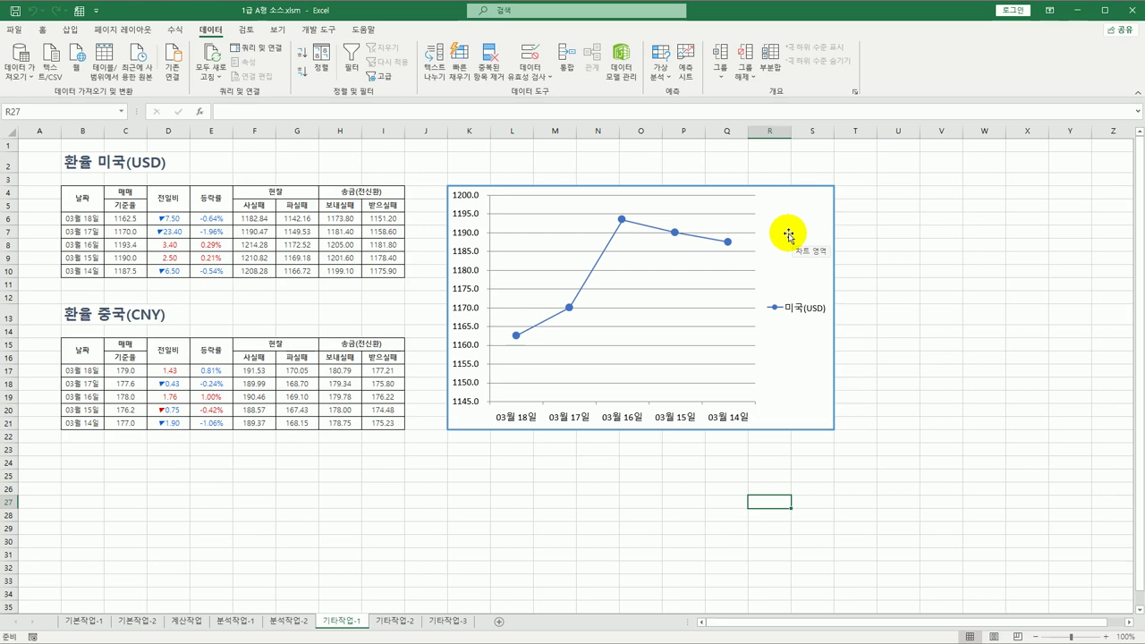
{"action": "left_click", "coordinate": [782, 224]}
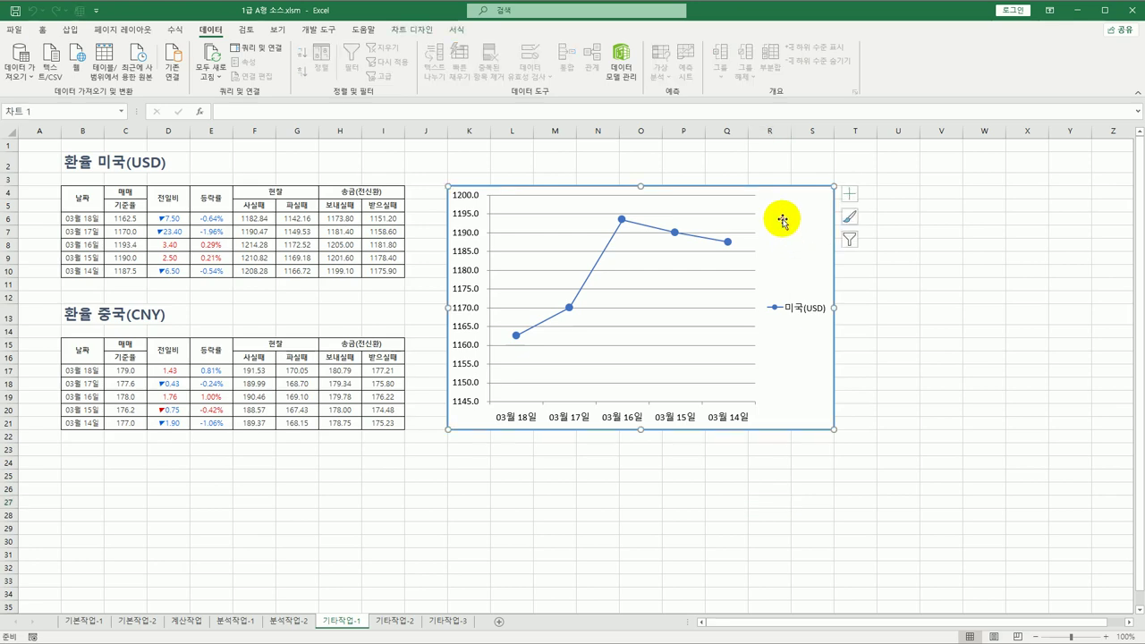
{"action": "right_click", "coordinate": [784, 223]}
{"action": "left_click", "coordinate": [822, 369]}
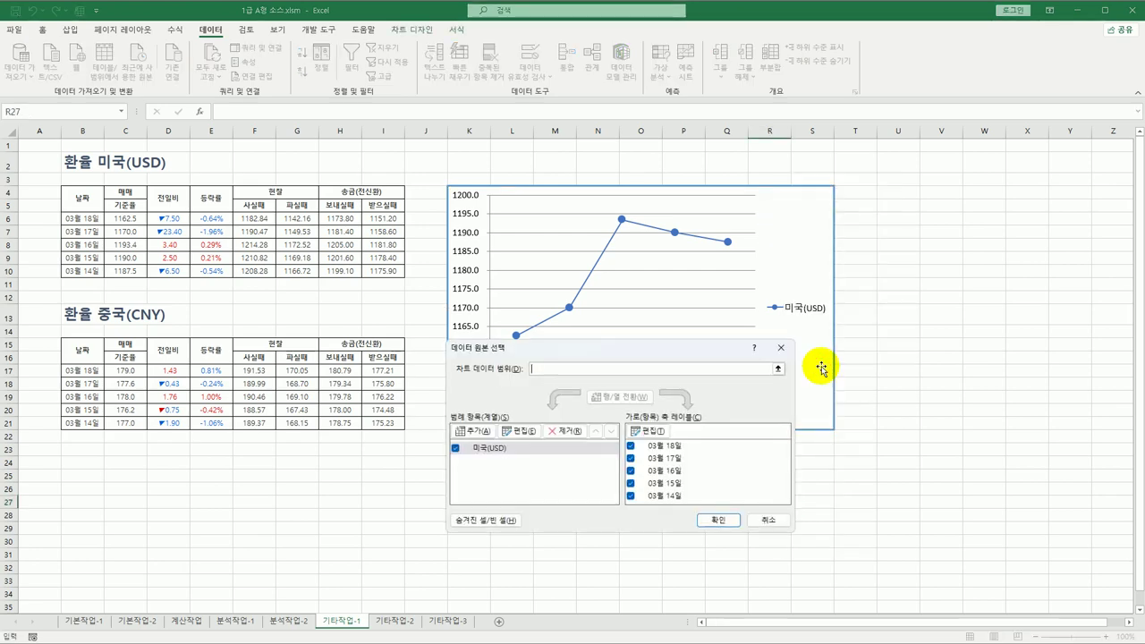
{"action": "left_click_drag", "start_coordinate": [626, 348], "coordinate": [626, 289]}
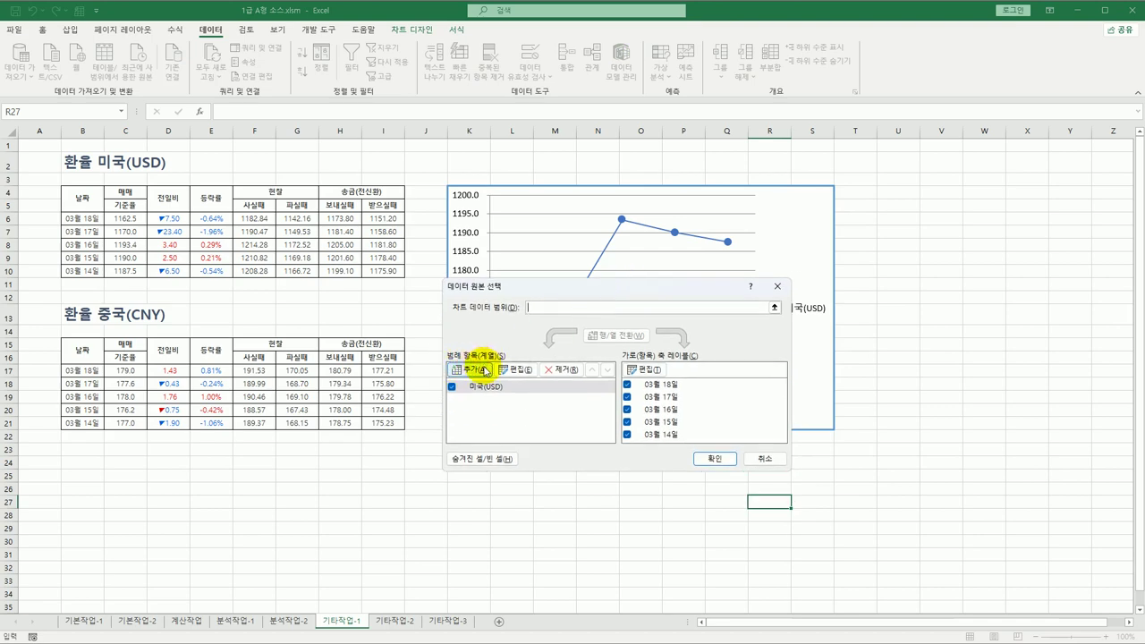
{"action": "left_click", "coordinate": [483, 370]}
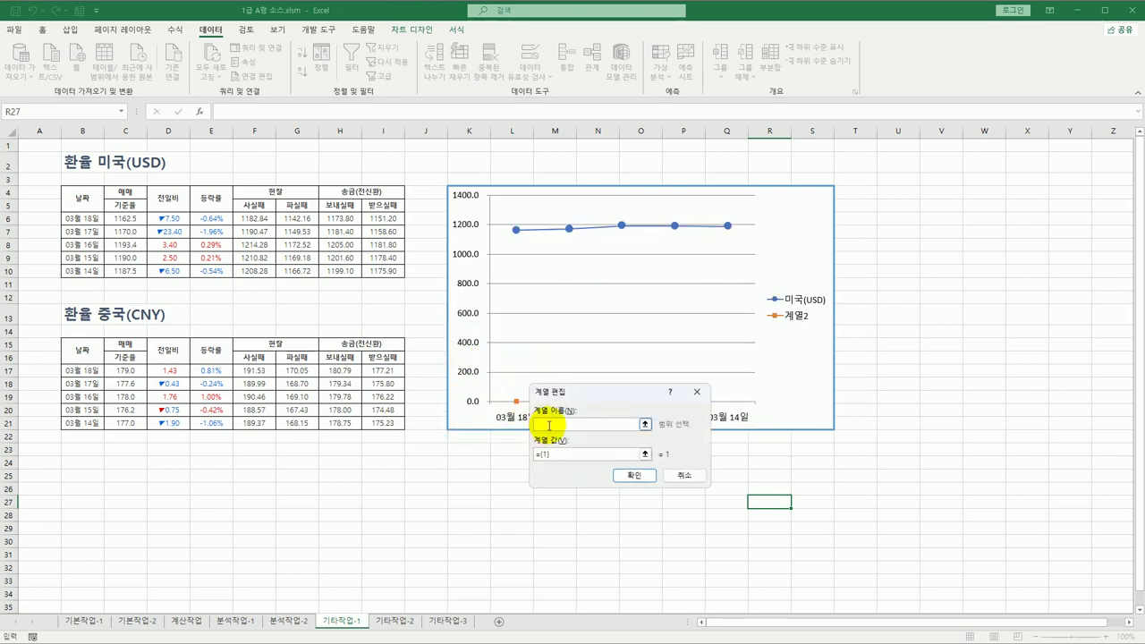
{"action": "type", "text": "중국(CNY)"}
{"action": "left_click", "coordinate": [559, 455]}
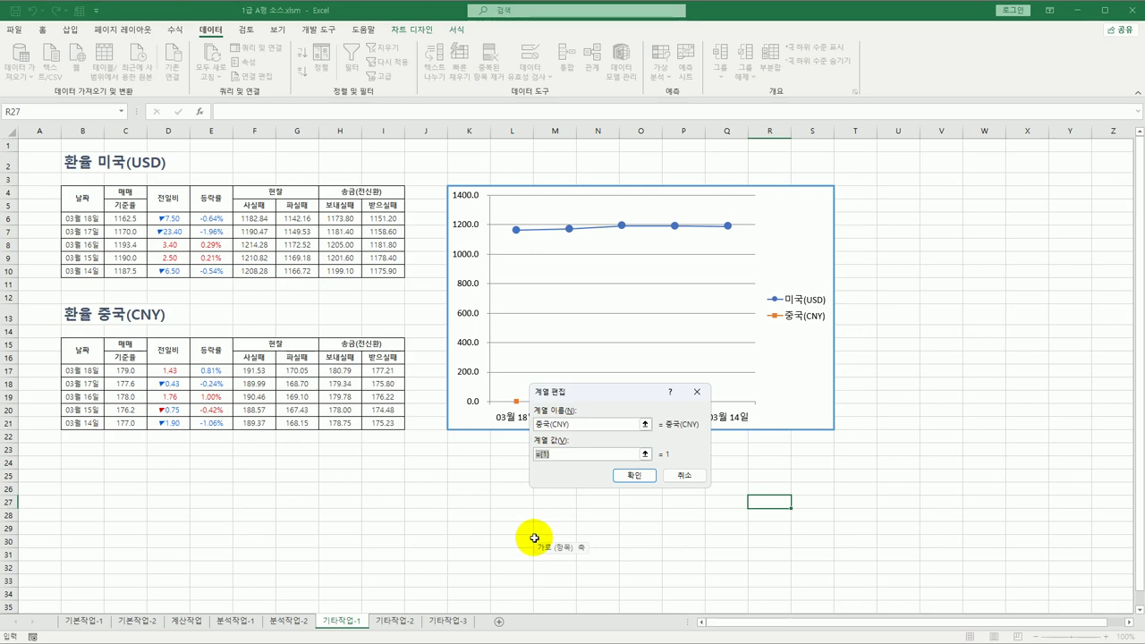
{"action": "key", "text": "Delete"}
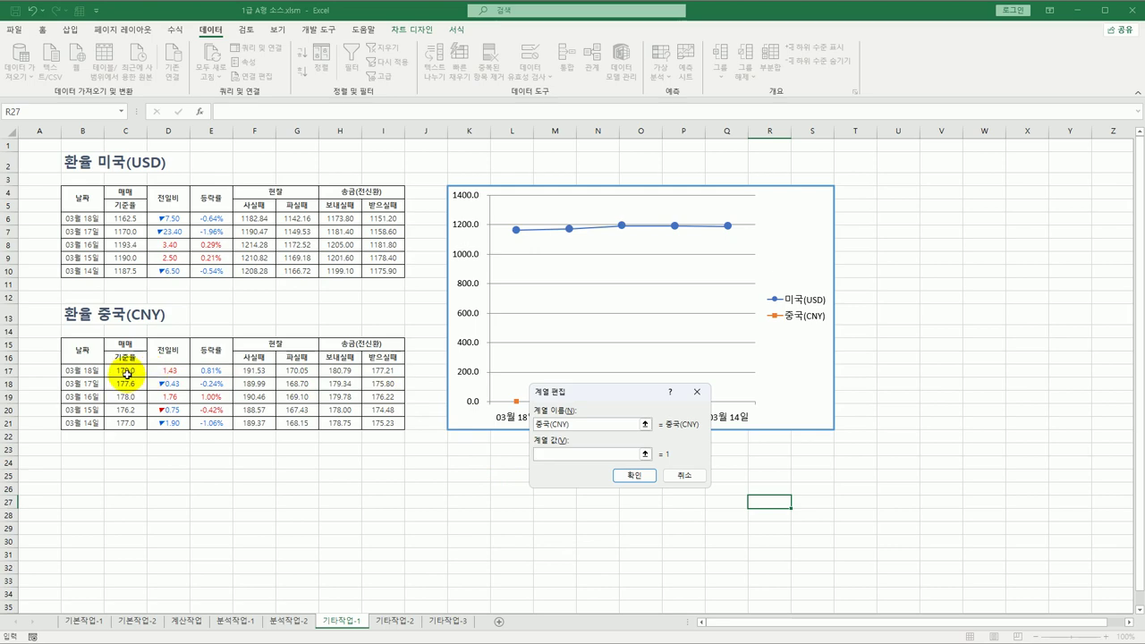
{"action": "left_click_drag", "start_coordinate": [126, 374], "coordinate": [142, 427]}
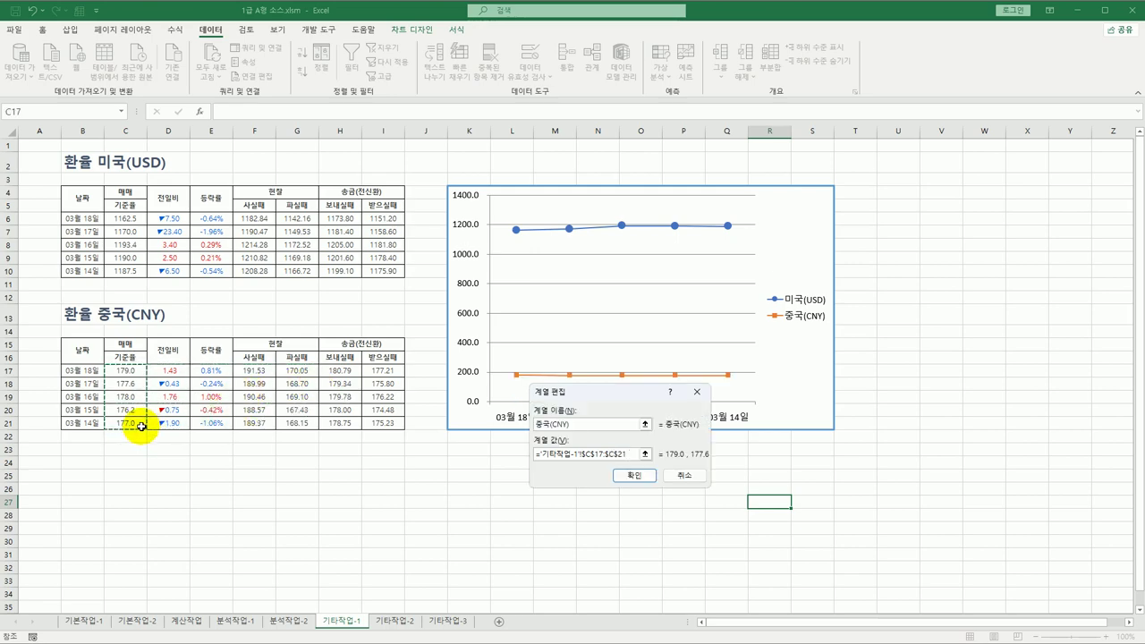
{"action": "left_click", "coordinate": [540, 457]}
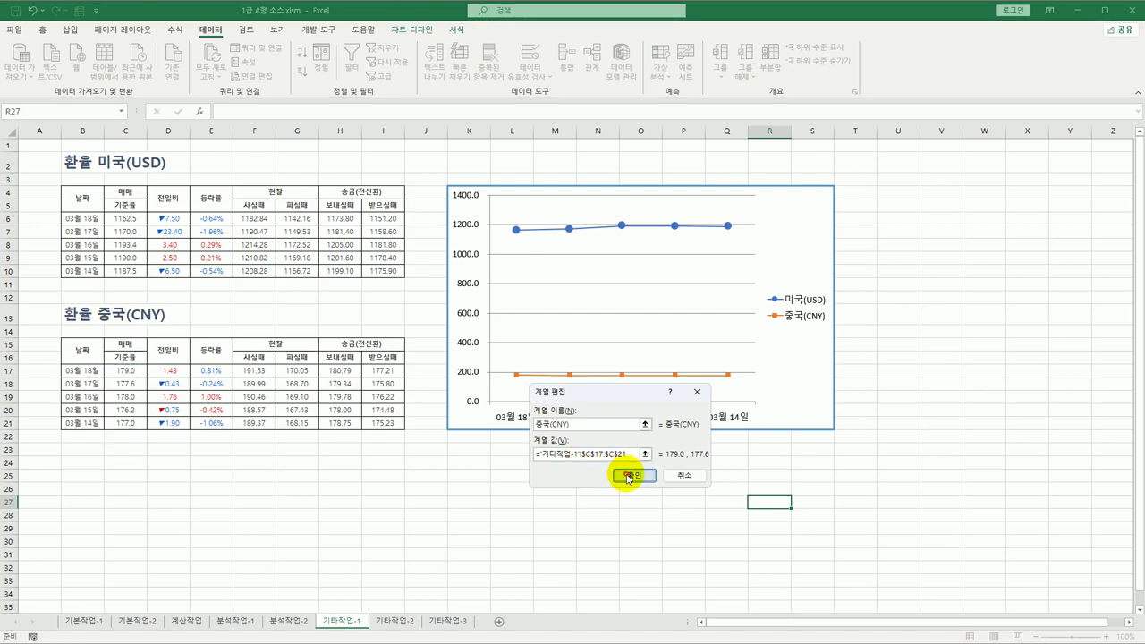
{"action": "left_click", "coordinate": [632, 474]}
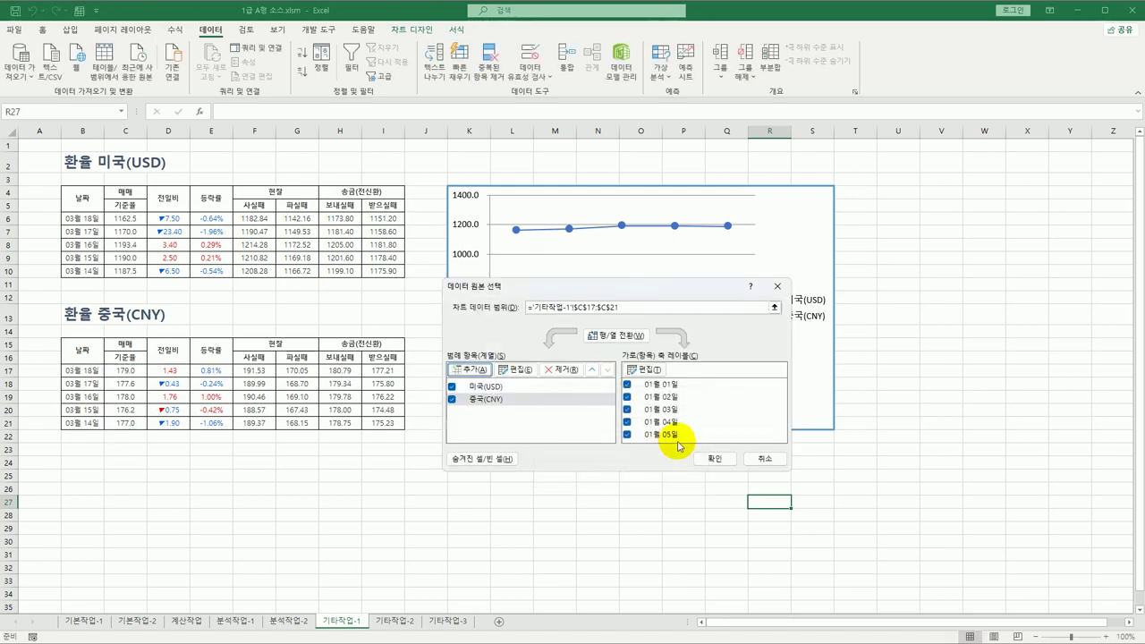
Set the chart's horizontal axis labels to the dates in B17:B21 and apply the data source changes.
{"action": "left_click", "coordinate": [654, 374]}
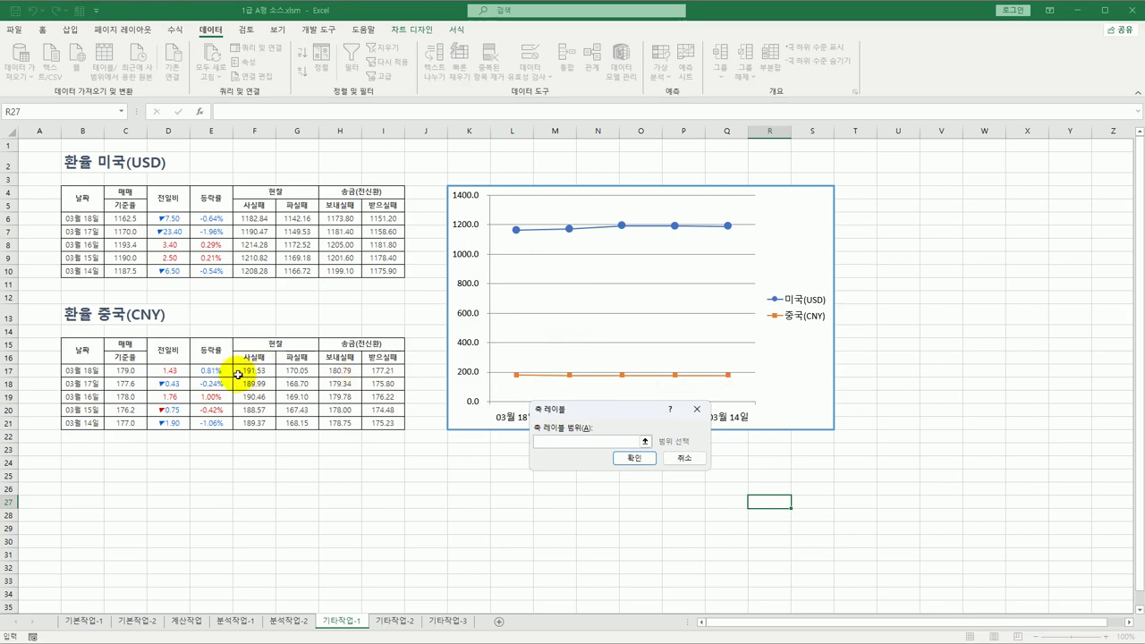
{"action": "left_click_drag", "start_coordinate": [76, 372], "coordinate": [82, 423]}
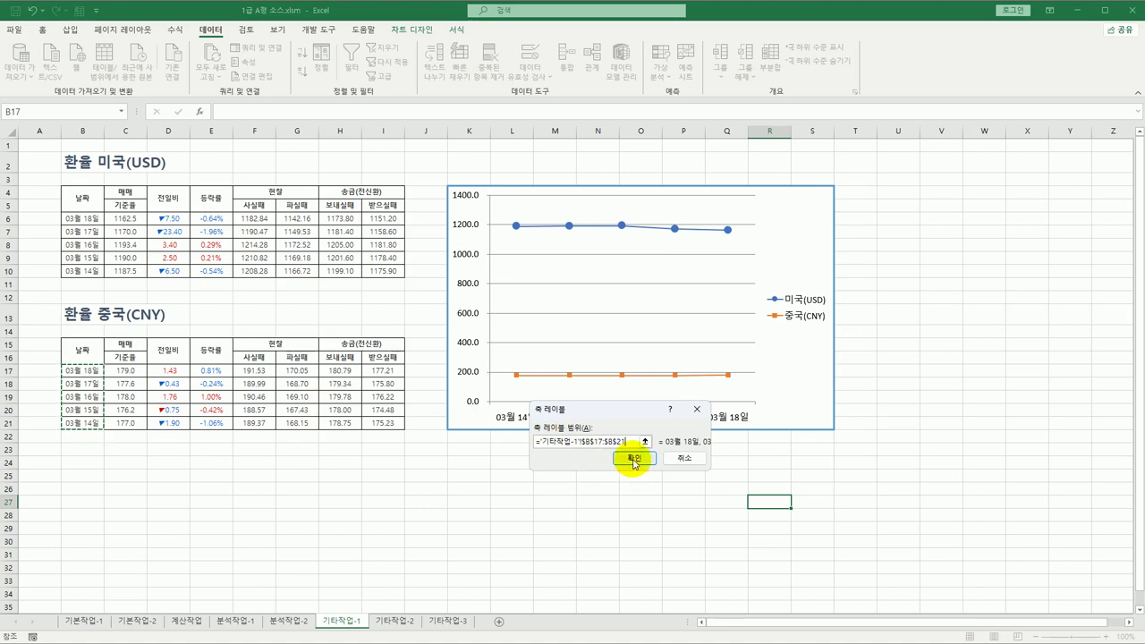
{"action": "left_click", "coordinate": [634, 459]}
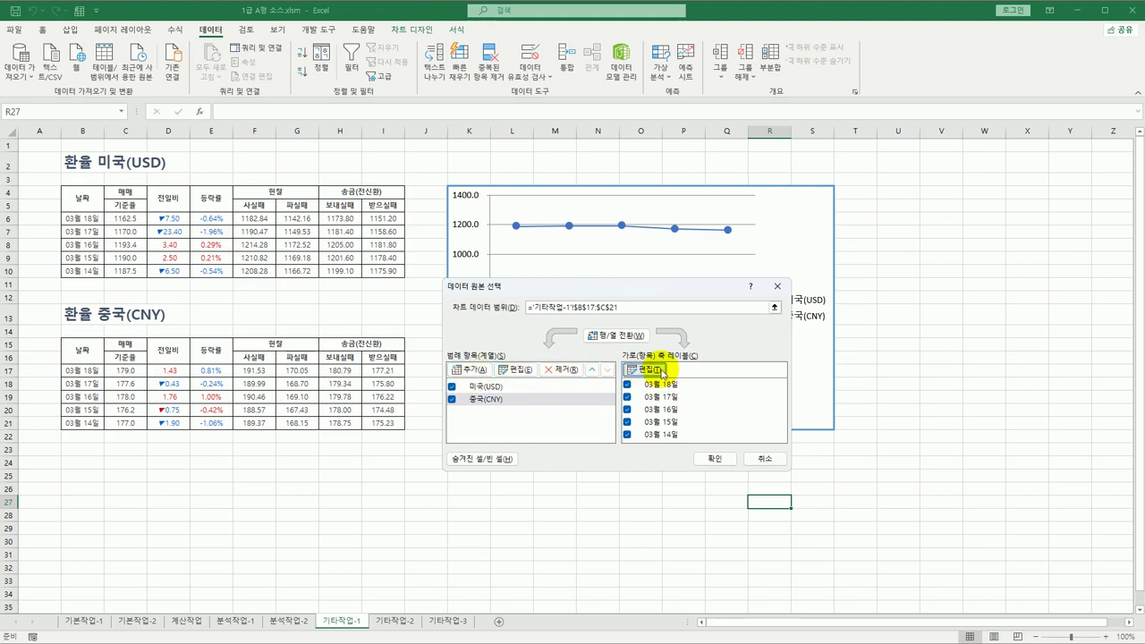
{"action": "left_click", "coordinate": [712, 458]}
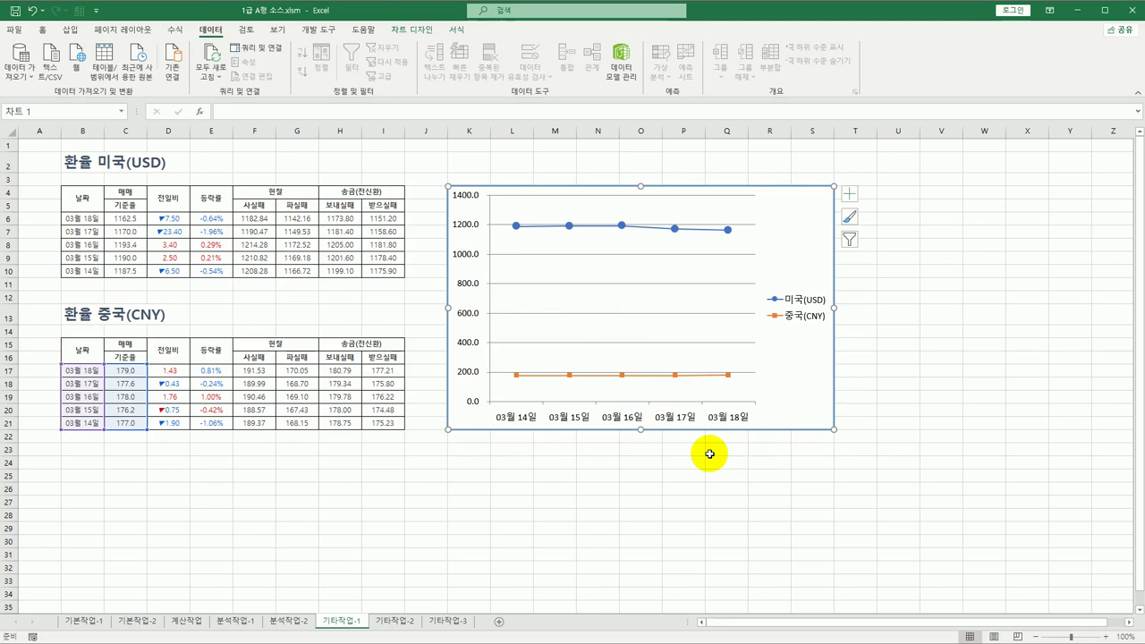
Add a primary vertical axis title (기본 세로) to the chart and link its text to cell B2.
{"action": "left_click", "coordinate": [850, 198]}
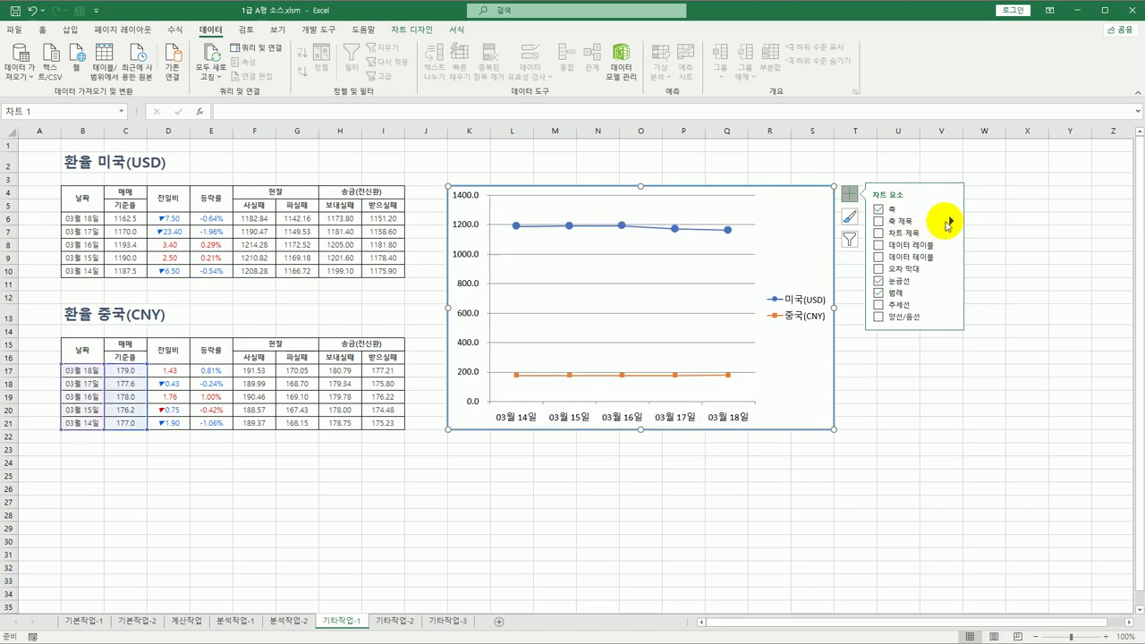
{"action": "left_click", "coordinate": [951, 221]}
{"action": "left_click", "coordinate": [991, 237]}
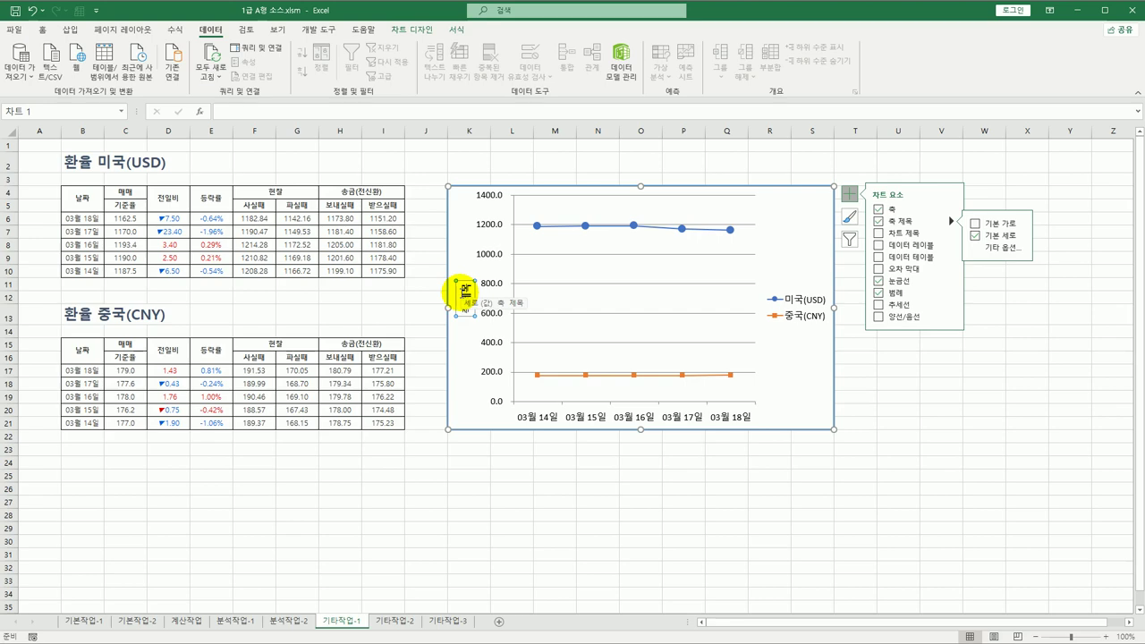
{"action": "left_click", "coordinate": [284, 113]}
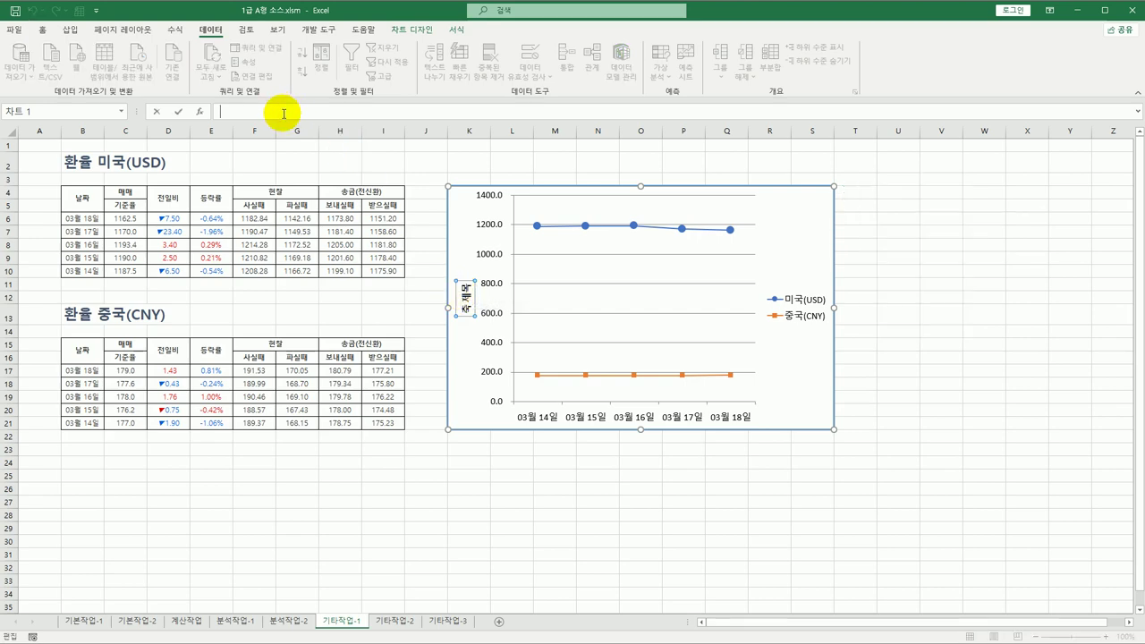
{"action": "type", "text": "="}
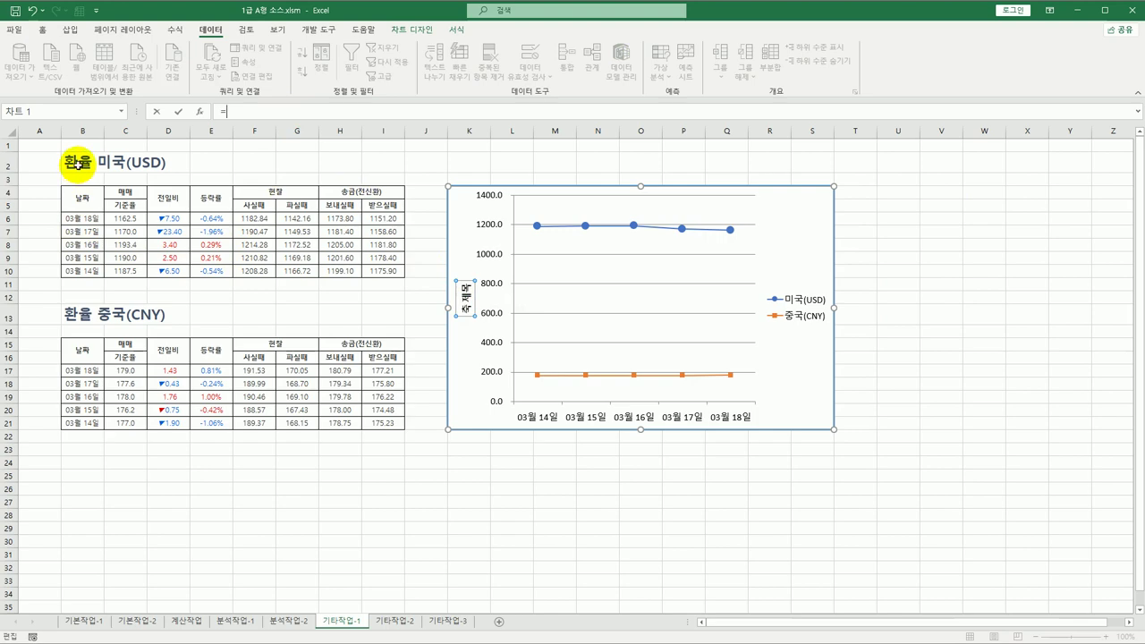
{"action": "left_click", "coordinate": [79, 164]}
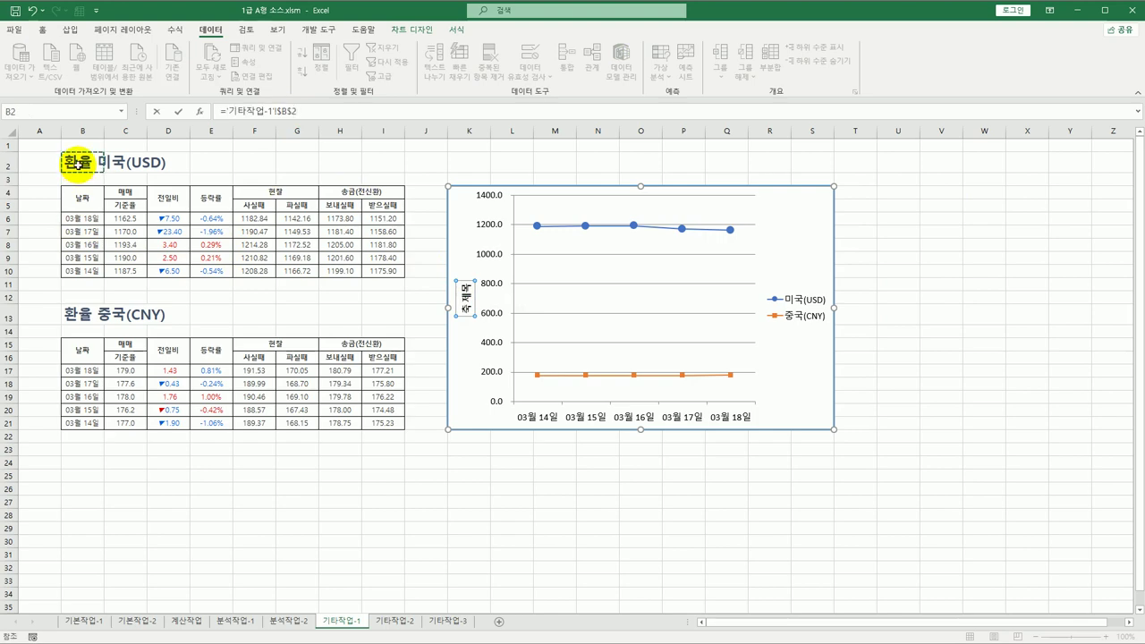
{"action": "key", "text": "Return"}
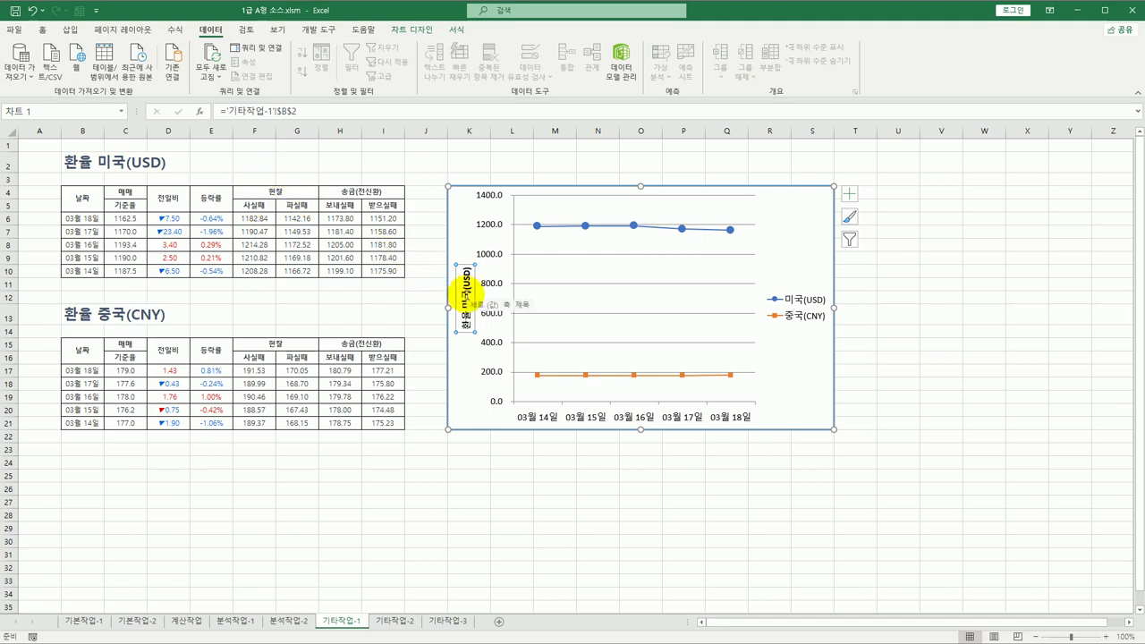
Set the text direction (텍스트 방향) of the vertical axis title to 세로.
{"action": "right_click", "coordinate": [465, 293]}
{"action": "left_click", "coordinate": [527, 431]}
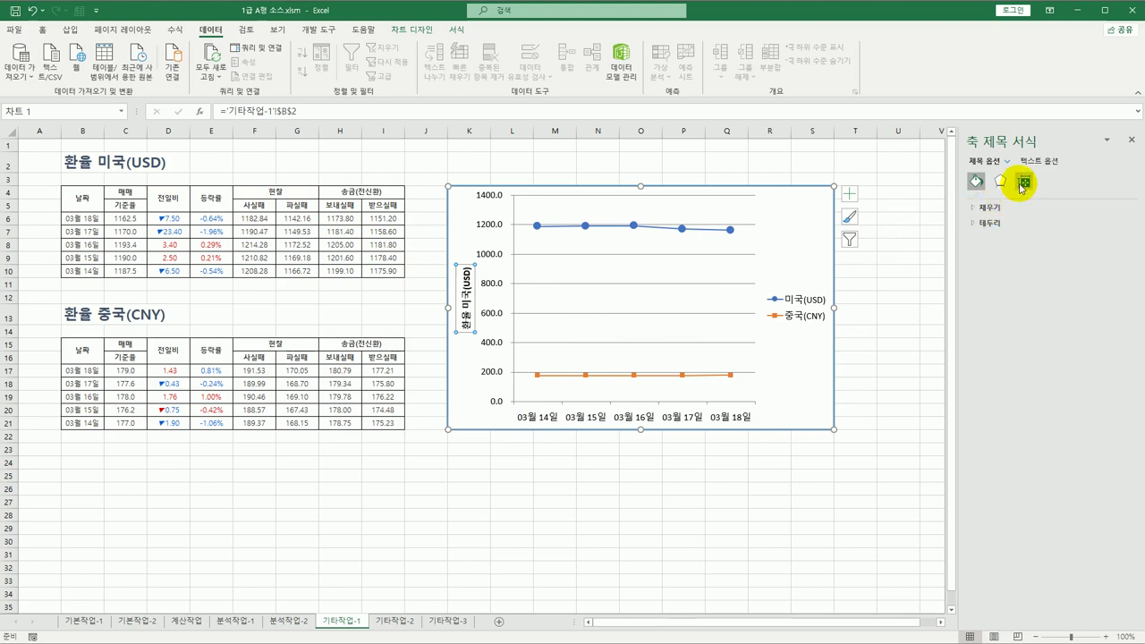
{"action": "left_click", "coordinate": [1023, 185]}
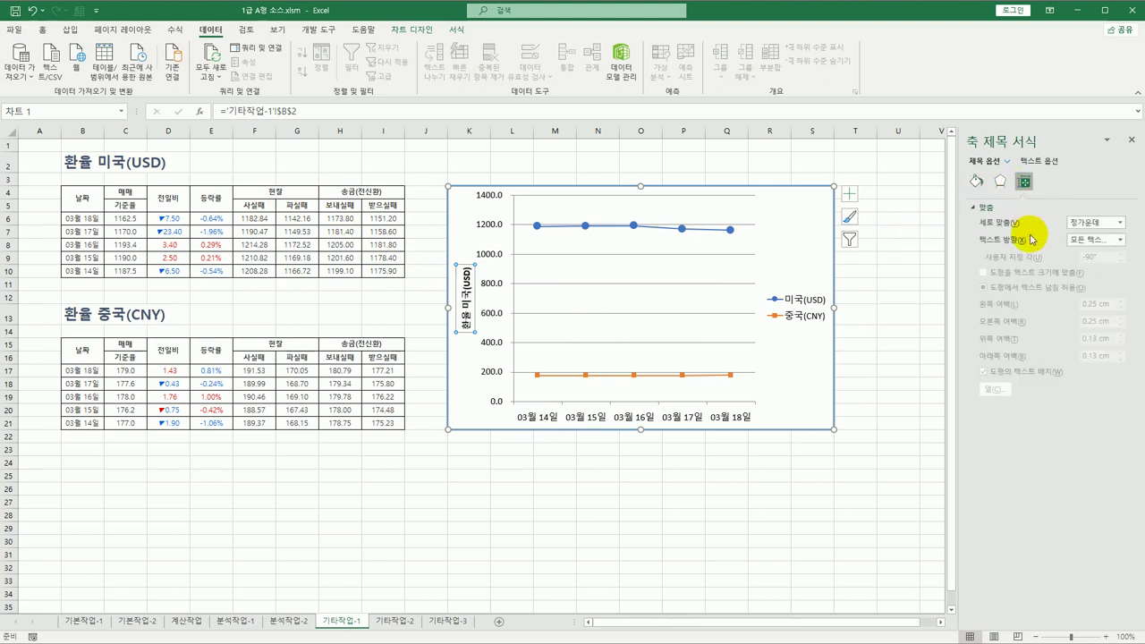
{"action": "left_click", "coordinate": [1078, 239]}
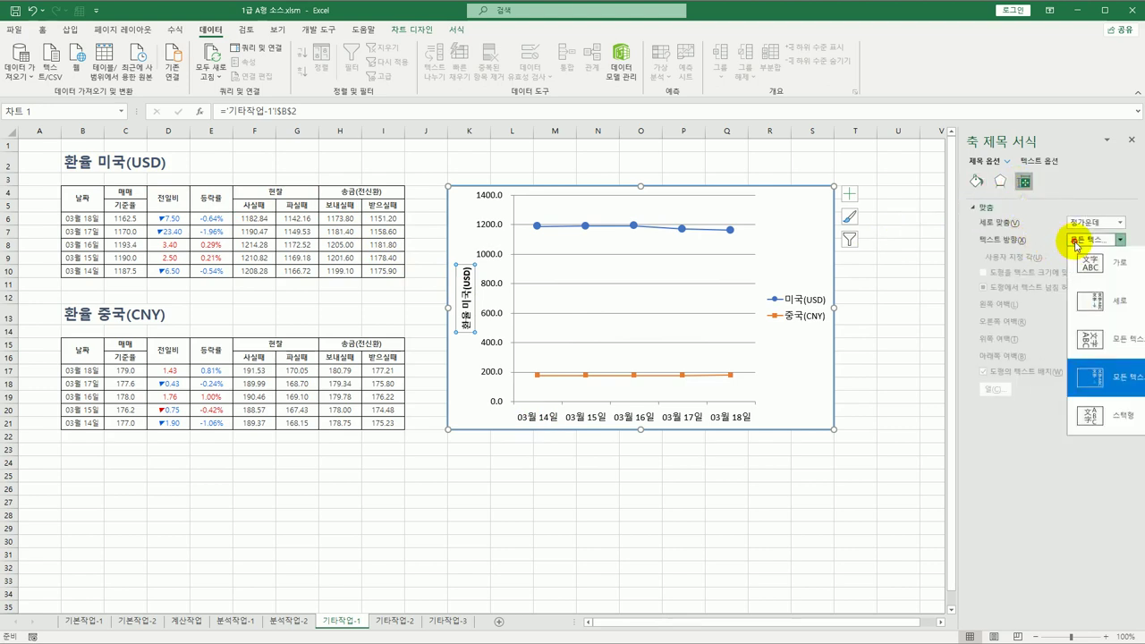
{"action": "left_click", "coordinate": [1086, 299]}
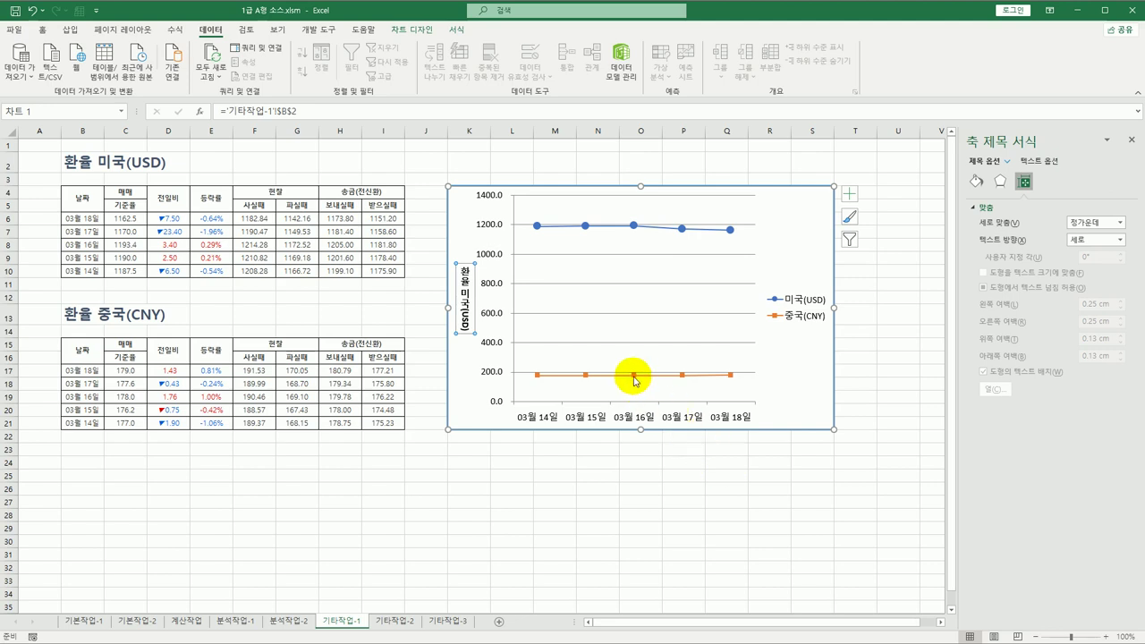
Plot the 중국(CNY) series on the secondary axis (보조 축).
{"action": "mouse_move", "coordinate": [634, 380]}
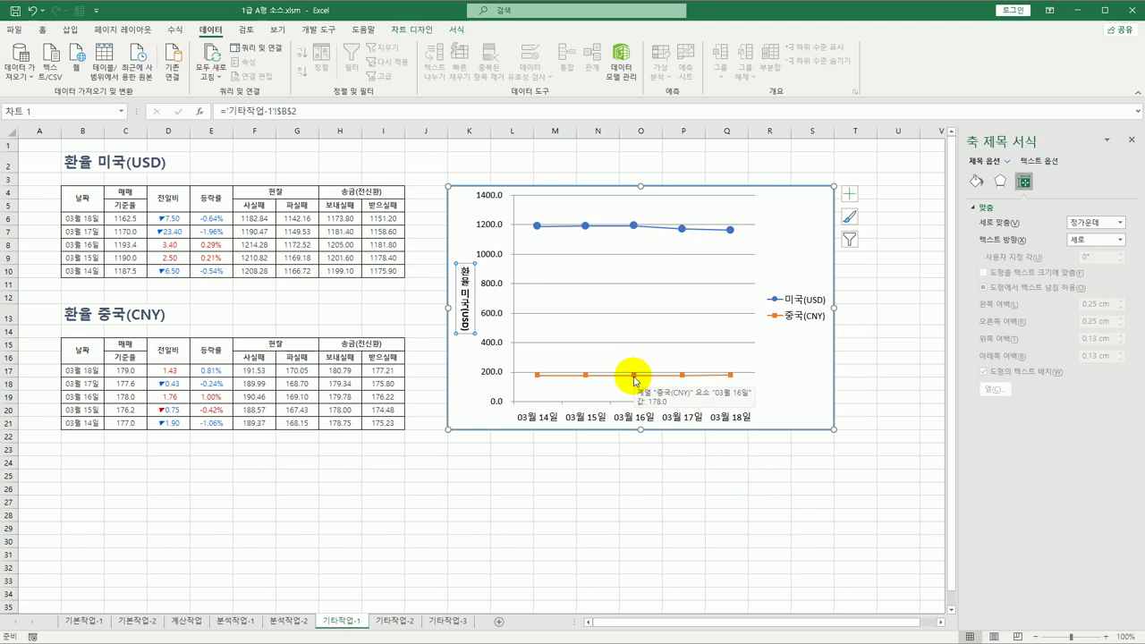
{"action": "left_click", "coordinate": [634, 379]}
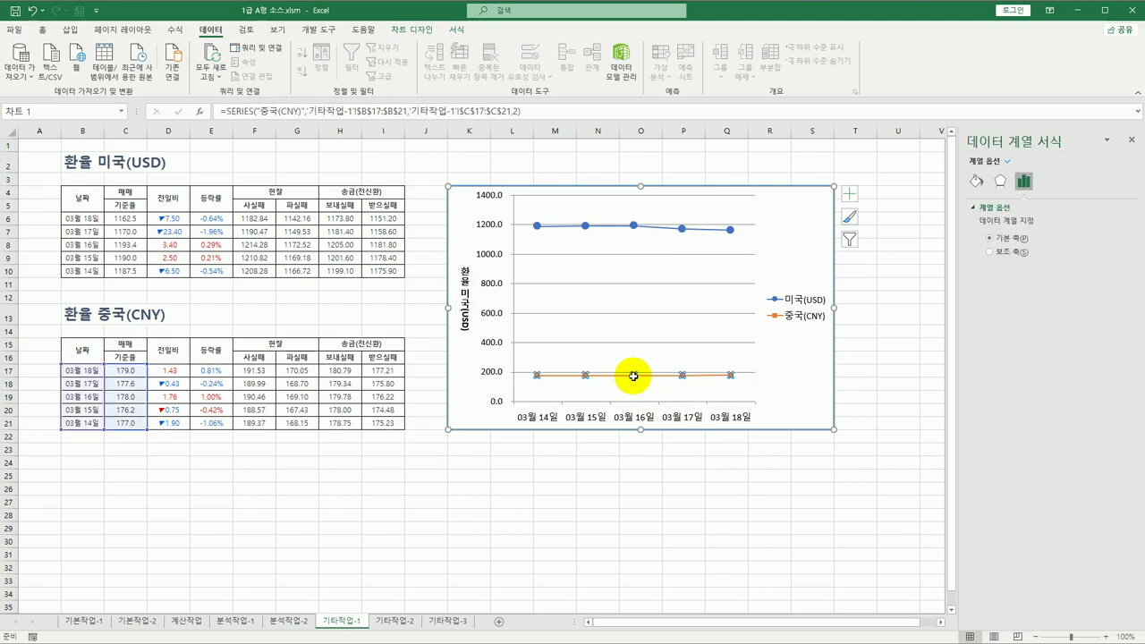
{"action": "right_click", "coordinate": [634, 377]}
{"action": "left_click", "coordinate": [704, 502]}
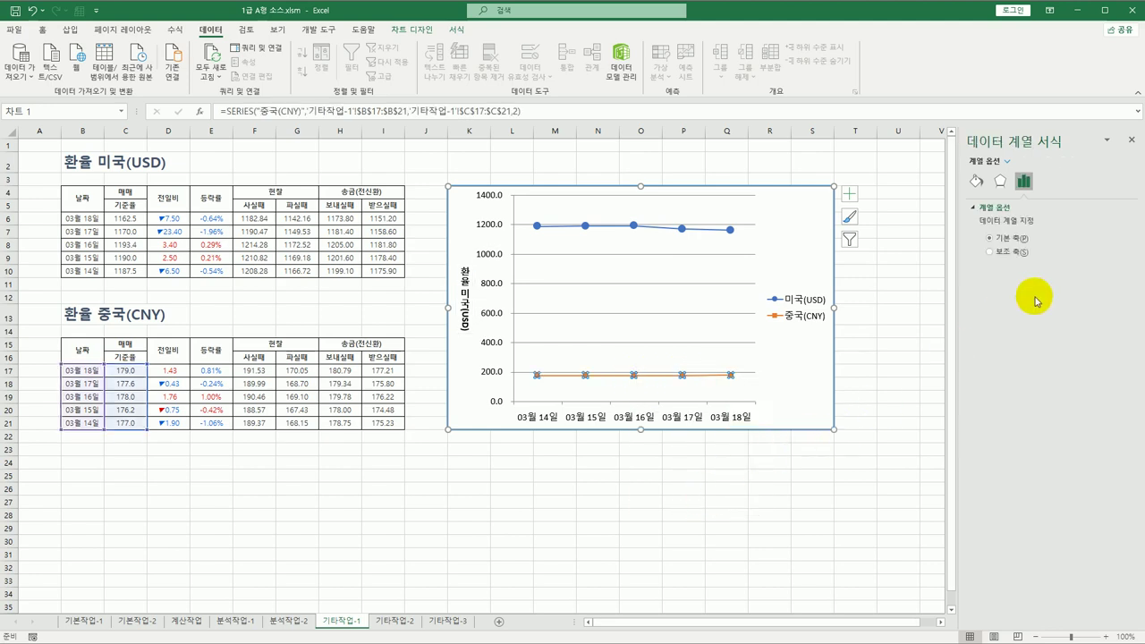
{"action": "left_click", "coordinate": [992, 253]}
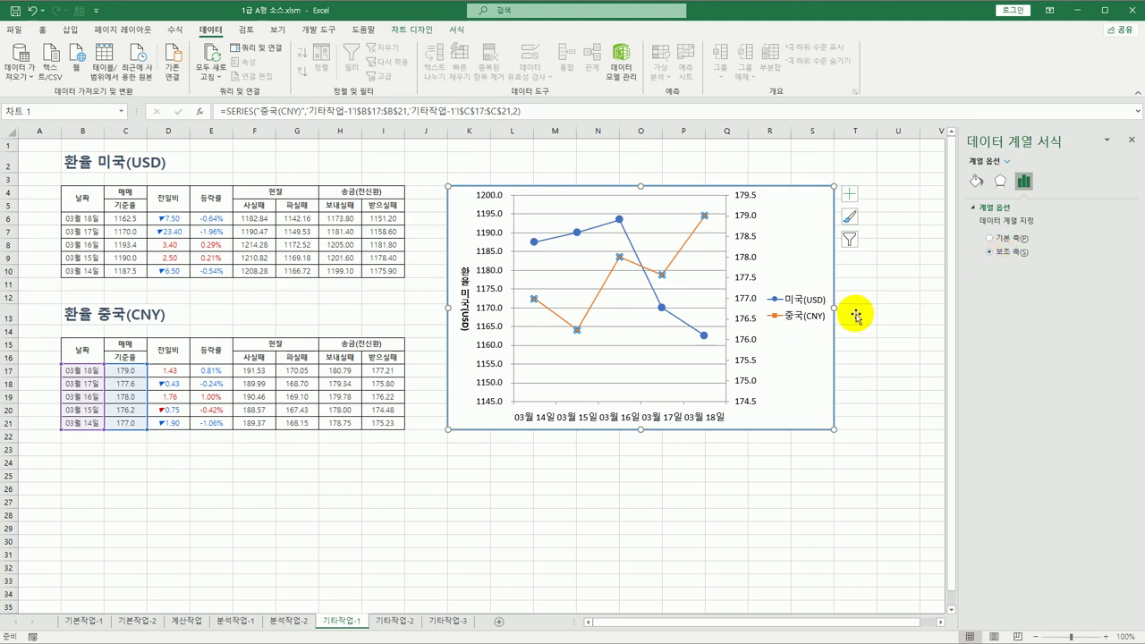
Set the primary vertical axis to a minimum of 1150, a maximum of 1250 and a major unit of 10.
{"action": "left_click", "coordinate": [500, 308]}
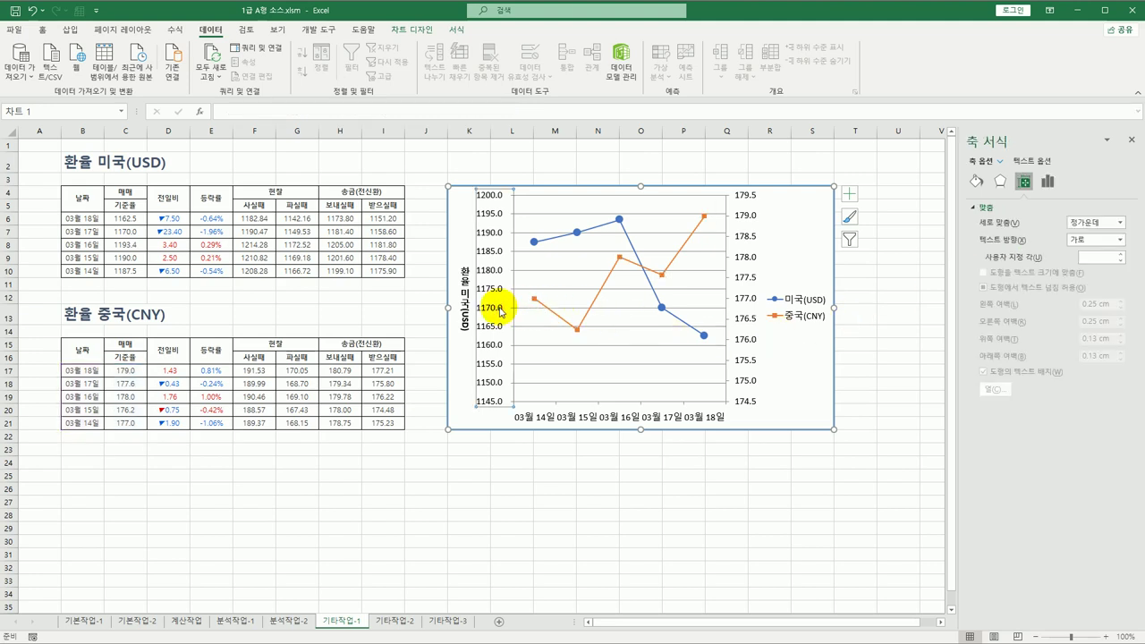
{"action": "left_click", "coordinate": [1049, 185]}
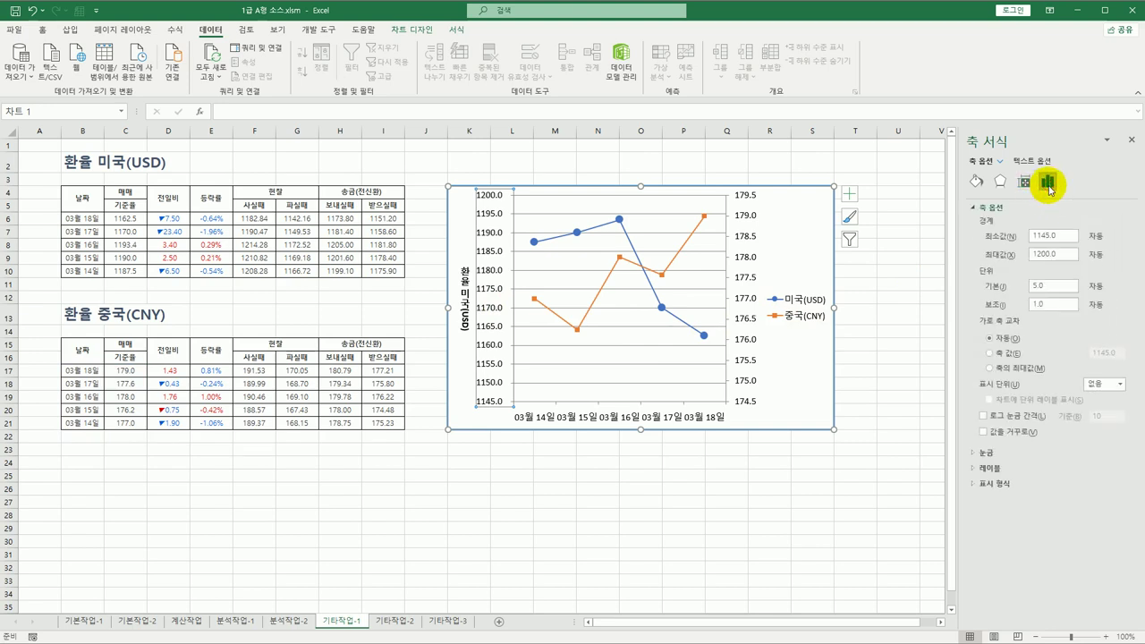
{"action": "left_click", "coordinate": [1042, 235]}
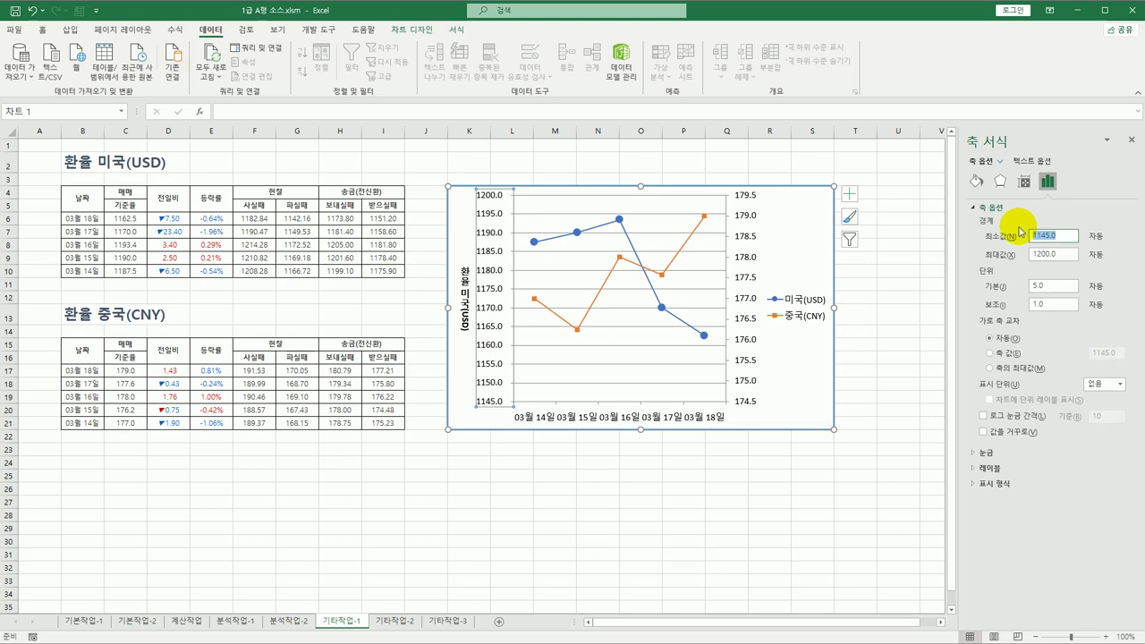
{"action": "type", "text": "1150"}
{"action": "key", "text": "Tab"}
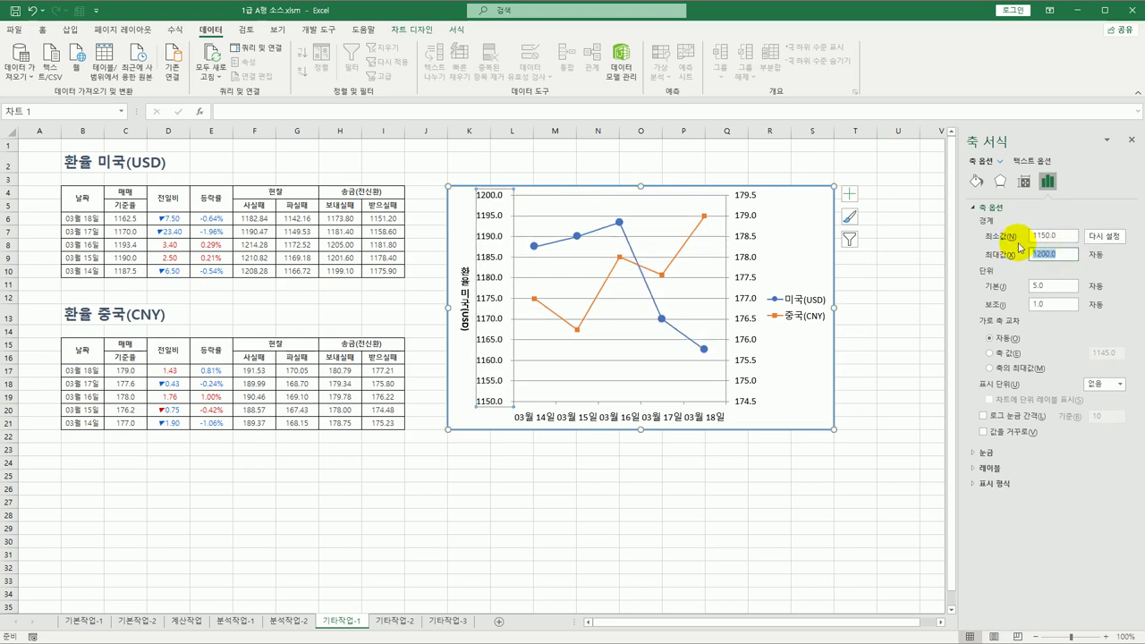
{"action": "type", "text": "1250"}
{"action": "key", "text": "Tab"}
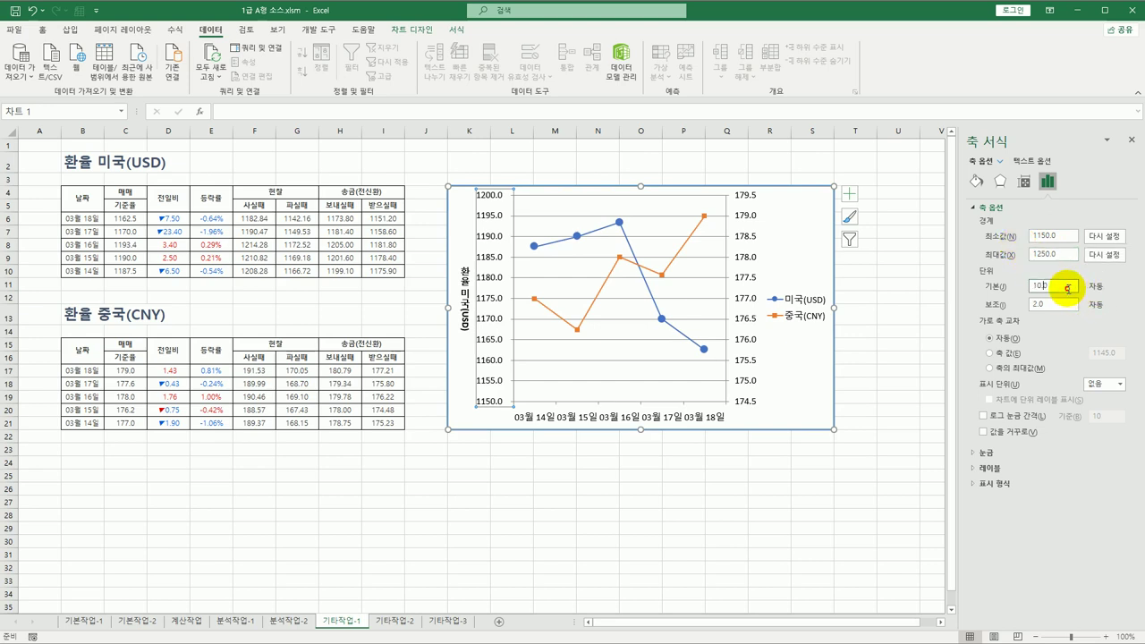
{"action": "type", "text": "0."}
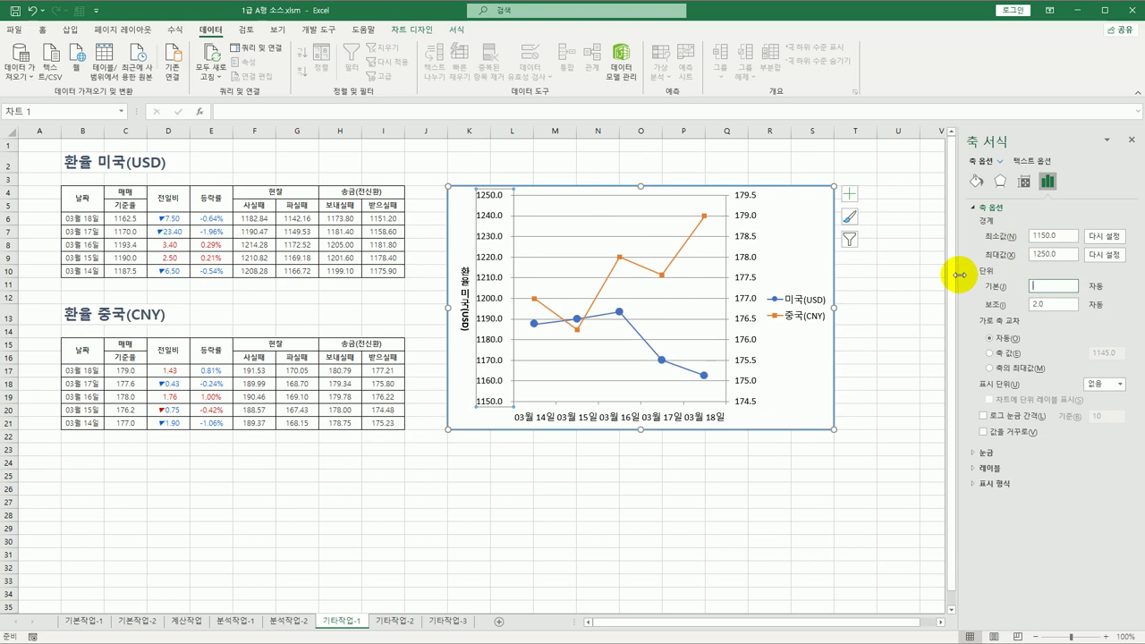
{"action": "type", "text": "0"}
Place the chart legend at the top (위쪽).
{"action": "left_click", "coordinate": [801, 320]}
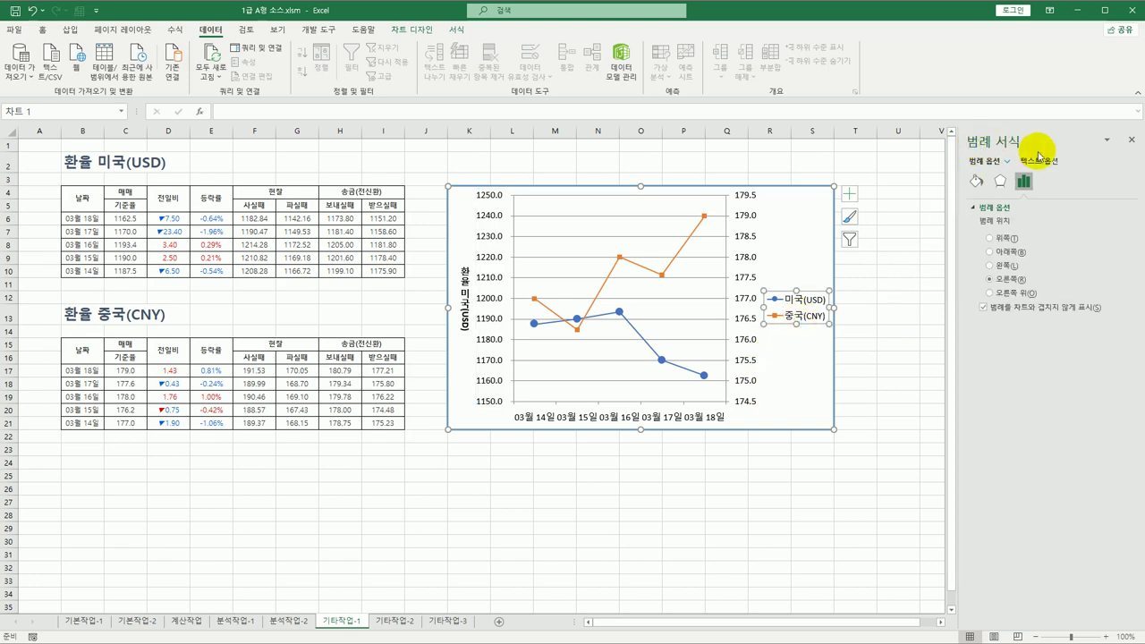
{"action": "left_click", "coordinate": [1009, 239]}
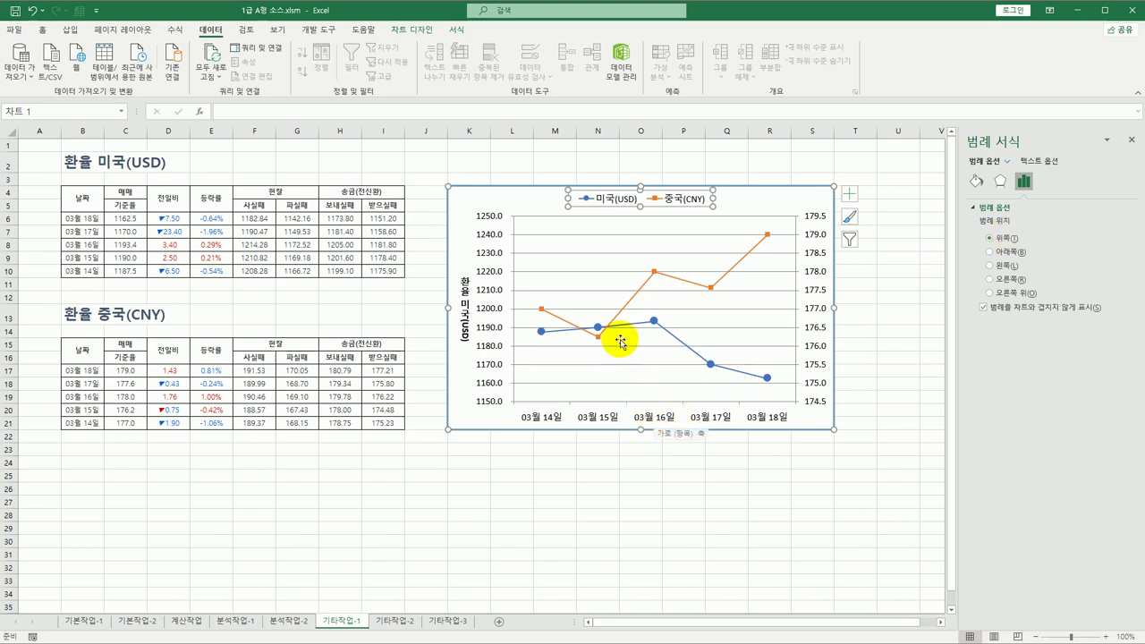
Turn the 미국(USD) series line into a smoothed line (완만한 선).
{"action": "left_click", "coordinate": [654, 322]}
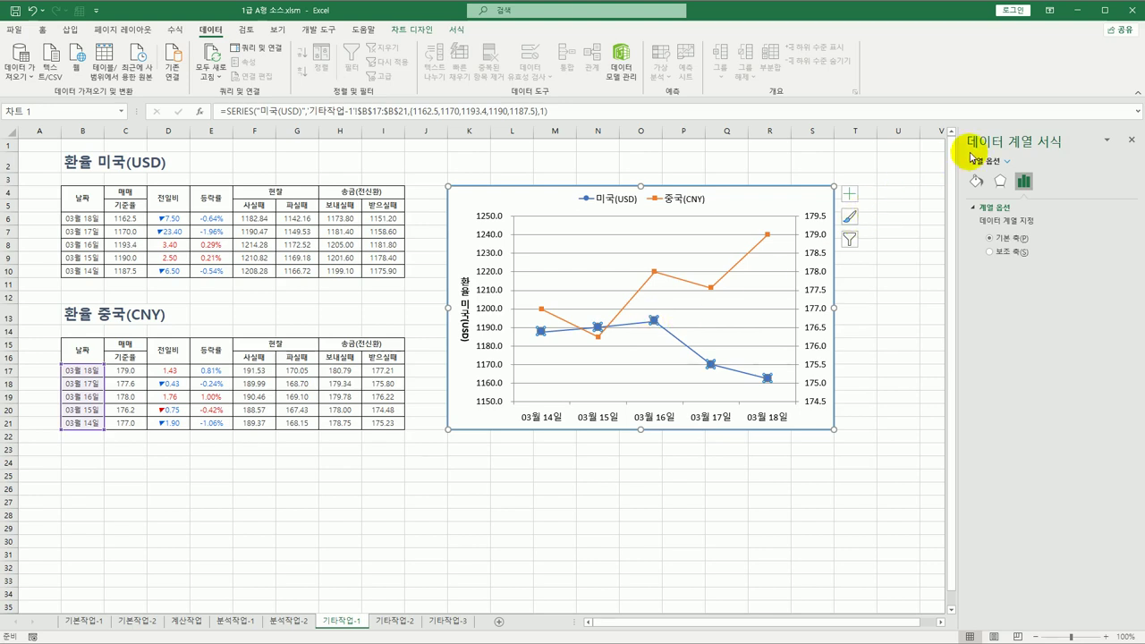
{"action": "left_click", "coordinate": [977, 181]}
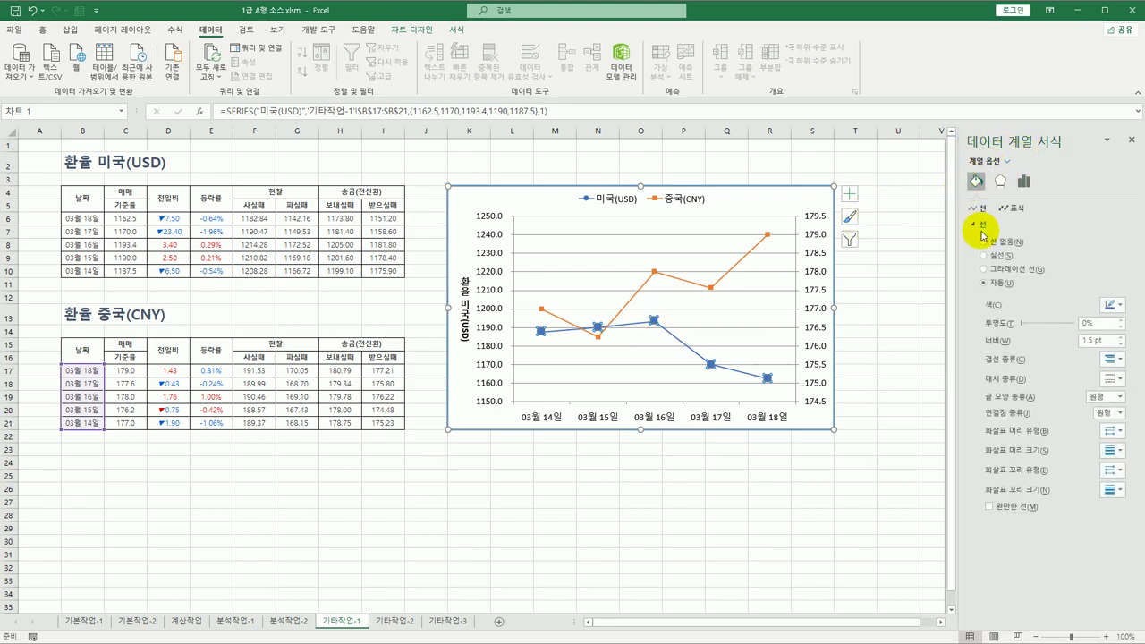
{"action": "left_click", "coordinate": [990, 507]}
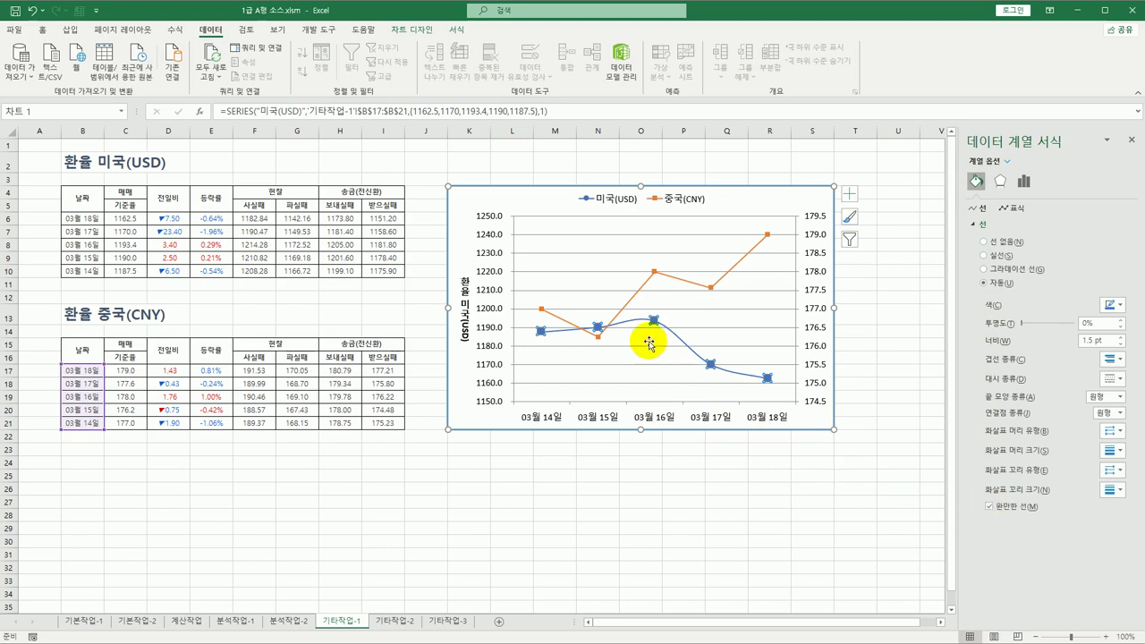
Set the 미국(USD) series markers to the built-in triangle shape with size 6.
{"action": "mouse_move", "coordinate": [649, 322]}
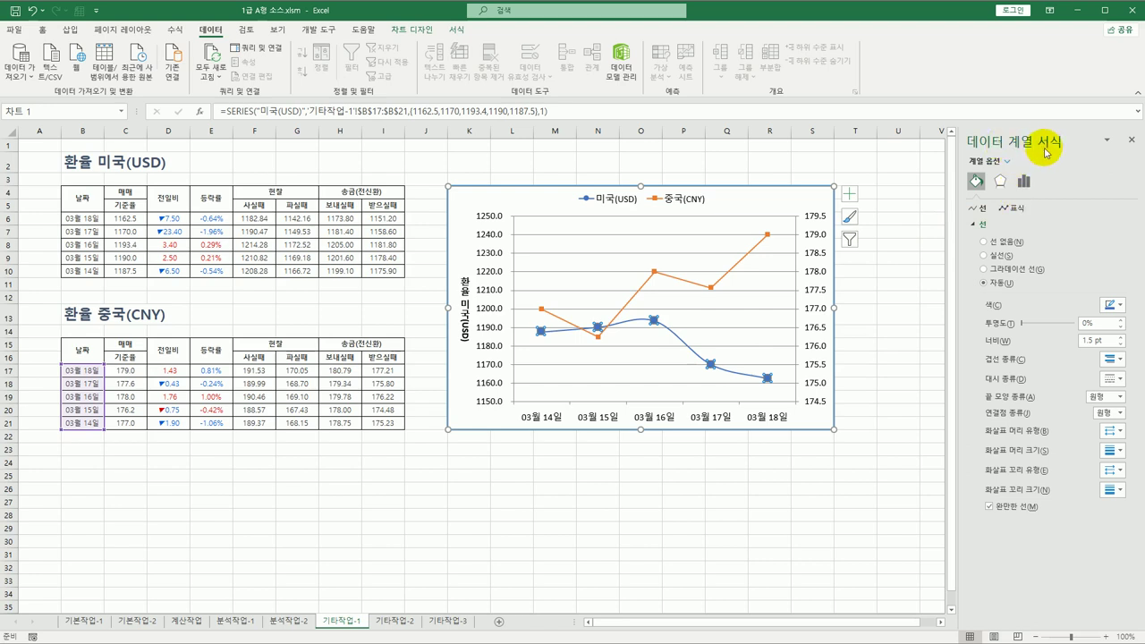
{"action": "left_click", "coordinate": [1015, 209]}
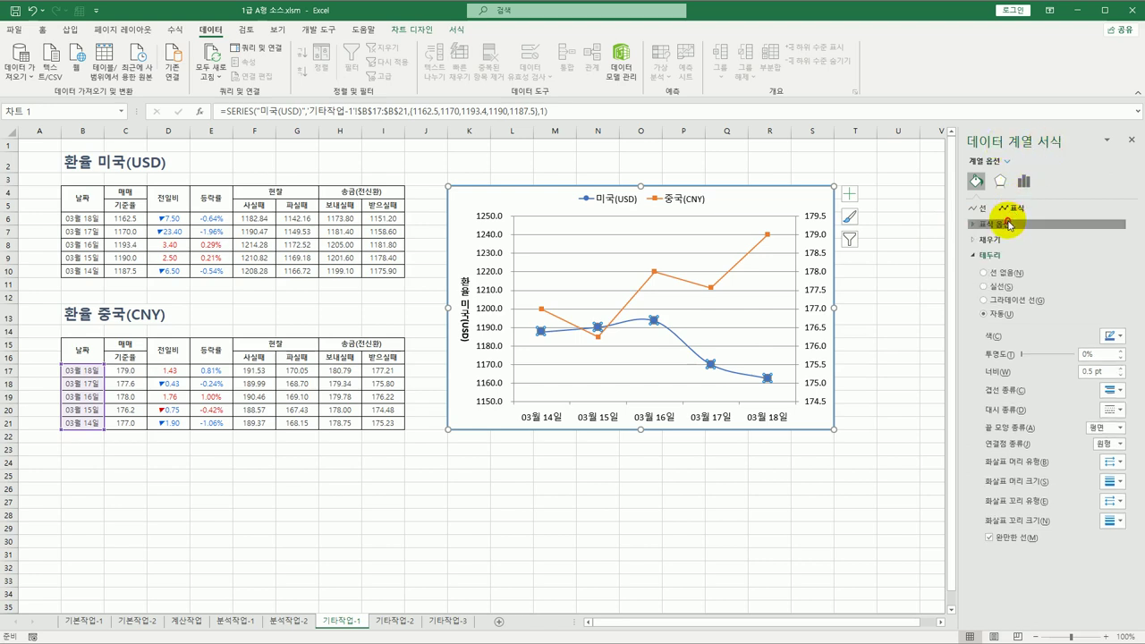
{"action": "left_click", "coordinate": [1002, 224]}
{"action": "left_click", "coordinate": [1026, 283]}
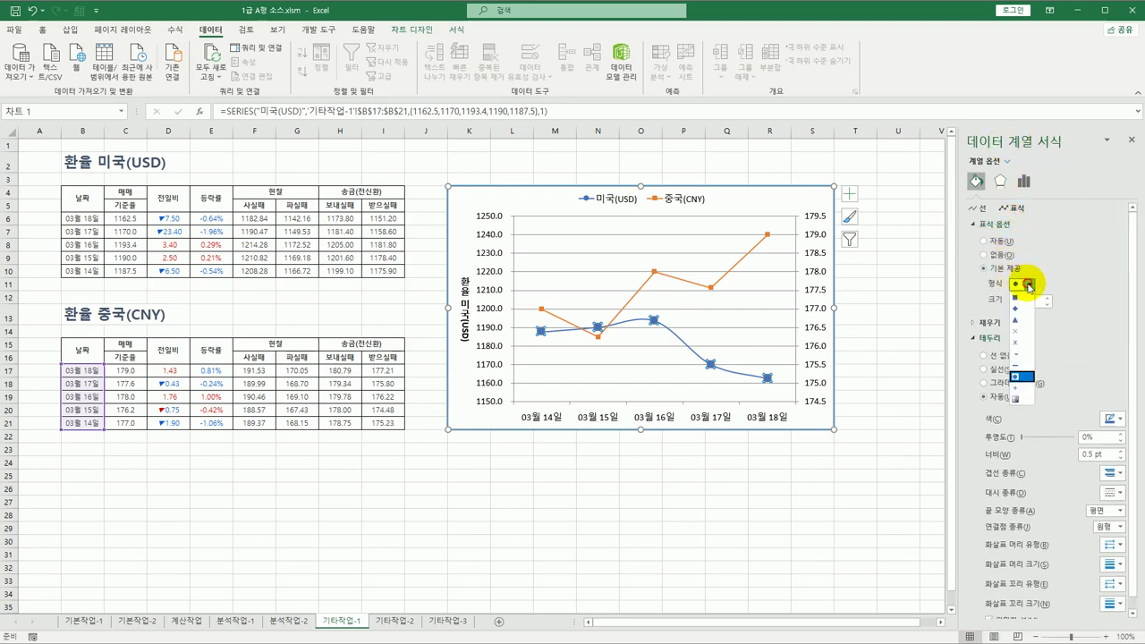
{"action": "left_click", "coordinate": [1017, 320]}
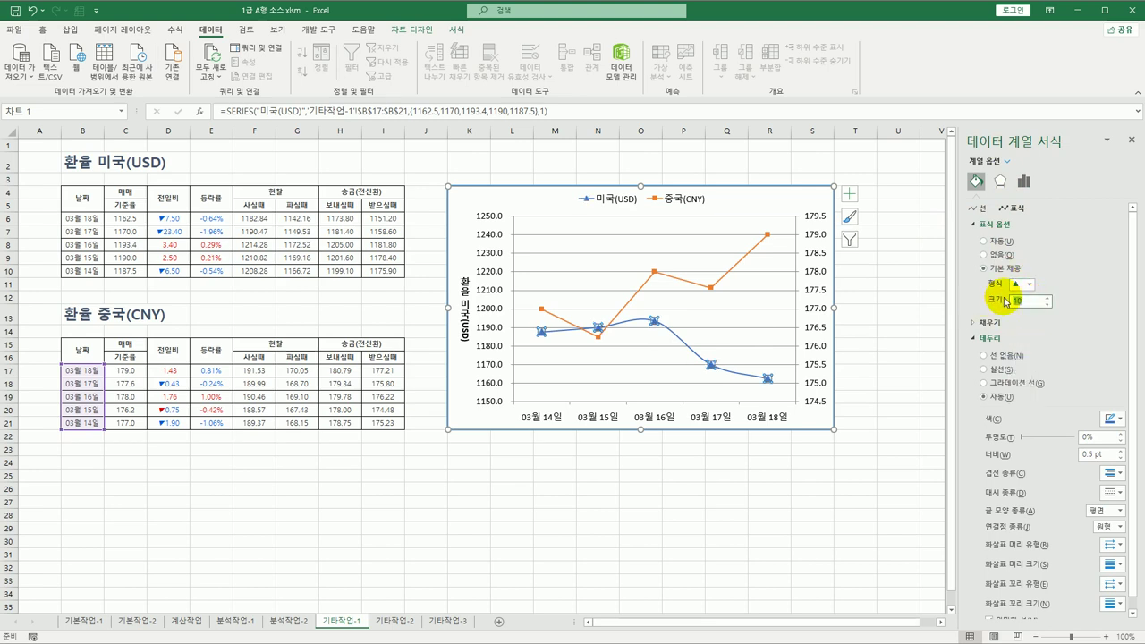
{"action": "type", "text": "6"}
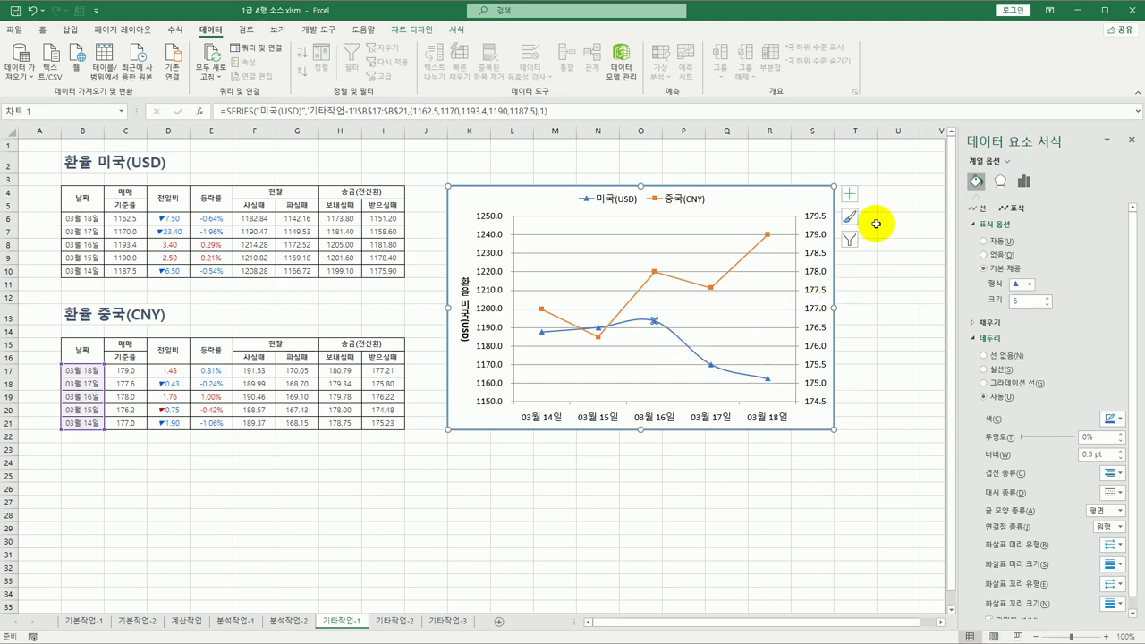
Add a data label below (아래쪽) the 03월 16일 point of the 미국(USD) series only.
{"action": "left_click", "coordinate": [850, 195]}
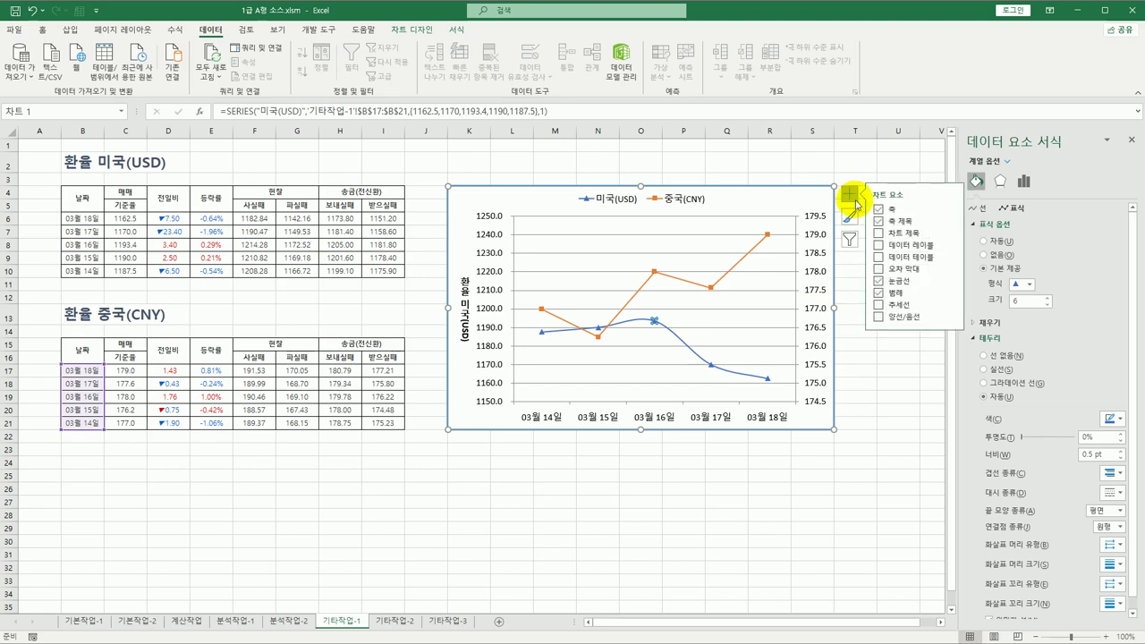
{"action": "left_click", "coordinate": [953, 247]}
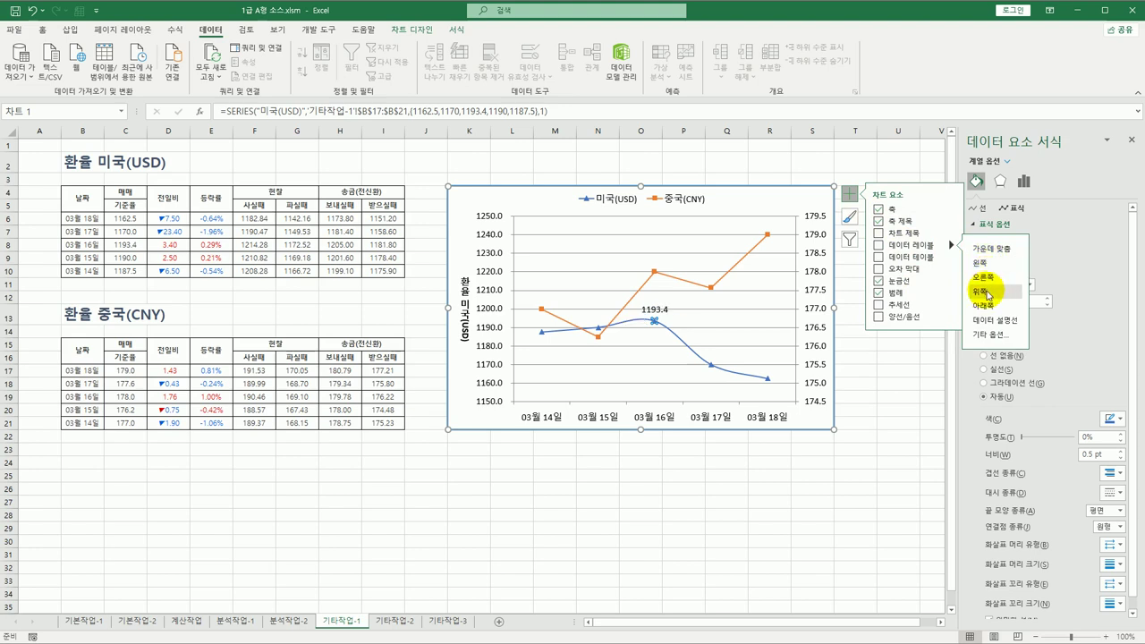
{"action": "left_click", "coordinate": [986, 306]}
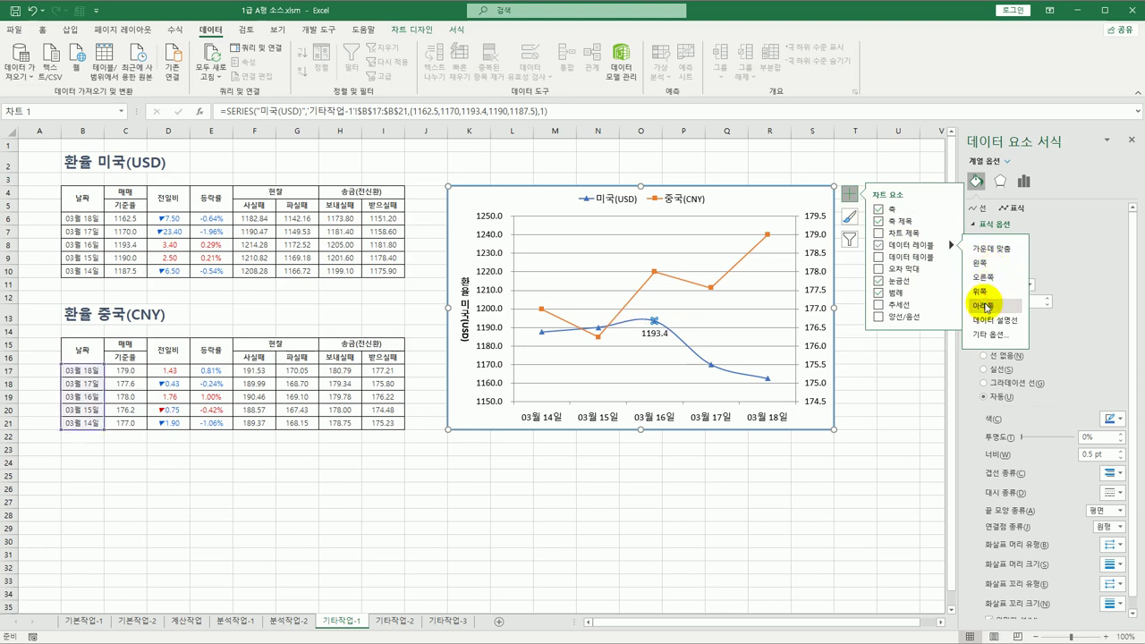
{"action": "left_click", "coordinate": [882, 425]}
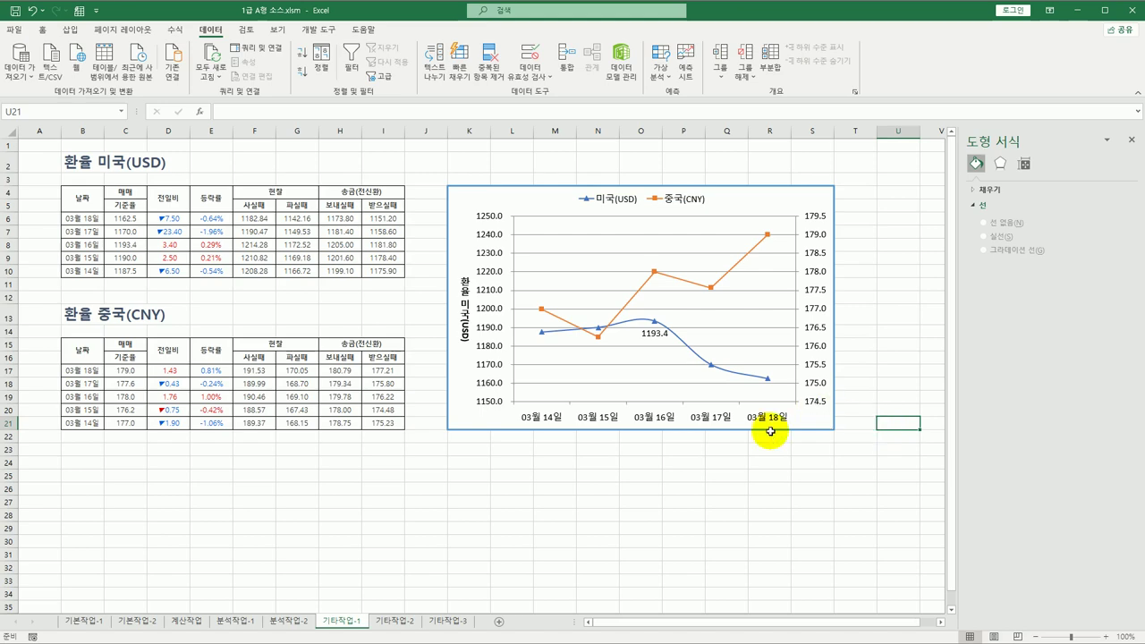
On the 기타작업-2 sheet, draw a form control button (단추) covering cells B2:C3.
{"action": "left_click", "coordinate": [398, 620]}
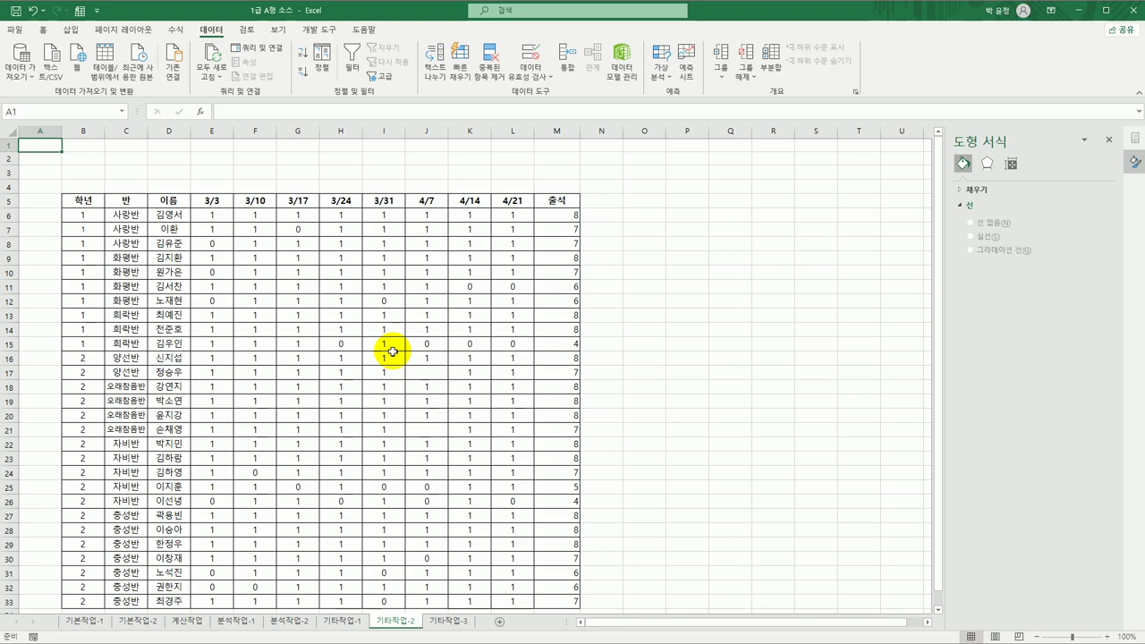
{"action": "left_click", "coordinate": [317, 30]}
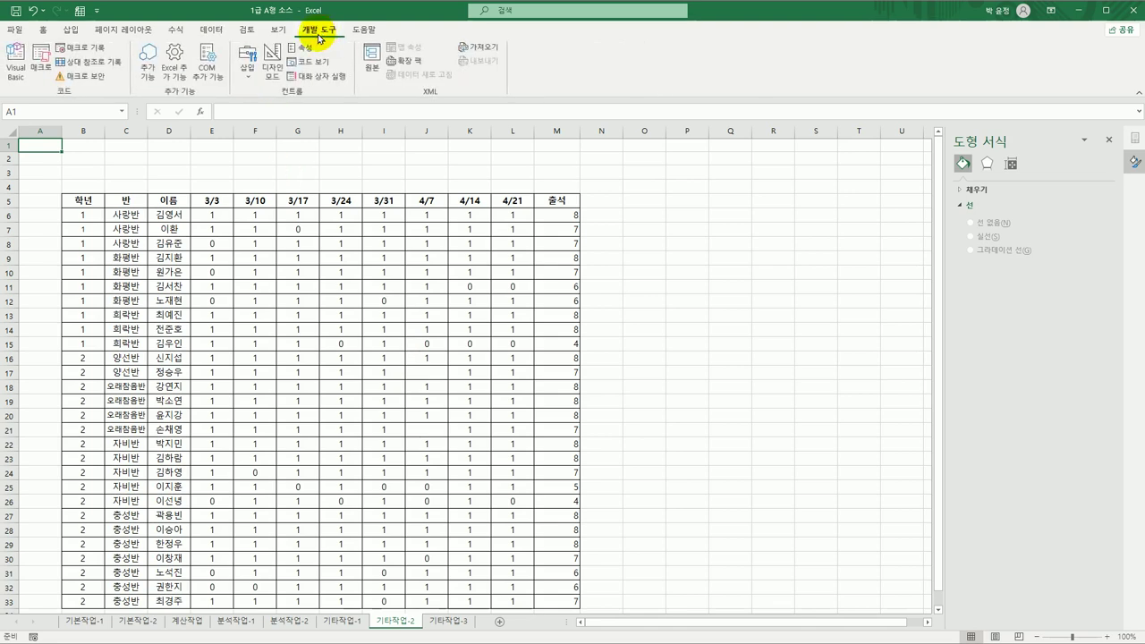
{"action": "left_click", "coordinate": [244, 64]}
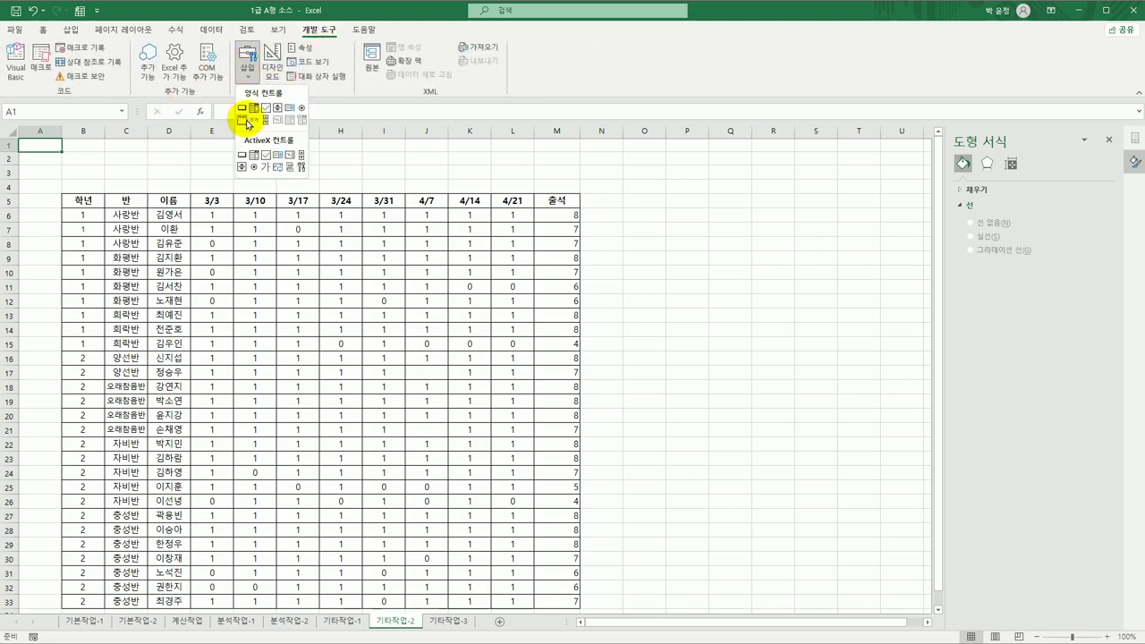
{"action": "left_click", "coordinate": [241, 108]}
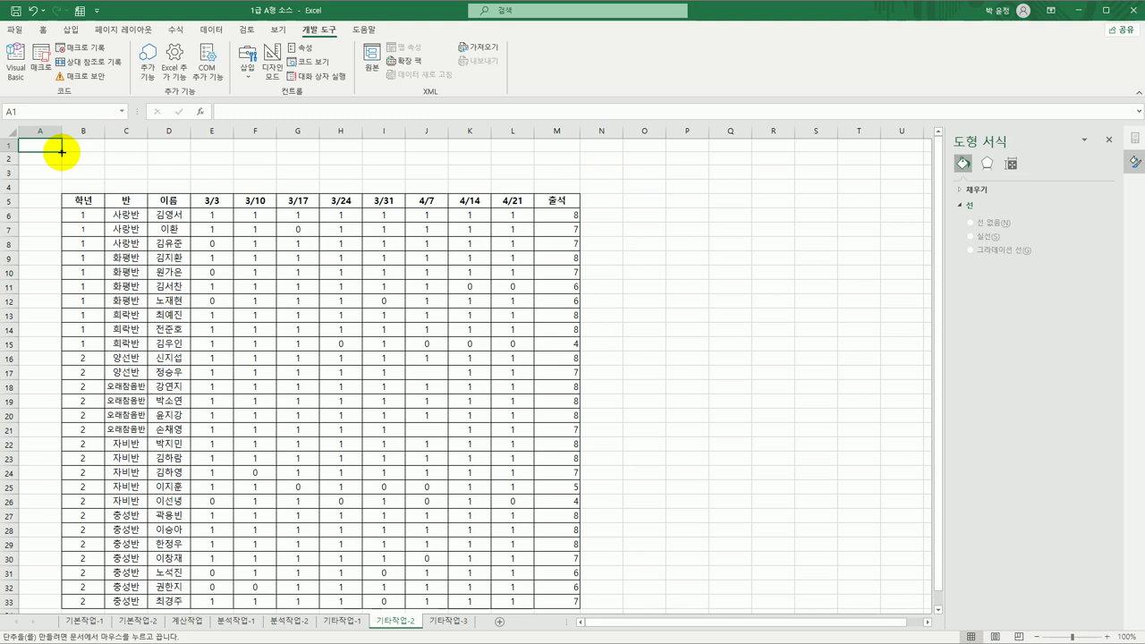
{"action": "left_click_drag", "start_coordinate": [60, 151], "coordinate": [145, 173]}
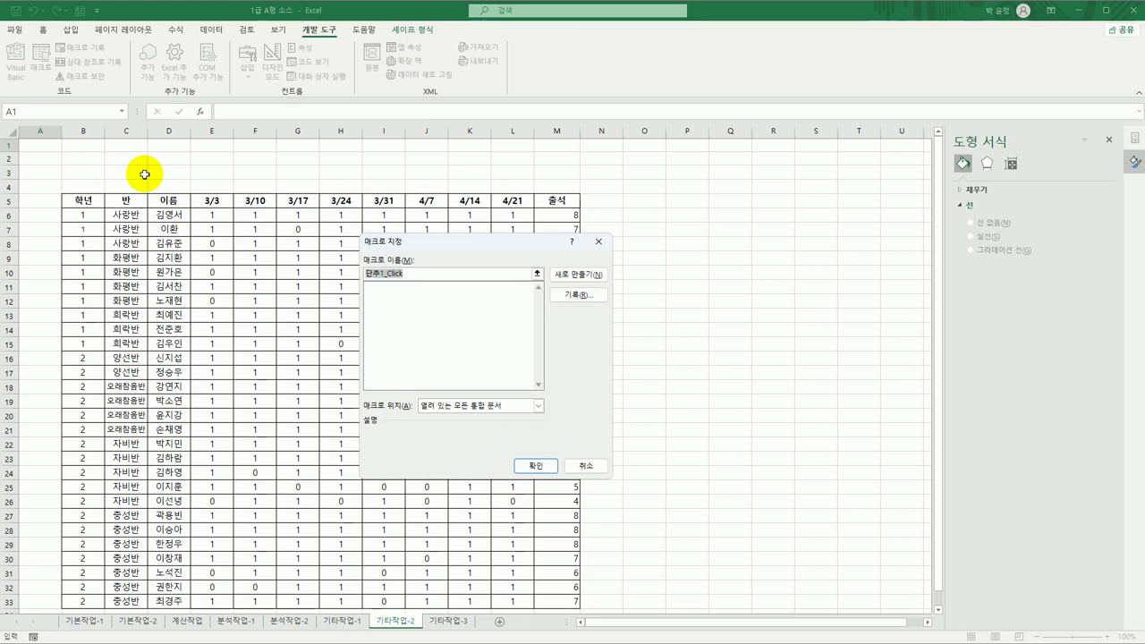
Name the button's macro 서식적용 and start recording it in the current workbook (현재 통합 문서).
{"action": "key", "text": "BackSpace"}
{"action": "type", "text": "서식적ㅇ"}
{"action": "type", "text": "용"}
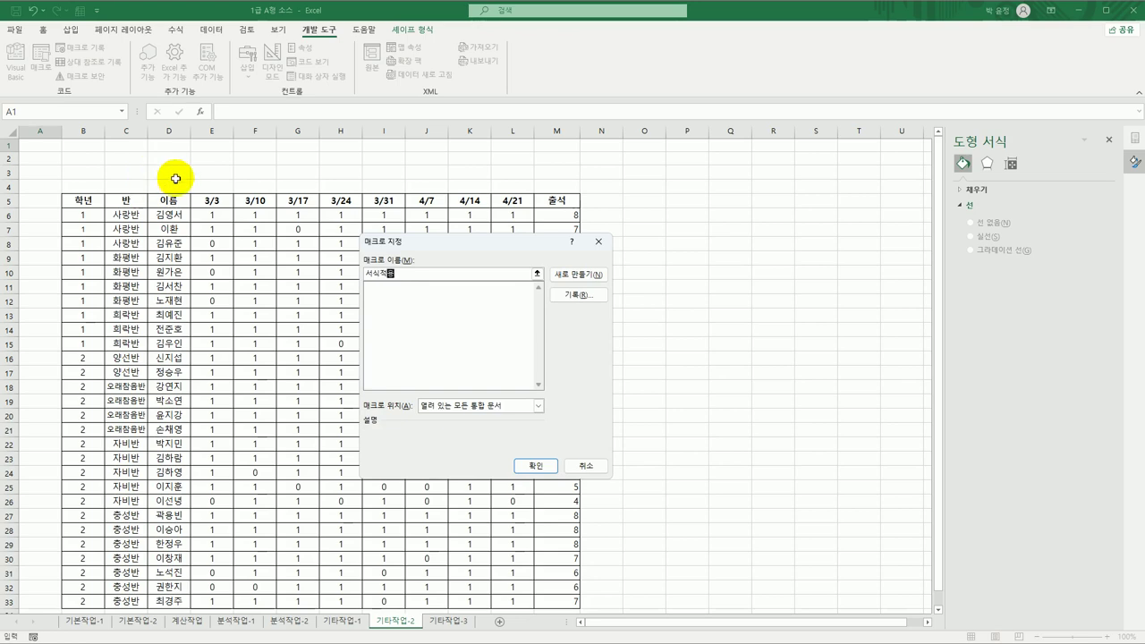
{"action": "left_click", "coordinate": [579, 295]}
{"action": "left_click_drag", "start_coordinate": [501, 268], "coordinate": [499, 172]}
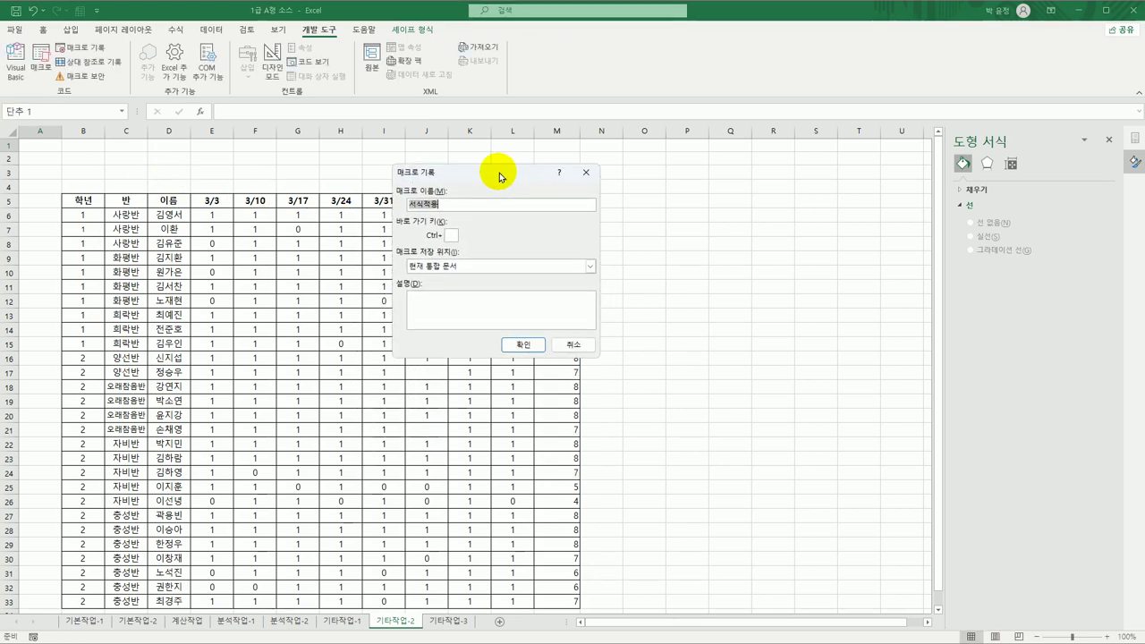
{"action": "left_click", "coordinate": [525, 345]}
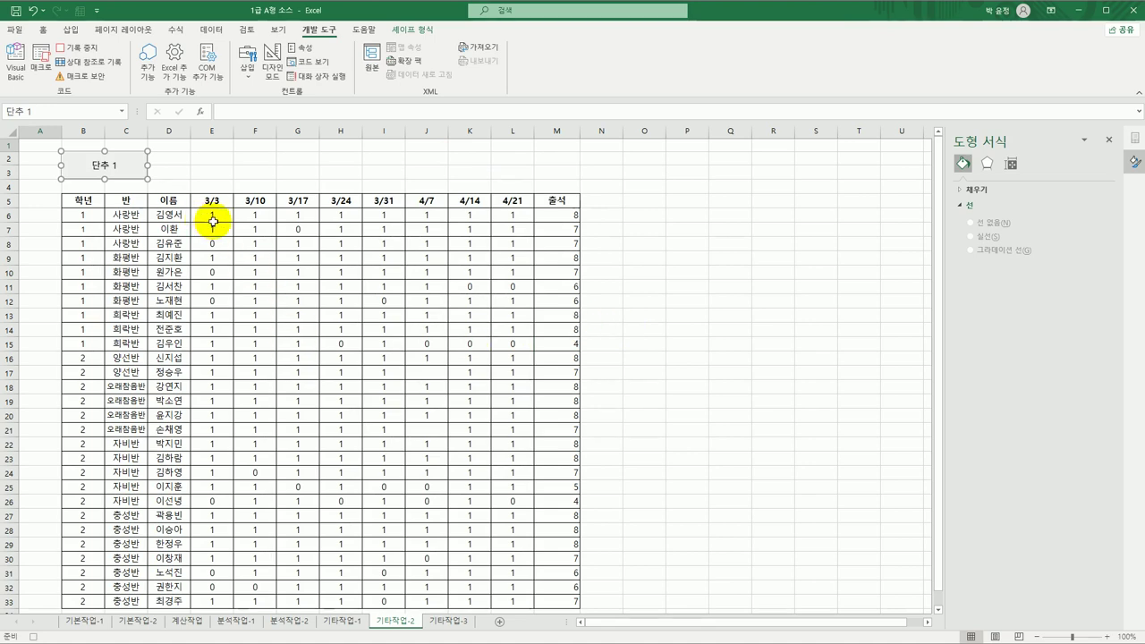
Apply the custom number format [=1]"O";[=0]"X" to cells E6:L33 and stop the macro recording.
{"action": "left_click_drag", "start_coordinate": [214, 219], "coordinate": [509, 532]}
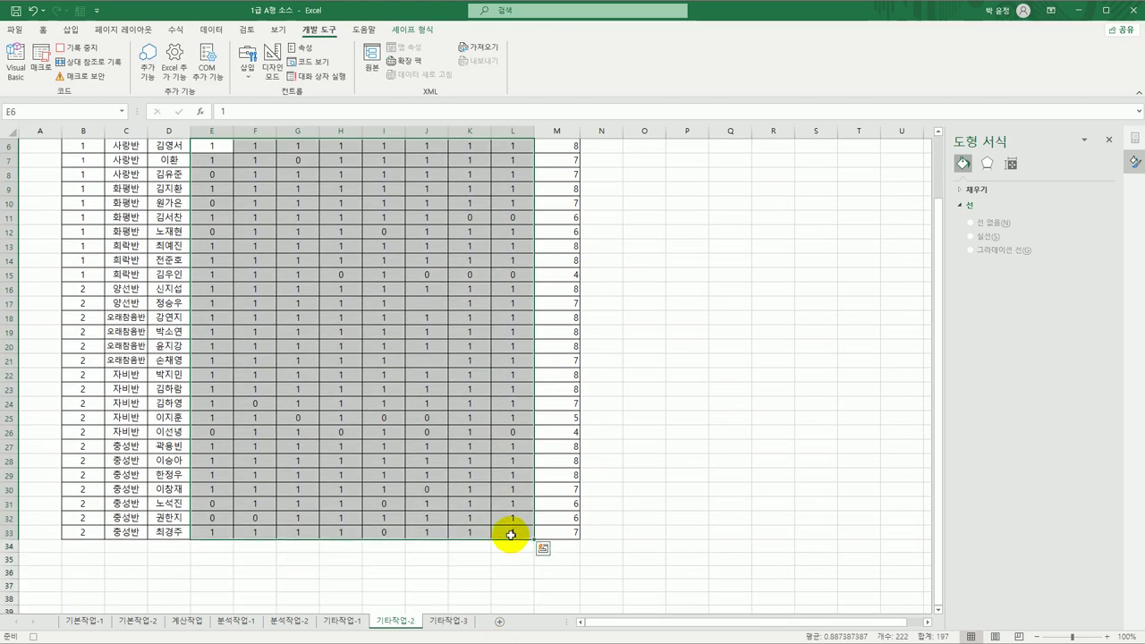
{"action": "scroll", "coordinate": [508, 489], "scroll_direction": "up", "scroll_amount": 2}
{"action": "right_click", "coordinate": [299, 223]}
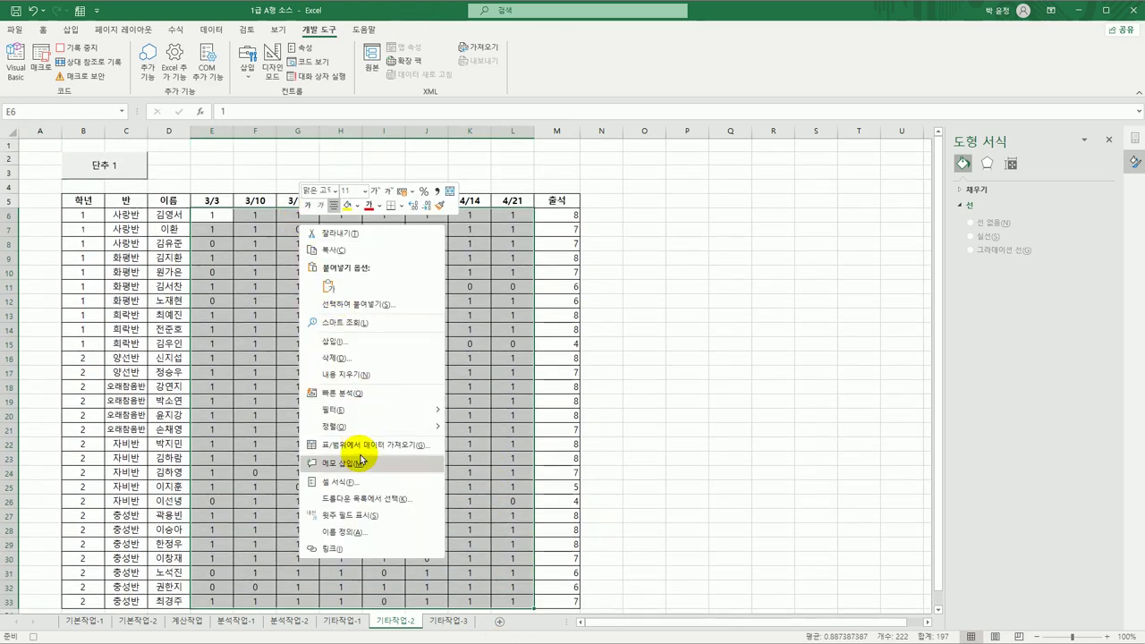
{"action": "left_click", "coordinate": [362, 484]}
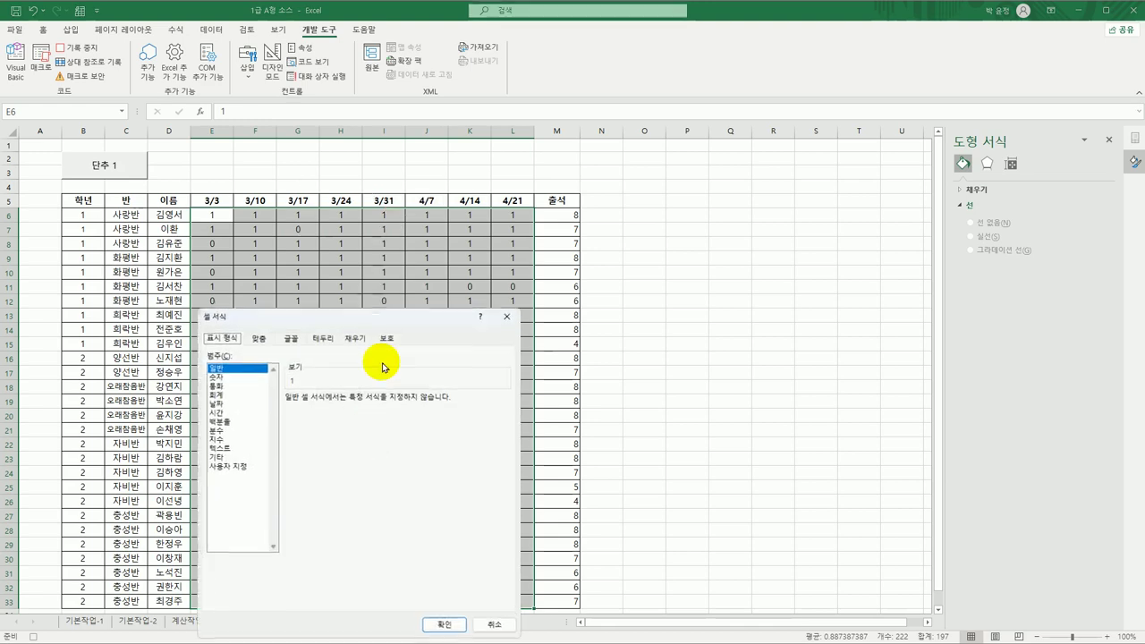
{"action": "left_click_drag", "start_coordinate": [375, 315], "coordinate": [716, 170]}
{"action": "left_click", "coordinate": [577, 315]}
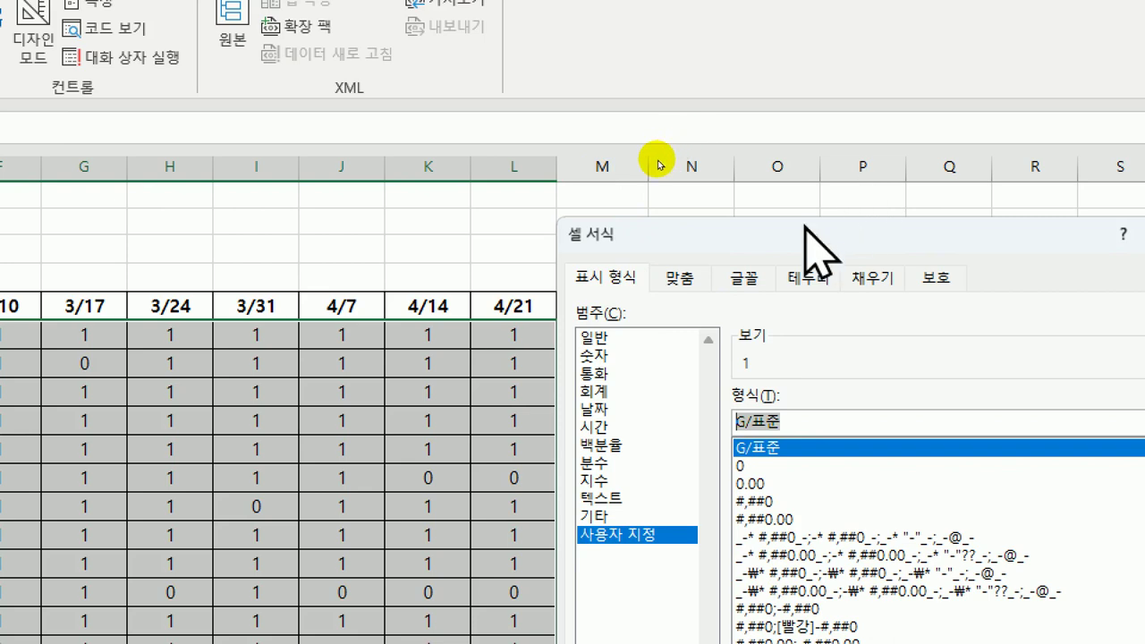
{"action": "left_click_drag", "start_coordinate": [657, 160], "coordinate": [611, 139]}
{"action": "left_click_drag", "start_coordinate": [712, 184], "coordinate": [573, 81]}
{"action": "type", "text": "[=1"}
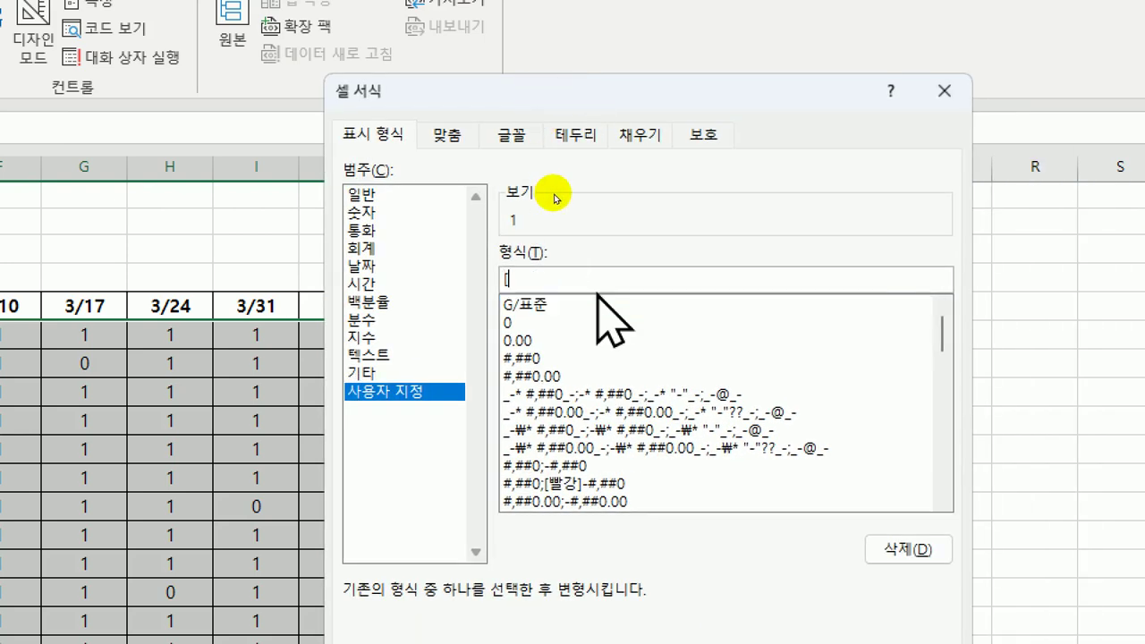
{"action": "type", "text": "]"}
{"action": "type", "text": "\"ㅇ"}
{"action": "key", "text": "BackSpace"}
{"action": "type", "text": "O\";[=0]"}
{"action": "type", "text": "\"X\""}
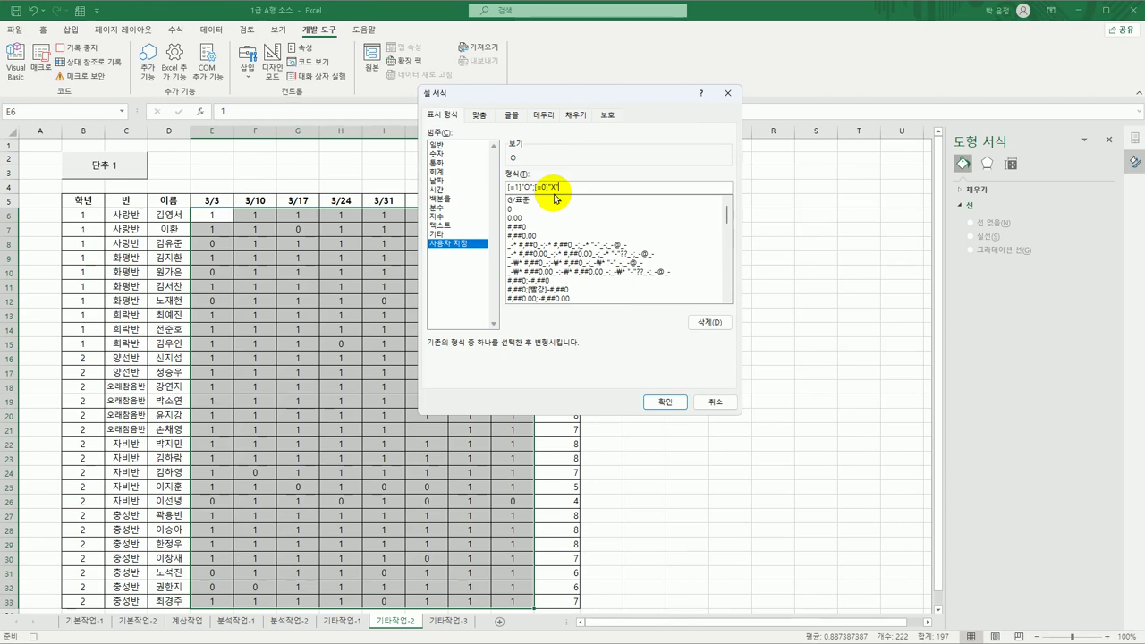
{"action": "left_click", "coordinate": [664, 402]}
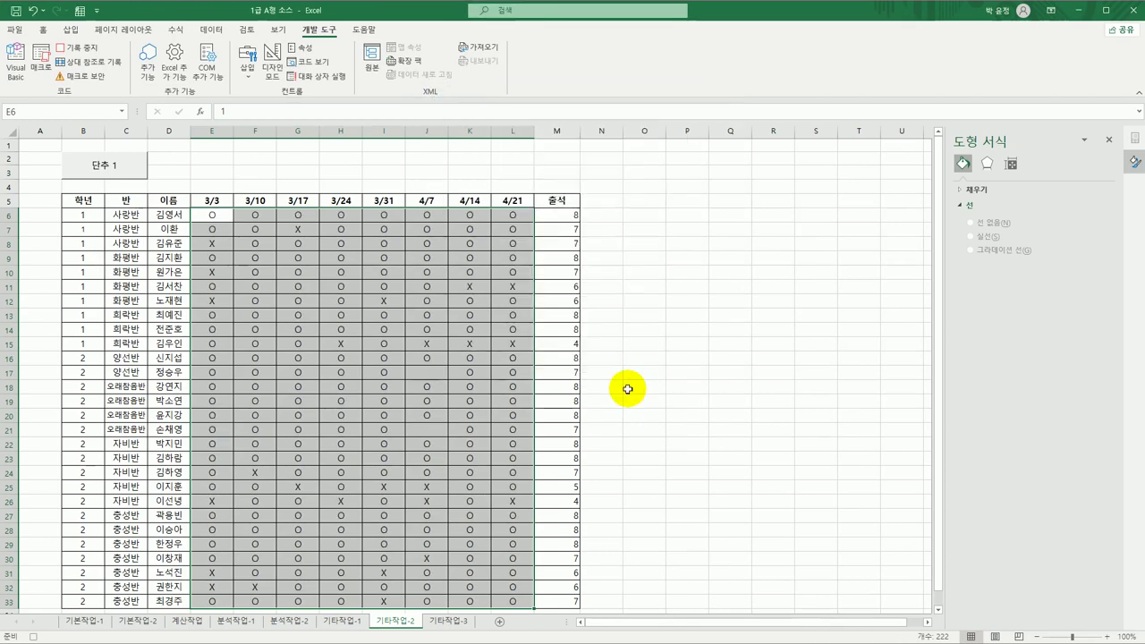
{"action": "left_click", "coordinate": [215, 216]}
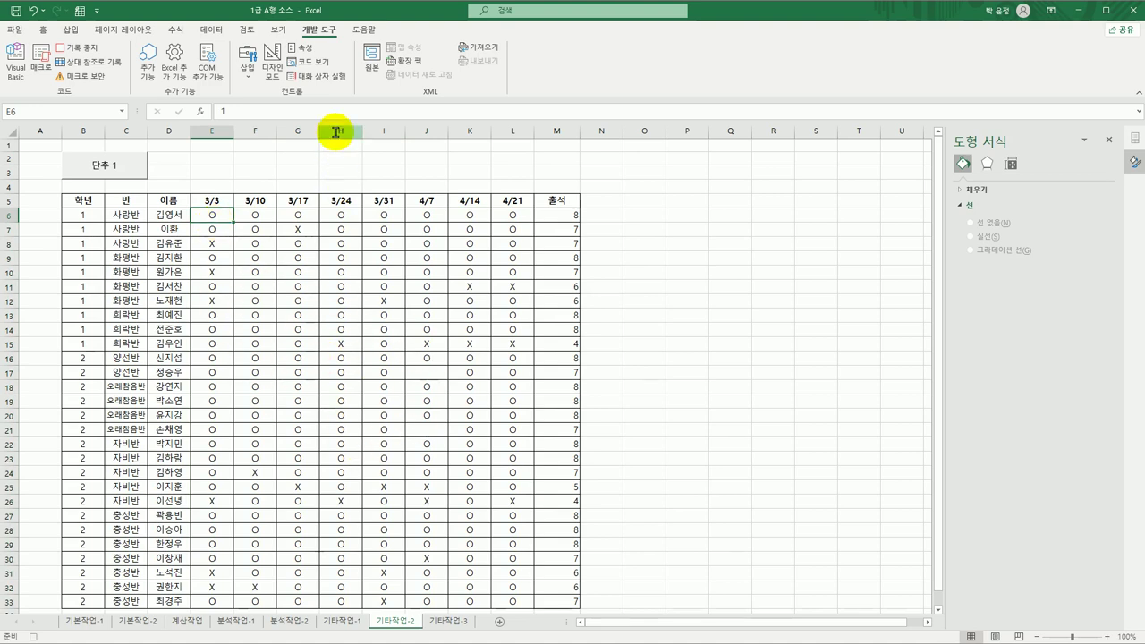
{"action": "left_click", "coordinate": [77, 47]}
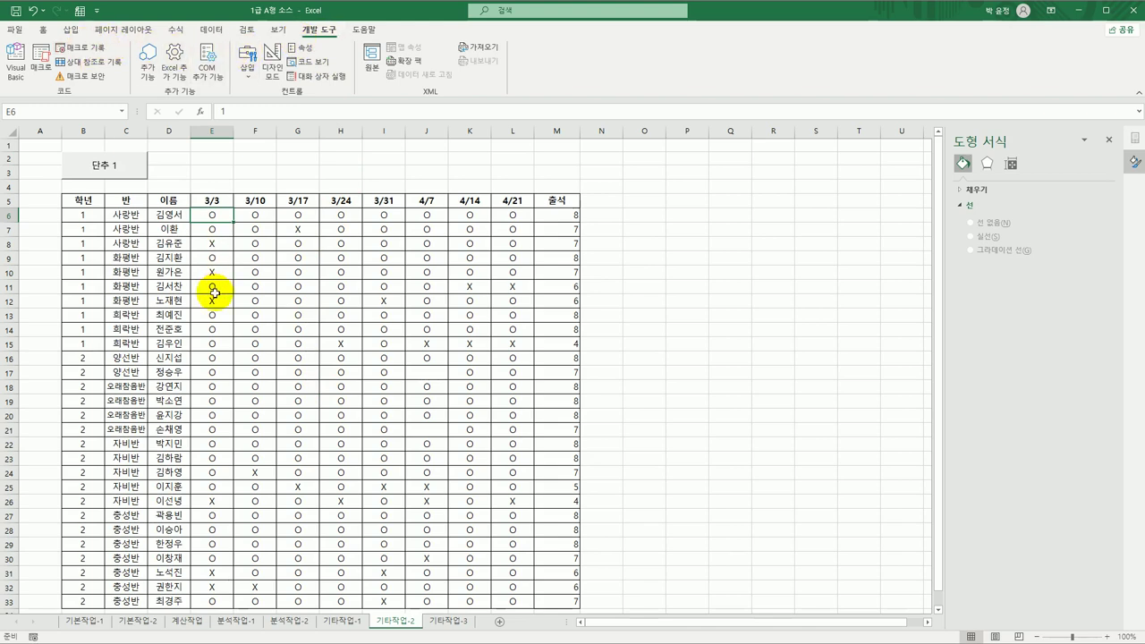
Change the button's caption to 서식적용.
{"action": "right_click", "coordinate": [130, 173]}
{"action": "left_click", "coordinate": [170, 241]}
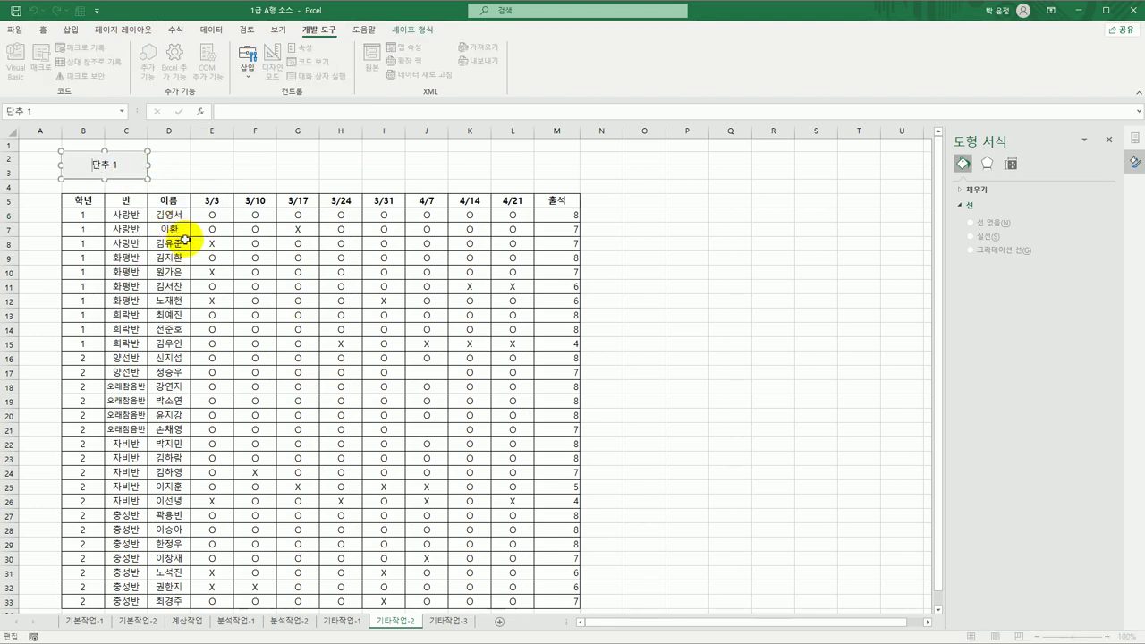
{"action": "key", "text": "ctrl+a"}
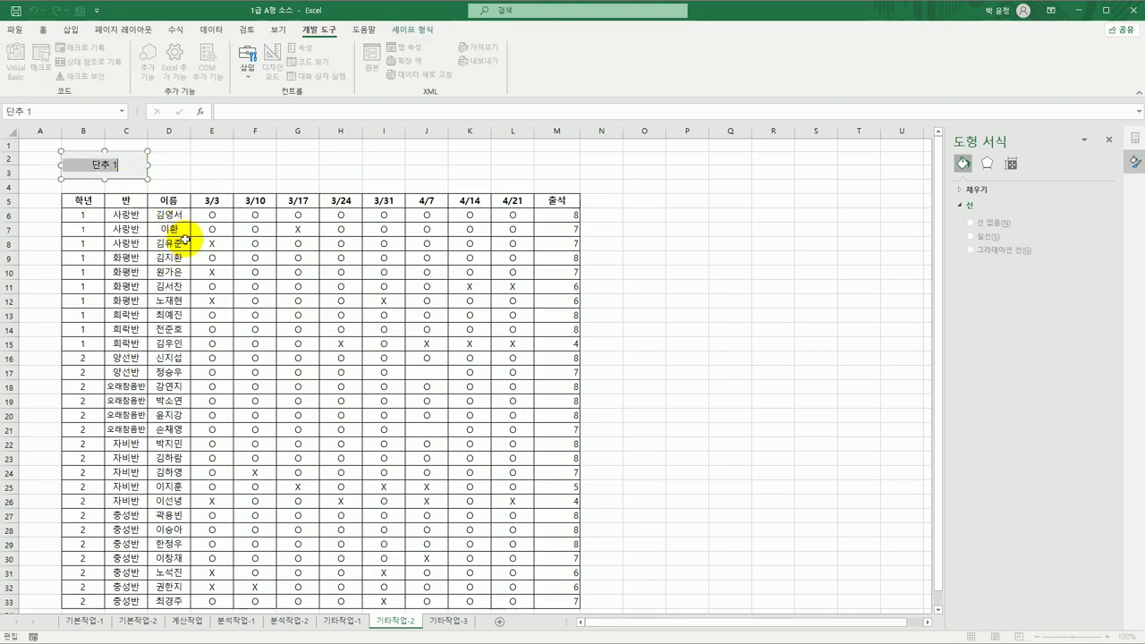
{"action": "key", "text": "BackSpace"}
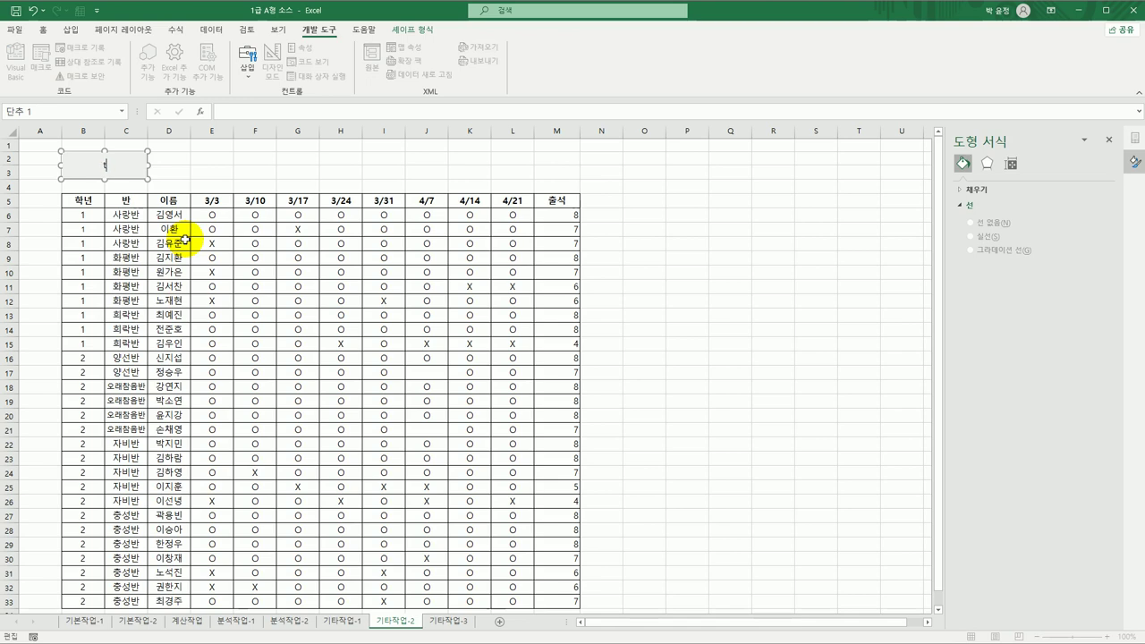
{"action": "type", "text": "서식적ㅇㅛㅇ"}
{"action": "left_click", "coordinate": [186, 240]}
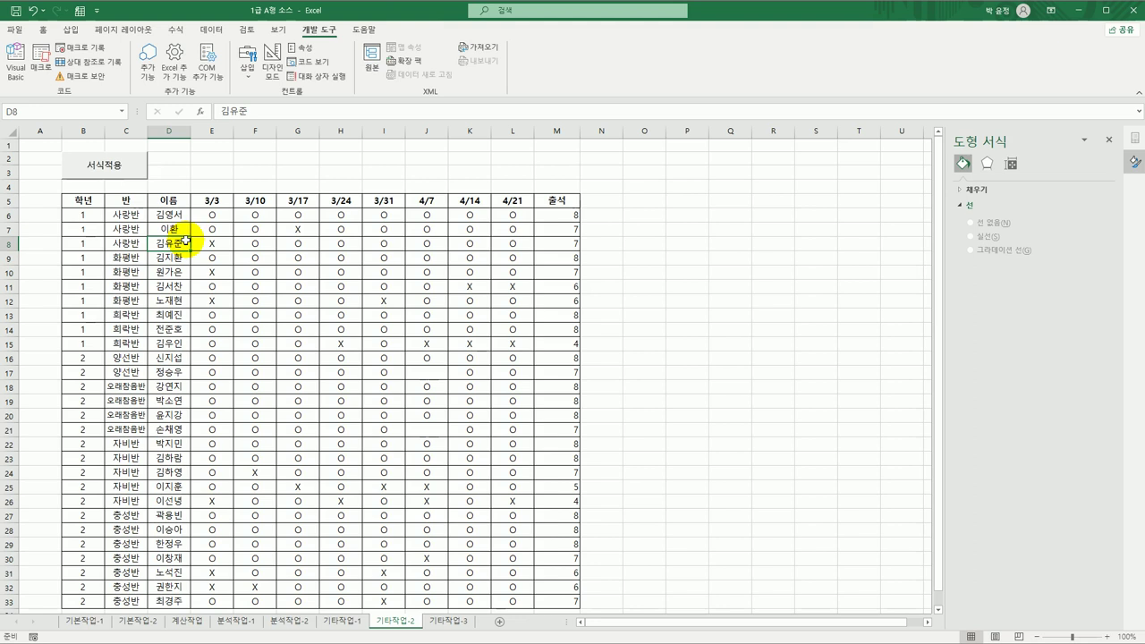
Draw a second form control button (단추) covering cells E2:F3.
{"action": "left_click", "coordinate": [219, 172]}
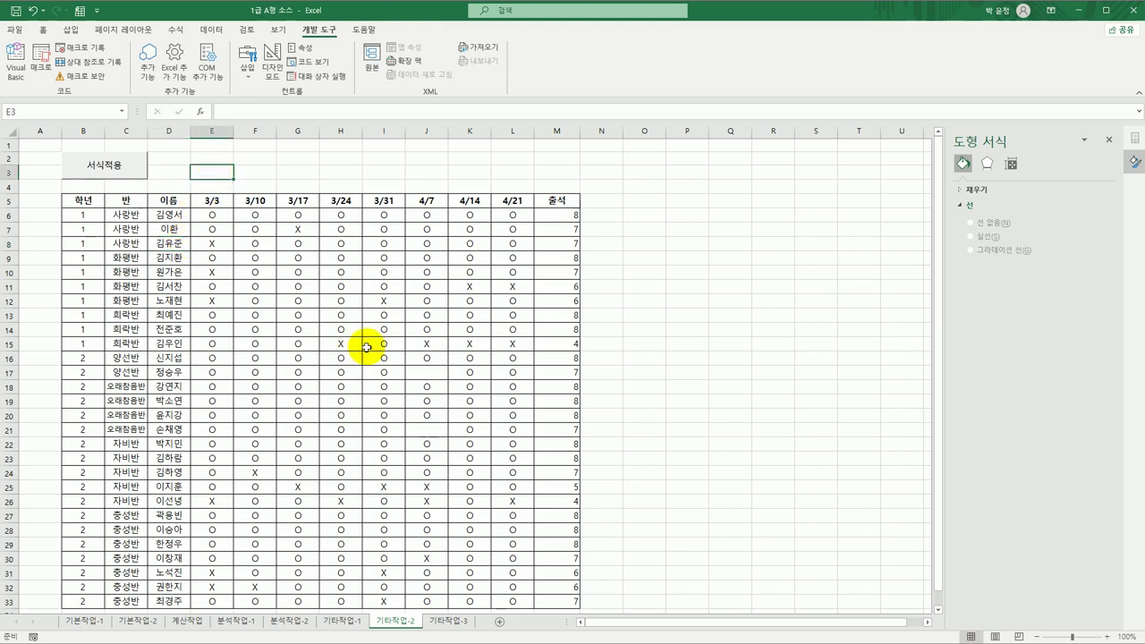
{"action": "left_click", "coordinate": [249, 80]}
{"action": "left_click", "coordinate": [236, 107]}
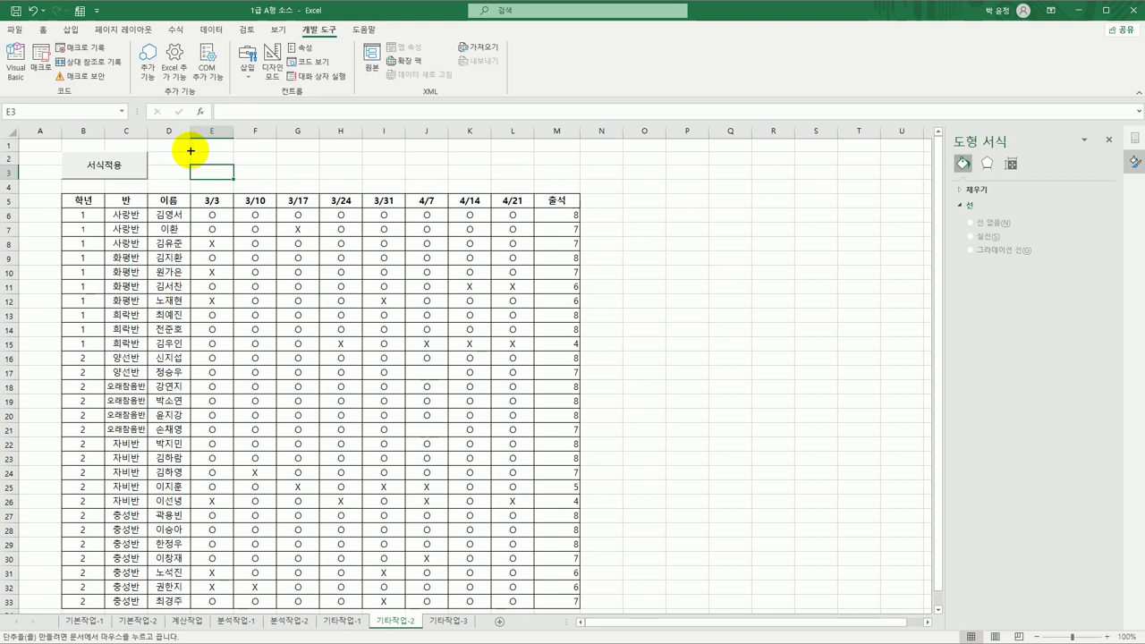
{"action": "left_click_drag", "start_coordinate": [190, 151], "coordinate": [259, 175]}
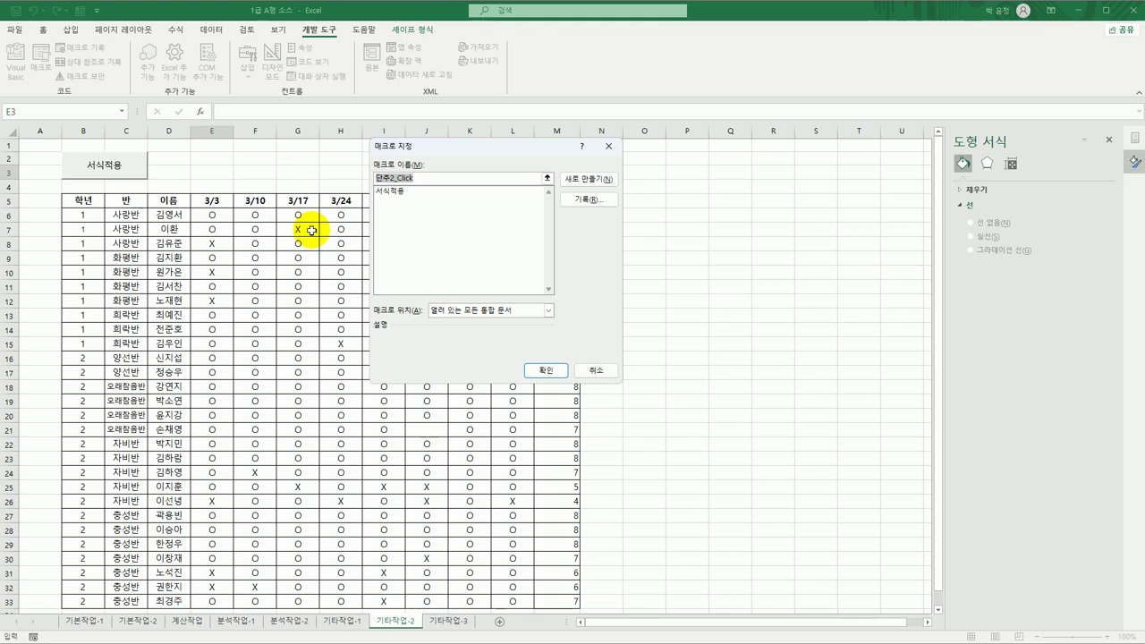
Name the new button's macro 그래프보기 and start recording it in the current workbook (현재 통합 문서).
{"action": "type", "text": "그래프보기"}
{"action": "left_click", "coordinate": [585, 197]}
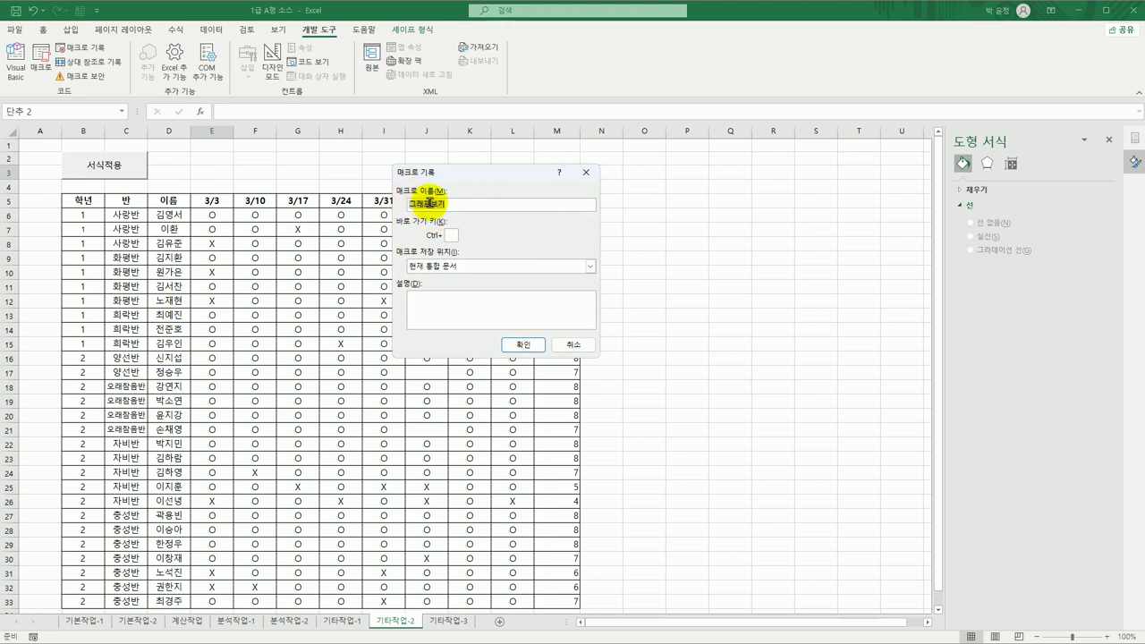
{"action": "left_click", "coordinate": [532, 344]}
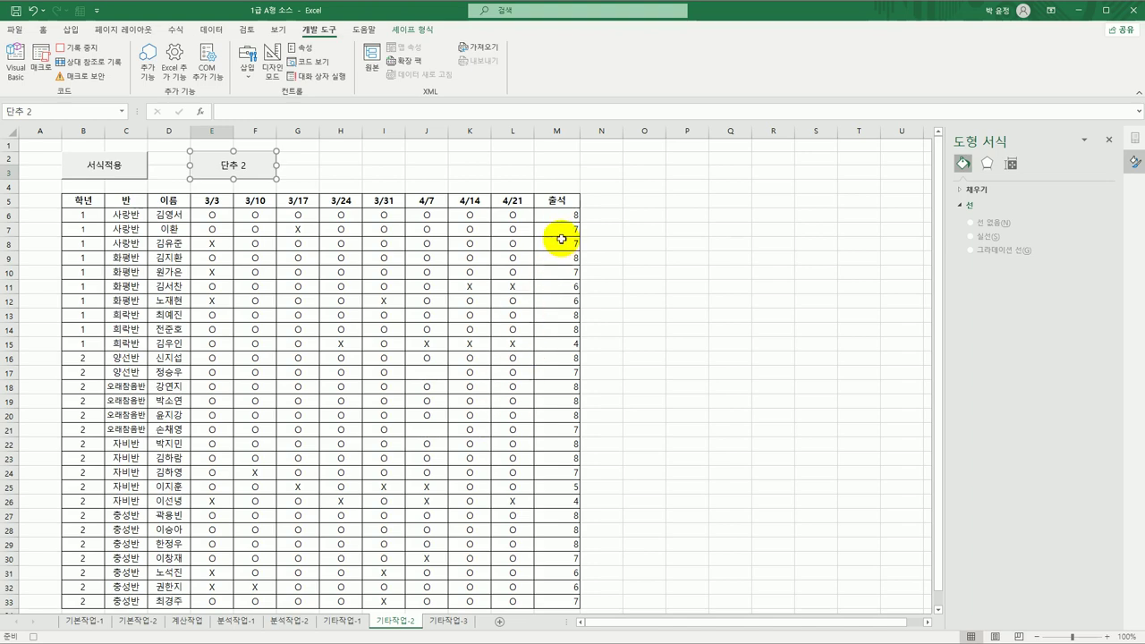
Create a new conditional formatting rule for cells M6:M33 using the data bar (데이터 막대) format style.
{"action": "left_click_drag", "start_coordinate": [560, 218], "coordinate": [564, 535]}
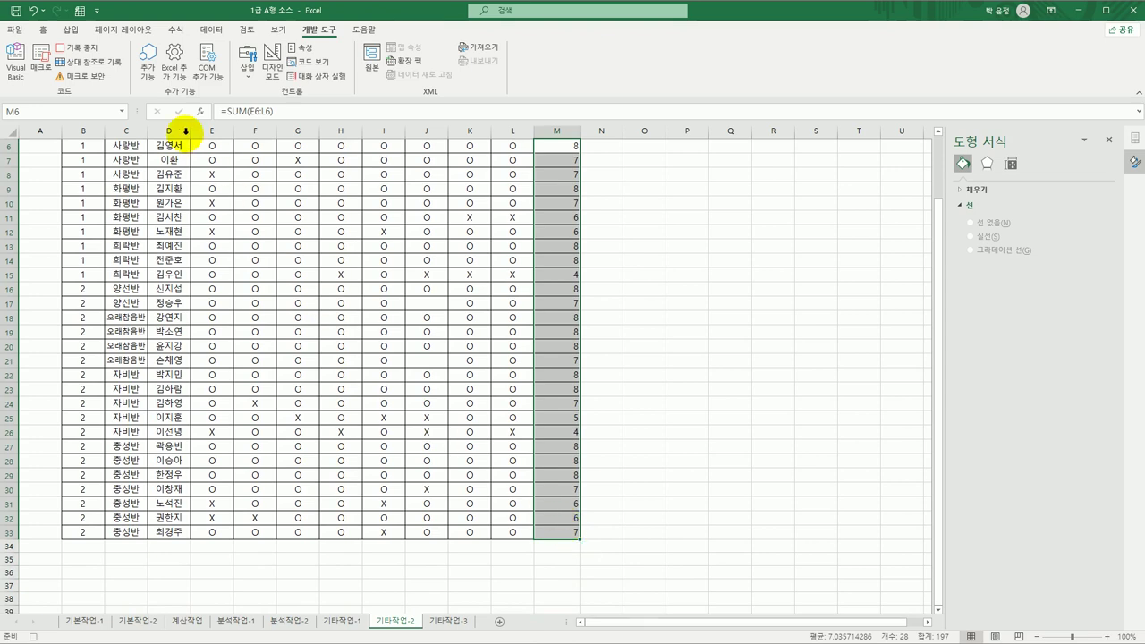
{"action": "left_click", "coordinate": [43, 28]}
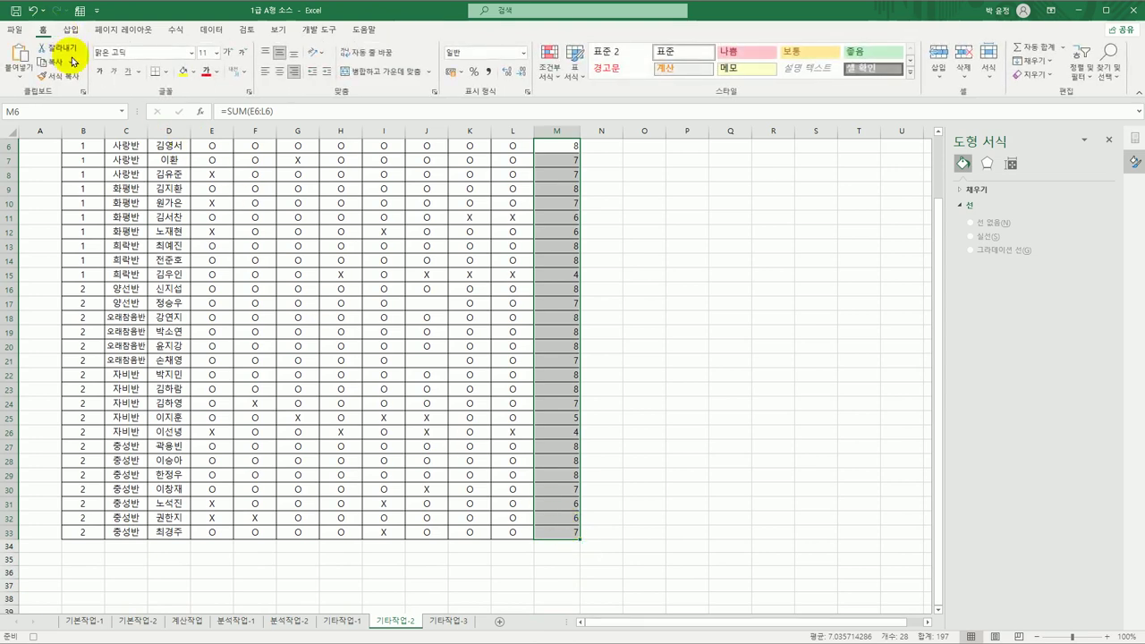
{"action": "left_click", "coordinate": [550, 64]}
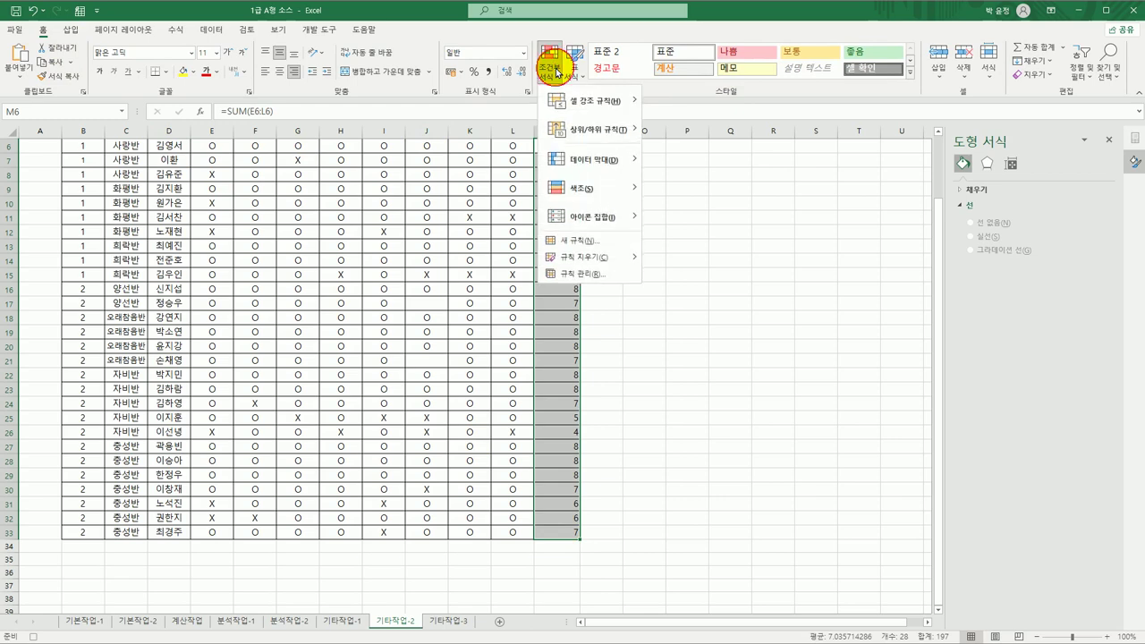
{"action": "left_click", "coordinate": [595, 243]}
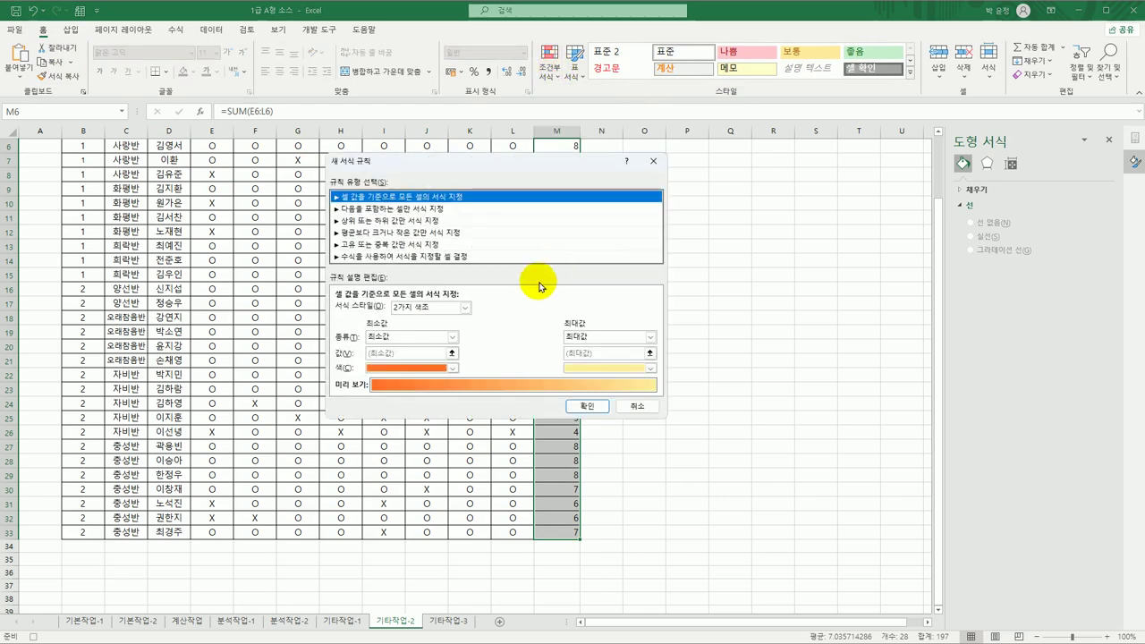
{"action": "left_click", "coordinate": [465, 309]}
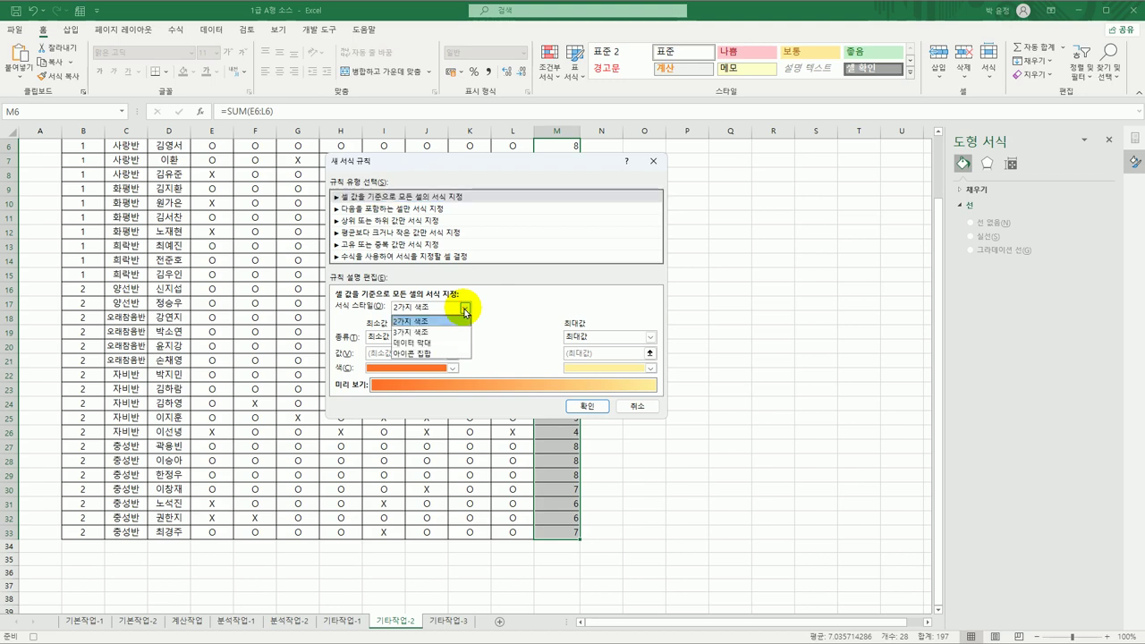
{"action": "left_click", "coordinate": [447, 340]}
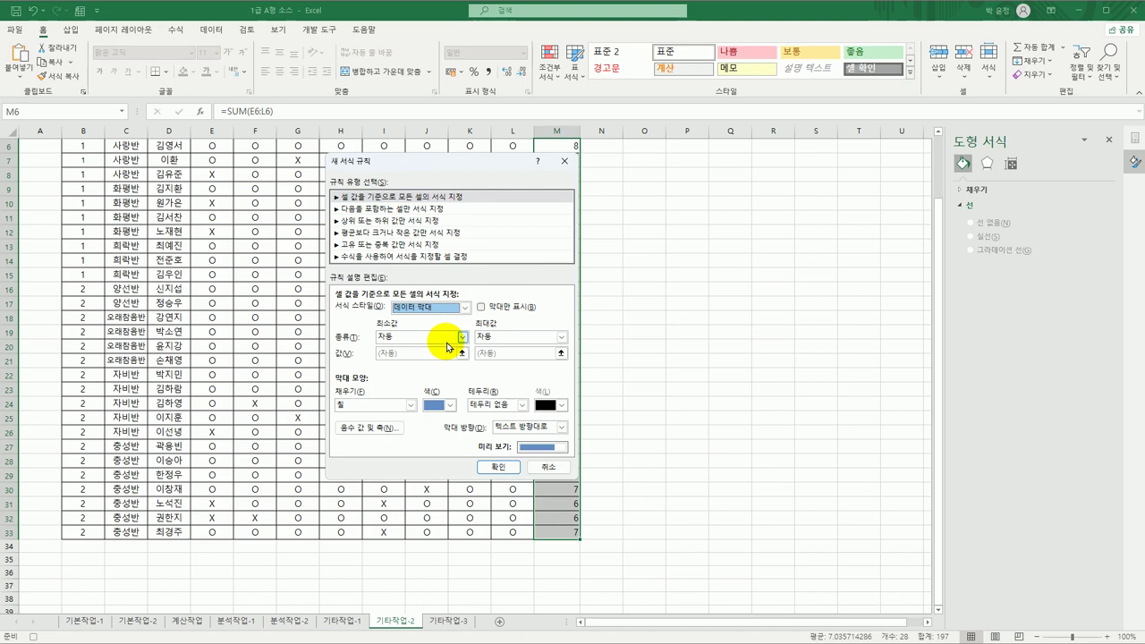
Give the data bars a gradient fill (그라데이션 채우기) in standard yellow.
{"action": "left_click", "coordinate": [410, 405]}
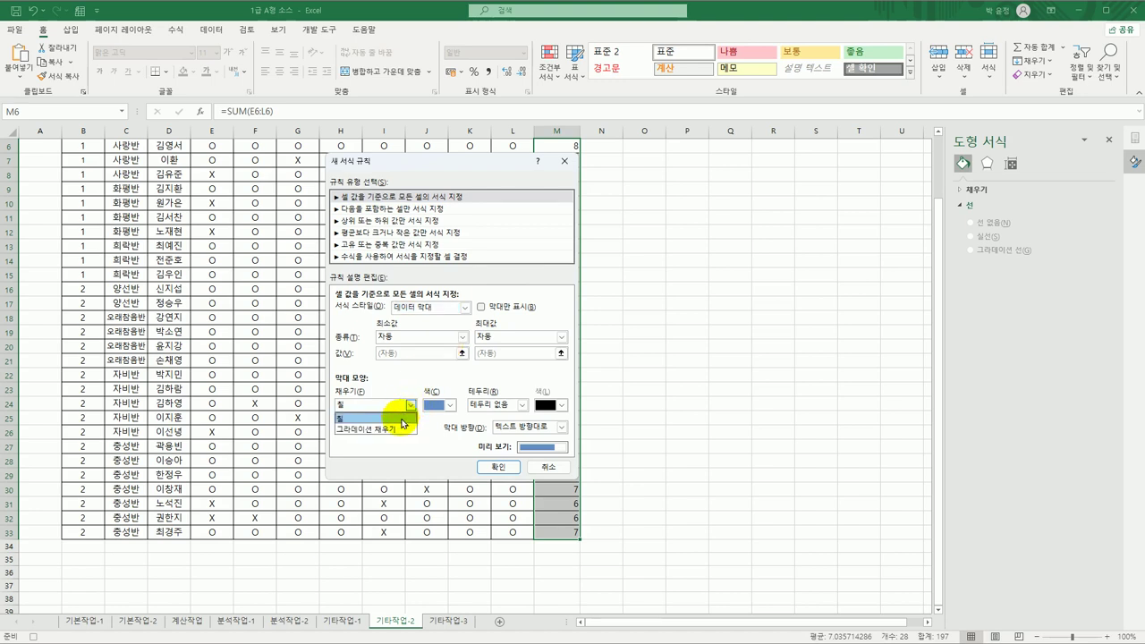
{"action": "left_click", "coordinate": [401, 431]}
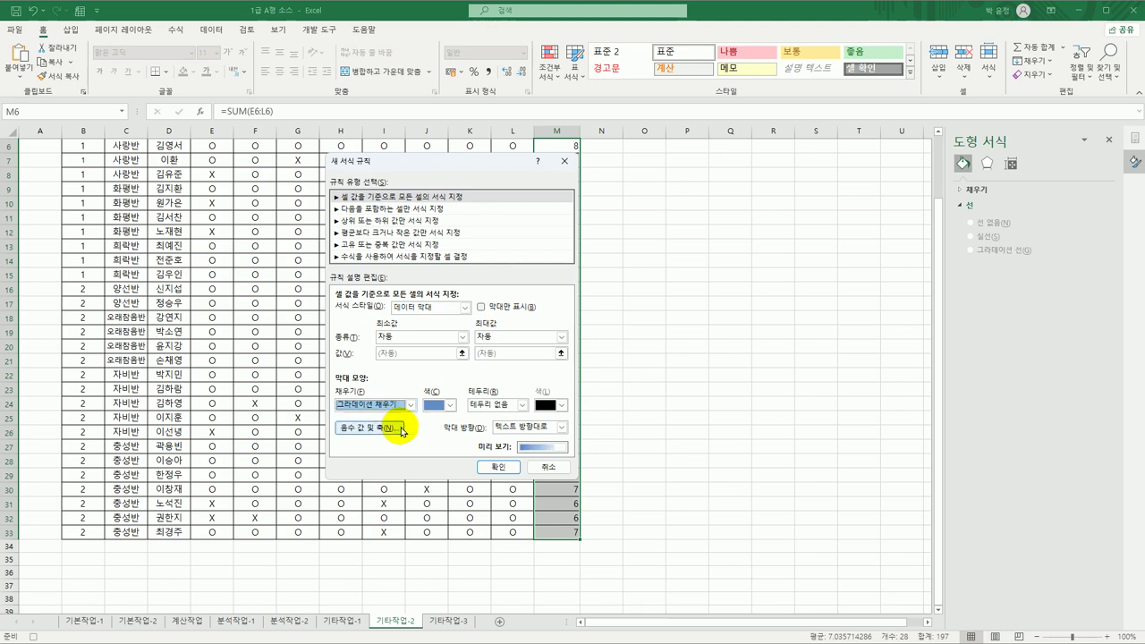
{"action": "left_click", "coordinate": [453, 404]}
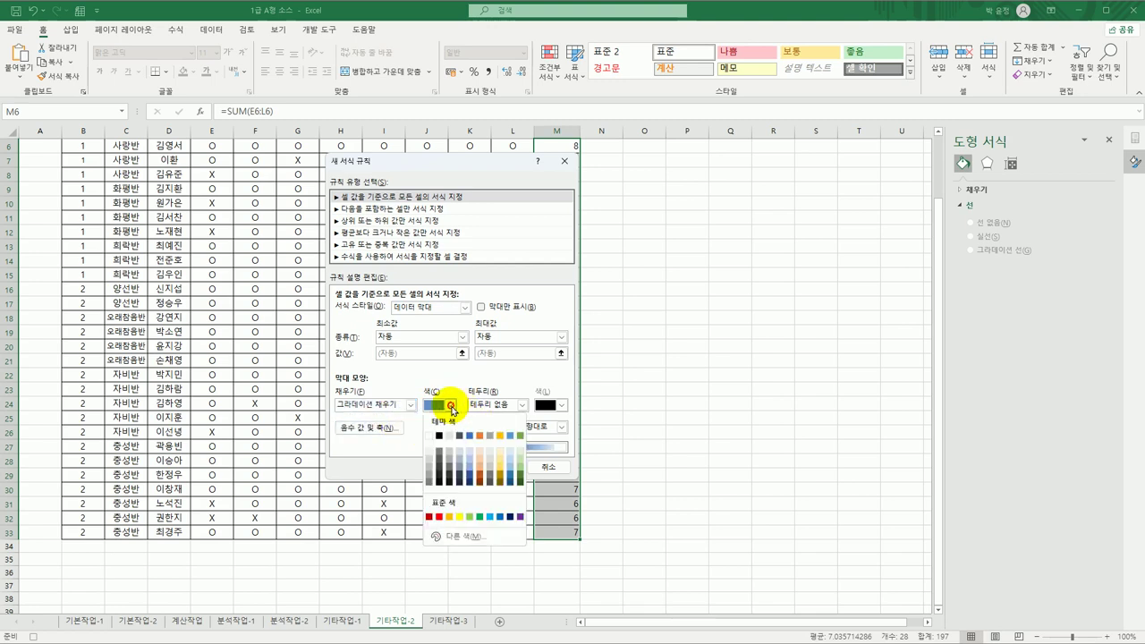
{"action": "left_click", "coordinate": [457, 518]}
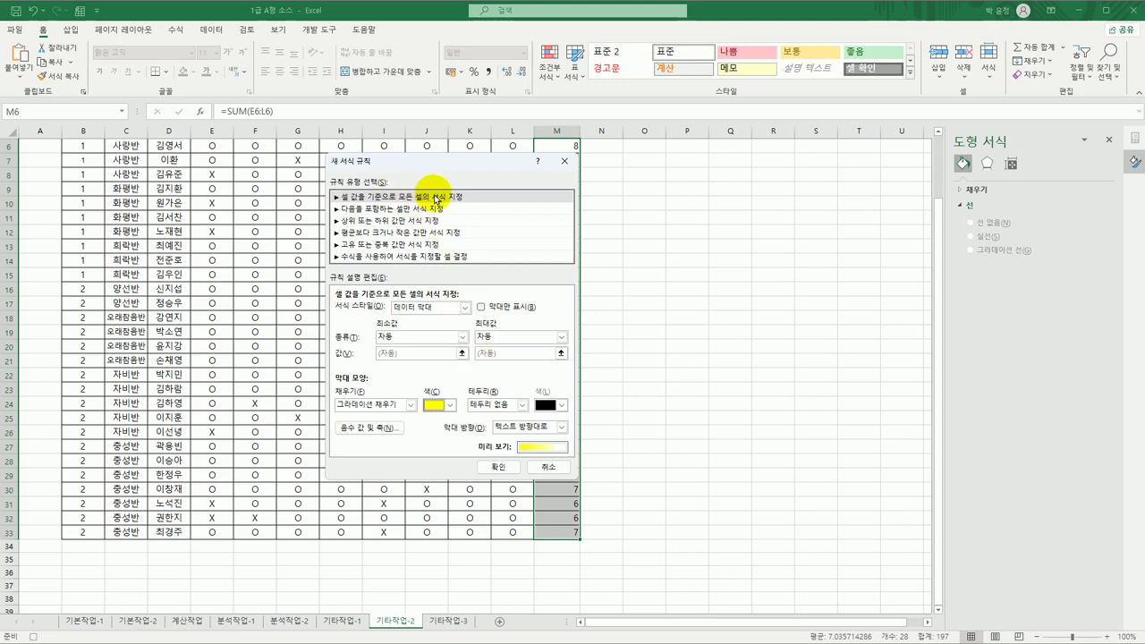
Set the data bar rule's minimum to the percentile type (백분위수) with a value of 20.
{"action": "left_click", "coordinate": [463, 340]}
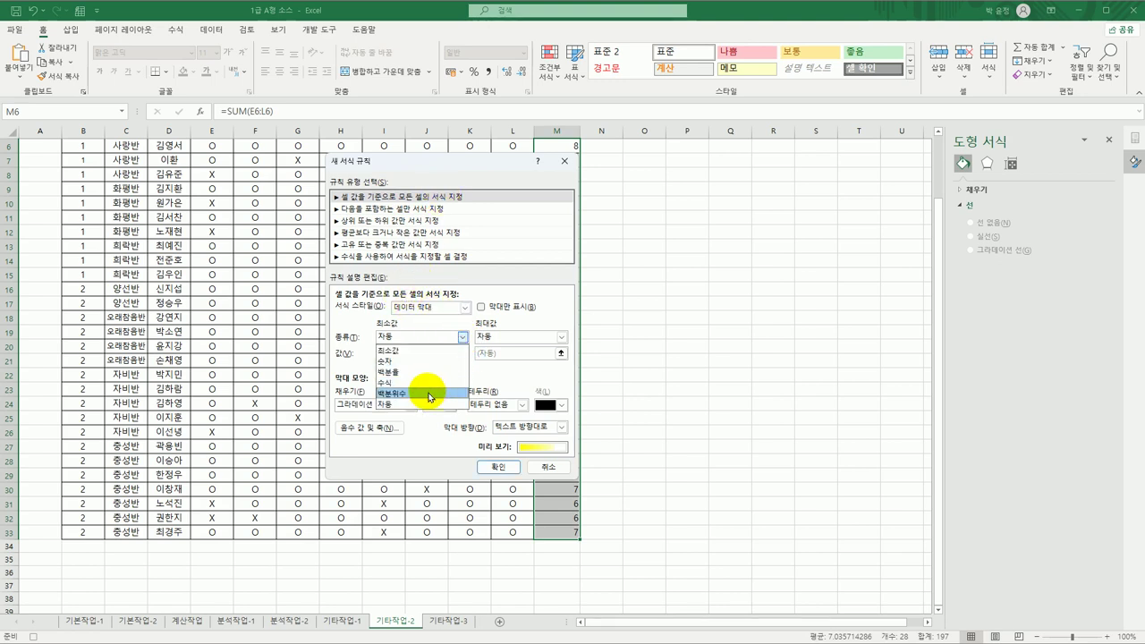
{"action": "left_click", "coordinate": [384, 397]}
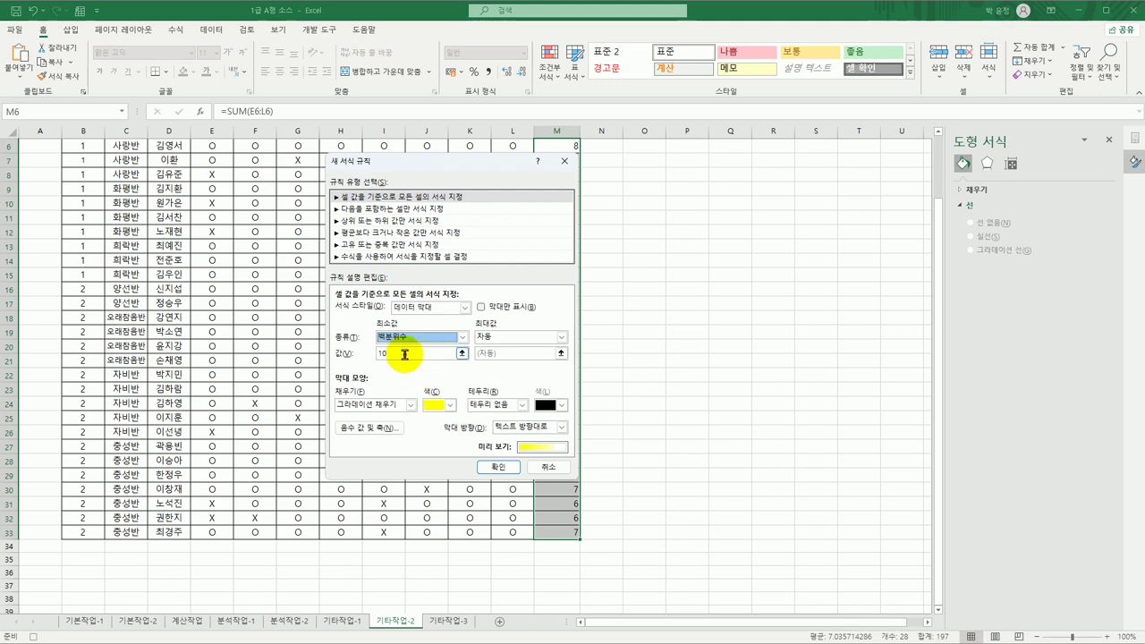
{"action": "left_click", "coordinate": [405, 355]}
{"action": "key", "text": "BackSpace"}
{"action": "key", "text": "BackSpace"}
{"action": "type", "text": "20"}
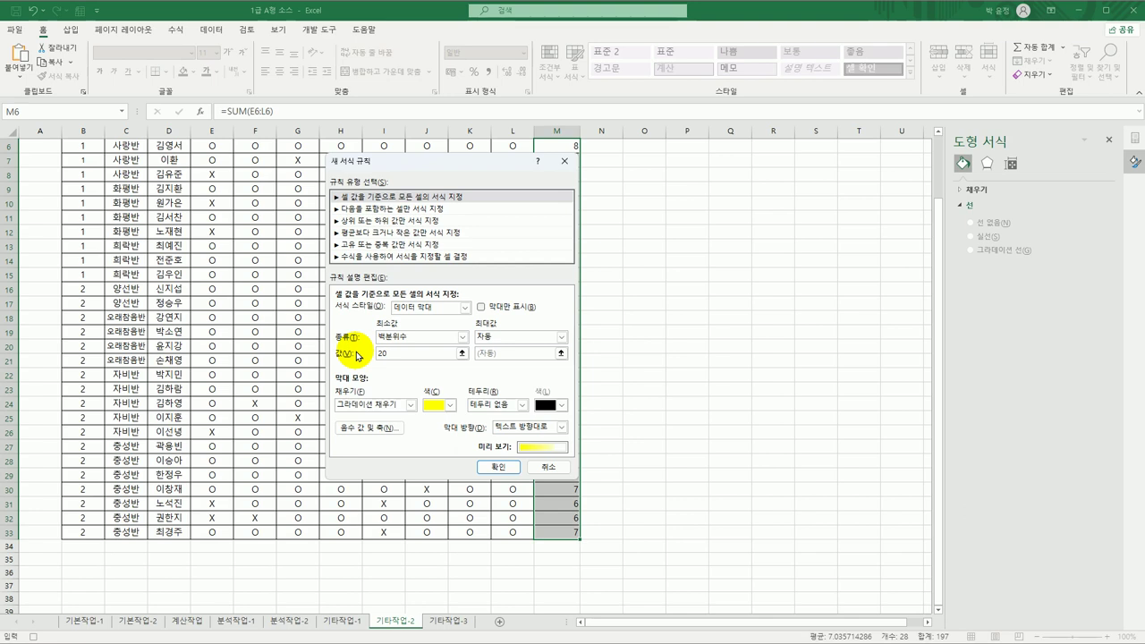
Set the data bar rule's maximum to percentile (백분위수) 80 and apply the rule.
{"action": "left_click", "coordinate": [490, 337]}
{"action": "left_click", "coordinate": [505, 391]}
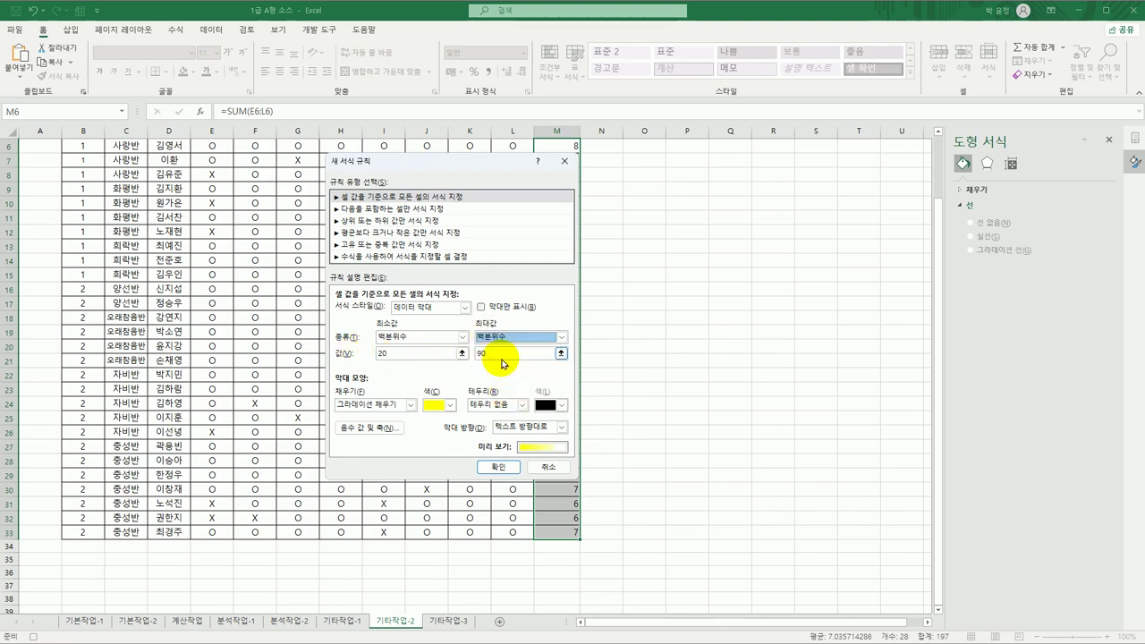
{"action": "left_click", "coordinate": [485, 355]}
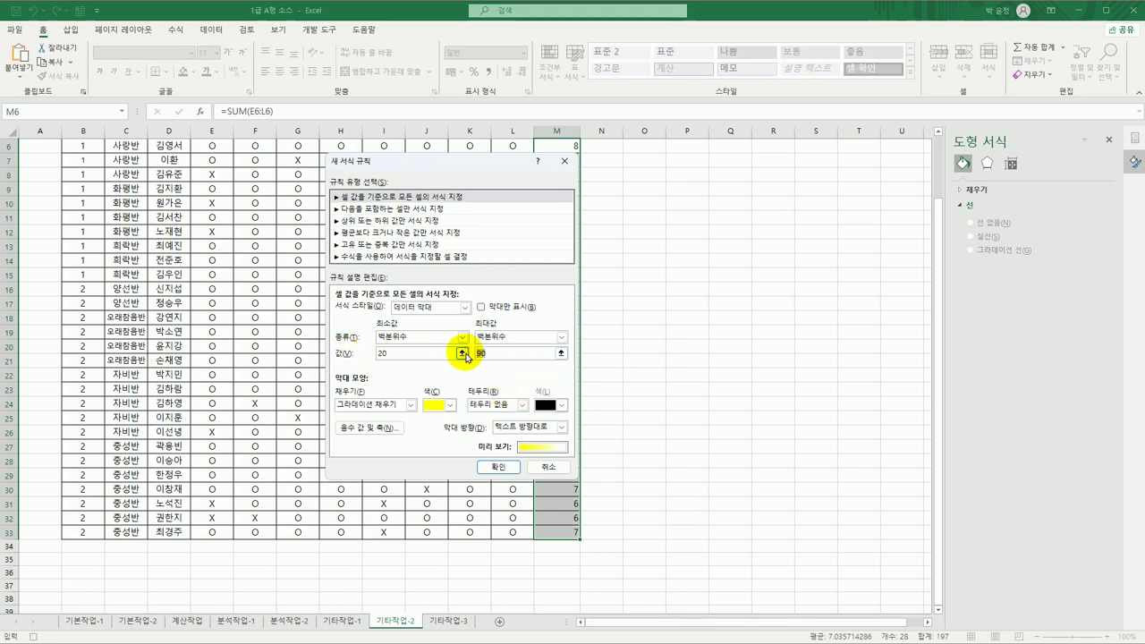
{"action": "key", "text": "BackSpace"}
{"action": "key", "text": "BackSpace"}
{"action": "type", "text": "8"}
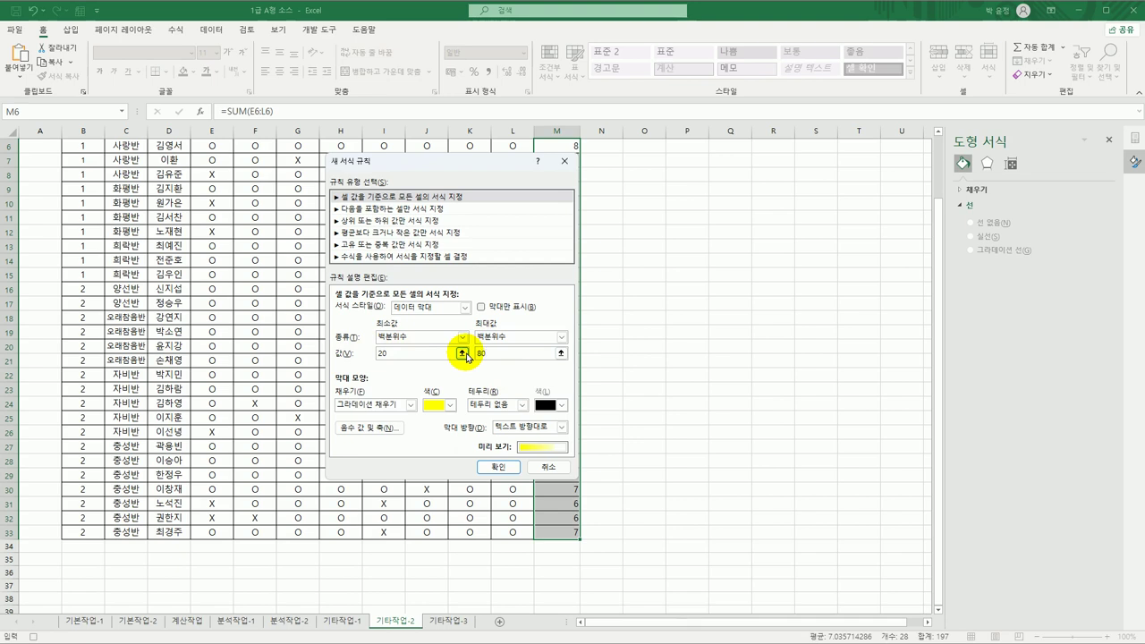
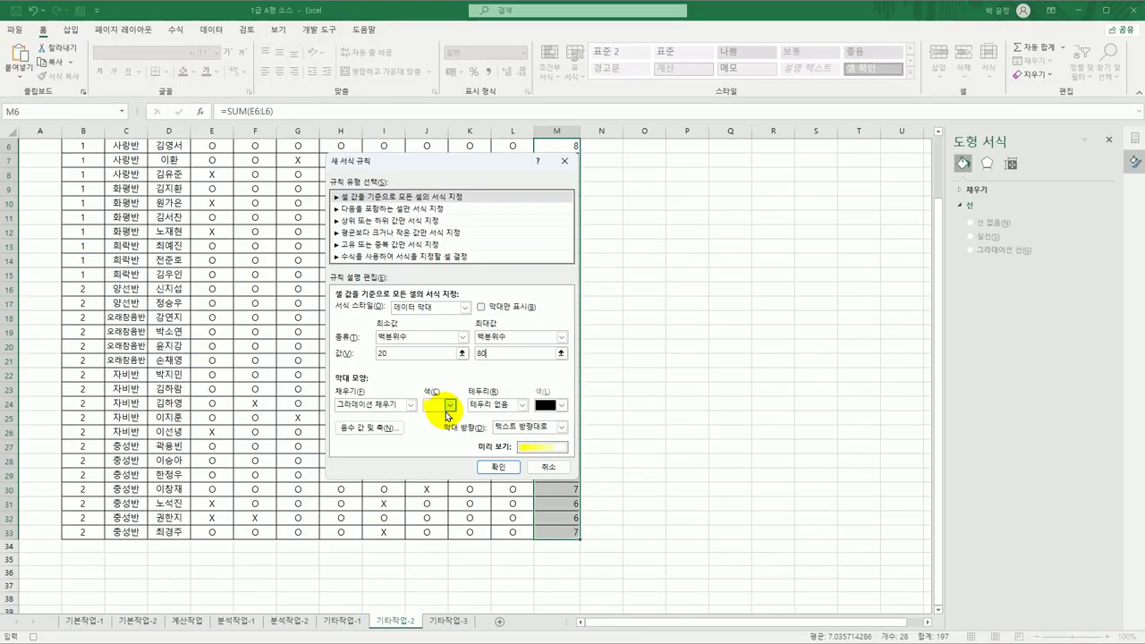
{"action": "left_click", "coordinate": [491, 467]}
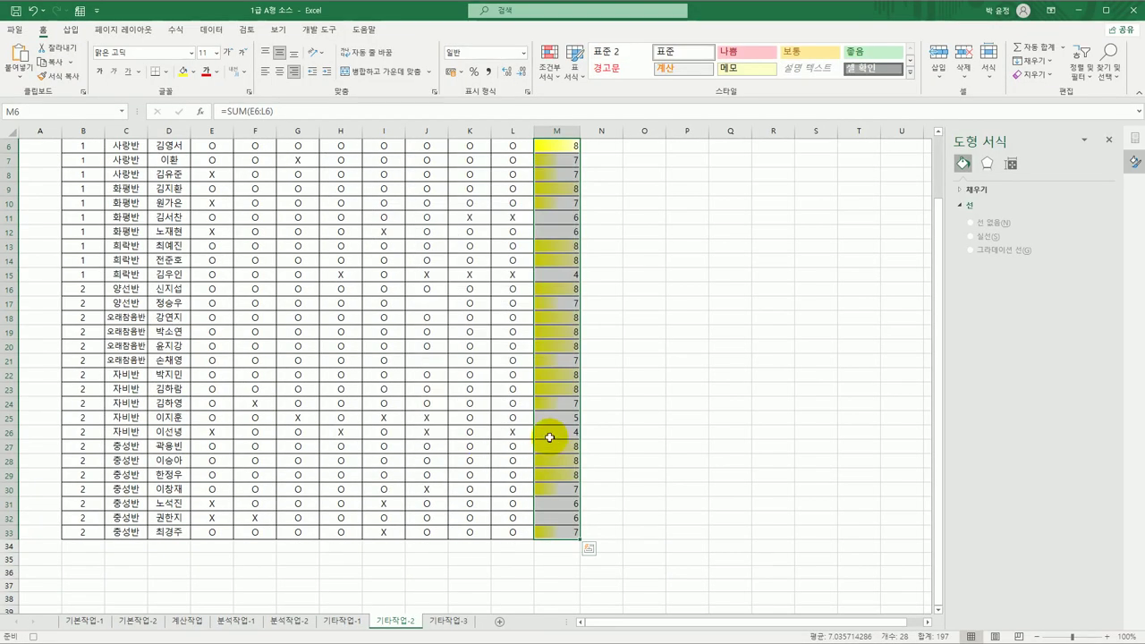
Deselect the formatted 출석 range by selecting cell M6, and stop the macro recording.
{"action": "scroll", "coordinate": [545, 421], "scroll_direction": "up", "scroll_amount": 2}
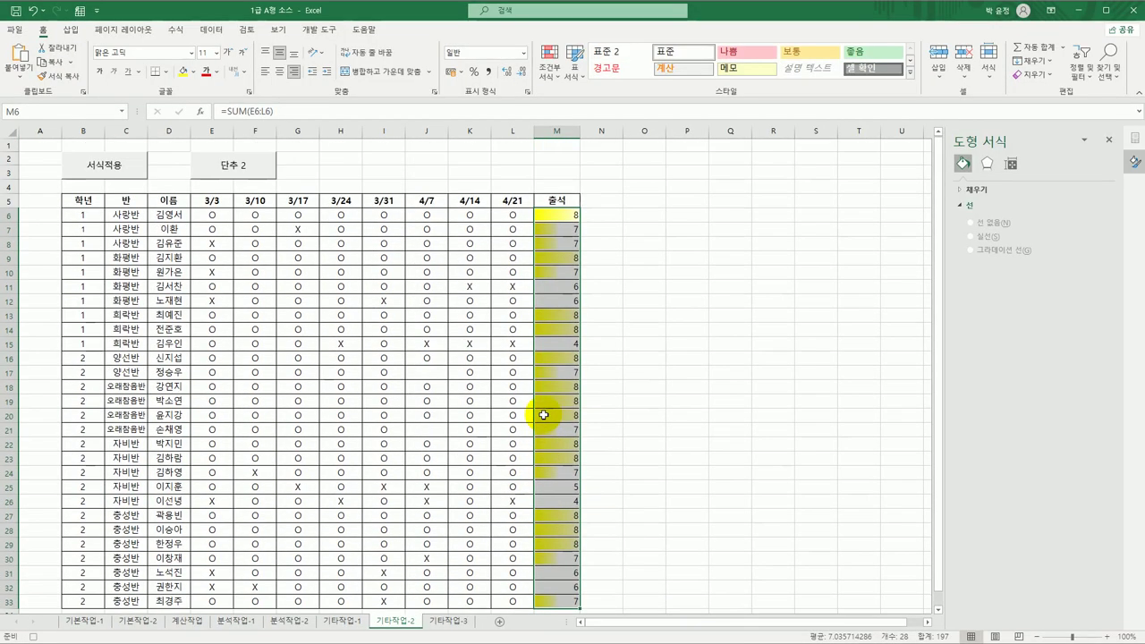
{"action": "left_click", "coordinate": [565, 214]}
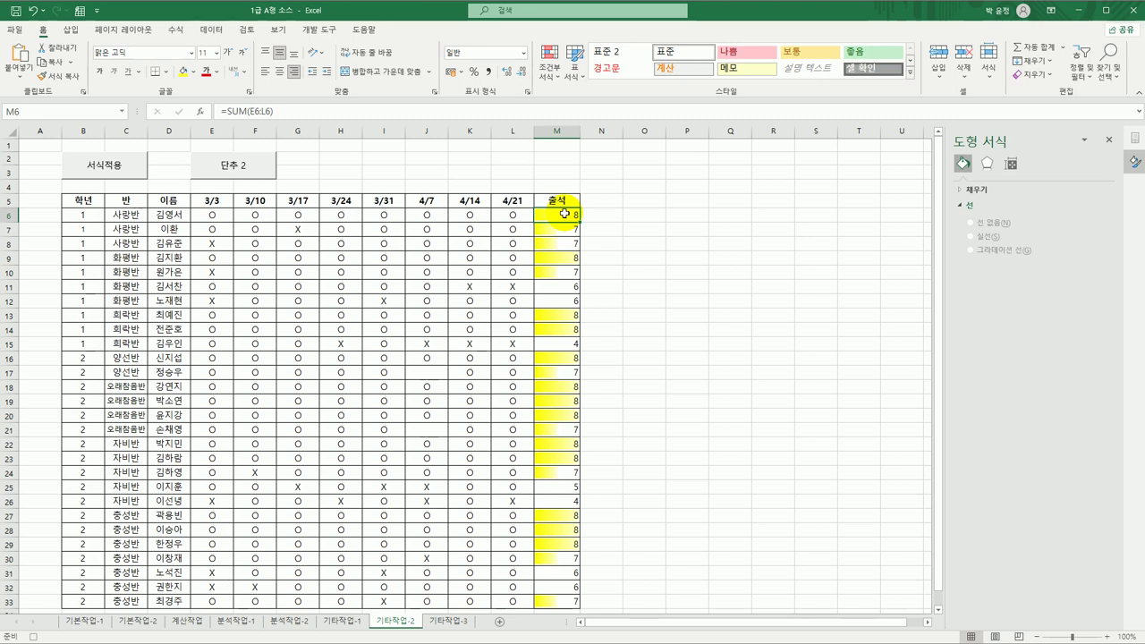
{"action": "left_click", "coordinate": [315, 29]}
{"action": "left_click", "coordinate": [93, 50]}
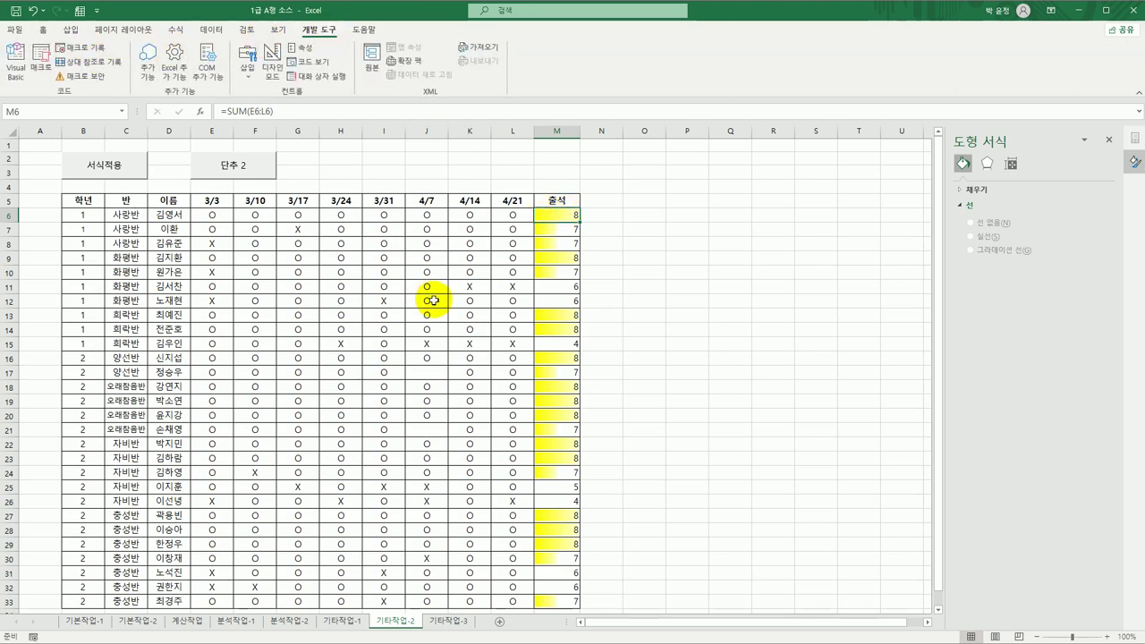
Change the caption of the button over E2:F3 to 그래프보기.
{"action": "right_click", "coordinate": [244, 162]}
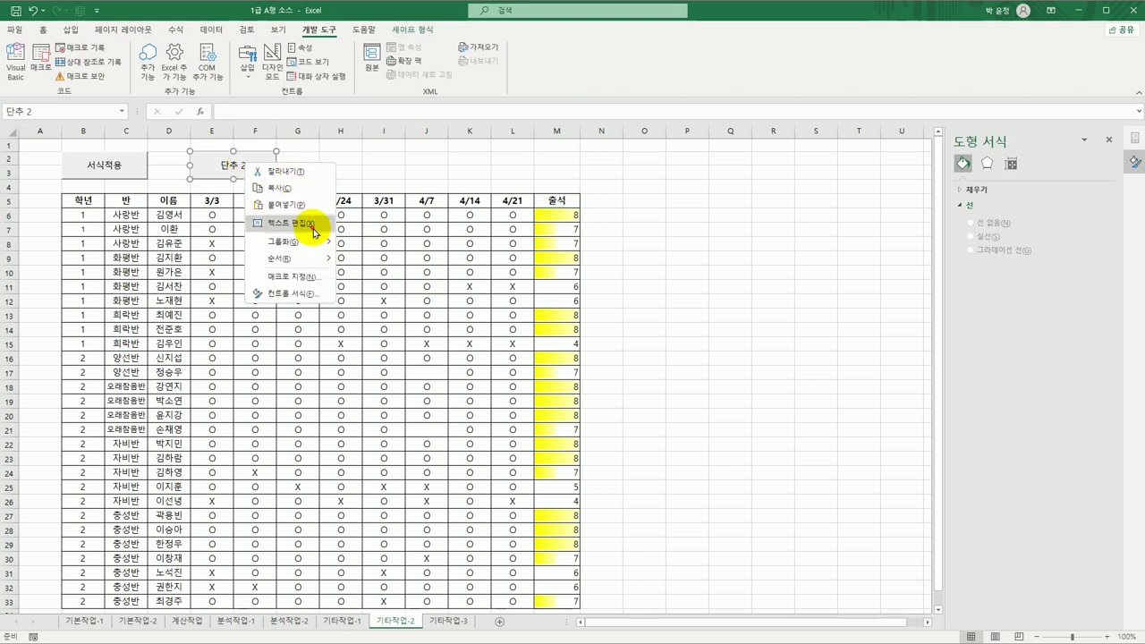
{"action": "left_click", "coordinate": [313, 224]}
{"action": "key", "text": "ctrl+a"}
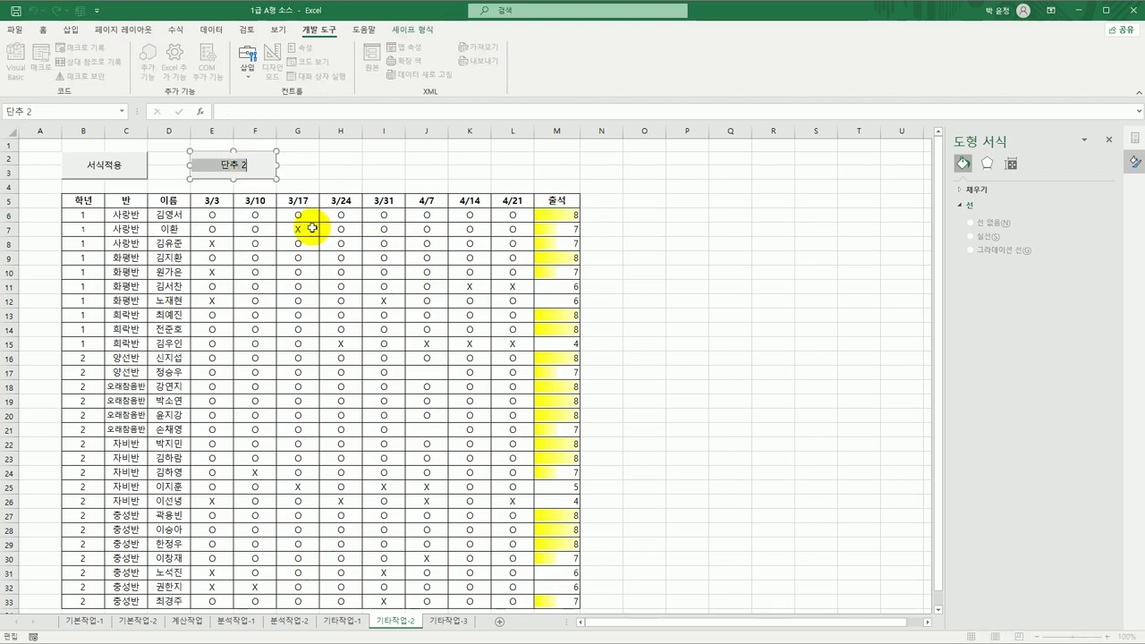
{"action": "type", "text": "그래"}
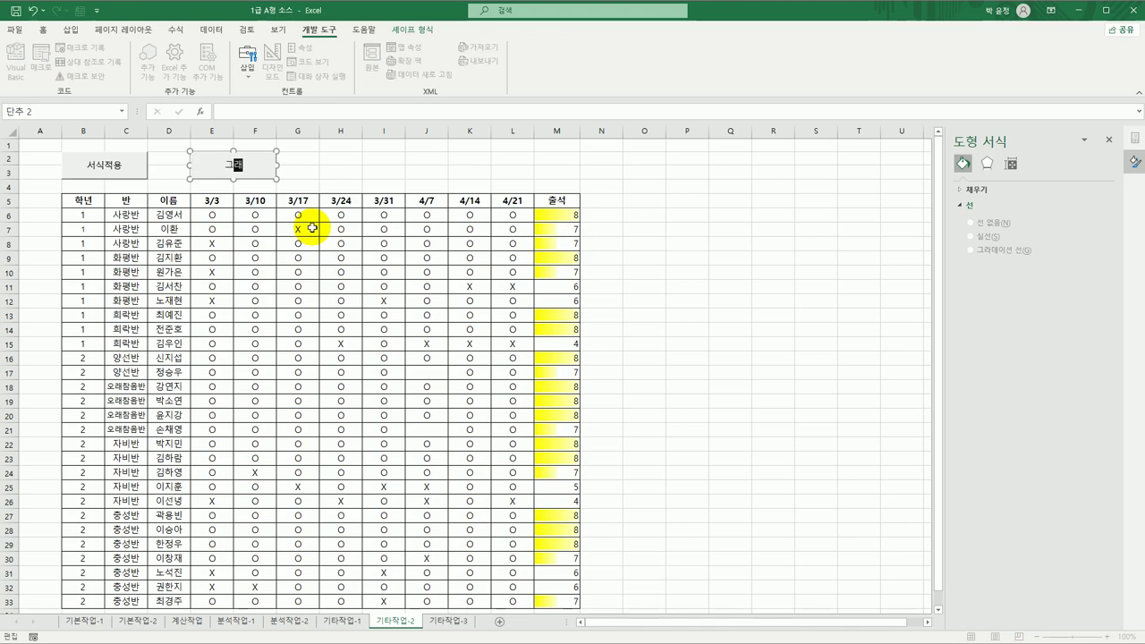
{"action": "type", "text": "프보기"}
{"action": "left_click", "coordinate": [380, 173]}
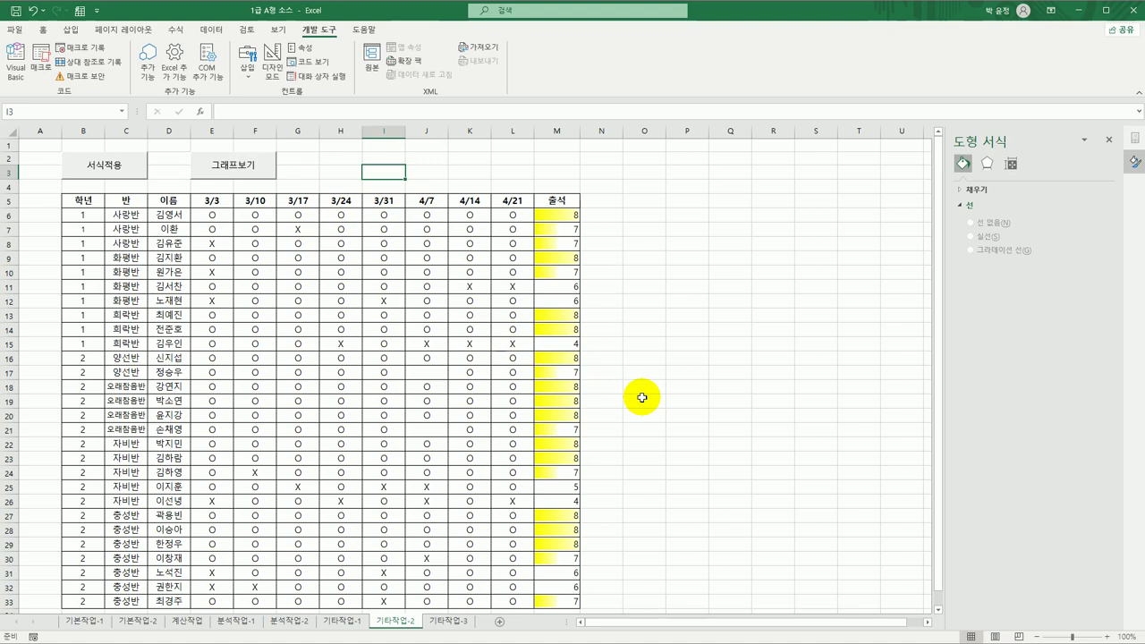
On the 기타작업-3 sheet, turn on design mode and open the click event code of the 팡팡요금관리 button.
{"action": "left_click", "coordinate": [450, 621]}
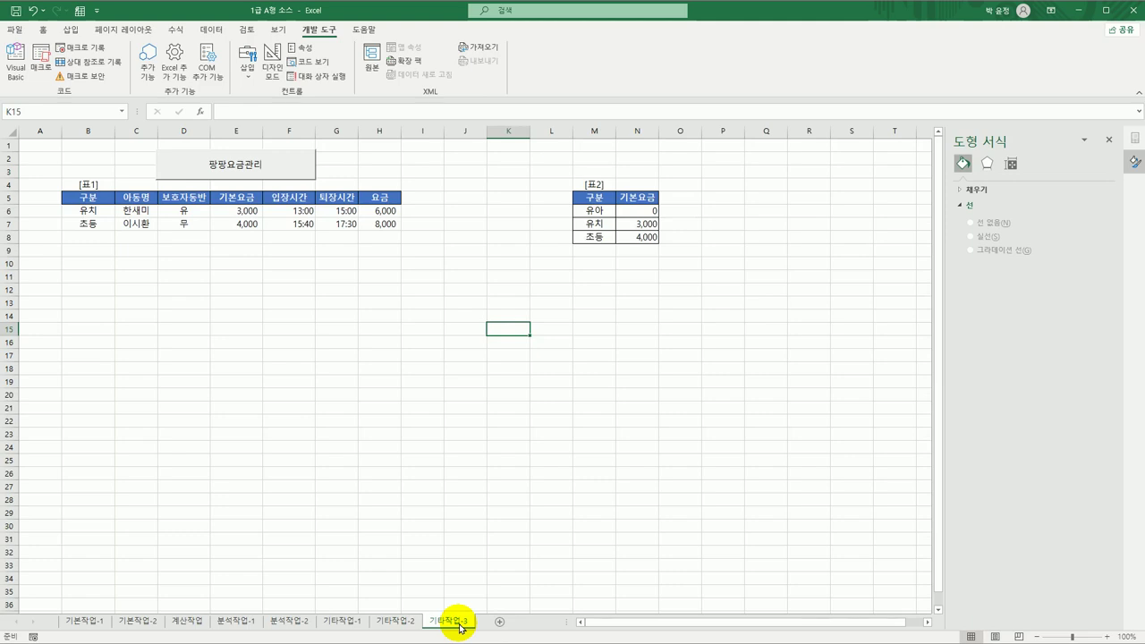
{"action": "left_click", "coordinate": [273, 72]}
{"action": "left_click", "coordinate": [259, 171]}
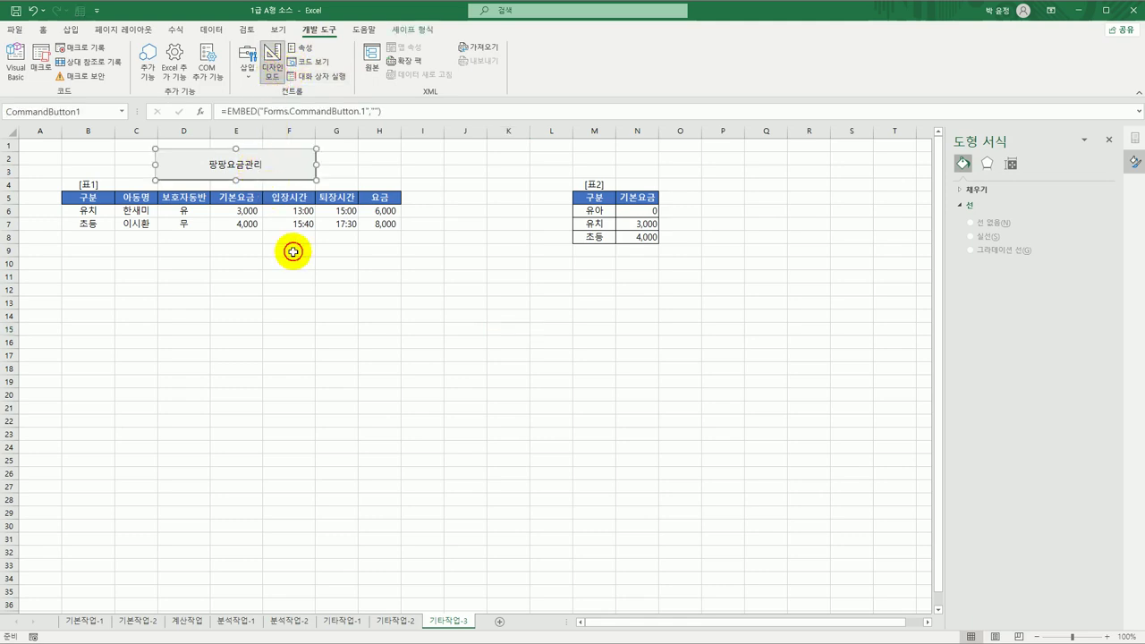
{"action": "double_click", "coordinate": [260, 163]}
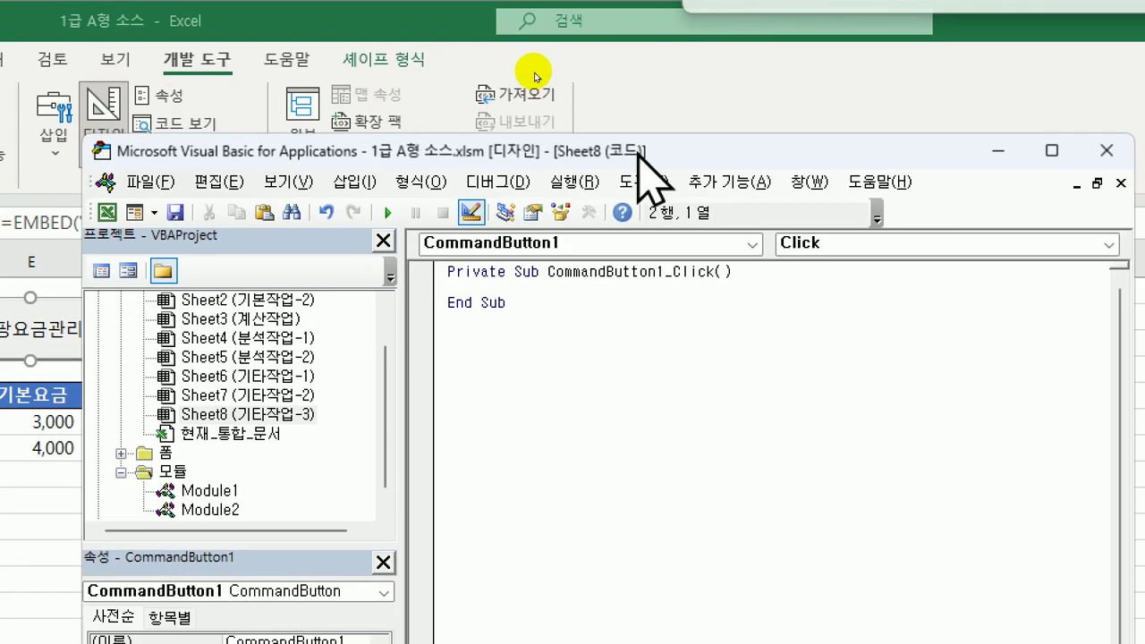
{"action": "left_click_drag", "start_coordinate": [638, 152], "coordinate": [581, 131]}
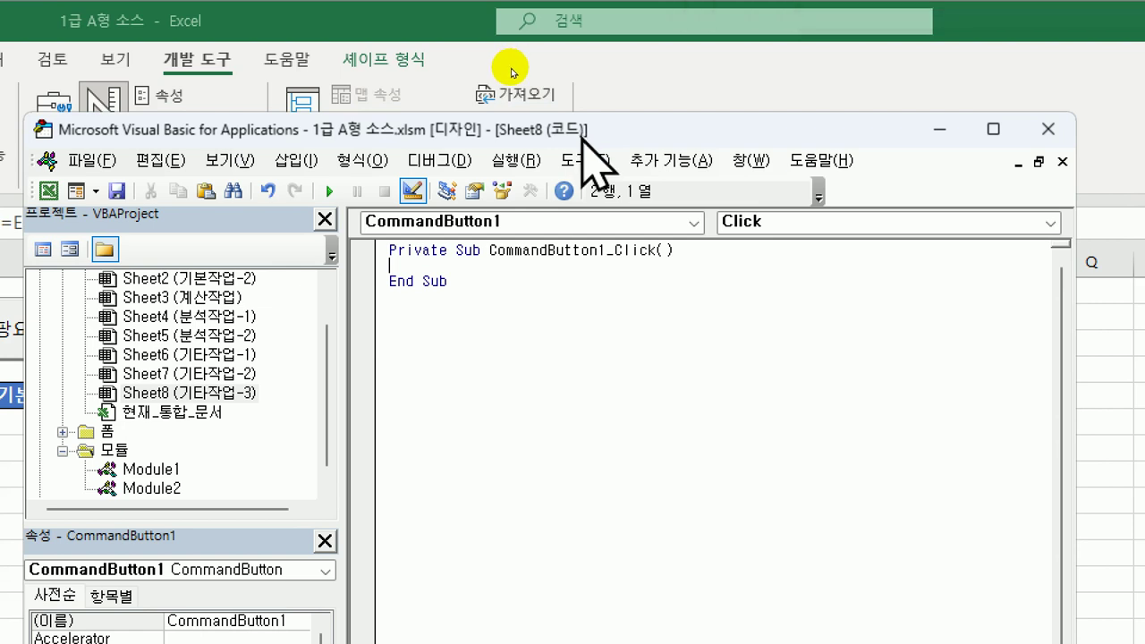
In the CommandButton1_Click procedure, add the statement 팡팡요금관리.Show.
{"action": "key", "text": "Tab"}
{"action": "type", "text": "팡팡ㅇ요금관리.s"}
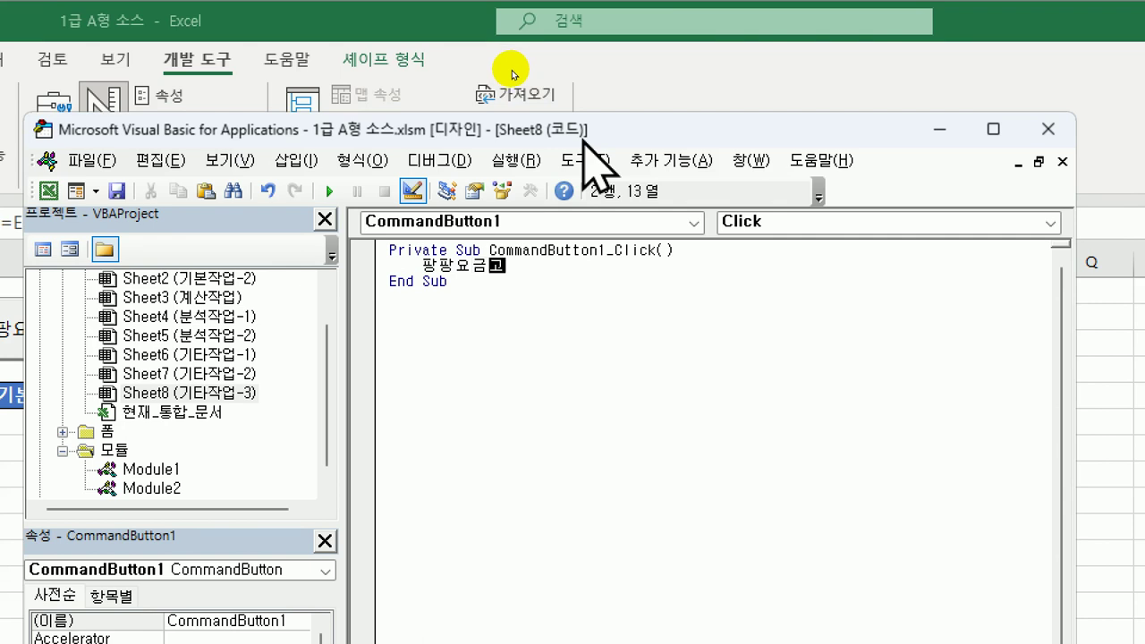
{"action": "type", "text": "h"}
{"action": "key", "text": "Tab"}
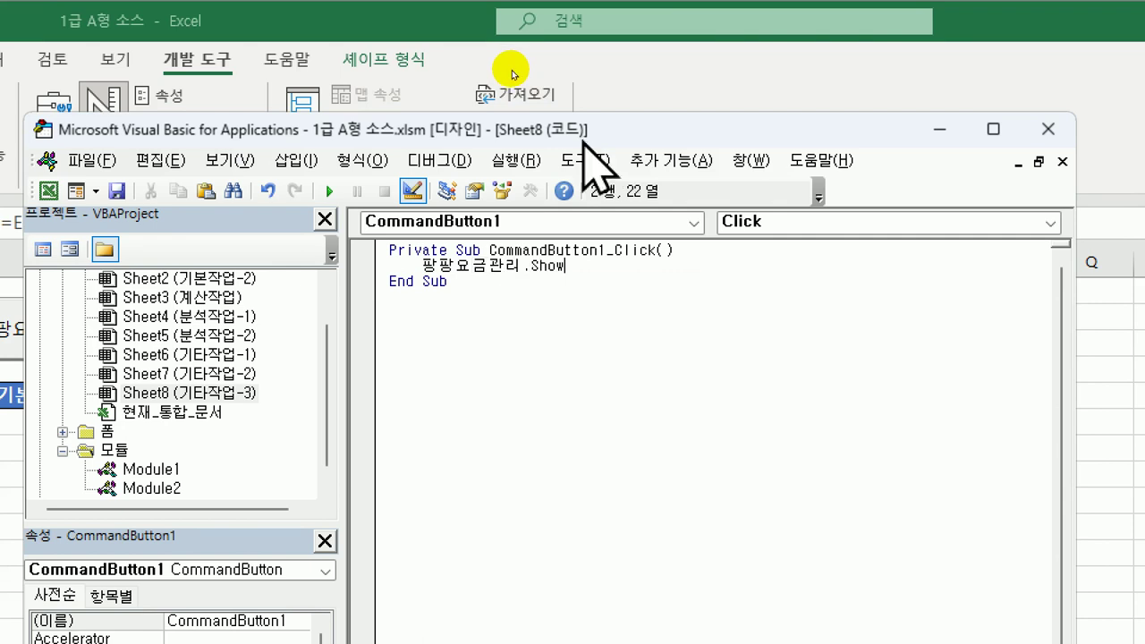
{"action": "left_click", "coordinate": [562, 293]}
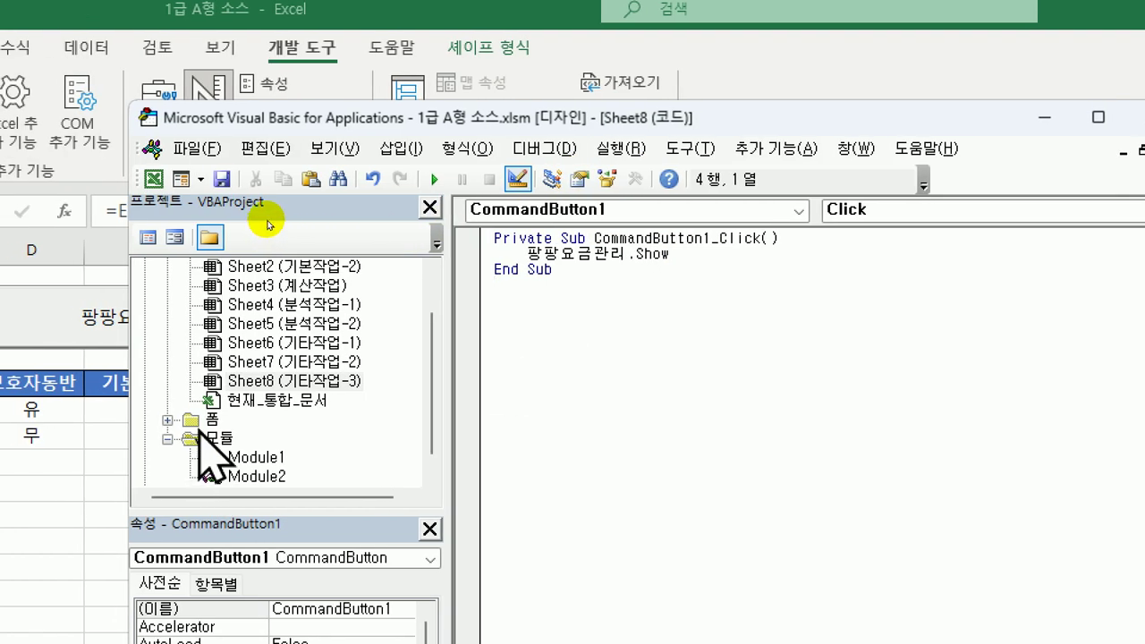
Open the code of the 팡팡요금관리 form and create its UserForm_Initialize procedure.
{"action": "double_click", "coordinate": [193, 421]}
{"action": "double_click", "coordinate": [238, 439]}
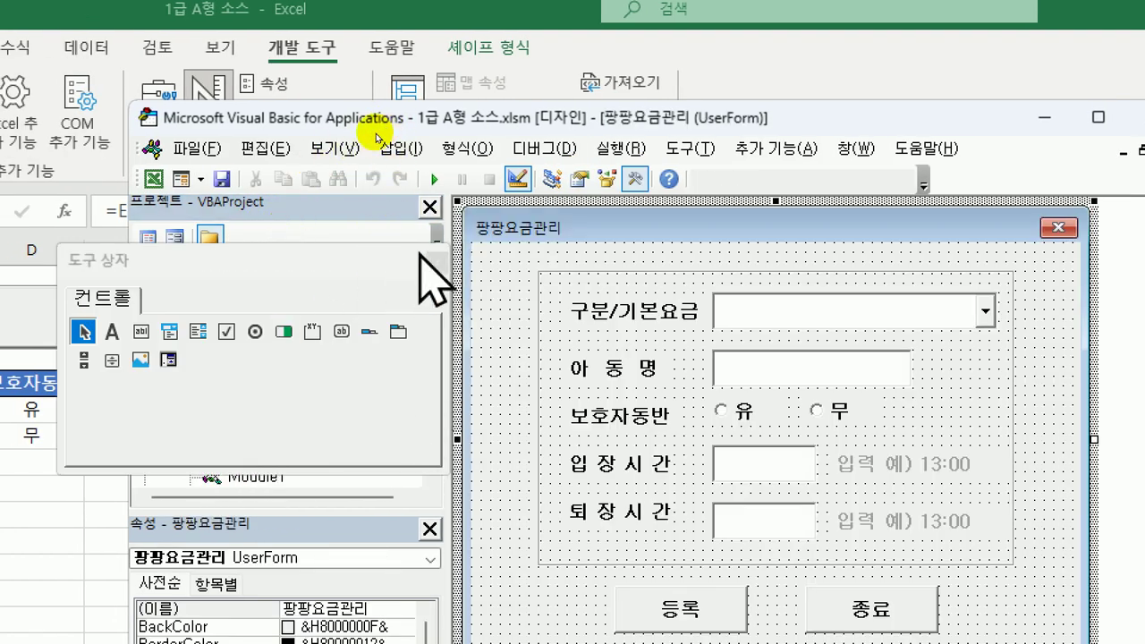
{"action": "left_click", "coordinate": [436, 261]}
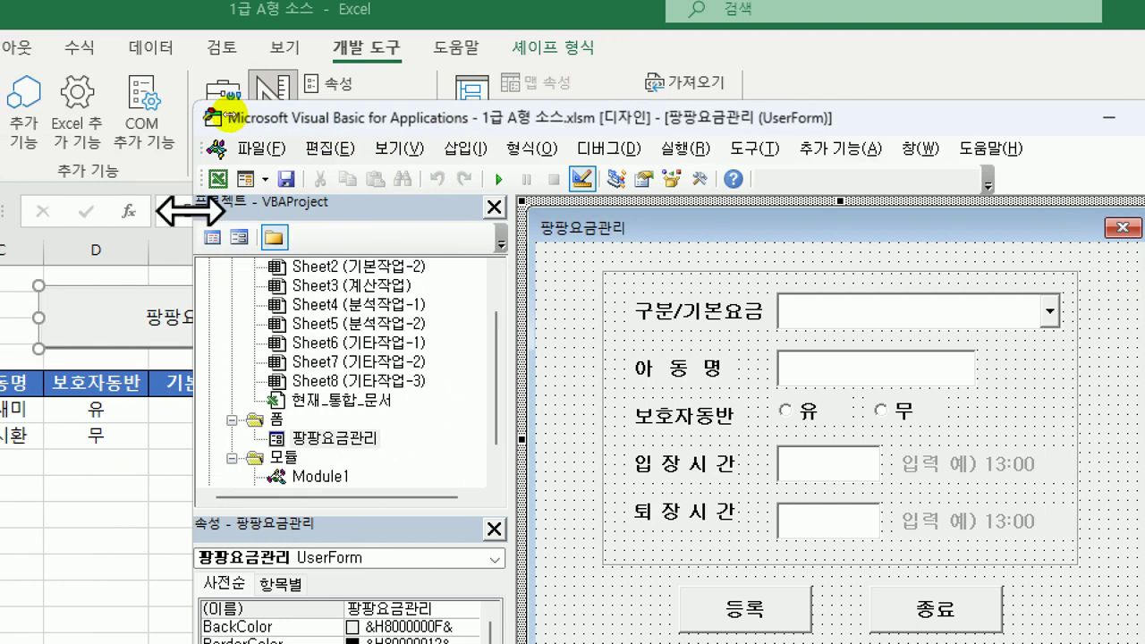
{"action": "left_click", "coordinate": [216, 237]}
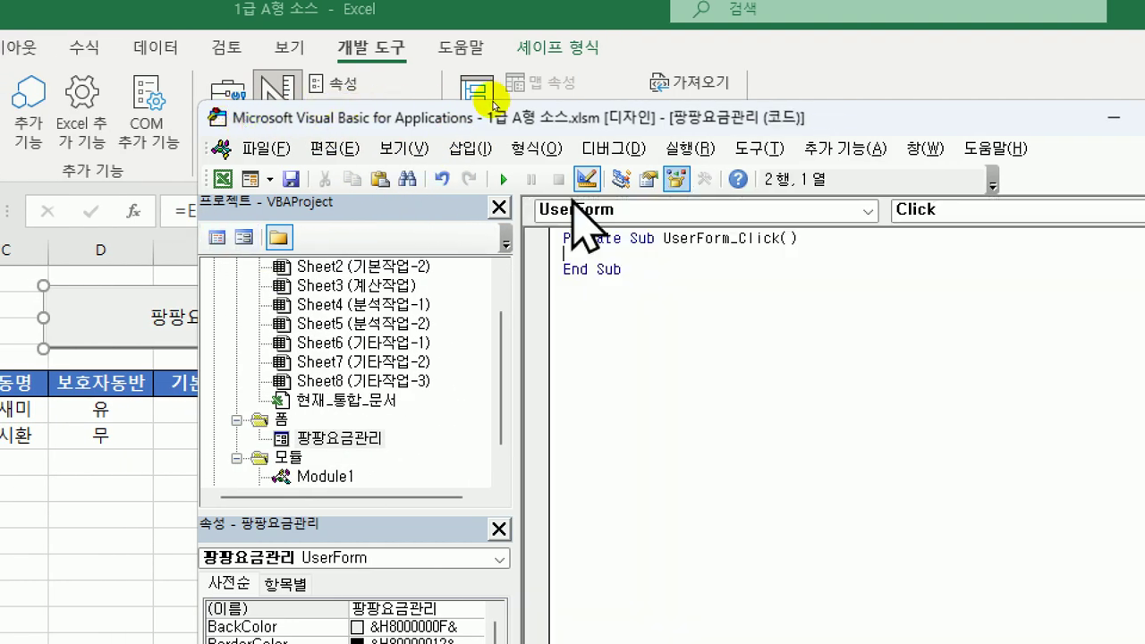
{"action": "left_click", "coordinate": [935, 218]}
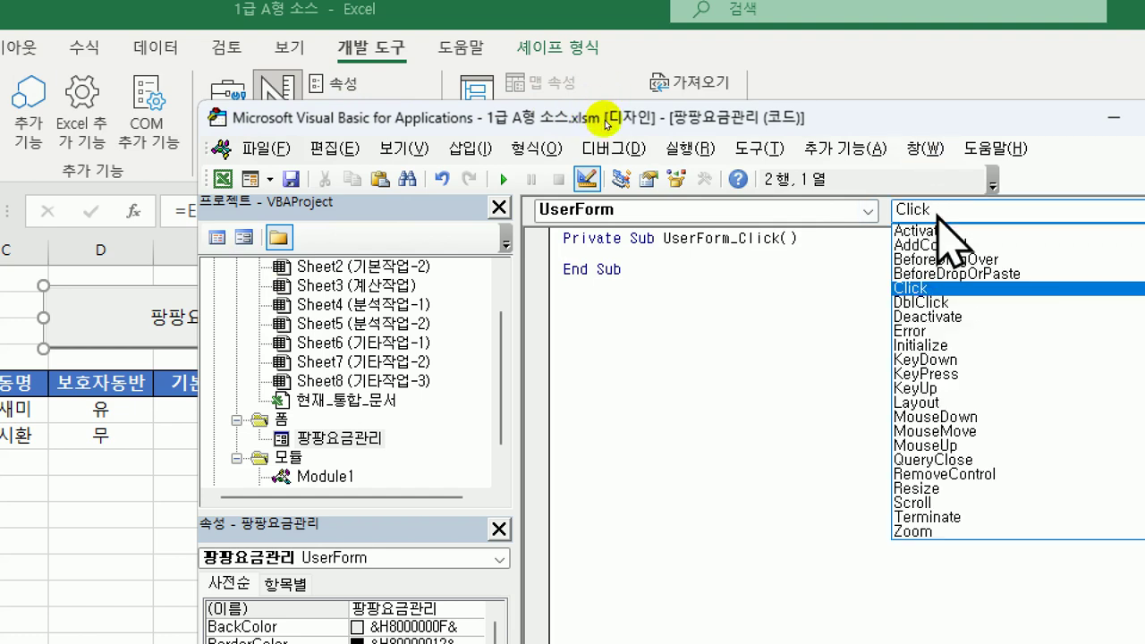
{"action": "left_click", "coordinate": [954, 347]}
{"action": "key", "text": "Tab"}
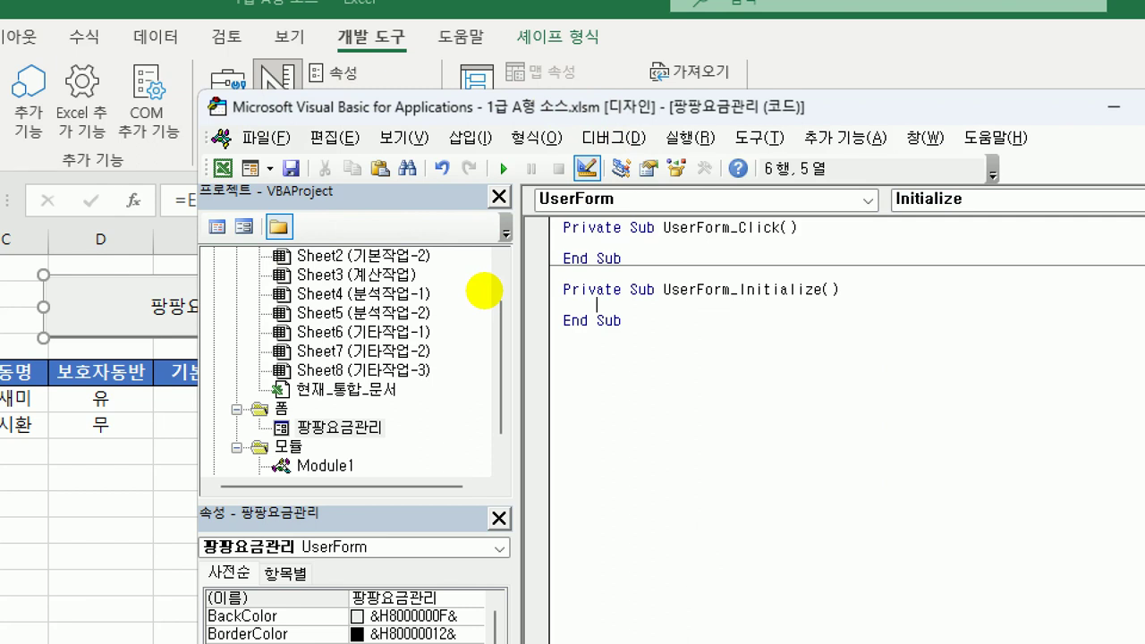
In UserForm_Initialize, set the row source of cmb구분 with cmb구분.RowSource = "M6:N8".
{"action": "type", "text": "cmb구분."}
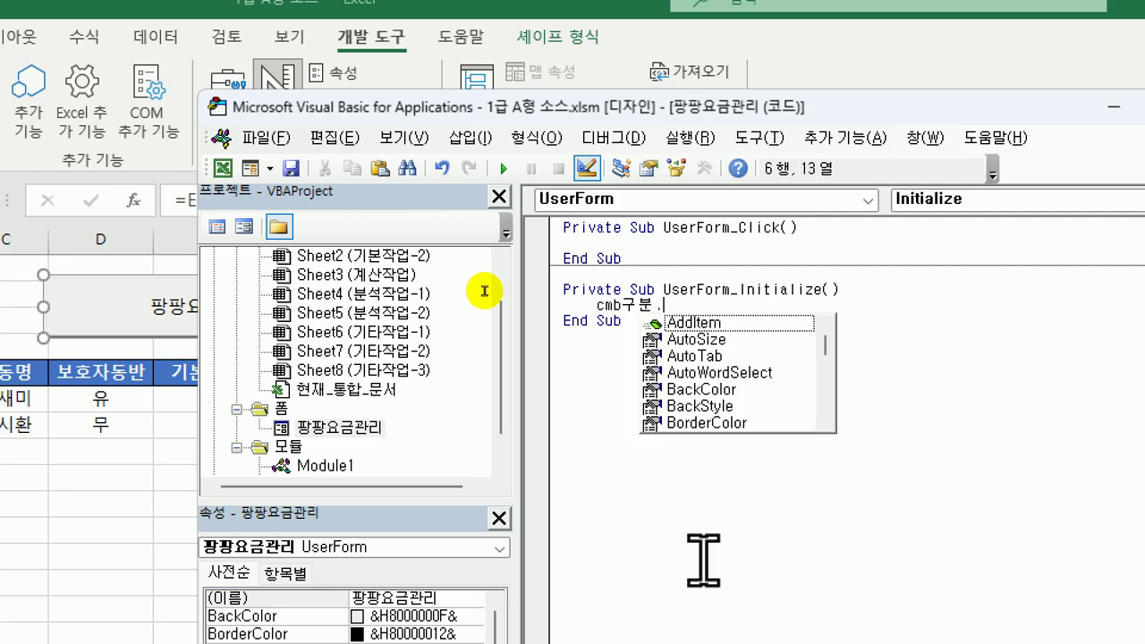
{"action": "type", "text": "RowSource = "}
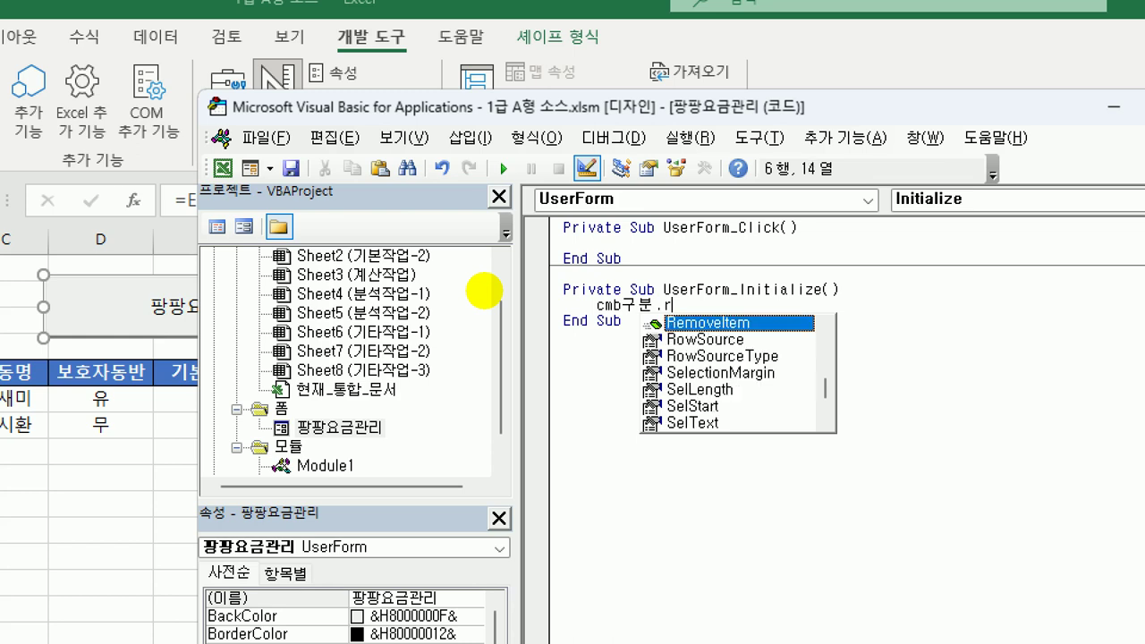
{"action": "type", "text": "\""}
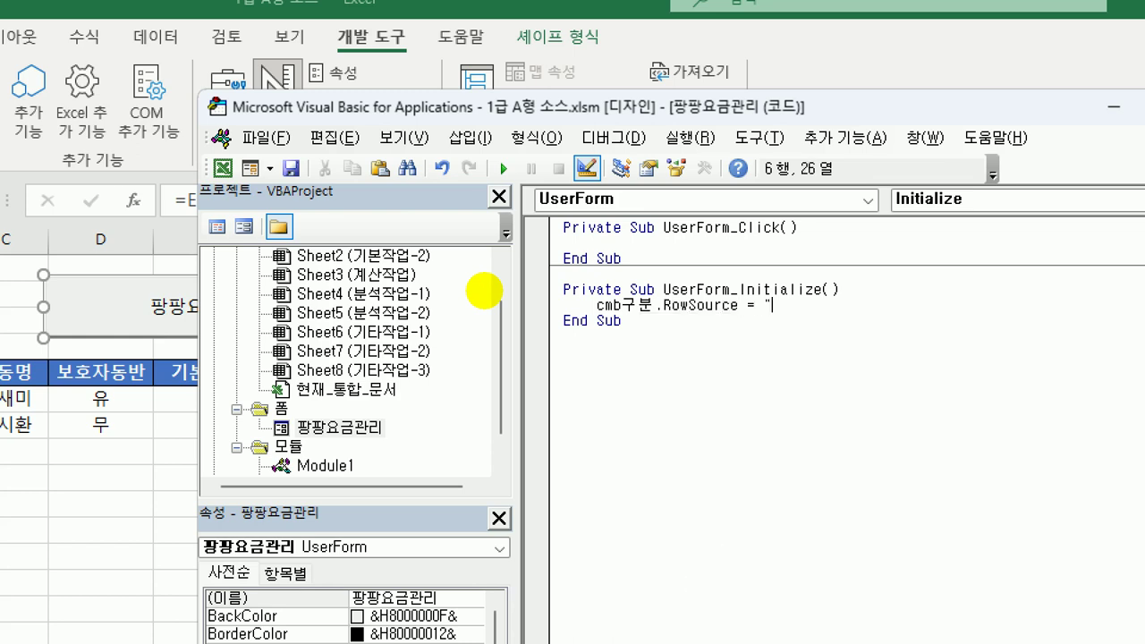
{"action": "type", "text": "M6:N8\""}
{"action": "key", "text": "Return"}
Add a second line to UserForm_Initialize that sets cmb구분.ColumnCount = 2.
{"action": "type", "text": "cmb"}
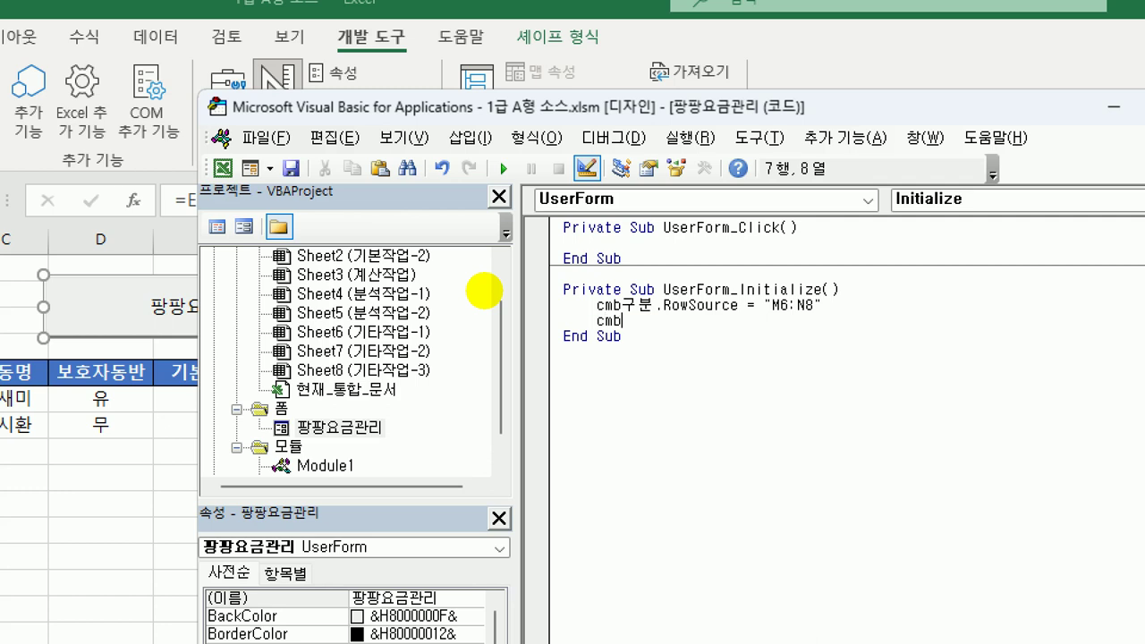
{"action": "type", "text": "구분.co"}
{"action": "type", "text": "l"}
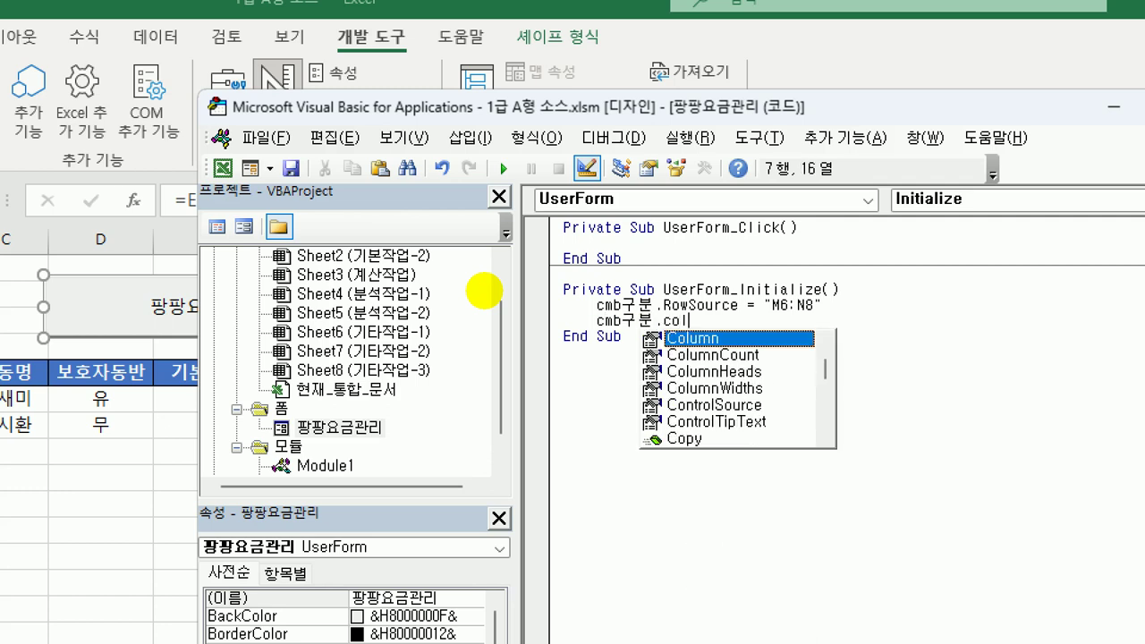
{"action": "key", "text": "Down"}
{"action": "type", "text": "=2"}
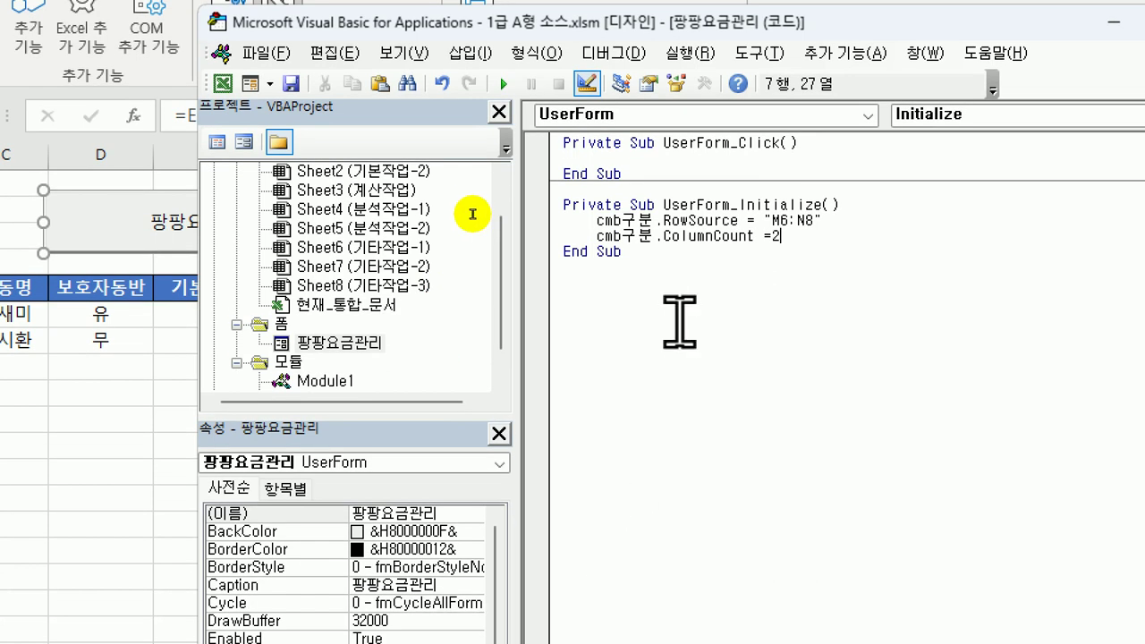
{"action": "left_click", "coordinate": [680, 407]}
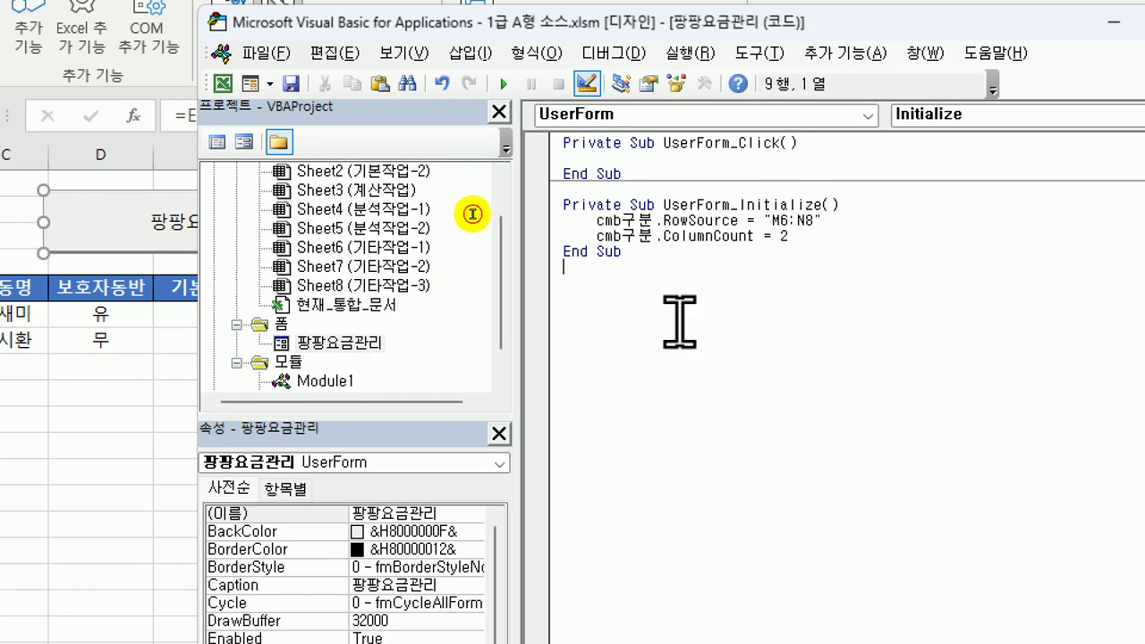
Check the properties of the 구분/기본요금 combo box on the 팡팡요금관리 form and return to the form's code.
{"action": "left_click", "coordinate": [338, 343]}
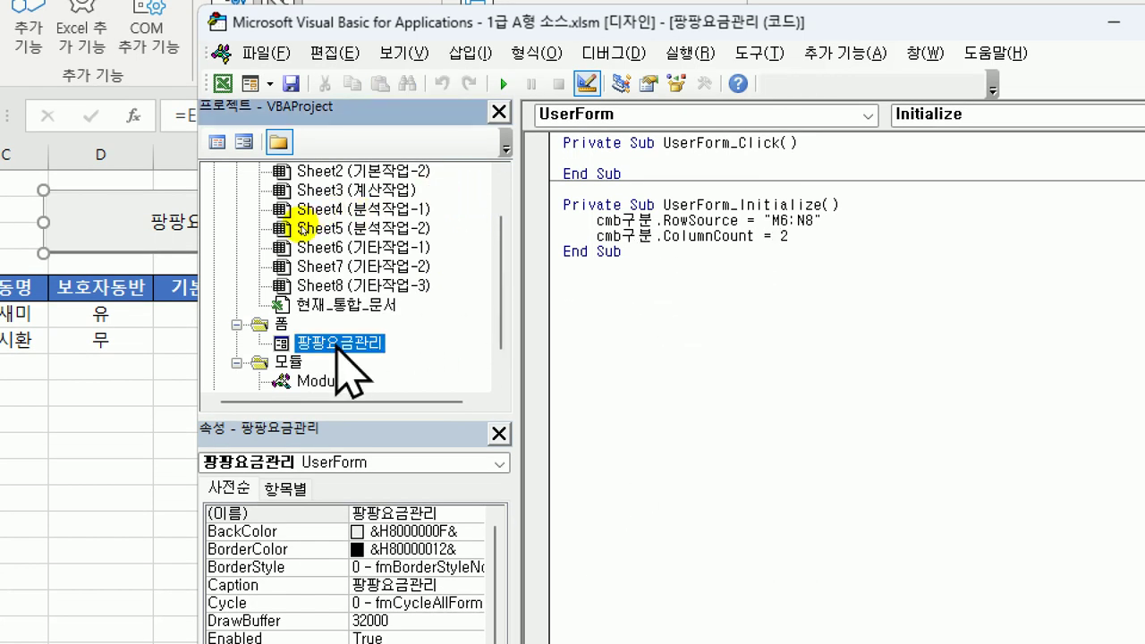
{"action": "double_click", "coordinate": [339, 345]}
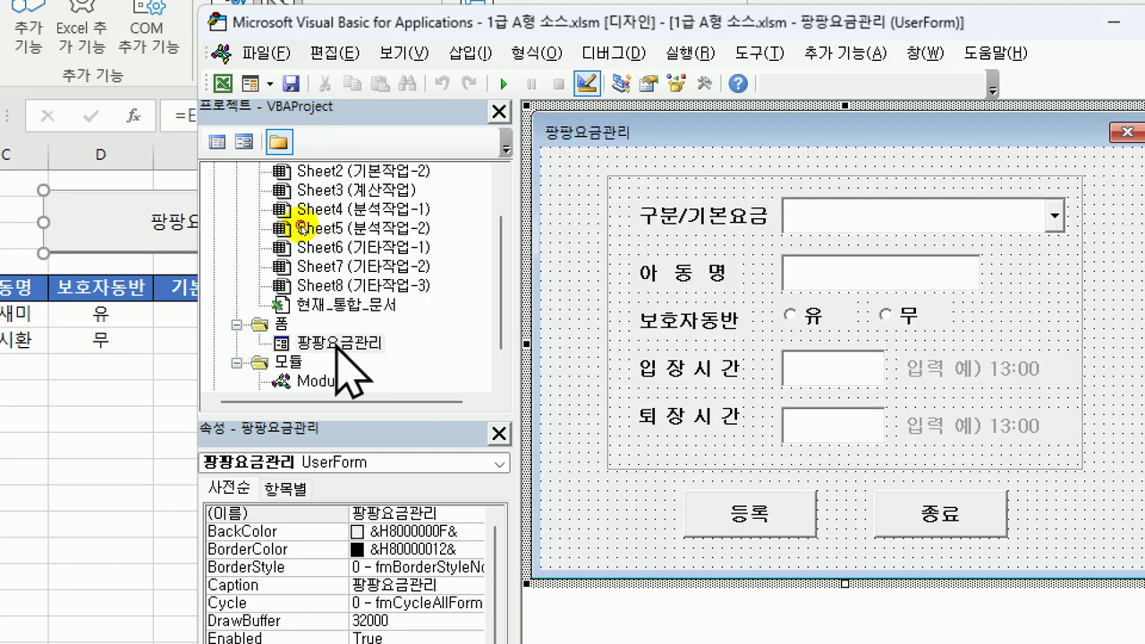
{"action": "left_click", "coordinate": [977, 224]}
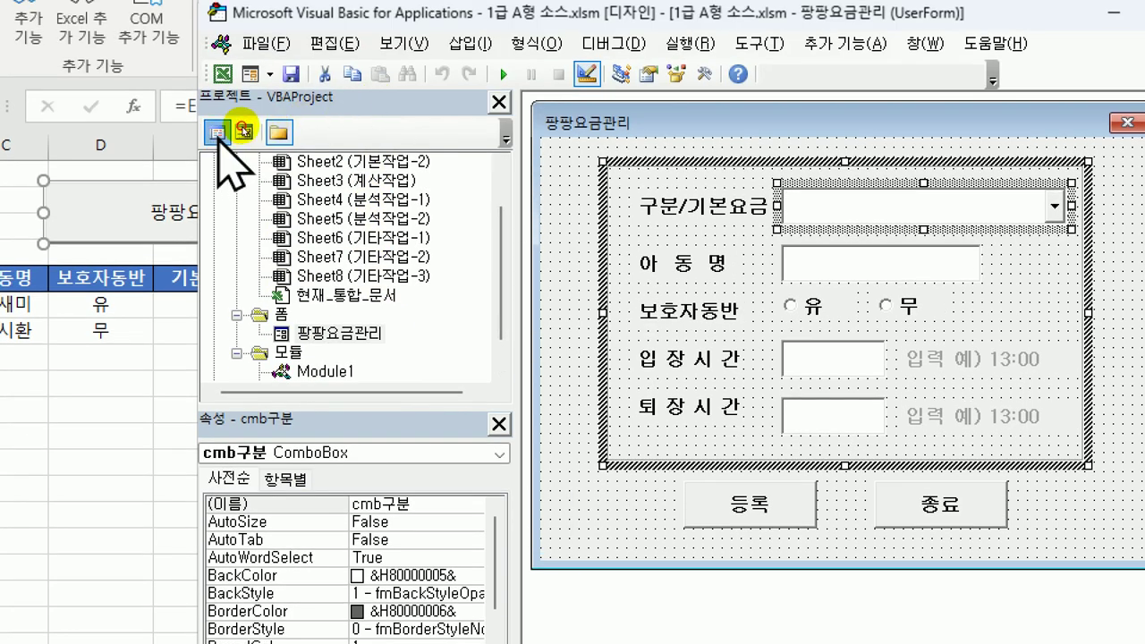
{"action": "left_click", "coordinate": [218, 133]}
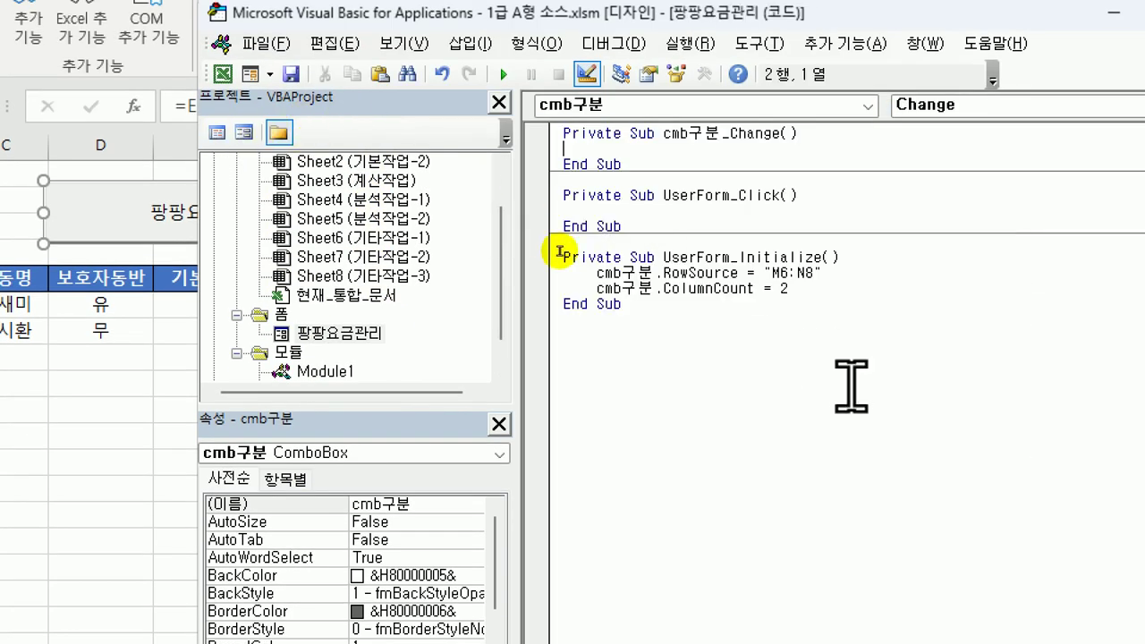
Comment out the cmb구분.ColumnCount = 2 line in UserForm_Initialize.
{"action": "left_click", "coordinate": [810, 289]}
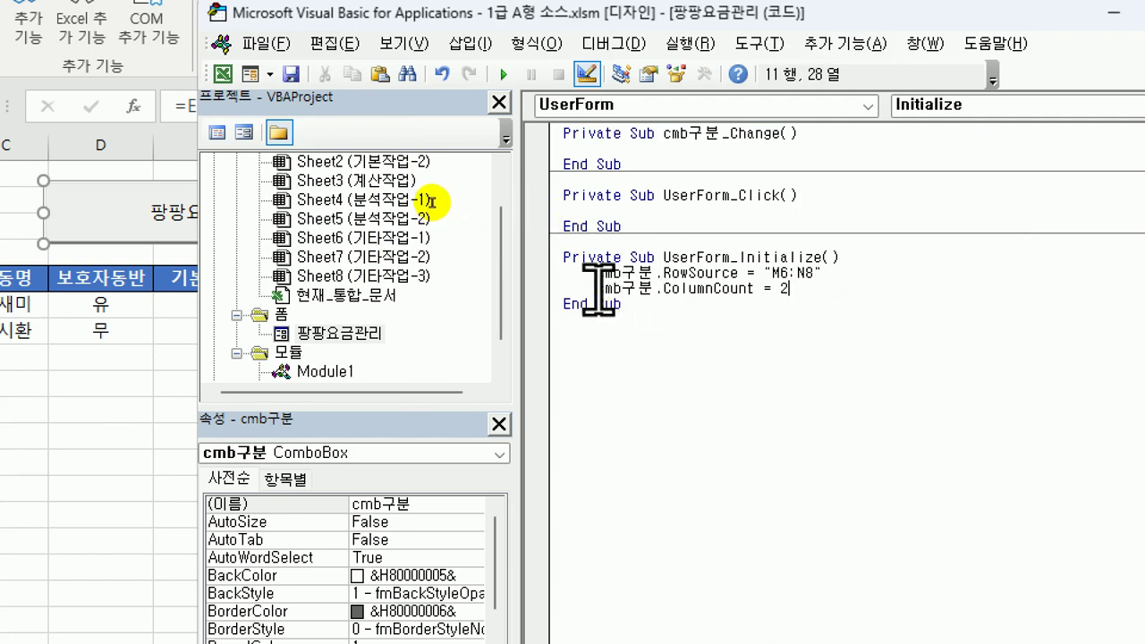
{"action": "left_click", "coordinate": [597, 289]}
{"action": "type", "text": "'"}
{"action": "left_click", "coordinate": [617, 389]}
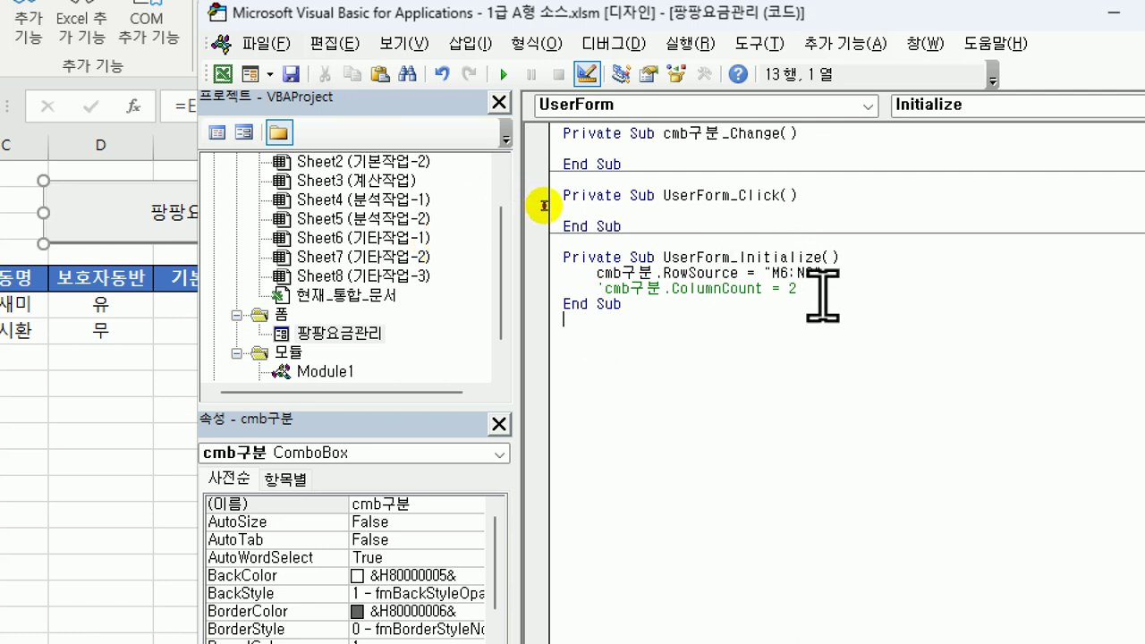
Below the commented line in UserForm_Initialize, add the statement opt유.Value = True.
{"action": "left_click", "coordinate": [821, 288]}
{"action": "key", "text": "Return"}
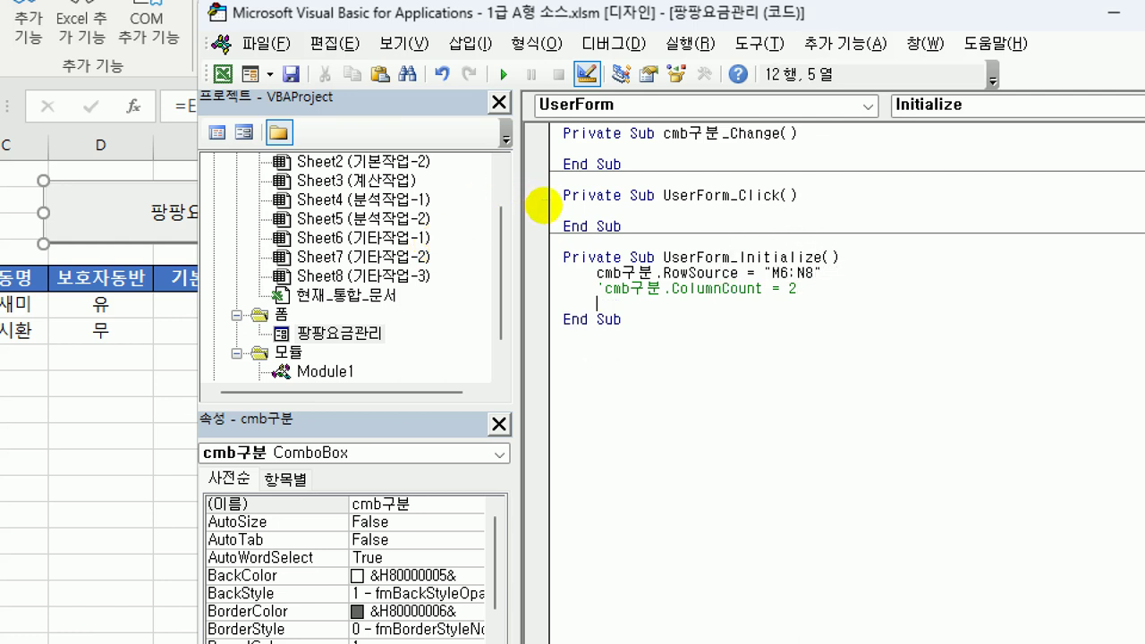
{"action": "type", "text": "opt"}
{"action": "type", "text": "뮤"}
{"action": "type", "text": ".va"}
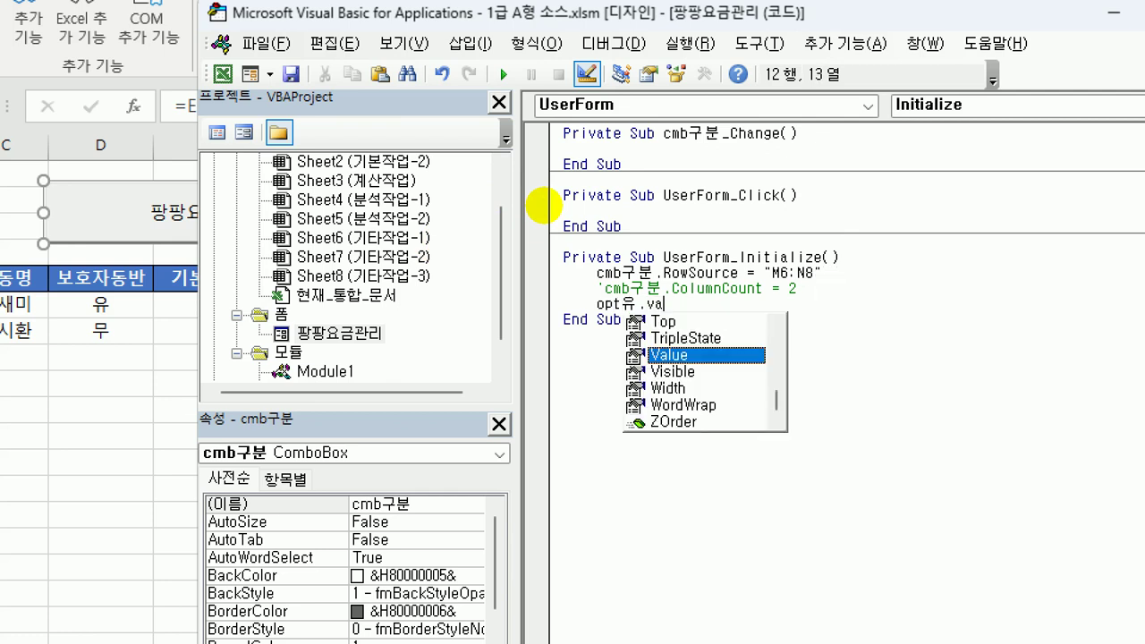
{"action": "type", "text": "lue = t"}
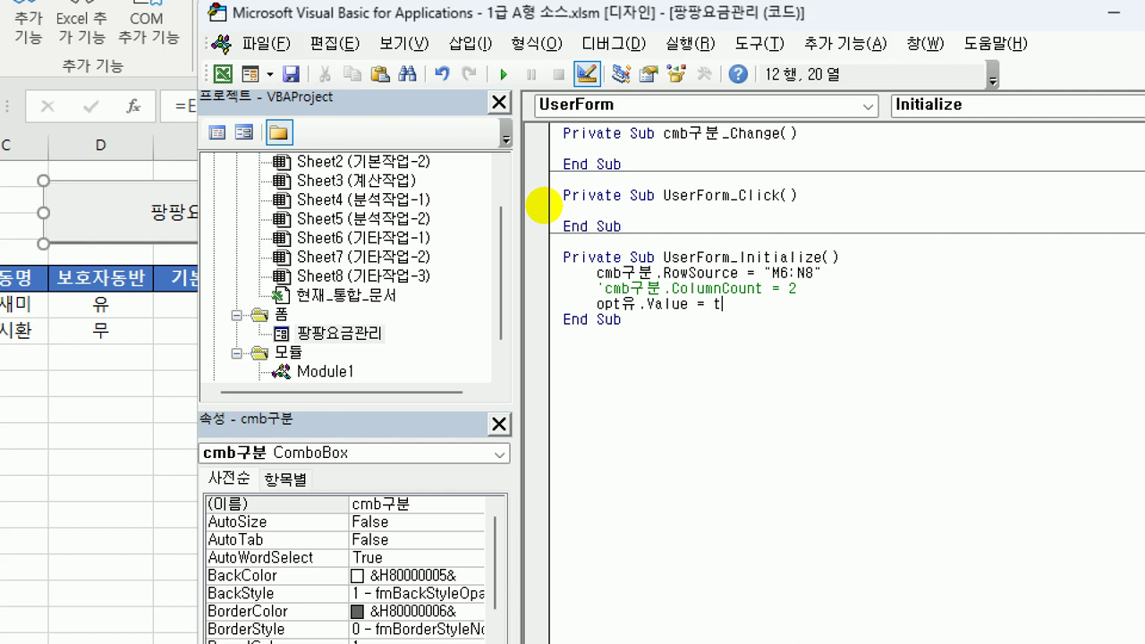
{"action": "type", "text": "rue"}
{"action": "key", "text": "Down"}
Return to the 팡팡요금관리 form design and open the click event code of its 종료 button.
{"action": "double_click", "coordinate": [334, 331]}
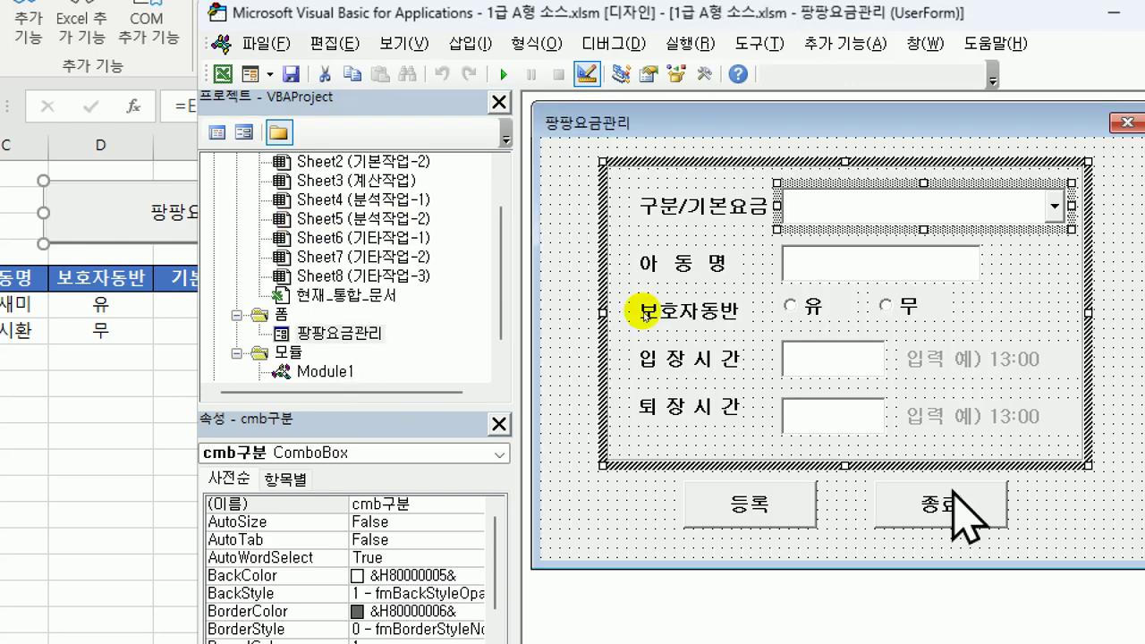
{"action": "left_click", "coordinate": [967, 515]}
{"action": "double_click", "coordinate": [967, 516]}
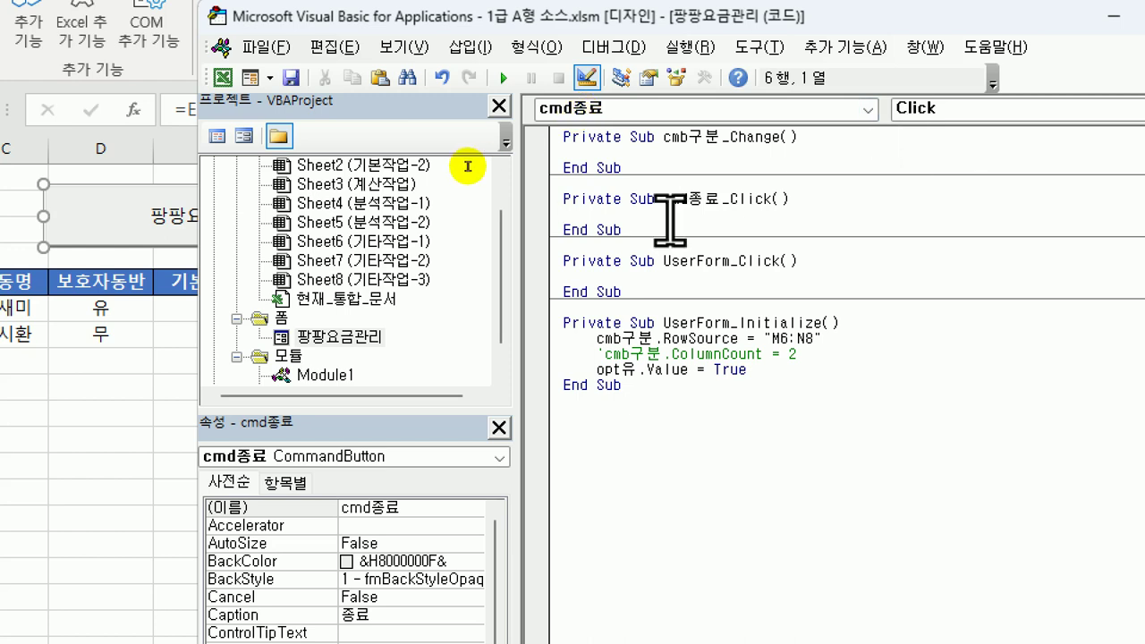
In cmd종료_Click, write a MsgBox statement with Now as the prompt and vbOKOnly as the button style.
{"action": "key", "text": "Tab"}
{"action": "type", "text": "msgbox"}
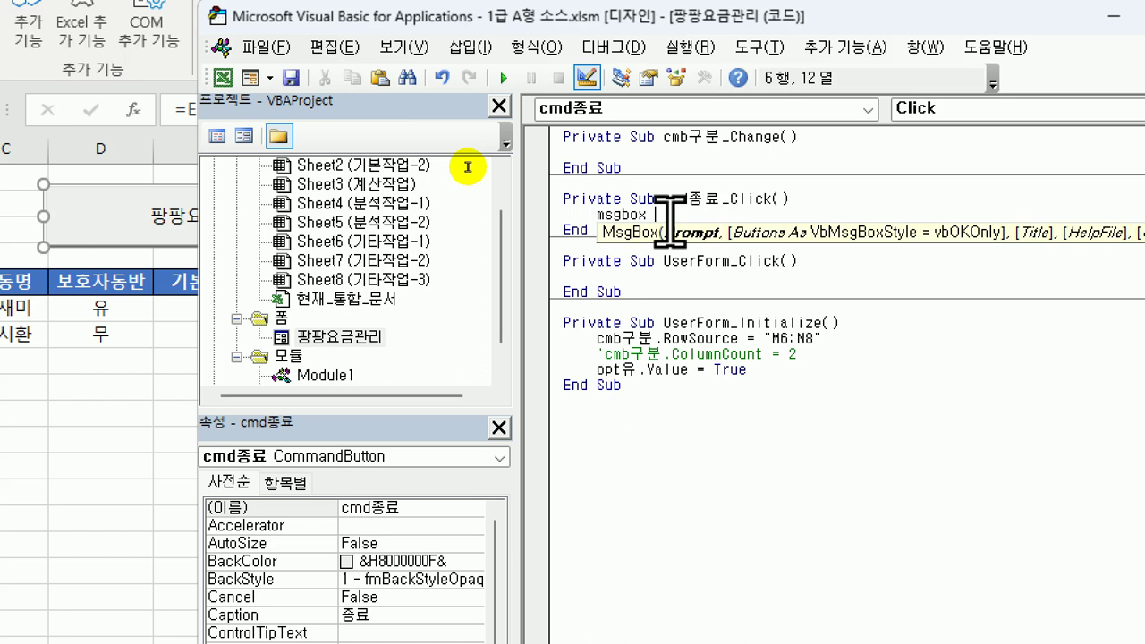
{"action": "type", "text": "now,"}
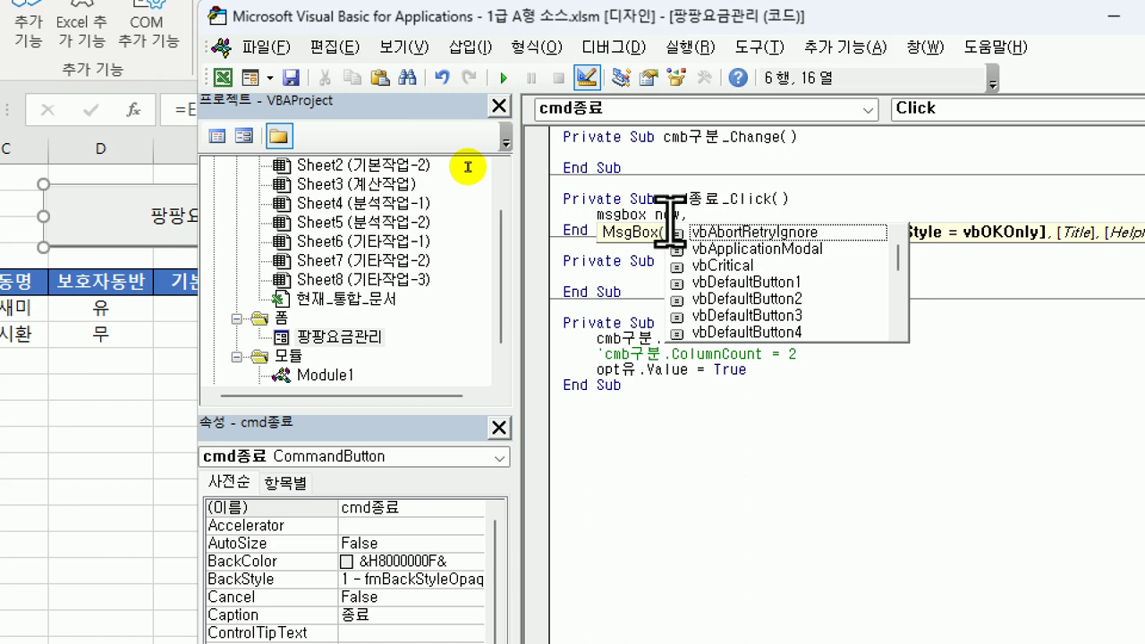
{"action": "type", "text": "vo"}
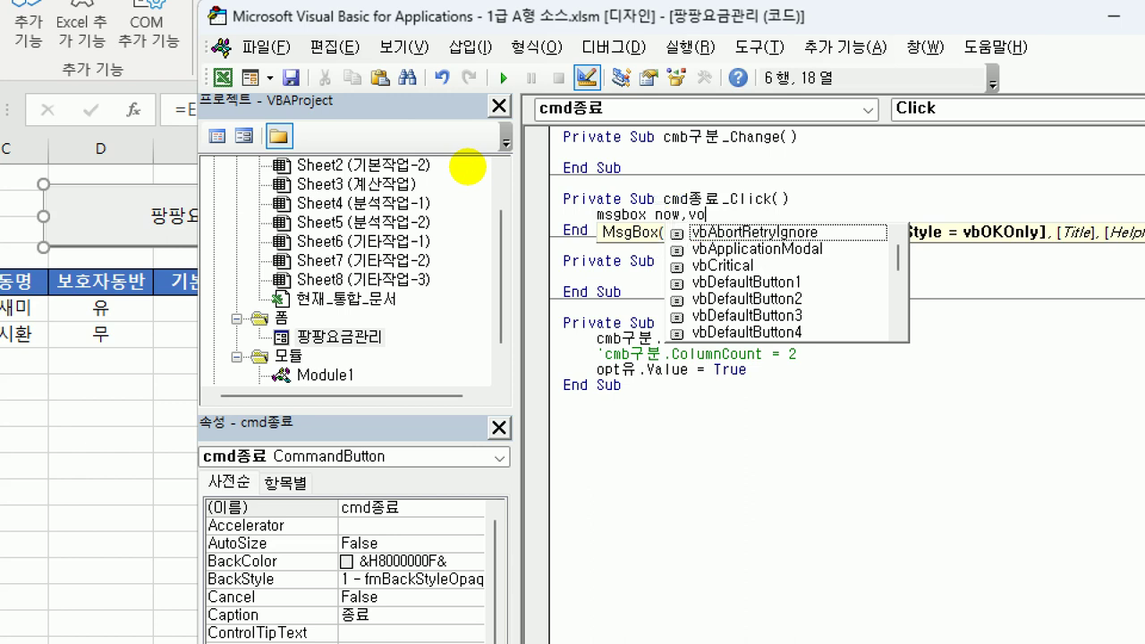
{"action": "key", "text": "BackSpace"}
{"action": "type", "text": "bok"}
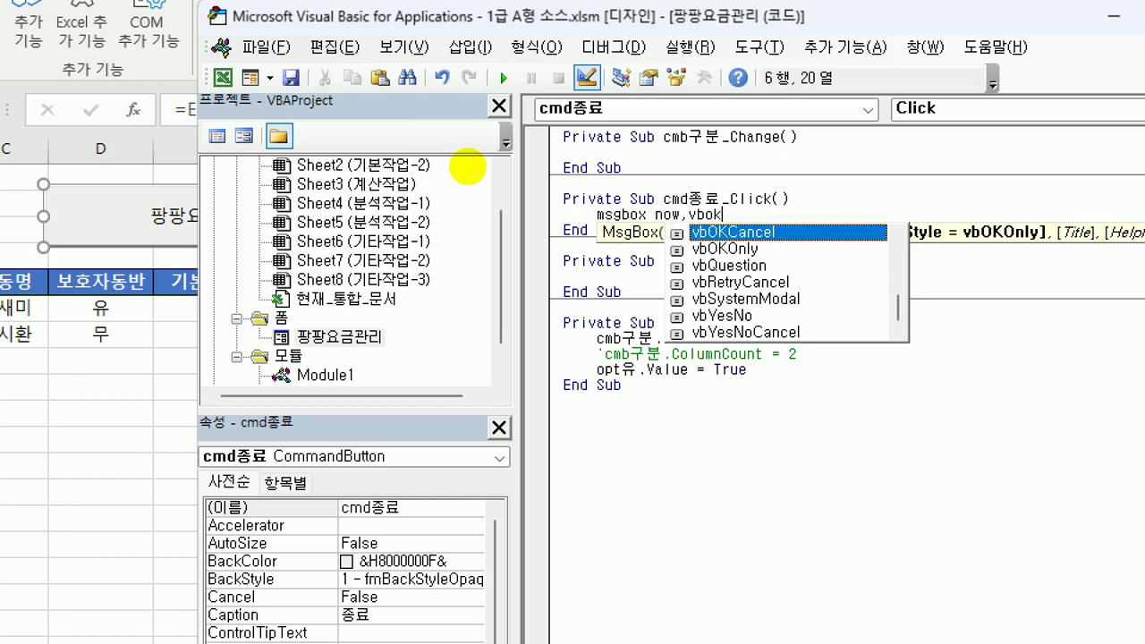
{"action": "key", "text": "Down"}
{"action": "key", "text": "Tab"}
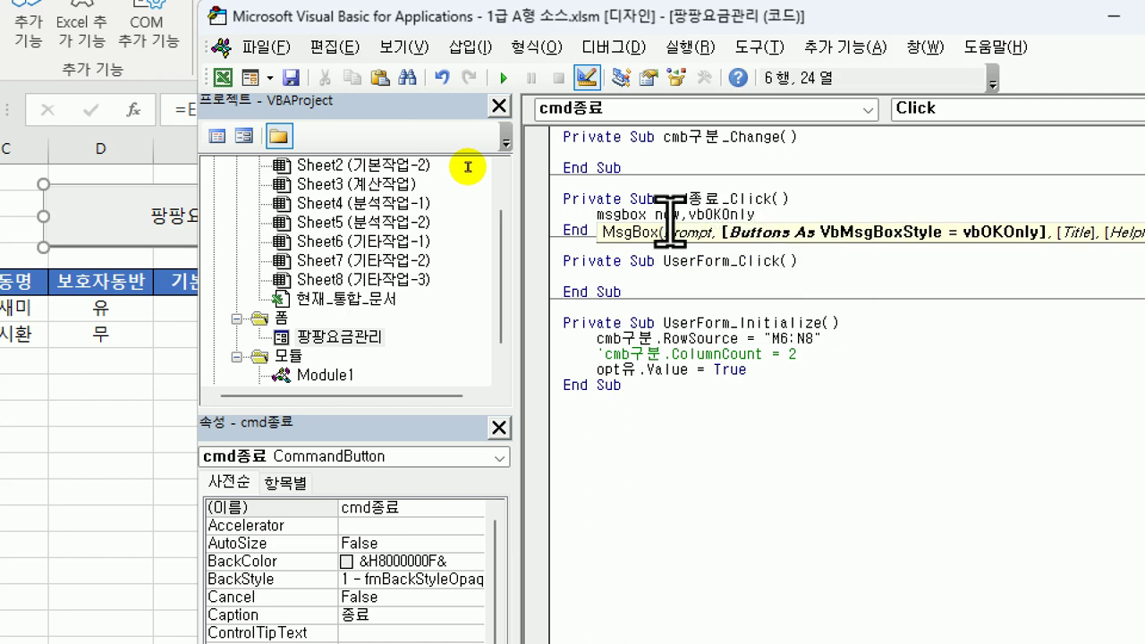
Give the message box the title "등록화면을 종료합니다." and start a new line below the statement.
{"action": "type", "text": ", "}
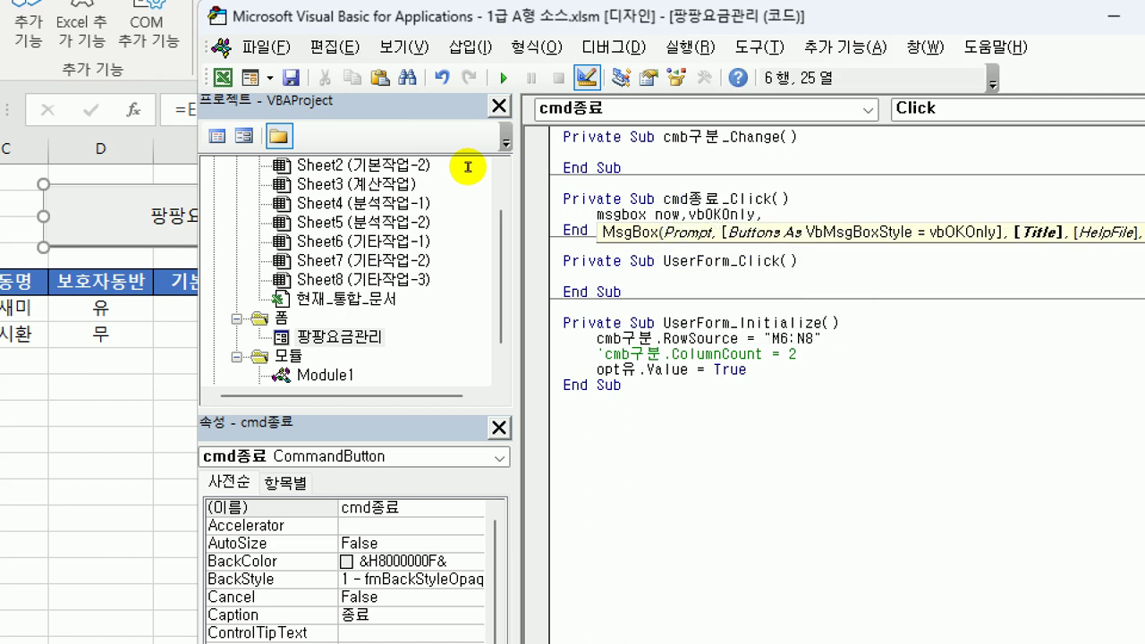
{"action": "type", "text": "\"등록화면"}
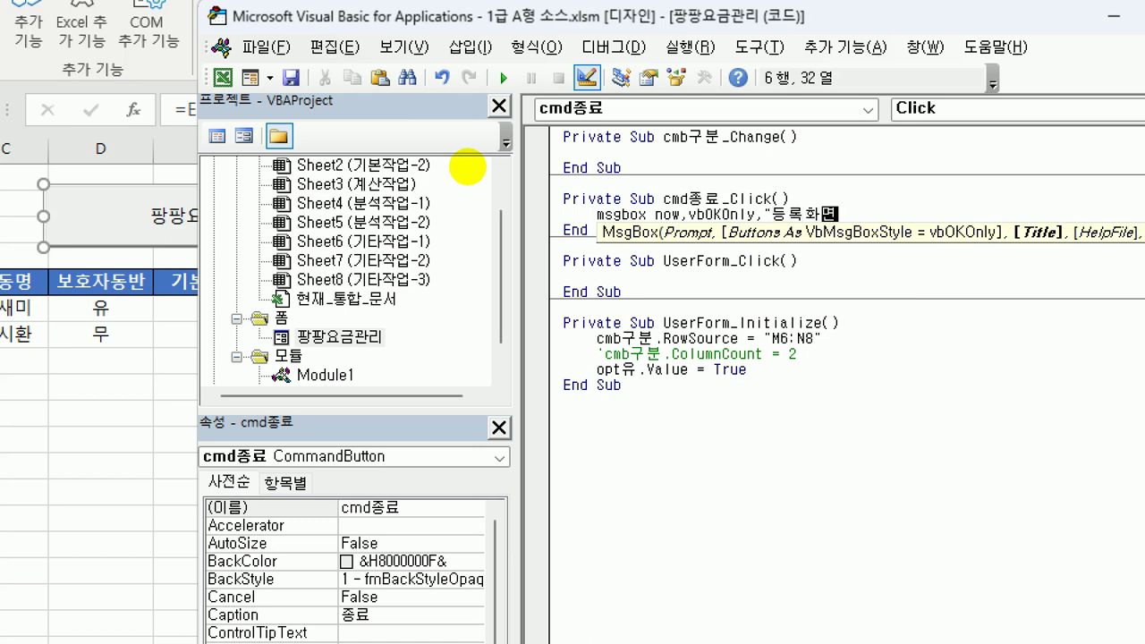
{"action": "type", "text": "을 종료합니다"}
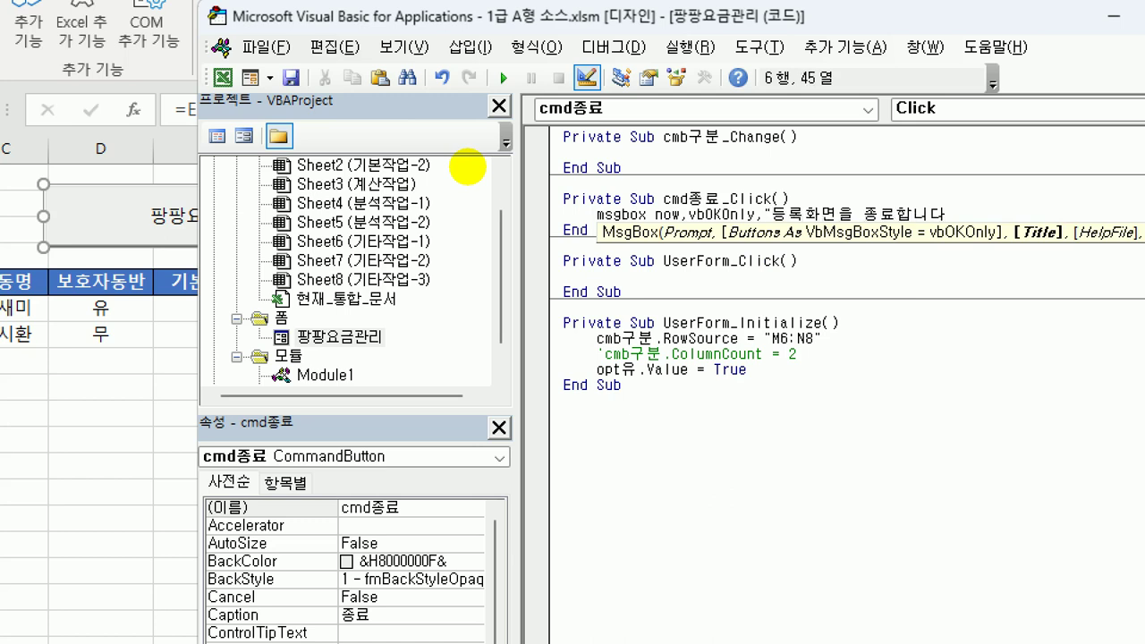
{"action": "type", "text": "."}
{"action": "key", "text": "Return"}
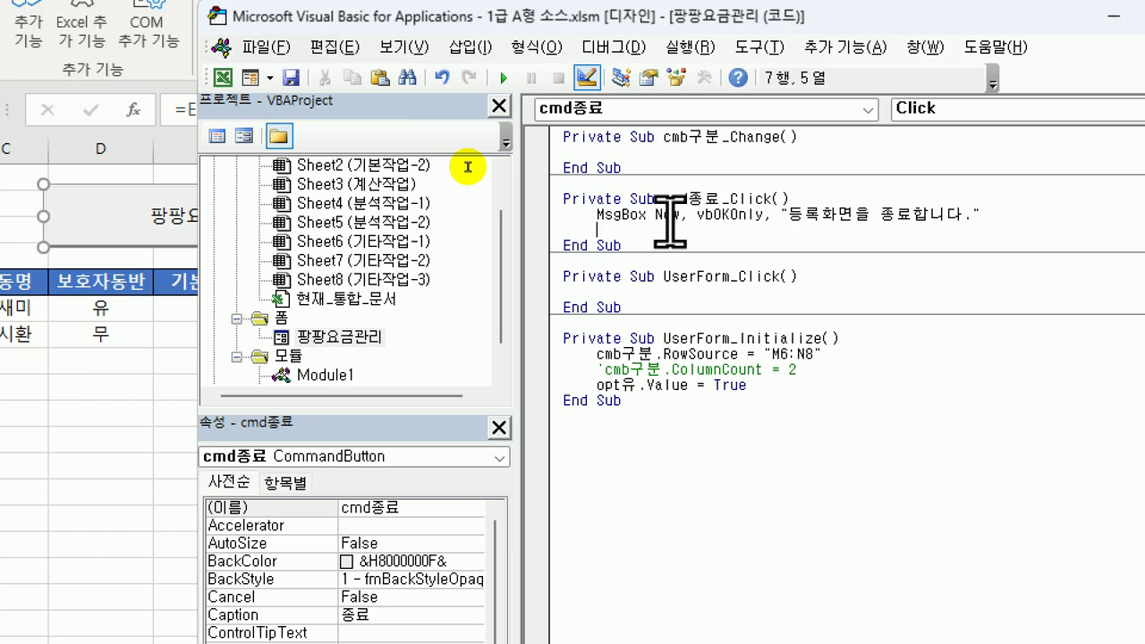
Complete cmd종료_Click with the statement Unload Me, and create an indented cmd등록_Click procedure.
{"action": "type", "text": "unload Me"}
{"action": "key", "text": "Up"}
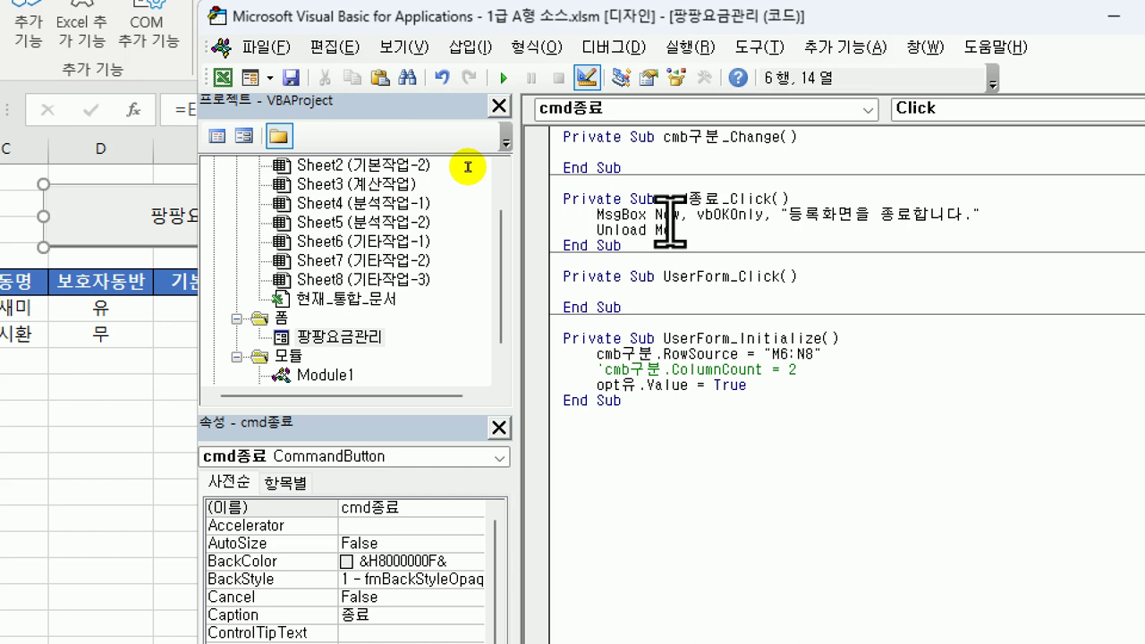
{"action": "left_click", "coordinate": [658, 109]}
{"action": "left_click", "coordinate": [635, 157]}
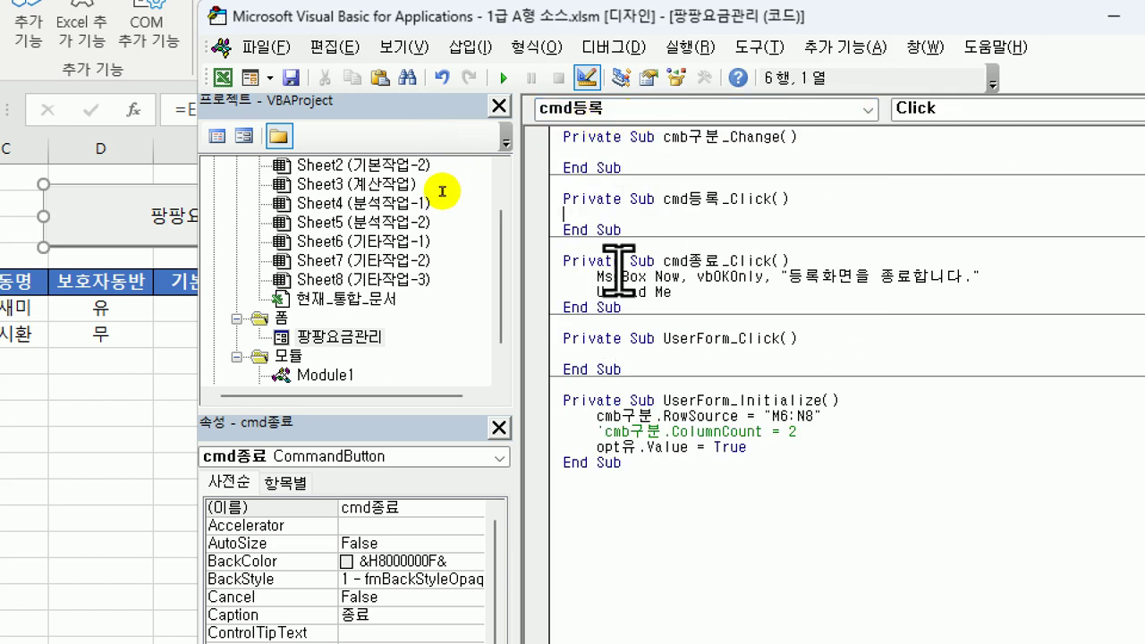
{"action": "key", "text": "Tab"}
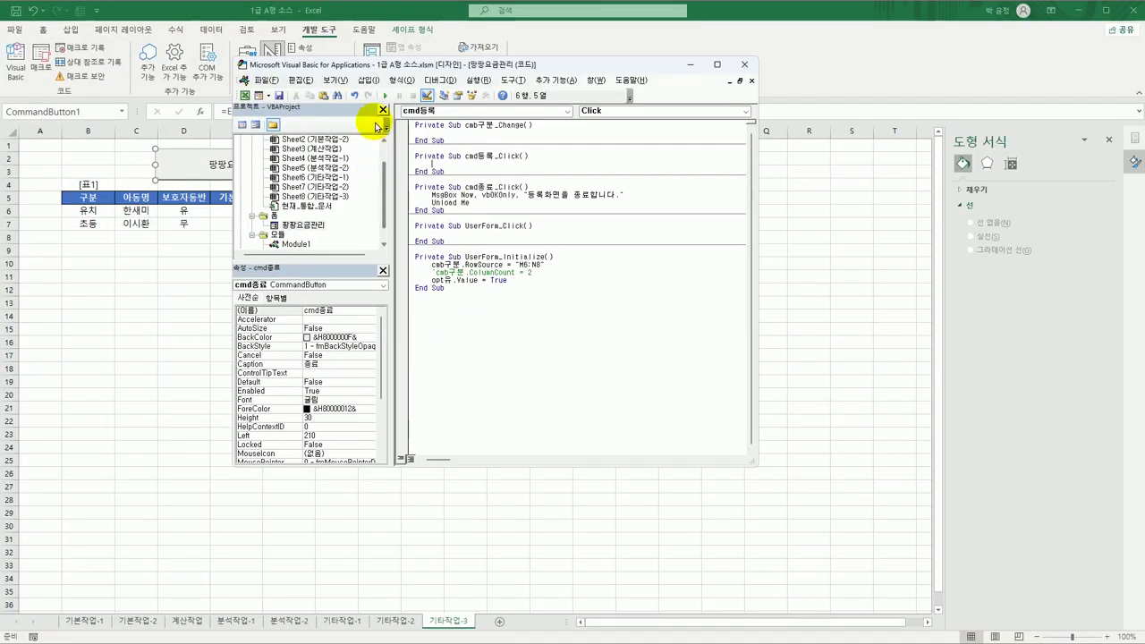
Examine where [표1] starts on the 기타작업-3 sheet by selecting cell B4, and return to the form code.
{"action": "left_click_drag", "start_coordinate": [409, 70], "coordinate": [467, 216]}
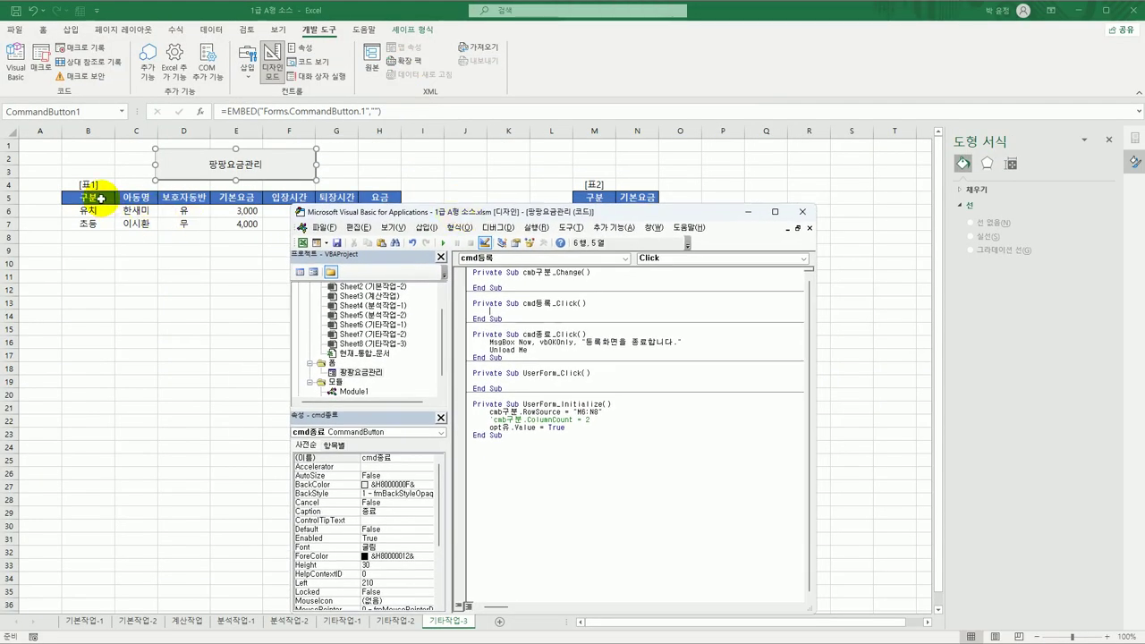
{"action": "left_click", "coordinate": [101, 198]}
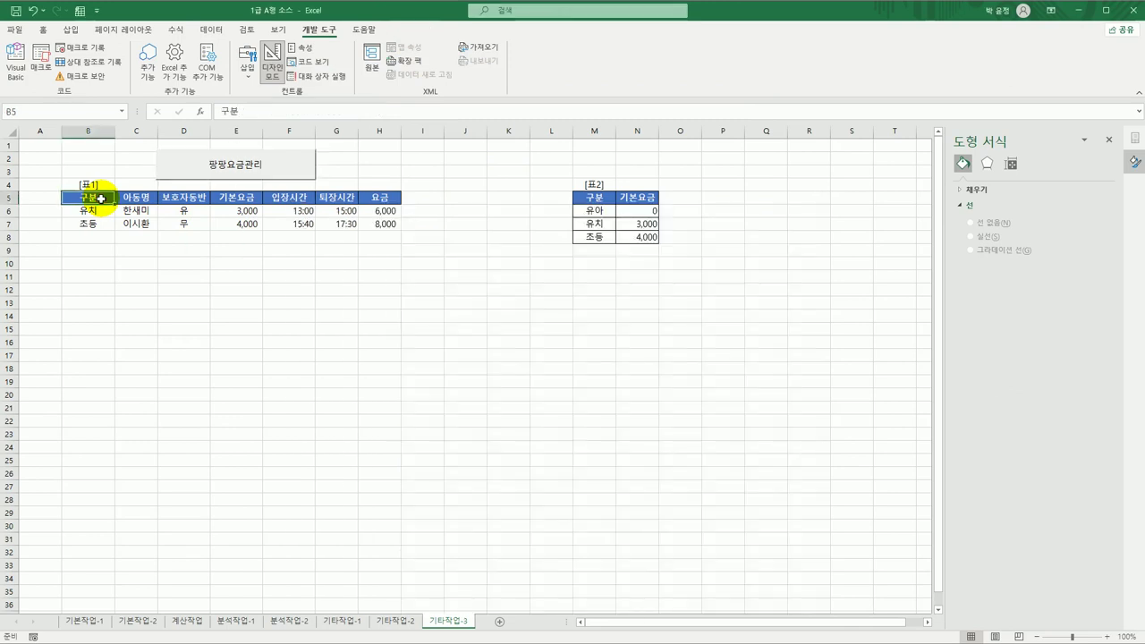
{"action": "left_click_drag", "start_coordinate": [92, 144], "coordinate": [84, 185]}
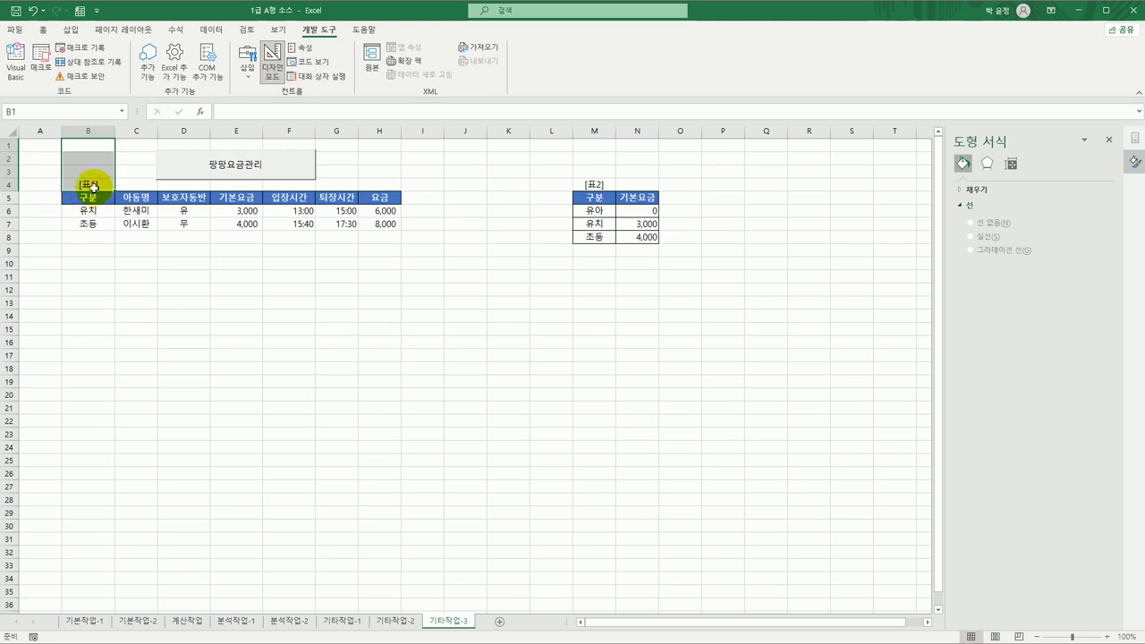
{"action": "left_click", "coordinate": [89, 185]}
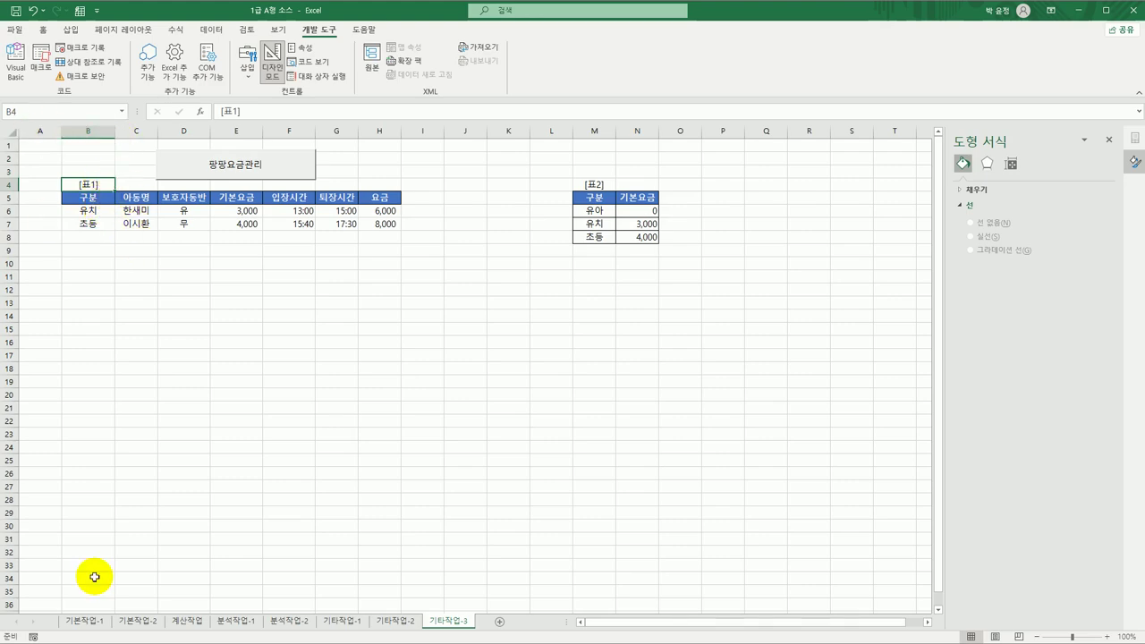
{"action": "left_click", "coordinate": [15, 63]}
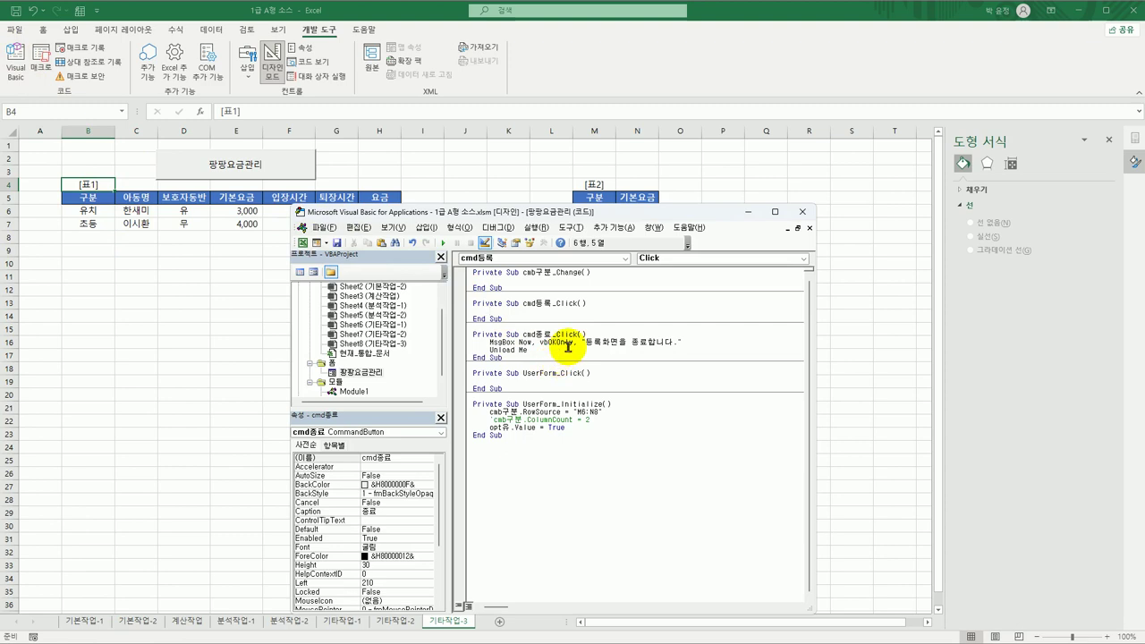
In cmd등록_Click, begin an assignment statement for the variable i.
{"action": "type", "text": "행"}
{"action": "key", "text": "BackSpace"}
{"action": "type", "text": "i = range("}
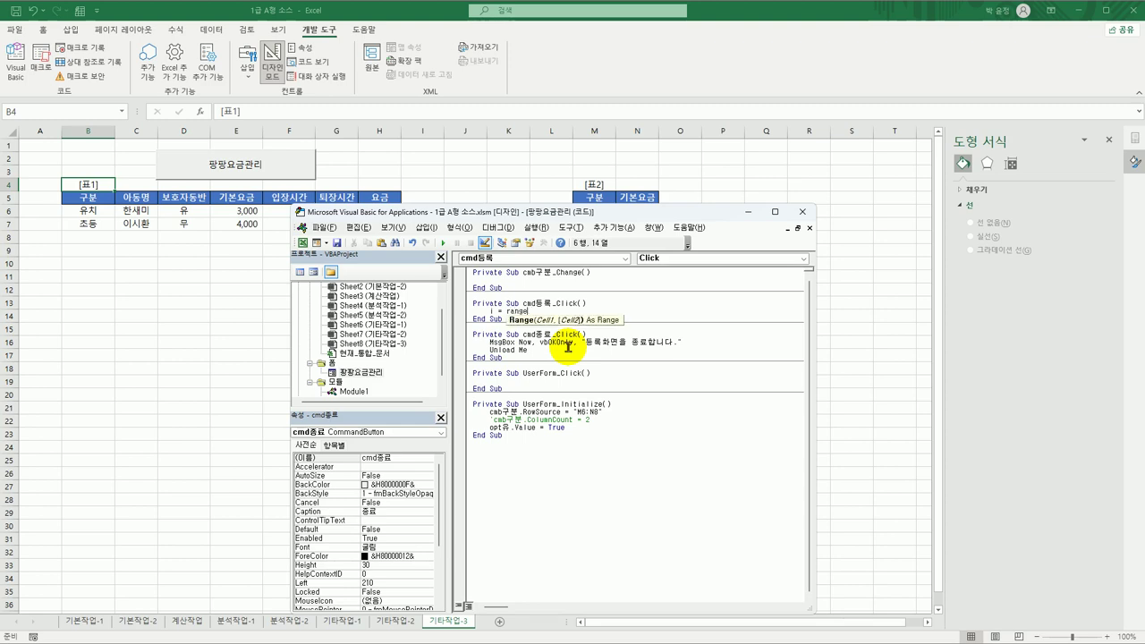
{"action": "key", "text": "BackSpace"}
{"action": "key", "text": "BackSpace"}
{"action": "key", "text": "BackSpace"}
{"action": "key", "text": "BackSpace"}
{"action": "key", "text": "BackSpace"}
{"action": "key", "text": "BackSpace"}
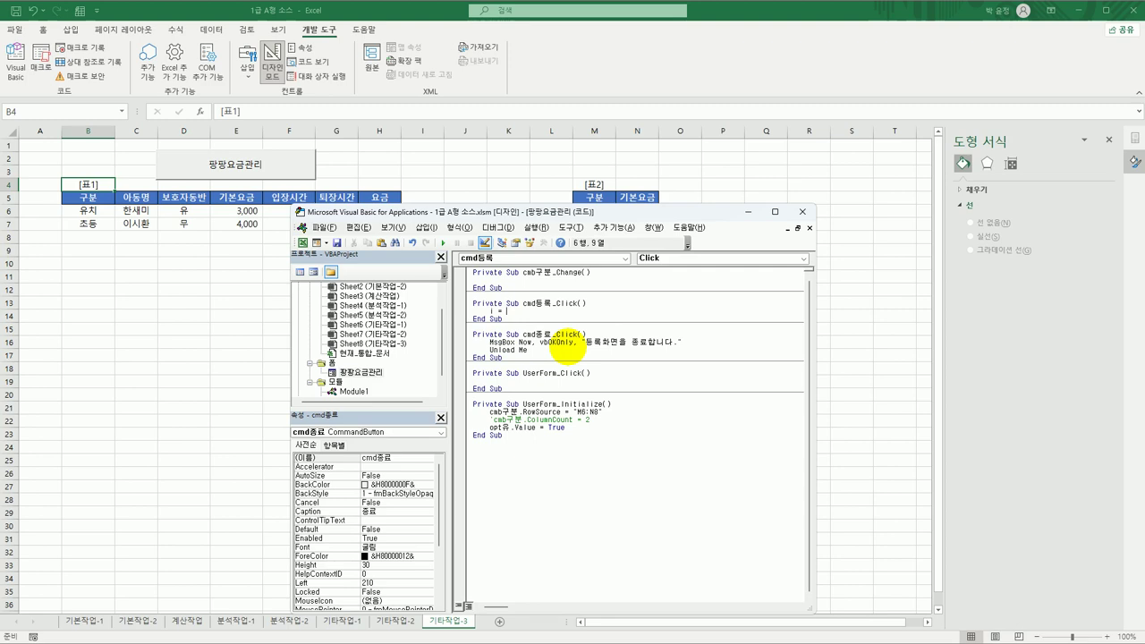
Assign [b4].Row + [b4].CurrentRegion.Rows.Count to the variable i.
{"action": "type", "text": "[b4]"}
{"action": "type", "text": ".row"}
{"action": "type", "text": "c"}
{"action": "type", "text": "[b"}
{"action": "type", "text": "4]"}
{"action": "type", "text": "cu"}
{"action": "type", "text": "ent"}
{"action": "type", "text": "regi"}
{"action": "type", "text": "on."}
{"action": "type", "text": "row"}
{"action": "type", "text": "count"}
{"action": "key", "text": "Down"}
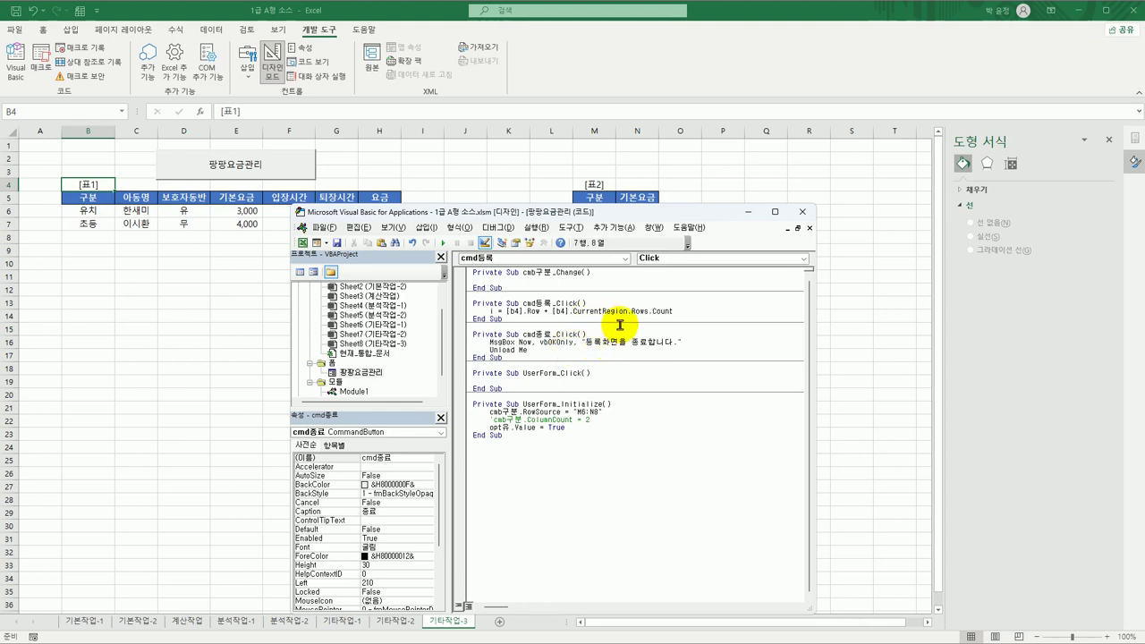
Uncover [표1] on the worksheet and check the row calculation in cmd등록_Click against its rows.
{"action": "left_click", "coordinate": [691, 315]}
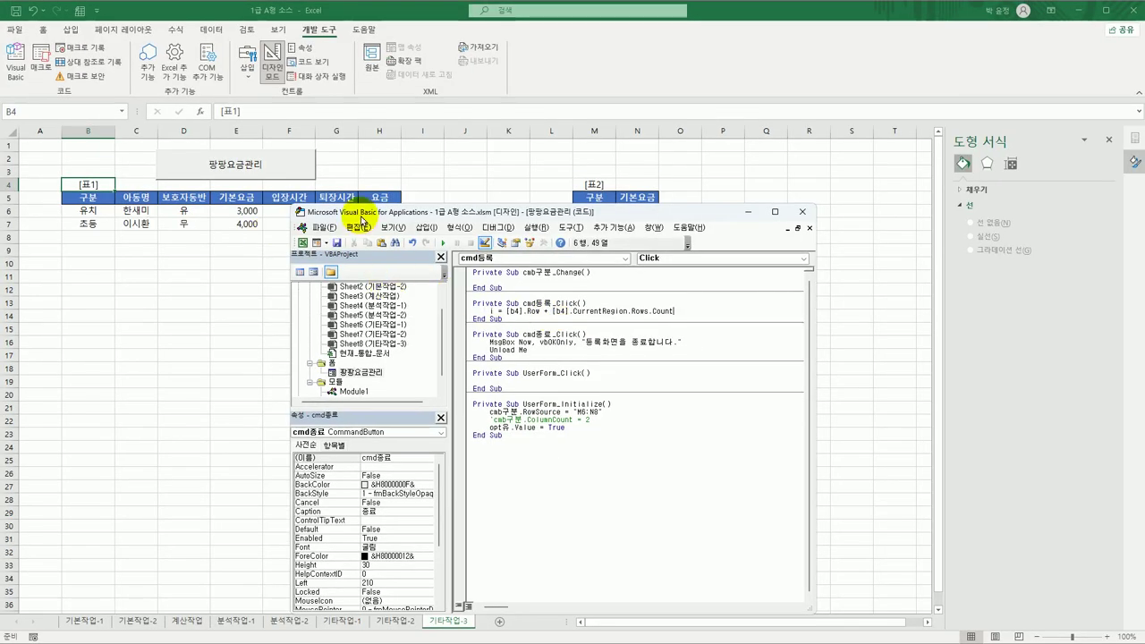
{"action": "left_click_drag", "start_coordinate": [117, 110], "coordinate": [100, 200]}
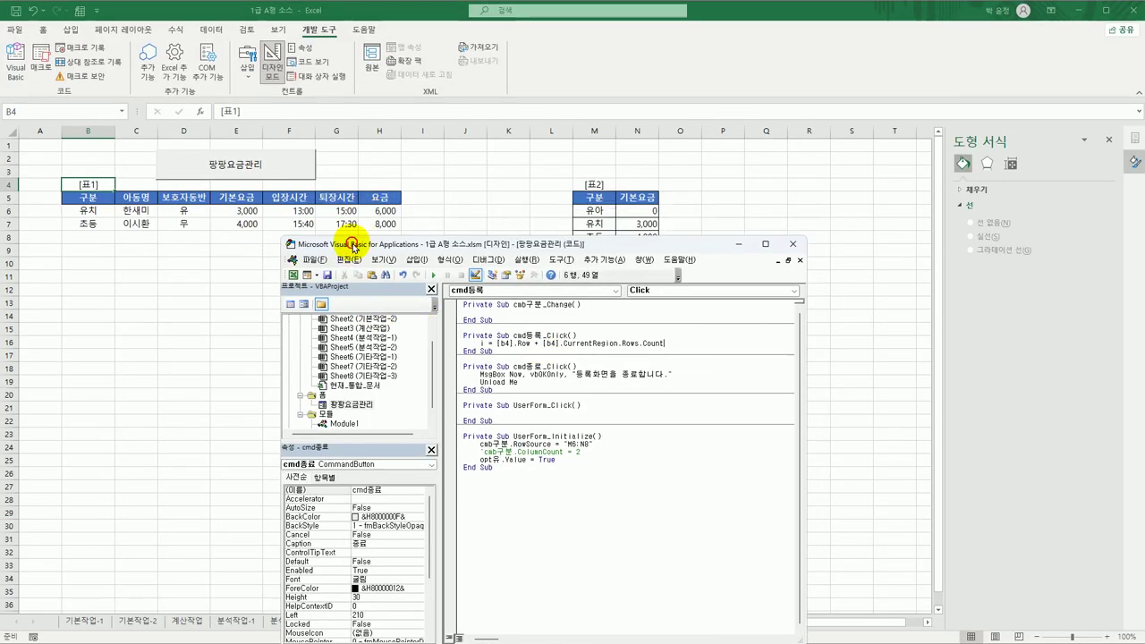
{"action": "left_click_drag", "start_coordinate": [353, 248], "coordinate": [293, 276]}
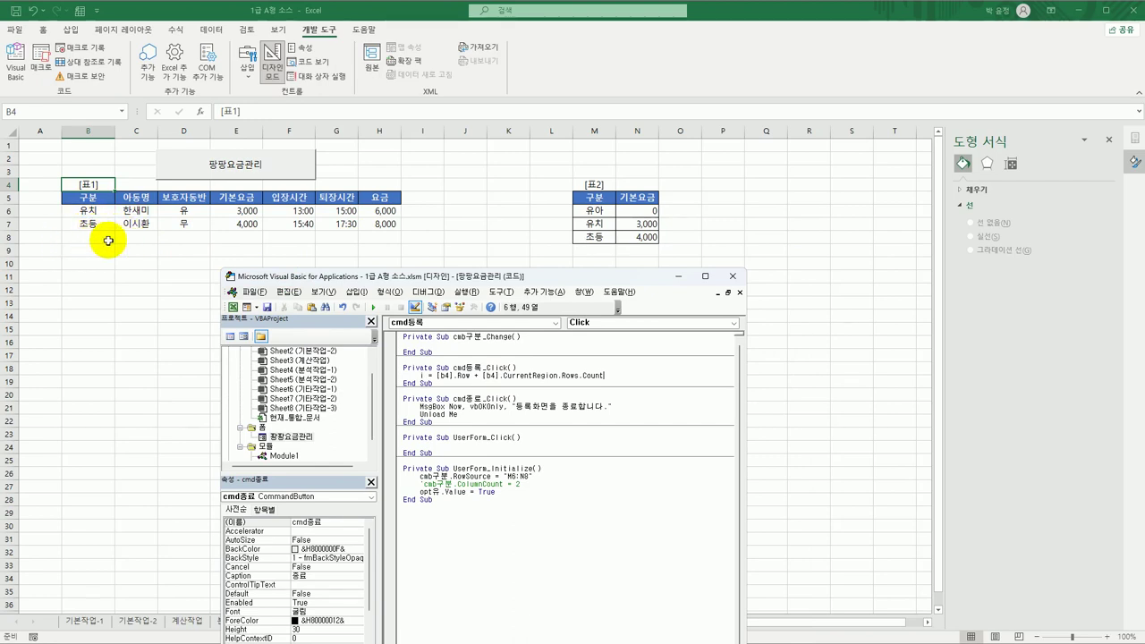
{"action": "left_click_drag", "start_coordinate": [413, 275], "coordinate": [425, 157]}
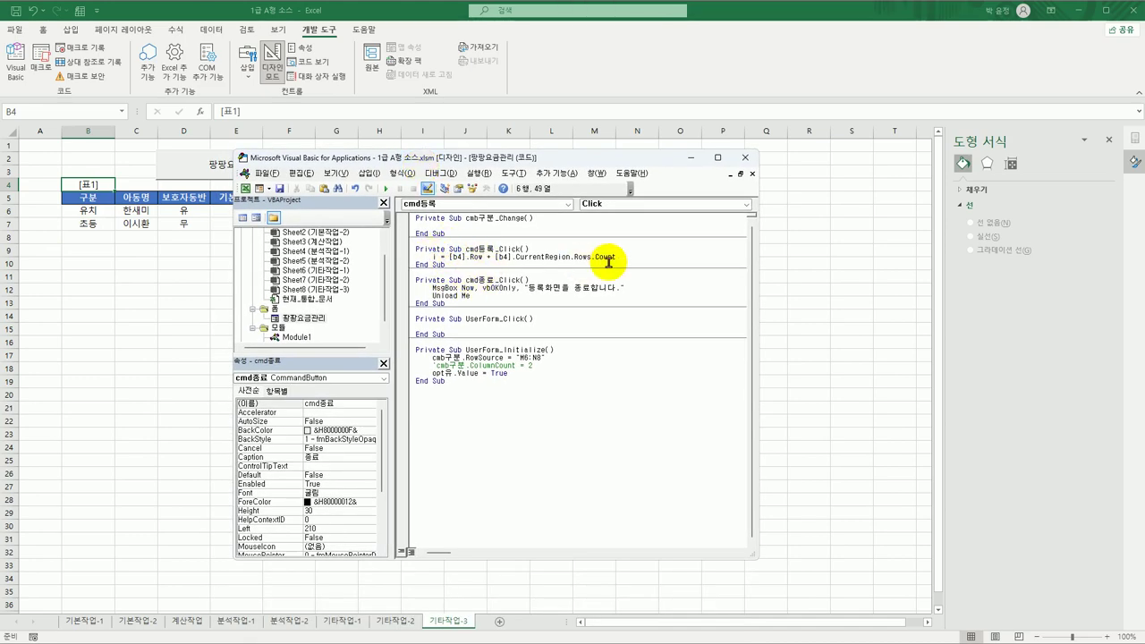
Replace the expression assigned to i with Range("b4").CurrentRegion.
{"action": "left_click_drag", "start_coordinate": [631, 257], "coordinate": [450, 257]}
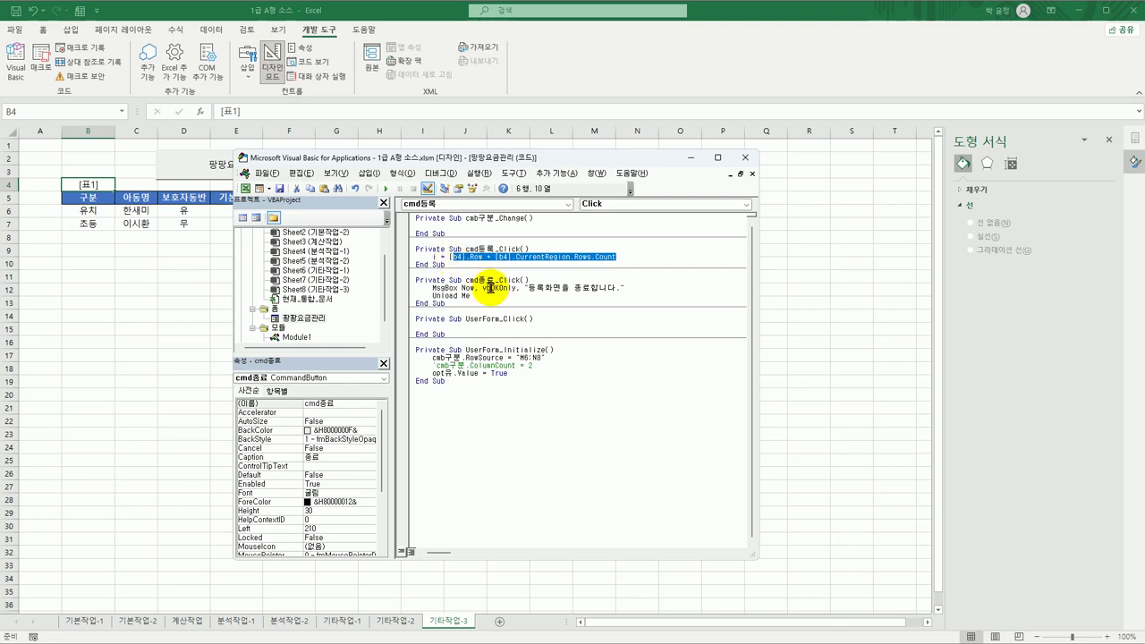
{"action": "key", "text": "BackSpace"}
{"action": "key", "text": "BackSpace"}
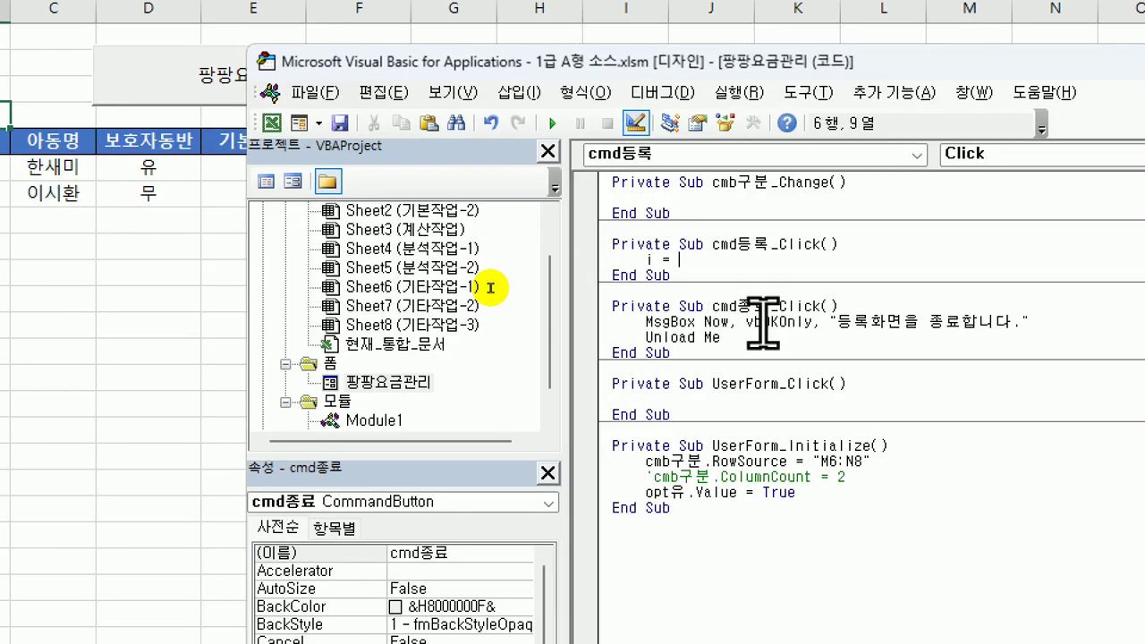
{"action": "type", "text": "rang"}
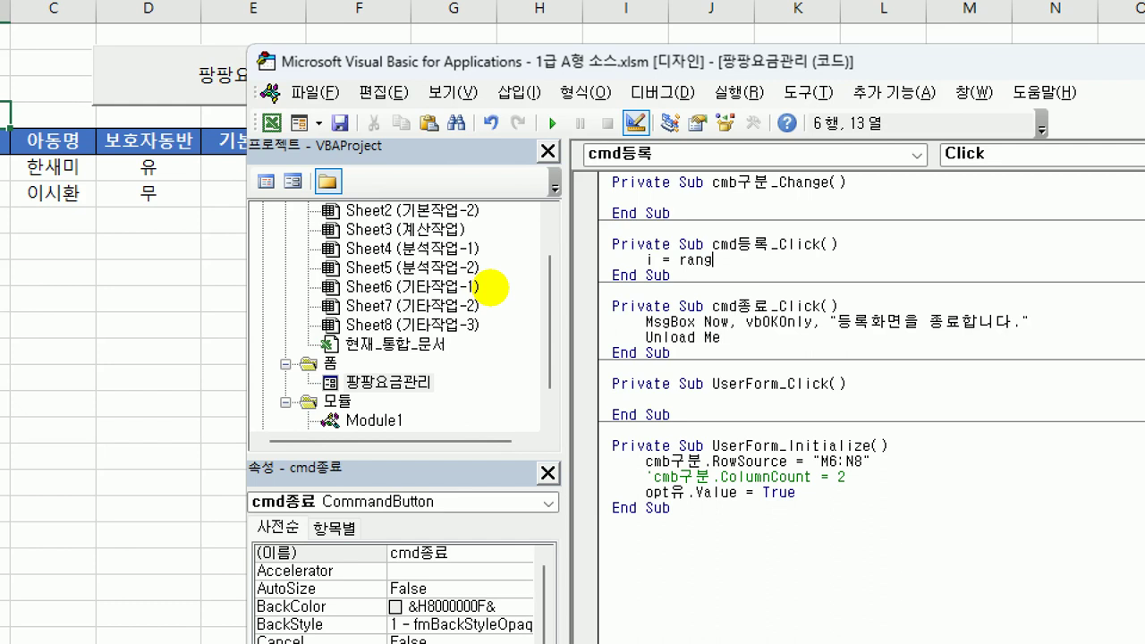
{"action": "key", "text": "BackSpace"}
{"action": "key", "text": "BackSpace"}
{"action": "type", "text": "nge("}
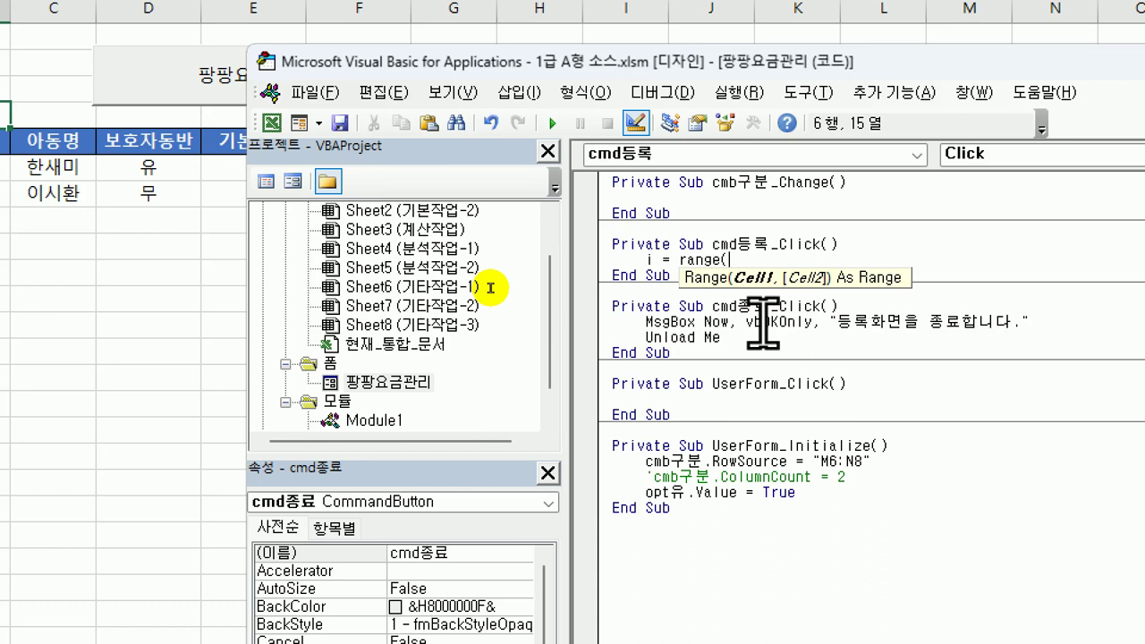
{"action": "type", "text": "\"b4"}
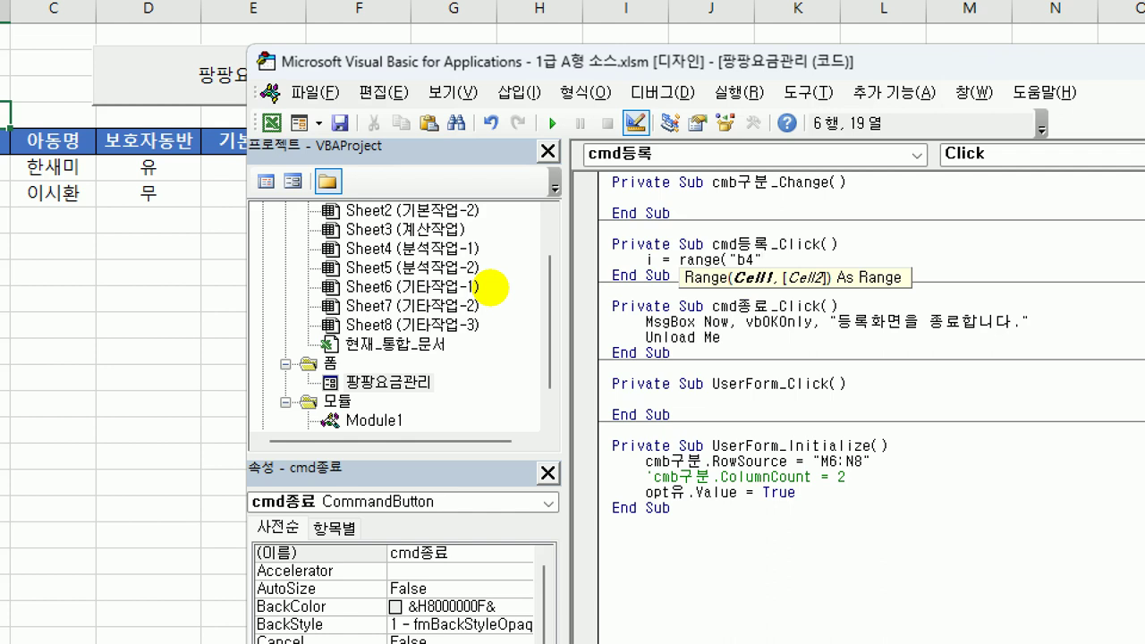
{"action": "type", "text": "\")"}
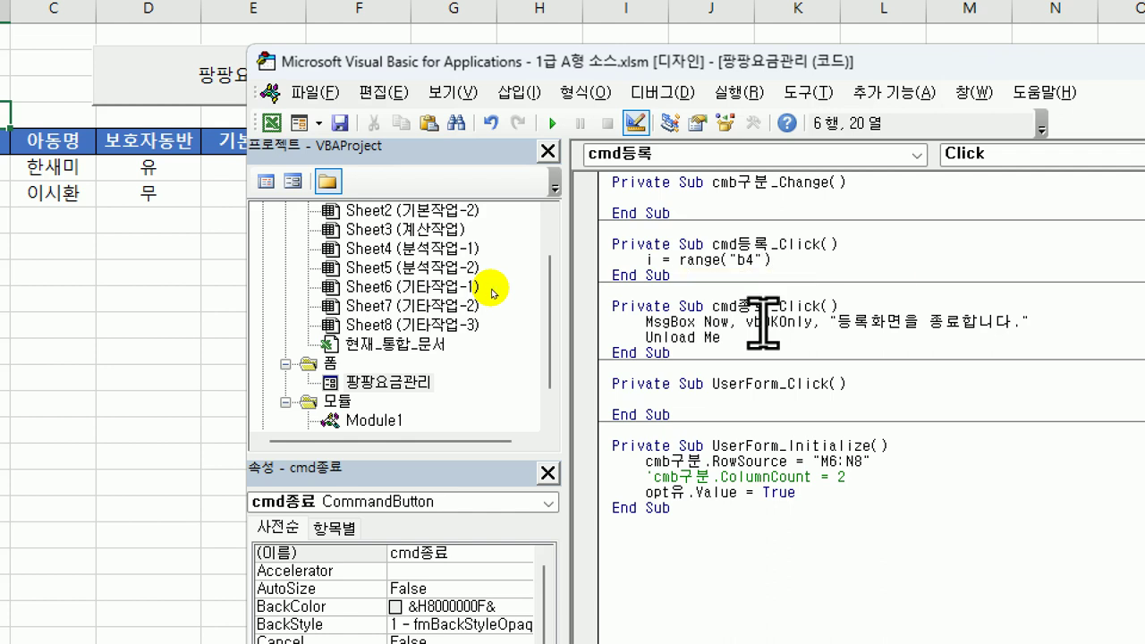
{"action": "type", "text": ".cu"}
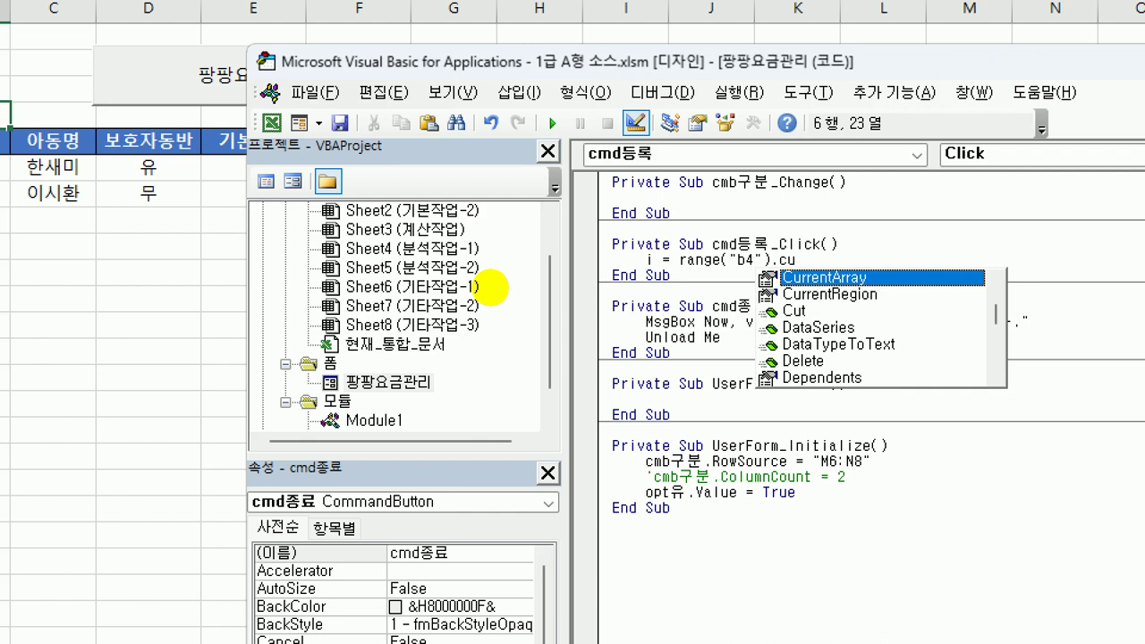
{"action": "key", "text": "Down"}
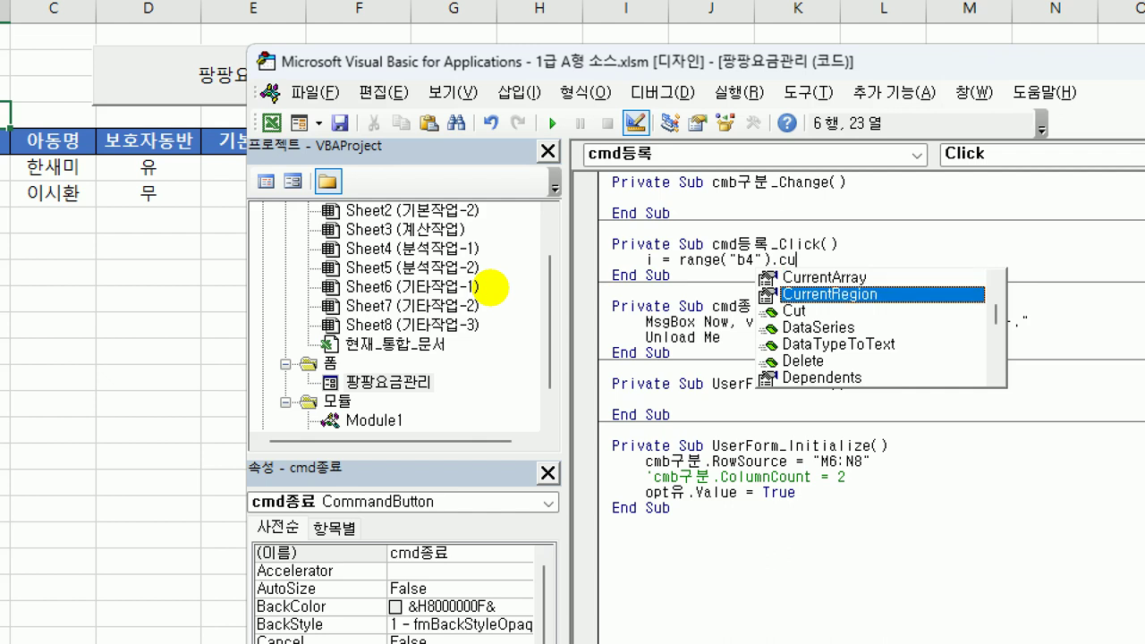
{"action": "key", "text": "Tab"}
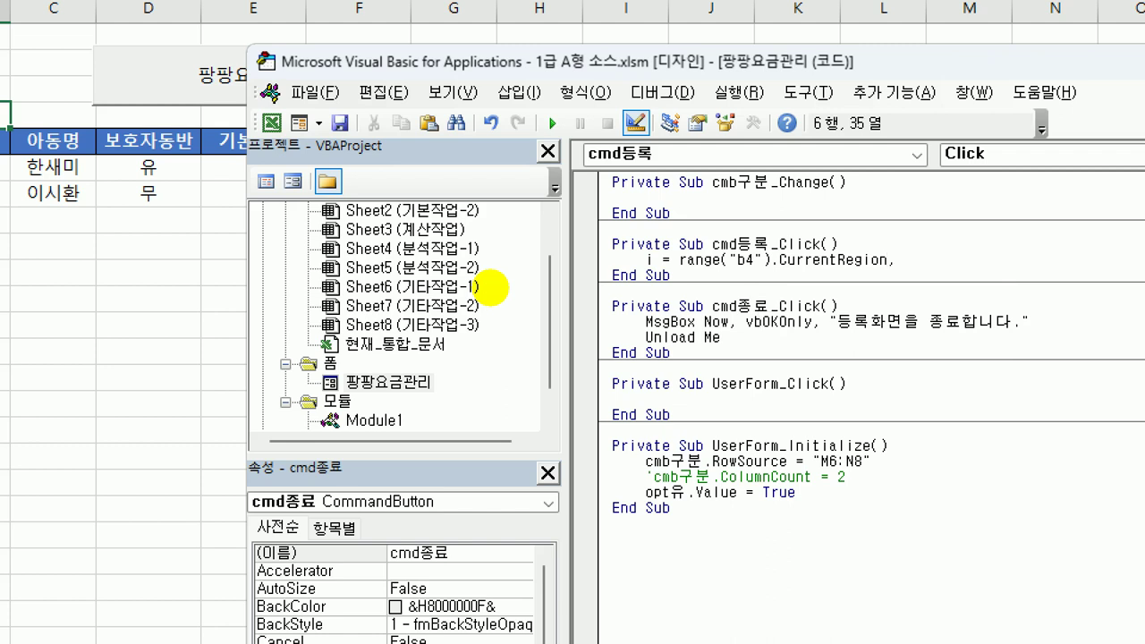
Extend the expression after CurrentRegion with .Rows.Count and a plus sign.
{"action": "type", "text": "."}
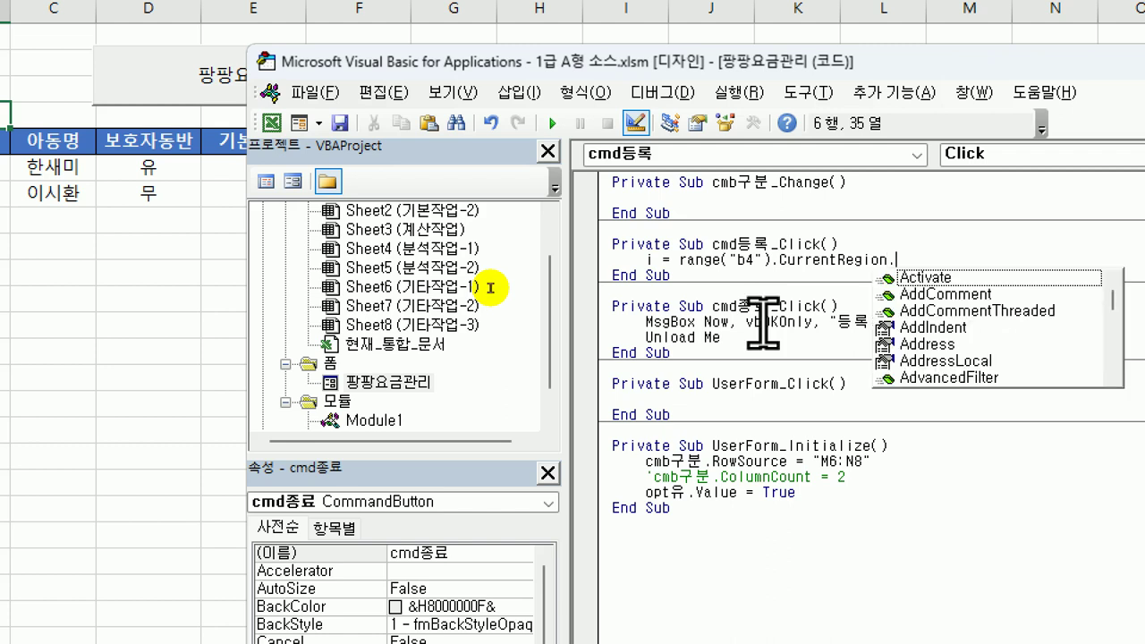
{"action": "type", "text": "ro"}
{"action": "key", "text": "Down"}
{"action": "key", "text": "Down"}
{"action": "key", "text": "Down"}
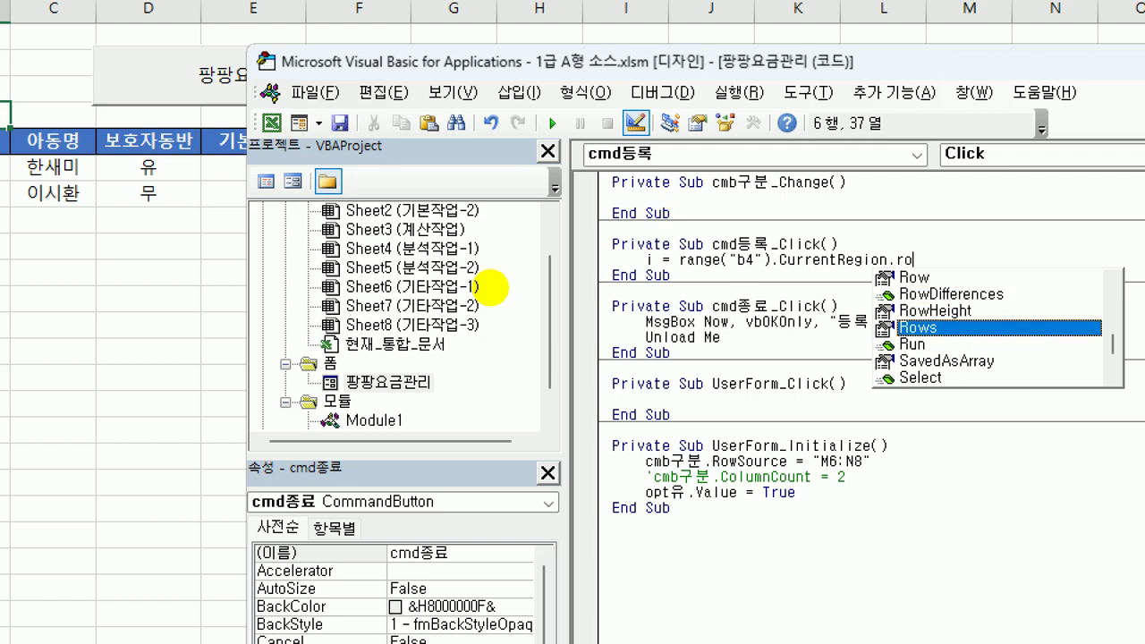
{"action": "key", "text": "Tab"}
{"action": "type", "text": ".c"}
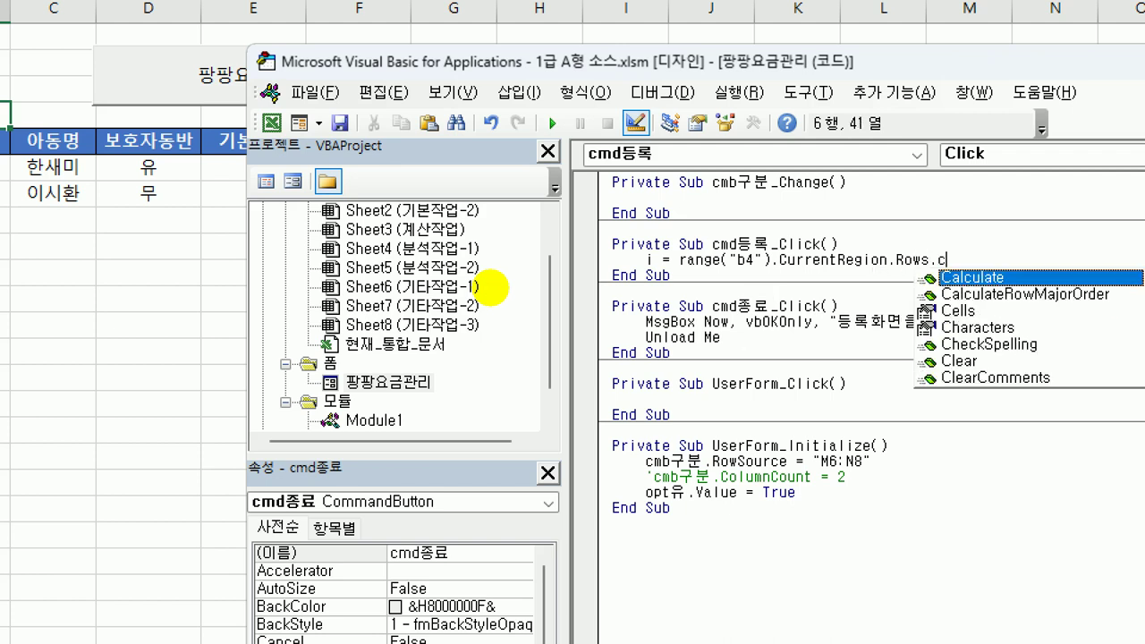
{"action": "type", "text": "o"}
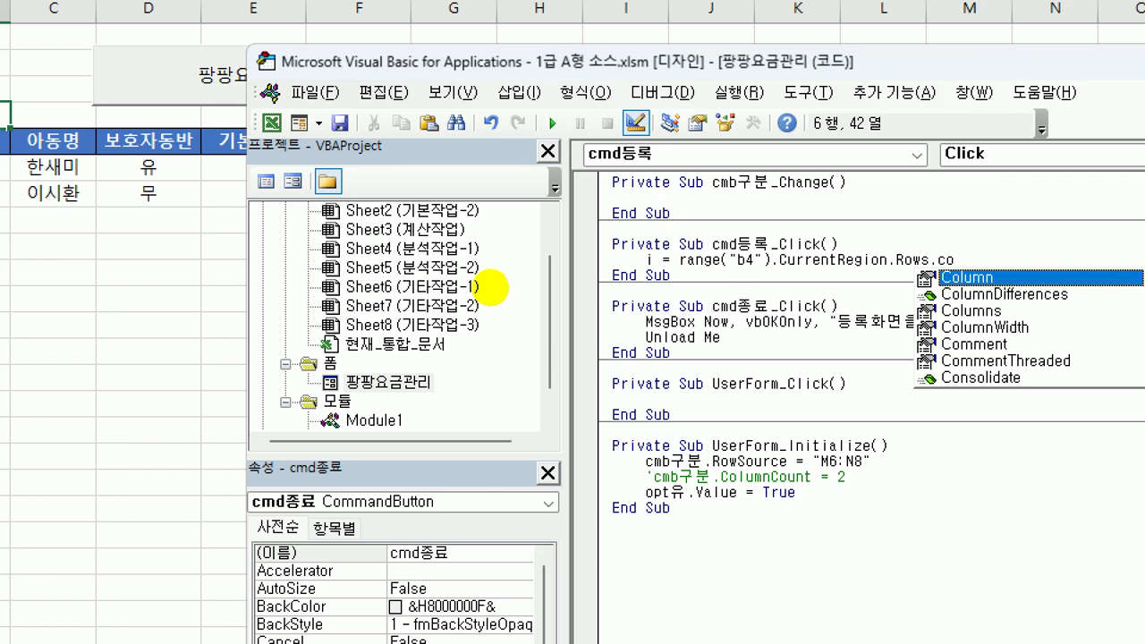
{"action": "type", "text": "u"}
{"action": "key", "text": "Tab"}
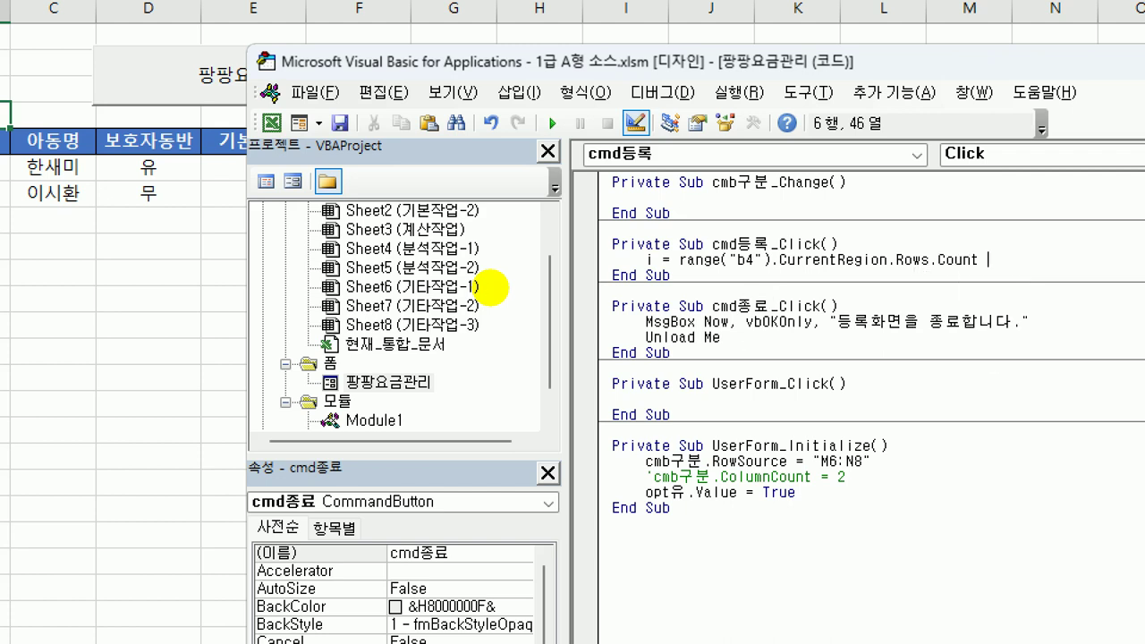
{"action": "type", "text": "+"}
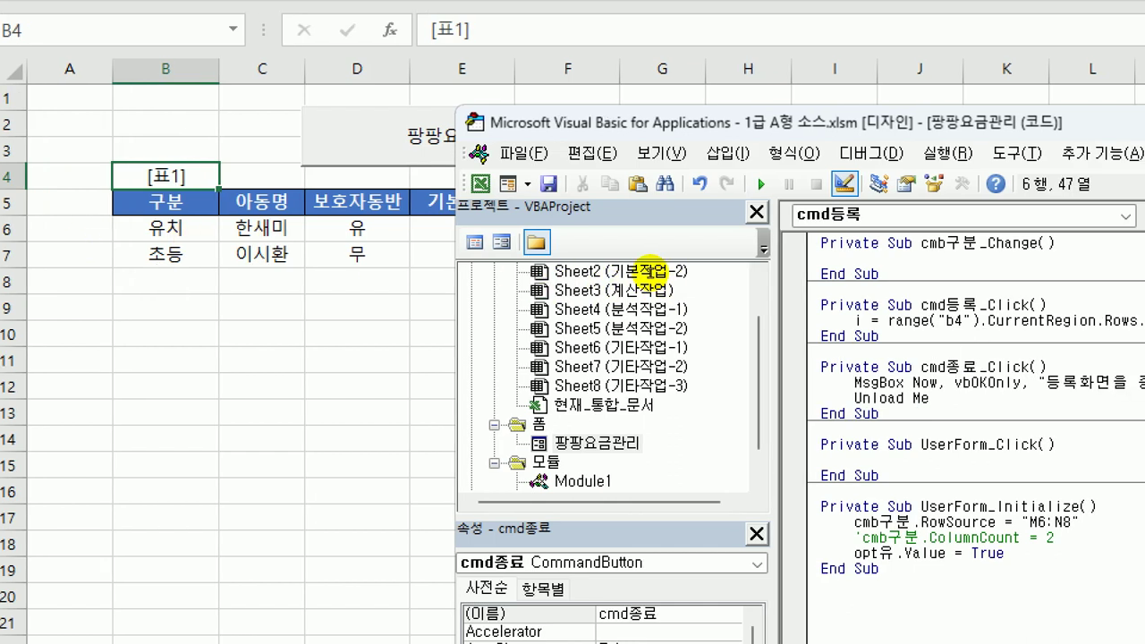
Enter a [b4] row reference after the plus sign as the number added to the row count.
{"action": "key", "text": "Right"}
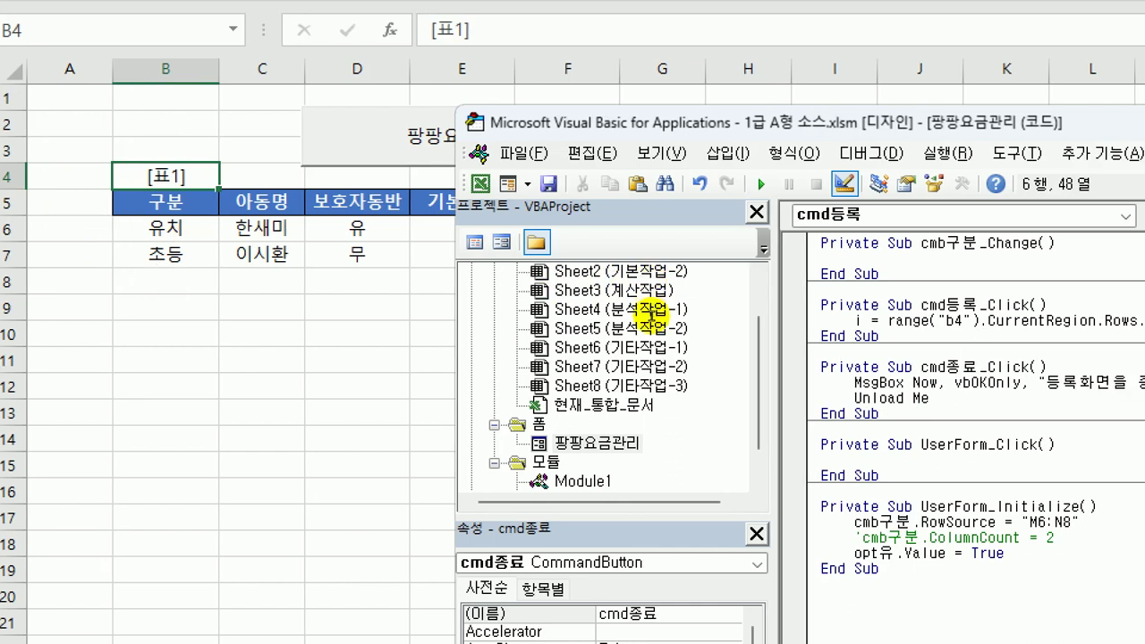
{"action": "key", "text": "Left"}
{"action": "key", "text": "Right"}
{"action": "key", "text": "Right"}
{"action": "key", "text": "Right"}
{"action": "key", "text": "Left"}
{"action": "key", "text": "Right"}
{"action": "key", "text": "Left"}
{"action": "key", "text": "Right"}
{"action": "key", "text": "Right"}
{"action": "key", "text": "Right"}
{"action": "key", "text": "Right"}
{"action": "key", "text": "Right"}
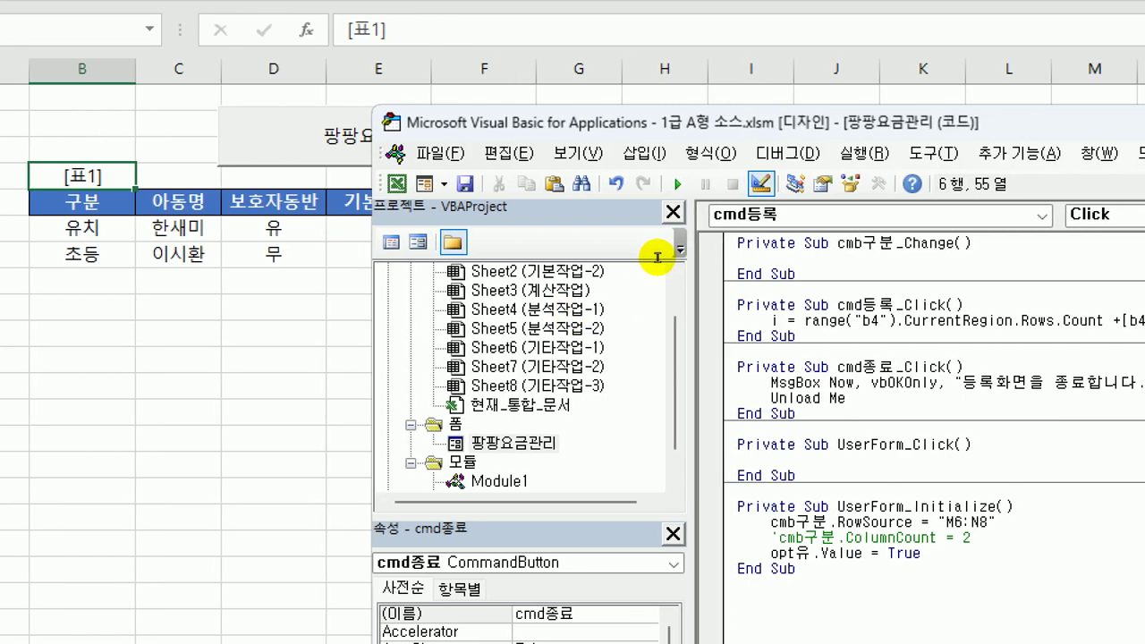
Replace the [b4] reference after the plus sign with 4 and start a new line below the statement.
{"action": "left_click_drag", "start_coordinate": [1144, 320], "coordinate": [1118, 320]}
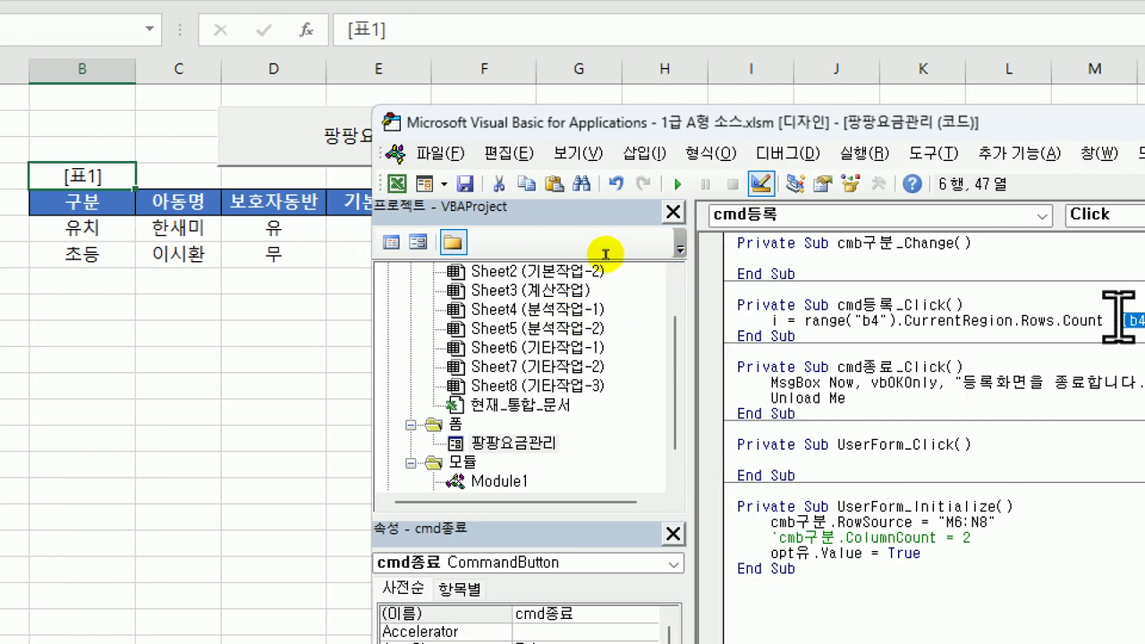
{"action": "type", "text": "4"}
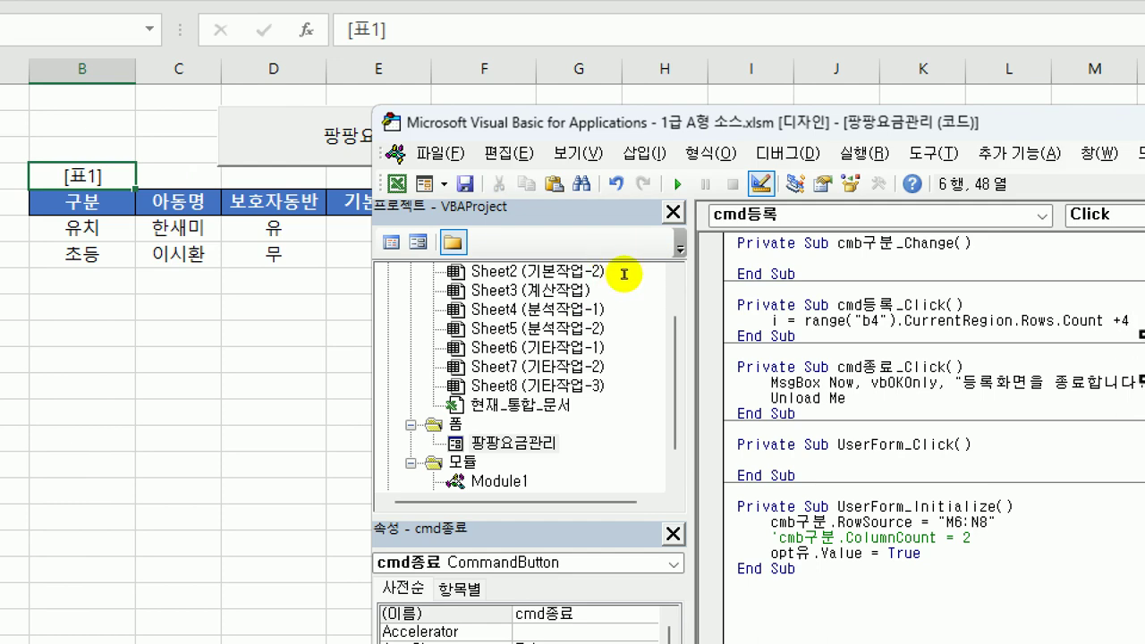
{"action": "key", "text": "Return"}
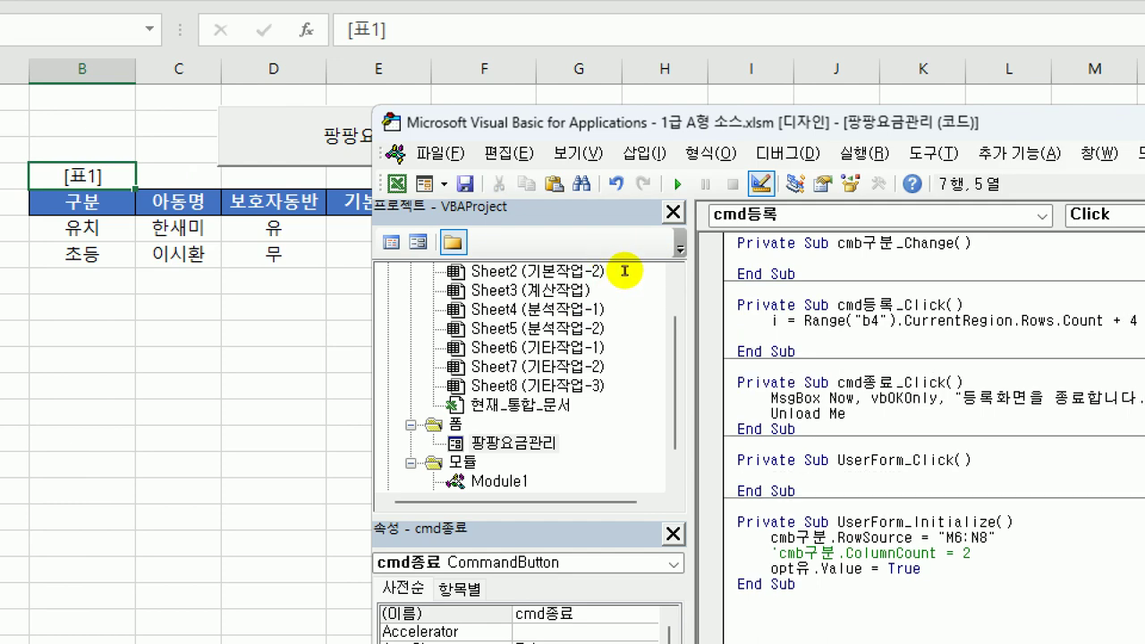
Move the code editor window over the worksheet and leave an empty line below the i statement in cmd등록_Click.
{"action": "left_click_drag", "start_coordinate": [1024, 121], "coordinate": [769, 87]}
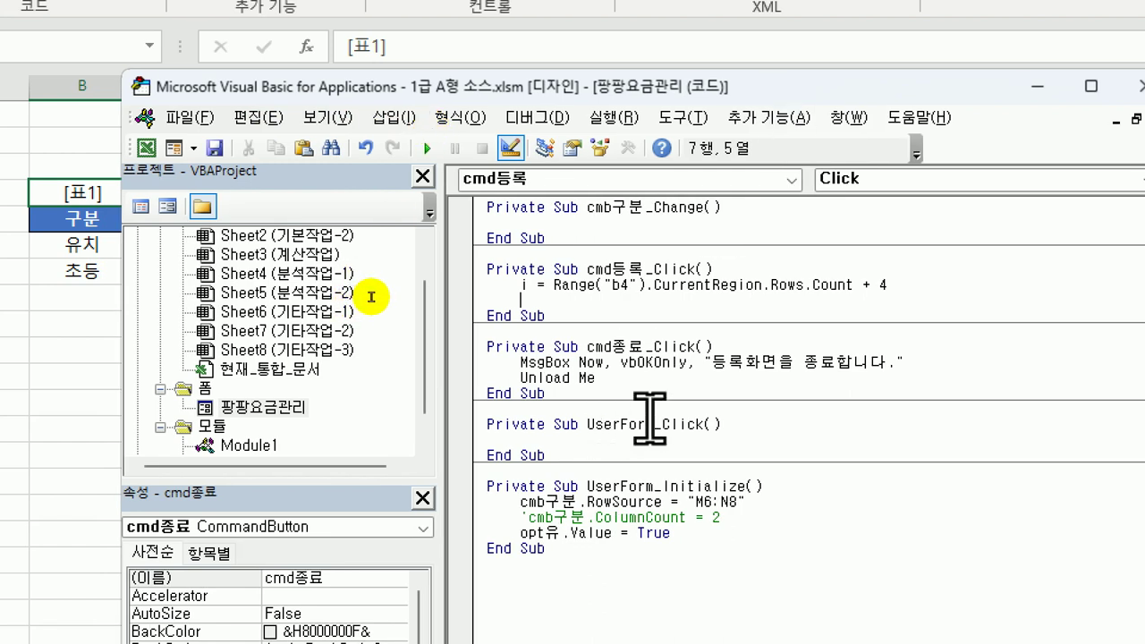
{"action": "key", "text": "Tab"}
{"action": "key", "text": "BackSpace"}
{"action": "key", "text": "Return"}
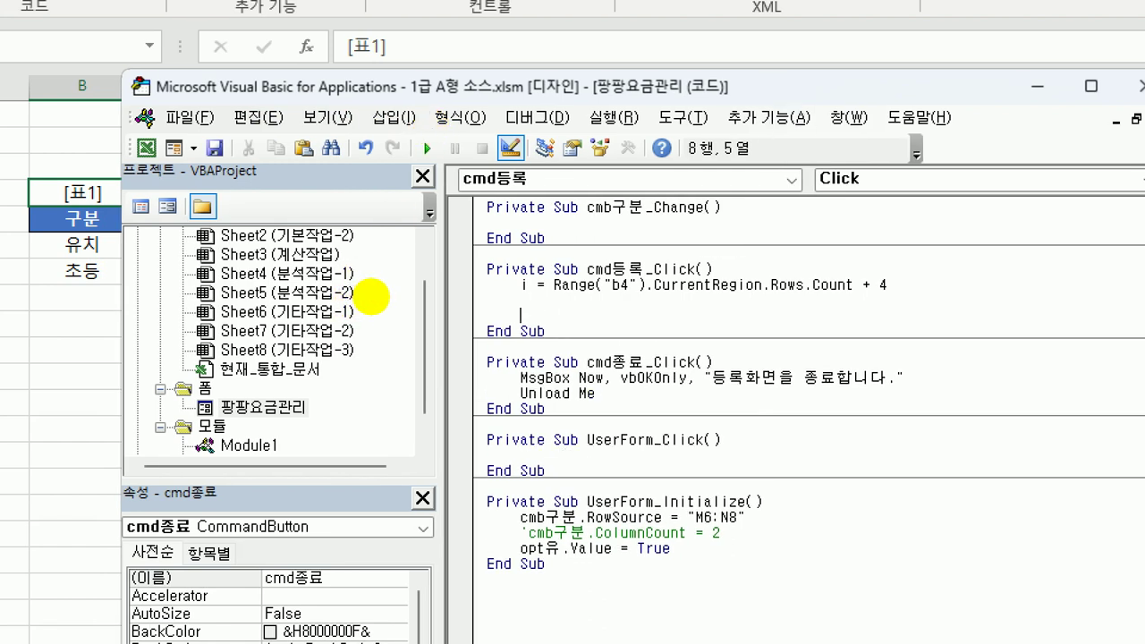
Try the variable name 행 in place of i in the row-count statement, and restore i.
{"action": "key", "text": "Up"}
{"action": "key", "text": "Up"}
{"action": "key", "text": "shift+Right"}
{"action": "type", "text": "행"}
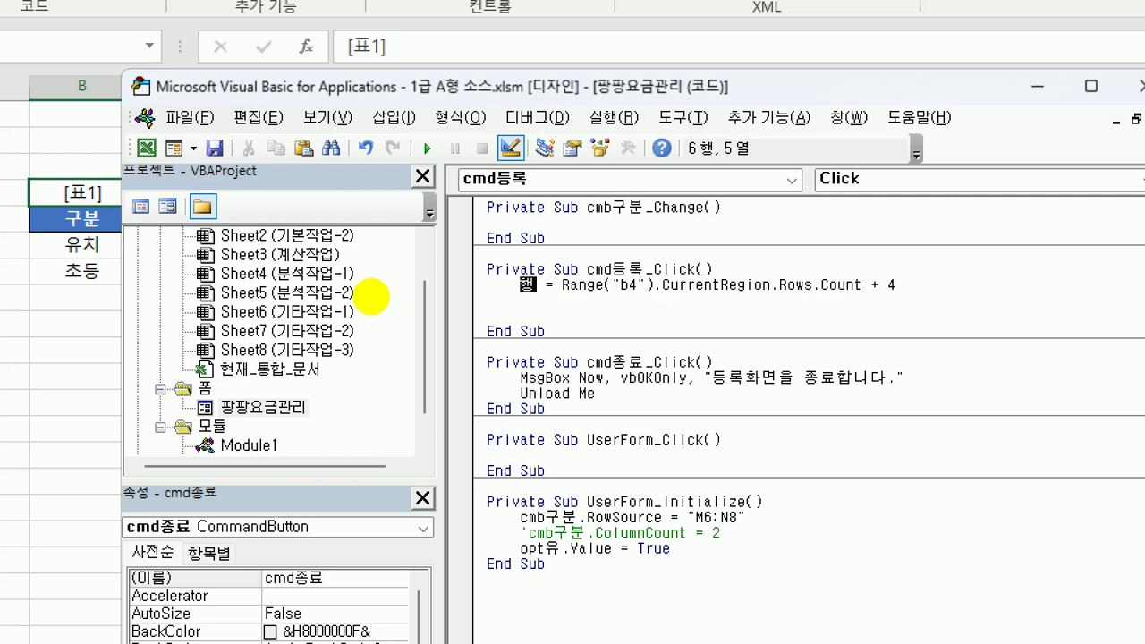
{"action": "key", "text": "shift+Left"}
{"action": "key", "text": "BackSpace"}
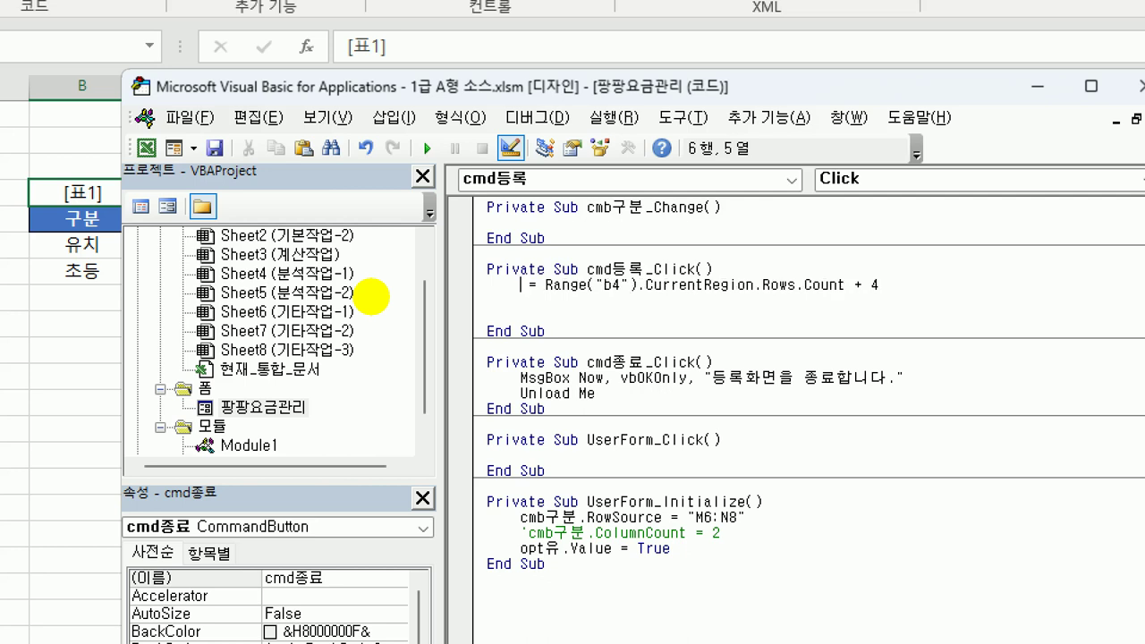
{"action": "type", "text": "i"}
Below the empty line, begin a statement assigning a cmb구분 property to cells(i,2), and move the editor window clear of both tables.
{"action": "key", "text": "Down"}
{"action": "key", "text": "Down"}
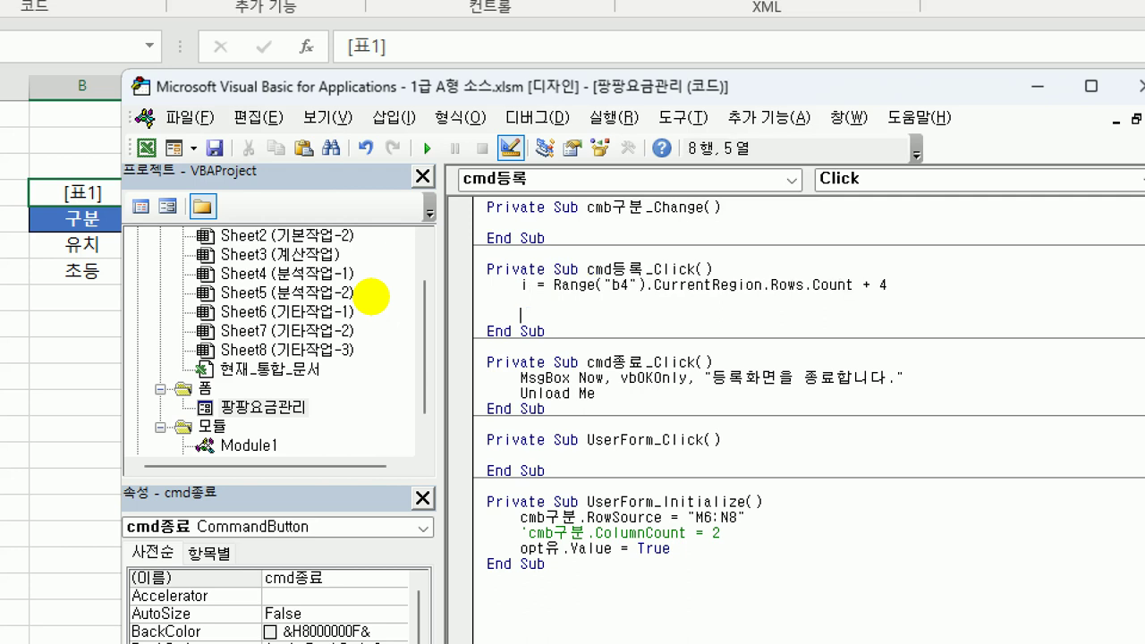
{"action": "type", "text": "cells(i"}
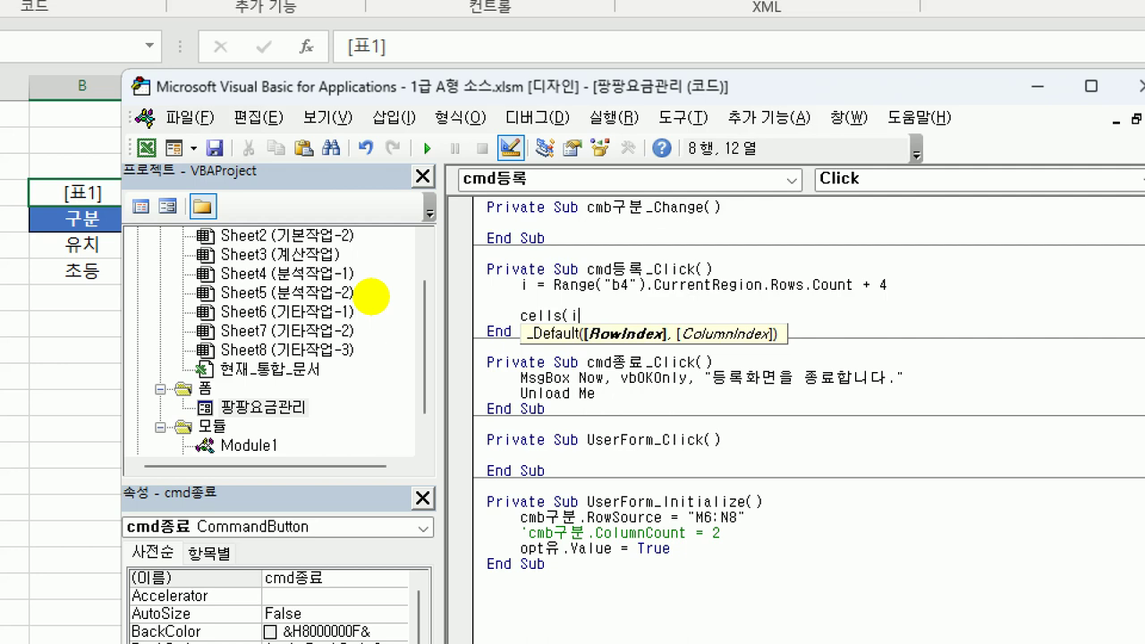
{"action": "type", "text": ","}
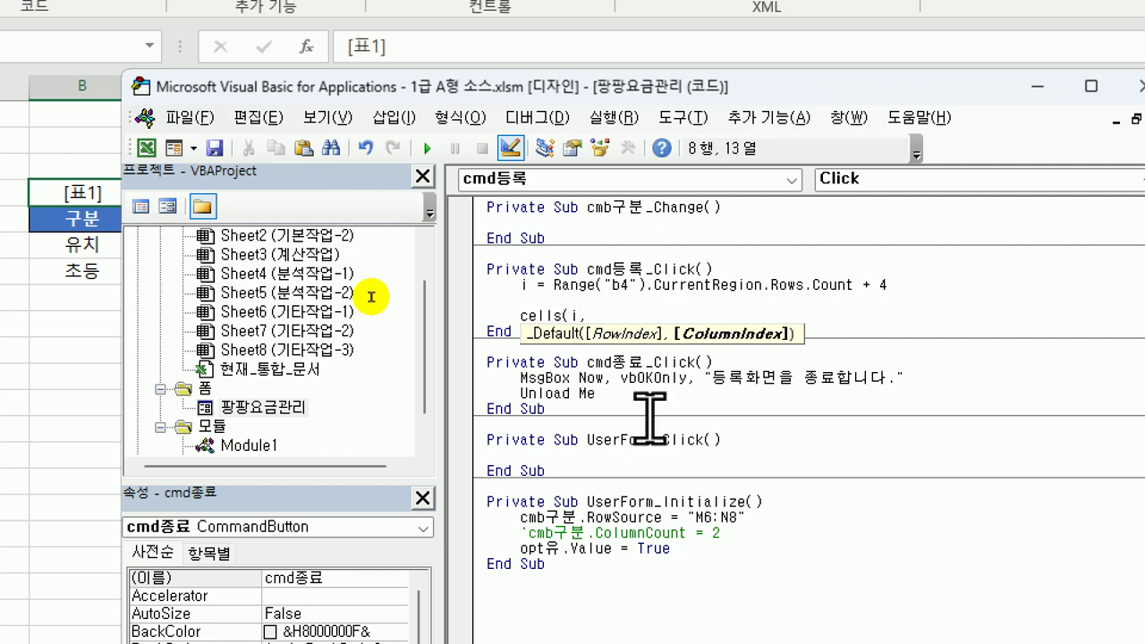
{"action": "type", "text": "2)"}
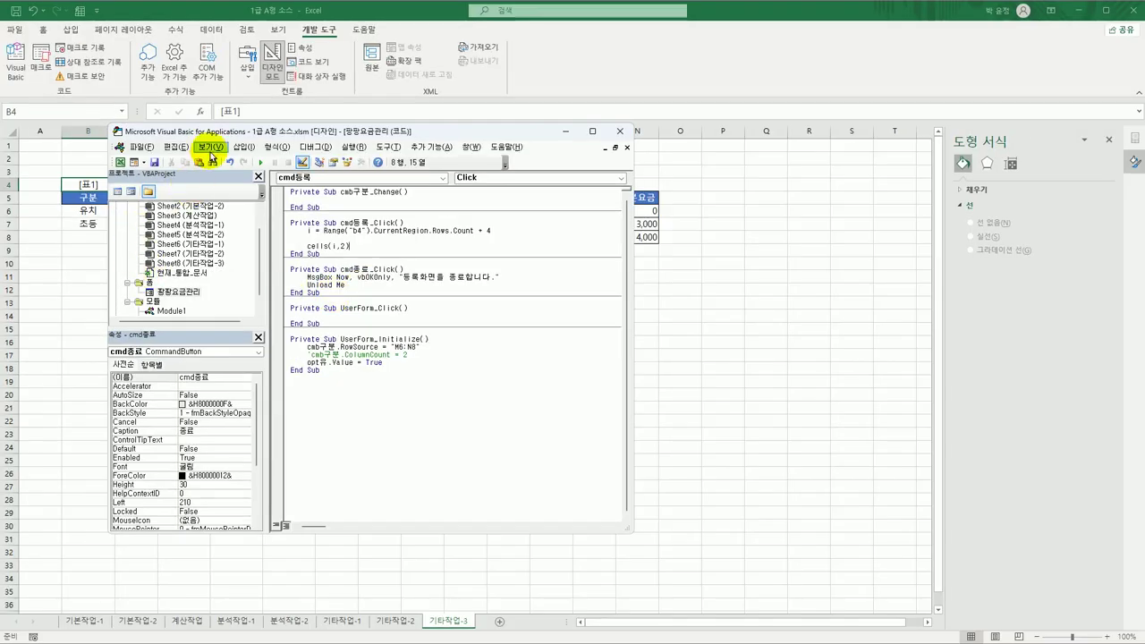
{"action": "left_click_drag", "start_coordinate": [350, 94], "coordinate": [685, 216]}
{"action": "left_click_drag", "start_coordinate": [390, 192], "coordinate": [410, 215]}
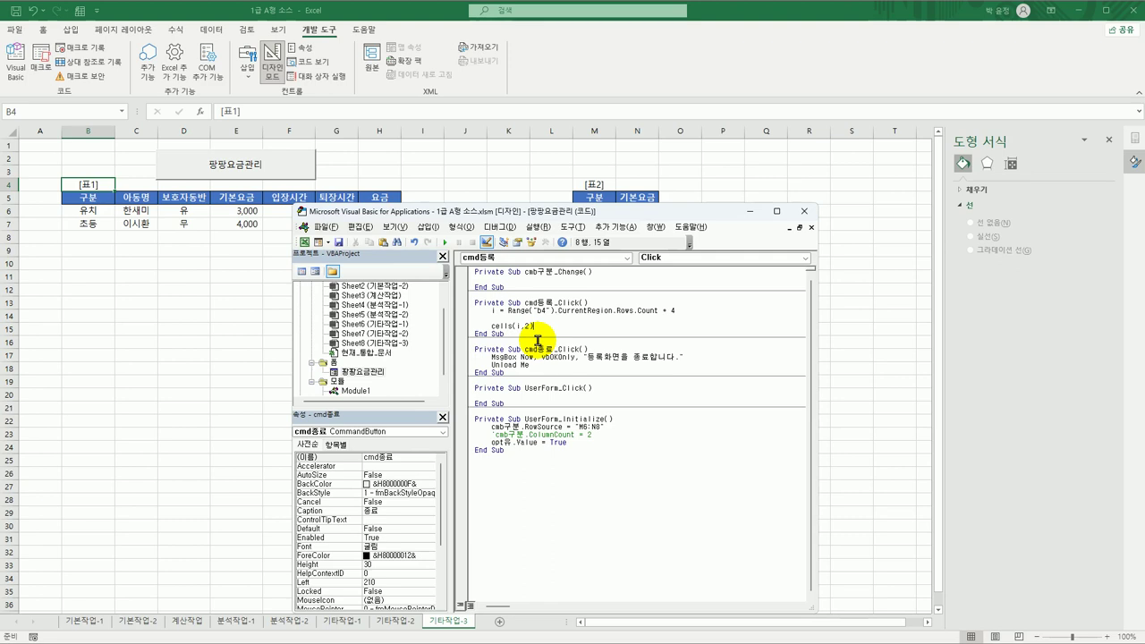
{"action": "type", "text": "= cmb구분."}
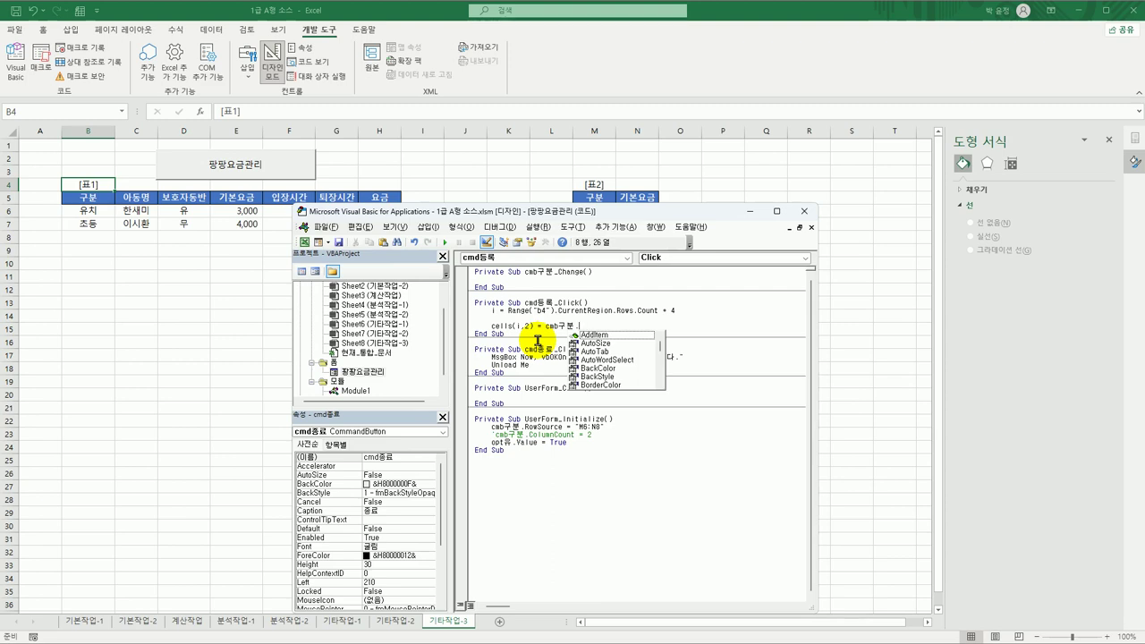
{"action": "left_click_drag", "start_coordinate": [573, 218], "coordinate": [367, 269]}
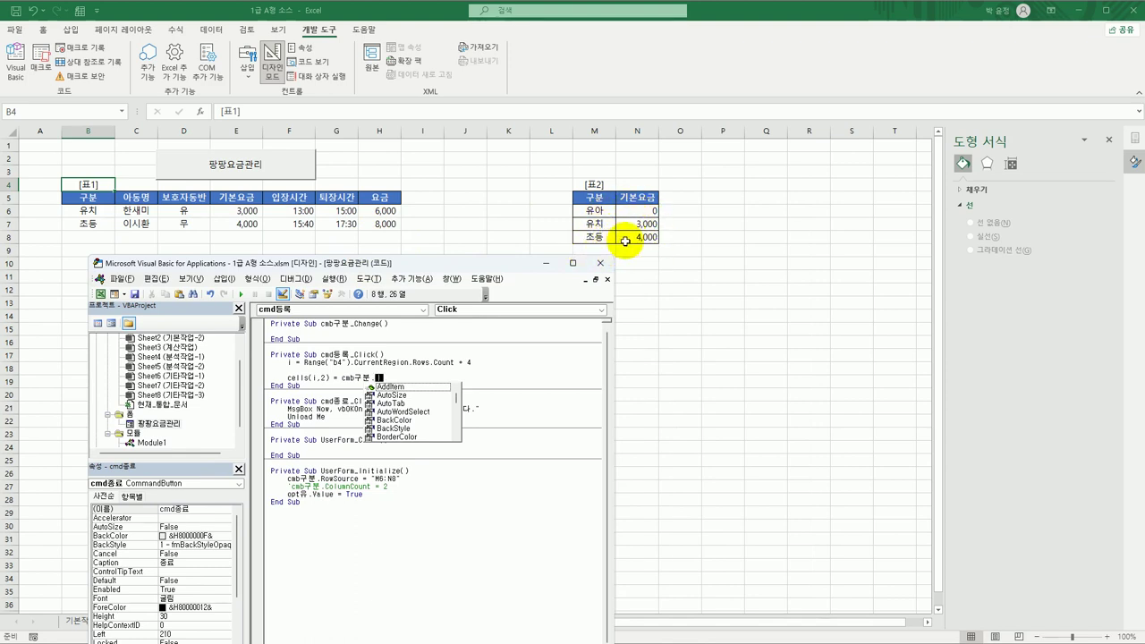
Complete the column 2 assignment as cmb구분.List(cmb구분.ListIndex, 0) and start a new line.
{"action": "type", "text": "list("}
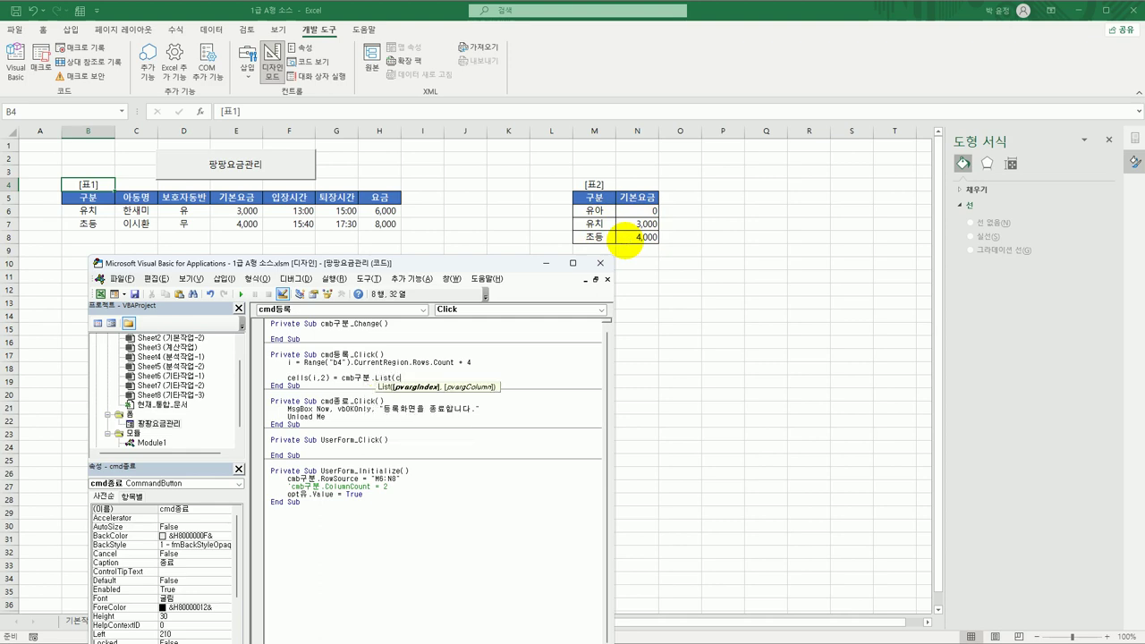
{"action": "type", "text": "cmb구분."}
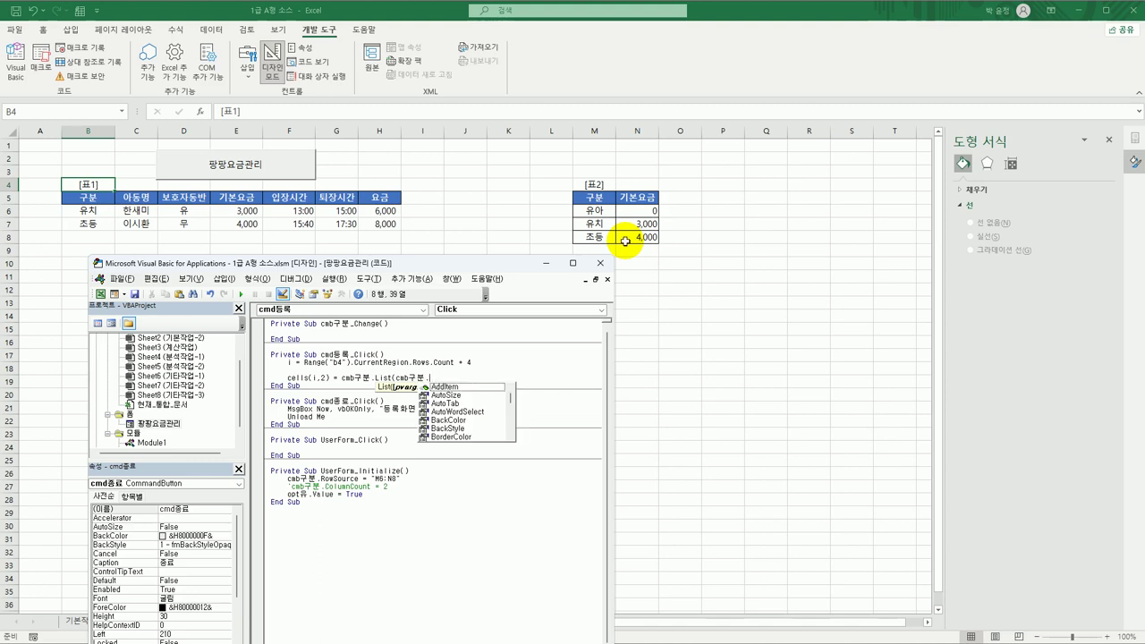
{"action": "type", "text": "listin"}
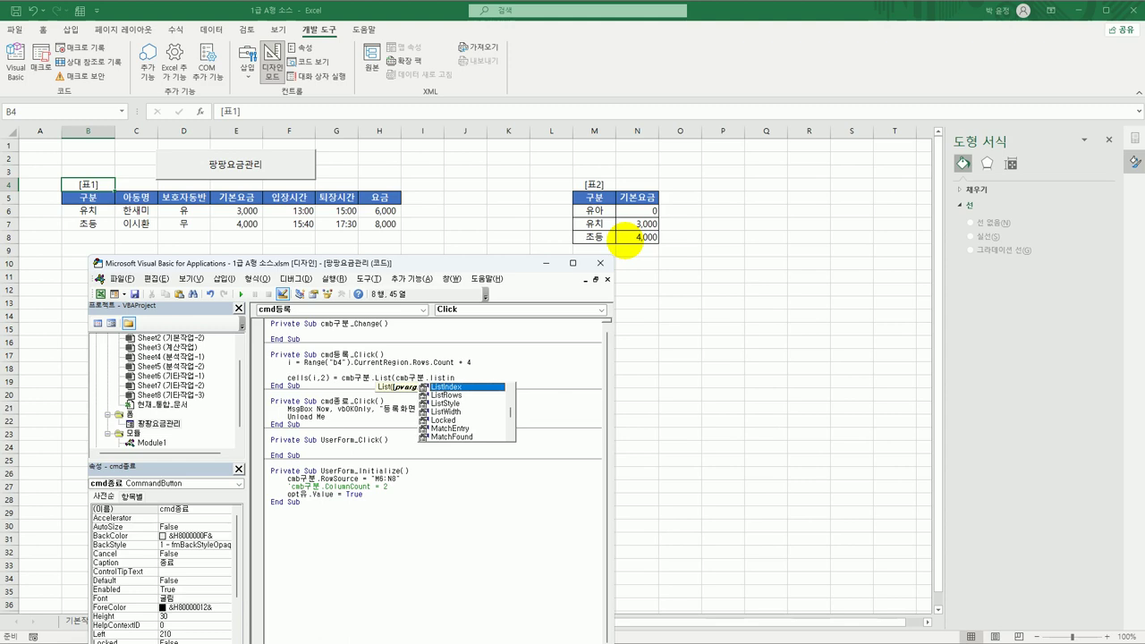
{"action": "key", "text": "Tab"}
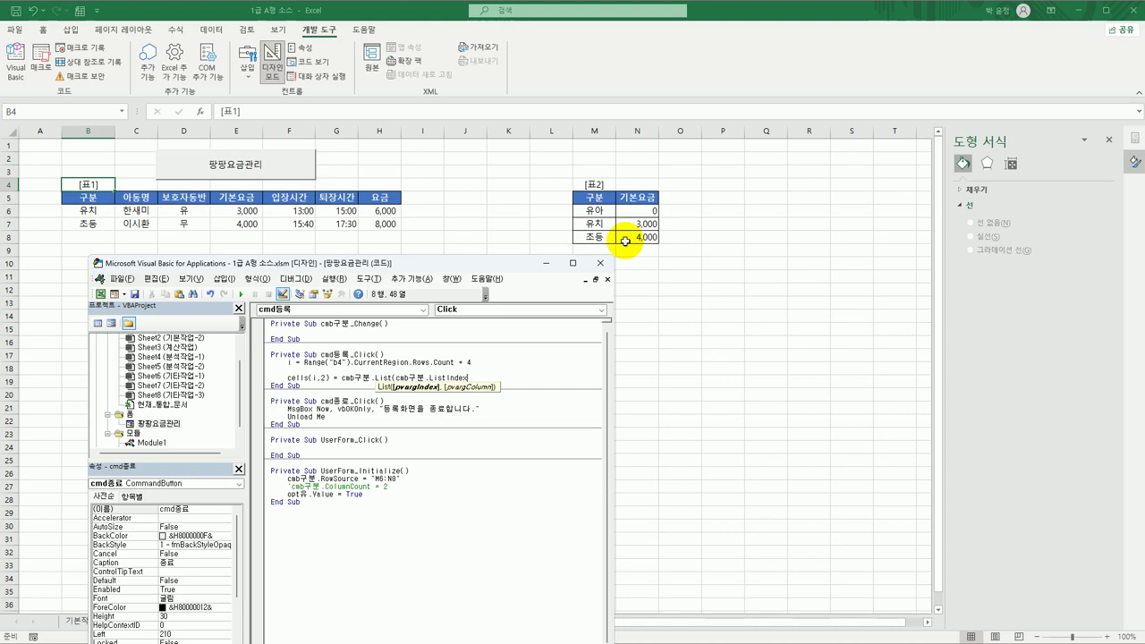
{"action": "type", "text": ","}
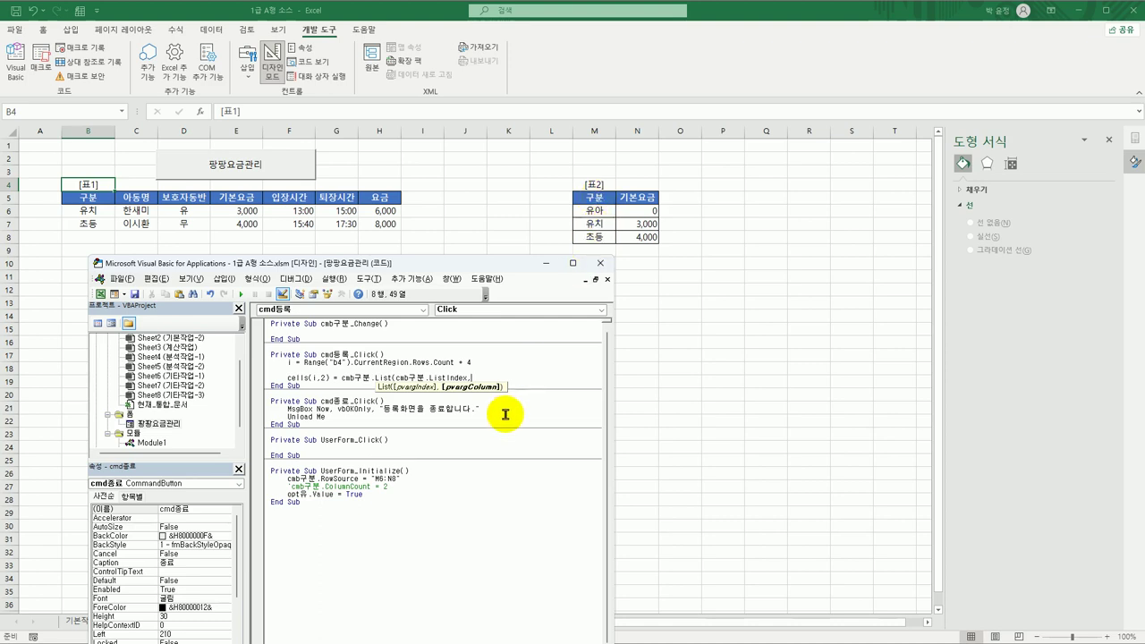
{"action": "type", "text": "0"}
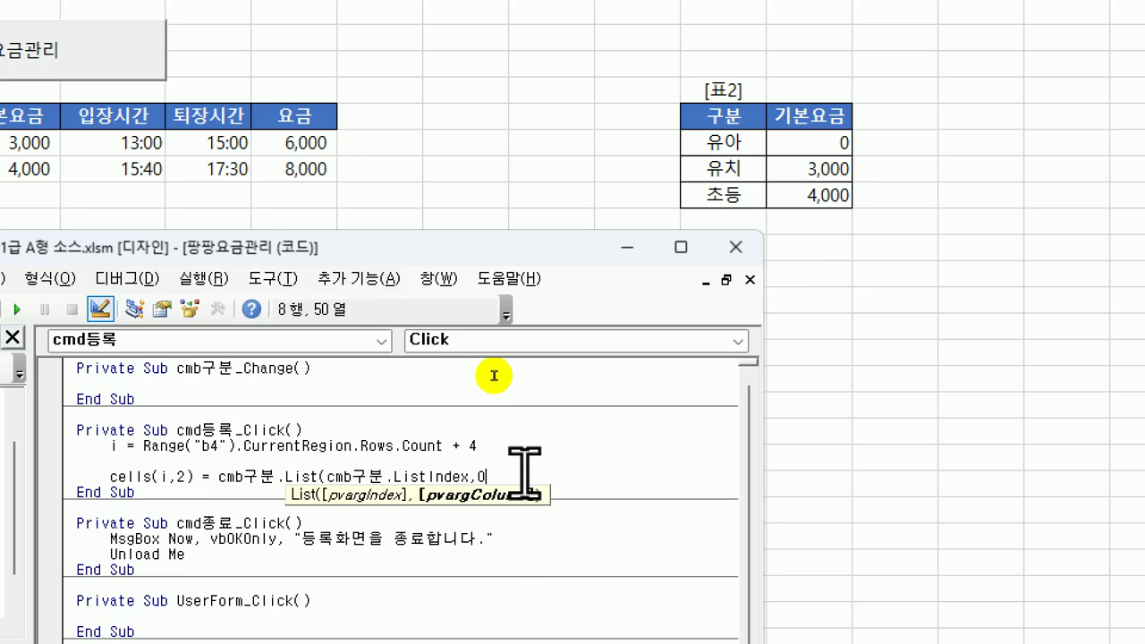
{"action": "type", "text": ")"}
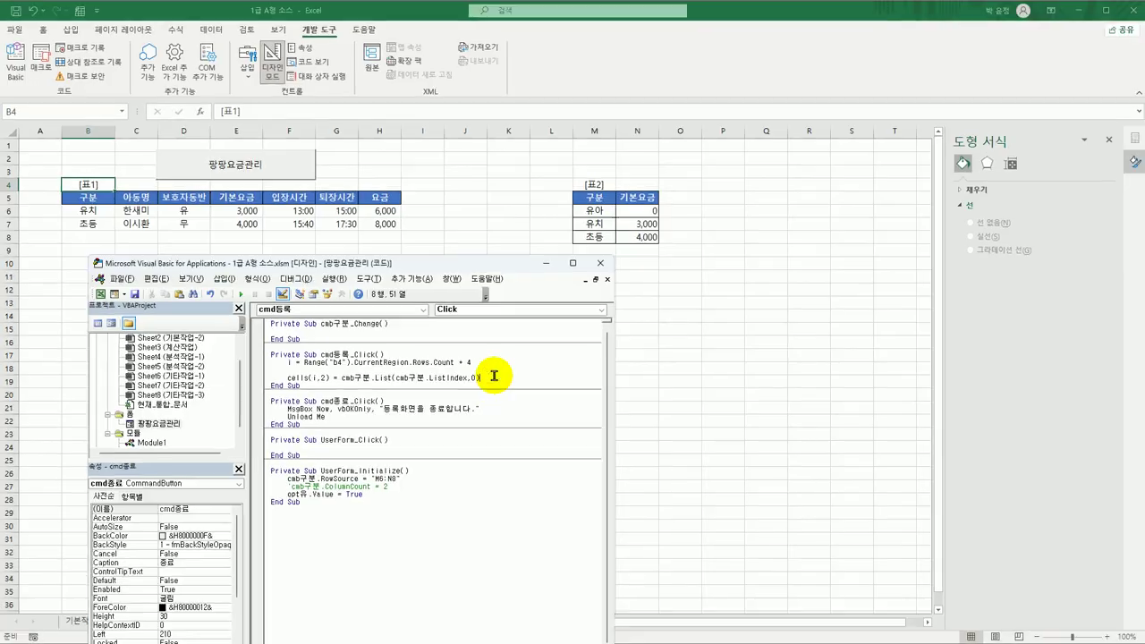
{"action": "key", "text": "Return"}
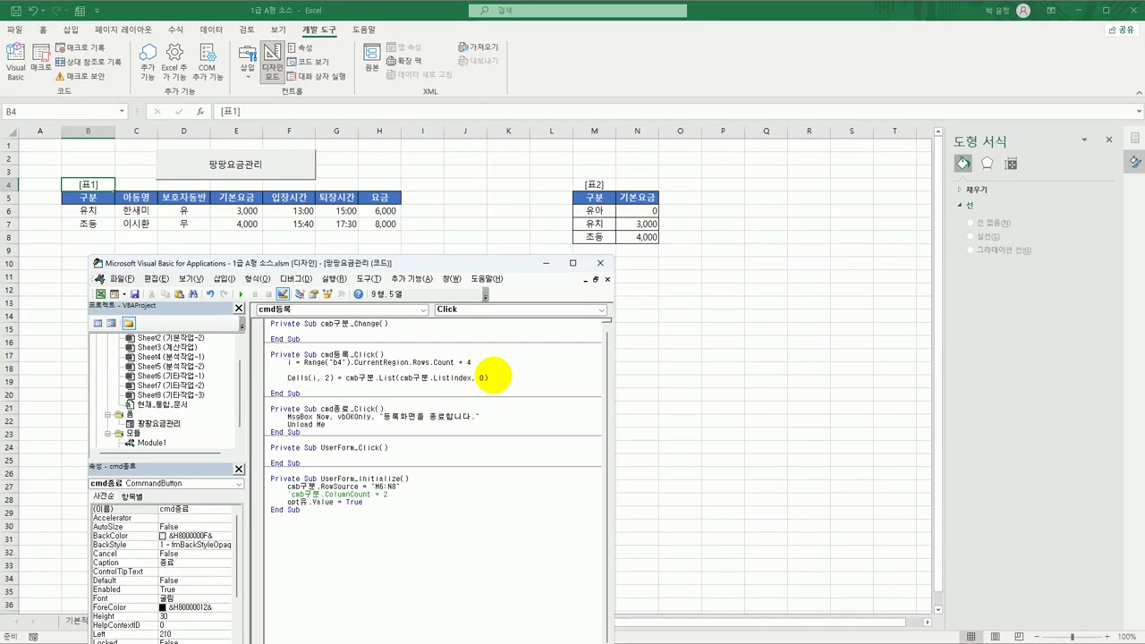
Add the statement Cells(i, 3) = txt아동명.Value and leave an empty line below it.
{"action": "type", "text": "cells(i,3) = txt아동명"}
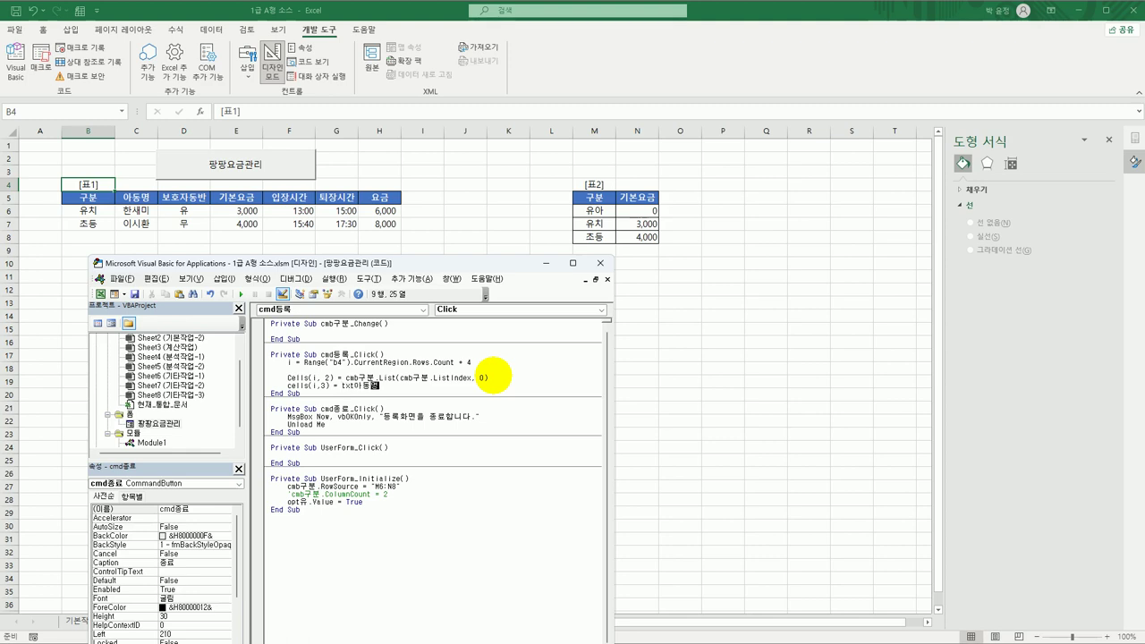
{"action": "type", "text": ".val"}
{"action": "key", "text": "Return"}
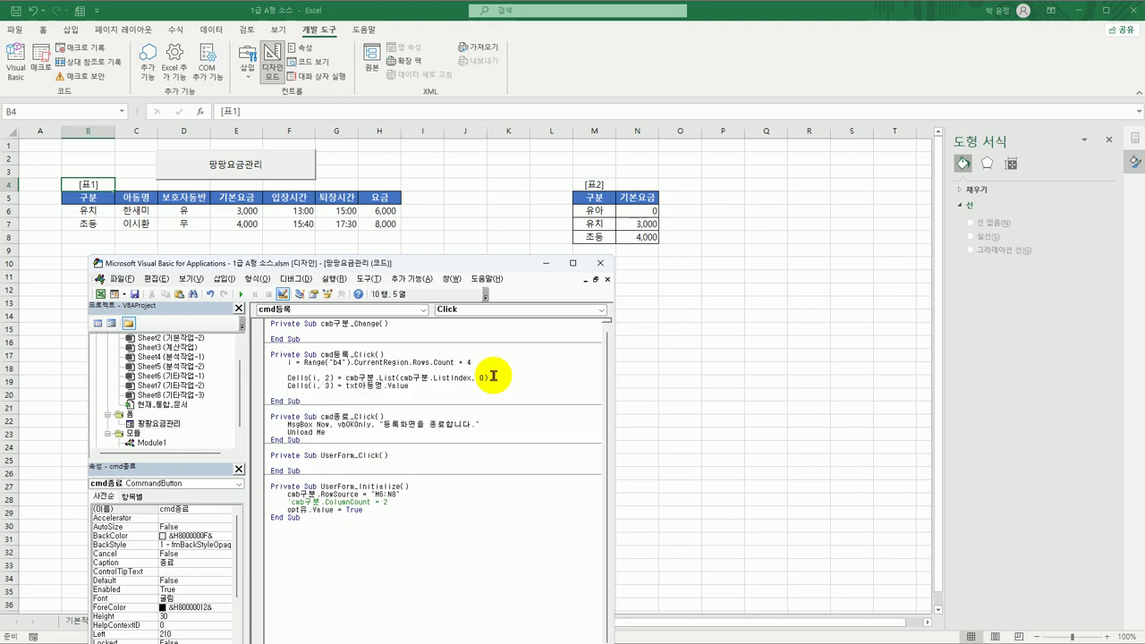
{"action": "key", "text": "Return"}
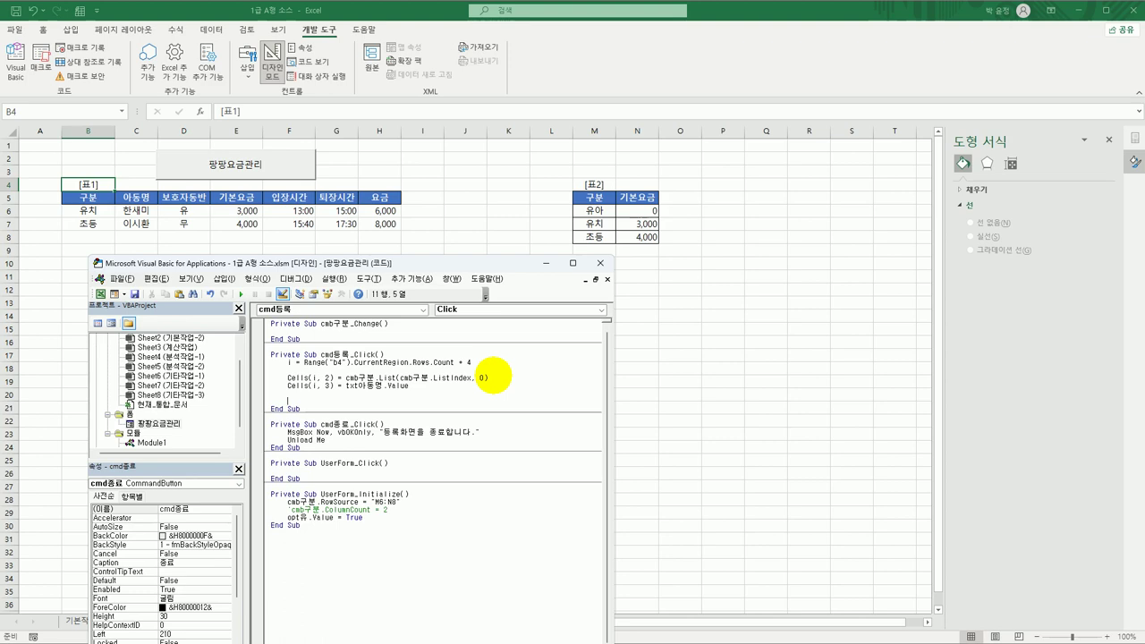
Write an If opt유 = Value Then block that sets Cells(i, 4) to "유", followed by an Else line.
{"action": "type", "text": "if opt유 ="}
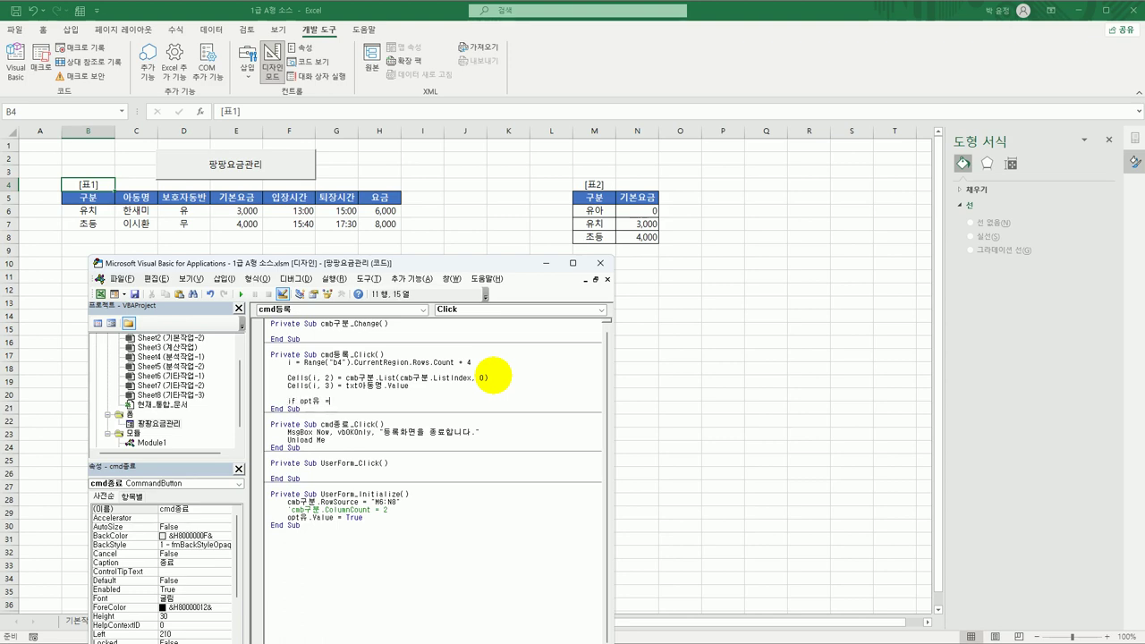
{"action": "type", "text": " value Then"}
{"action": "key", "text": "Return"}
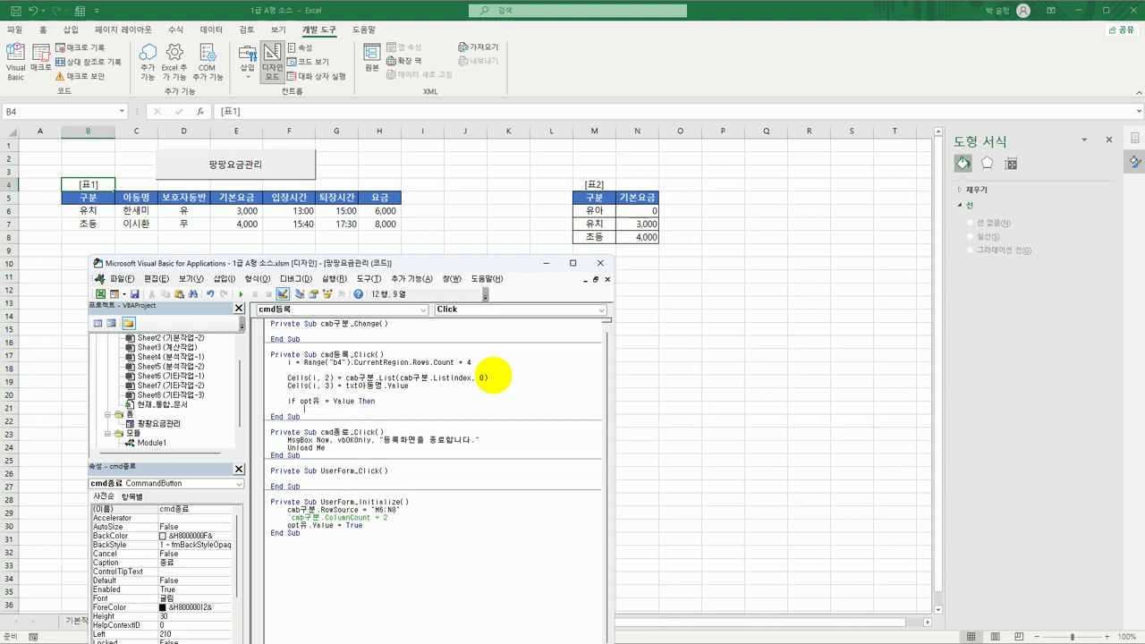
{"action": "type", "text": "cells(i"}
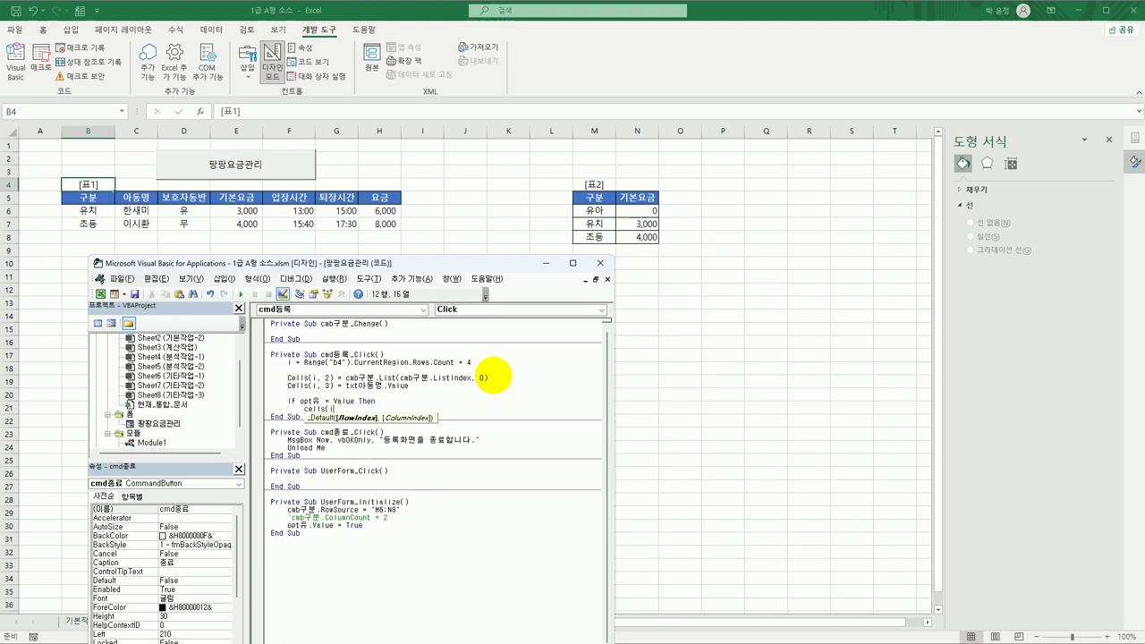
{"action": "type", "text": ",4) ="}
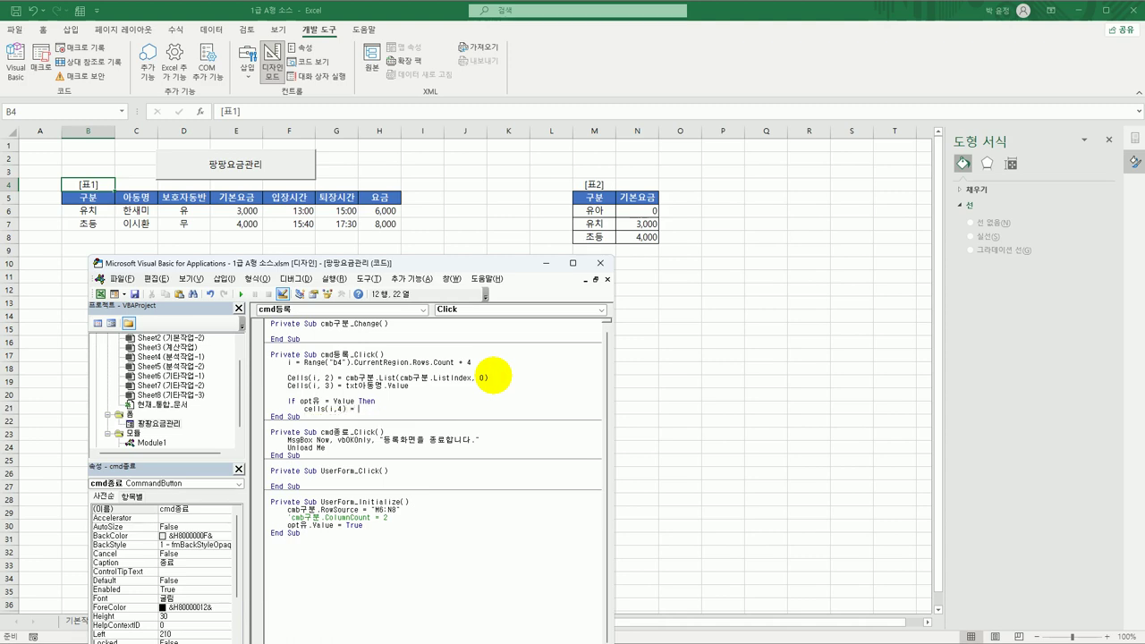
{"action": "type", "text": " \"유\""}
{"action": "key", "text": "Return"}
{"action": "key", "text": "BackSpace"}
{"action": "type", "text": "e"}
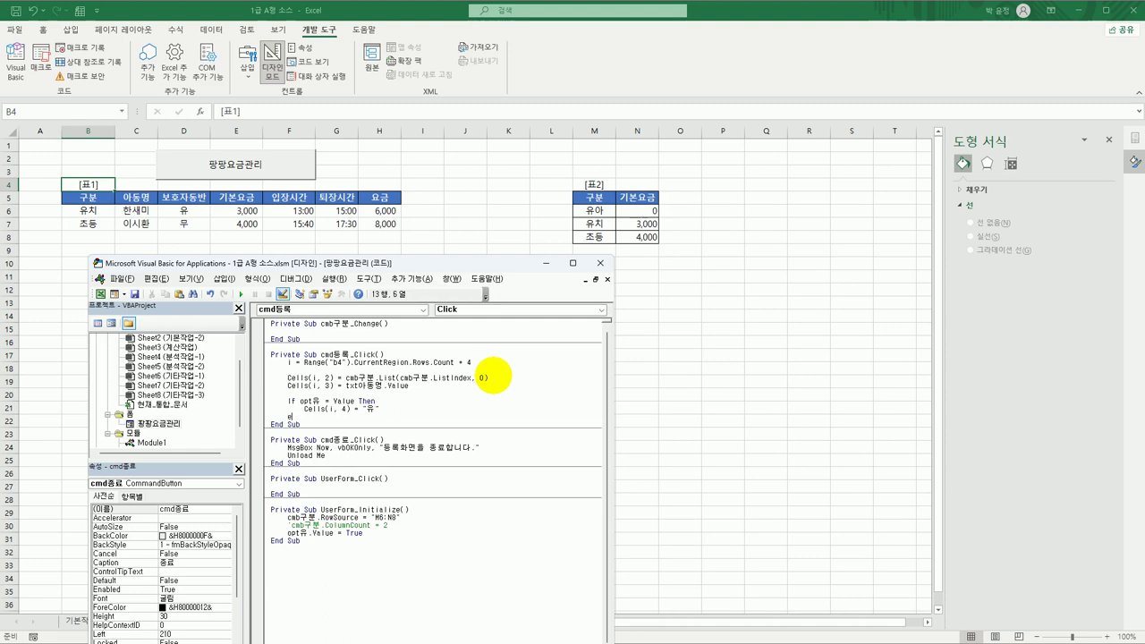
{"action": "type", "text": "lse"}
Copy the Cells(i, 4) assignment into the Else branch, indent it, and change its value to "무".
{"action": "key", "text": "Up"}
{"action": "key", "text": "shift+End"}
{"action": "key", "text": "ctrl+c"}
{"action": "key", "text": "Down"}
{"action": "key", "text": "Down"}
{"action": "key", "text": "Return"}
{"action": "key", "text": "ctrl+v"}
{"action": "key", "text": "Home"}
{"action": "key", "text": "Tab"}
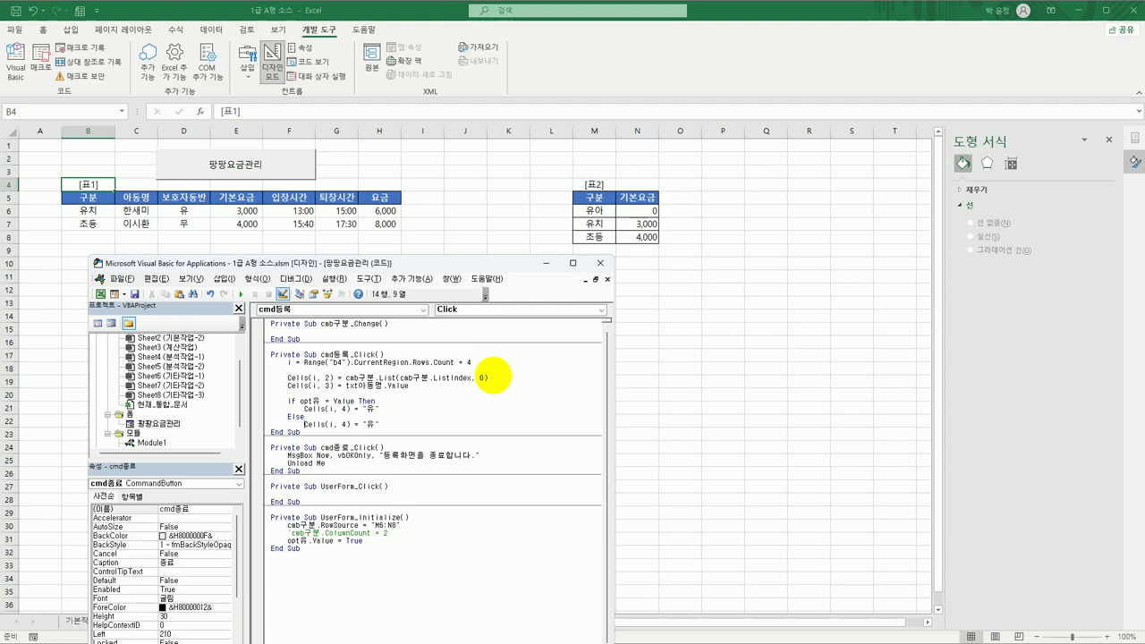
{"action": "key", "text": "End"}
{"action": "key", "text": "BackSpace"}
{"action": "type", "text": "무"}
Close the conditional block with End If and leave an empty line below it.
{"action": "key", "text": "End"}
{"action": "key", "text": "Return"}
{"action": "type", "text": "End If"}
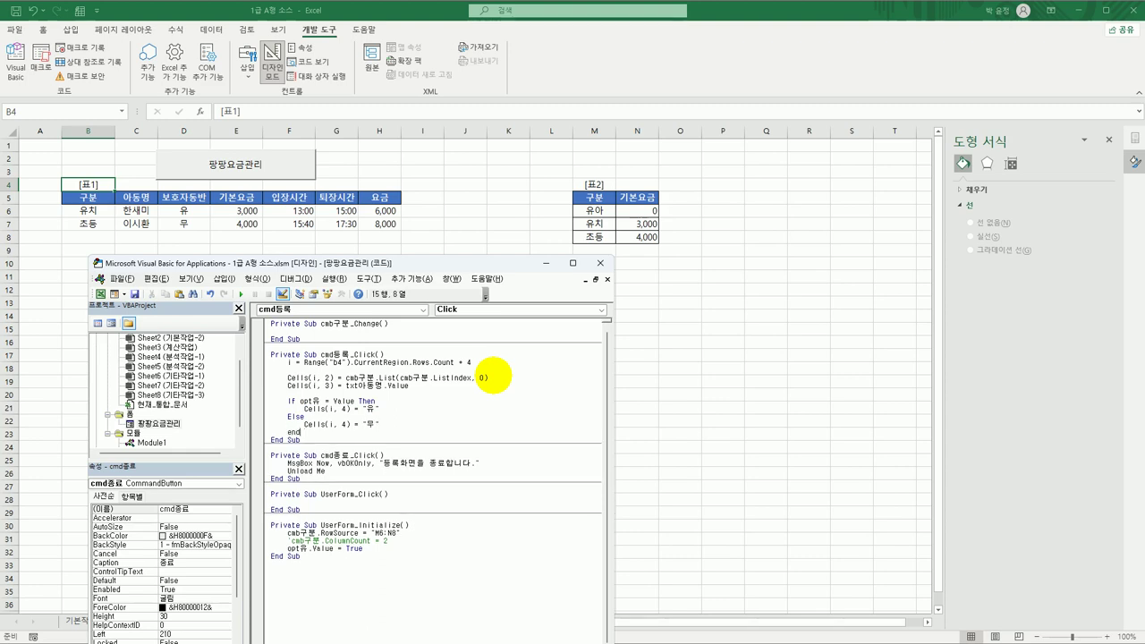
{"action": "key", "text": "Return"}
{"action": "key", "text": "Return"}
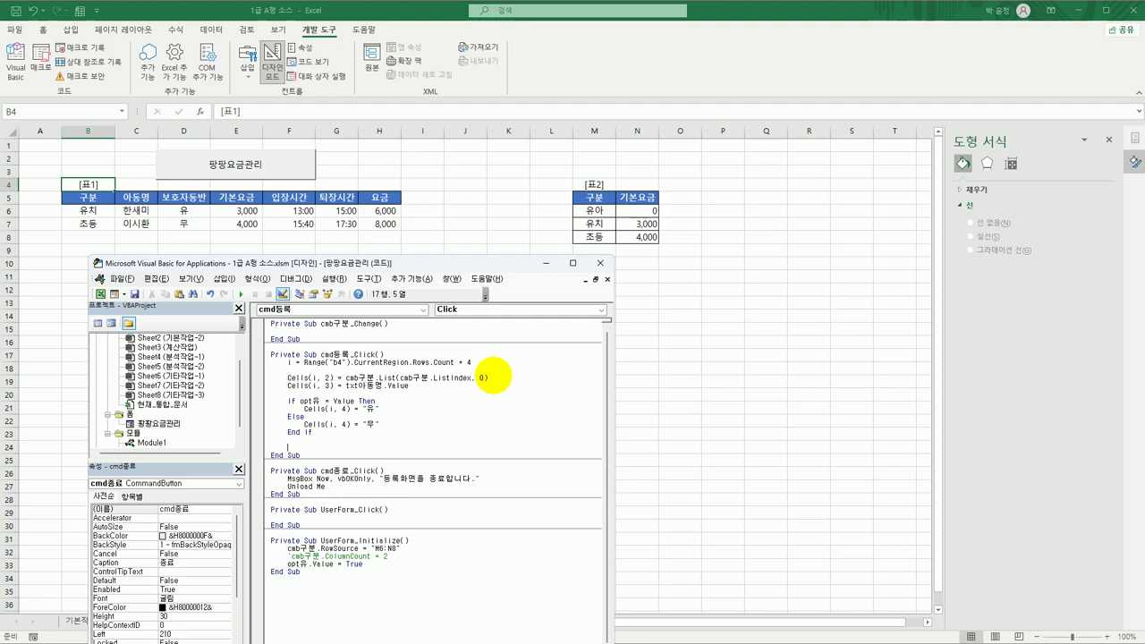
Copy the Cells(i, 3) = txt아동명.Value statement to the line below the End If block.
{"action": "key", "text": "Up"}
{"action": "key", "text": "Up"}
{"action": "key", "text": "Up"}
{"action": "key", "text": "Up"}
{"action": "key", "text": "Up"}
{"action": "key", "text": "Up"}
{"action": "key", "text": "Up"}
{"action": "key", "text": "Up"}
{"action": "key", "text": "shift+End"}
{"action": "key", "text": "ctrl+c"}
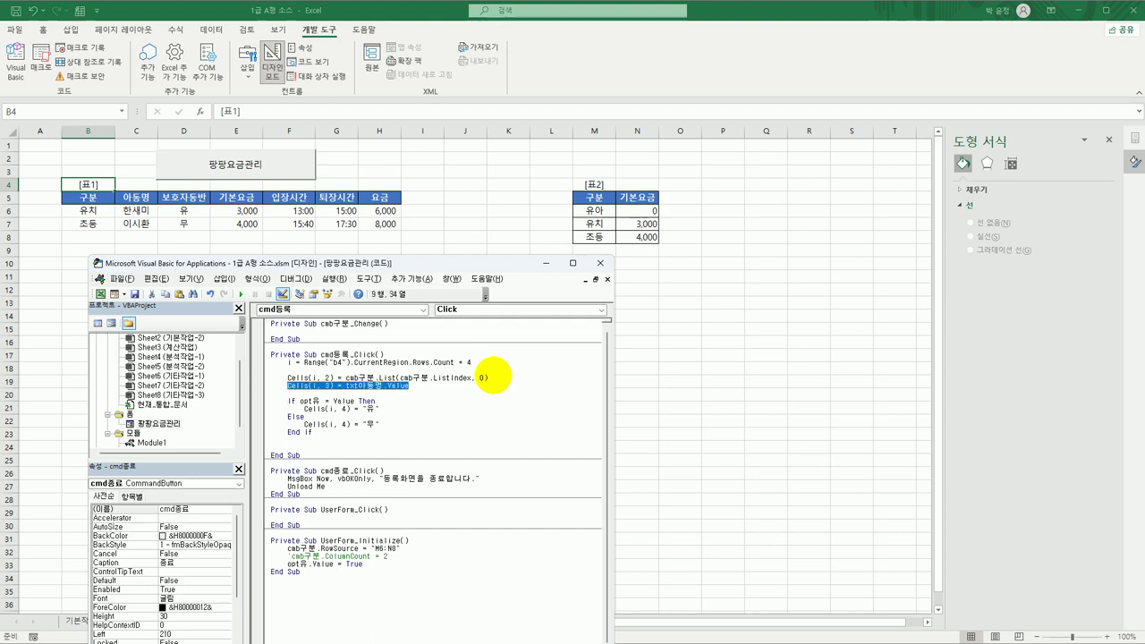
{"action": "key", "text": "Down"}
{"action": "key", "text": "Down"}
{"action": "key", "text": "Down"}
{"action": "key", "text": "Down"}
{"action": "key", "text": "Down"}
{"action": "key", "text": "Down"}
{"action": "key", "text": "End"}
{"action": "key", "text": "Down"}
{"action": "key", "text": "Down"}
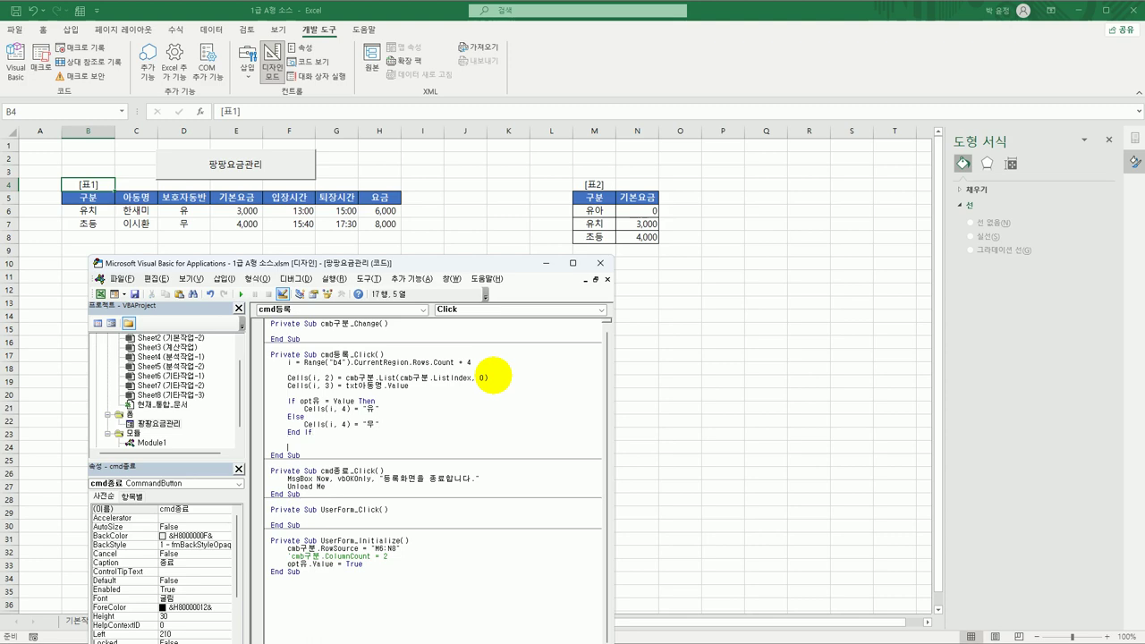
{"action": "key", "text": "ctrl+v"}
Change the column index in the copied statement below End If to 5.
{"action": "key", "text": "Home"}
{"action": "key", "text": "Right"}
{"action": "key", "text": "Right"}
{"action": "key", "text": "Right"}
{"action": "key", "text": "Right"}
{"action": "key", "text": "shift+Right"}
{"action": "type", "text": "5"}
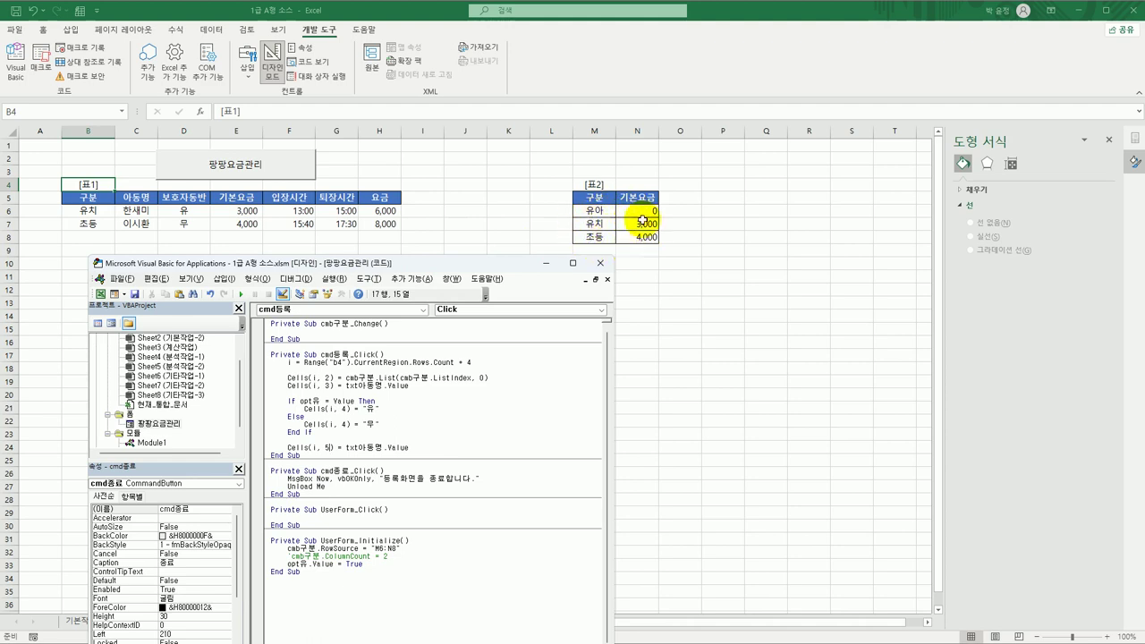
Replace the value of the Cells(i, 5) statement with a copy of cmb구분.List(cmb구분.ListIndex, 0), changing its column argument to 1.
{"action": "left_click", "coordinate": [347, 377]}
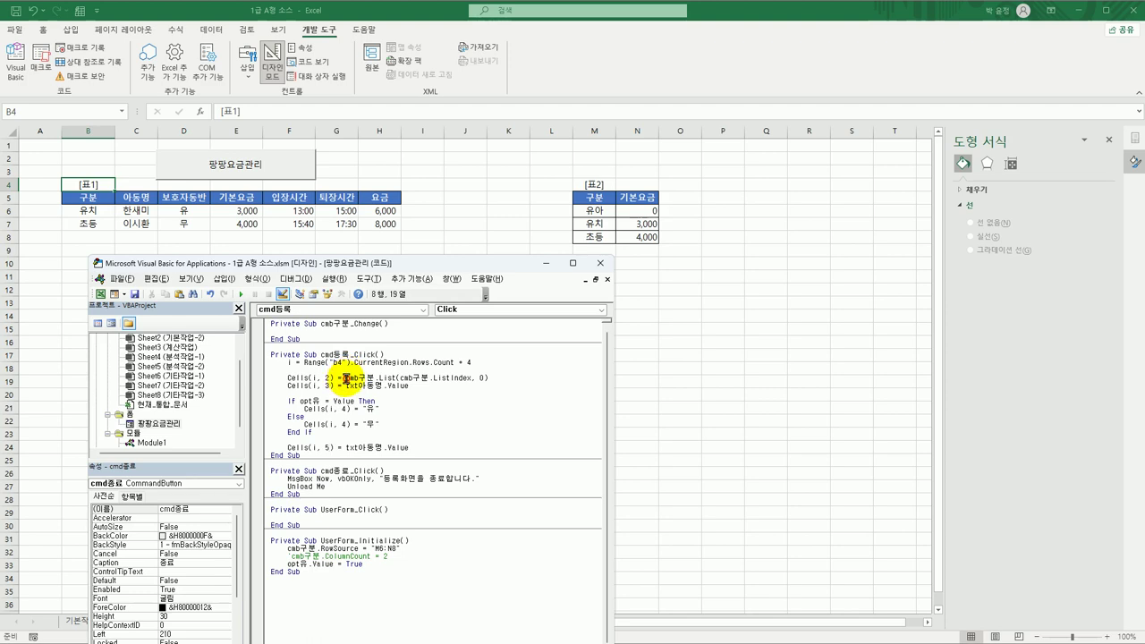
{"action": "left_click_drag", "start_coordinate": [347, 378], "coordinate": [492, 378]}
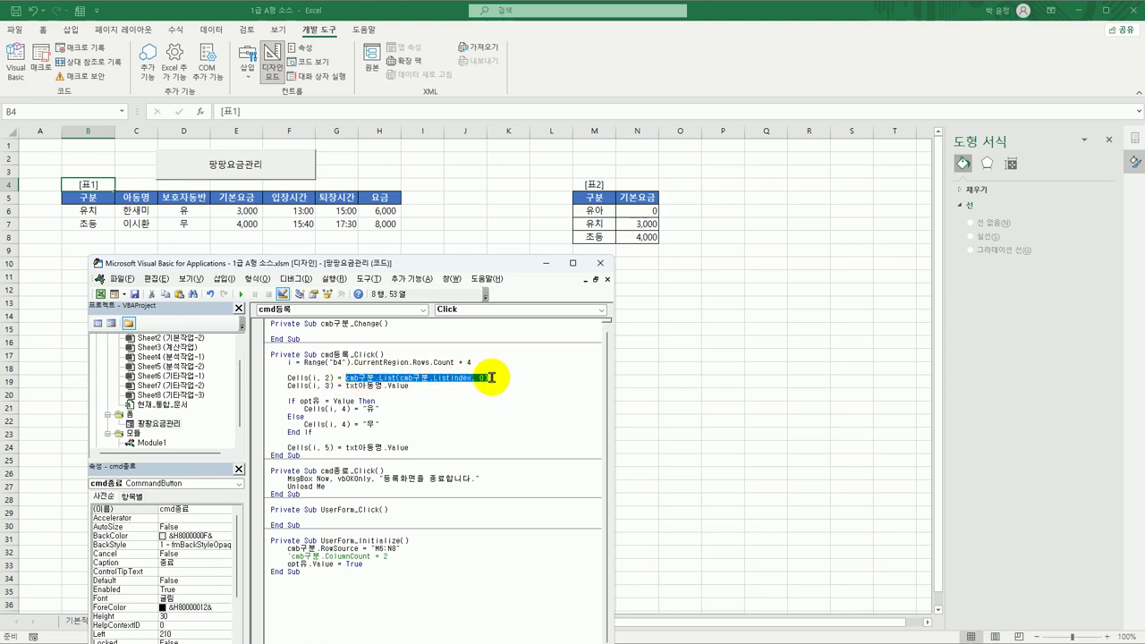
{"action": "left_click_drag", "start_coordinate": [347, 448], "coordinate": [430, 447]}
{"action": "type", "text": "cmb구분.List(cmb구분.ListIndex, 0)"}
{"action": "left_click", "coordinate": [479, 448]}
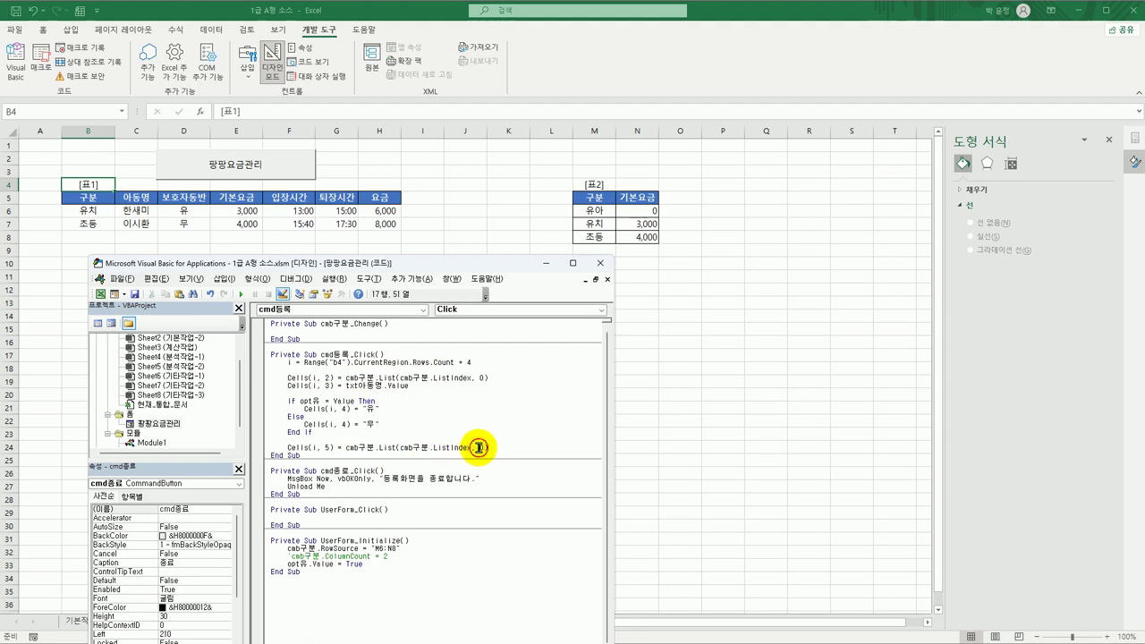
{"action": "key", "text": "Delete"}
{"action": "type", "text": "1"}
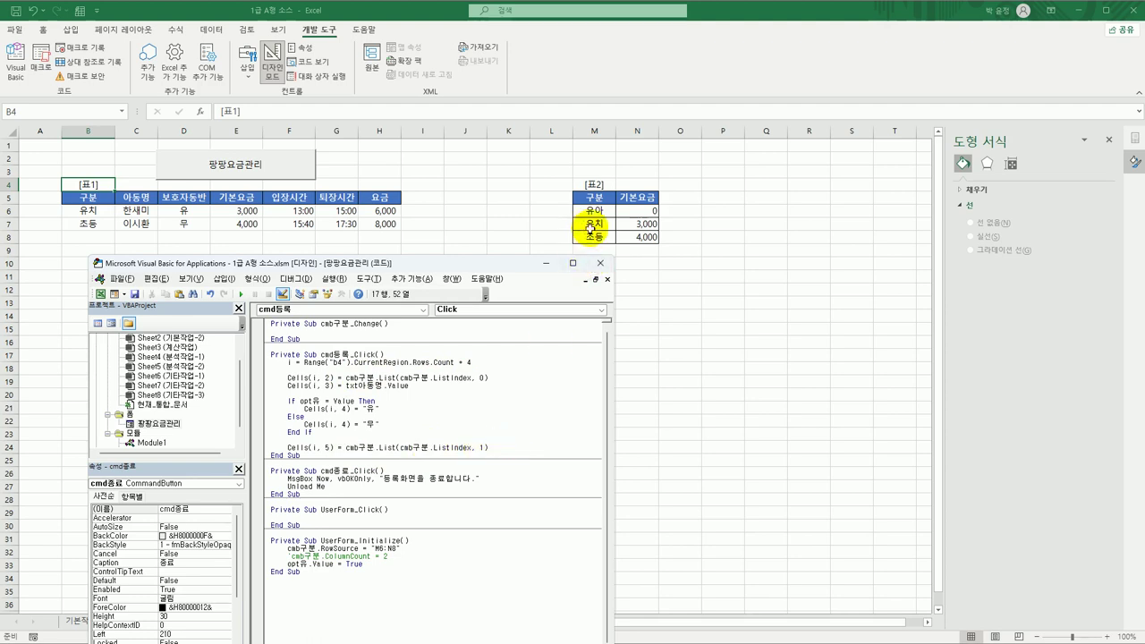
{"action": "left_click", "coordinate": [520, 451]}
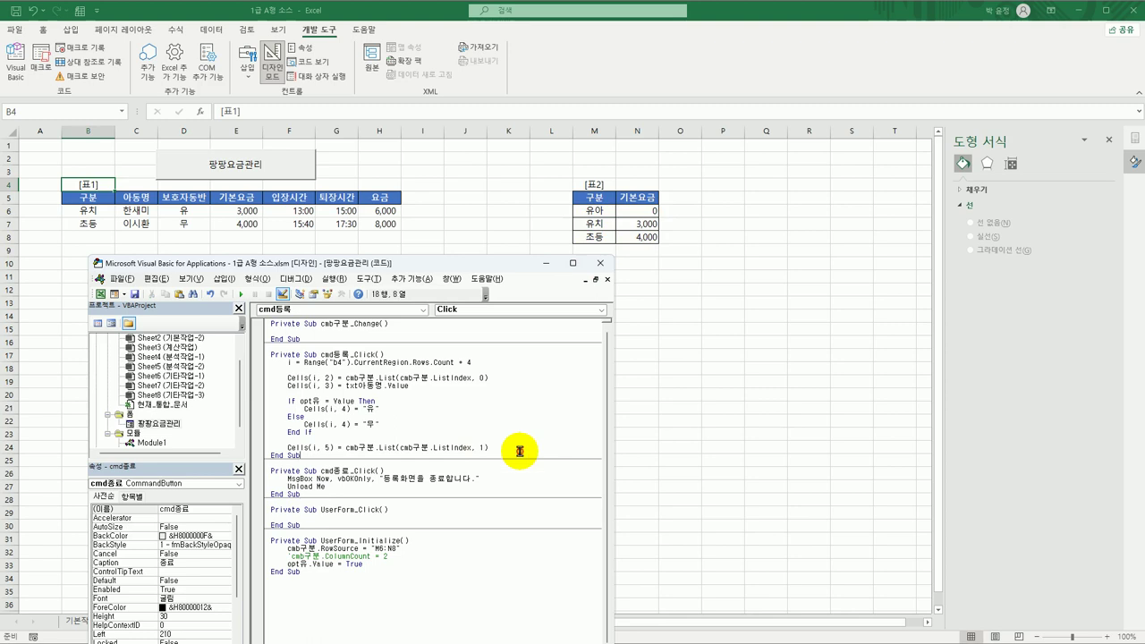
Copy the Cells(i, 3) = txt아동명.Value statement to the line below the Cells(i, 5) statement.
{"action": "left_click", "coordinate": [516, 445]}
{"action": "key", "text": "Return"}
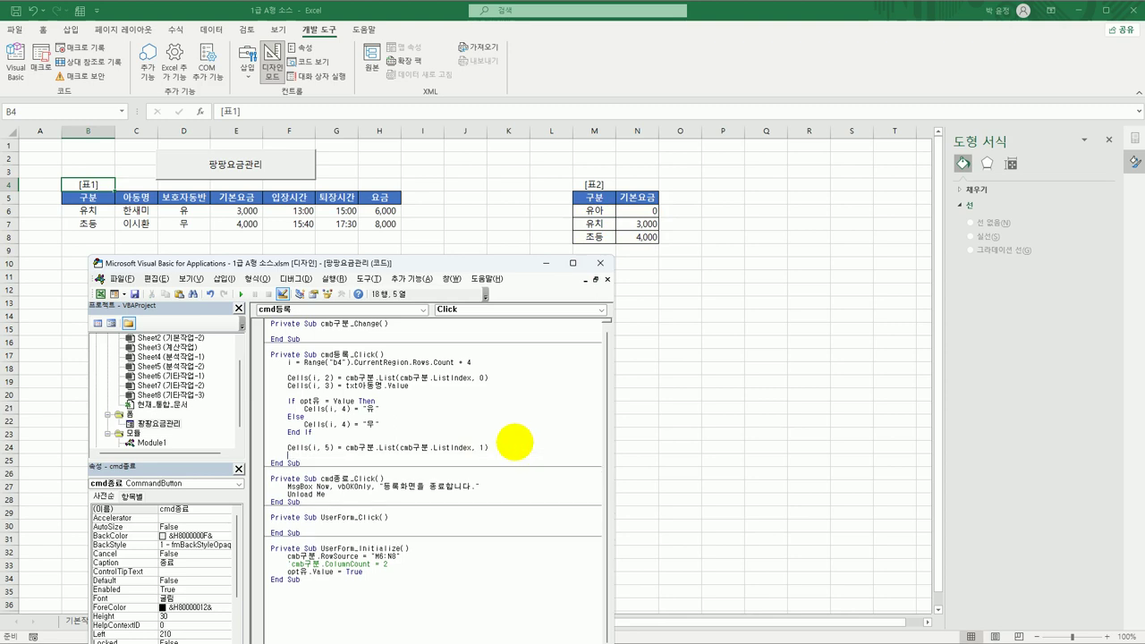
{"action": "key", "text": "Up"}
{"action": "key", "text": "Up"}
{"action": "key", "text": "Up"}
{"action": "key", "text": "Up"}
{"action": "key", "text": "Up"}
{"action": "key", "text": "Up"}
{"action": "key", "text": "Up"}
{"action": "key", "text": "Up"}
{"action": "key", "text": "Up"}
{"action": "key", "text": "shift+End"}
{"action": "key", "text": "ctrl+c"}
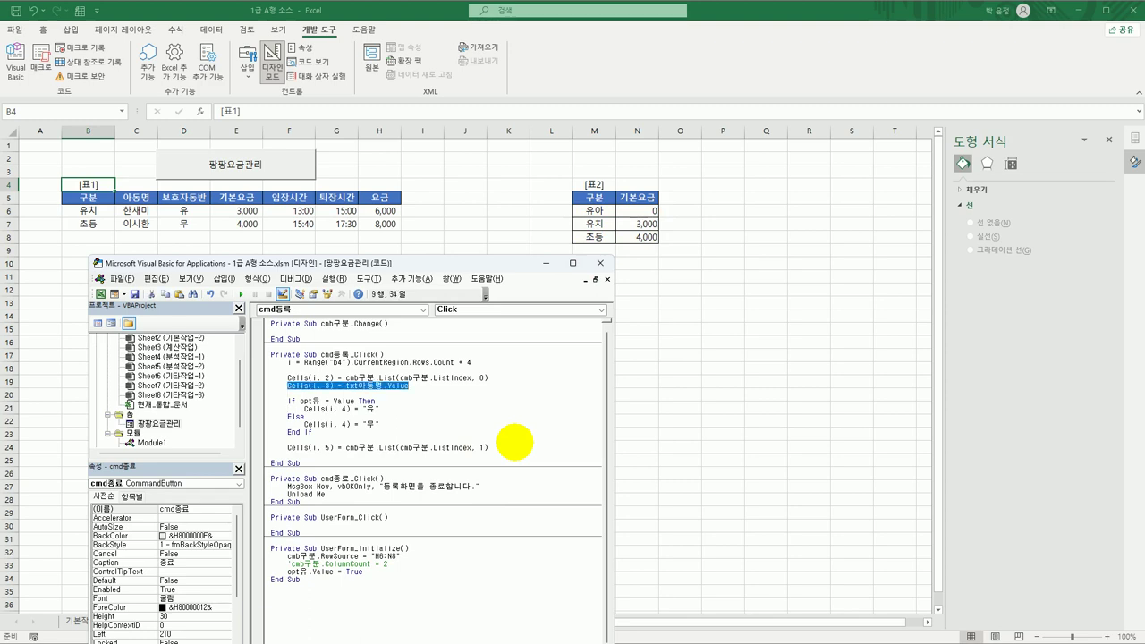
{"action": "left_click", "coordinate": [515, 441]}
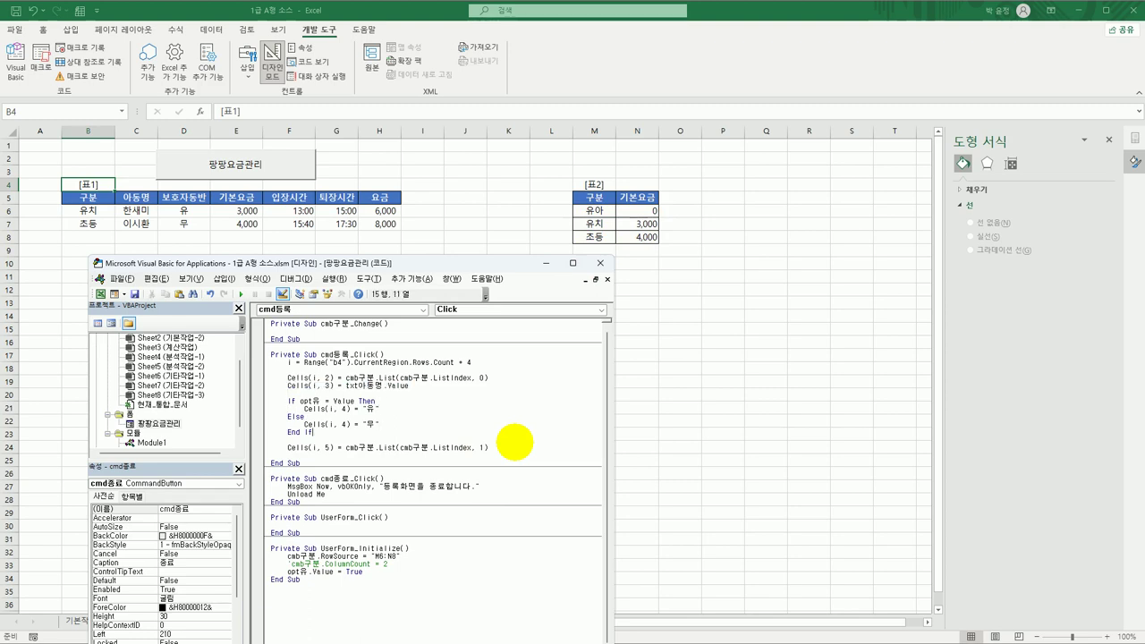
{"action": "key", "text": "Down"}
{"action": "key", "text": "Return"}
{"action": "key", "text": "ctrl+v"}
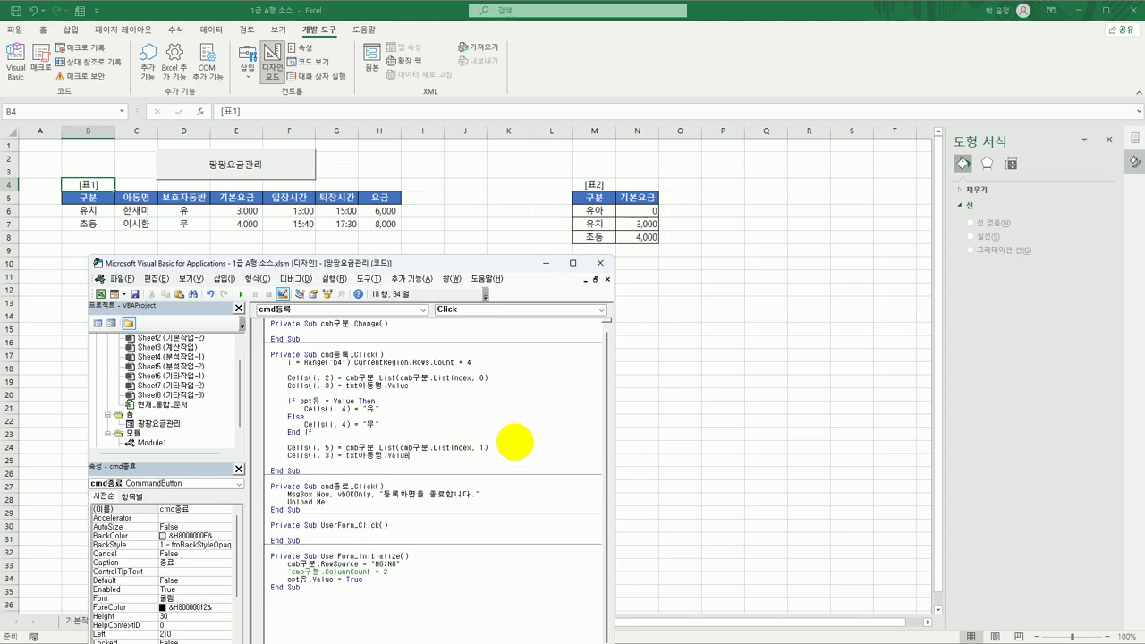
Edit the copied statement below Cells(i, 5) to read Cells(i, 6) = txt입장시간.Value.
{"action": "left_click_drag", "start_coordinate": [324, 456], "coordinate": [329, 459]}
{"action": "left_click", "coordinate": [333, 455]}
{"action": "key", "text": "BackSpace"}
{"action": "type", "text": "6"}
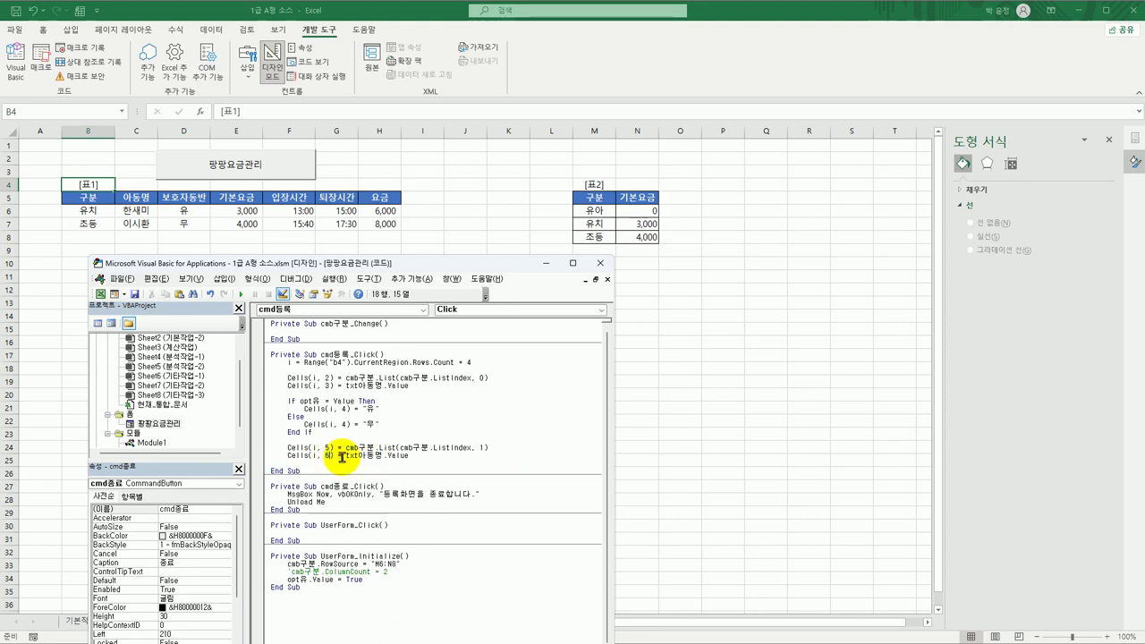
{"action": "key", "text": "Down"}
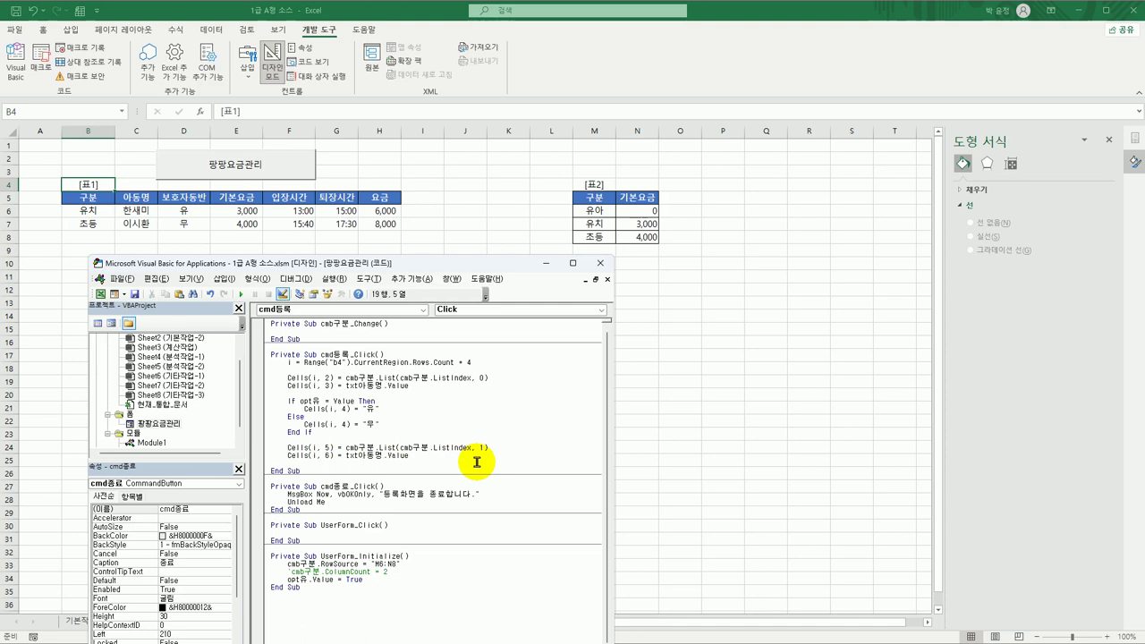
{"action": "key", "text": "Up"}
{"action": "key", "text": "End"}
{"action": "key", "text": "shift+Right"}
{"action": "key", "text": "shift+Right"}
{"action": "key", "text": "shift+Right"}
{"action": "type", "text": "입장시간"}
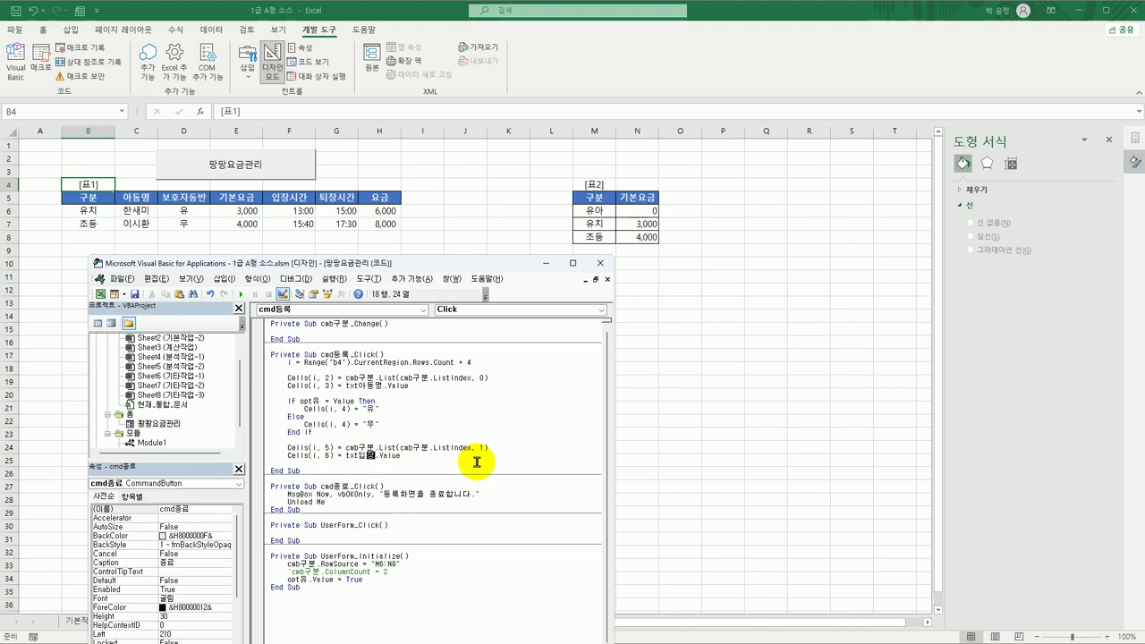
Duplicate the Cells(i, 6) = txt입장시간.Value statement on the line directly below it.
{"action": "key", "text": "Home"}
{"action": "key", "text": "shift+End"}
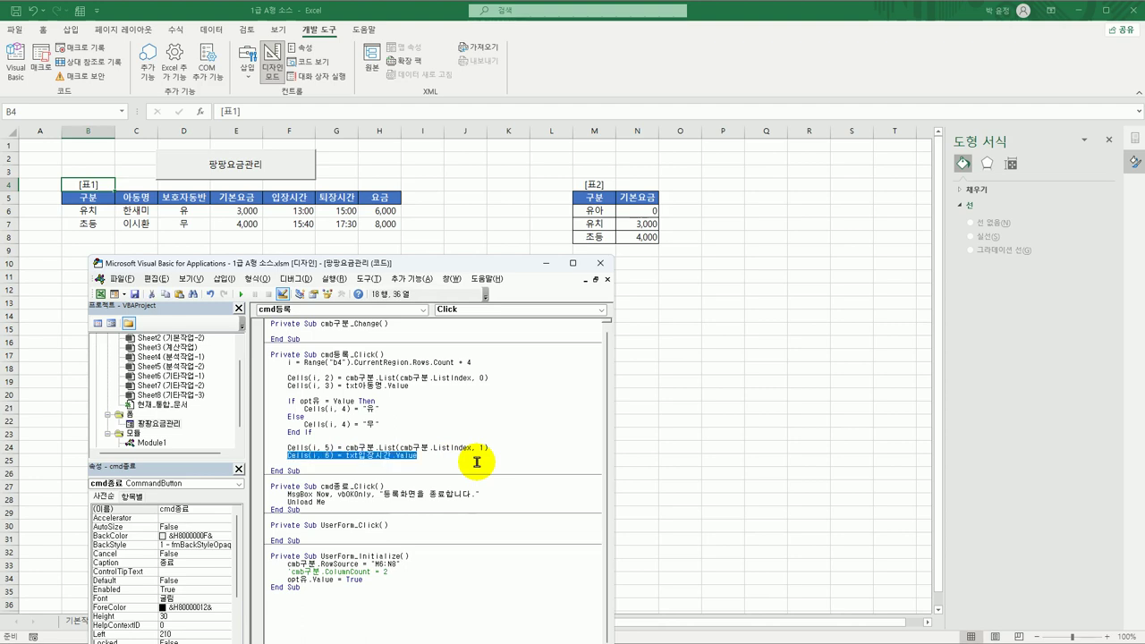
{"action": "key", "text": "ctrl+c"}
{"action": "key", "text": "End"}
{"action": "key", "text": "Return"}
{"action": "key", "text": "ctrl+v"}
Edit the duplicated 입장시간 statement to read Cells(i, 7) = txt퇴장시간.Value.
{"action": "key", "text": "Left"}
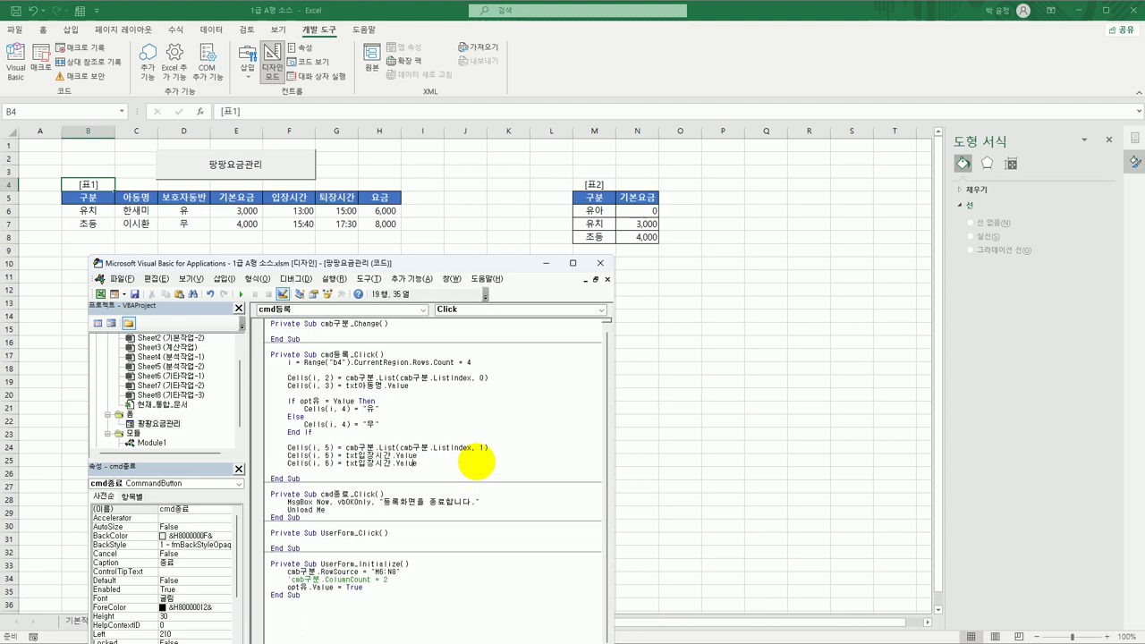
{"action": "key", "text": "shift+Right"}
{"action": "type", "text": "7"}
{"action": "key", "text": "ctrl+Right"}
{"action": "key", "text": "ctrl+Right"}
{"action": "key", "text": "shift+Right"}
{"action": "key", "text": "shift+Right"}
{"action": "type", "text": "퇴장"}
Paste the 입장시간 statement again below the Cells(i, 7) line and change its column index to 8.
{"action": "key", "text": "Return"}
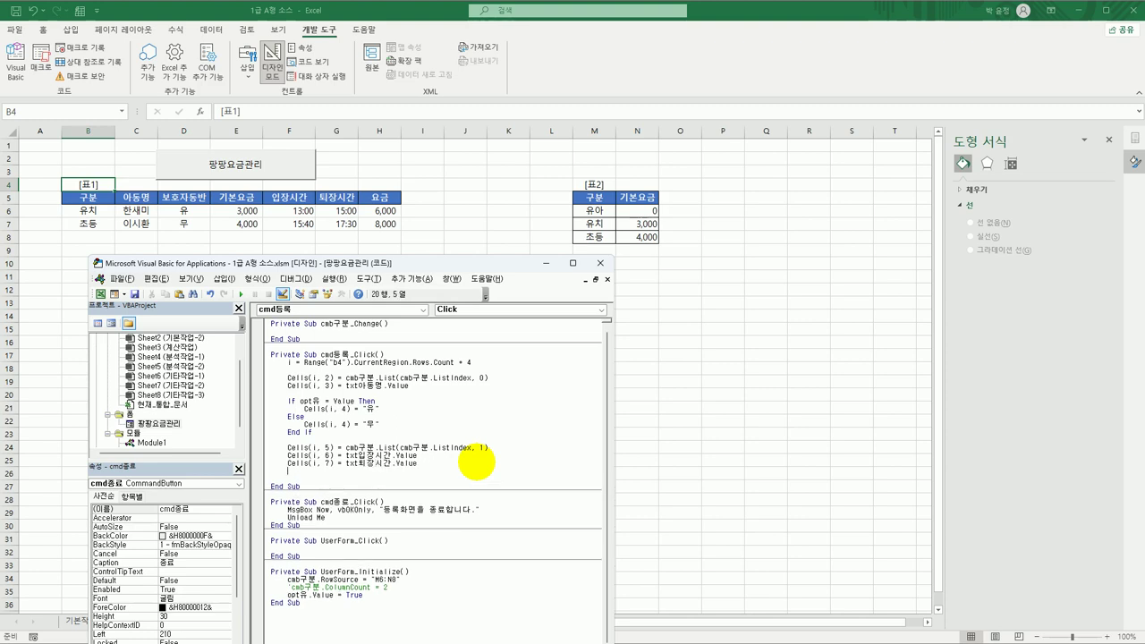
{"action": "key", "text": "ctrl+v"}
{"action": "key", "text": "ctrl+Left"}
{"action": "key", "text": "ctrl+Left"}
{"action": "key", "text": "ctrl+Left"}
{"action": "key", "text": "ctrl+Left"}
{"action": "key", "text": "ctrl+Left"}
{"action": "key", "text": "ctrl+Left"}
{"action": "key", "text": "ctrl+Left"}
{"action": "key", "text": "shift+Right"}
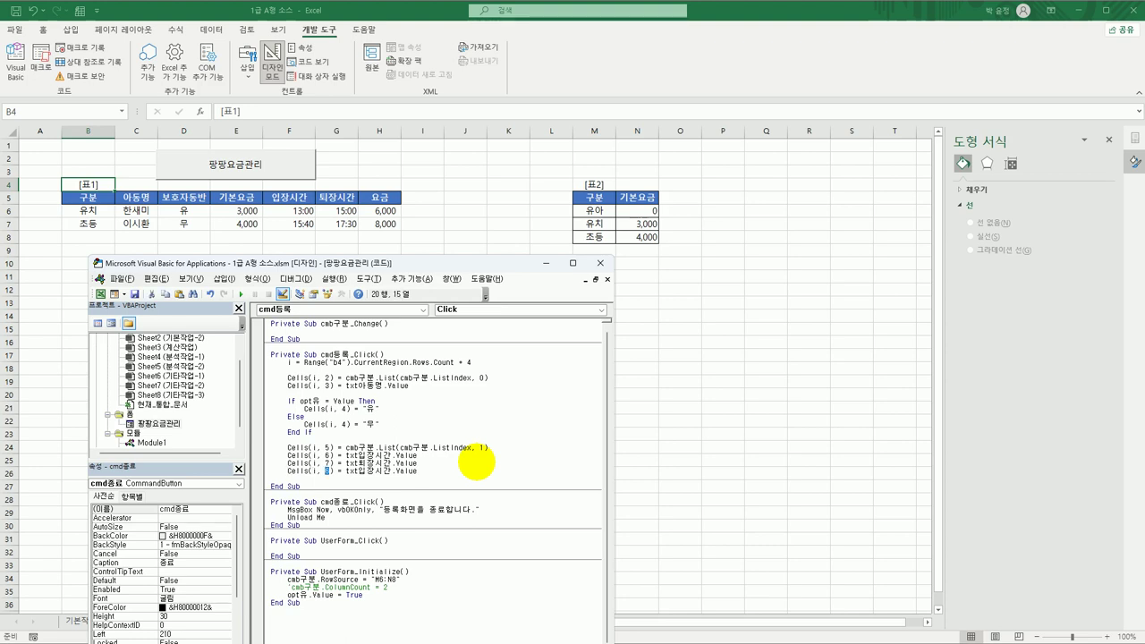
{"action": "type", "text": "8"}
Replace the value of the Cells(i, 8) statement with cells(i,7)-cells(i,6).
{"action": "key", "text": "shift+End"}
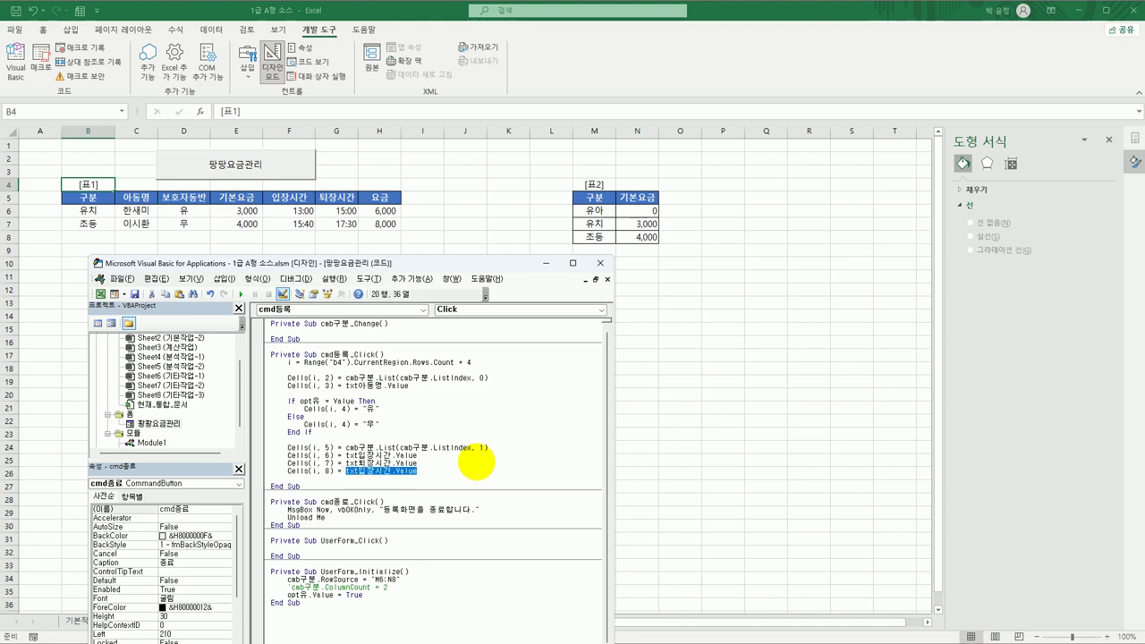
{"action": "type", "text": "ce"}
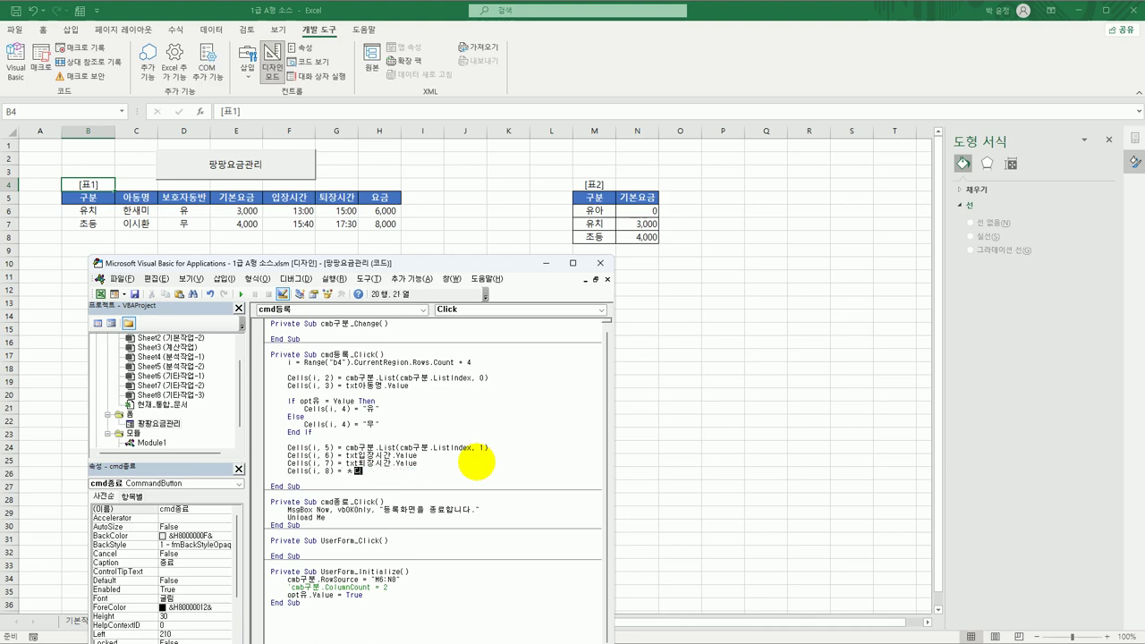
{"action": "type", "text": "lls(i,7)-cells(i,"}
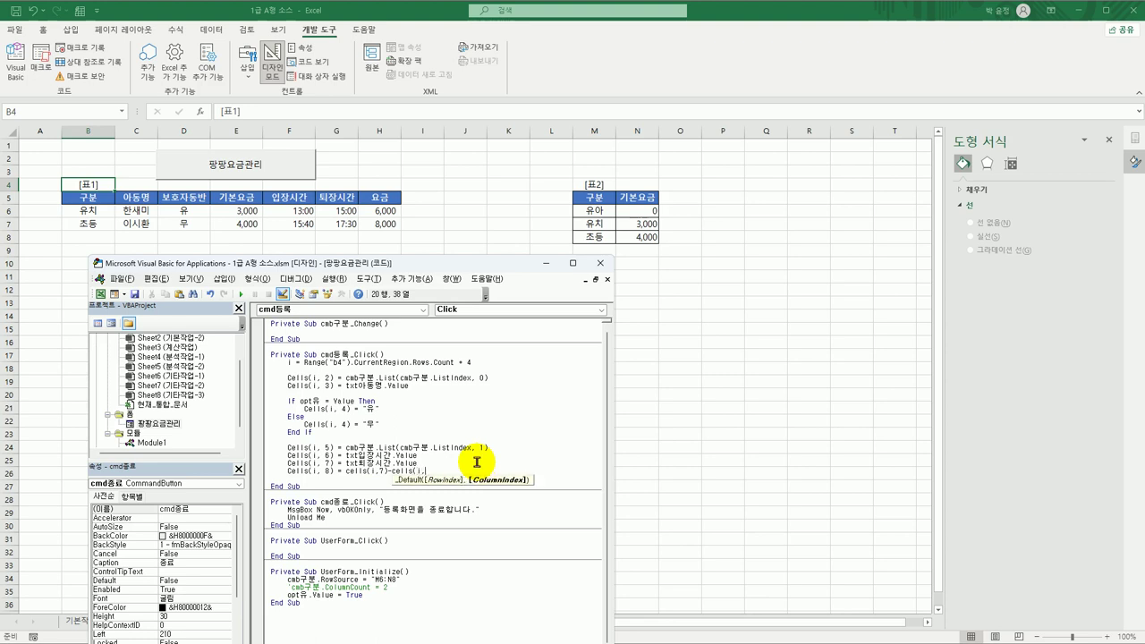
{"action": "type", "text": "6)"}
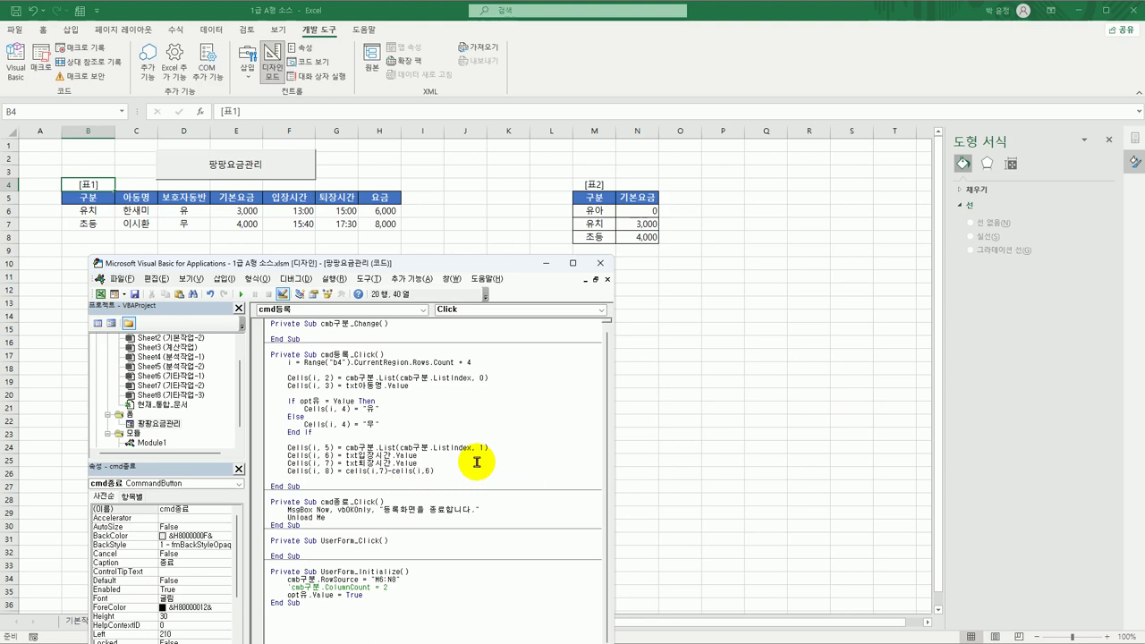
Wrap cells(i,7) and cells(i,6) in the Cells(i, 8) statement each in an hour() function.
{"action": "left_click", "coordinate": [347, 469]}
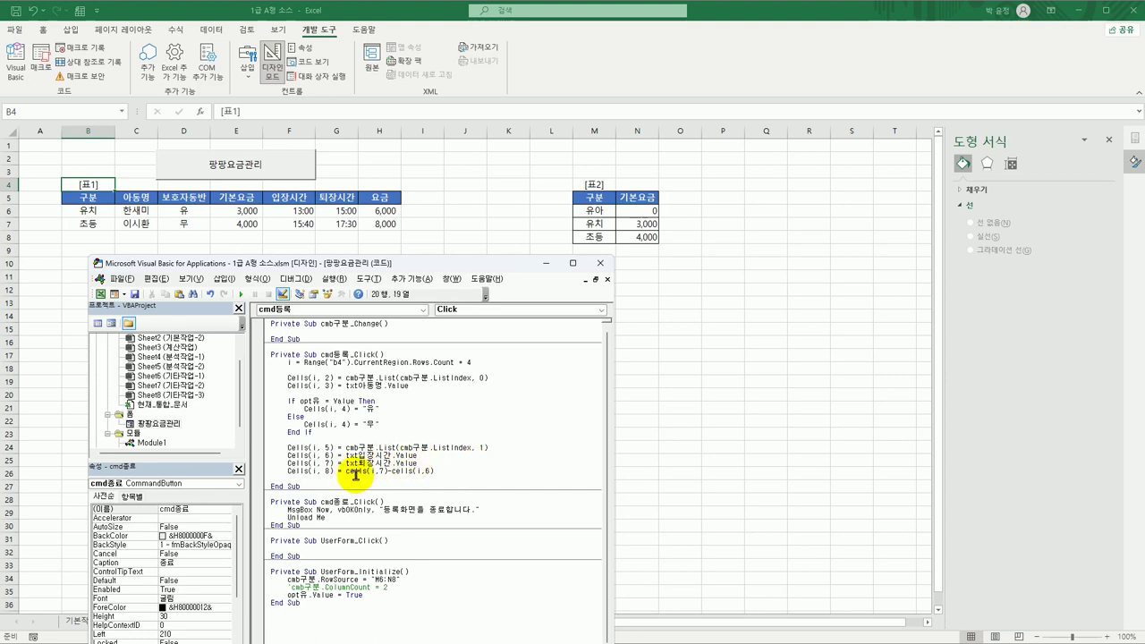
{"action": "type", "text": "hour("}
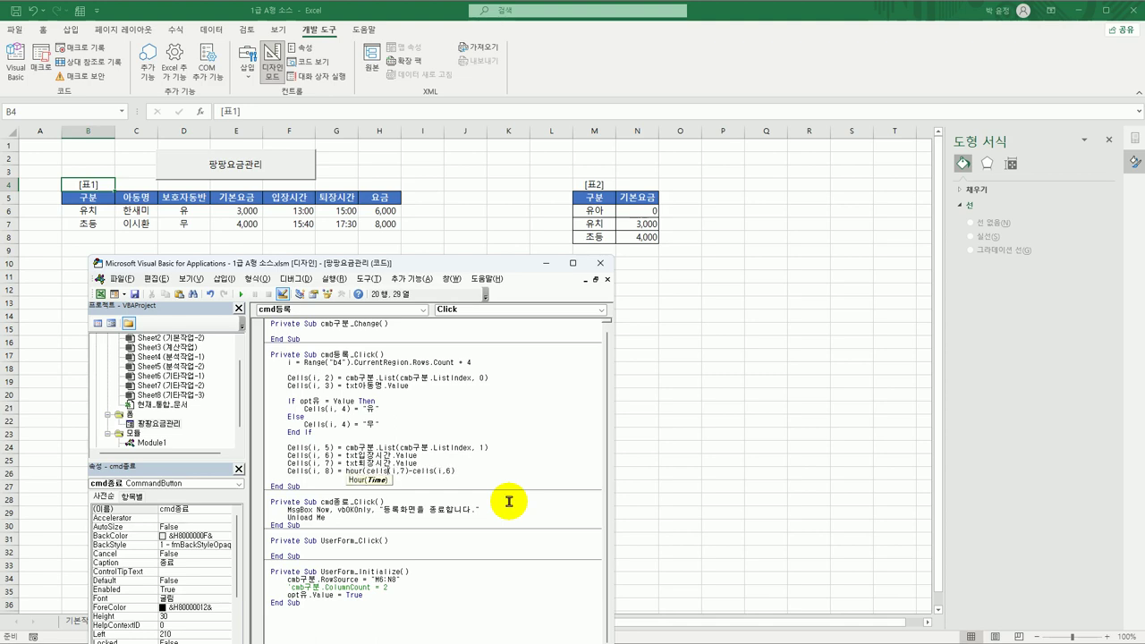
{"action": "key", "text": "Right"}
{"action": "key", "text": "Right"}
{"action": "key", "text": "Right"}
{"action": "key", "text": "Right"}
{"action": "key", "text": "Right"}
{"action": "type", "text": ")"}
{"action": "key", "text": "Right"}
{"action": "type", "text": "hour("}
{"action": "key", "text": "End"}
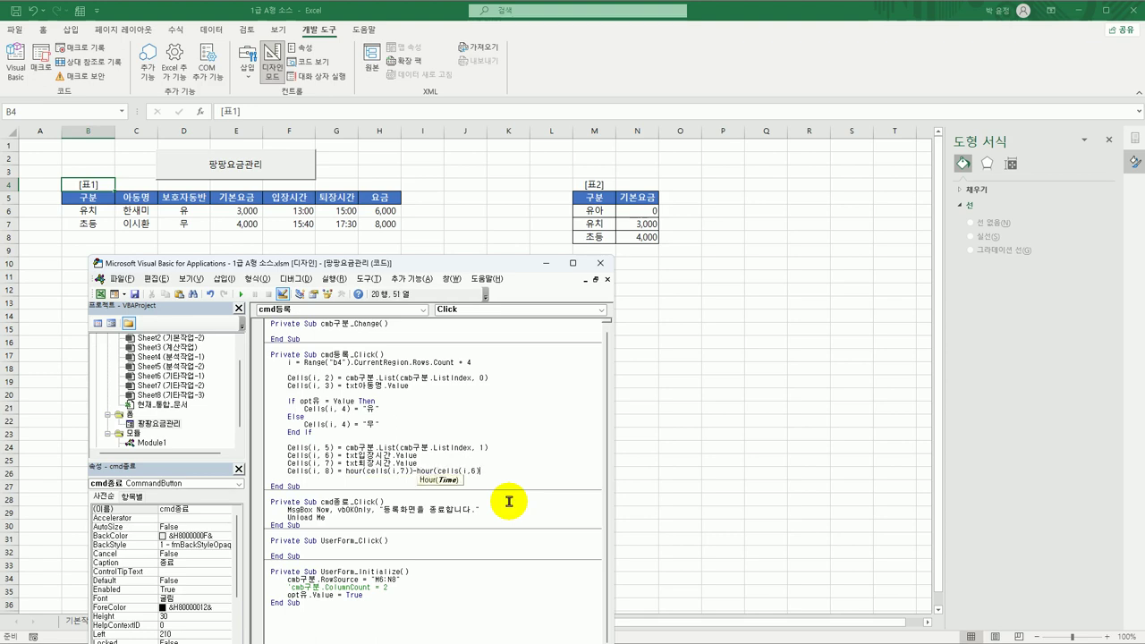
{"action": "type", "text": ")"}
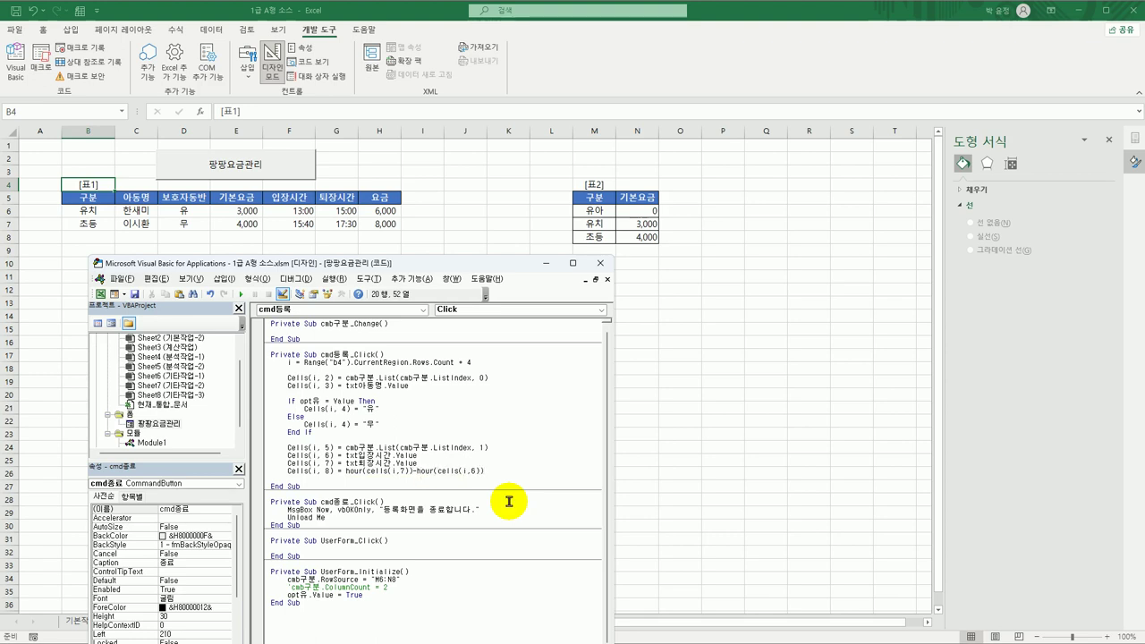
Enclose the hour difference in parentheses, multiply it by cells(i,5), and commit the Cells(i, 8) statement.
{"action": "left_click", "coordinate": [344, 472]}
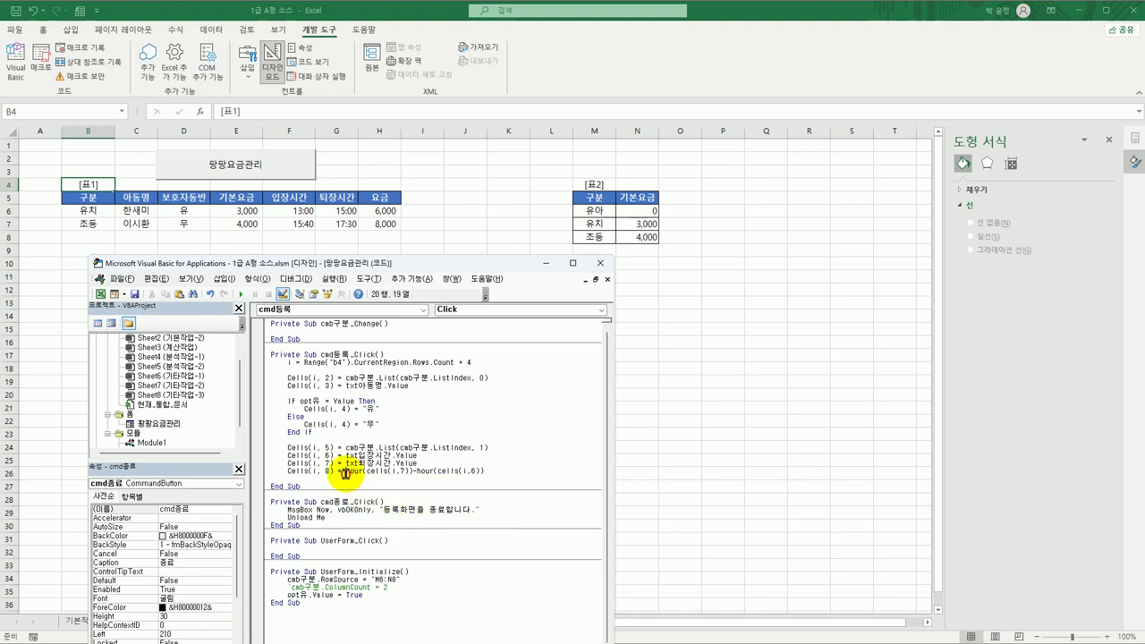
{"action": "type", "text": "(i,7"}
{"action": "type", "text": ") * cell"}
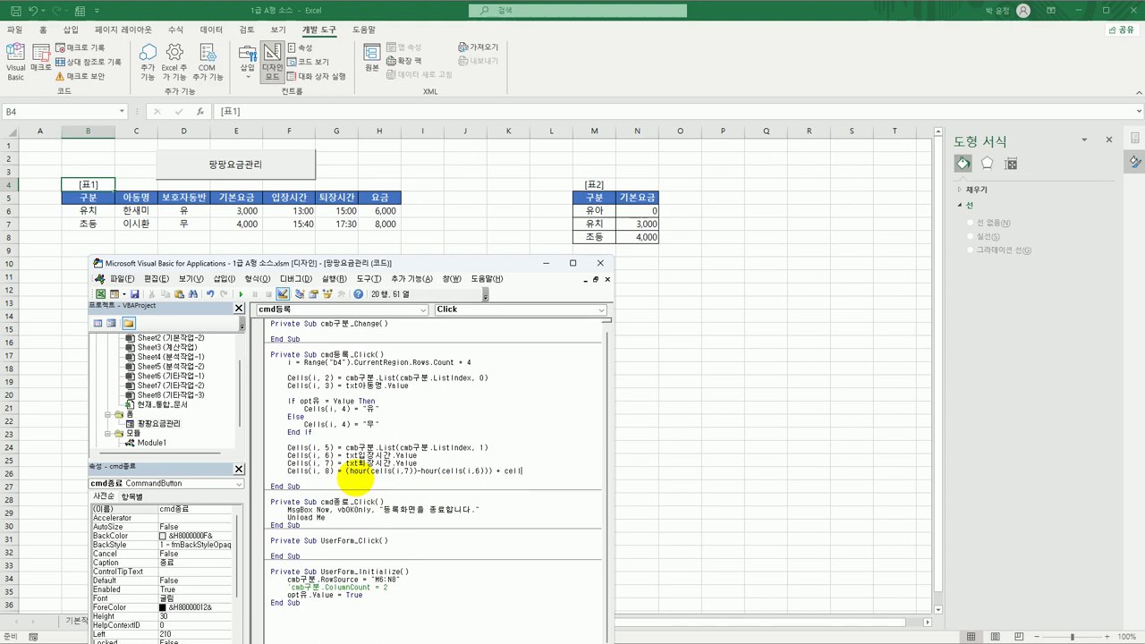
{"action": "type", "text": "(i,5"}
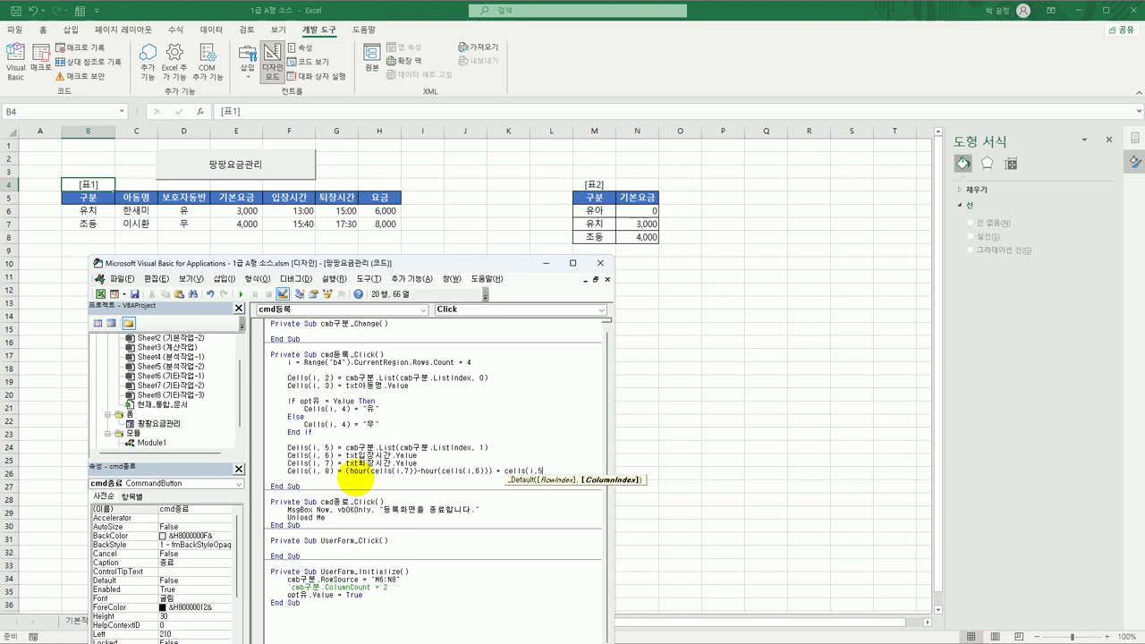
{"action": "type", "text": ")"}
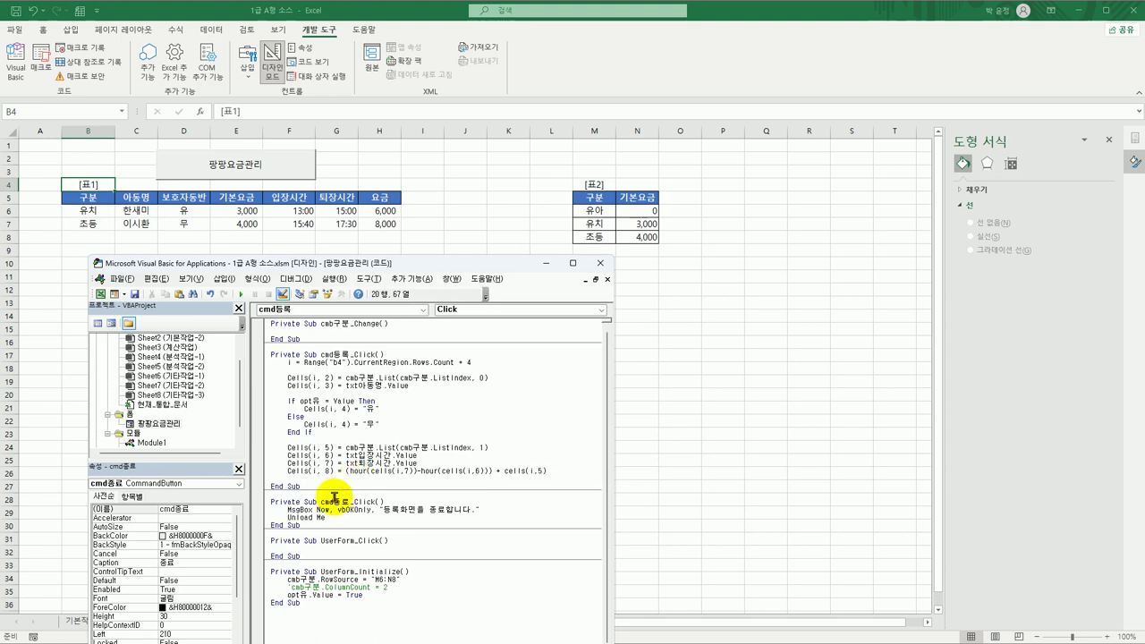
{"action": "left_click", "coordinate": [334, 498]}
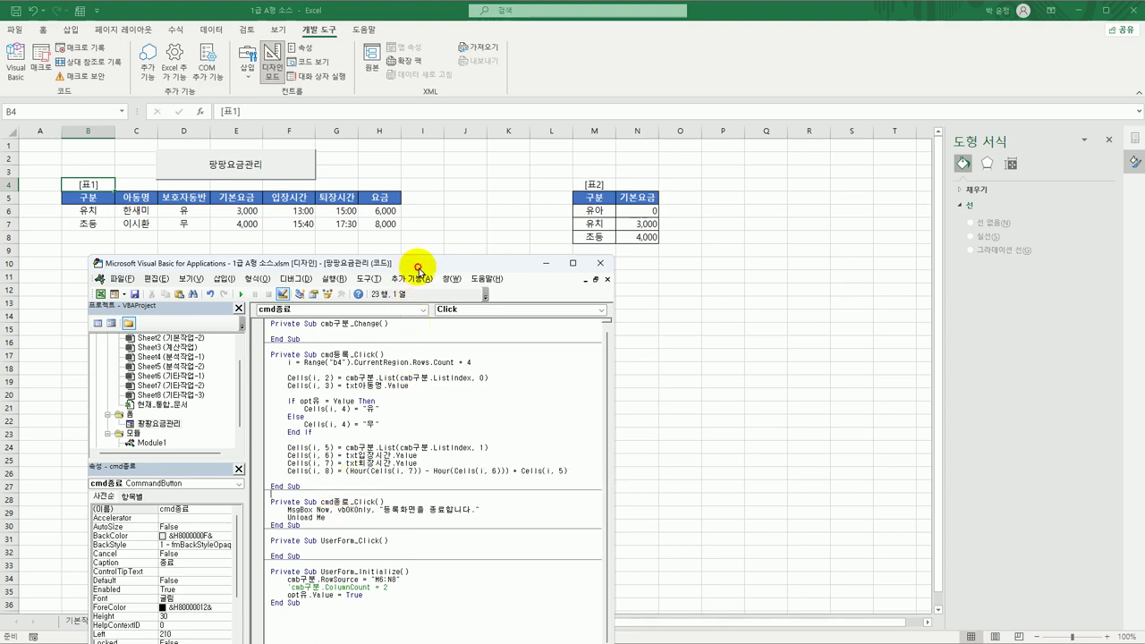
Examine the [표1] range B4:H7, the empty row beneath it, and sheet columns A to F to check the code's row and column numbering.
{"action": "left_click_drag", "start_coordinate": [417, 267], "coordinate": [409, 250]}
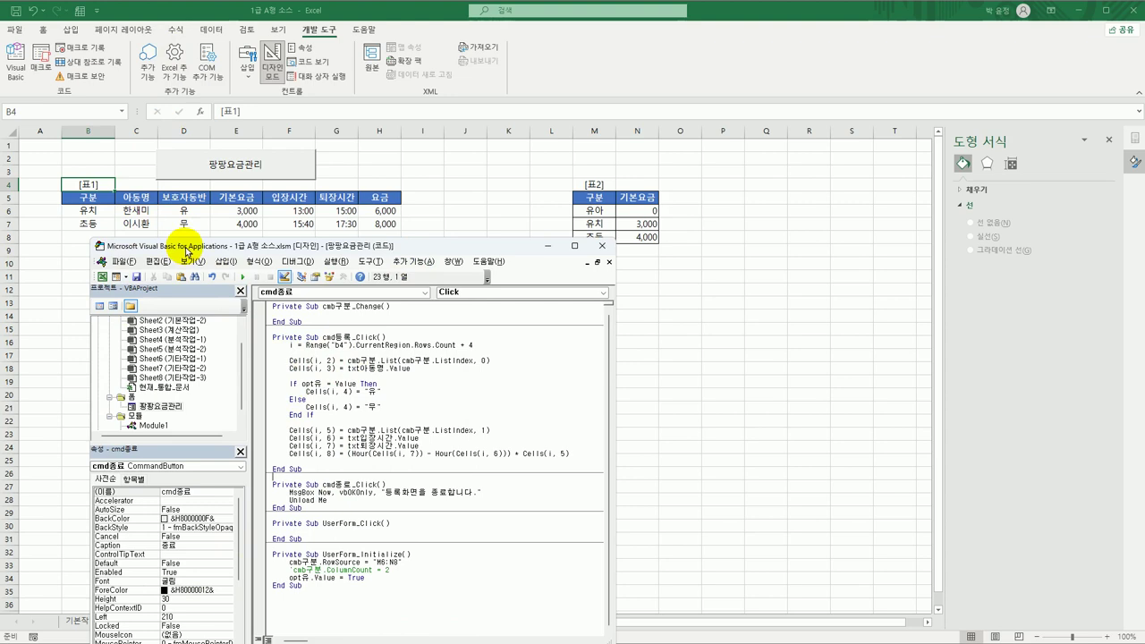
{"action": "left_click_drag", "start_coordinate": [186, 250], "coordinate": [176, 253]}
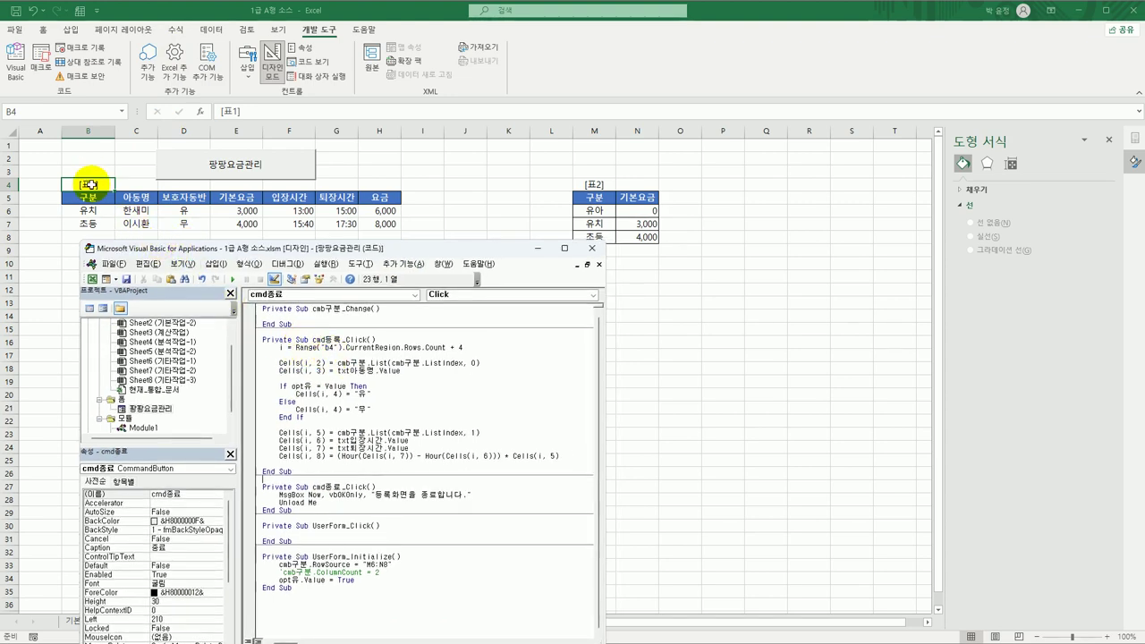
{"action": "left_click_drag", "start_coordinate": [90, 185], "coordinate": [378, 224]}
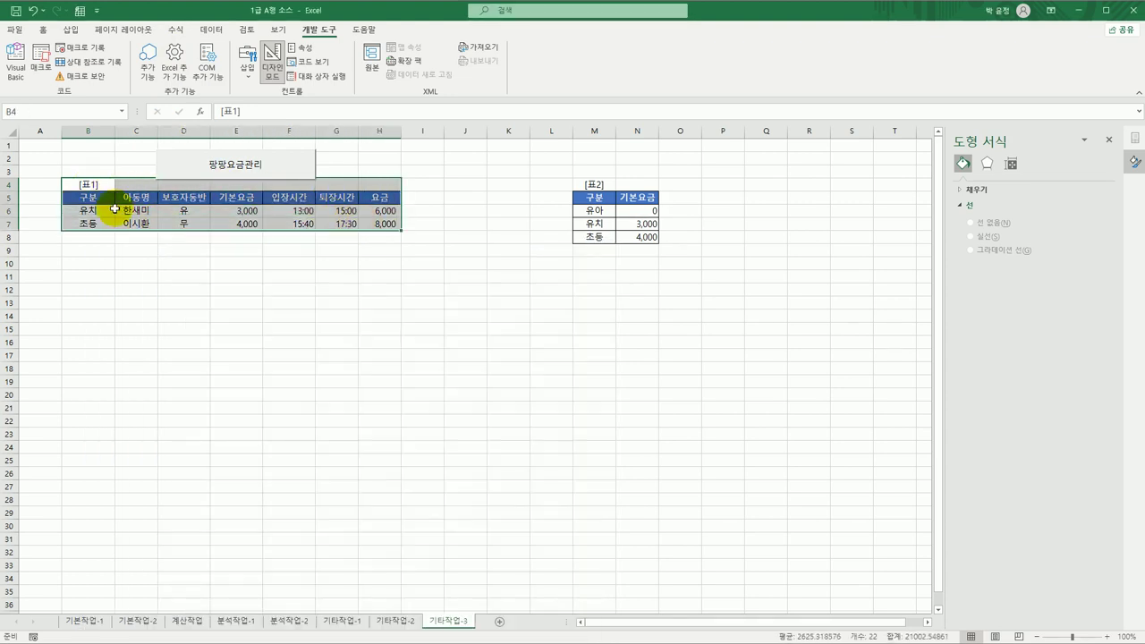
{"action": "left_click", "coordinate": [95, 238]}
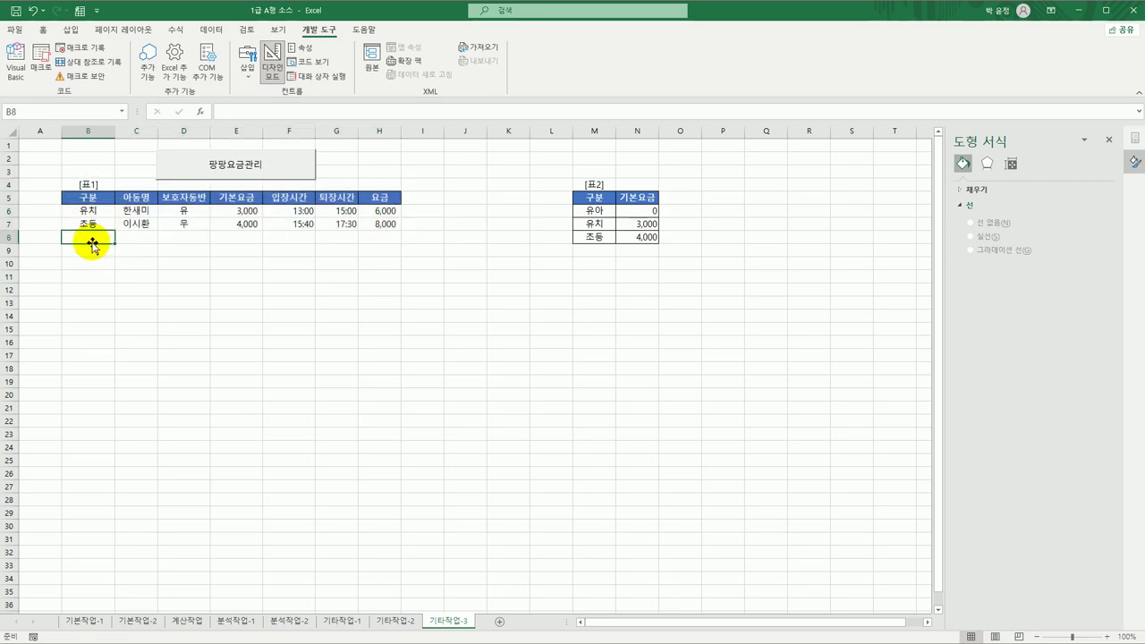
{"action": "left_click", "coordinate": [40, 131]}
{"action": "left_click", "coordinate": [94, 133]}
{"action": "left_click", "coordinate": [145, 133]}
{"action": "left_click", "coordinate": [183, 132]}
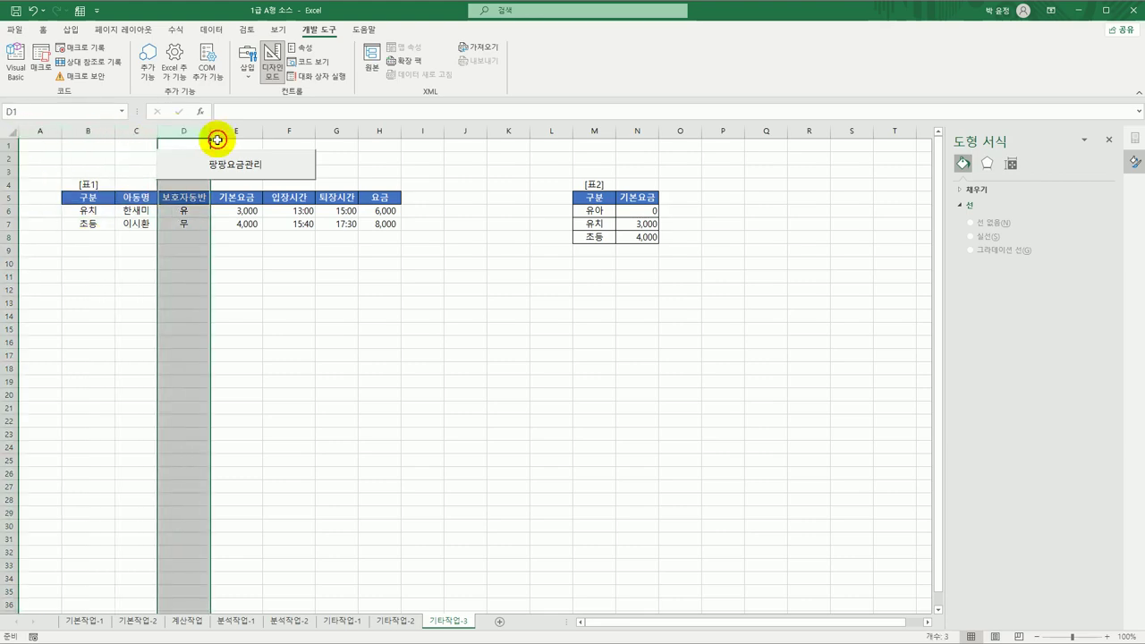
{"action": "left_click", "coordinate": [237, 132]}
{"action": "left_click", "coordinate": [288, 132]}
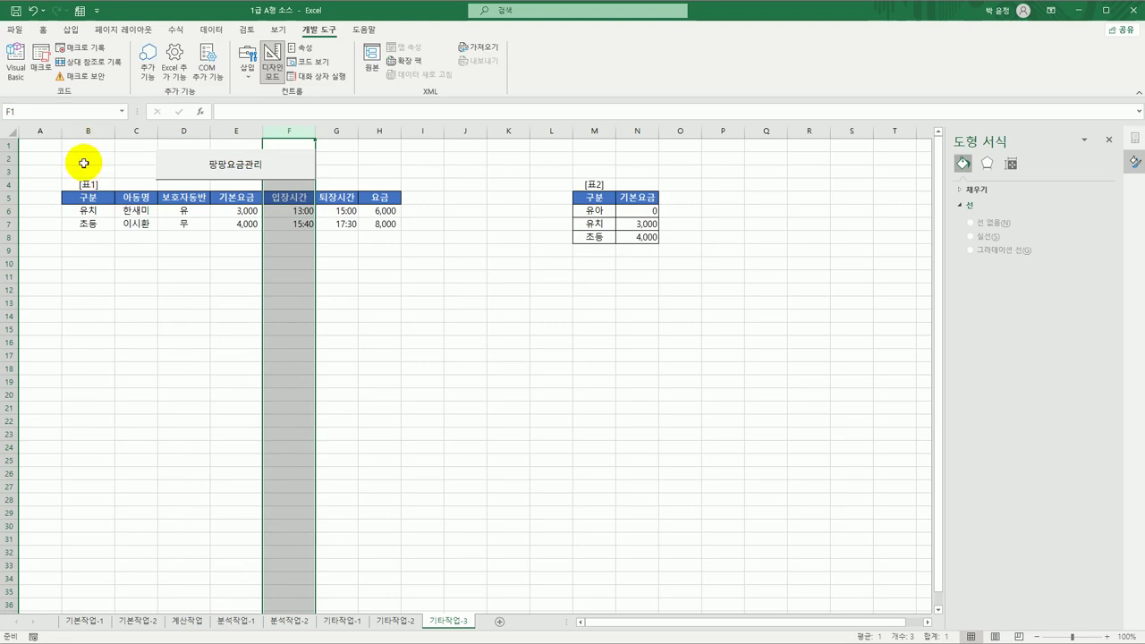
Return from the VBA editor to the 기타작업-3 sheet, turn off design mode, and run the 팡팡요금관리 form.
{"action": "left_click", "coordinate": [86, 224]}
{"action": "left_click", "coordinate": [16, 64]}
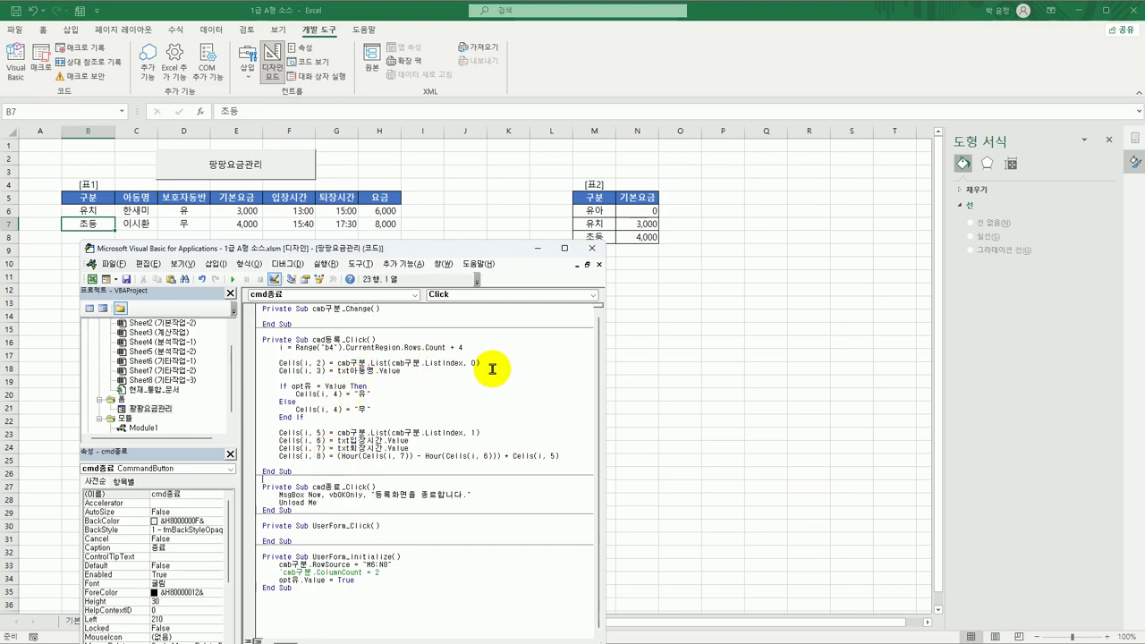
{"action": "left_click", "coordinate": [598, 248]}
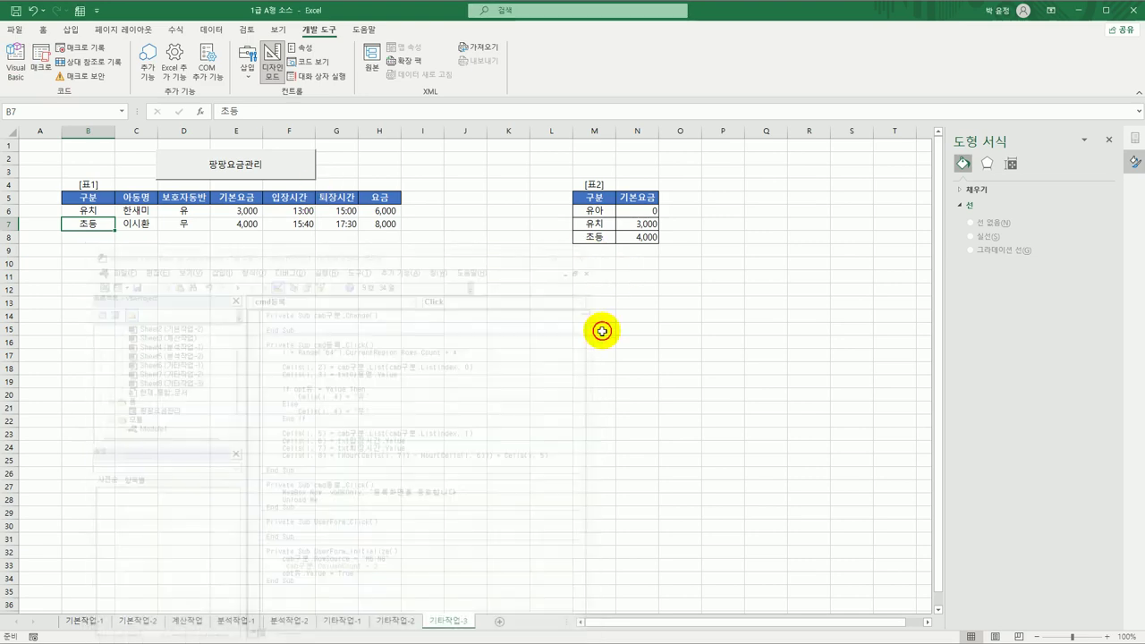
{"action": "left_click", "coordinate": [508, 394]}
{"action": "left_click", "coordinate": [272, 64]}
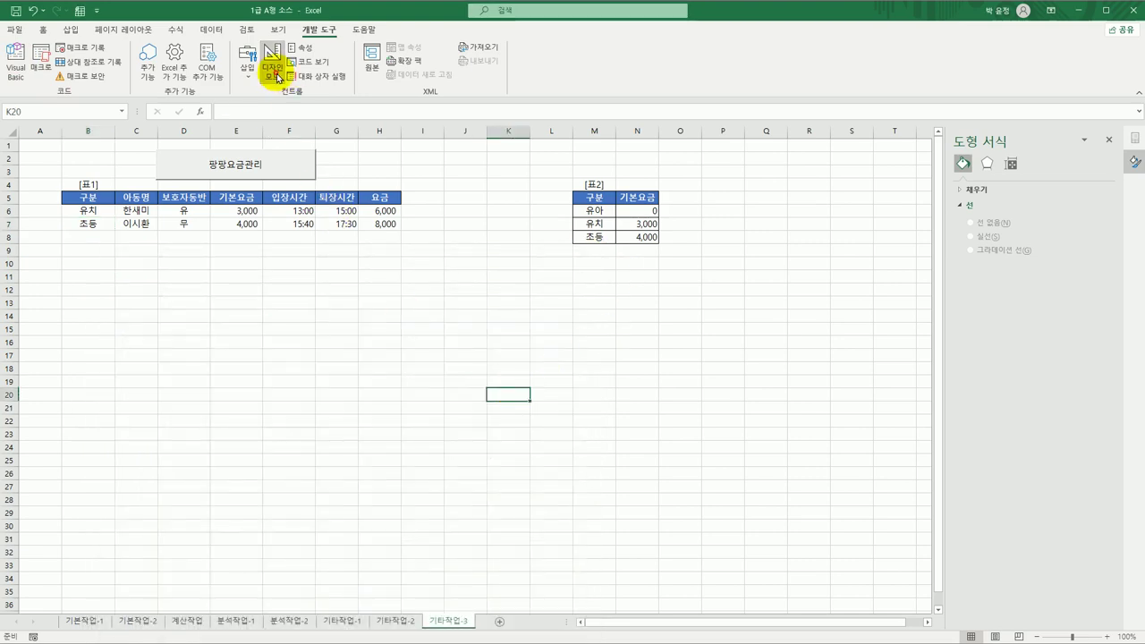
{"action": "left_click", "coordinate": [270, 167]}
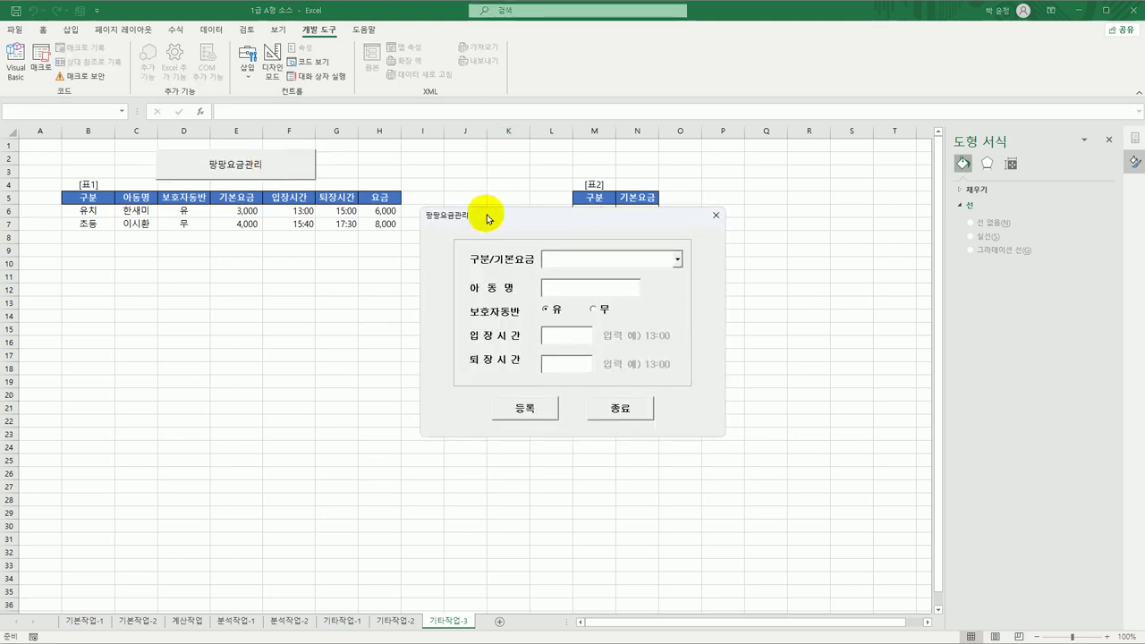
{"action": "left_click_drag", "start_coordinate": [486, 215], "coordinate": [304, 216]}
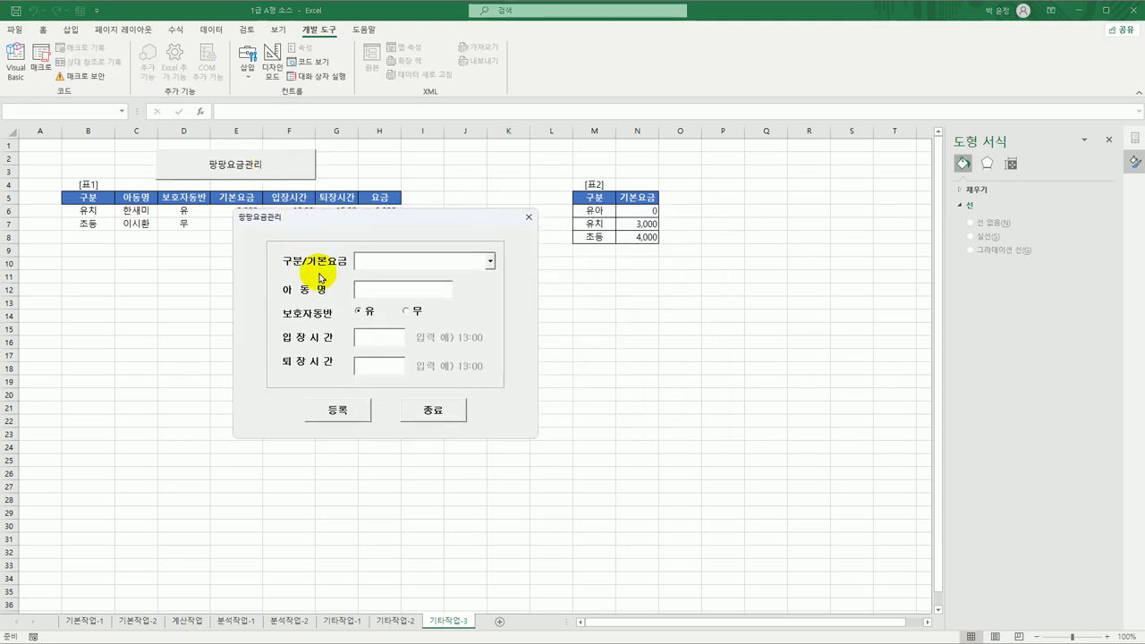
Register a 유아 entry with a child's name, guardian option 유, entry time 13:30 and exit time 15:30.
{"action": "left_click", "coordinate": [489, 261]}
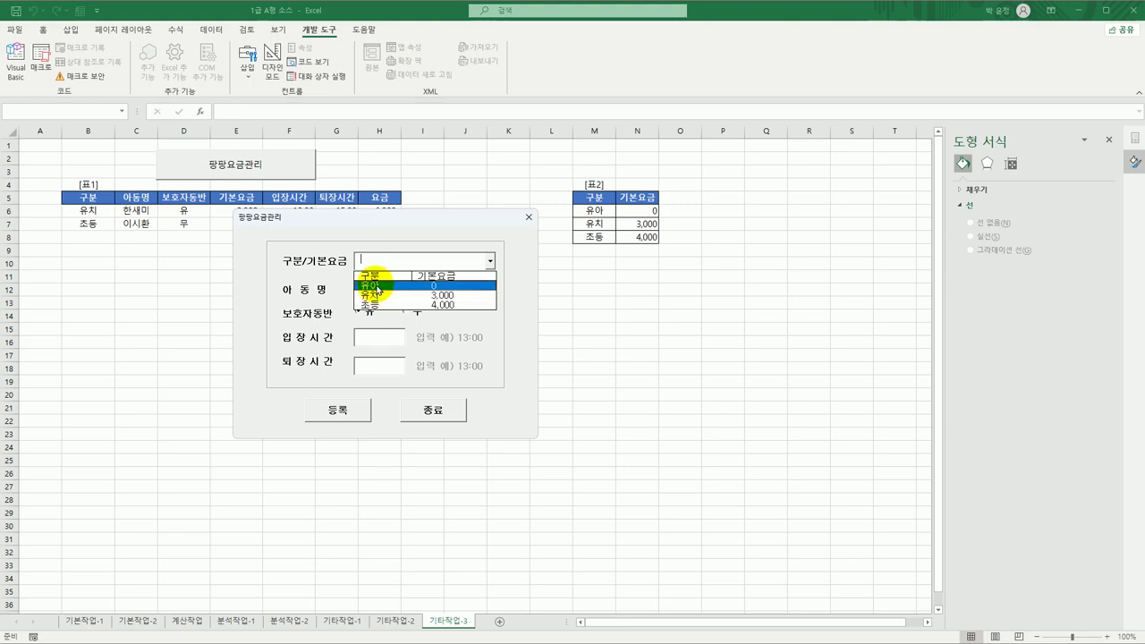
{"action": "left_click", "coordinate": [376, 286]}
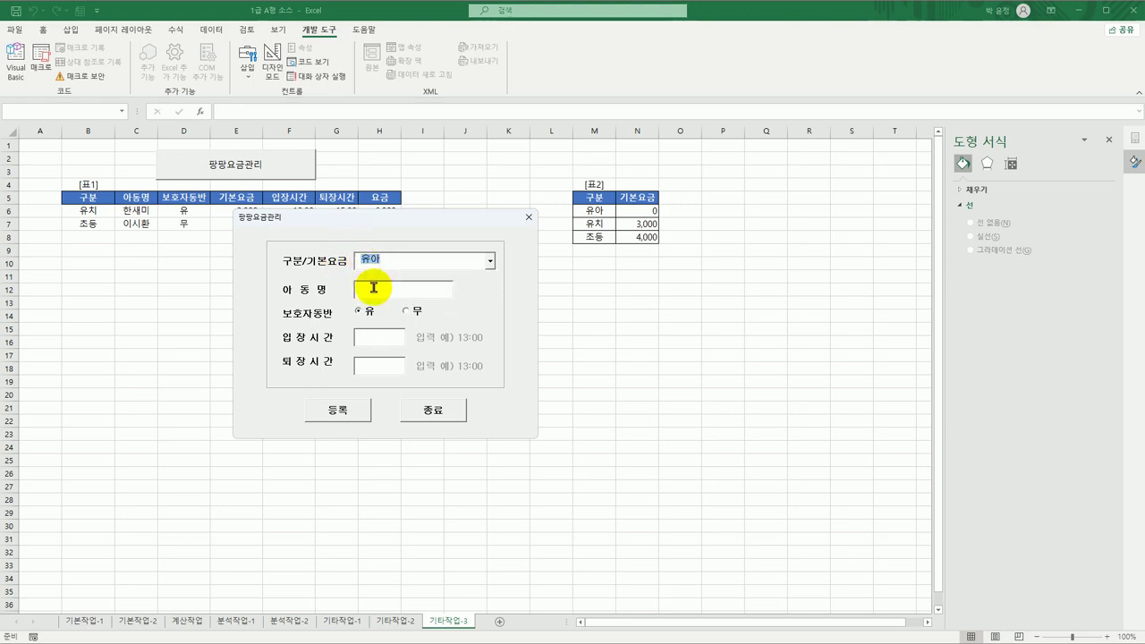
{"action": "left_click", "coordinate": [377, 291]}
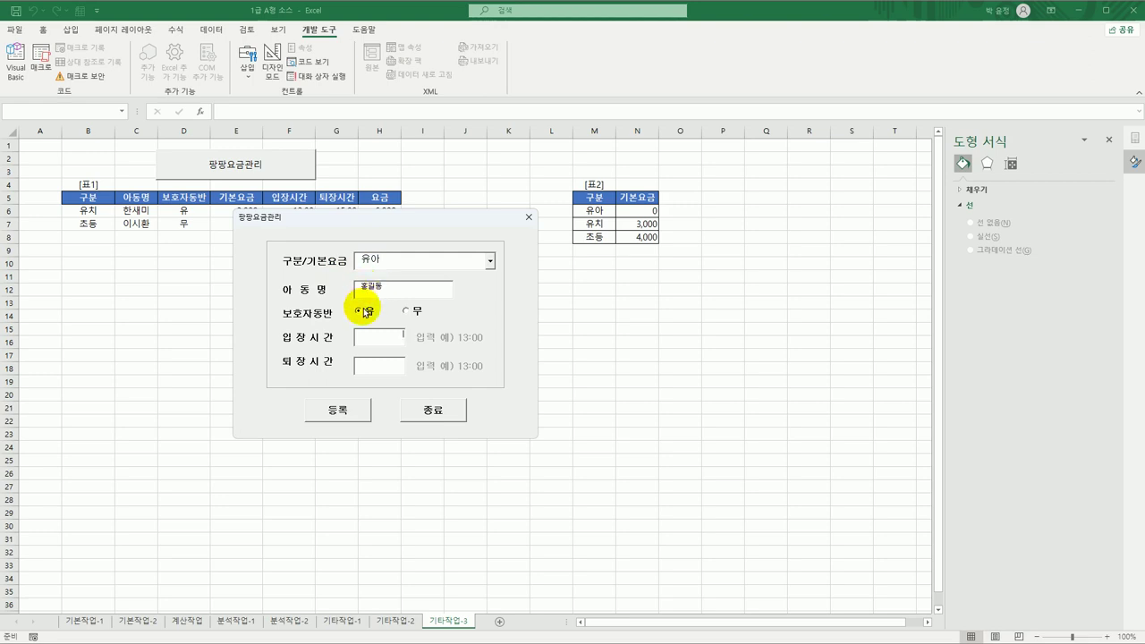
{"action": "left_click_drag", "start_coordinate": [373, 220], "coordinate": [371, 284]}
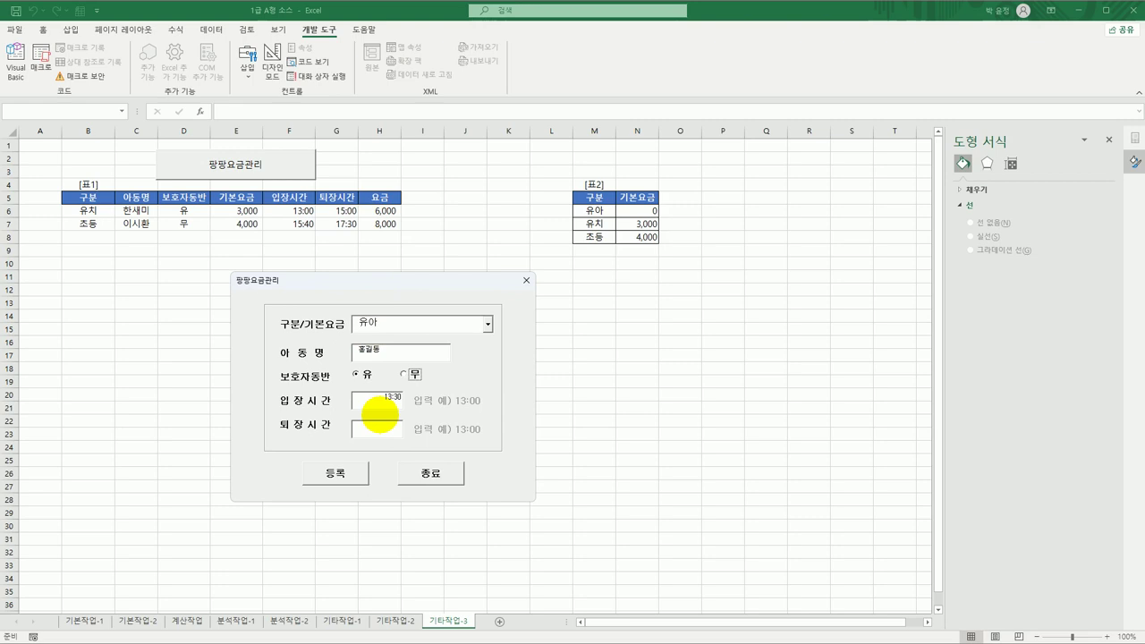
{"action": "left_click", "coordinate": [377, 437]}
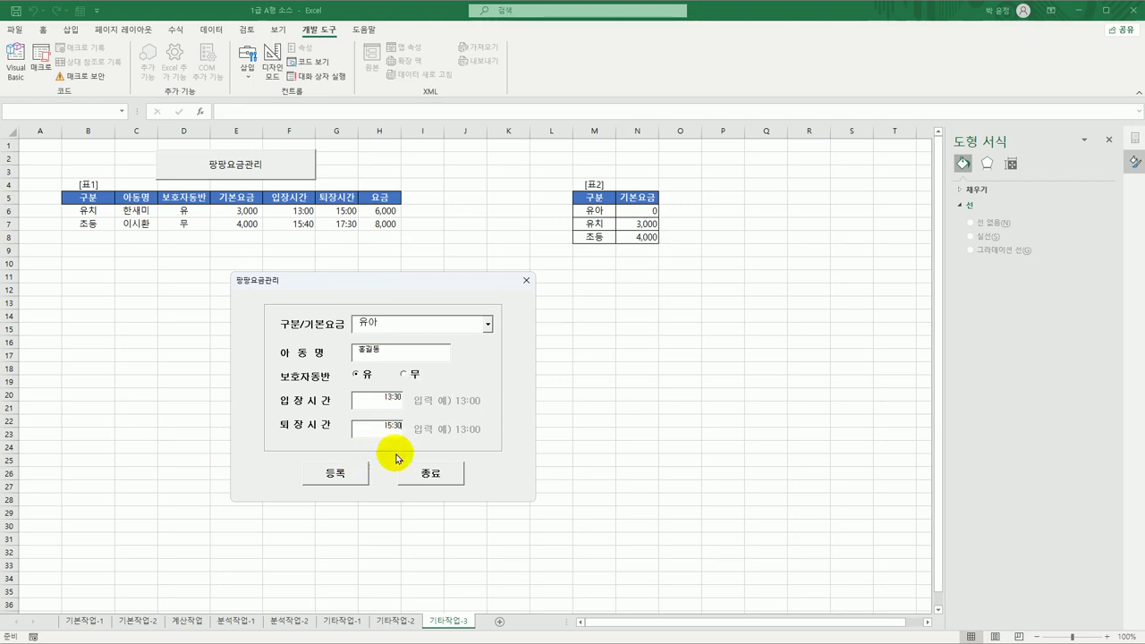
{"action": "left_click", "coordinate": [357, 473]}
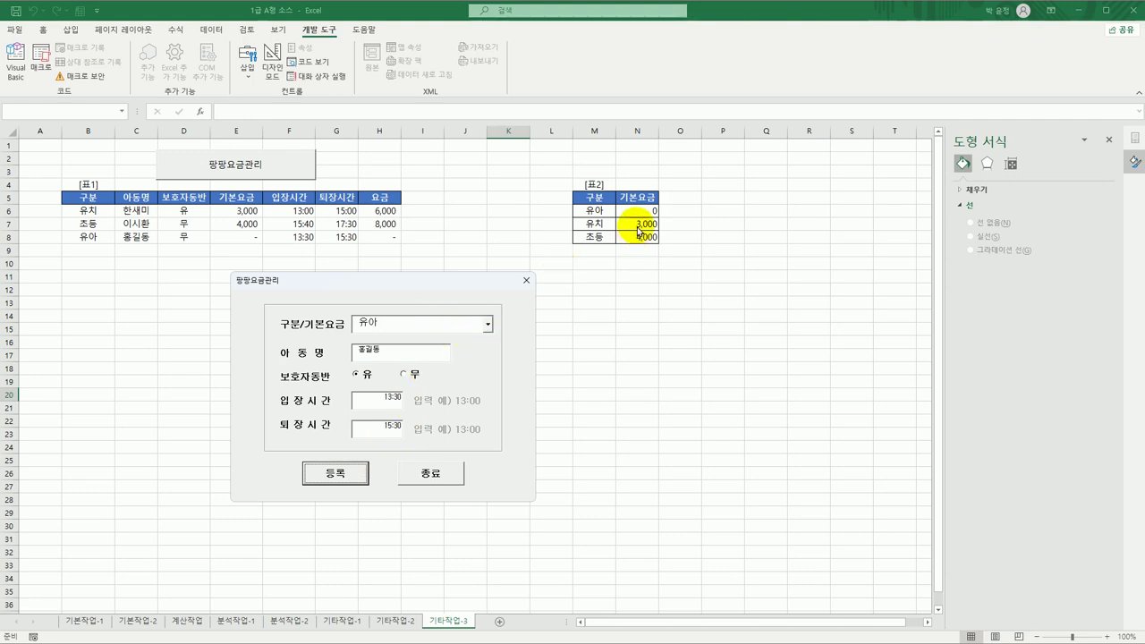
Change the 구분/기본요금 selection to 초등 and register a second entry with the other fields as they are.
{"action": "left_click", "coordinate": [488, 323]}
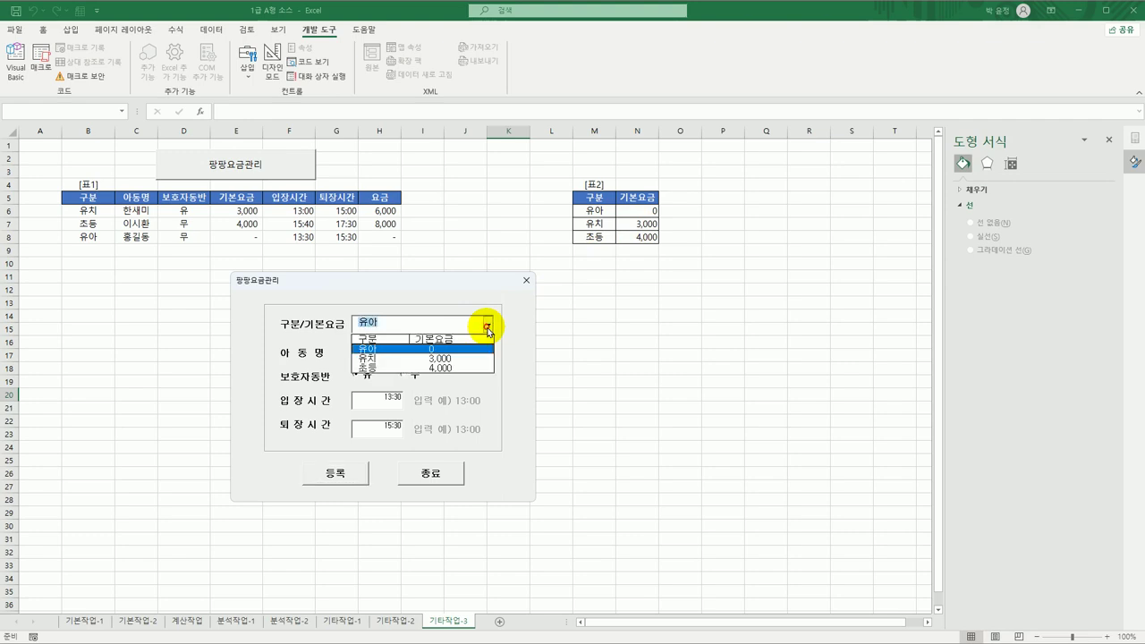
{"action": "left_click", "coordinate": [457, 368]}
{"action": "left_click", "coordinate": [331, 476]}
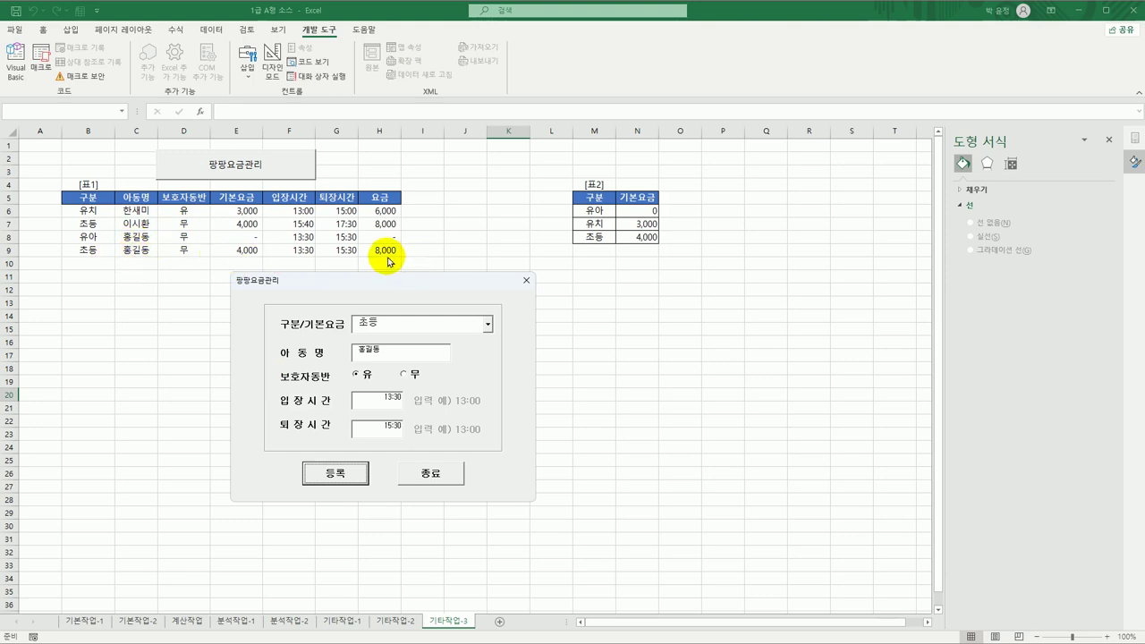
Test the form's 종료 command and acknowledge the closing message.
{"action": "left_click", "coordinate": [432, 472]}
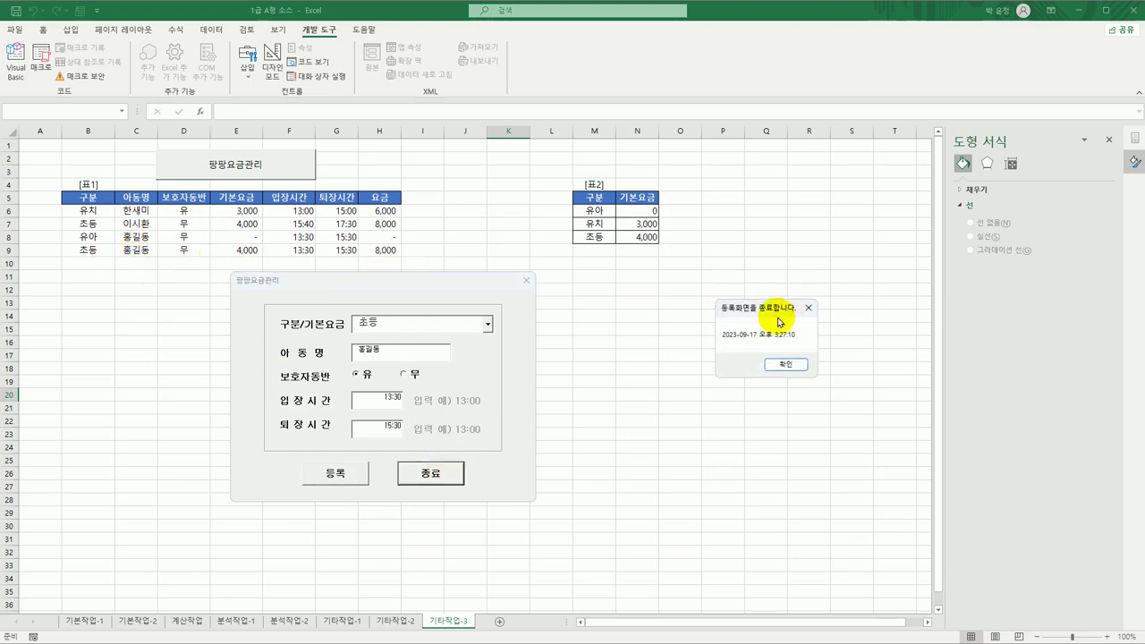
{"action": "left_click_drag", "start_coordinate": [778, 322], "coordinate": [614, 295]}
{"action": "left_click", "coordinate": [621, 332]}
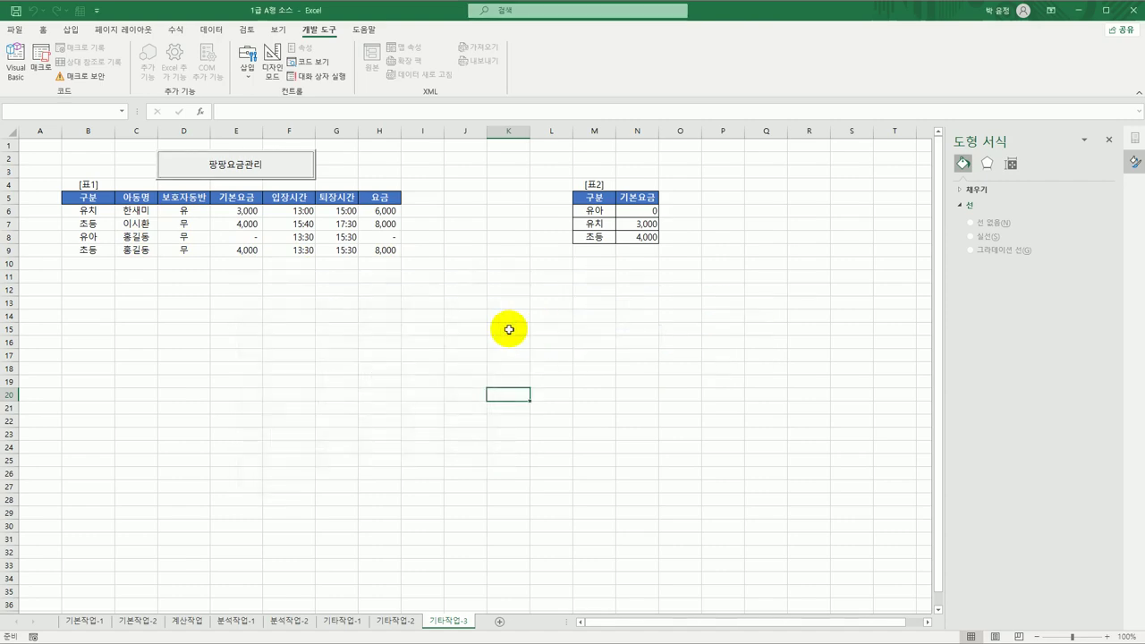
Reopen the VBA editor, review the row-number statement for i in cmd등록_Click, and return to the sheet.
{"action": "left_click", "coordinate": [394, 329]}
{"action": "left_click", "coordinate": [15, 72]}
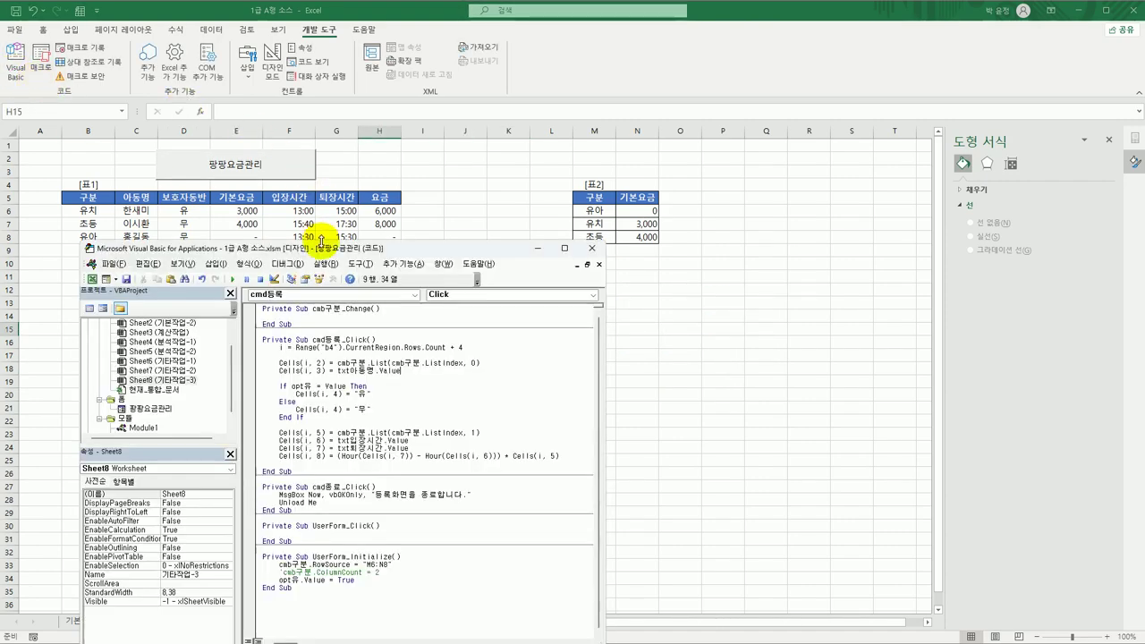
{"action": "left_click_drag", "start_coordinate": [353, 257], "coordinate": [358, 144]}
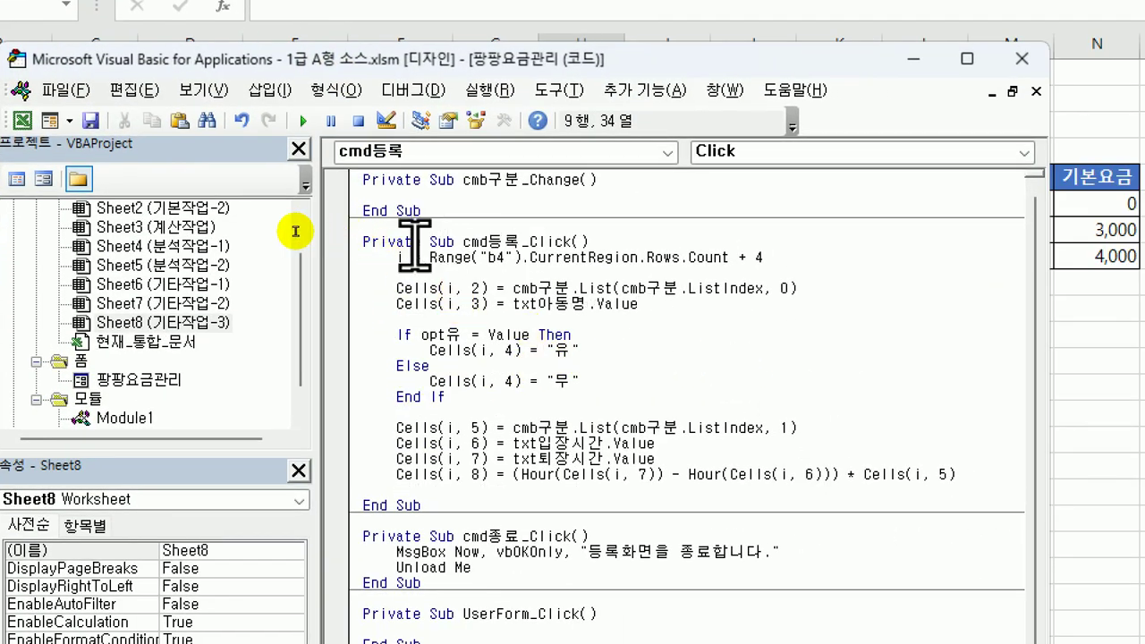
{"action": "left_click_drag", "start_coordinate": [414, 243], "coordinate": [407, 259]}
{"action": "left_click", "coordinate": [407, 258]}
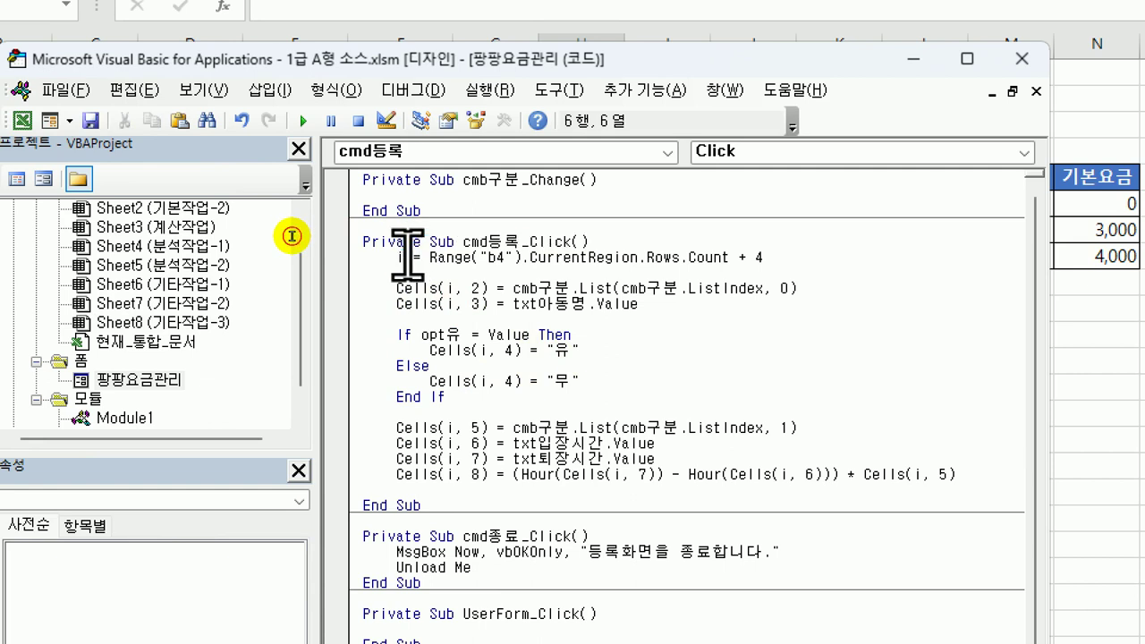
{"action": "left_click", "coordinate": [399, 259]}
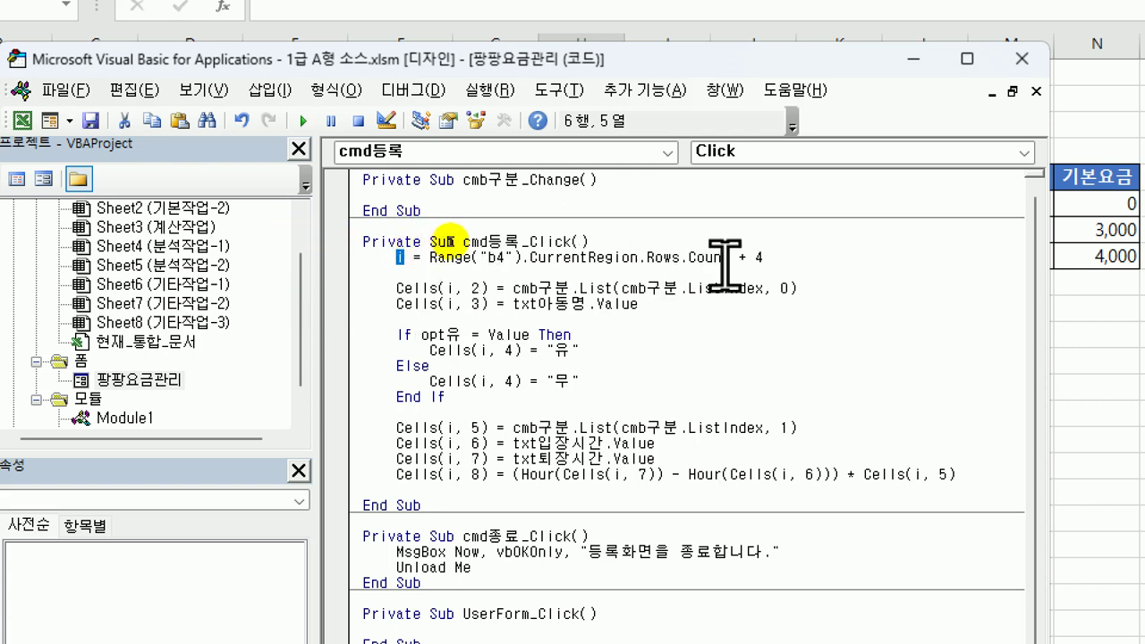
{"action": "key", "text": "End"}
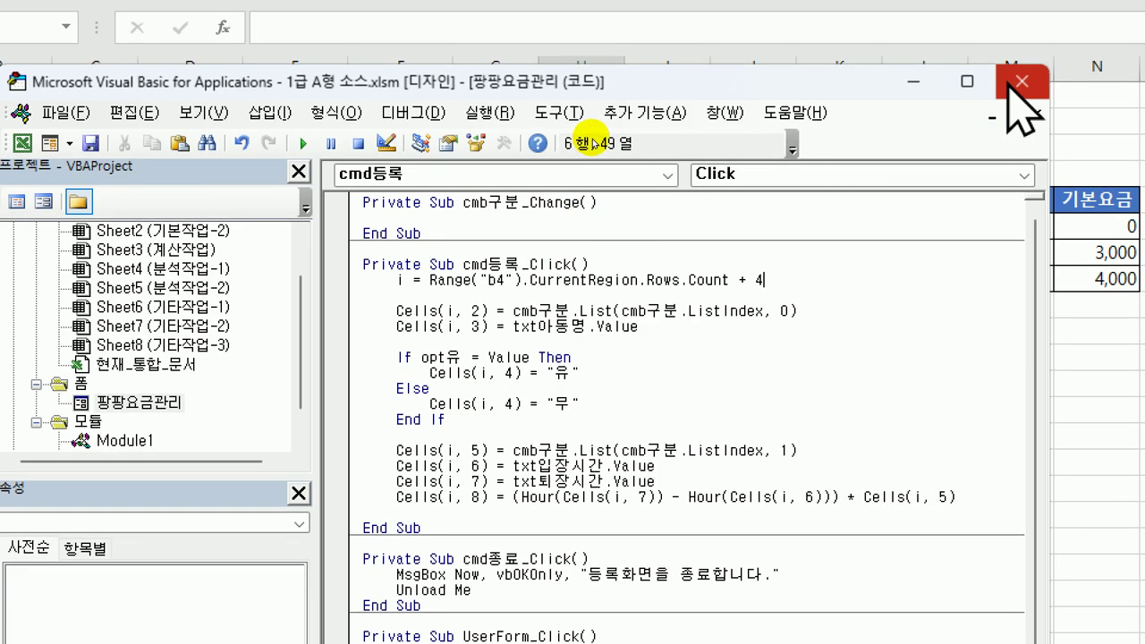
{"action": "left_click", "coordinate": [1021, 82]}
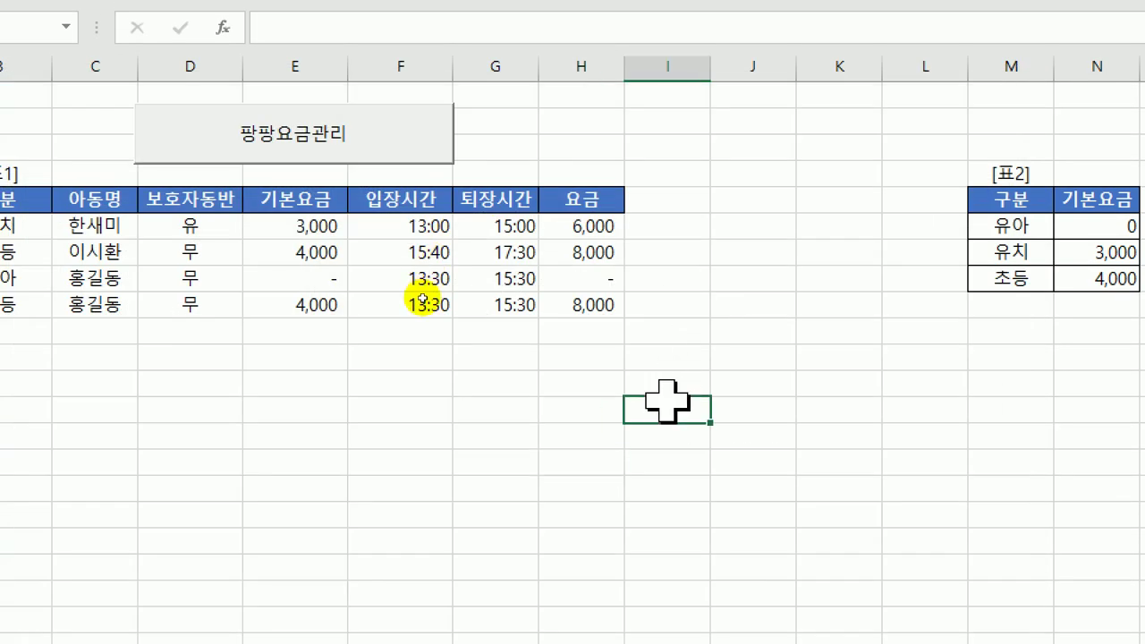